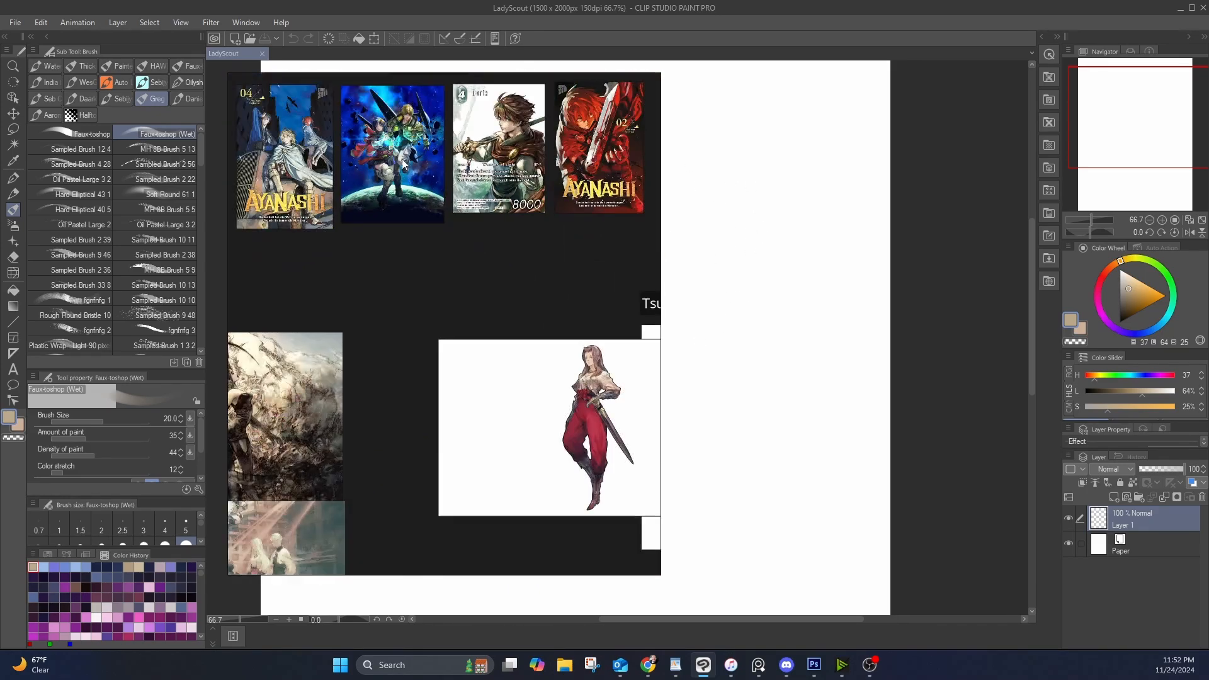
Move the reference board window over the canvas and maximize it to fill the screen
{"action": "left_click_drag", "start_coordinate": [376, 78], "coordinate": [357, 102]}
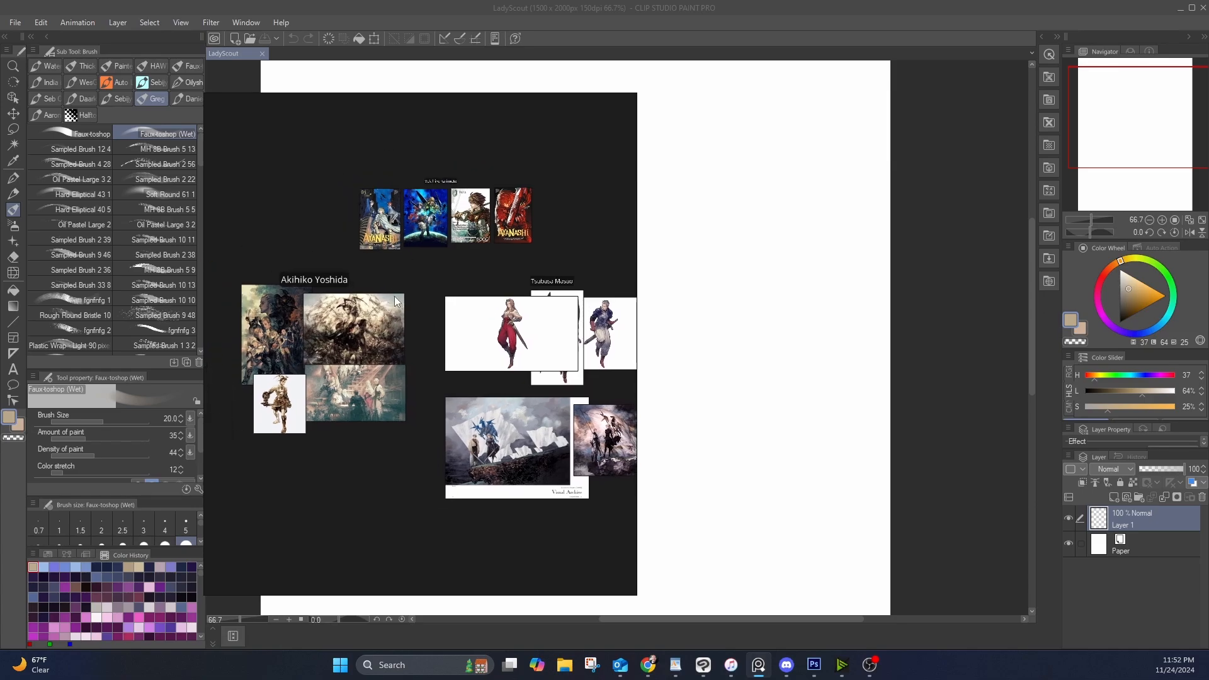
{"action": "left_click", "coordinate": [609, 104]}
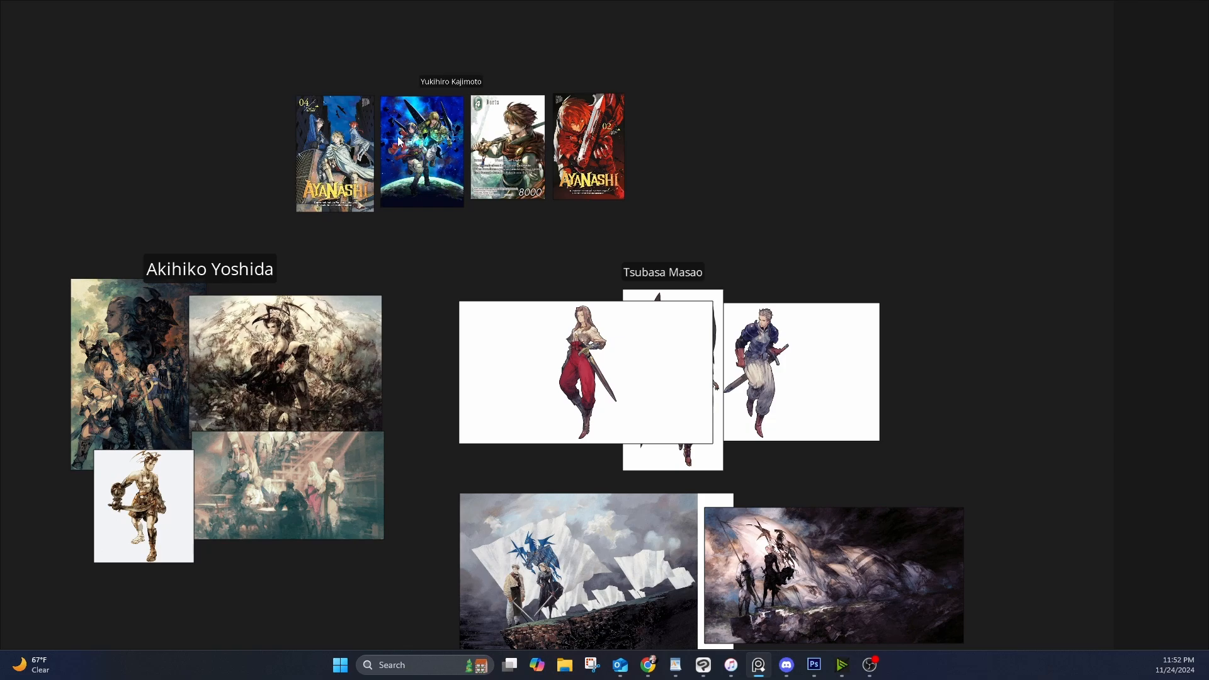
Examine the reference row with the space illustration, the Bartz card and the red AYANASHI 02 cover
{"action": "scroll", "coordinate": [398, 138], "scroll_direction": "up", "scroll_amount": 4}
{"action": "scroll", "coordinate": [462, 179], "scroll_direction": "up", "scroll_amount": 3}
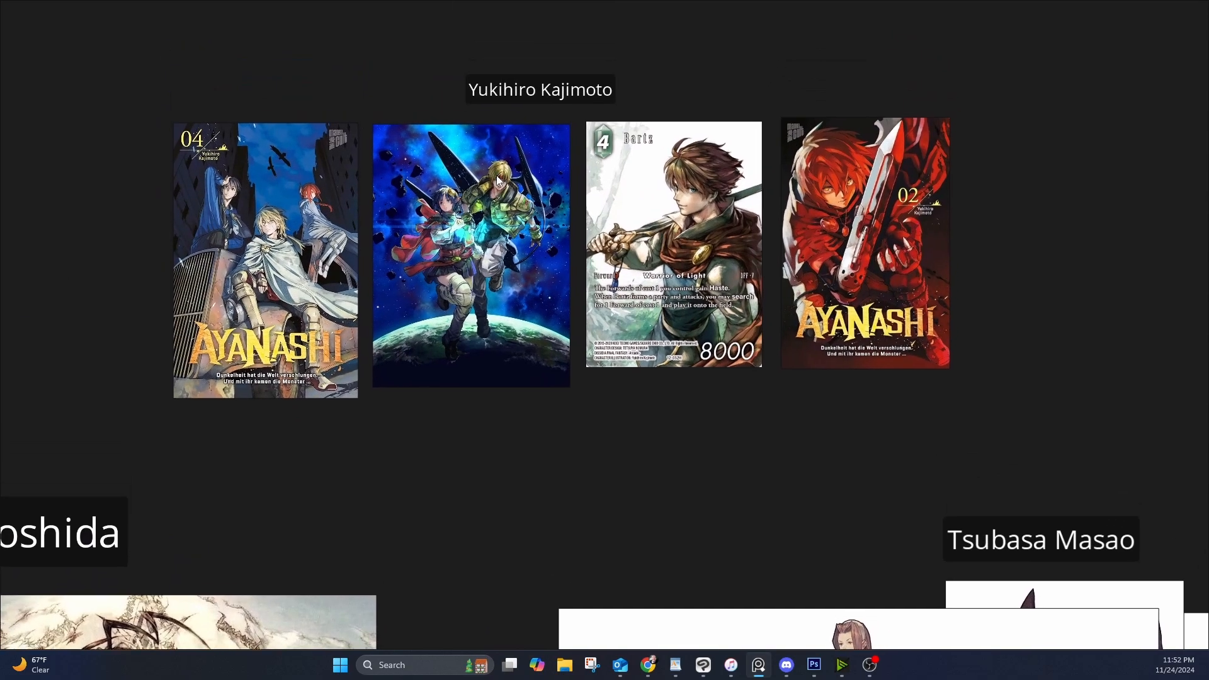
{"action": "scroll", "coordinate": [488, 255], "scroll_direction": "up", "scroll_amount": 2}
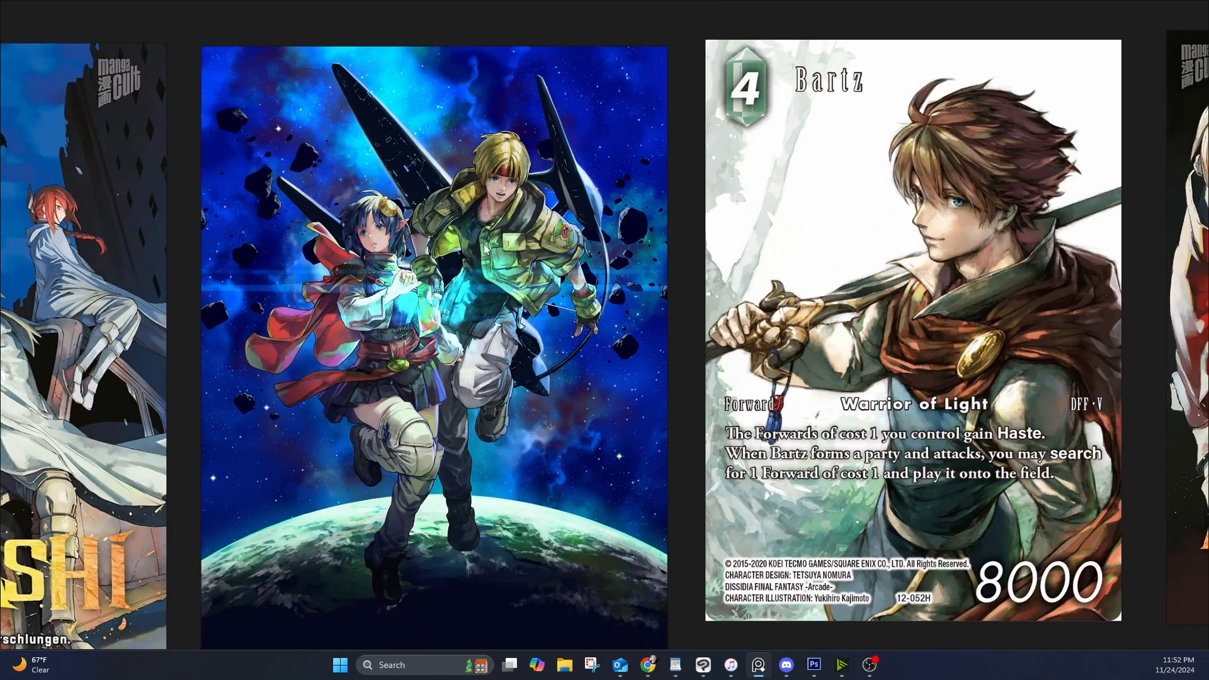
{"action": "scroll", "coordinate": [788, 295], "scroll_direction": "up", "scroll_amount": 1}
{"action": "left_click_drag", "start_coordinate": [788, 291], "coordinate": [364, 289]}
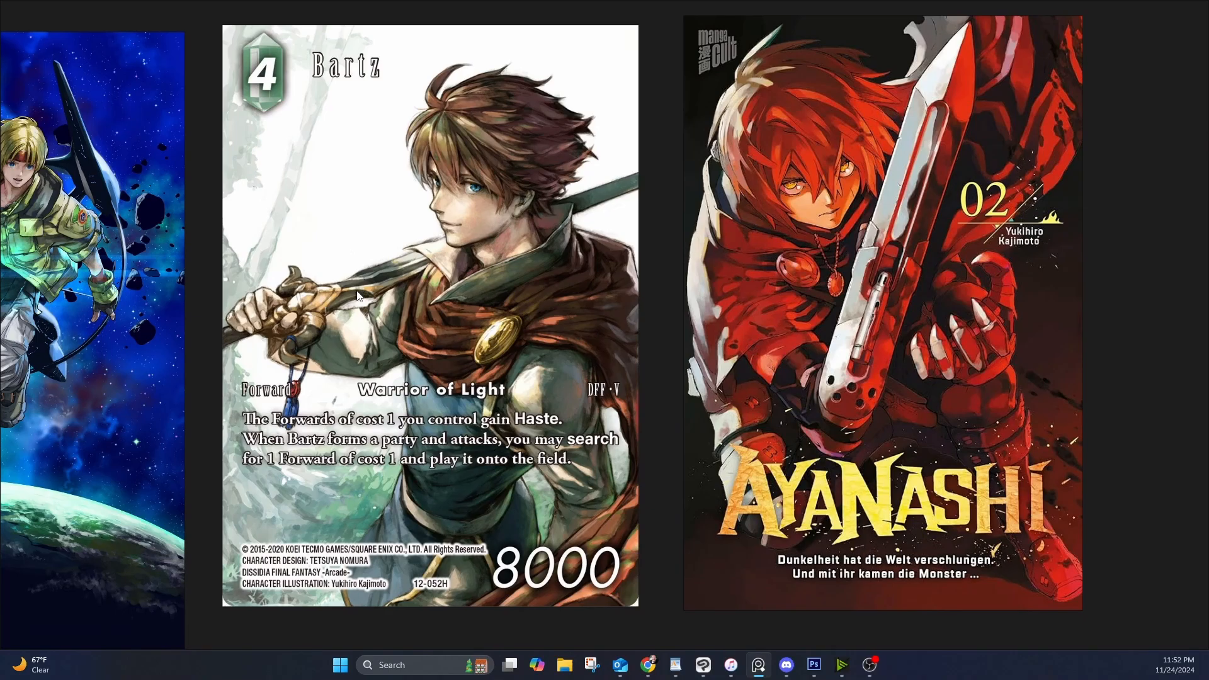
{"action": "left_click_drag", "start_coordinate": [349, 302], "coordinate": [803, 330]}
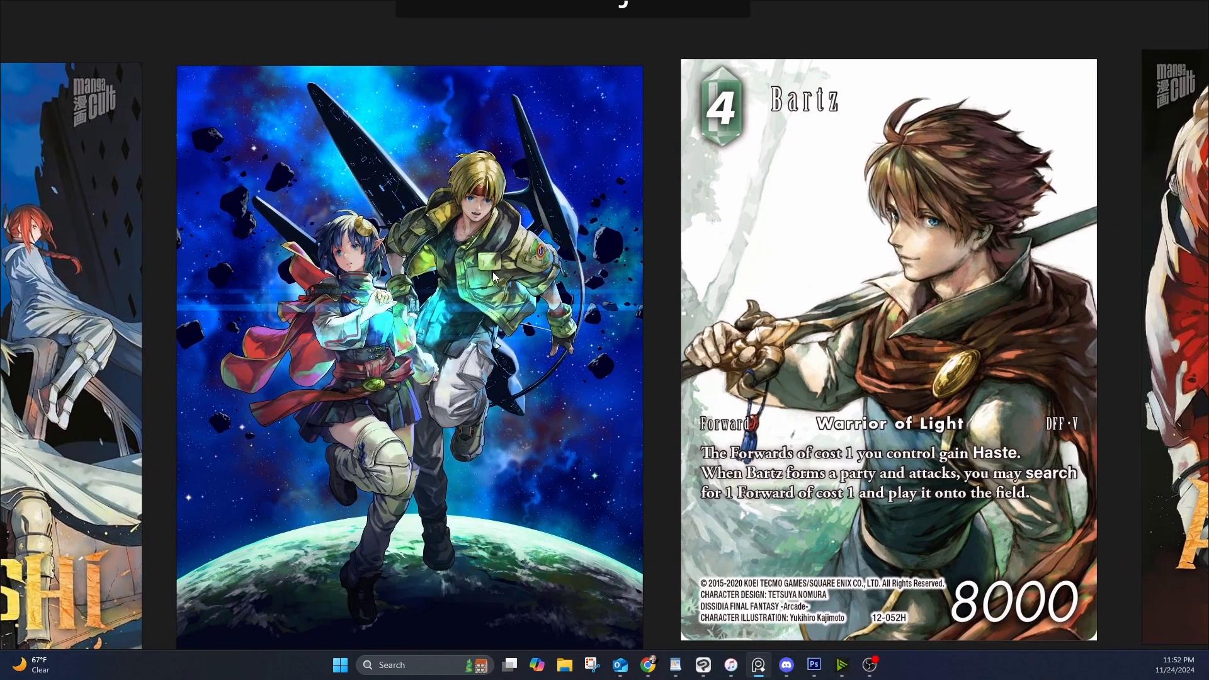
{"action": "scroll", "coordinate": [432, 322], "scroll_direction": "up", "scroll_amount": 2}
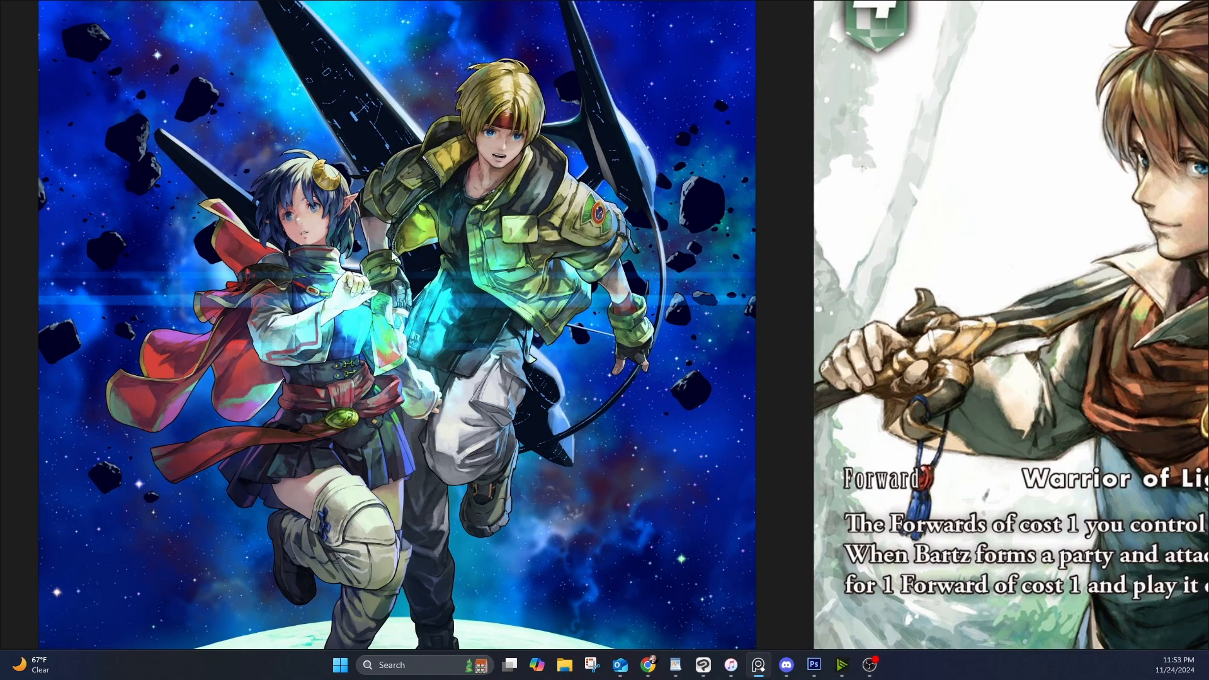
{"action": "scroll", "coordinate": [406, 277], "scroll_direction": "down", "scroll_amount": 2}
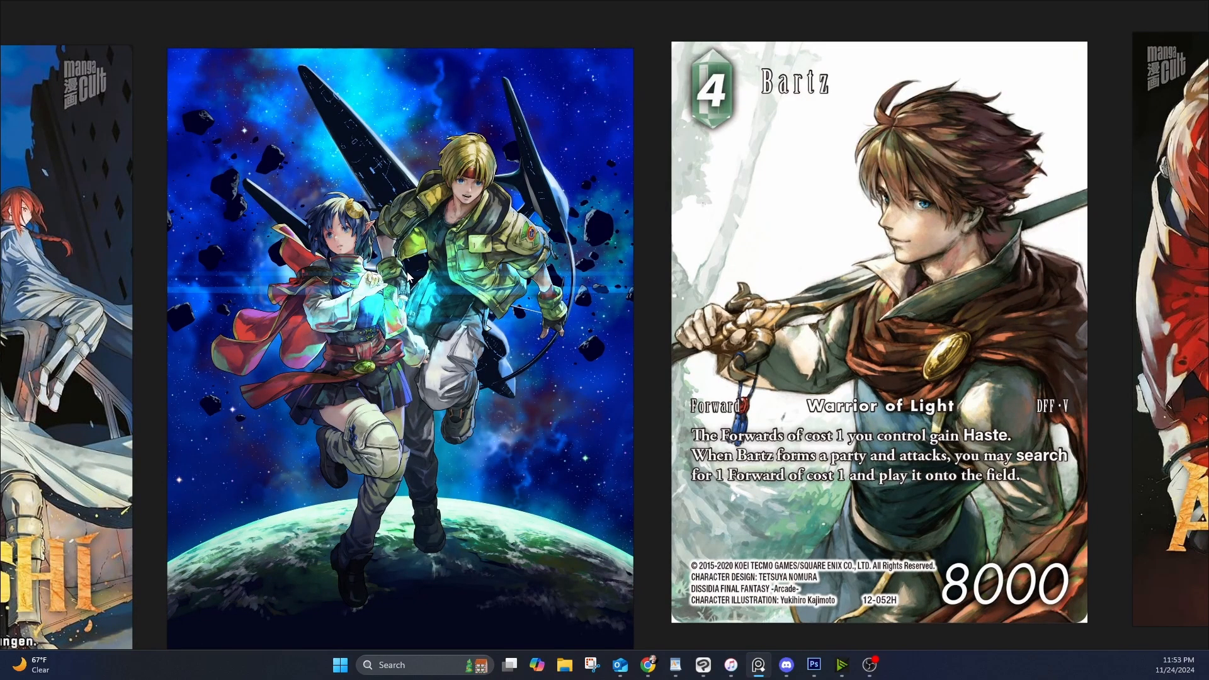
{"action": "scroll", "coordinate": [406, 277], "scroll_direction": "up", "scroll_amount": 3}
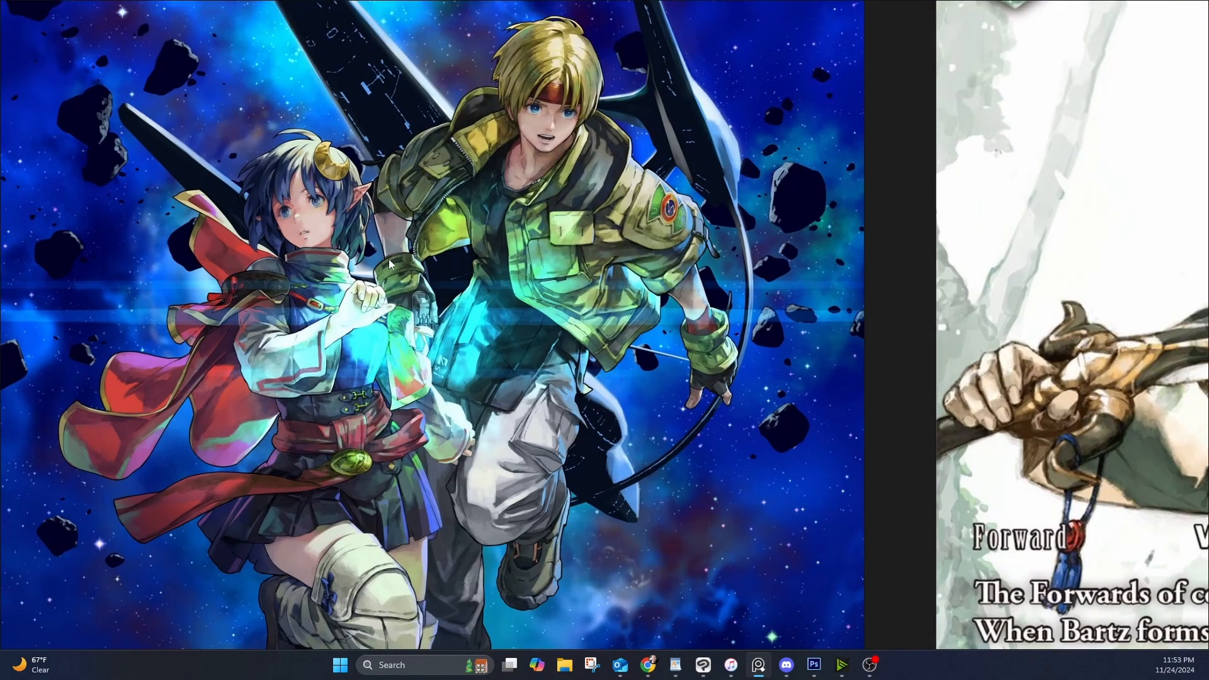
Examine the rendering of the blond character's jacket and the flowing red cape in the space illustration
{"action": "left_click_drag", "start_coordinate": [452, 187], "coordinate": [451, 236]}
{"action": "scroll", "coordinate": [551, 148], "scroll_direction": "up", "scroll_amount": 2}
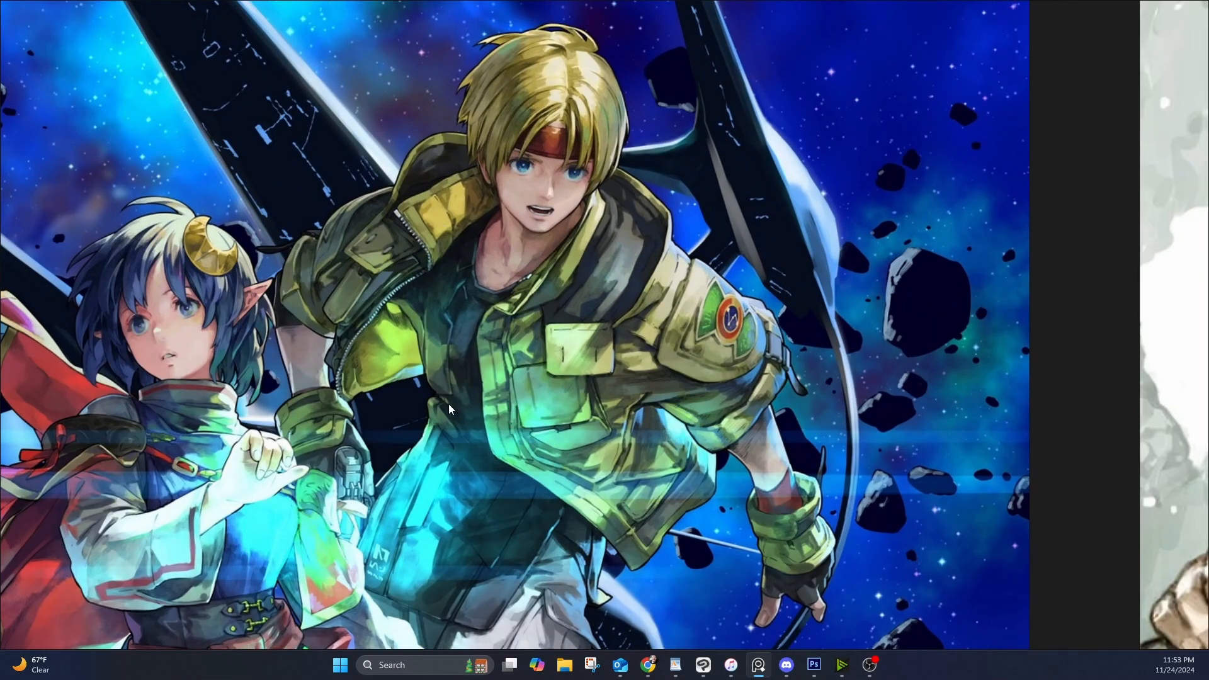
{"action": "scroll", "coordinate": [387, 414], "scroll_direction": "down", "scroll_amount": 3}
{"action": "left_click_drag", "start_coordinate": [98, 511], "coordinate": [260, 310]}
{"action": "scroll", "coordinate": [262, 316], "scroll_direction": "up", "scroll_amount": 5}
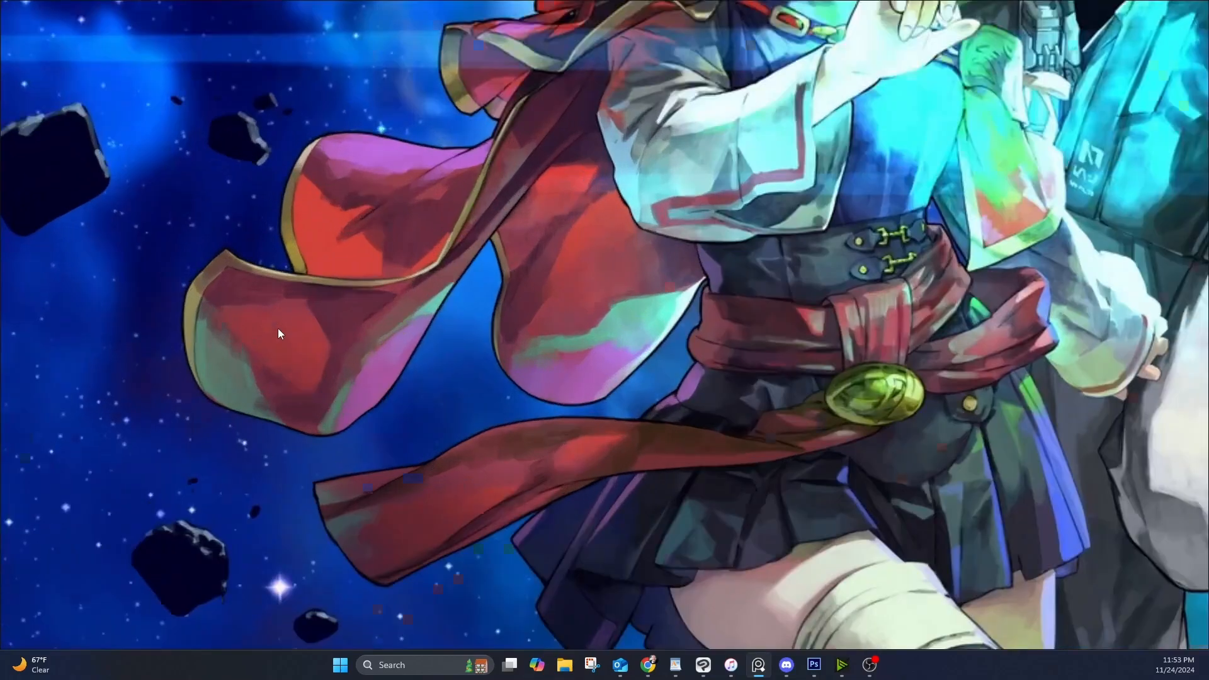
{"action": "scroll", "coordinate": [278, 327], "scroll_direction": "up", "scroll_amount": 1}
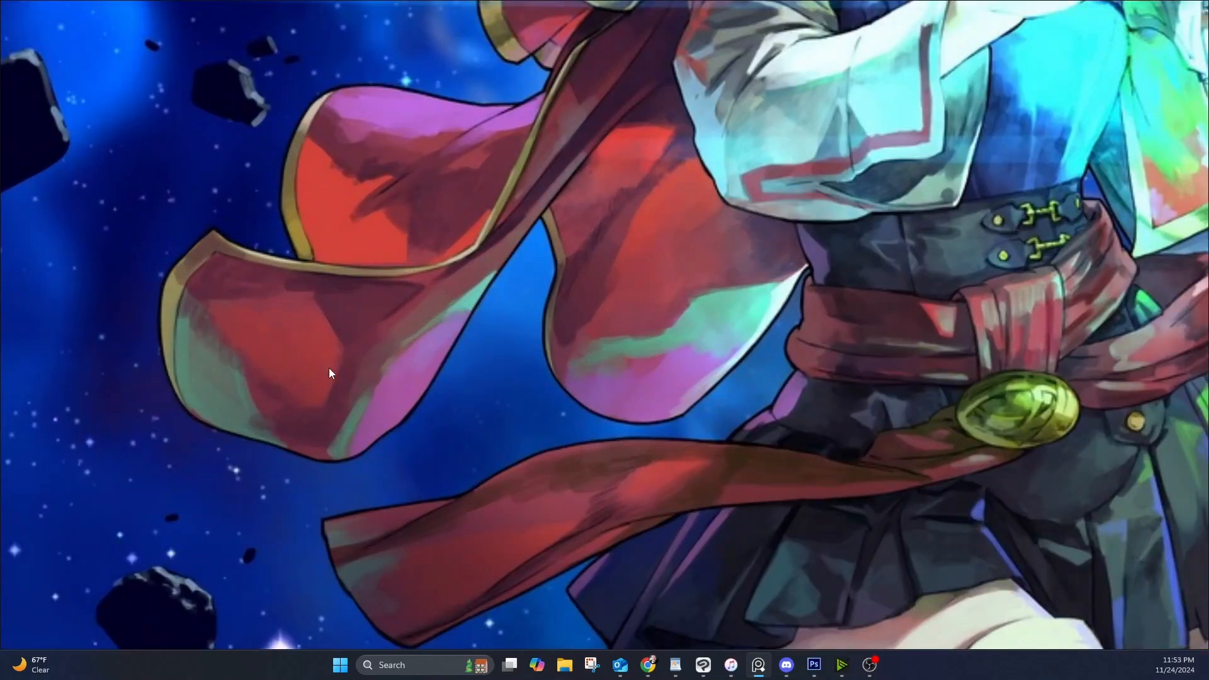
{"action": "left_click_drag", "start_coordinate": [461, 246], "coordinate": [615, 267]}
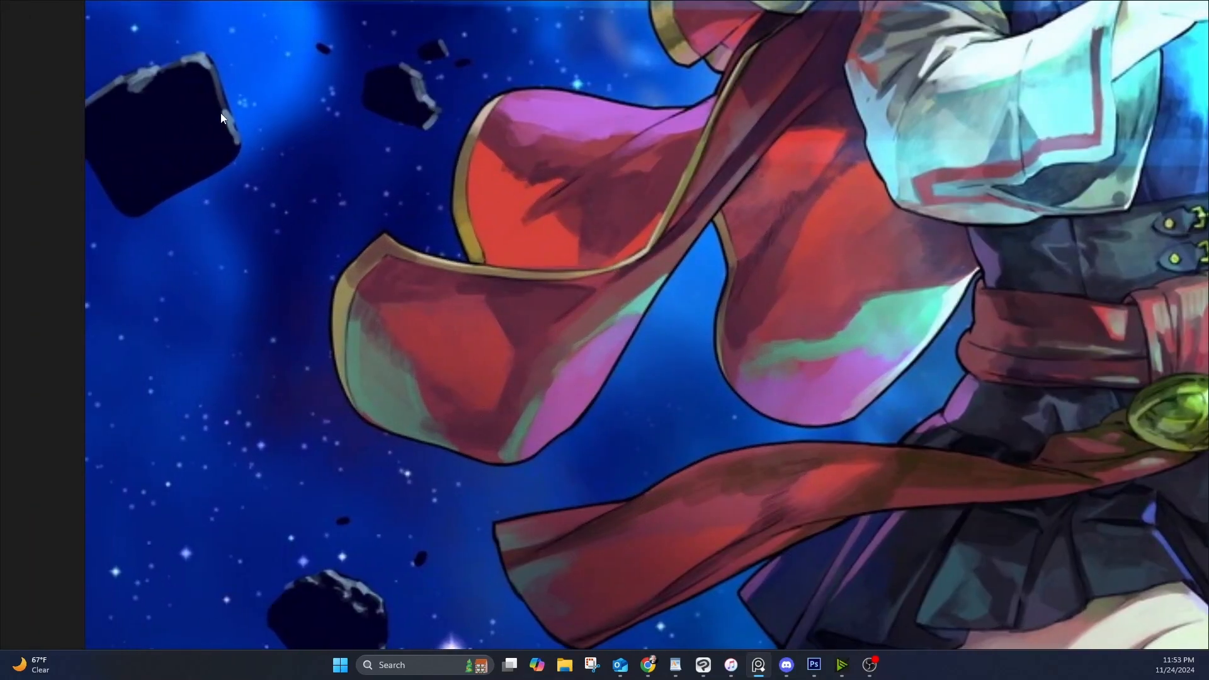
Examine the hair, cloaks, leg armor and rusty car surfaces on the AYANASHI 04 cover
{"action": "scroll", "coordinate": [601, 326], "scroll_direction": "down", "scroll_amount": 5}
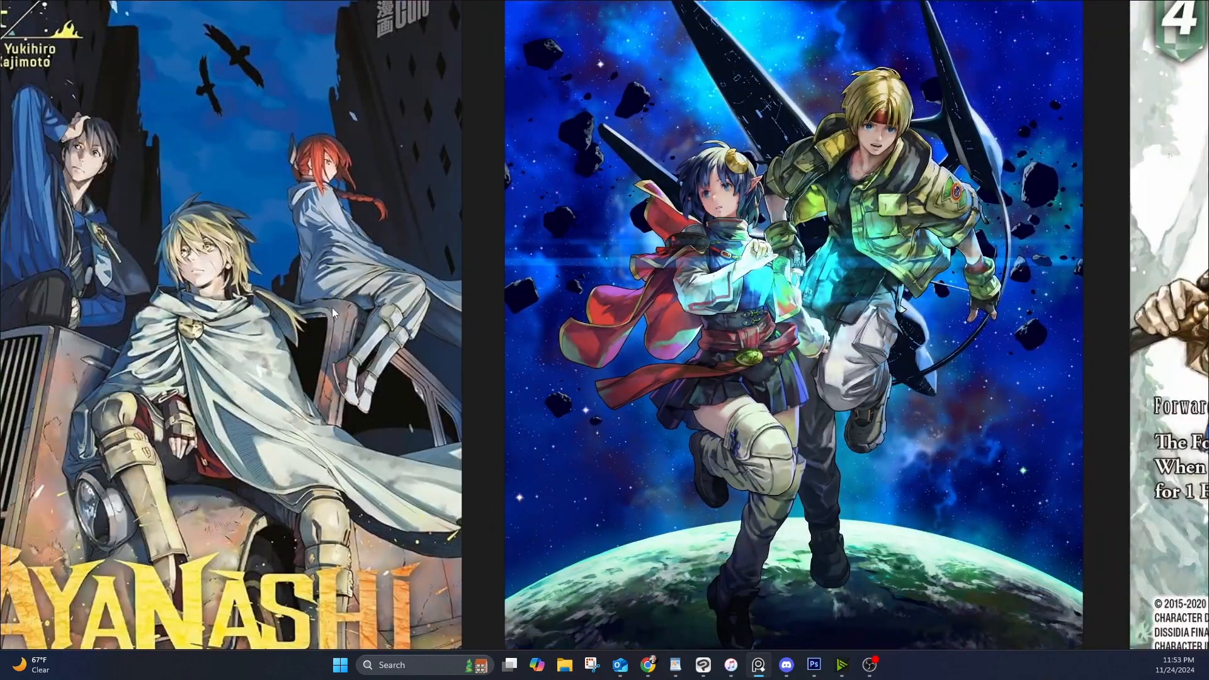
{"action": "left_click_drag", "start_coordinate": [331, 307], "coordinate": [539, 310]}
{"action": "scroll", "coordinate": [539, 309], "scroll_direction": "up", "scroll_amount": 5}
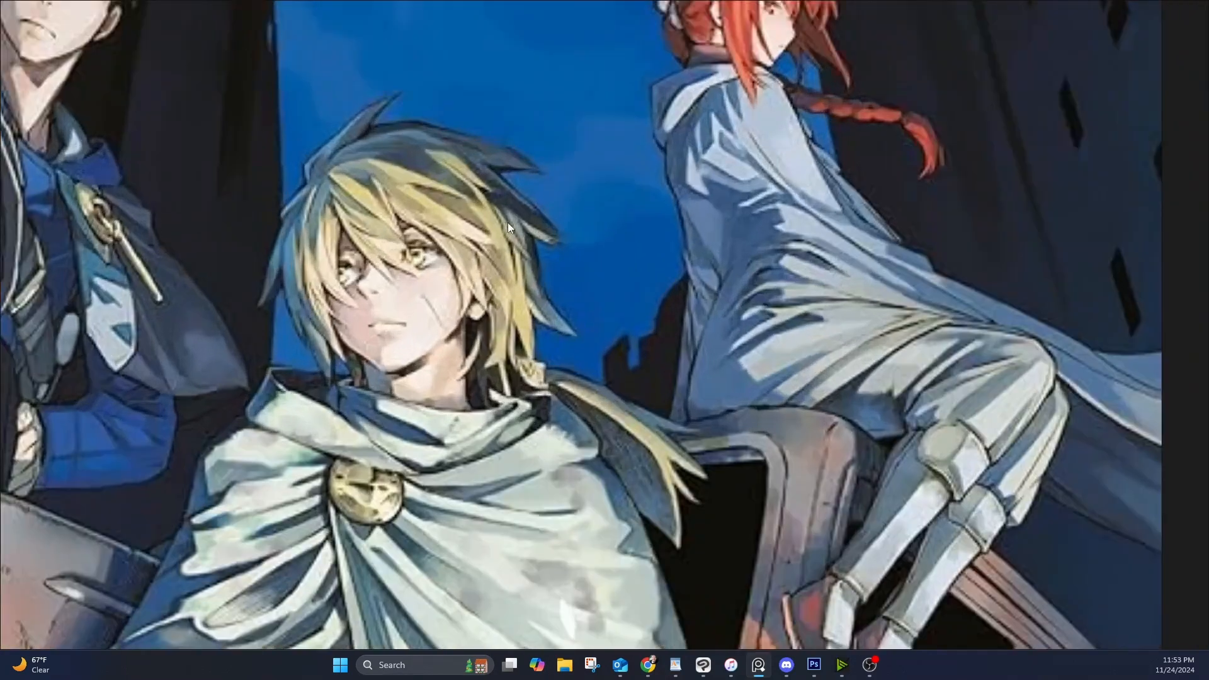
{"action": "left_click_drag", "start_coordinate": [719, 190], "coordinate": [399, 342]}
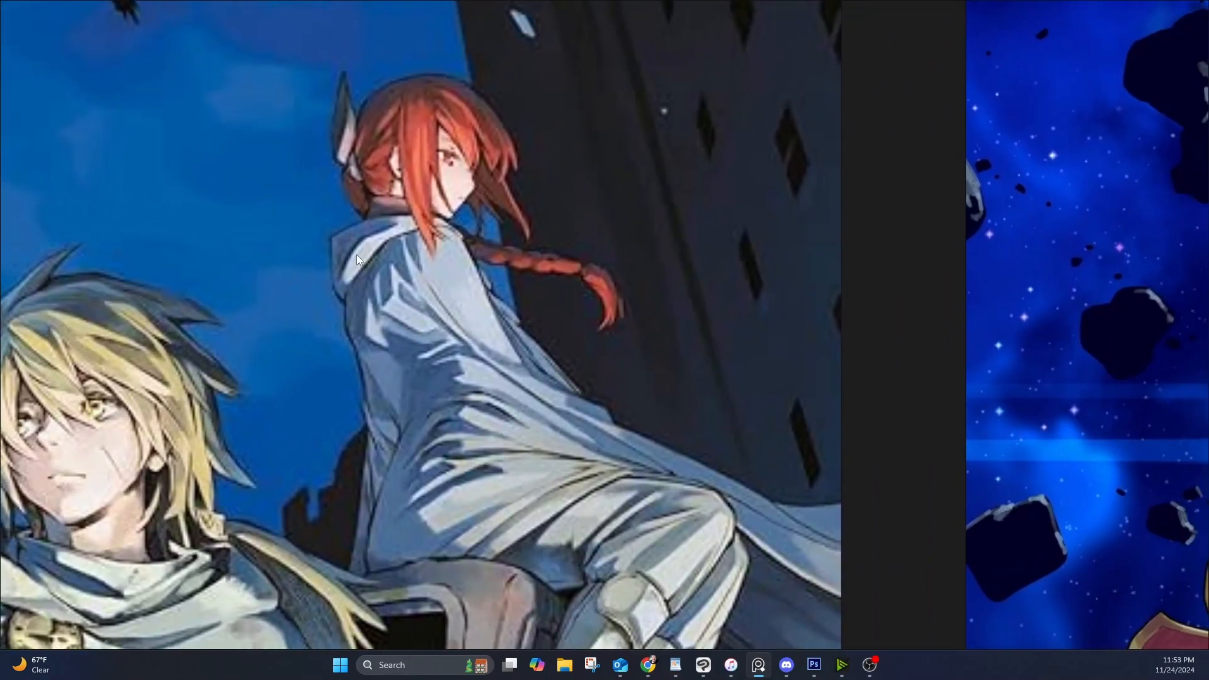
{"action": "scroll", "coordinate": [378, 296], "scroll_direction": "down", "scroll_amount": 5}
{"action": "left_click_drag", "start_coordinate": [612, 435], "coordinate": [672, 322]}
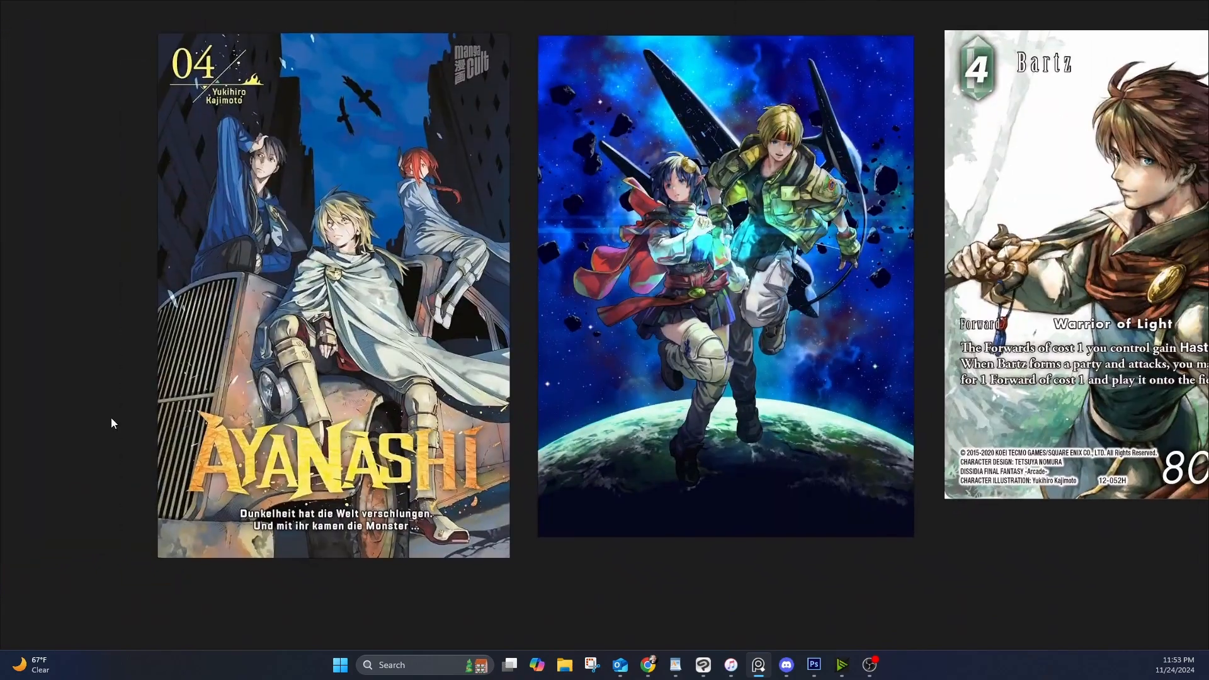
{"action": "scroll", "coordinate": [155, 409], "scroll_direction": "up", "scroll_amount": 3}
{"action": "scroll", "coordinate": [479, 283], "scroll_direction": "up", "scroll_amount": 3}
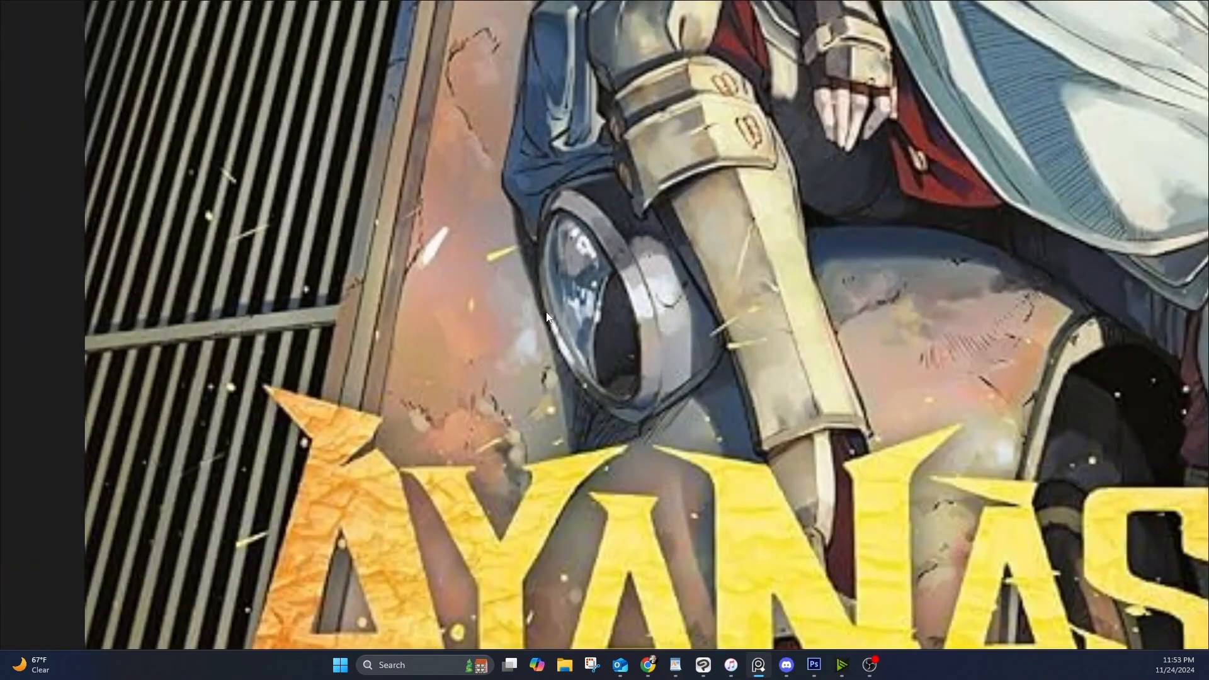
{"action": "scroll", "coordinate": [931, 394], "scroll_direction": "down", "scroll_amount": 3}
{"action": "left_click_drag", "start_coordinate": [944, 378], "coordinate": [519, 360]}
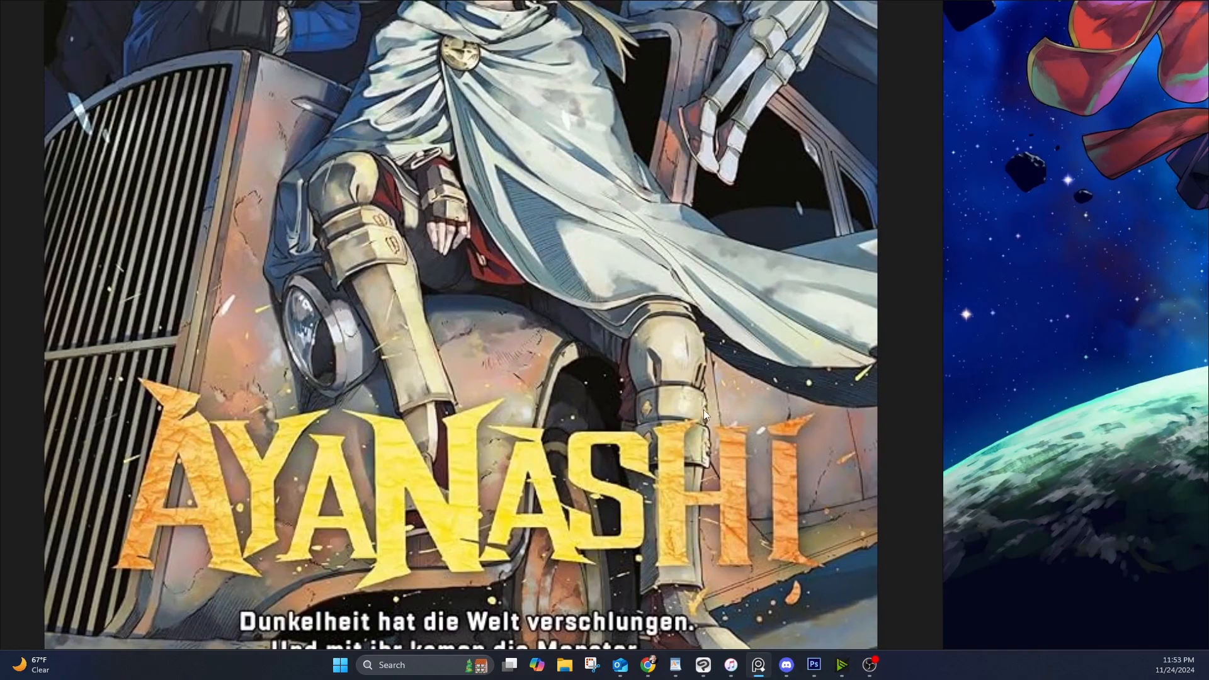
{"action": "scroll", "coordinate": [704, 409], "scroll_direction": "up", "scroll_amount": 2}
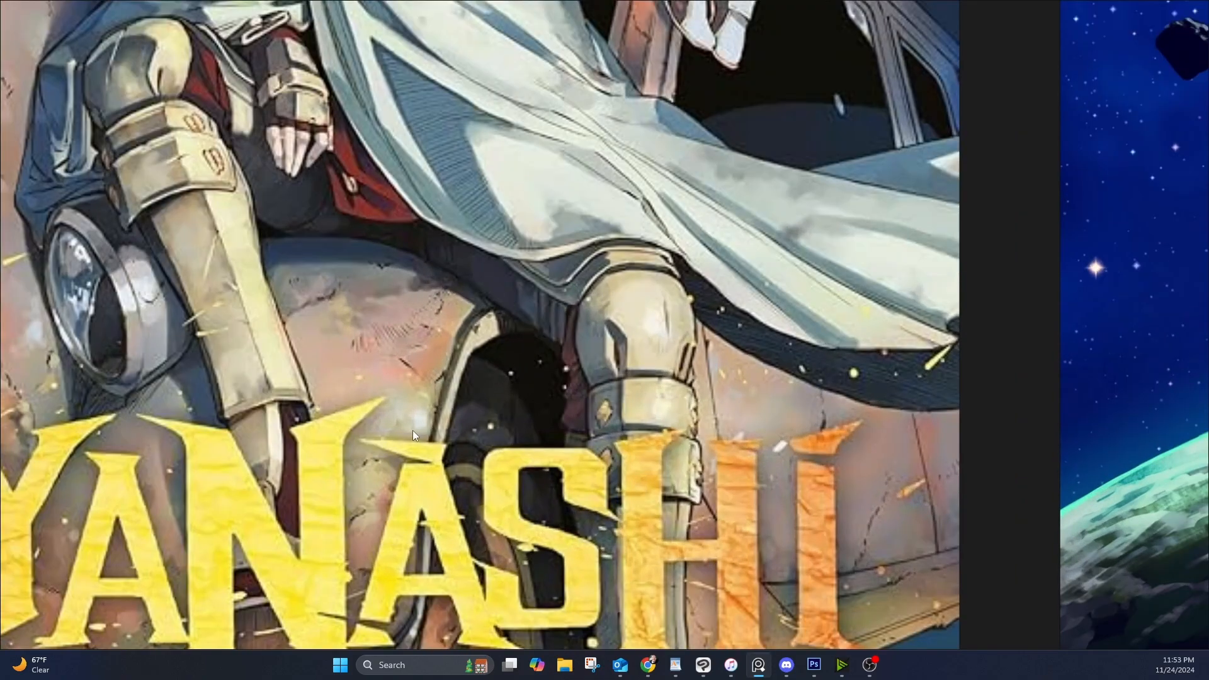
{"action": "scroll", "coordinate": [491, 283], "scroll_direction": "down", "scroll_amount": 6}
{"action": "left_click_drag", "start_coordinate": [666, 216], "coordinate": [448, 317]}
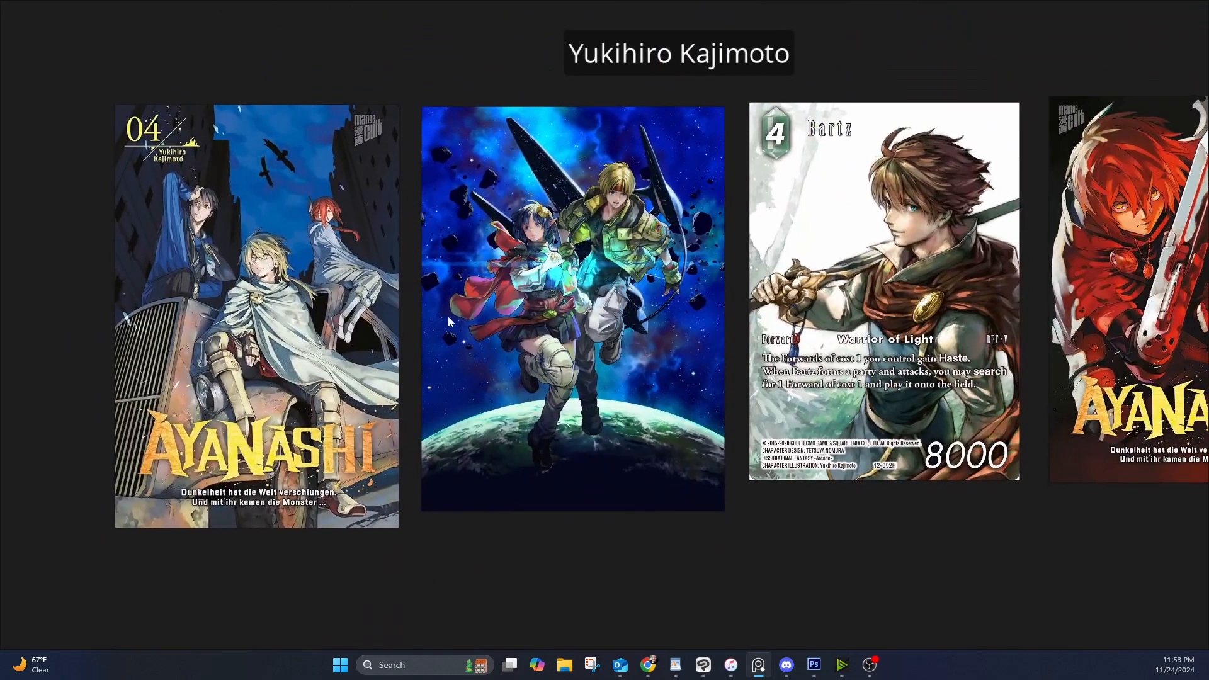
Display the whole reference canvas in grayscale and examine the values on the AYANASHI 04 cover
{"action": "right_click", "coordinate": [497, 235]}
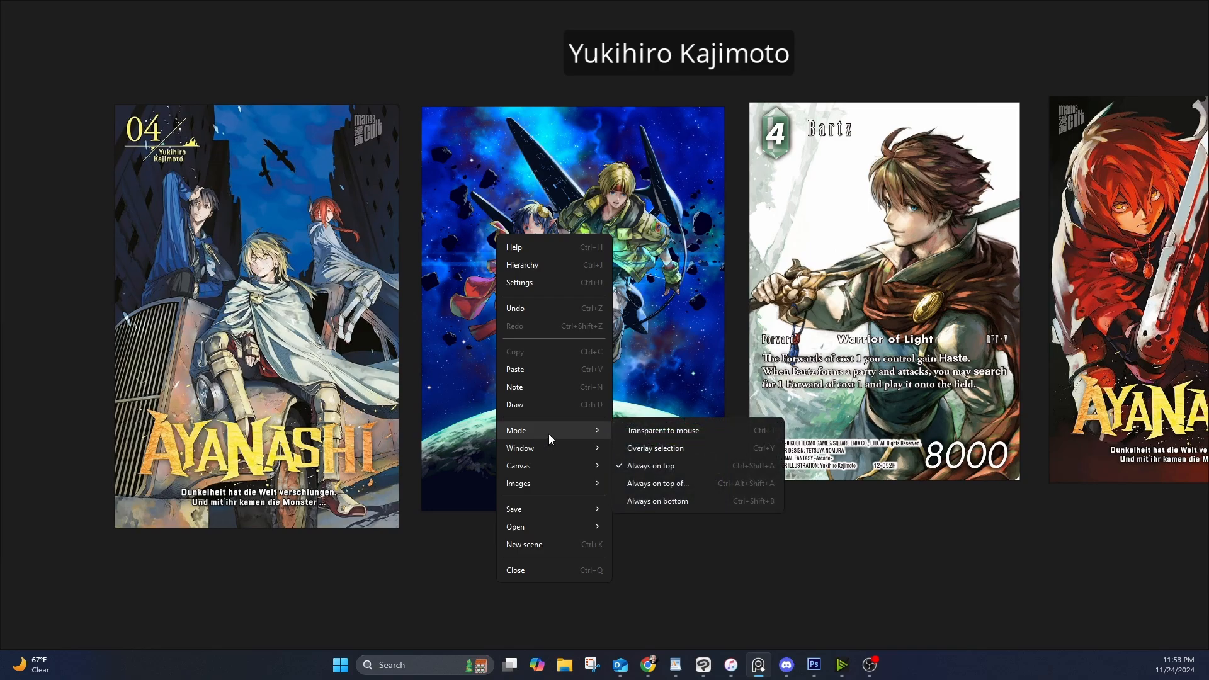
{"action": "mouse_move", "coordinate": [553, 465]}
{"action": "left_click", "coordinate": [654, 519]}
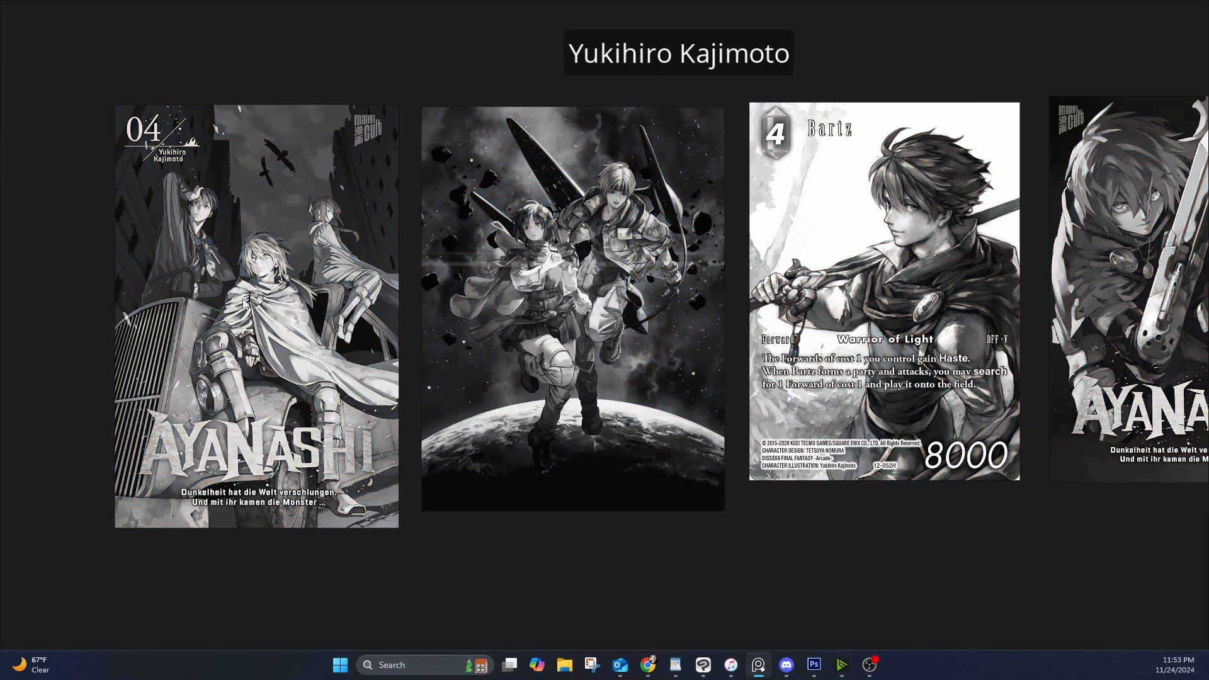
{"action": "scroll", "coordinate": [271, 360], "scroll_direction": "up", "scroll_amount": 5}
{"action": "scroll", "coordinate": [349, 310], "scroll_direction": "up", "scroll_amount": 4}
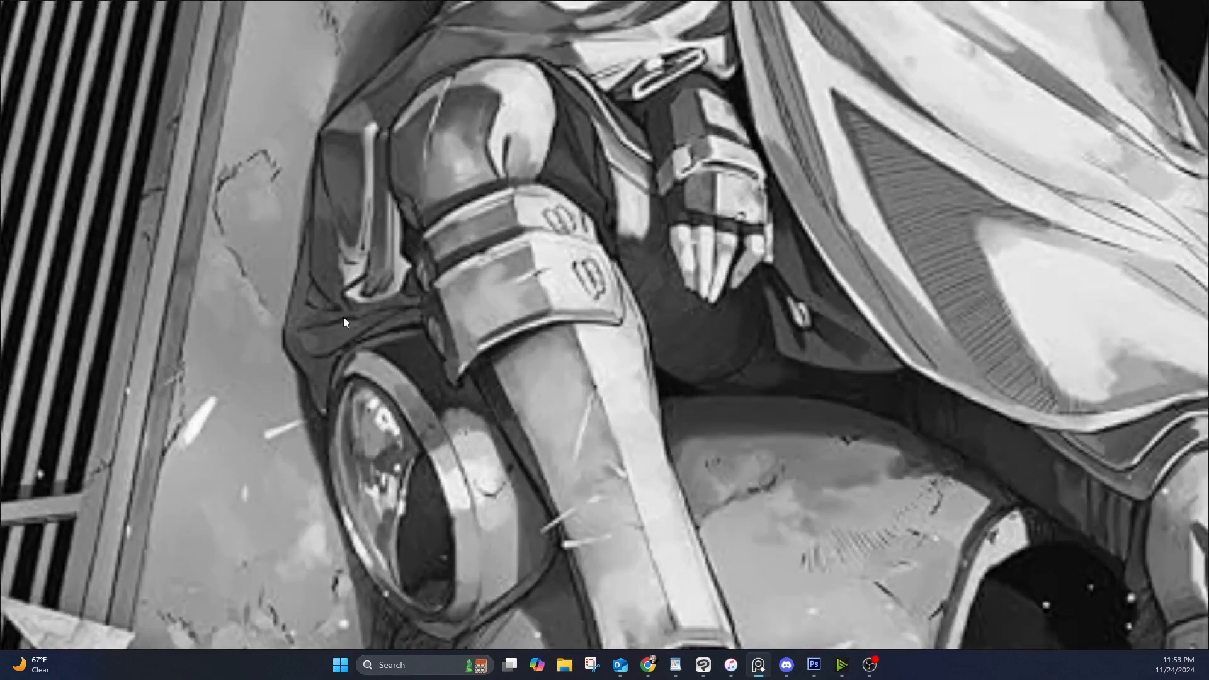
{"action": "scroll", "coordinate": [687, 422], "scroll_direction": "down", "scroll_amount": 5}
{"action": "scroll", "coordinate": [567, 315], "scroll_direction": "up", "scroll_amount": 3}
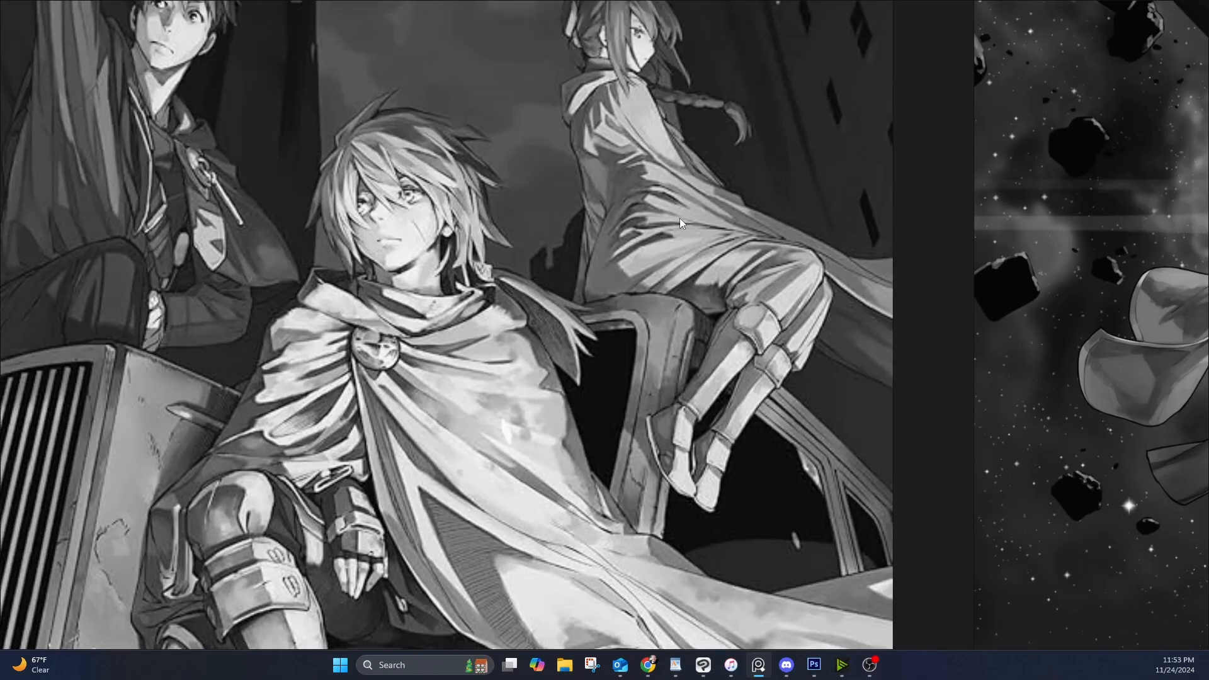
Examine the grayscale values of the flowing cape, sleeves and skirt in the space illustration
{"action": "left_click_drag", "start_coordinate": [679, 218], "coordinate": [190, 312]}
{"action": "left_click_drag", "start_coordinate": [800, 472], "coordinate": [531, 357]}
{"action": "scroll", "coordinate": [532, 356], "scroll_direction": "up", "scroll_amount": 4}
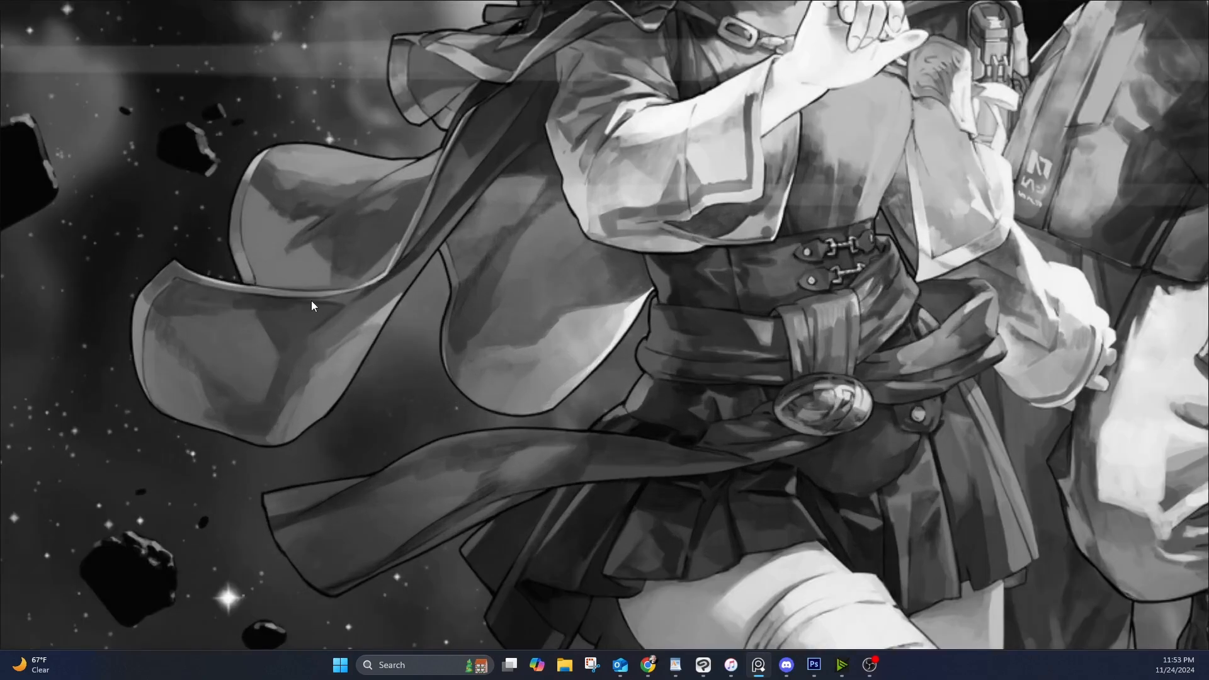
{"action": "left_click_drag", "start_coordinate": [266, 368], "coordinate": [340, 349]}
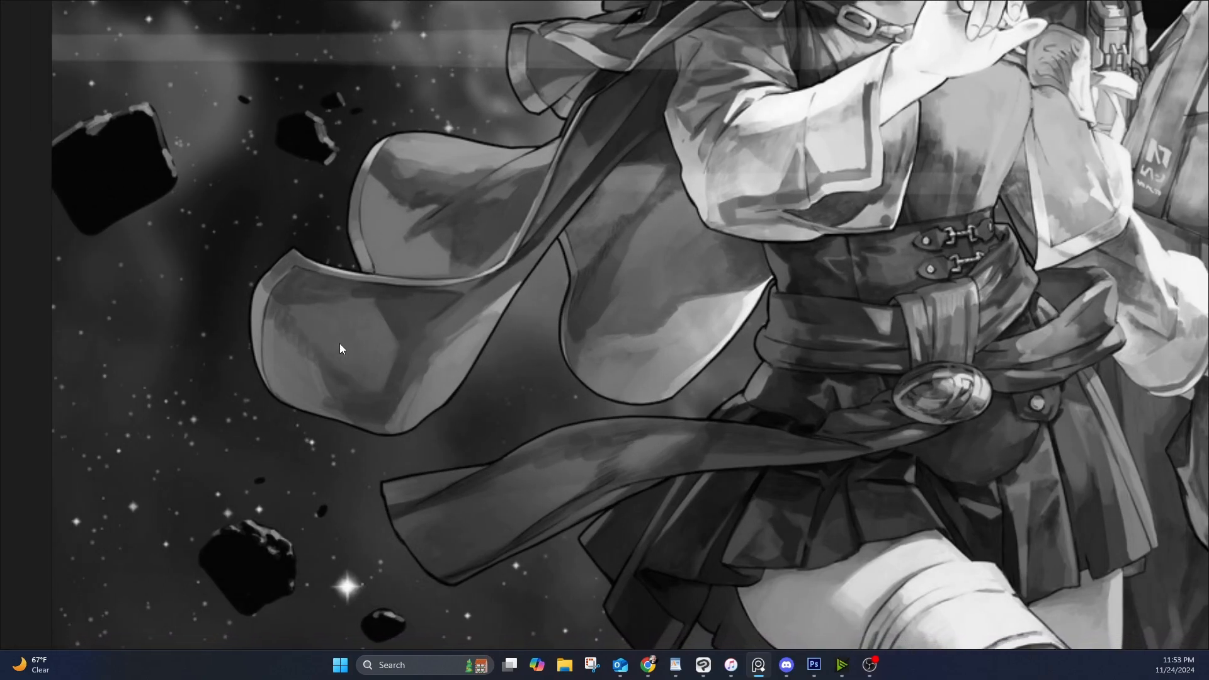
{"action": "scroll", "coordinate": [821, 351], "scroll_direction": "down", "scroll_amount": 8}
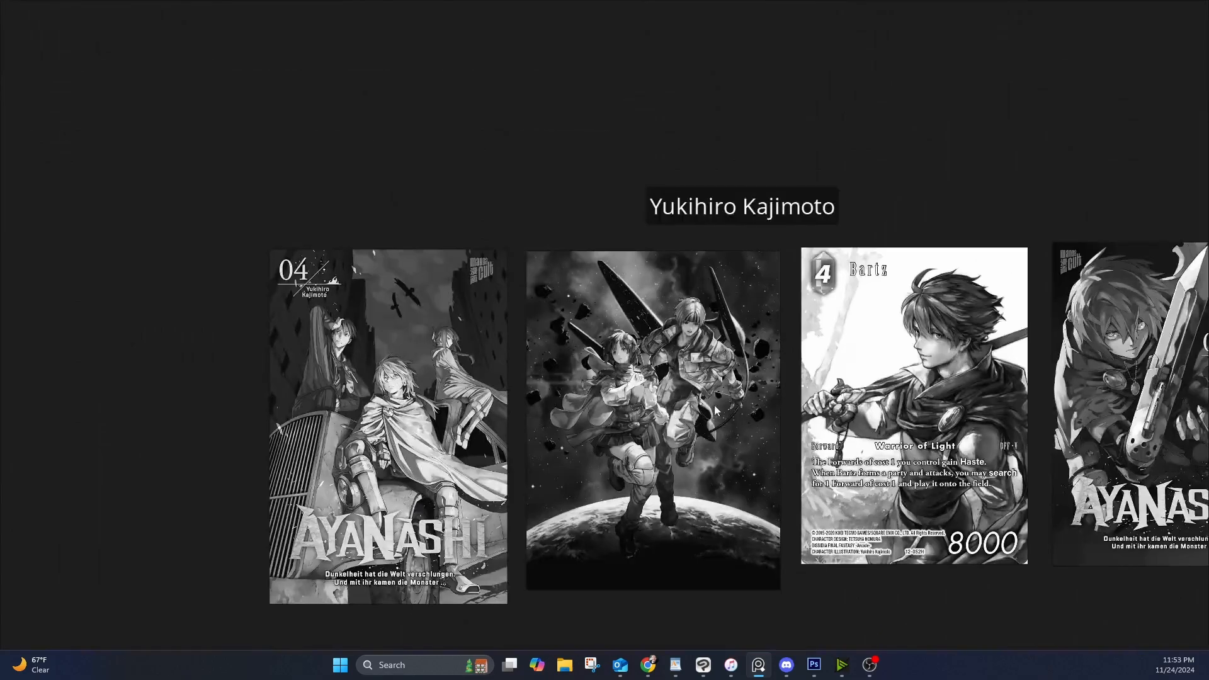
Go to the artist group with the horned couple painting and turn off the canvas grayscale display
{"action": "mouse_move", "coordinate": [836, 464]}
{"action": "left_mouse_down"}
{"action": "mouse_move", "coordinate": [572, 288]}
{"action": "mouse_move", "coordinate": [745, 123]}
{"action": "left_mouse_up"}
{"action": "mouse_move", "coordinate": [641, 399]}
{"action": "left_mouse_down"}
{"action": "mouse_move", "coordinate": [856, 202]}
{"action": "mouse_move", "coordinate": [908, 128]}
{"action": "left_mouse_up"}
{"action": "left_click_drag", "start_coordinate": [599, 317], "coordinate": [838, 226]}
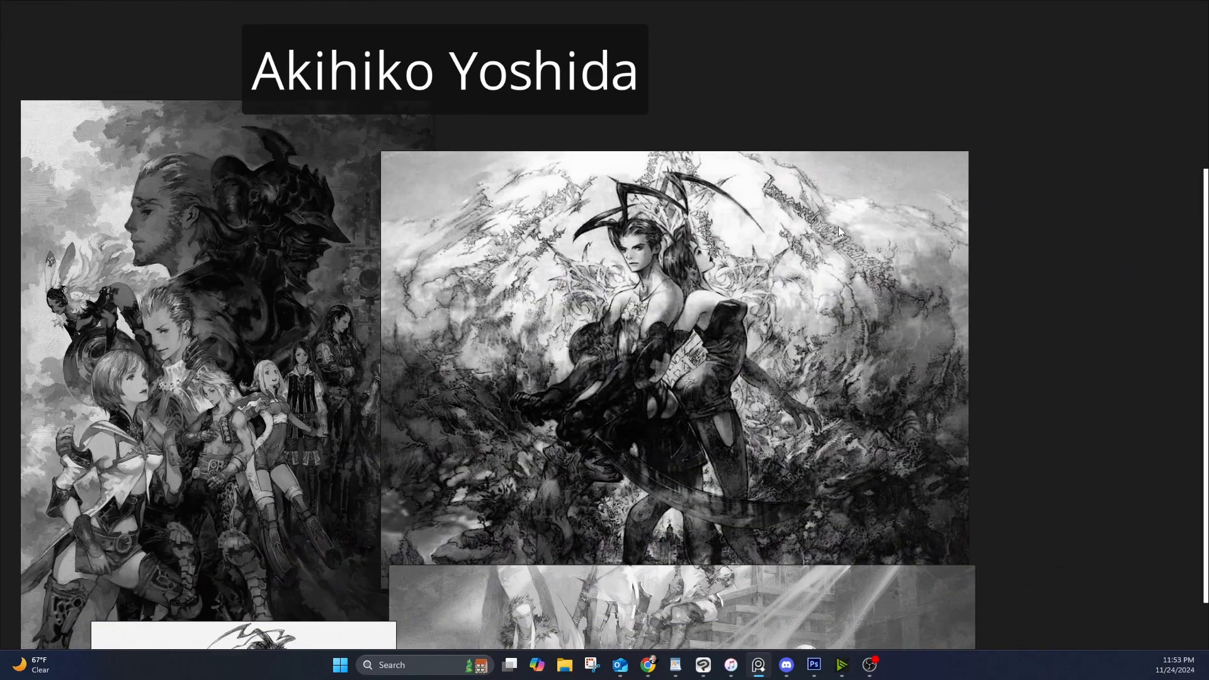
{"action": "scroll", "coordinate": [838, 226], "scroll_direction": "down", "scroll_amount": 3}
{"action": "left_click_drag", "start_coordinate": [333, 354], "coordinate": [335, 289]}
{"action": "right_click", "coordinate": [228, 285]}
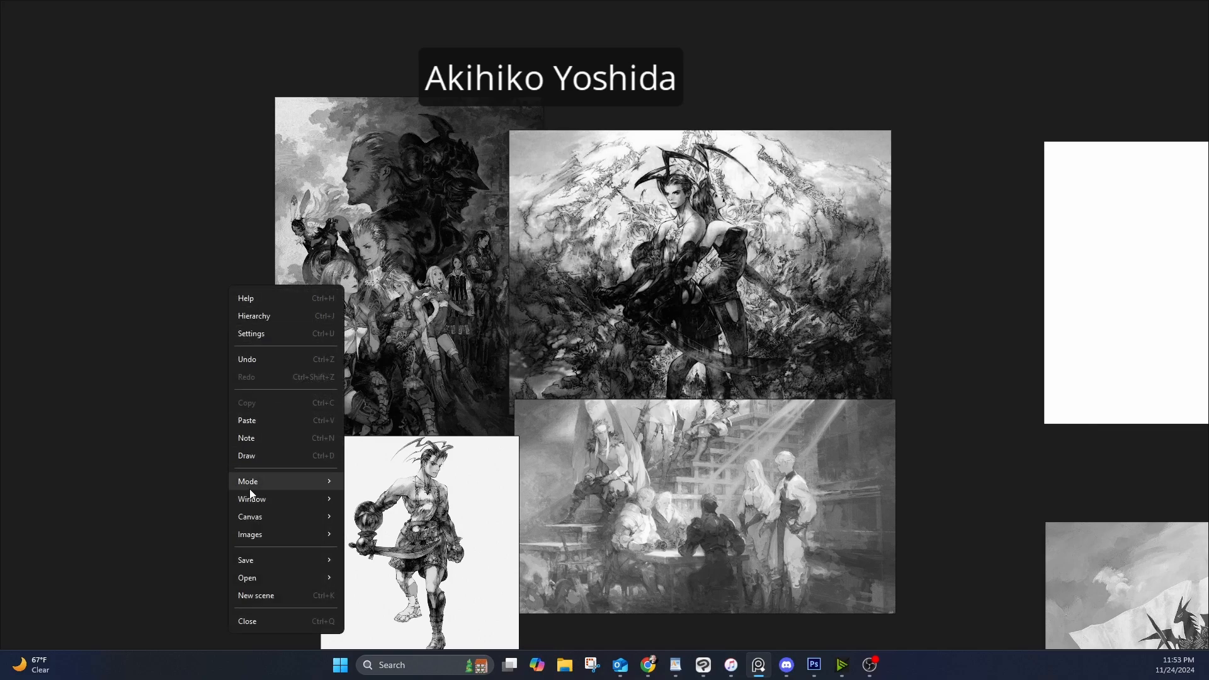
{"action": "mouse_move", "coordinate": [255, 521]}
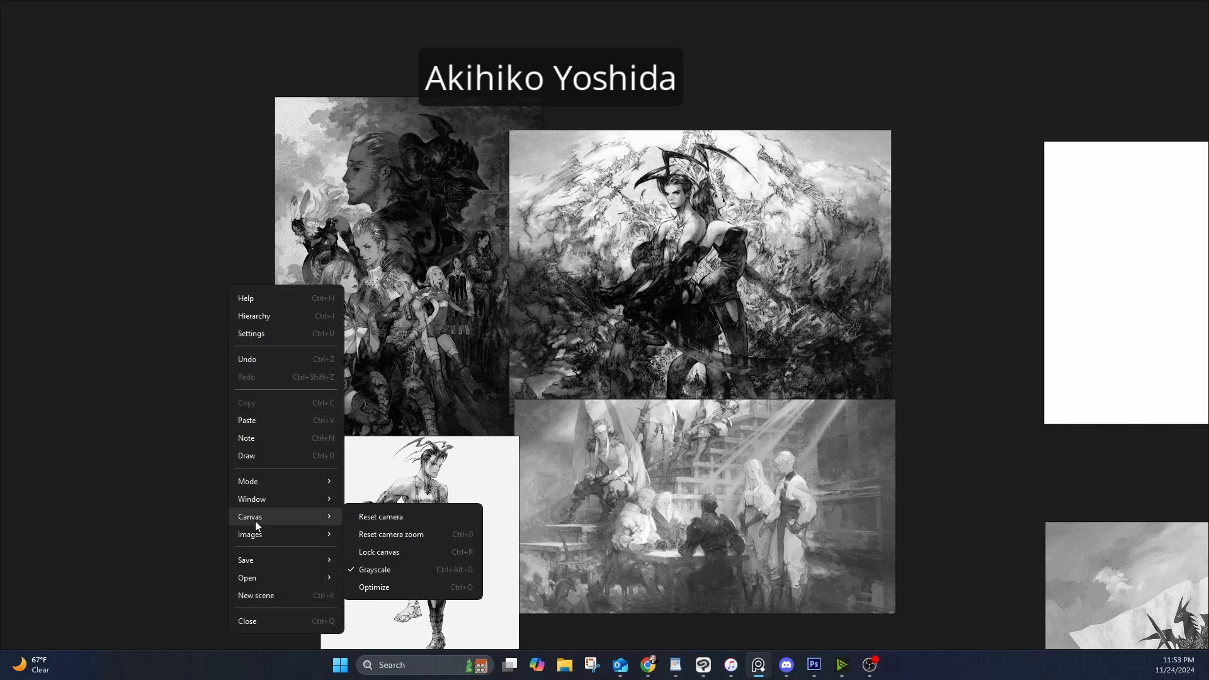
{"action": "left_click", "coordinate": [380, 571]}
Examine the colors and textures of the ensemble poster and the horned couple painting
{"action": "scroll", "coordinate": [575, 238], "scroll_direction": "up", "scroll_amount": 2}
{"action": "scroll", "coordinate": [575, 238], "scroll_direction": "up", "scroll_amount": 2}
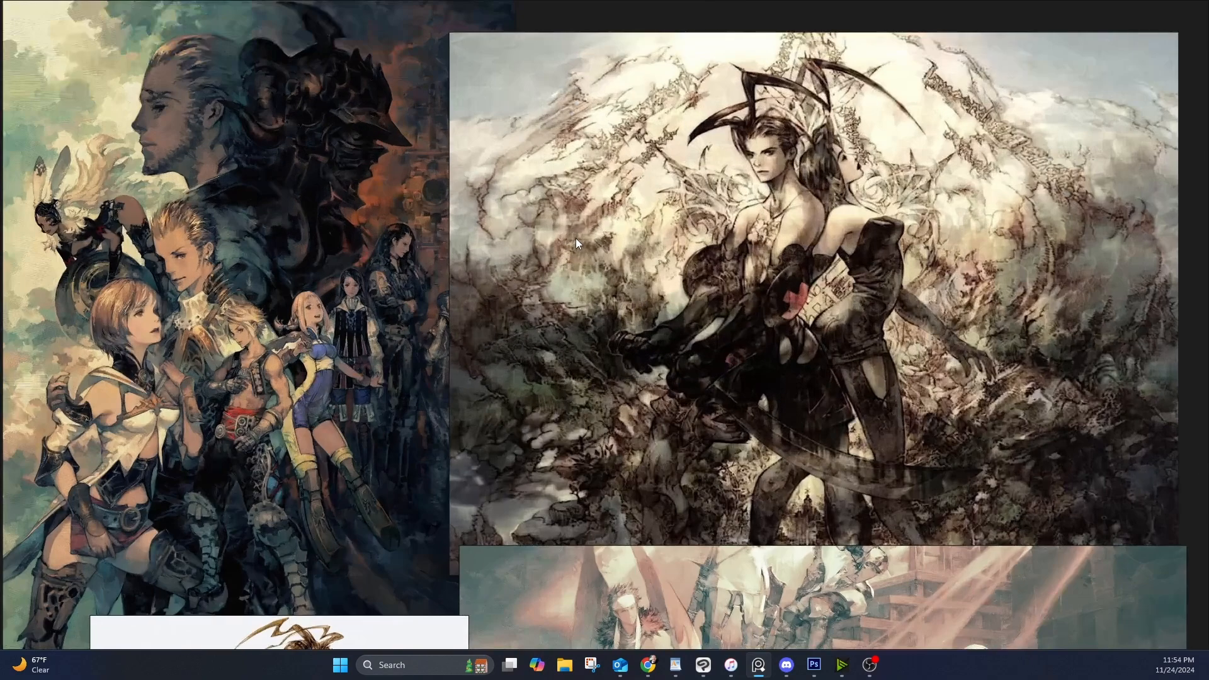
{"action": "scroll", "coordinate": [575, 238], "scroll_direction": "down", "scroll_amount": 4}
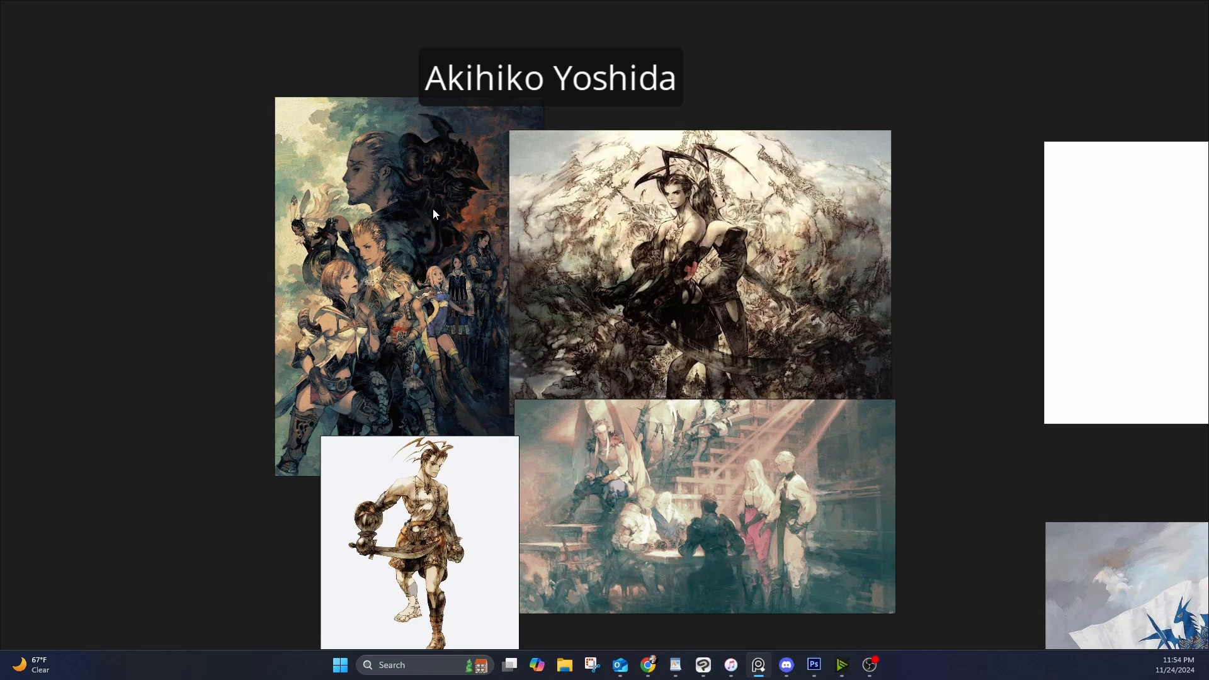
{"action": "scroll", "coordinate": [396, 181], "scroll_direction": "up", "scroll_amount": 2}
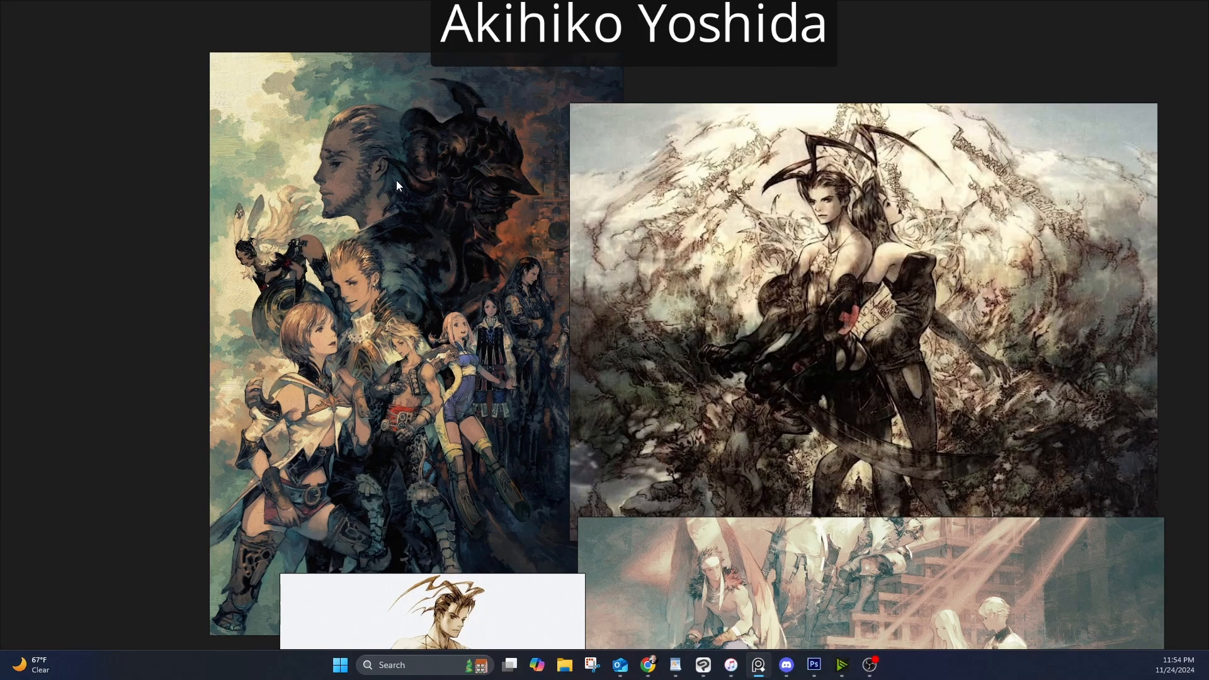
{"action": "left_click_drag", "start_coordinate": [796, 290], "coordinate": [584, 289]}
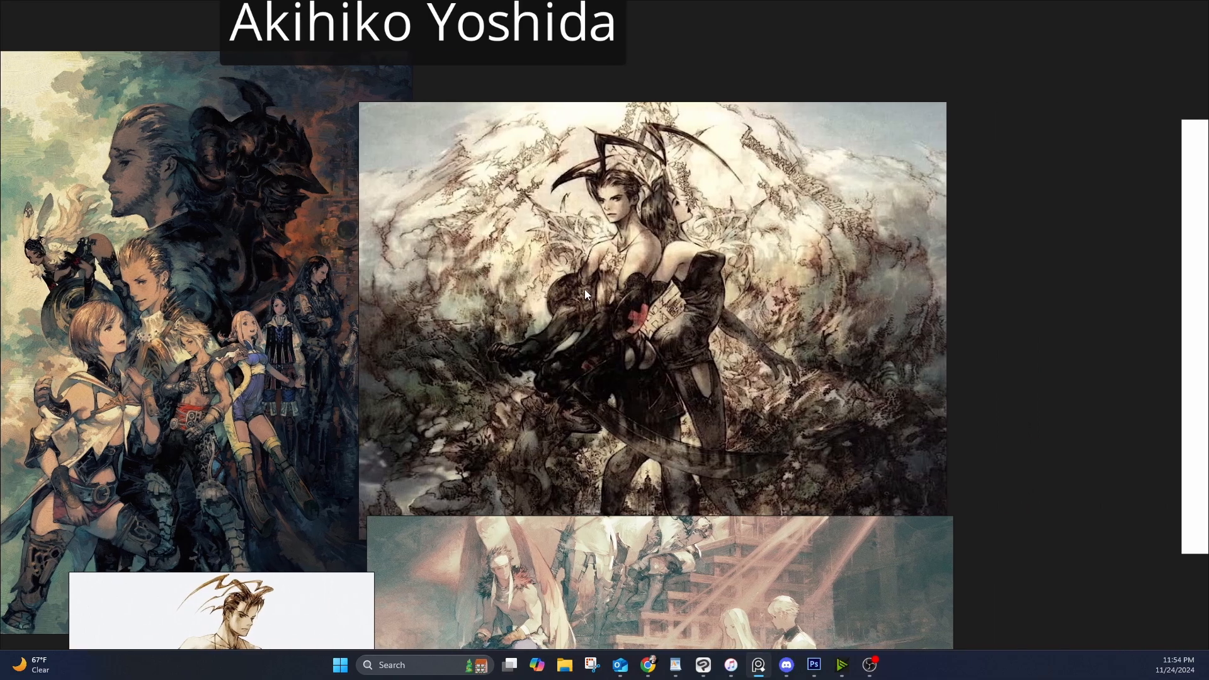
Examine the horned couple painting and the pink and teal scene of figures gathered around the lit table
{"action": "scroll", "coordinate": [659, 247], "scroll_direction": "up", "scroll_amount": 3}
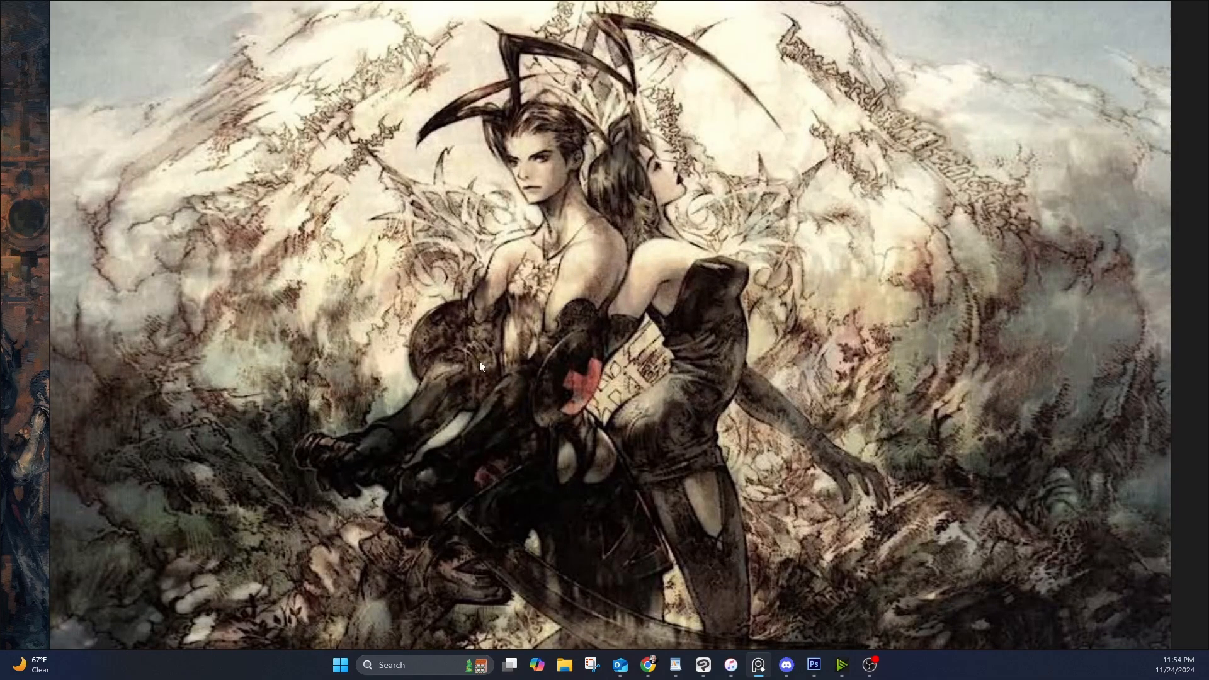
{"action": "scroll", "coordinate": [693, 332], "scroll_direction": "down", "scroll_amount": 2}
{"action": "left_click_drag", "start_coordinate": [827, 351], "coordinate": [754, 293]}
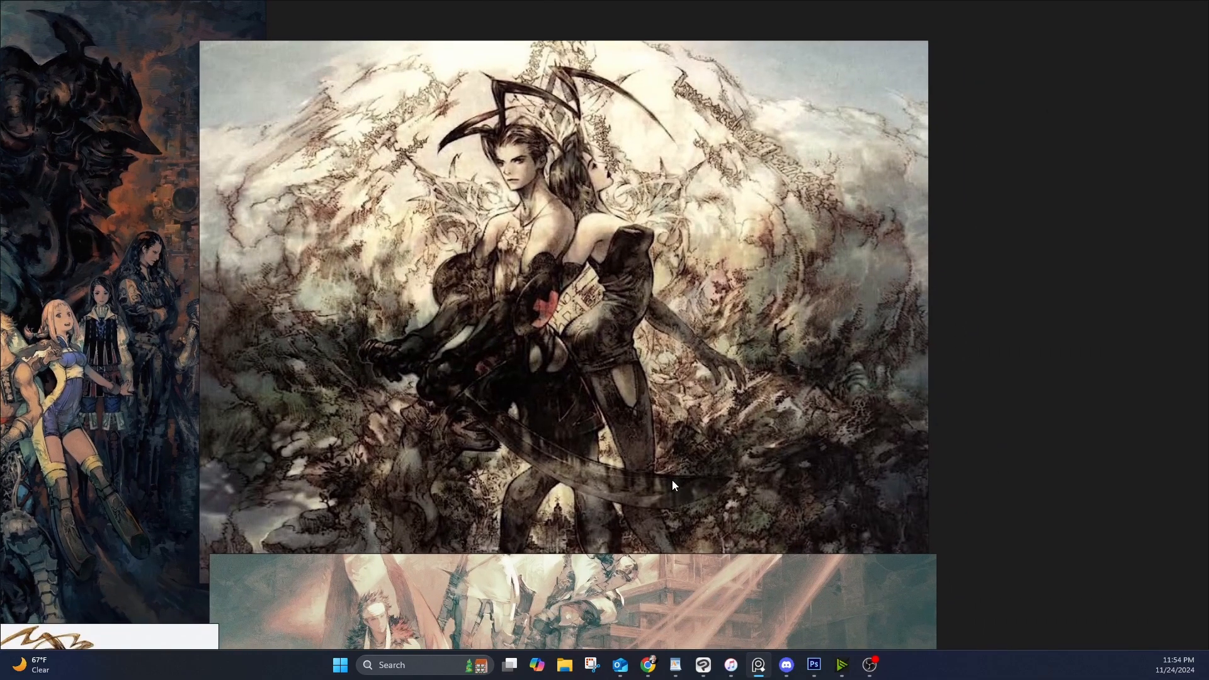
{"action": "left_click_drag", "start_coordinate": [693, 465], "coordinate": [826, 171]}
{"action": "left_click_drag", "start_coordinate": [857, 418], "coordinate": [750, 222]}
{"action": "scroll", "coordinate": [675, 213], "scroll_direction": "up", "scroll_amount": 2}
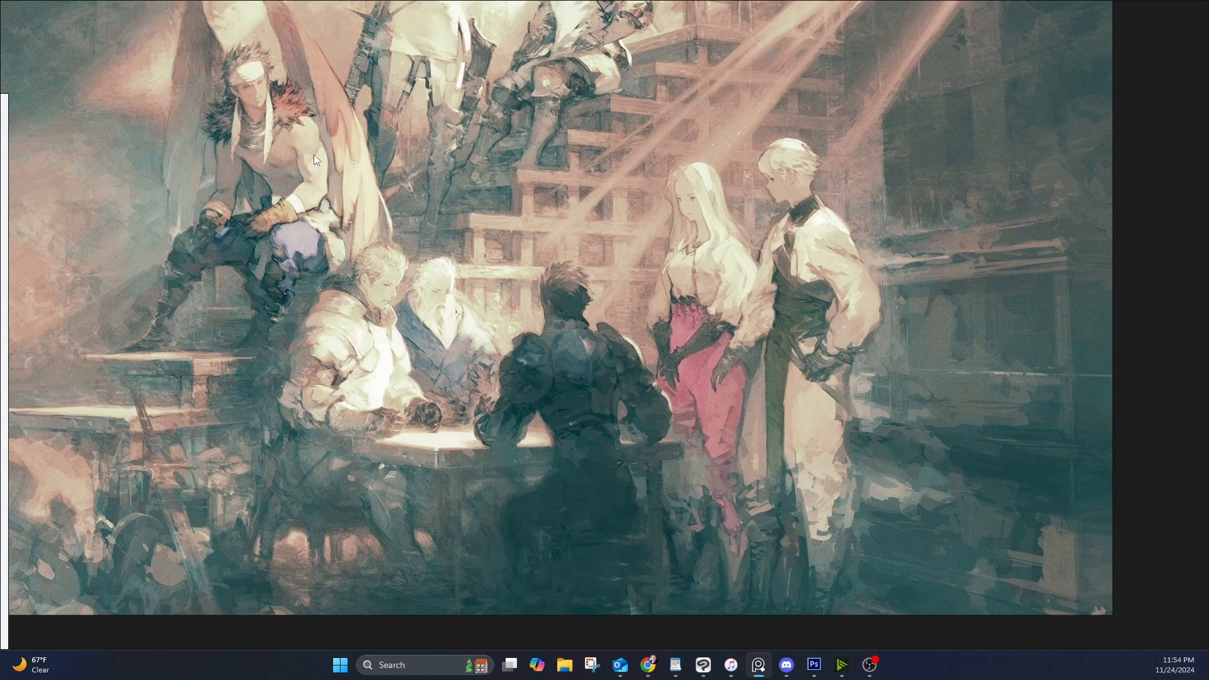
{"action": "scroll", "coordinate": [444, 219], "scroll_direction": "down", "scroll_amount": 5}
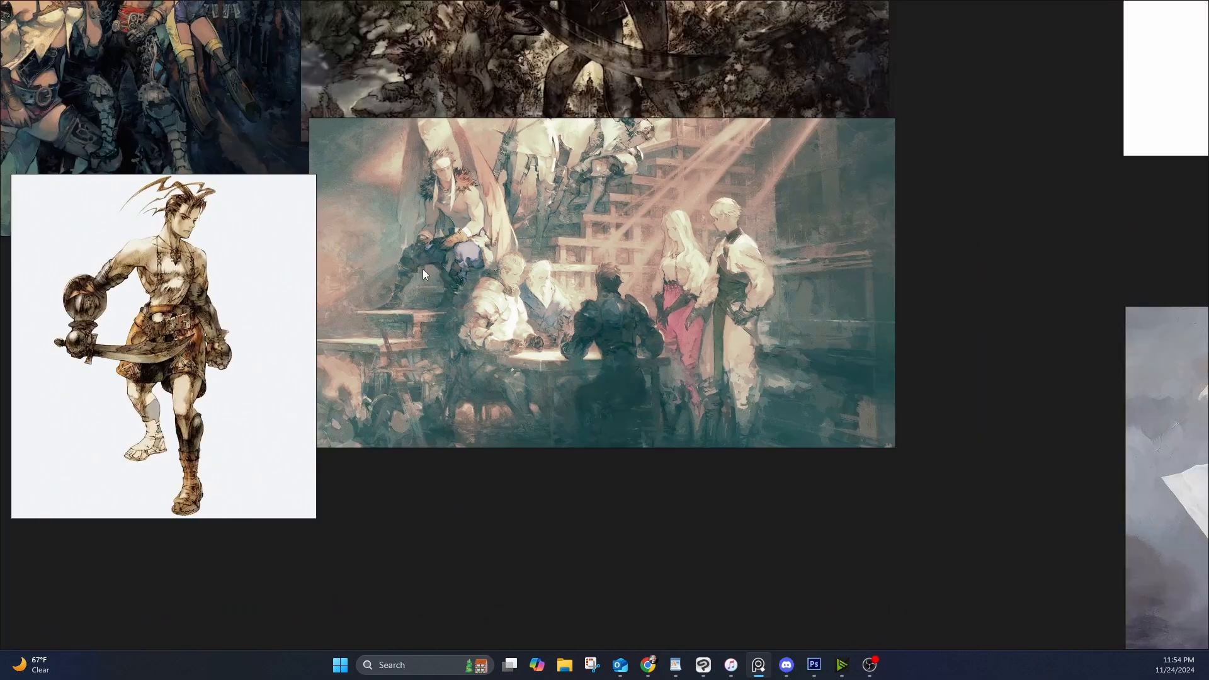
Examine the line work and warm shading of the curved-sword character on the white background
{"action": "left_click_drag", "start_coordinate": [376, 286], "coordinate": [590, 241]}
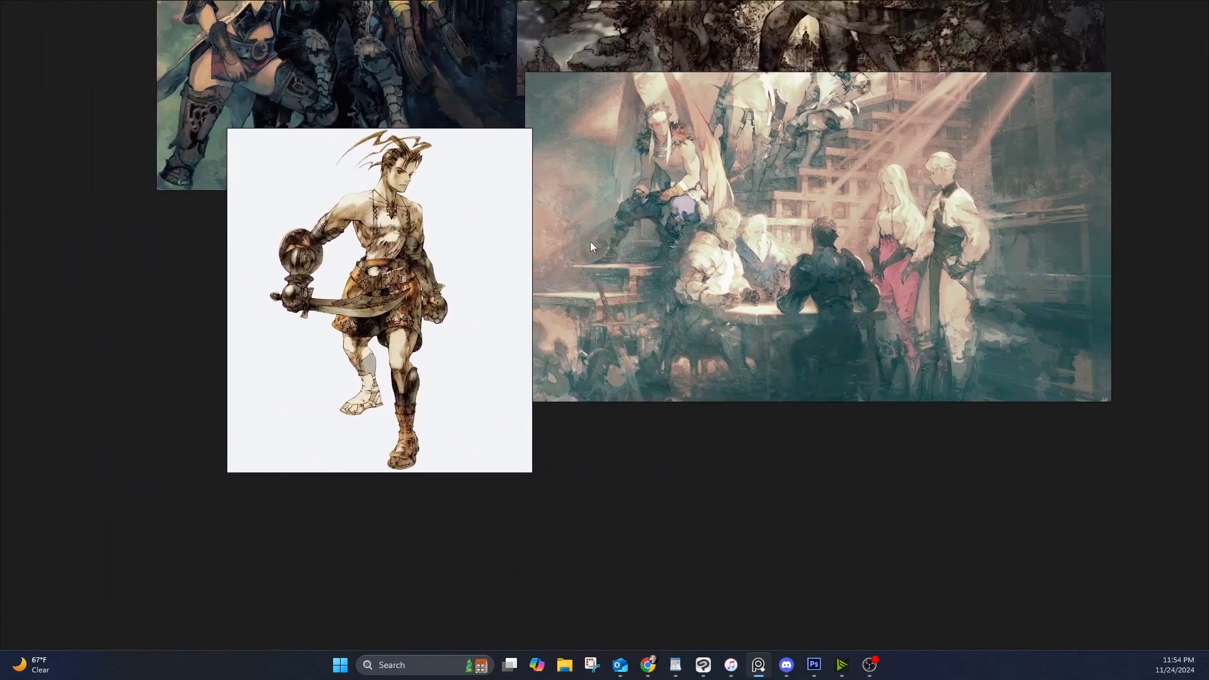
{"action": "scroll", "coordinate": [455, 217], "scroll_direction": "up", "scroll_amount": 3}
{"action": "left_click_drag", "start_coordinate": [396, 241], "coordinate": [456, 271]}
{"action": "scroll", "coordinate": [403, 216], "scroll_direction": "up", "scroll_amount": 2}
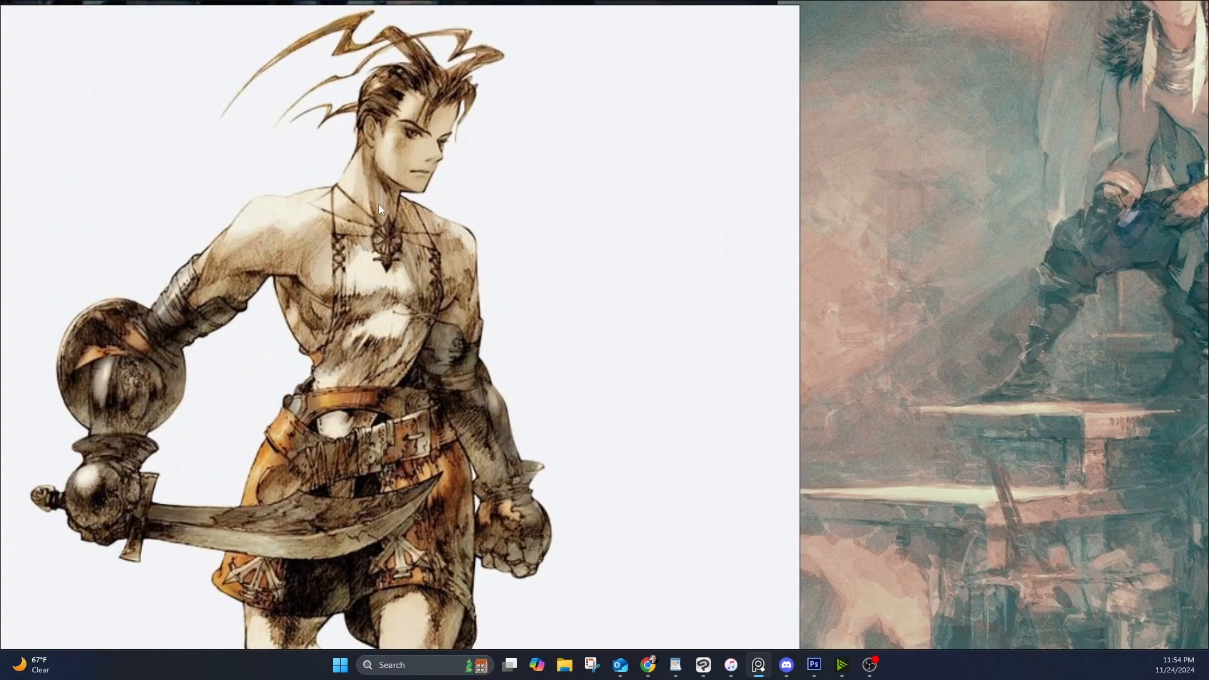
{"action": "scroll", "coordinate": [379, 204], "scroll_direction": "down", "scroll_amount": 6}
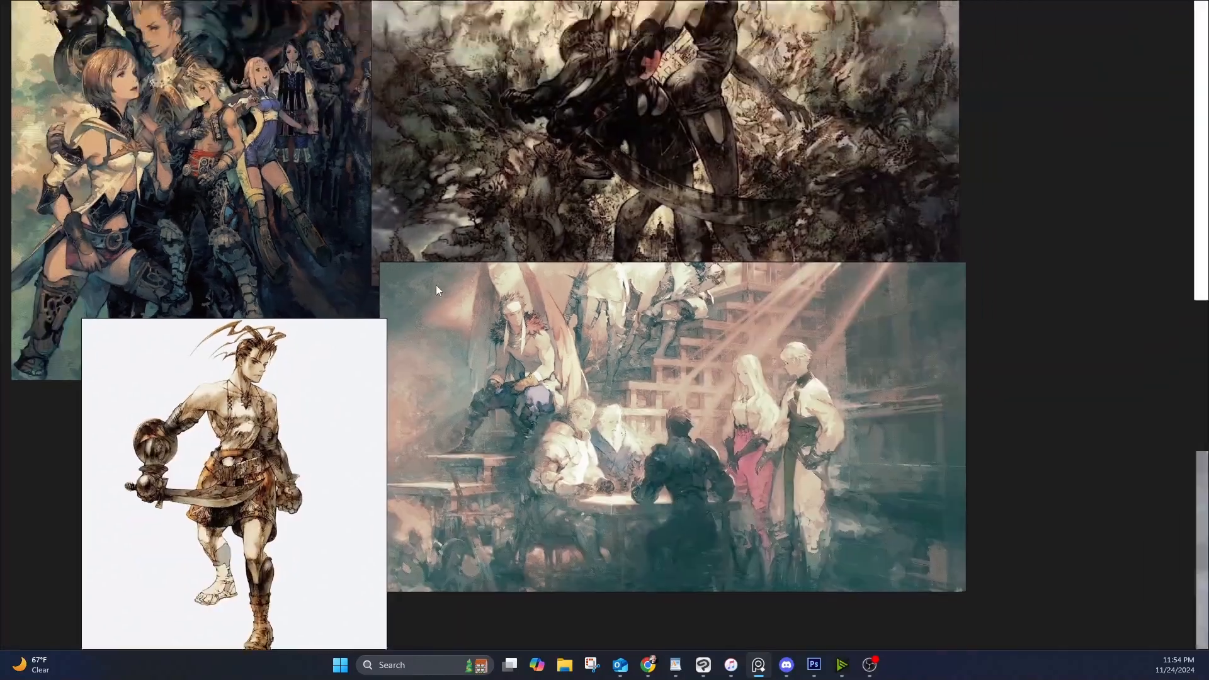
Examine the ensemble poster's composition and the brush texture of the dark and orange sky behind the armored helmet
{"action": "left_click_drag", "start_coordinate": [436, 285], "coordinate": [591, 479]}
{"action": "scroll", "coordinate": [350, 308], "scroll_direction": "up", "scroll_amount": 2}
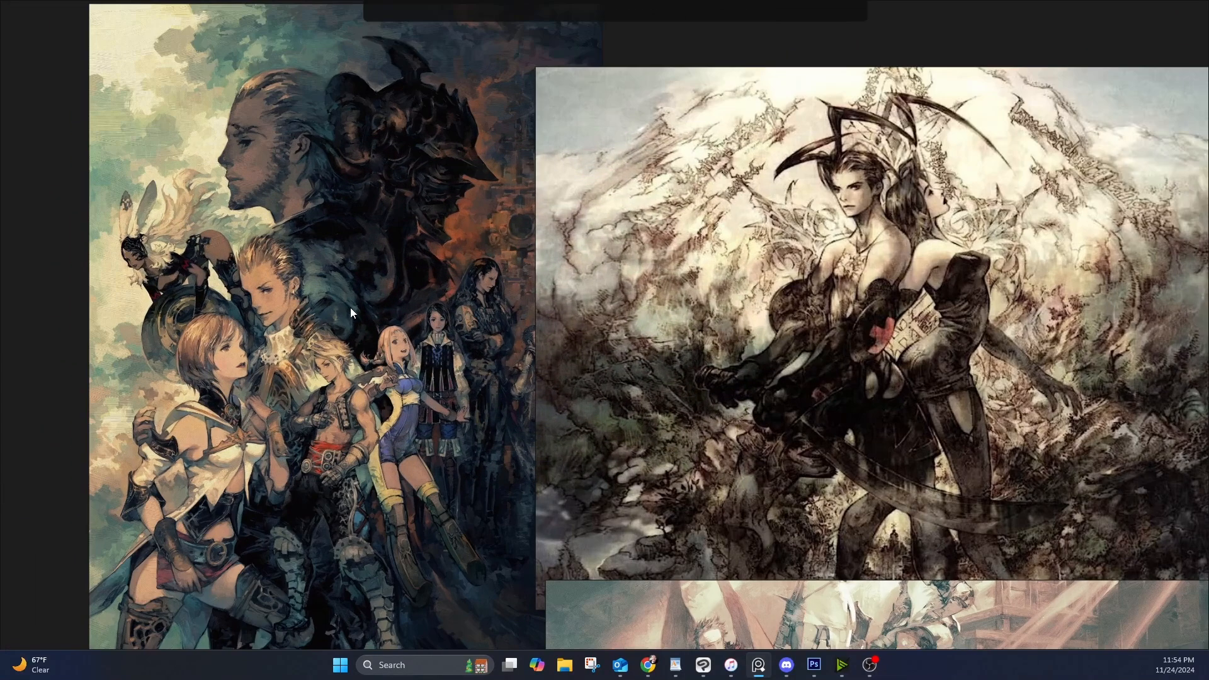
{"action": "scroll", "coordinate": [350, 307], "scroll_direction": "up", "scroll_amount": 2}
{"action": "left_click", "coordinate": [370, 274]}
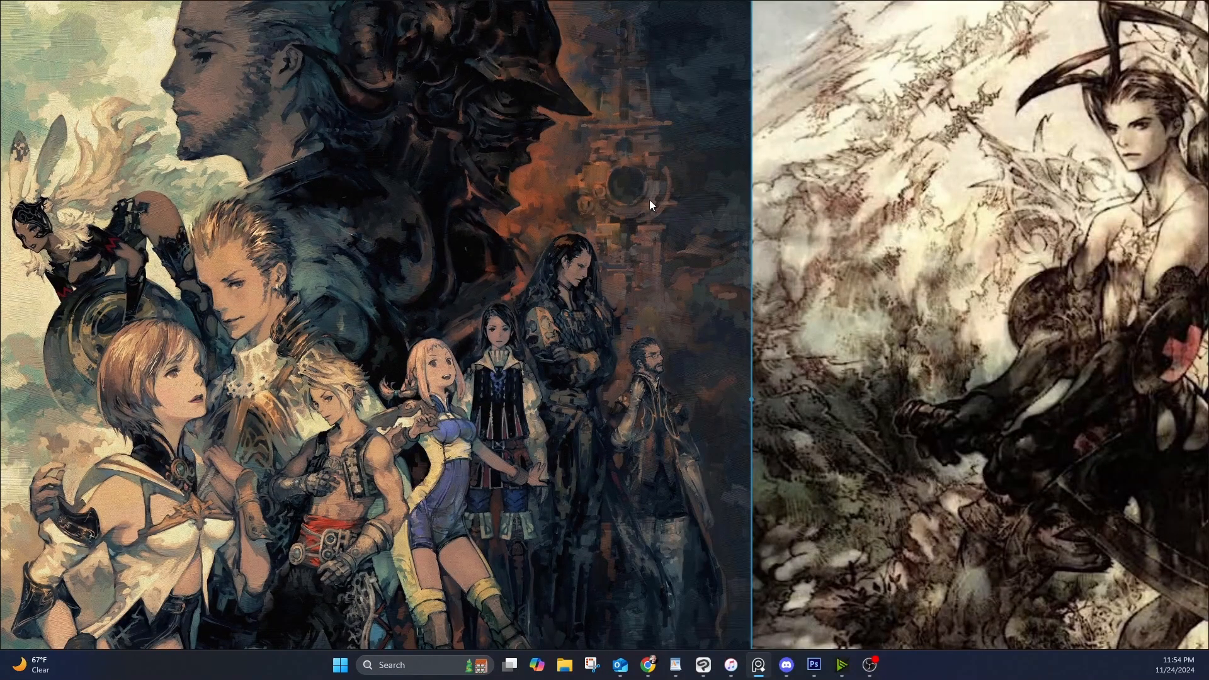
{"action": "left_click_drag", "start_coordinate": [649, 201], "coordinate": [352, 380]}
{"action": "scroll", "coordinate": [369, 105], "scroll_direction": "up", "scroll_amount": 2}
{"action": "left_click_drag", "start_coordinate": [371, 140], "coordinate": [458, 284]}
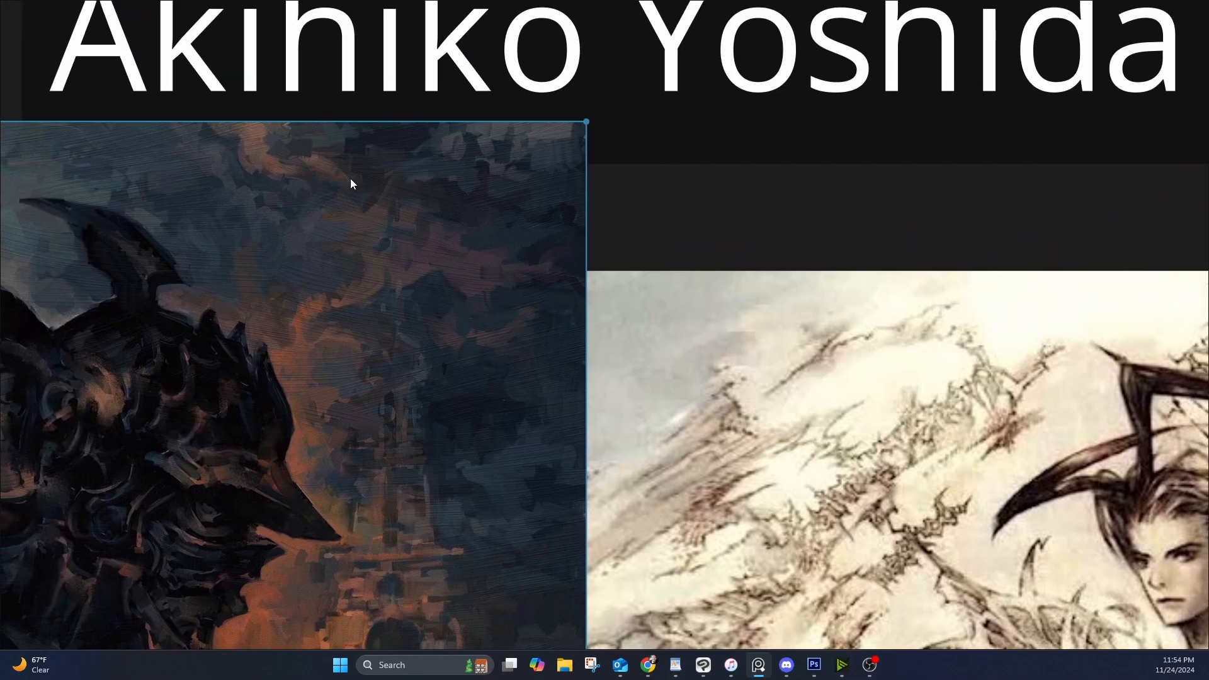
{"action": "scroll", "coordinate": [285, 205], "scroll_direction": "up", "scroll_amount": 3}
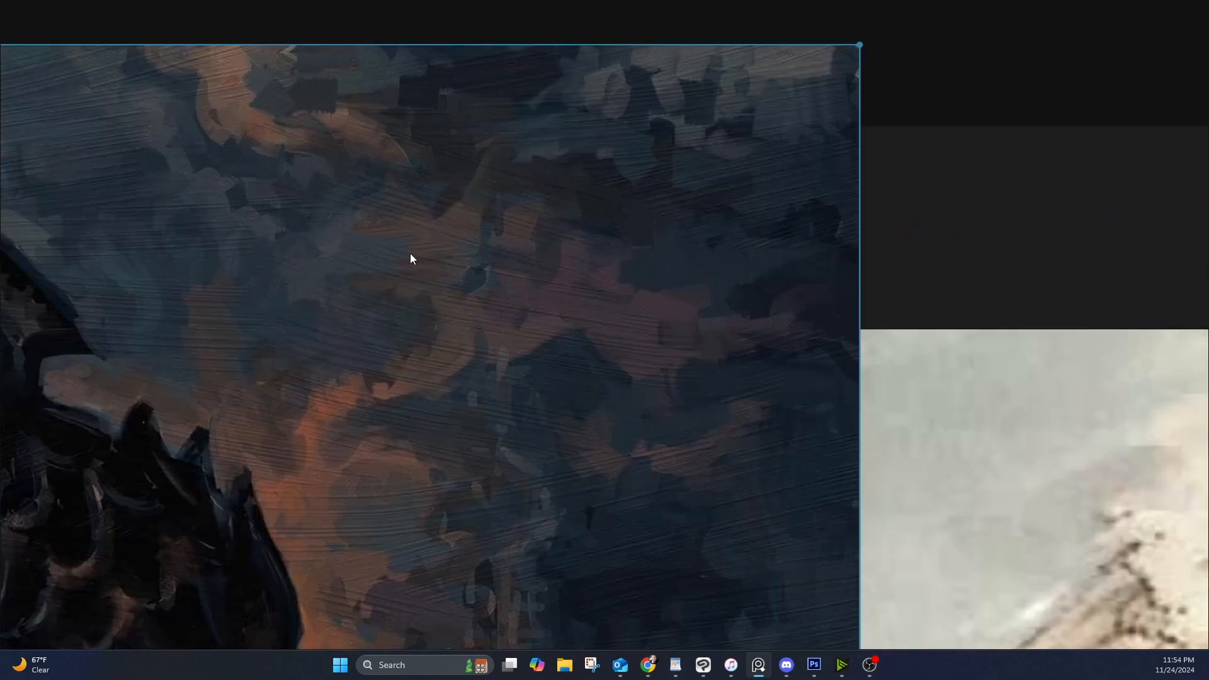
{"action": "scroll", "coordinate": [273, 505], "scroll_direction": "down", "scroll_amount": 5}
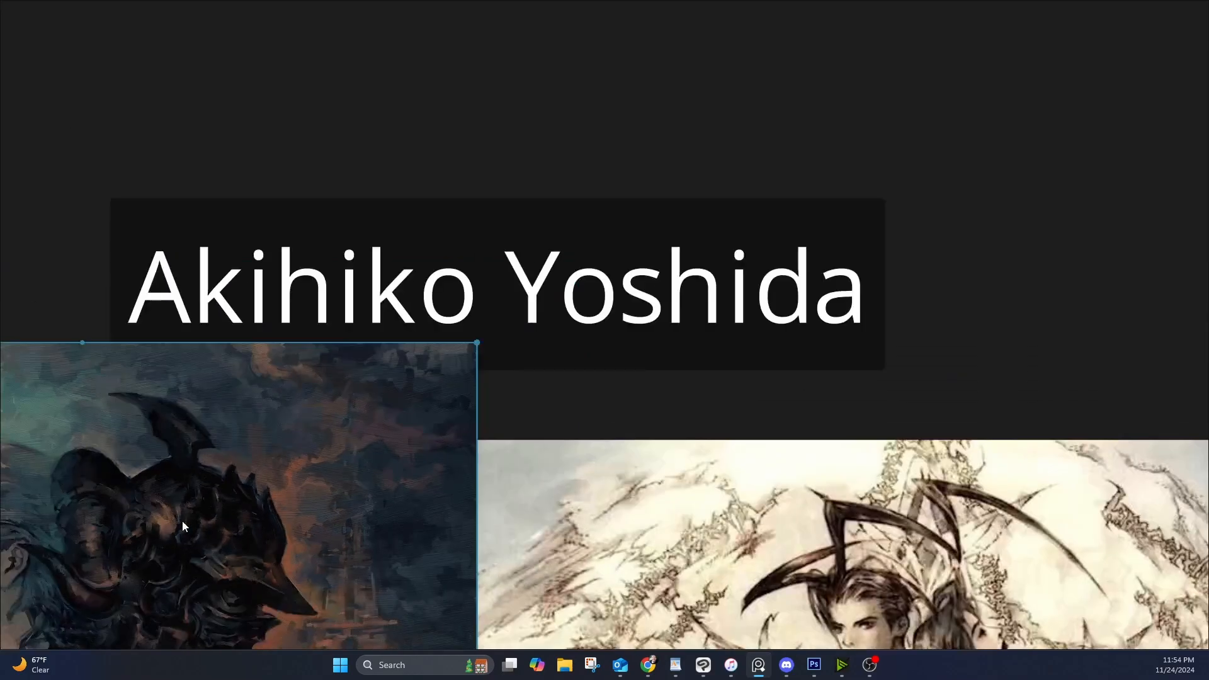
{"action": "left_click_drag", "start_coordinate": [144, 585], "coordinate": [445, 357]}
{"action": "scroll", "coordinate": [235, 363], "scroll_direction": "down", "scroll_amount": 2}
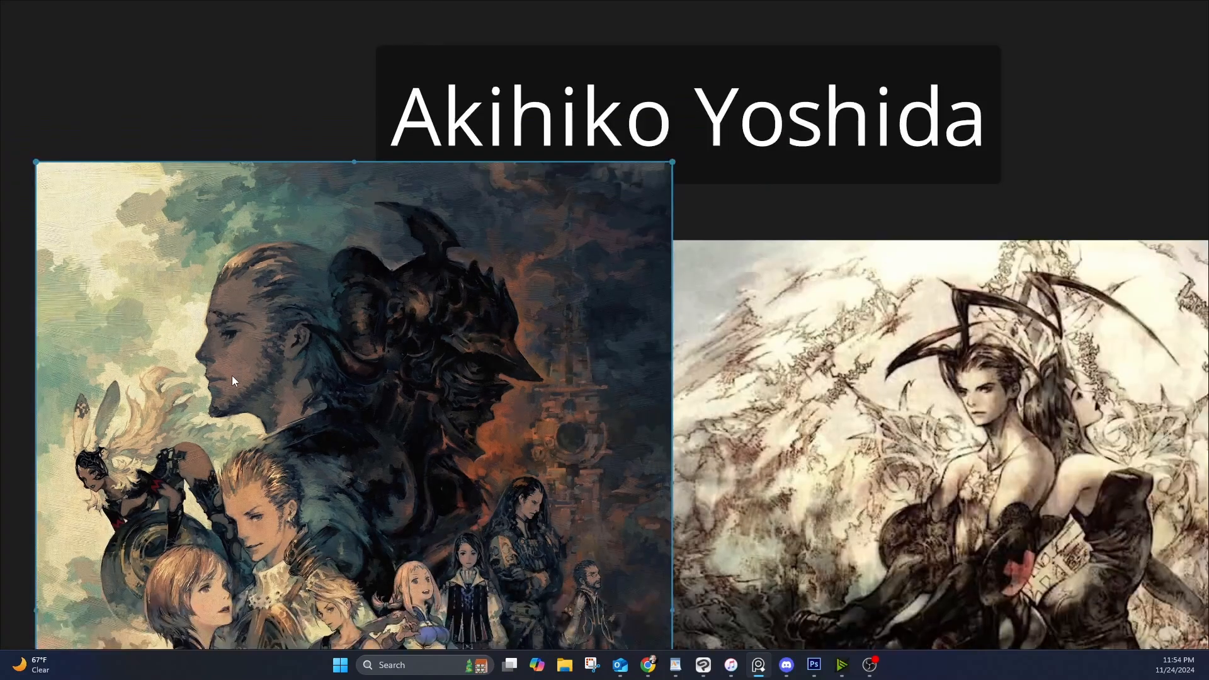
Examine the painted faces, hair and dark background shapes in the ensemble poster, including the large bearded profile
{"action": "scroll", "coordinate": [406, 272], "scroll_direction": "up", "scroll_amount": 5}
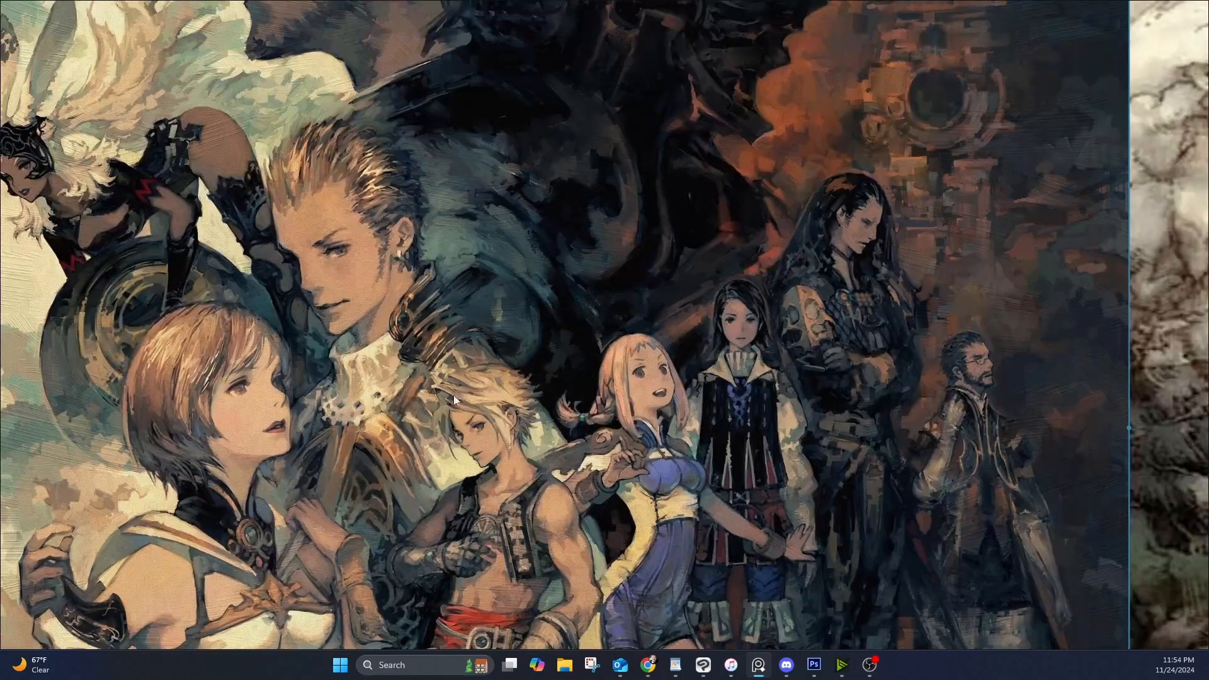
{"action": "scroll", "coordinate": [515, 267], "scroll_direction": "up", "scroll_amount": 3}
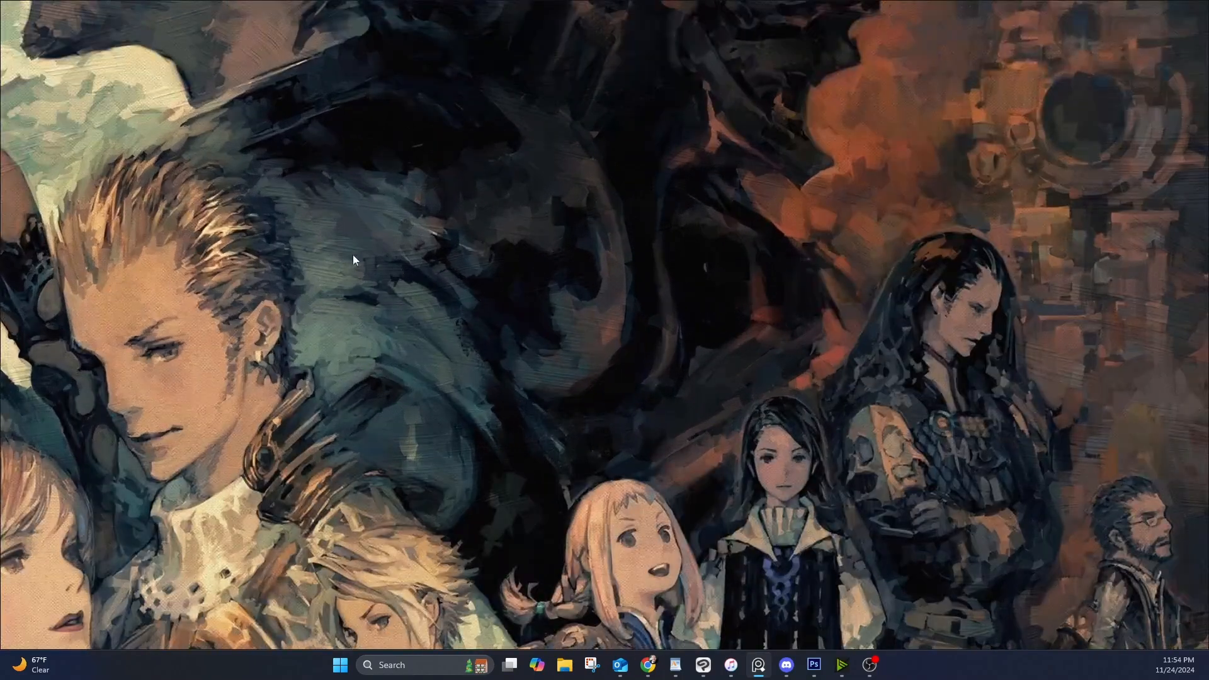
{"action": "left_click_drag", "start_coordinate": [402, 233], "coordinate": [519, 195]}
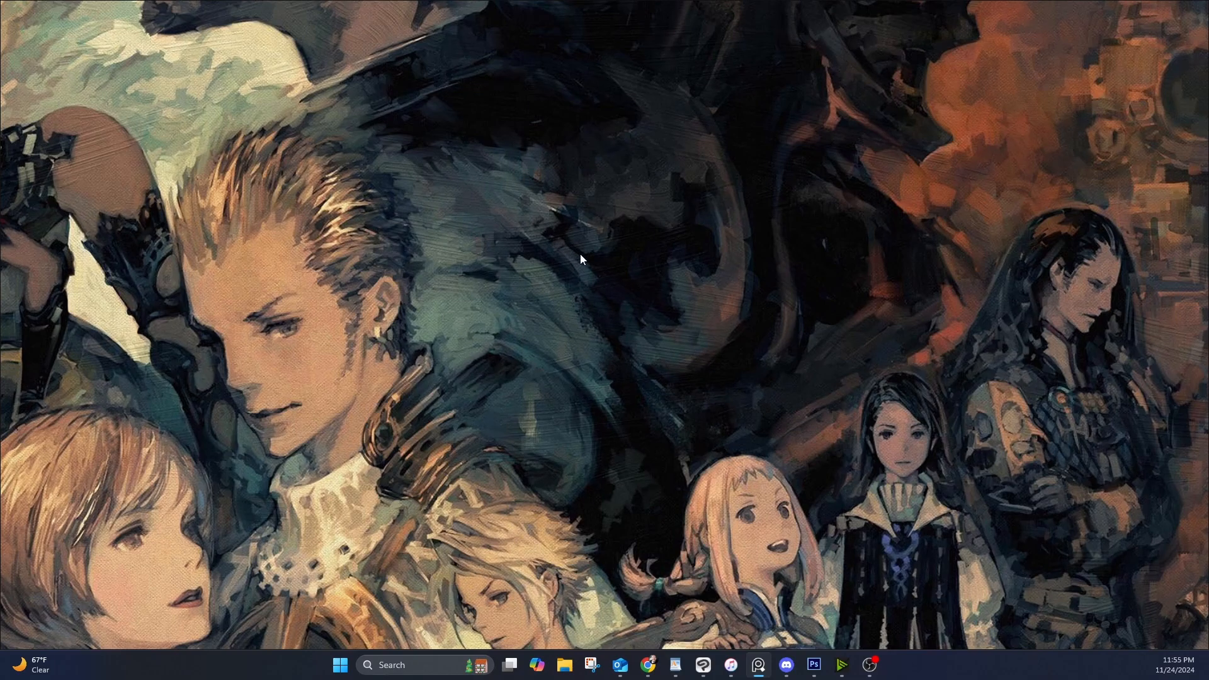
{"action": "scroll", "coordinate": [542, 229], "scroll_direction": "down", "scroll_amount": 4}
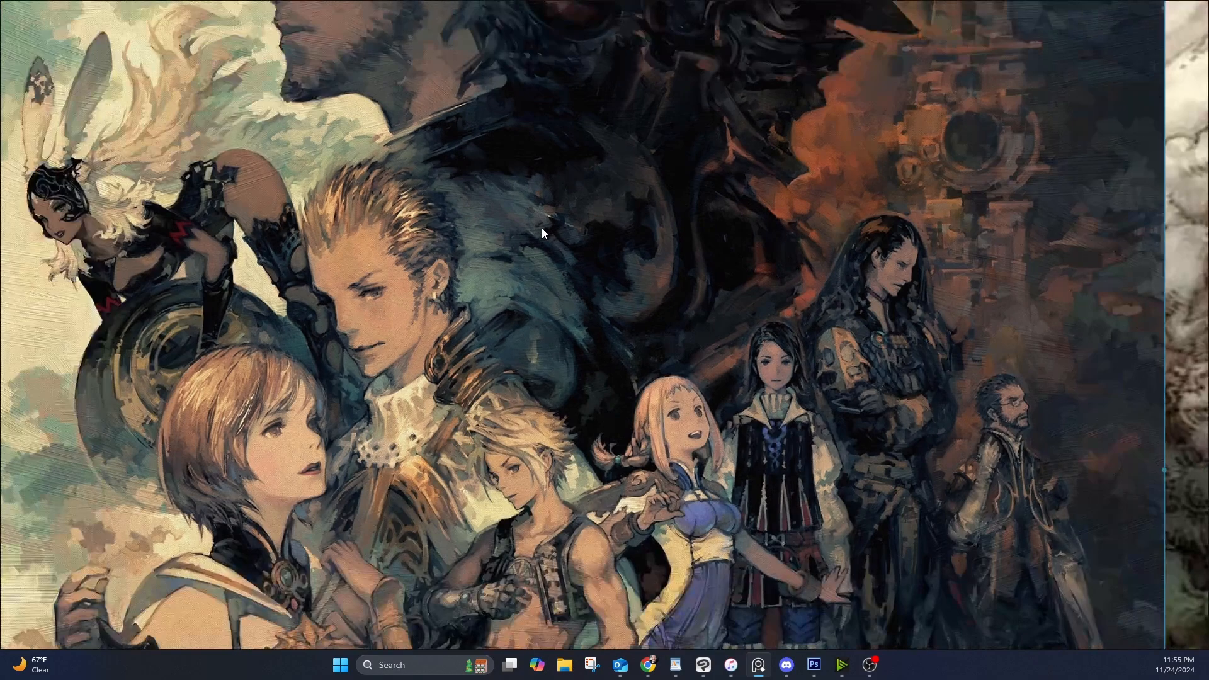
{"action": "scroll", "coordinate": [477, 203], "scroll_direction": "up", "scroll_amount": 4}
{"action": "scroll", "coordinate": [459, 66], "scroll_direction": "up", "scroll_amount": 4}
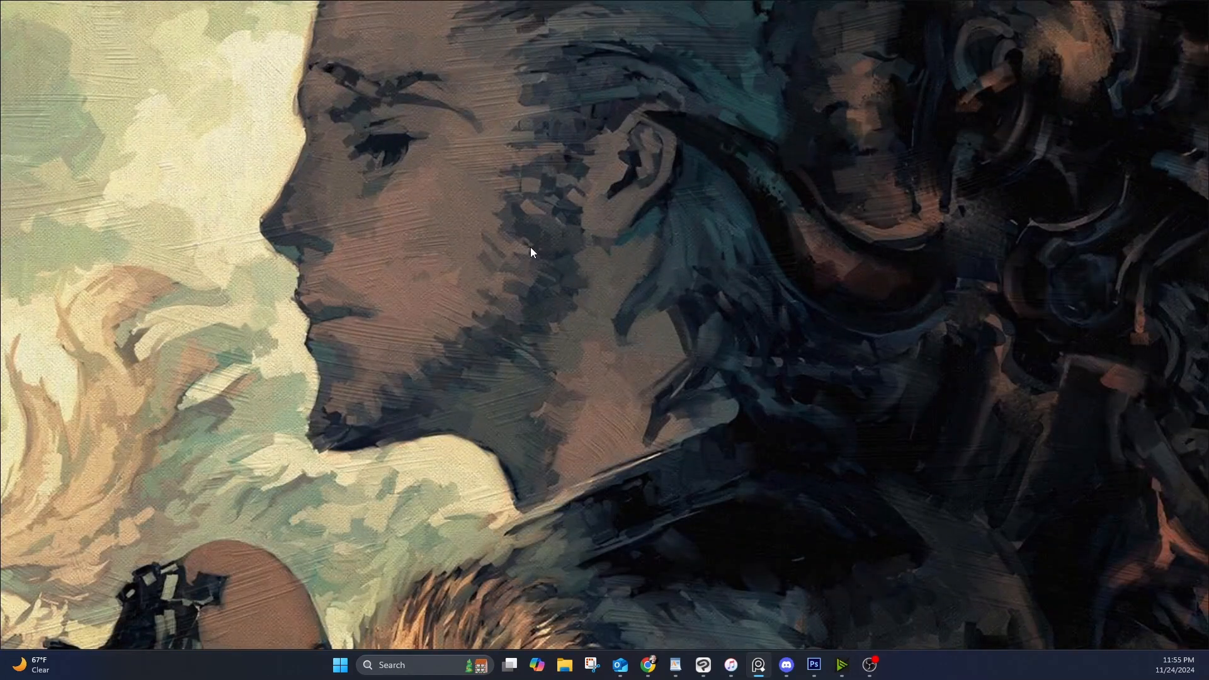
{"action": "scroll", "coordinate": [531, 252], "scroll_direction": "down", "scroll_amount": 5}
{"action": "scroll", "coordinate": [589, 277], "scroll_direction": "up", "scroll_amount": 1}
Display the whole canvas in grayscale and enlarge the ensemble poster's central figures
{"action": "right_click", "coordinate": [410, 285]}
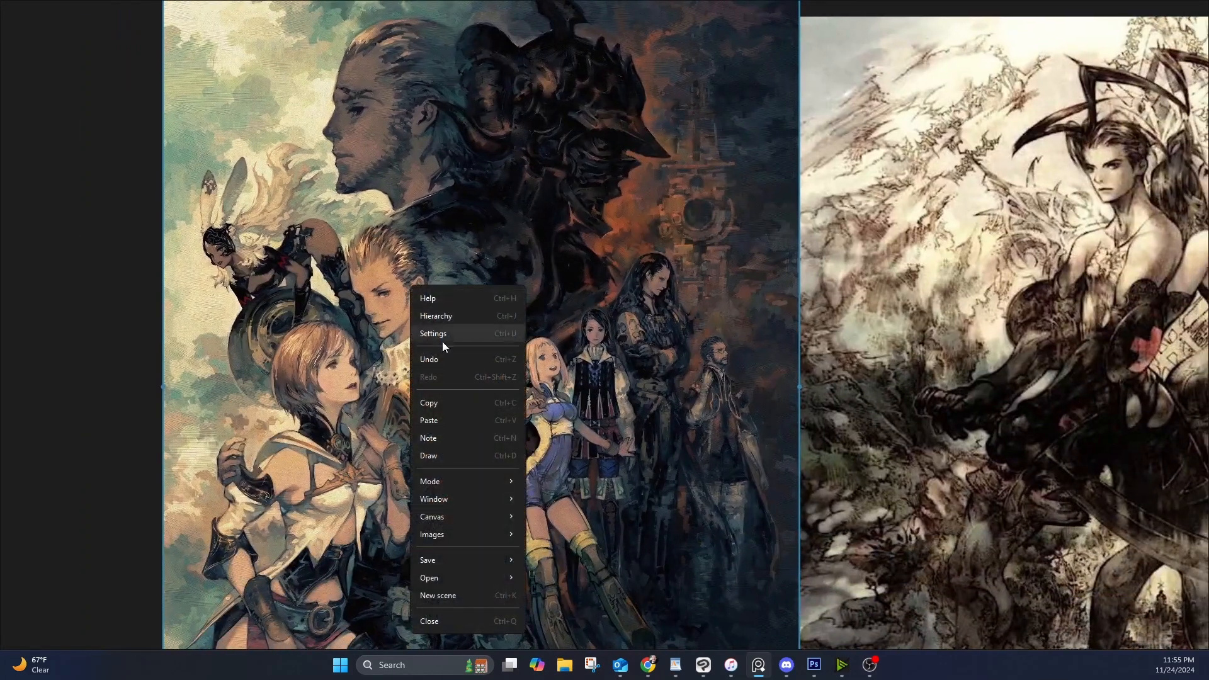
{"action": "mouse_move", "coordinate": [460, 517]}
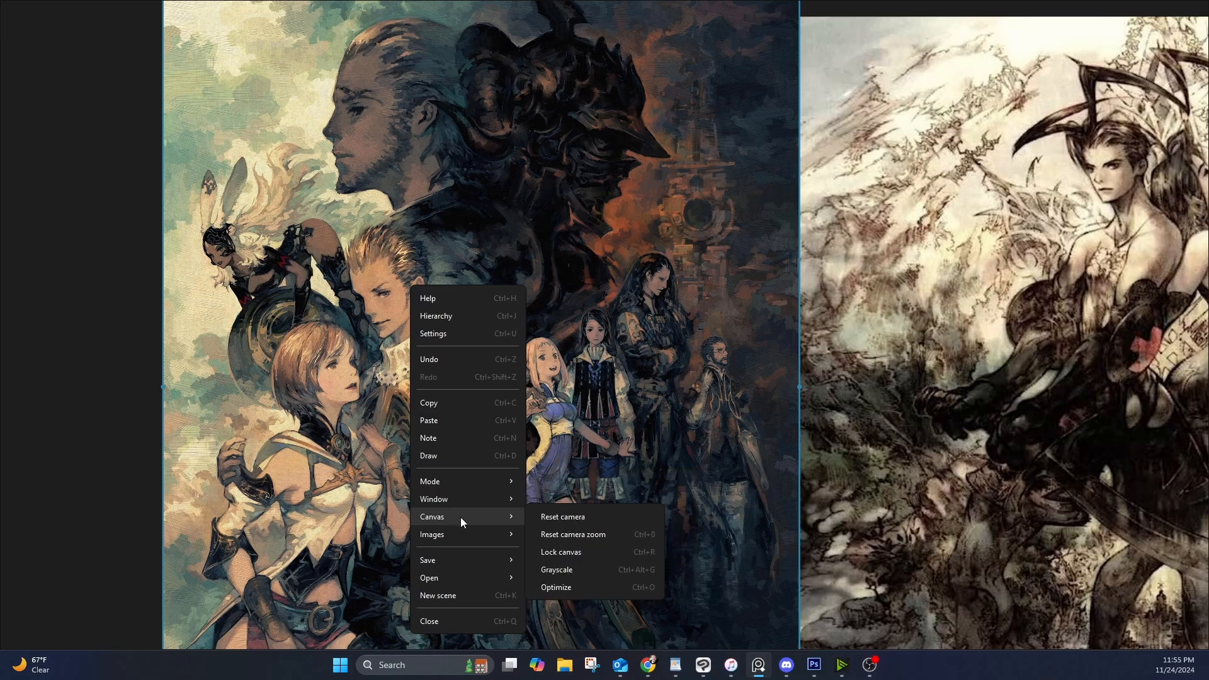
{"action": "left_click", "coordinate": [567, 569]}
{"action": "scroll", "coordinate": [406, 215], "scroll_direction": "up", "scroll_amount": 5}
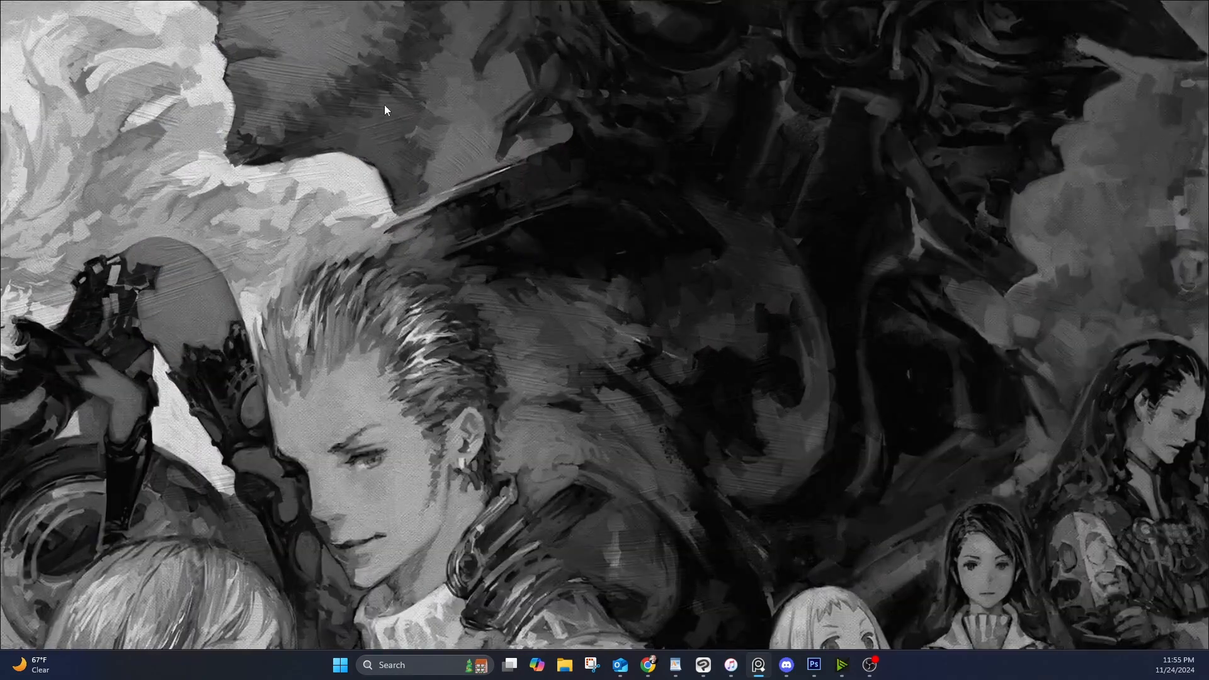
Examine the grayscale values of the rabbit-eared figure and the short-haired woman's face, hand and clothing in the ensemble poster
{"action": "left_click_drag", "start_coordinate": [373, 104], "coordinate": [561, 357]}
{"action": "left_click_drag", "start_coordinate": [588, 202], "coordinate": [630, 97]}
{"action": "left_click_drag", "start_coordinate": [452, 493], "coordinate": [584, 221]}
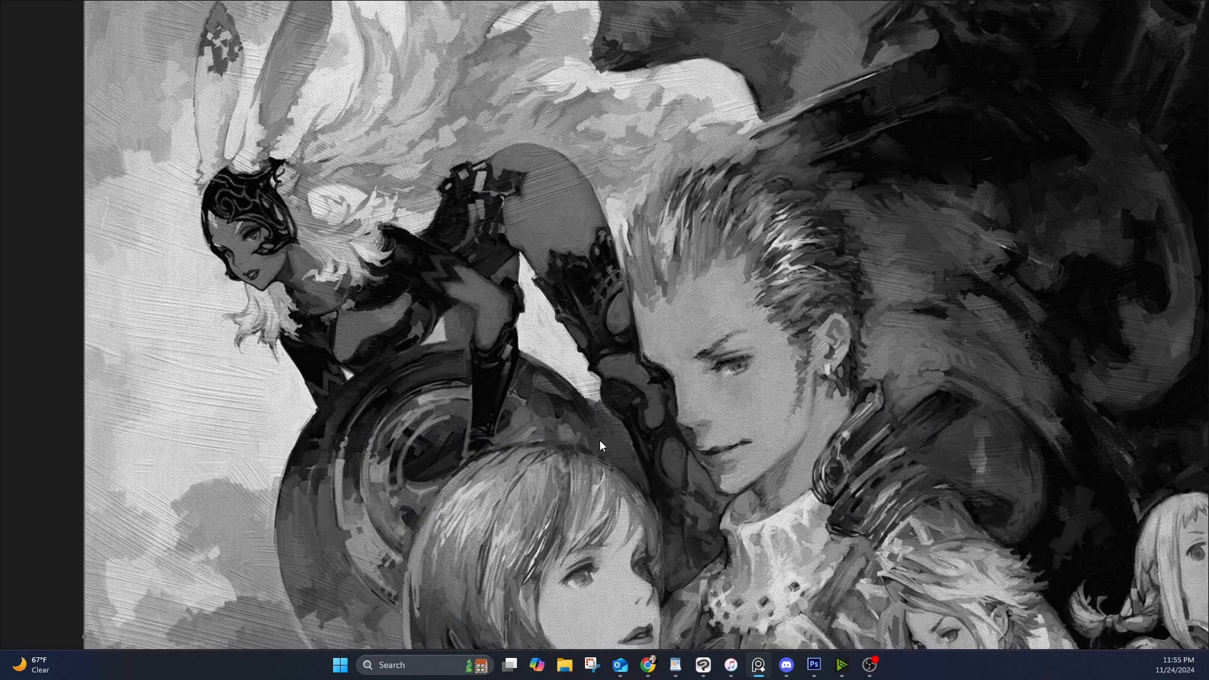
{"action": "left_click_drag", "start_coordinate": [600, 440], "coordinate": [521, 150]}
{"action": "left_click_drag", "start_coordinate": [653, 372], "coordinate": [580, 212]}
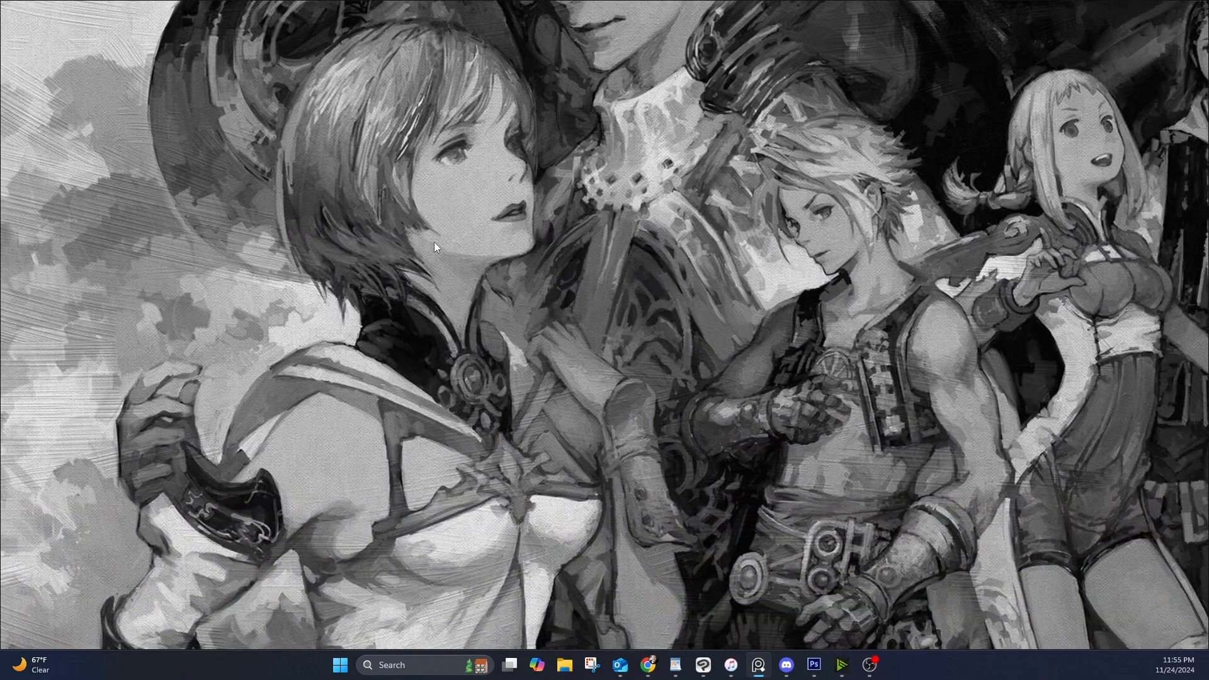
{"action": "left_click_drag", "start_coordinate": [308, 402], "coordinate": [551, 350]}
{"action": "scroll", "coordinate": [424, 351], "scroll_direction": "up", "scroll_amount": 3}
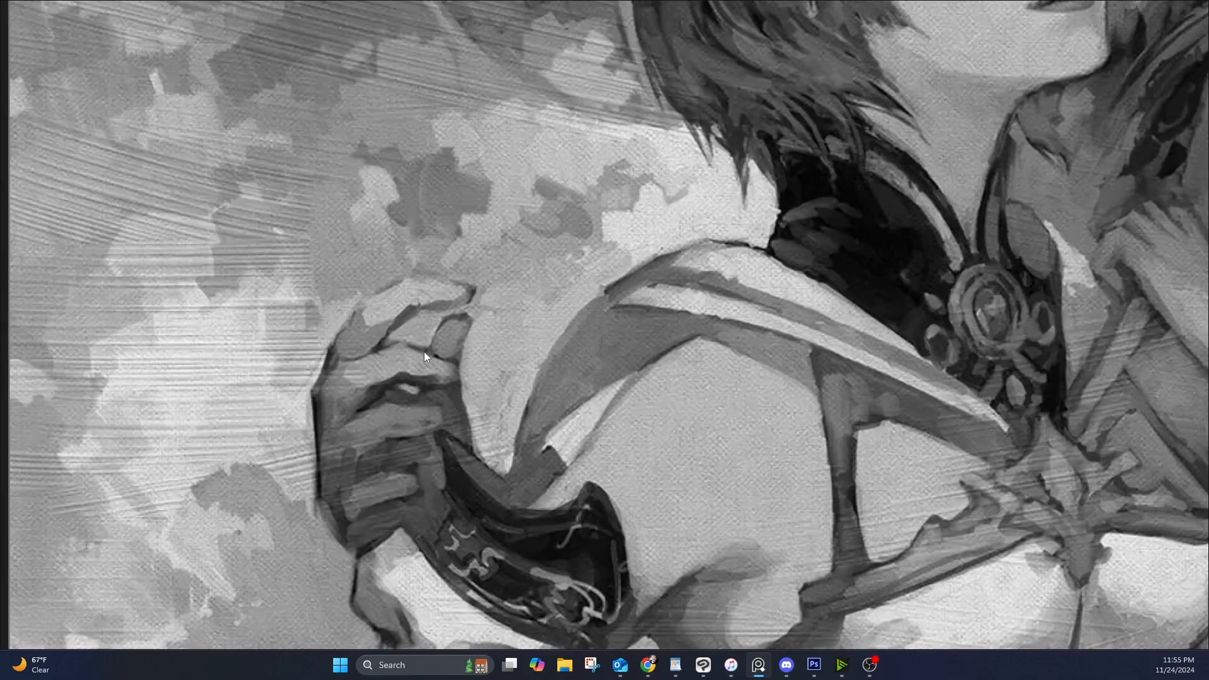
{"action": "scroll", "coordinate": [632, 364], "scroll_direction": "down", "scroll_amount": 3}
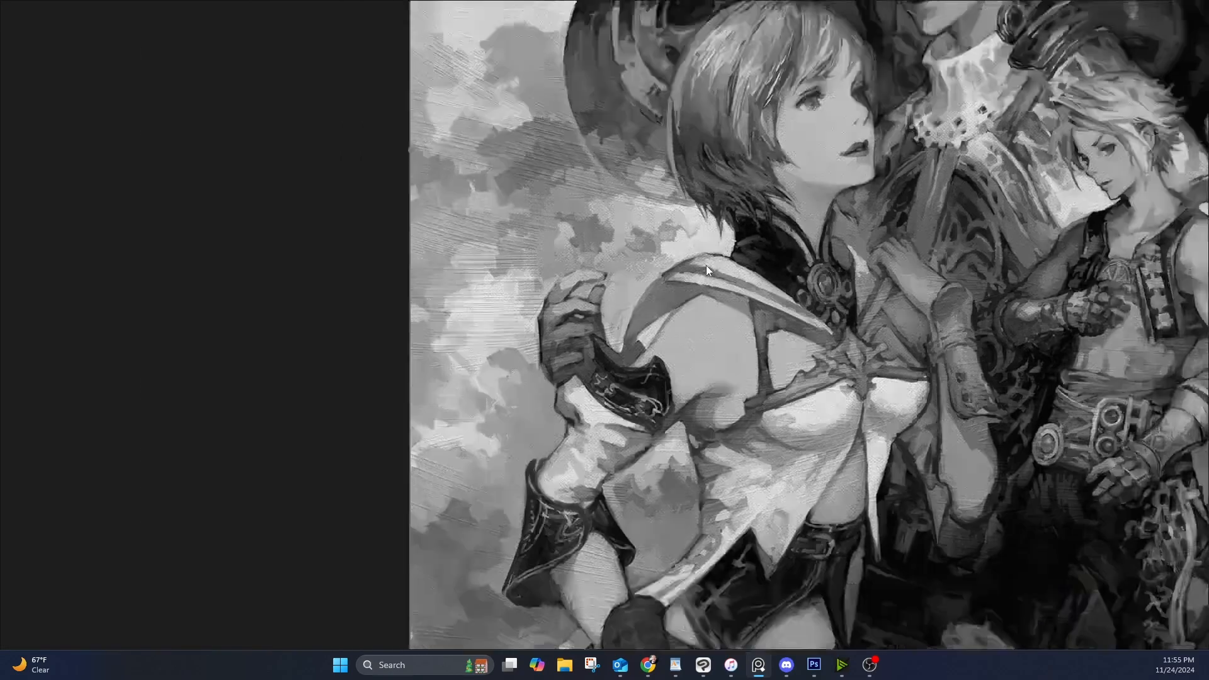
Examine the grayscale values of the ensemble poster's smaller standing figures and of the horned couple painting
{"action": "left_click_drag", "start_coordinate": [817, 276], "coordinate": [287, 296]}
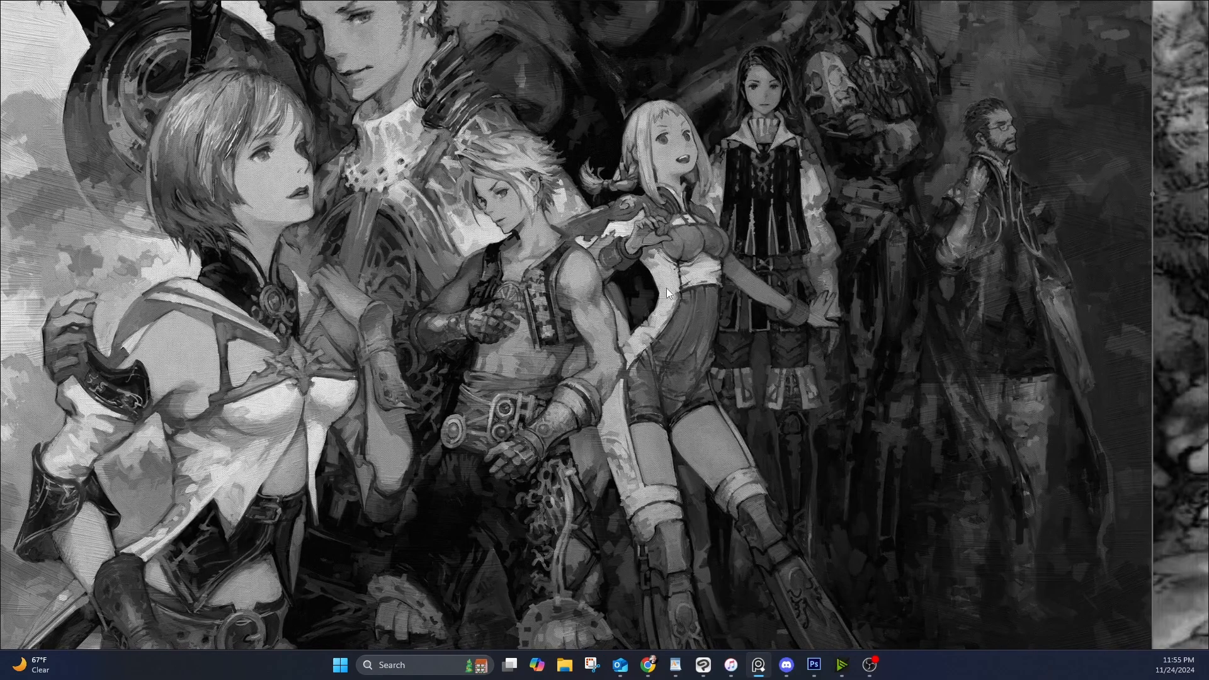
{"action": "left_click_drag", "start_coordinate": [787, 278], "coordinate": [495, 316]}
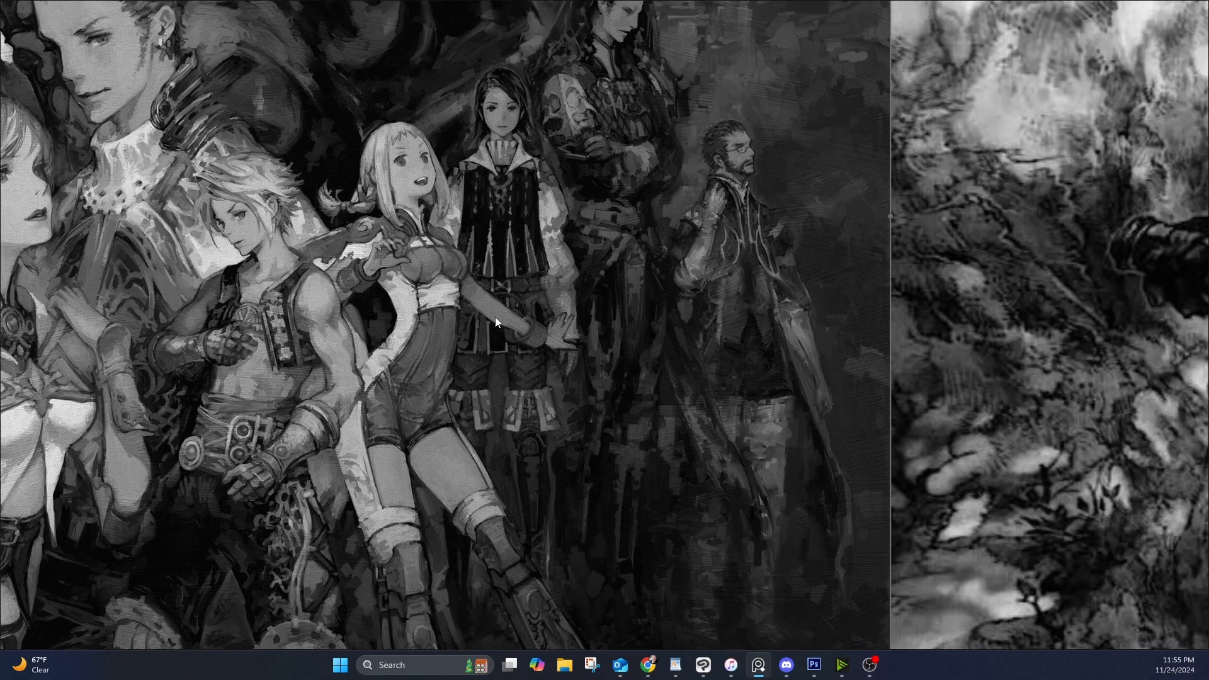
{"action": "scroll", "coordinate": [618, 226], "scroll_direction": "down", "scroll_amount": 4}
{"action": "left_click_drag", "start_coordinate": [603, 263], "coordinate": [66, 363]}
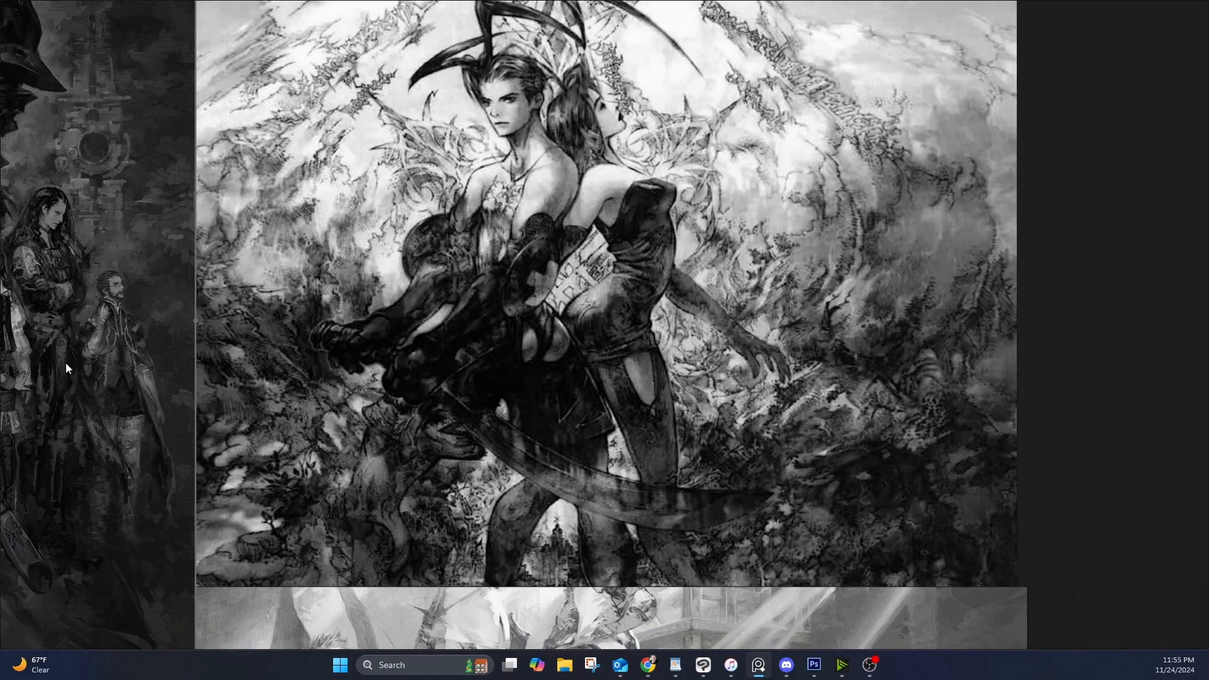
Examine the grayscale values of the table gathering scene and the curved-sword character on white
{"action": "scroll", "coordinate": [490, 376], "scroll_direction": "down", "scroll_amount": 4}
{"action": "scroll", "coordinate": [617, 262], "scroll_direction": "up", "scroll_amount": 6}
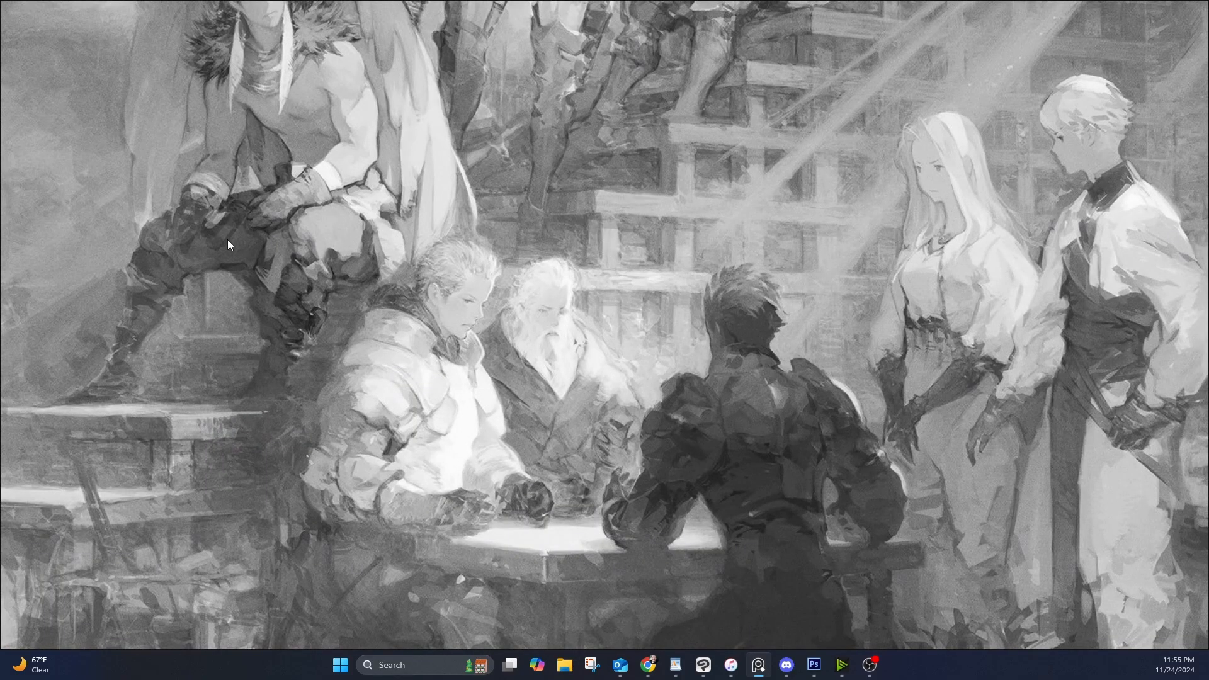
{"action": "left_click_drag", "start_coordinate": [185, 277], "coordinate": [501, 246]}
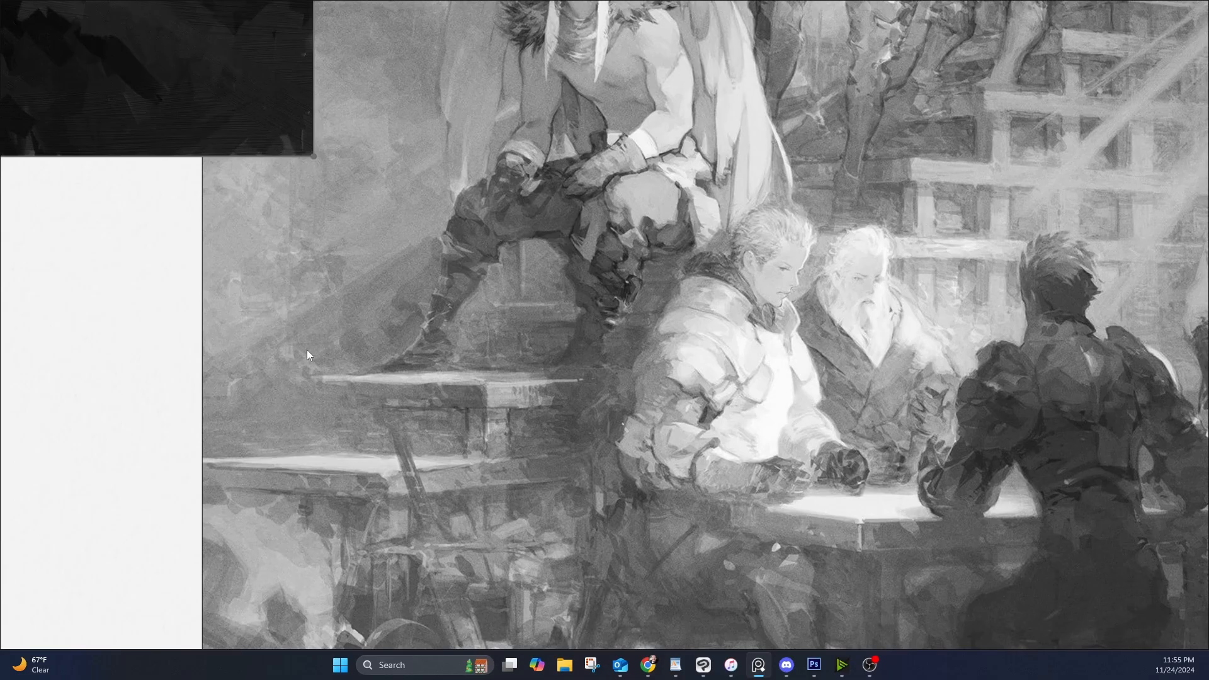
{"action": "scroll", "coordinate": [426, 441], "scroll_direction": "down", "scroll_amount": 3}
{"action": "scroll", "coordinate": [339, 368], "scroll_direction": "up", "scroll_amount": 6}
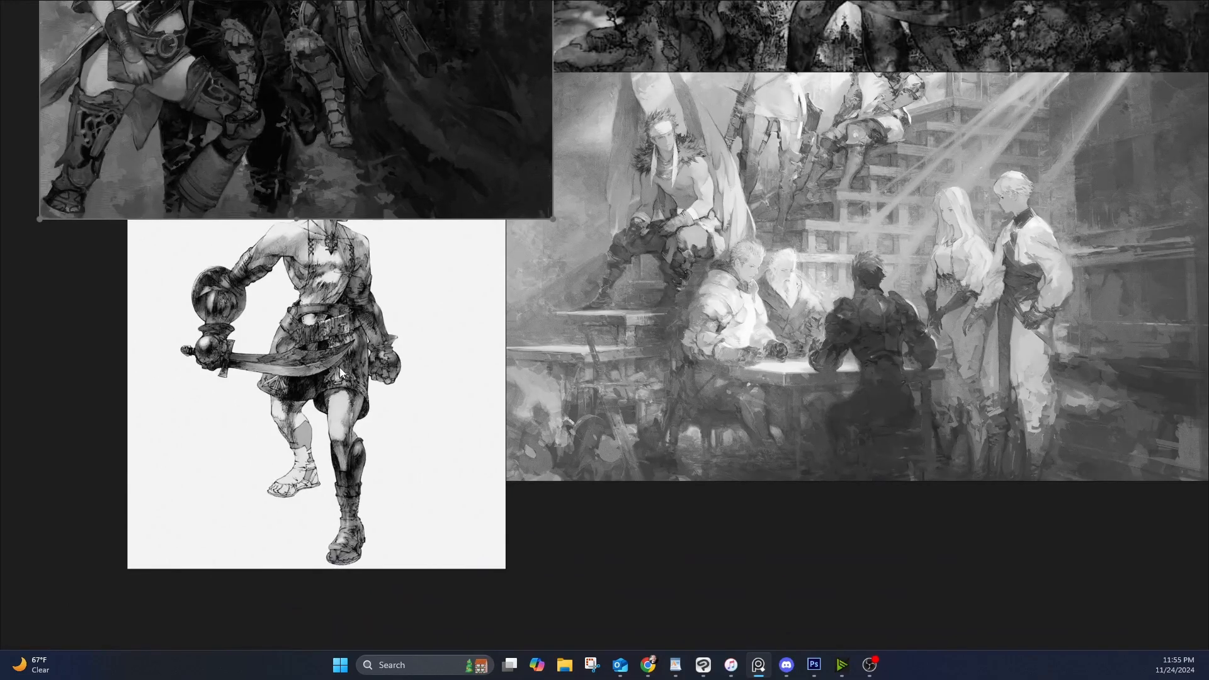
{"action": "left_click_drag", "start_coordinate": [452, 274], "coordinate": [523, 401]}
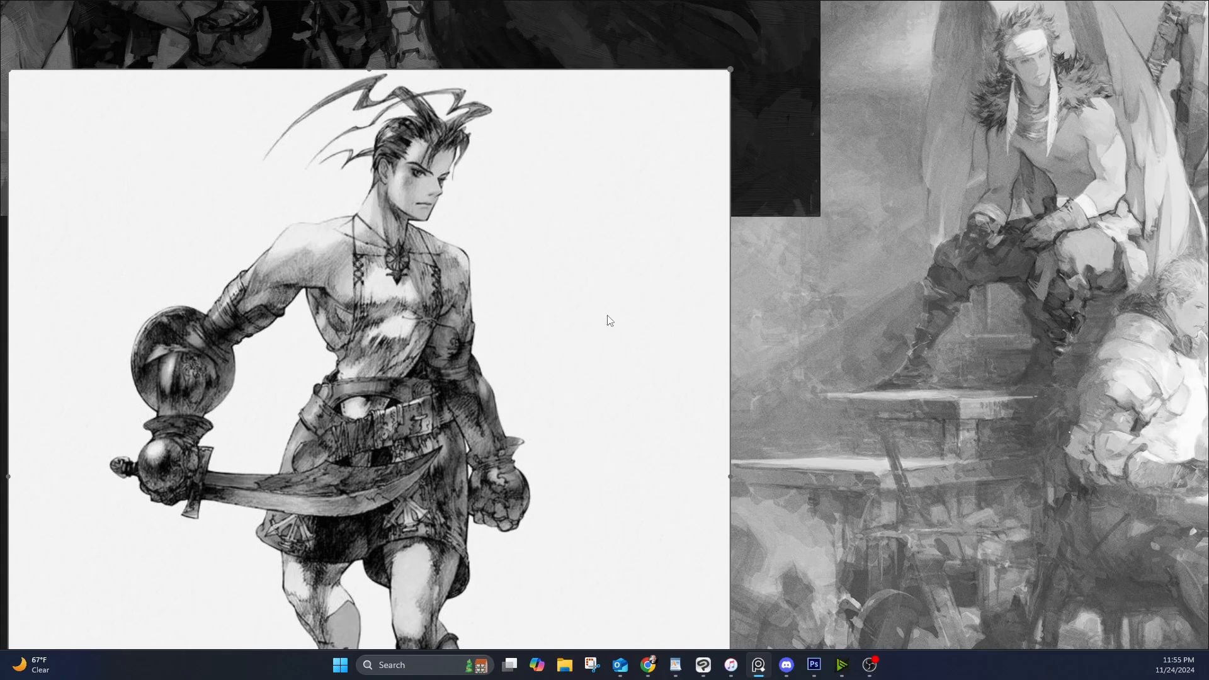
{"action": "scroll", "coordinate": [607, 319], "scroll_direction": "down", "scroll_amount": 3}
Go to the Tsubasa Masao group and examine the grayscale values of the long-haired swordswoman and the armored swordsman
{"action": "left_click_drag", "start_coordinate": [834, 292], "coordinate": [276, 401]}
{"action": "scroll", "coordinate": [664, 354], "scroll_direction": "down", "scroll_amount": 3}
{"action": "left_click_drag", "start_coordinate": [770, 380], "coordinate": [126, 420]}
{"action": "scroll", "coordinate": [391, 195], "scroll_direction": "up", "scroll_amount": 2}
{"action": "scroll", "coordinate": [486, 189], "scroll_direction": "down", "scroll_amount": 1}
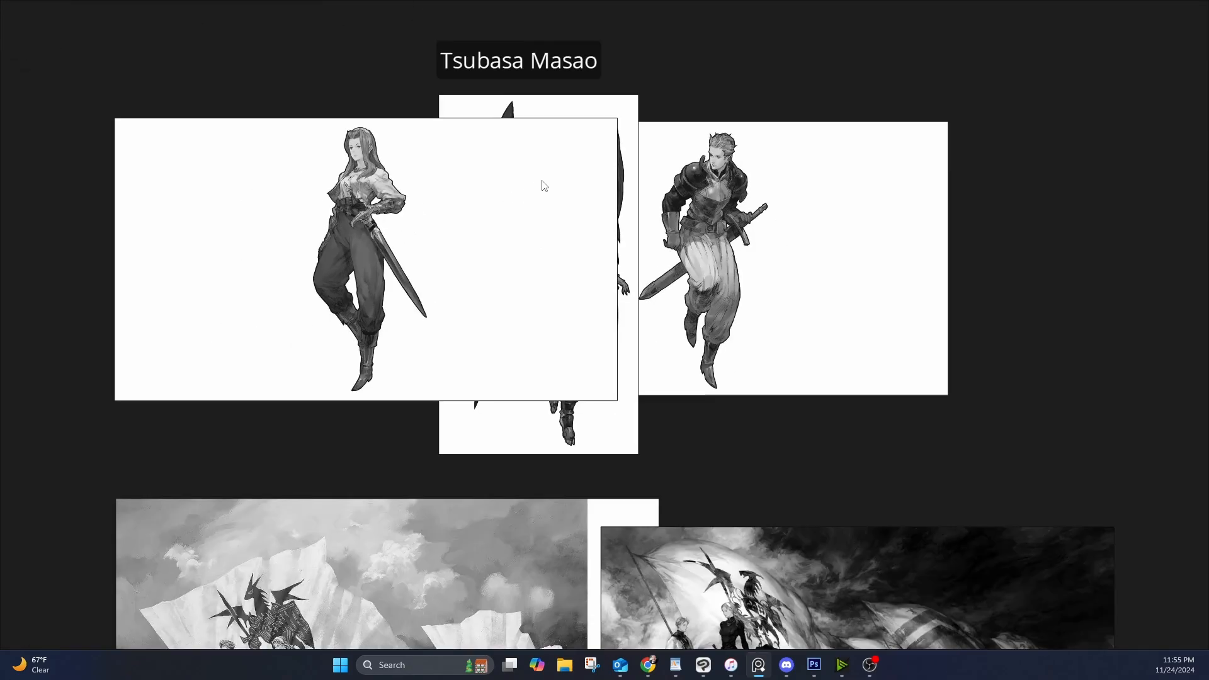
{"action": "left_click_drag", "start_coordinate": [523, 201], "coordinate": [508, 289]}
{"action": "scroll", "coordinate": [361, 349], "scroll_direction": "up", "scroll_amount": 5}
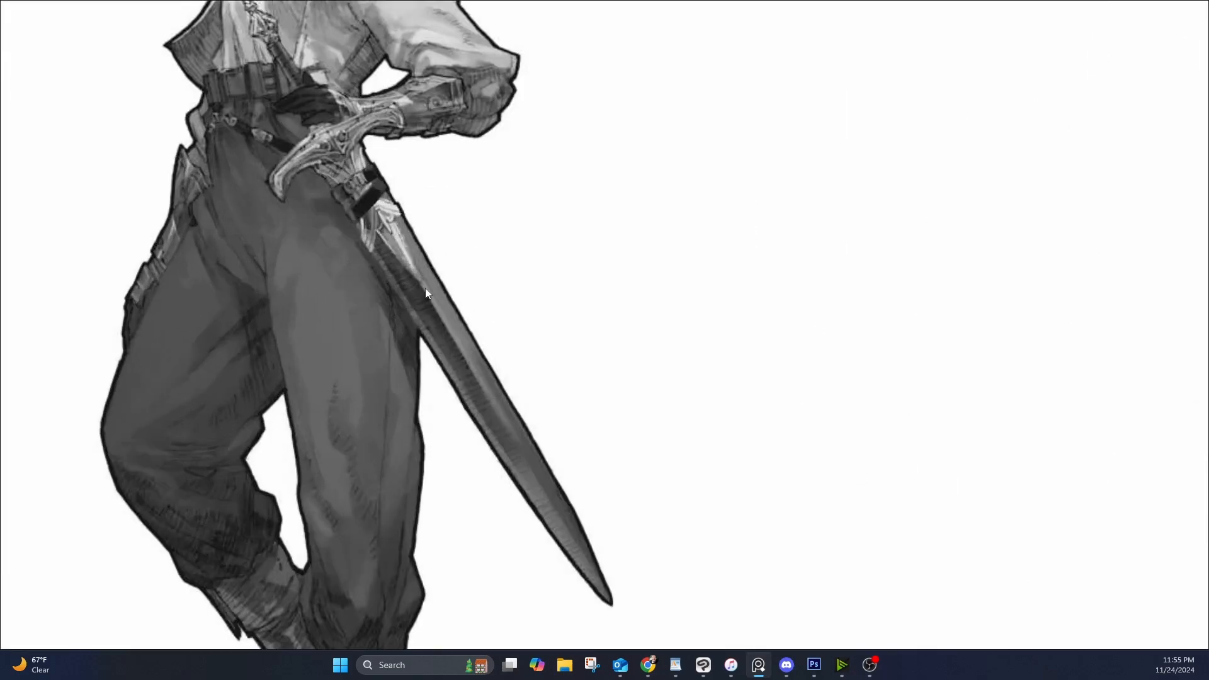
{"action": "left_click_drag", "start_coordinate": [801, 291], "coordinate": [370, 312]}
{"action": "scroll", "coordinate": [588, 322], "scroll_direction": "down", "scroll_amount": 3}
{"action": "left_click_drag", "start_coordinate": [976, 249], "coordinate": [442, 316]}
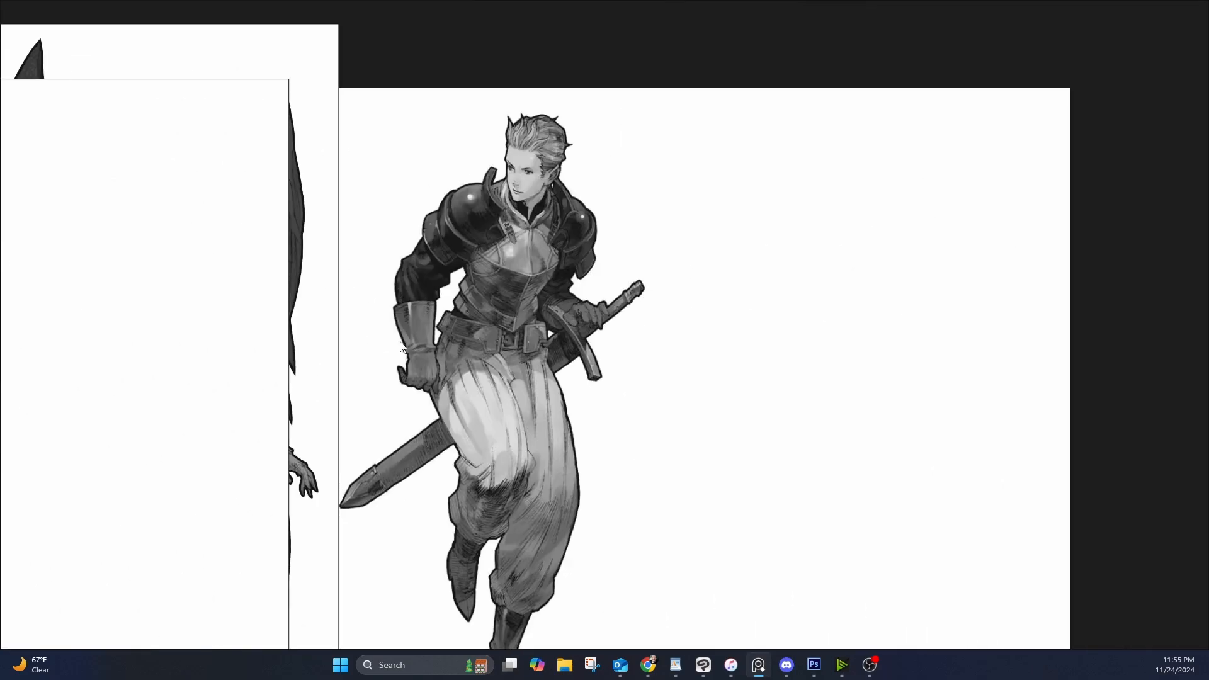
Bring the winged staff-bearer illustration in front of its neighbours and examine the grayscale values of its face, feathers and arms
{"action": "left_click", "coordinate": [305, 58]}
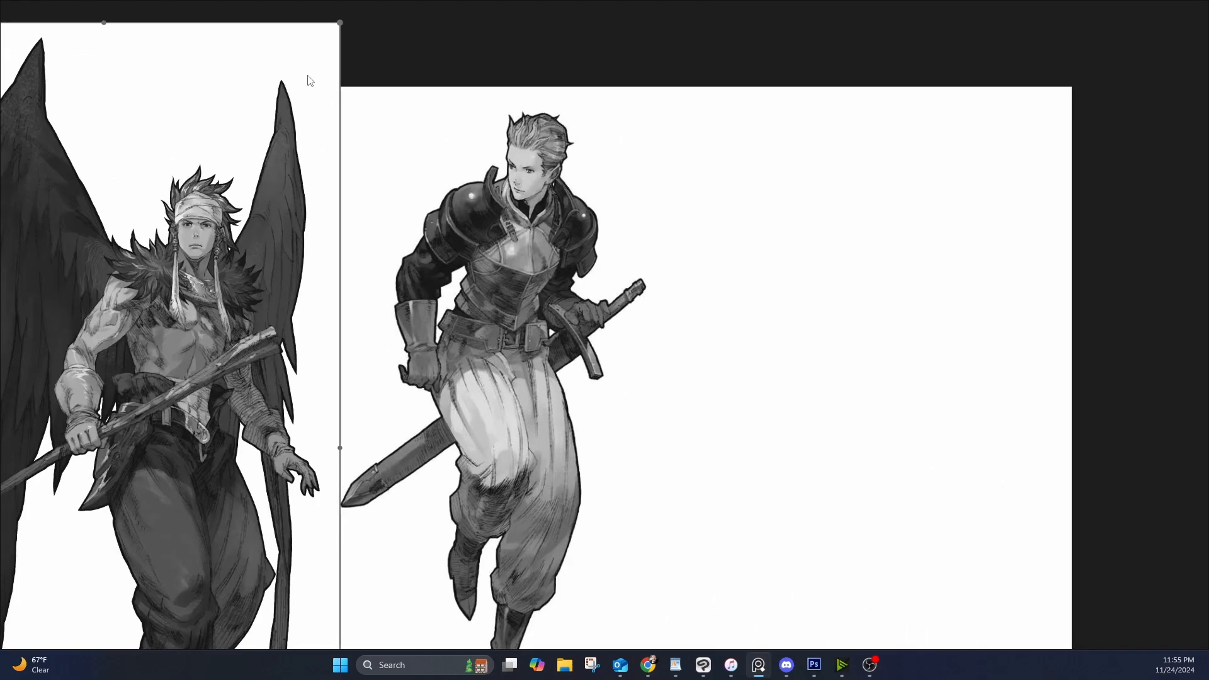
{"action": "scroll", "coordinate": [308, 157], "scroll_direction": "down", "scroll_amount": 3}
{"action": "left_click_drag", "start_coordinate": [297, 232], "coordinate": [496, 231]}
{"action": "scroll", "coordinate": [429, 211], "scroll_direction": "up", "scroll_amount": 5}
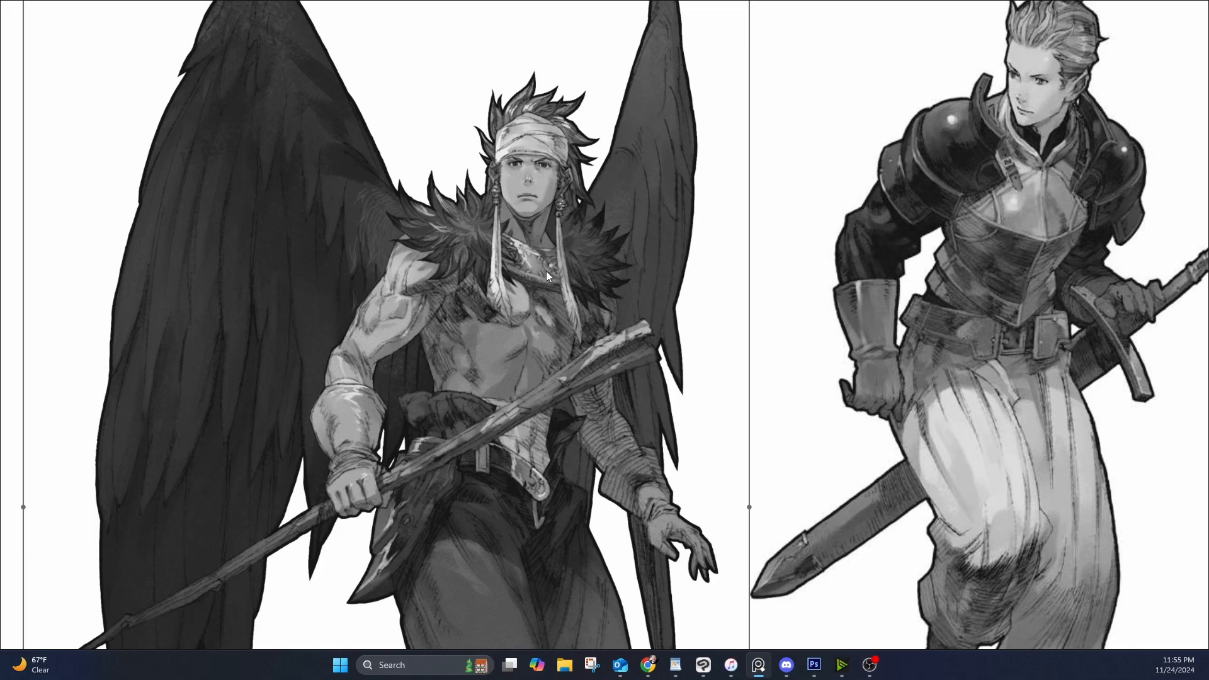
{"action": "left_click_drag", "start_coordinate": [562, 202], "coordinate": [576, 259]}
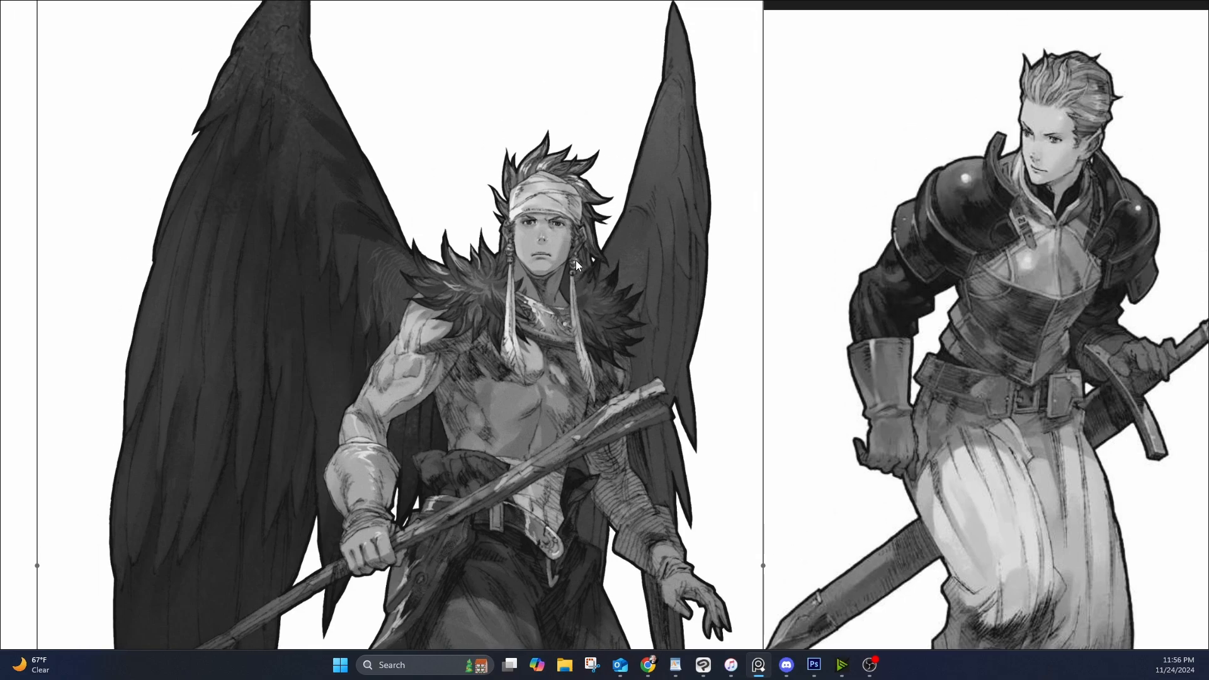
{"action": "left_click_drag", "start_coordinate": [504, 358], "coordinate": [448, 300]}
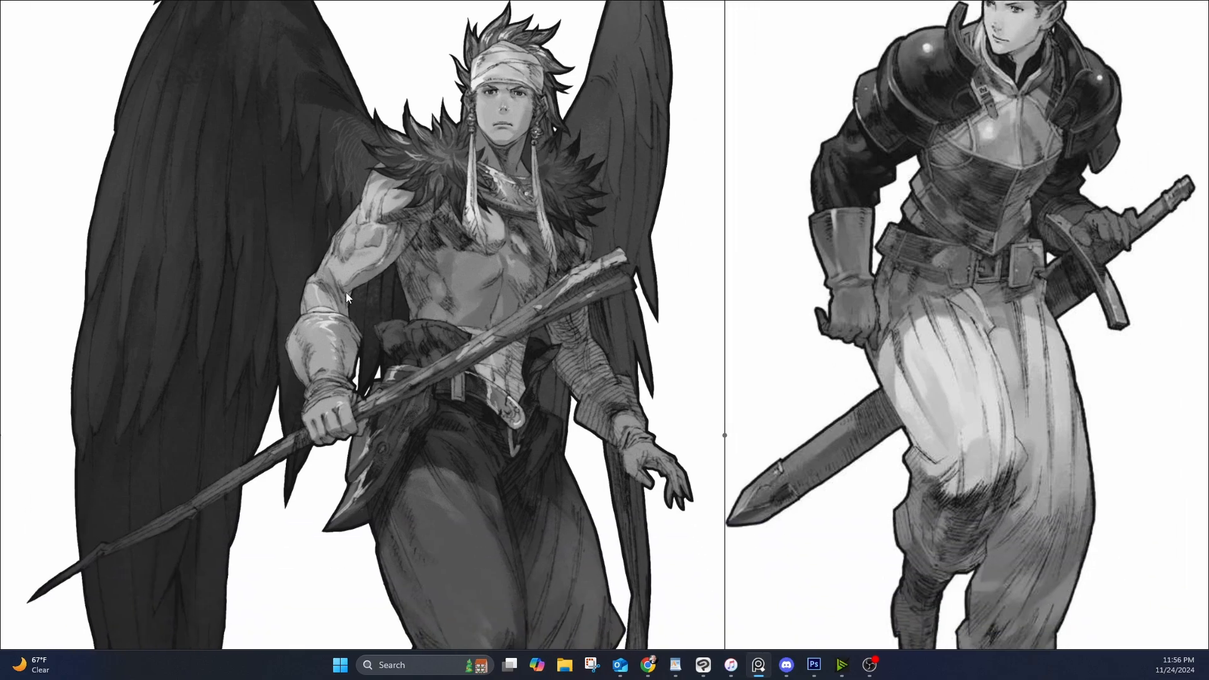
Go to the Tactics Ogre (1995) box art below the character figures and examine its grayscale values
{"action": "scroll", "coordinate": [546, 390], "scroll_direction": "down", "scroll_amount": 6}
{"action": "left_click_drag", "start_coordinate": [639, 506], "coordinate": [711, 182]}
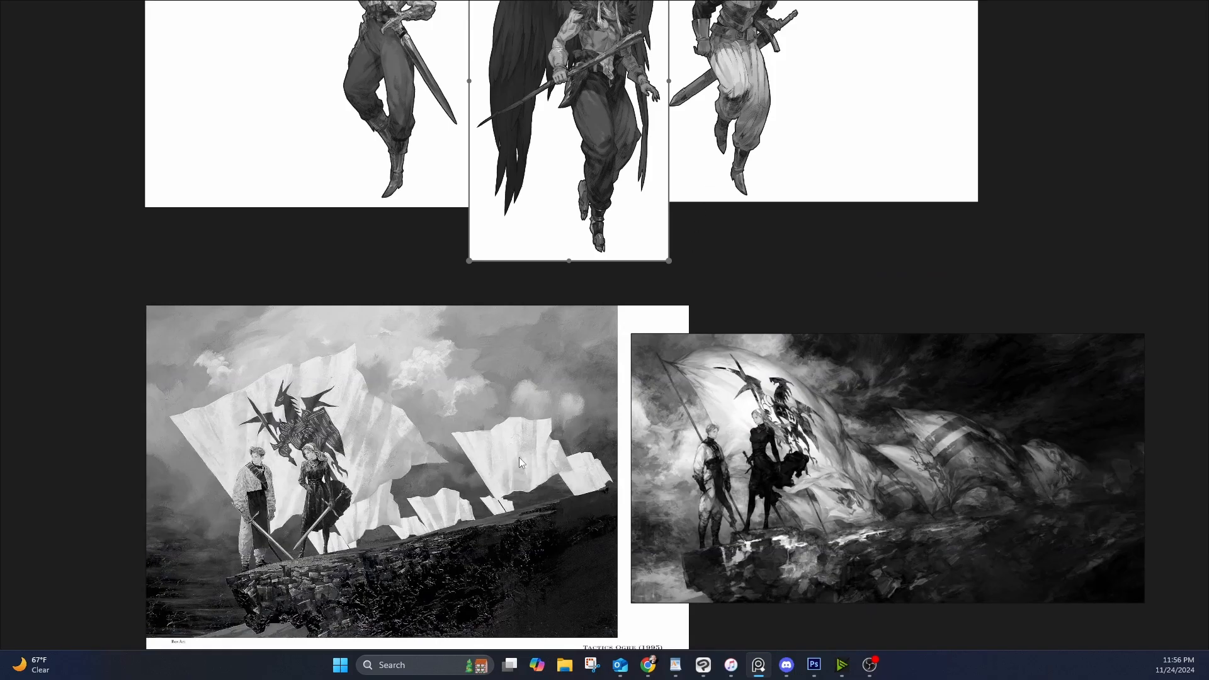
{"action": "left_click_drag", "start_coordinate": [601, 453], "coordinate": [642, 311]}
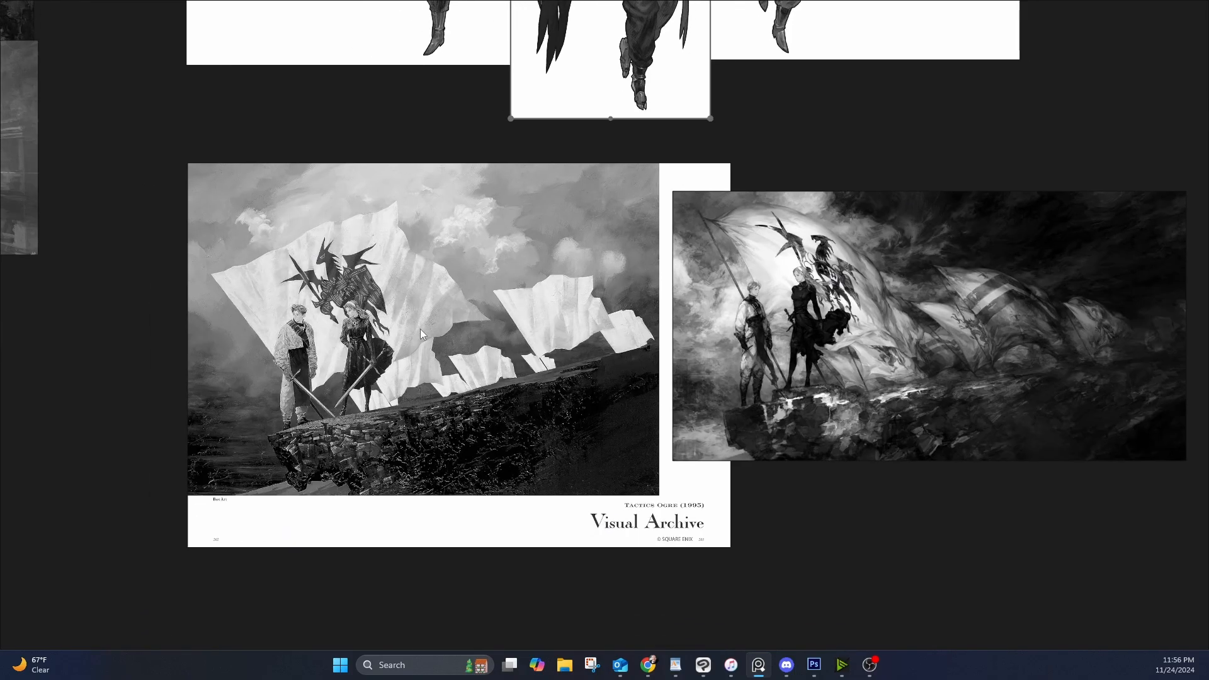
{"action": "scroll", "coordinate": [546, 439], "scroll_direction": "up", "scroll_amount": 6}
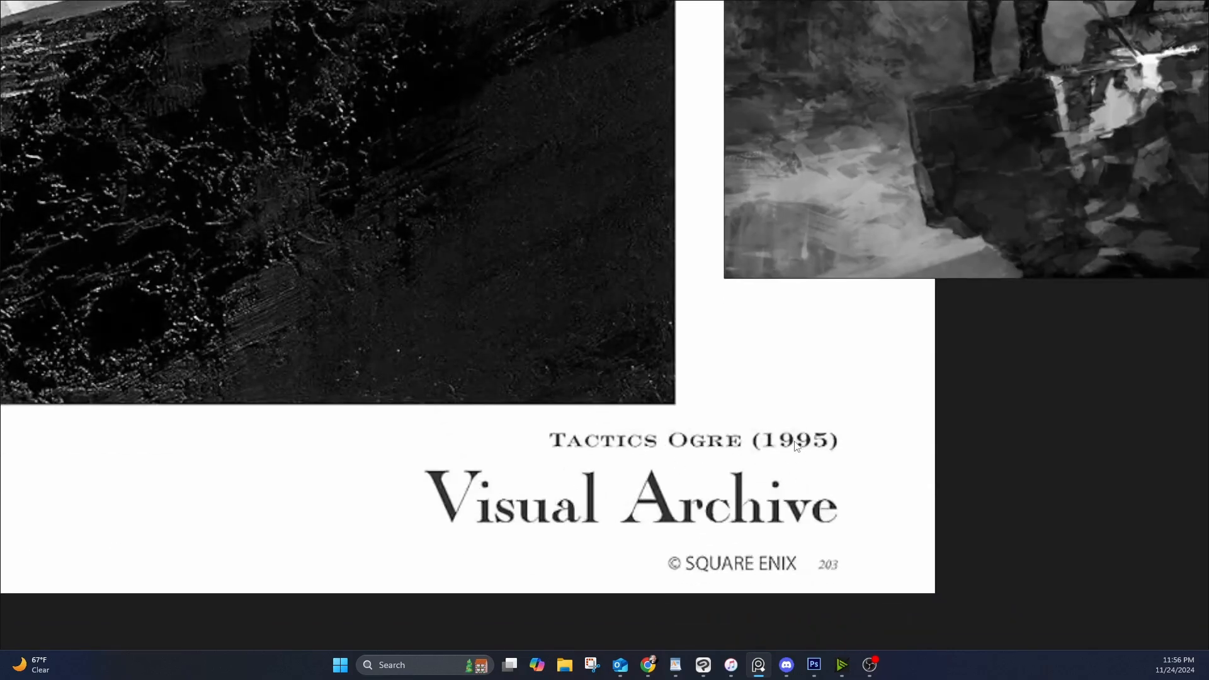
{"action": "left_click_drag", "start_coordinate": [371, 267], "coordinate": [636, 497]}
{"action": "scroll", "coordinate": [556, 368], "scroll_direction": "down", "scroll_amount": 2}
{"action": "left_click_drag", "start_coordinate": [434, 228], "coordinate": [665, 427]}
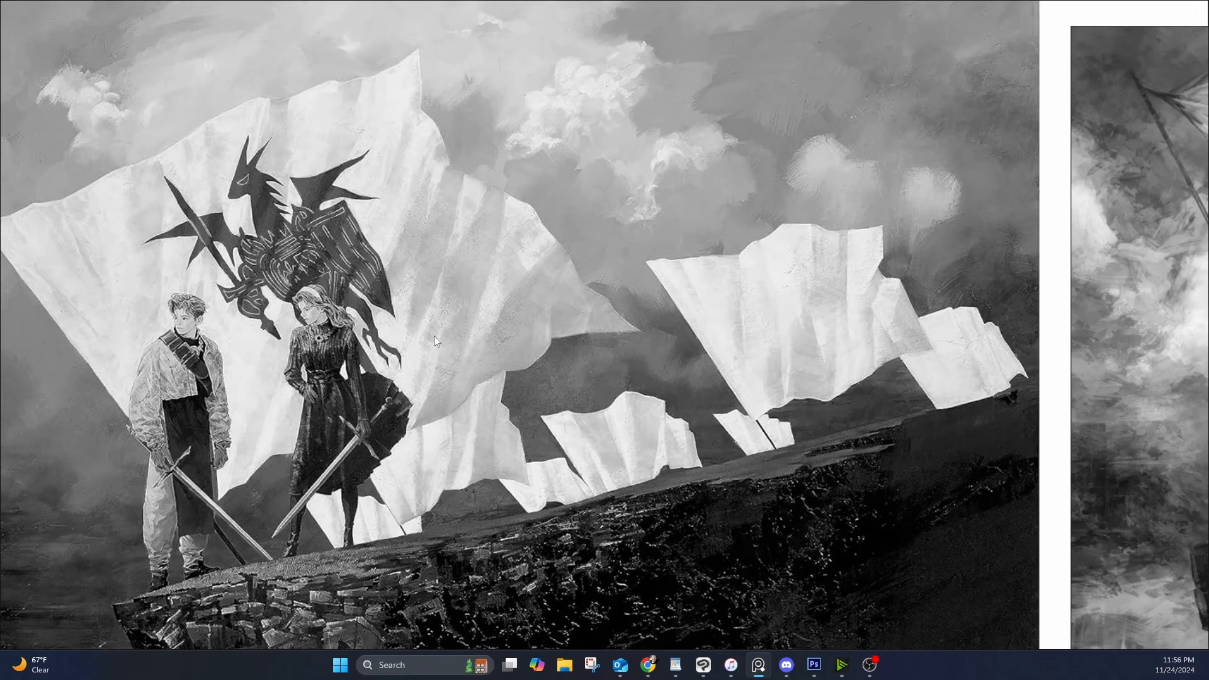
Turn off the canvas's Grayscale option and view the whole reference board in color
{"action": "right_click", "coordinate": [491, 334]}
{"action": "mouse_move", "coordinate": [527, 557]}
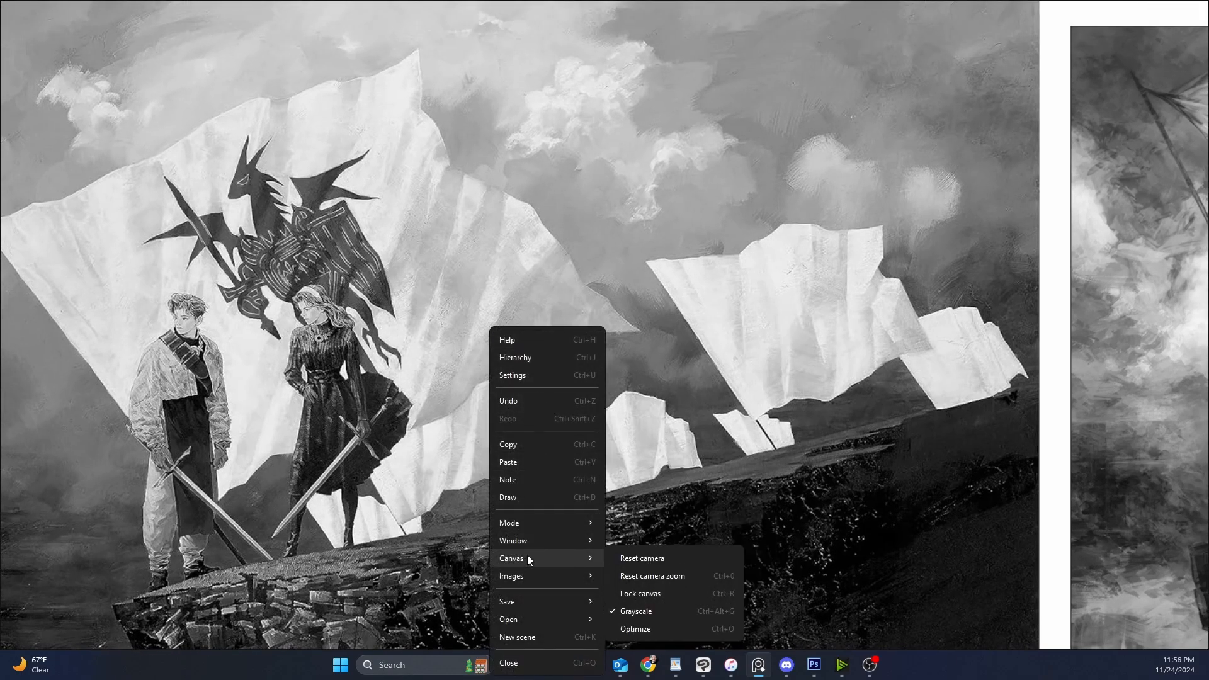
{"action": "left_click", "coordinate": [654, 612]}
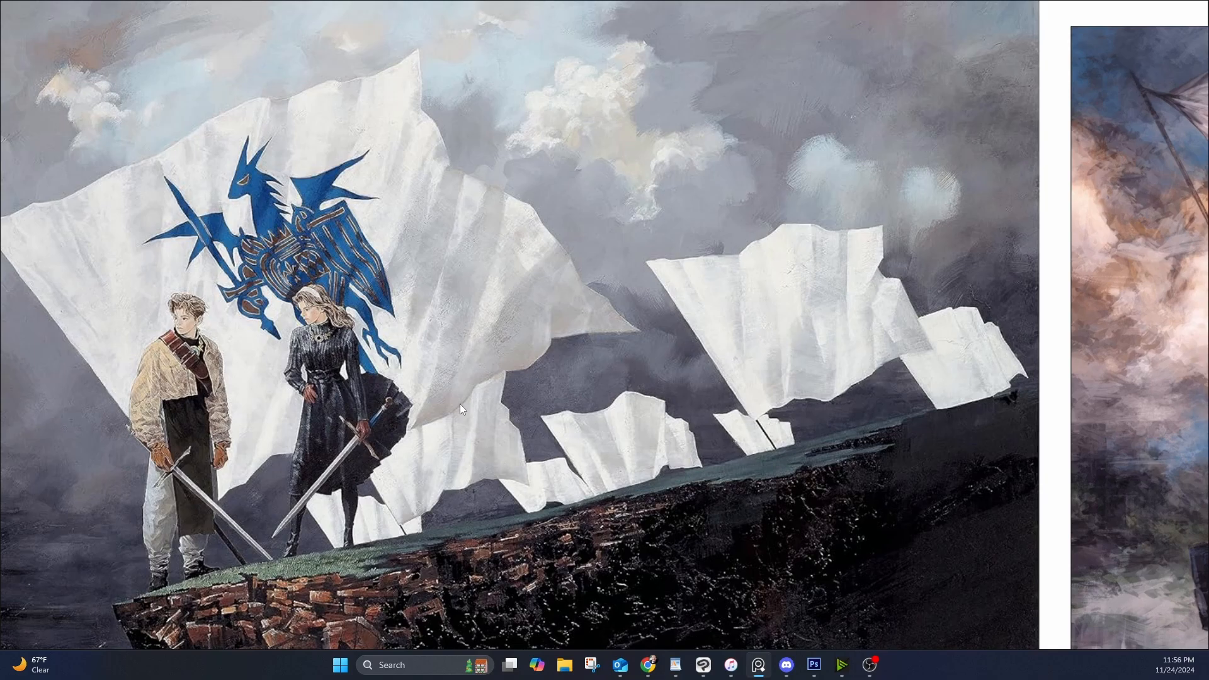
{"action": "scroll", "coordinate": [435, 378], "scroll_direction": "down", "scroll_amount": 2}
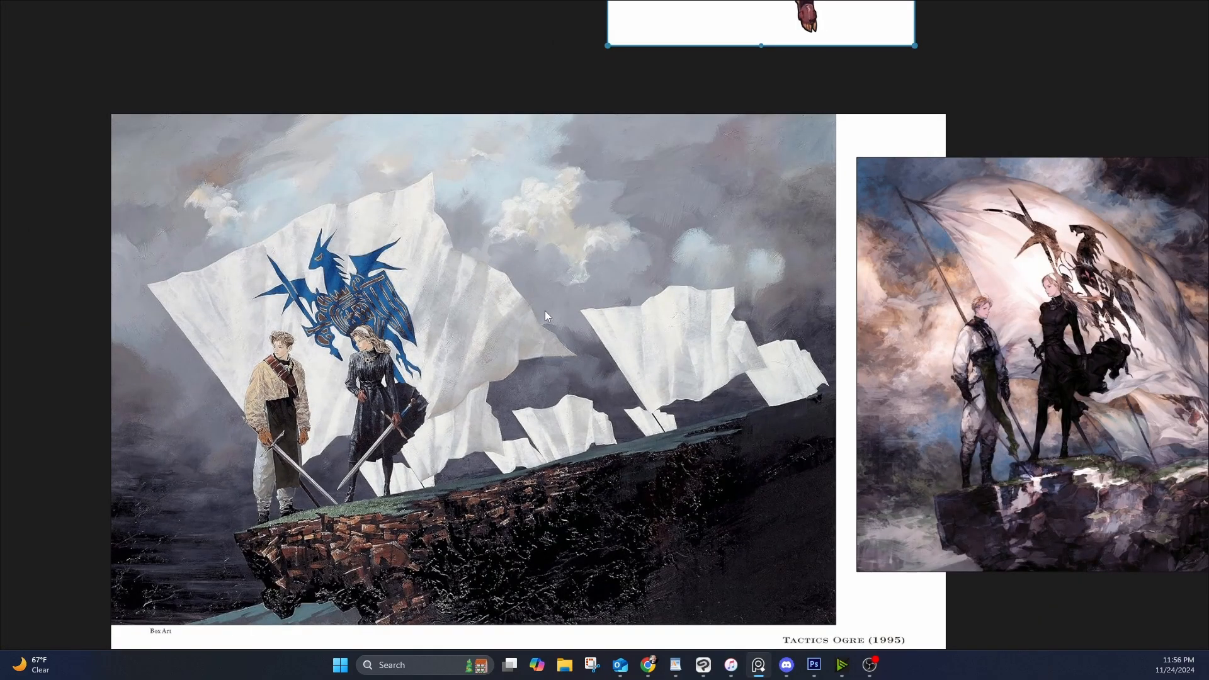
{"action": "scroll", "coordinate": [321, 263], "scroll_direction": "down", "scroll_amount": 4}
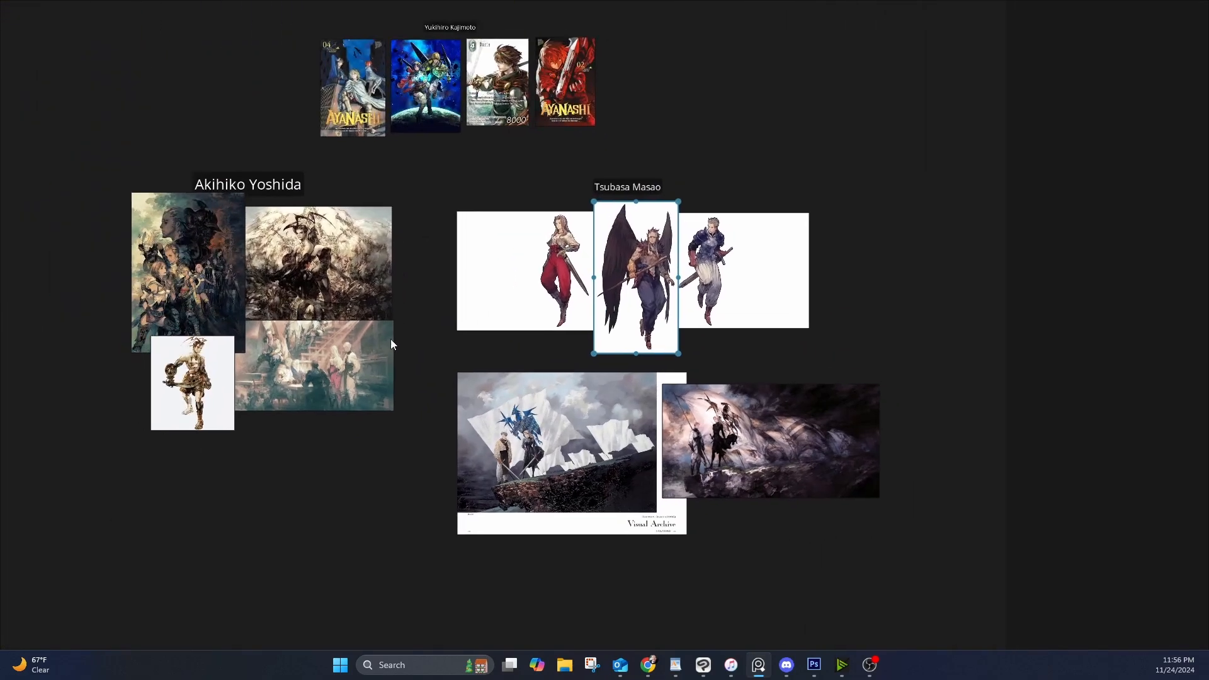
Examine the colors of the Tactics Ogre box art's banners and sky, and of the three Tsubasa Masao character figures
{"action": "scroll", "coordinate": [234, 179], "scroll_direction": "up", "scroll_amount": 4}
{"action": "left_click_drag", "start_coordinate": [608, 509], "coordinate": [303, 233]}
{"action": "left_click_drag", "start_coordinate": [661, 479], "coordinate": [452, 318]}
{"action": "scroll", "coordinate": [452, 319], "scroll_direction": "up", "scroll_amount": 3}
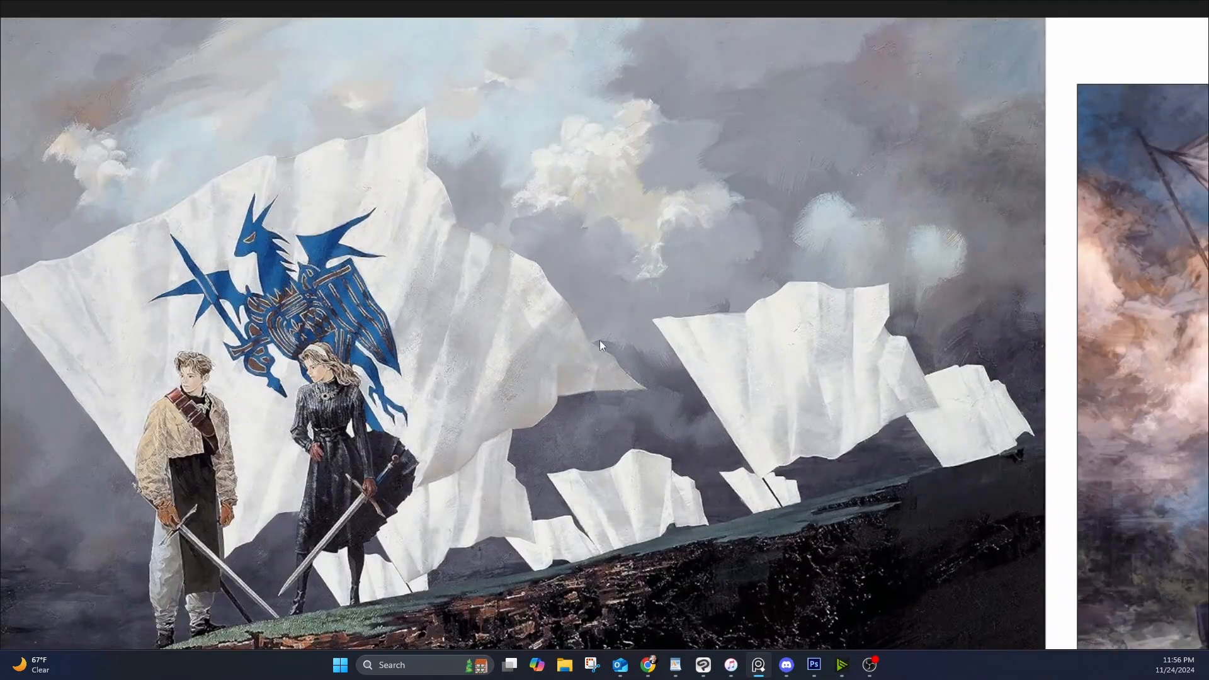
{"action": "scroll", "coordinate": [723, 350], "scroll_direction": "down", "scroll_amount": 1}
{"action": "left_click_drag", "start_coordinate": [750, 305], "coordinate": [528, 514]}
{"action": "left_click_drag", "start_coordinate": [677, 210], "coordinate": [485, 559]}
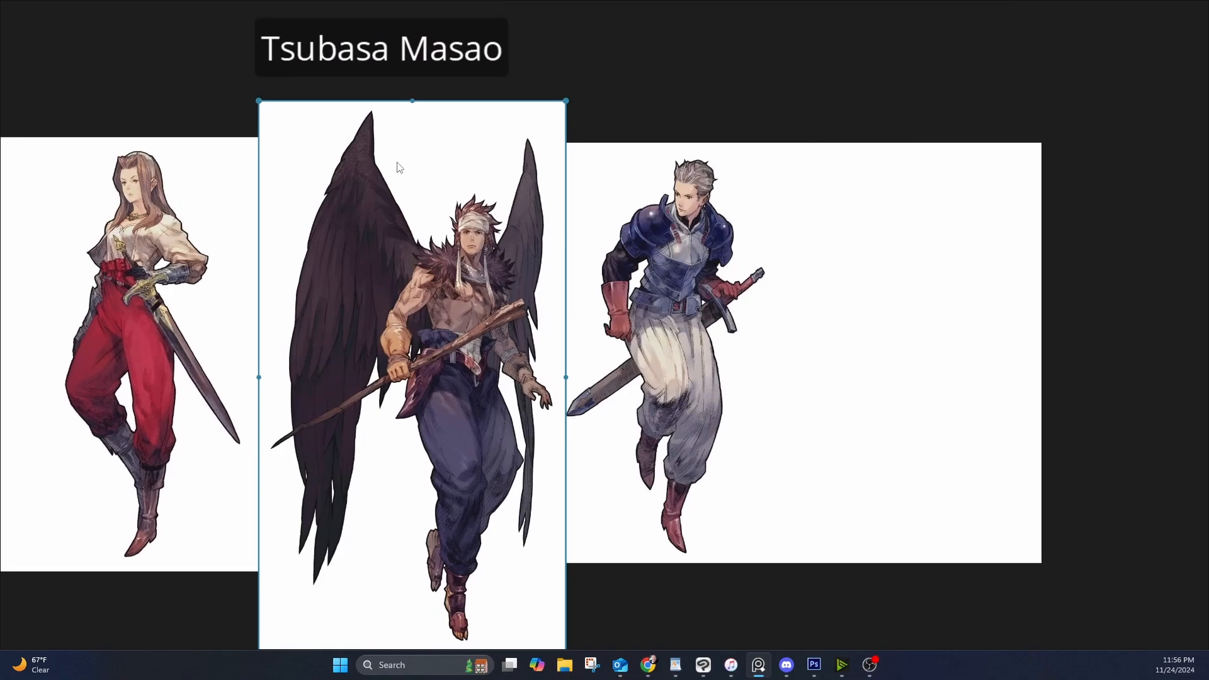
Examine the colors and lighting of the darker repainted banner scene beside the Tactics Ogre box art
{"action": "left_click_drag", "start_coordinate": [662, 435], "coordinate": [534, 117]}
{"action": "left_click_drag", "start_coordinate": [745, 473], "coordinate": [593, 142]}
{"action": "scroll", "coordinate": [604, 302], "scroll_direction": "up", "scroll_amount": 2}
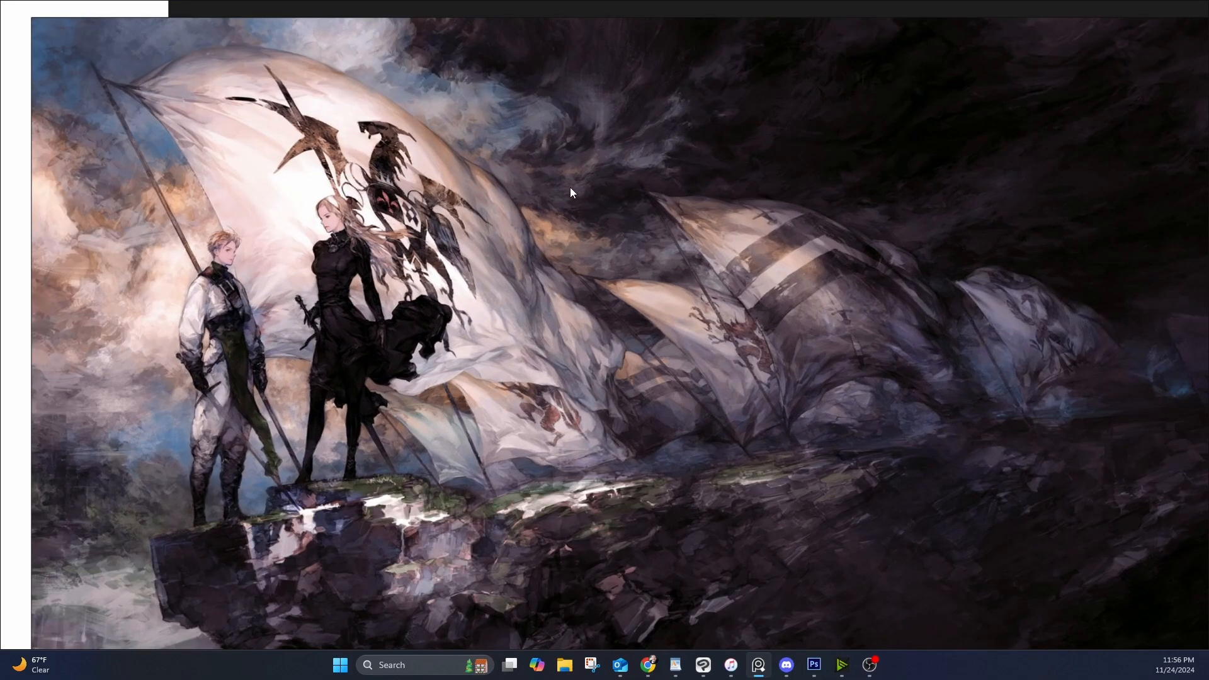
{"action": "scroll", "coordinate": [391, 378], "scroll_direction": "down", "scroll_amount": 4}
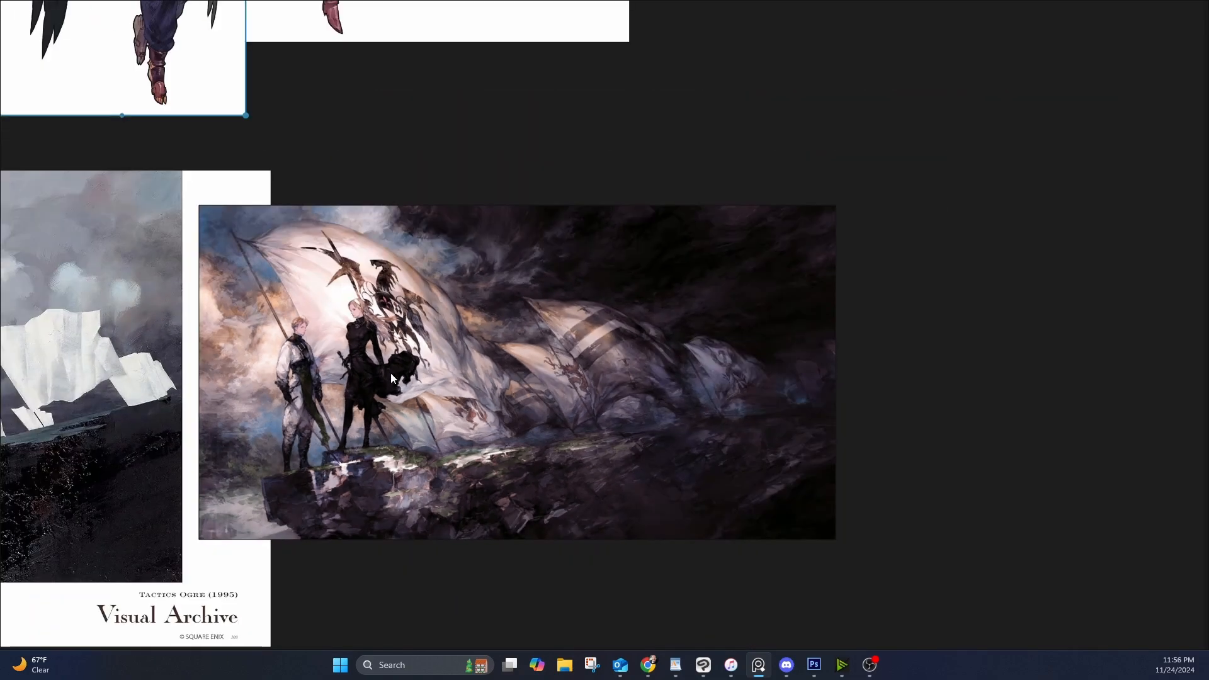
{"action": "left_click_drag", "start_coordinate": [391, 373], "coordinate": [679, 358]}
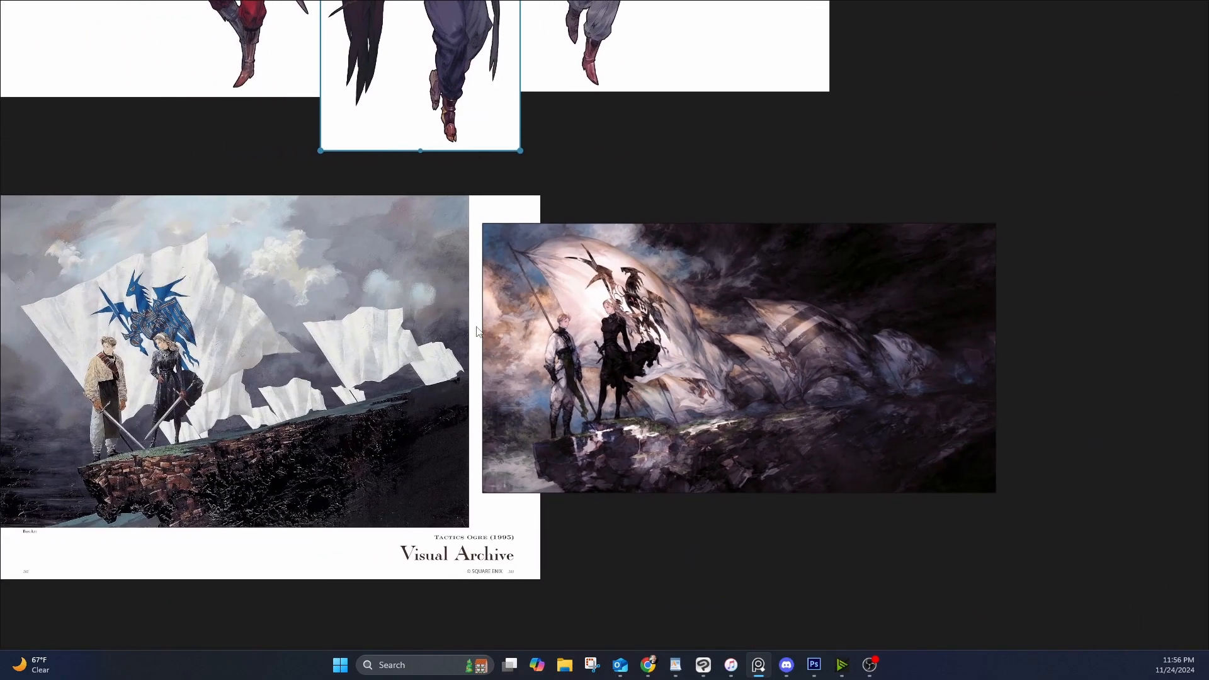
Compare the original Tactics Ogre box art with the darker repainted version side by side, in color
{"action": "left_click_drag", "start_coordinate": [609, 307], "coordinate": [672, 312]}
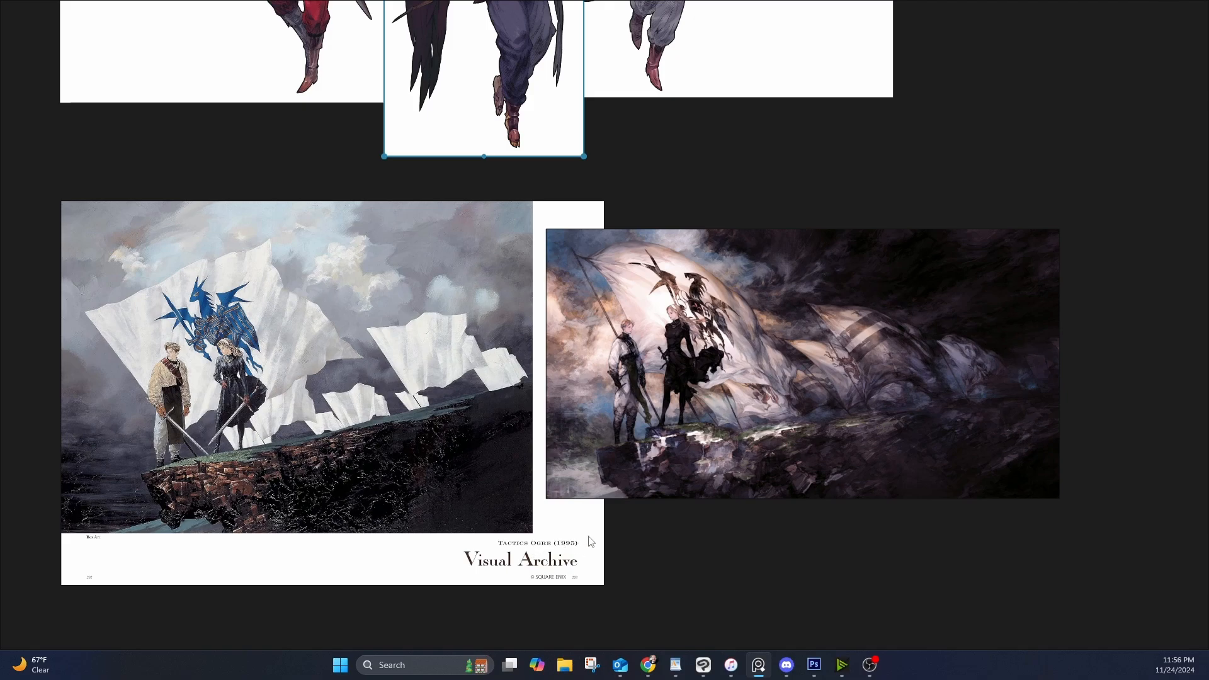
{"action": "scroll", "coordinate": [523, 537], "scroll_direction": "up", "scroll_amount": 1}
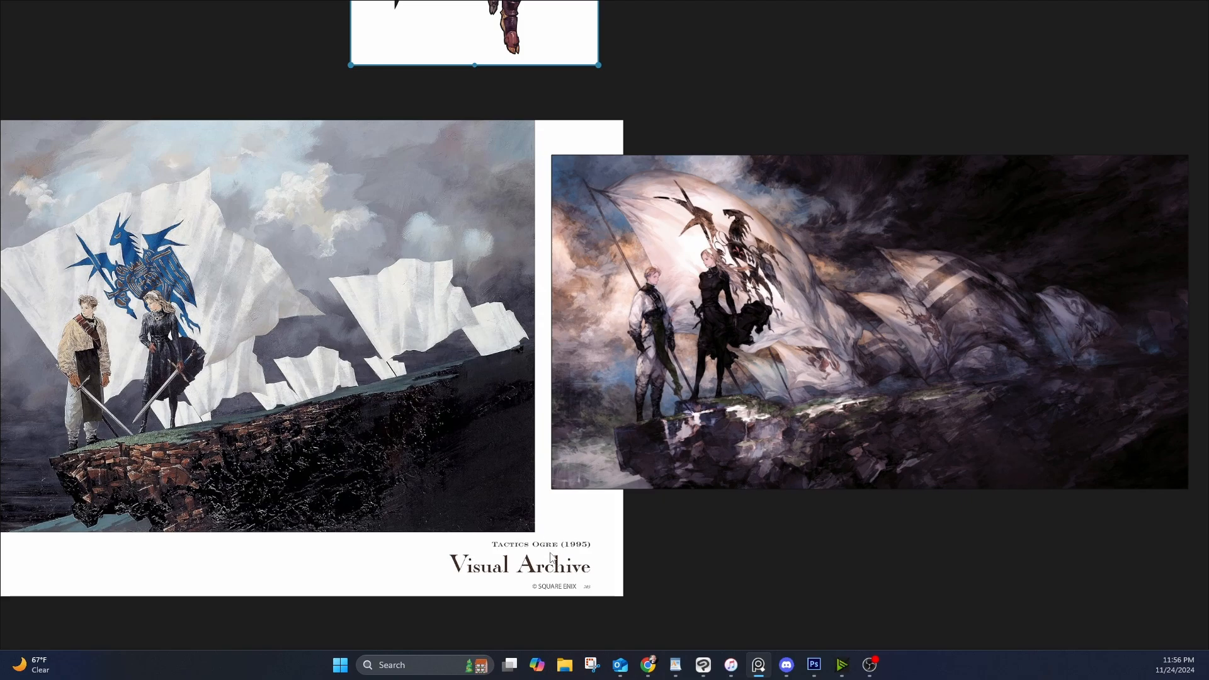
{"action": "scroll", "coordinate": [175, 315], "scroll_direction": "down", "scroll_amount": 2}
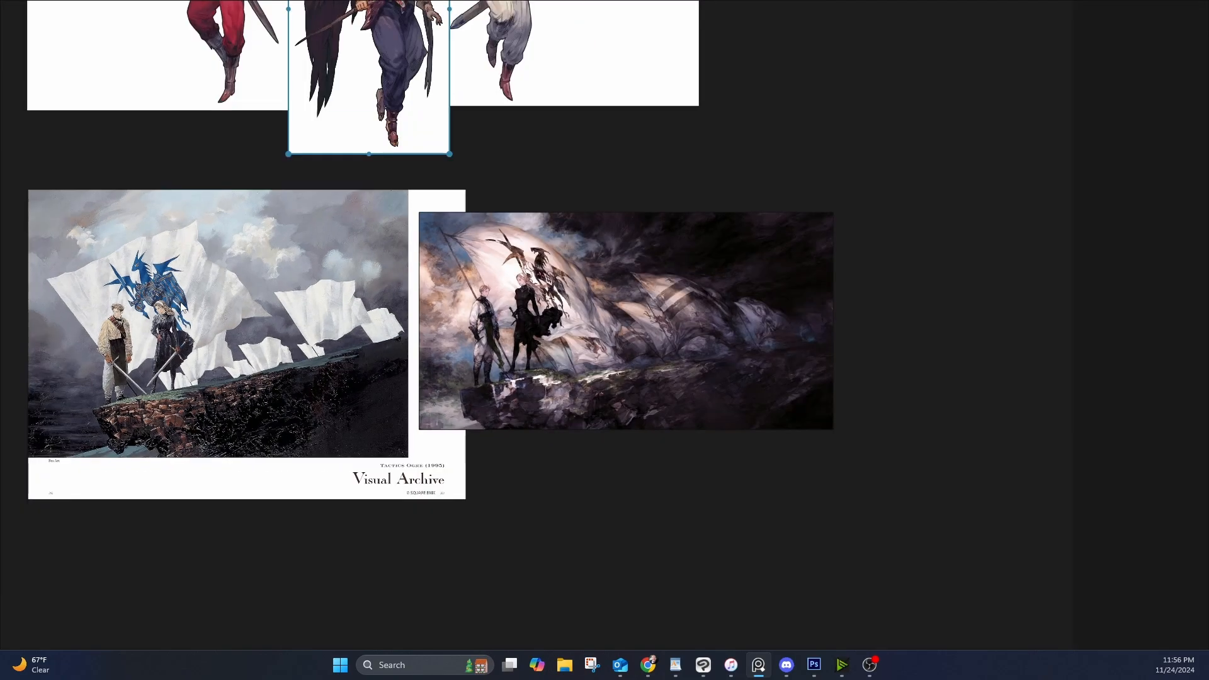
{"action": "left_click_drag", "start_coordinate": [179, 303], "coordinate": [297, 411]}
{"action": "scroll", "coordinate": [282, 352], "scroll_direction": "down", "scroll_amount": 2}
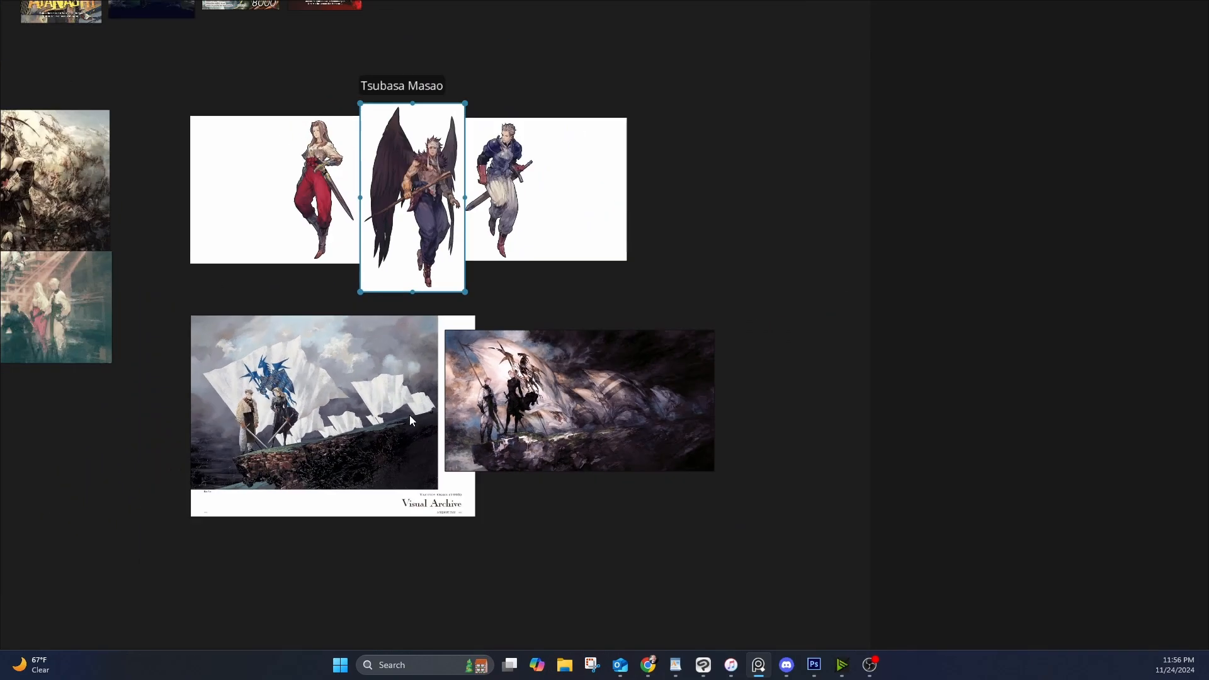
{"action": "scroll", "coordinate": [410, 415], "scroll_direction": "up", "scroll_amount": 3}
{"action": "scroll", "coordinate": [431, 270], "scroll_direction": "down", "scroll_amount": 4}
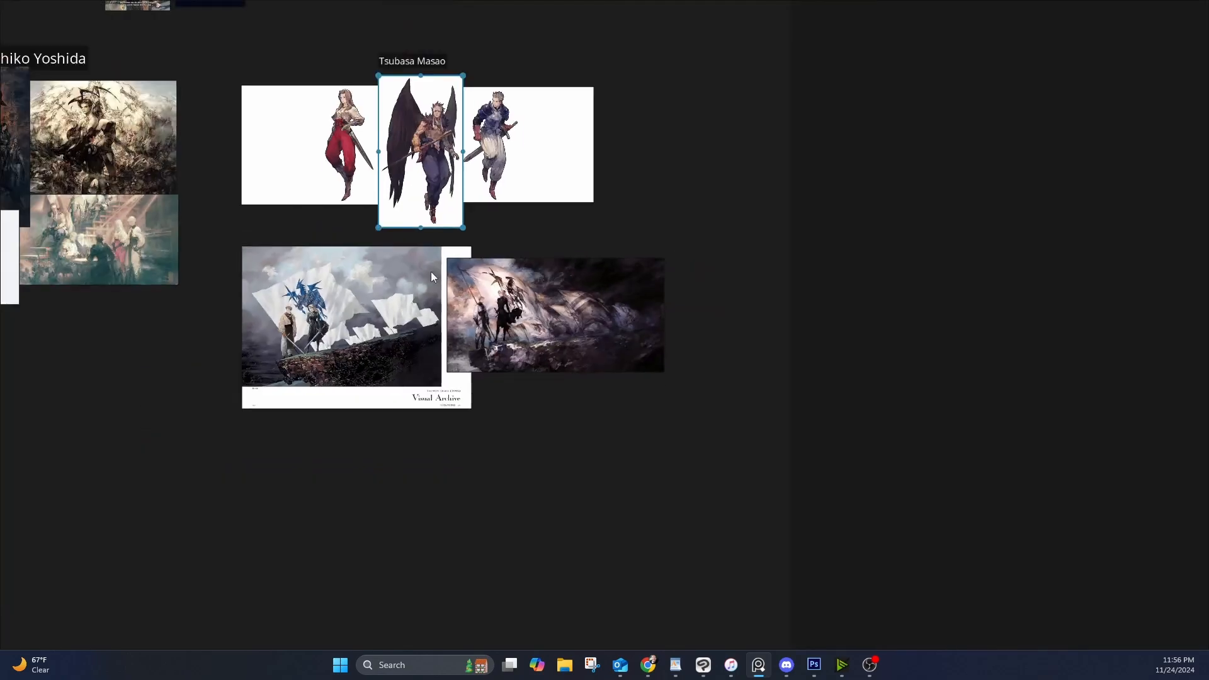
{"action": "left_click_drag", "start_coordinate": [431, 271], "coordinate": [589, 432]}
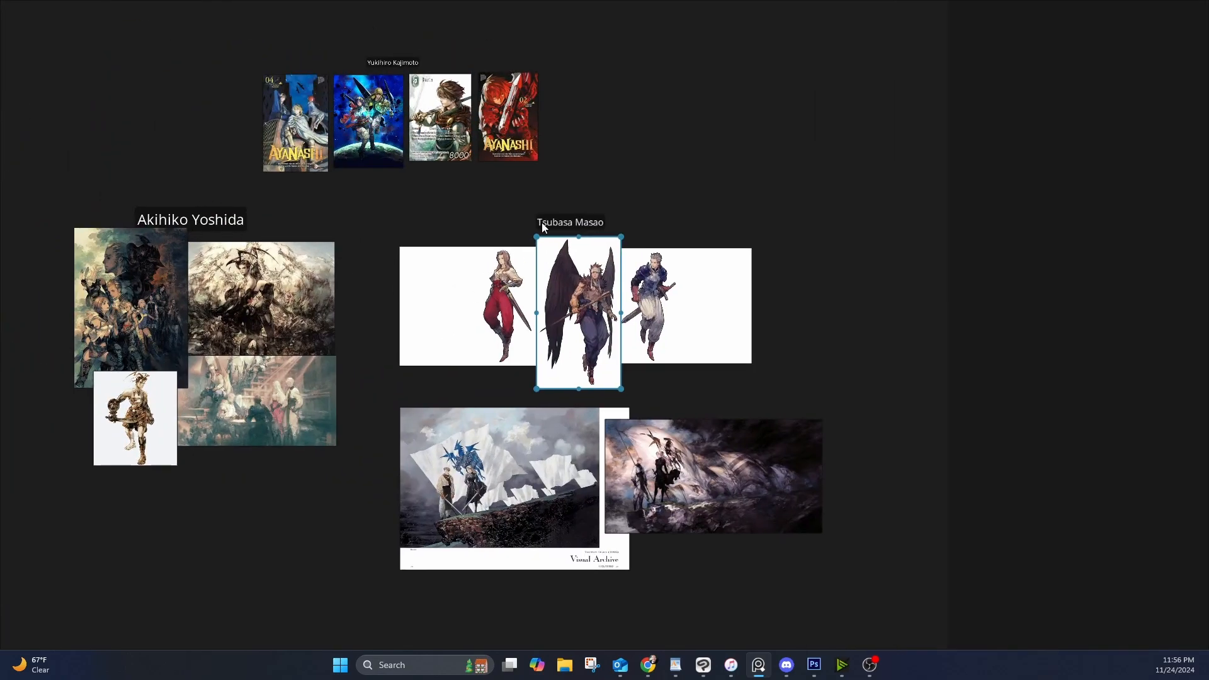
Examine the brushwork in the clouds, banners and two standing figures of the dark banner painting
{"action": "scroll", "coordinate": [694, 519], "scroll_direction": "up", "scroll_amount": 6}
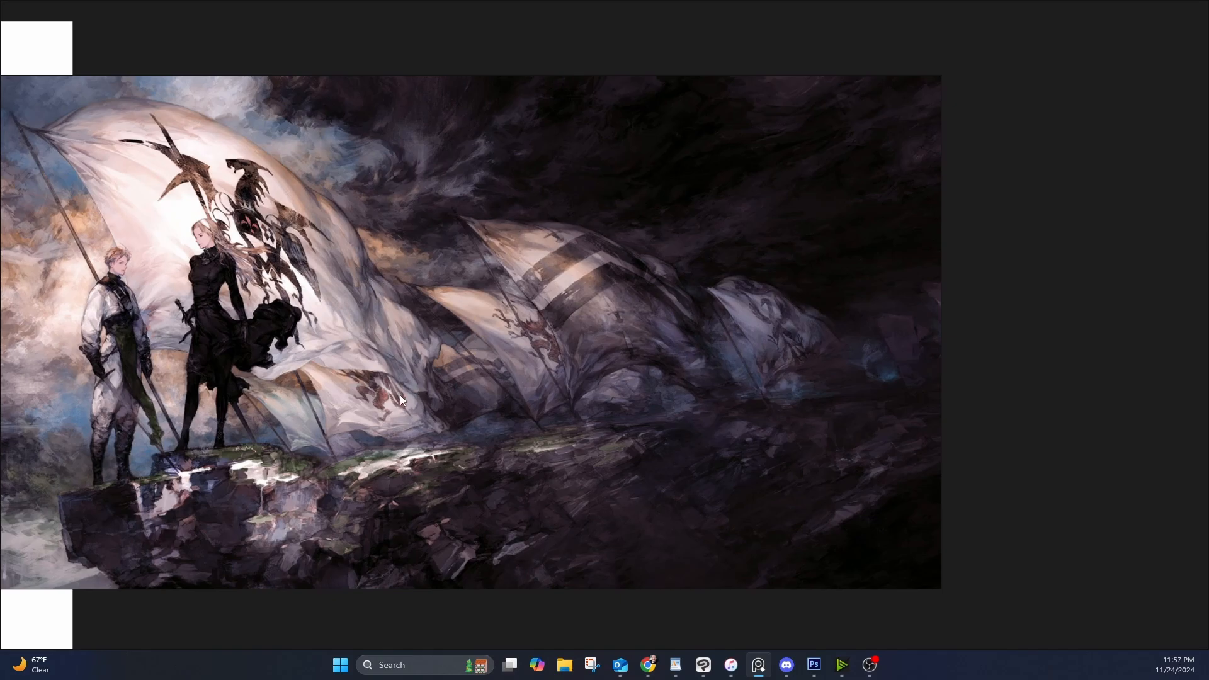
{"action": "scroll", "coordinate": [240, 278], "scroll_direction": "down", "scroll_amount": 3}
{"action": "scroll", "coordinate": [348, 256], "scroll_direction": "up", "scroll_amount": 6}
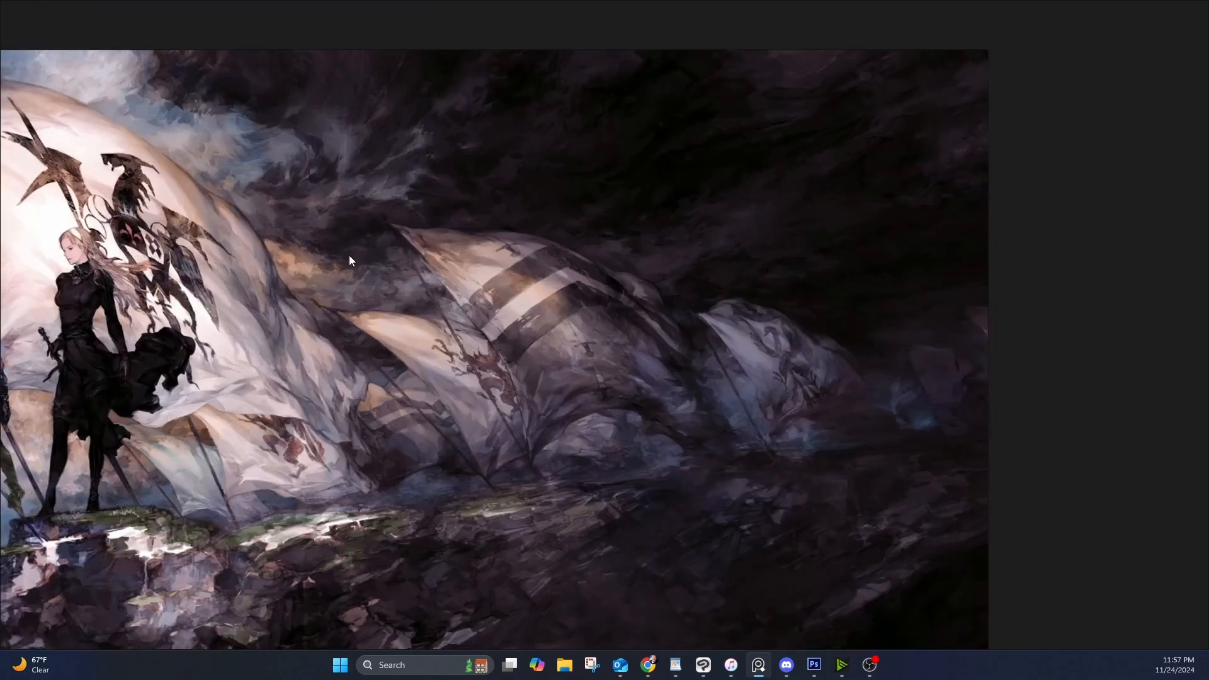
{"action": "scroll", "coordinate": [264, 221], "scroll_direction": "down", "scroll_amount": 3}
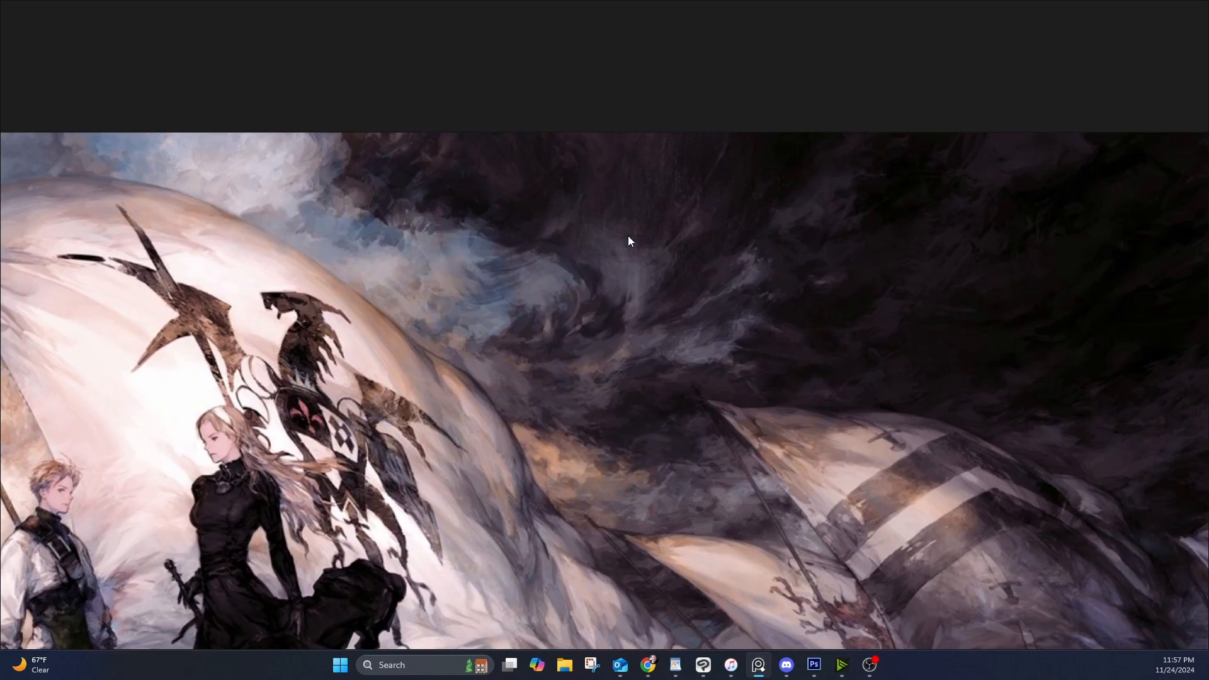
{"action": "scroll", "coordinate": [631, 243], "scroll_direction": "up", "scroll_amount": 5}
{"action": "scroll", "coordinate": [265, 329], "scroll_direction": "down", "scroll_amount": 4}
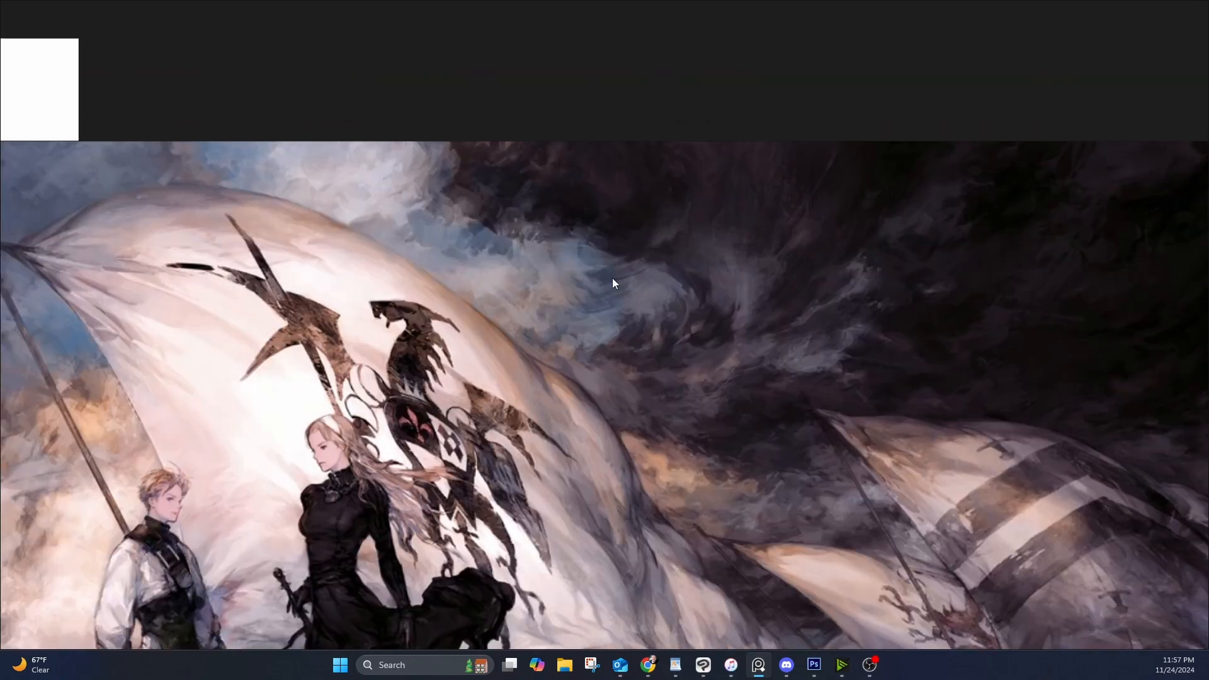
{"action": "scroll", "coordinate": [200, 329], "scroll_direction": "up", "scroll_amount": 3}
{"action": "scroll", "coordinate": [328, 316], "scroll_direction": "down", "scroll_amount": 2}
{"action": "scroll", "coordinate": [330, 316], "scroll_direction": "up", "scroll_amount": 4}
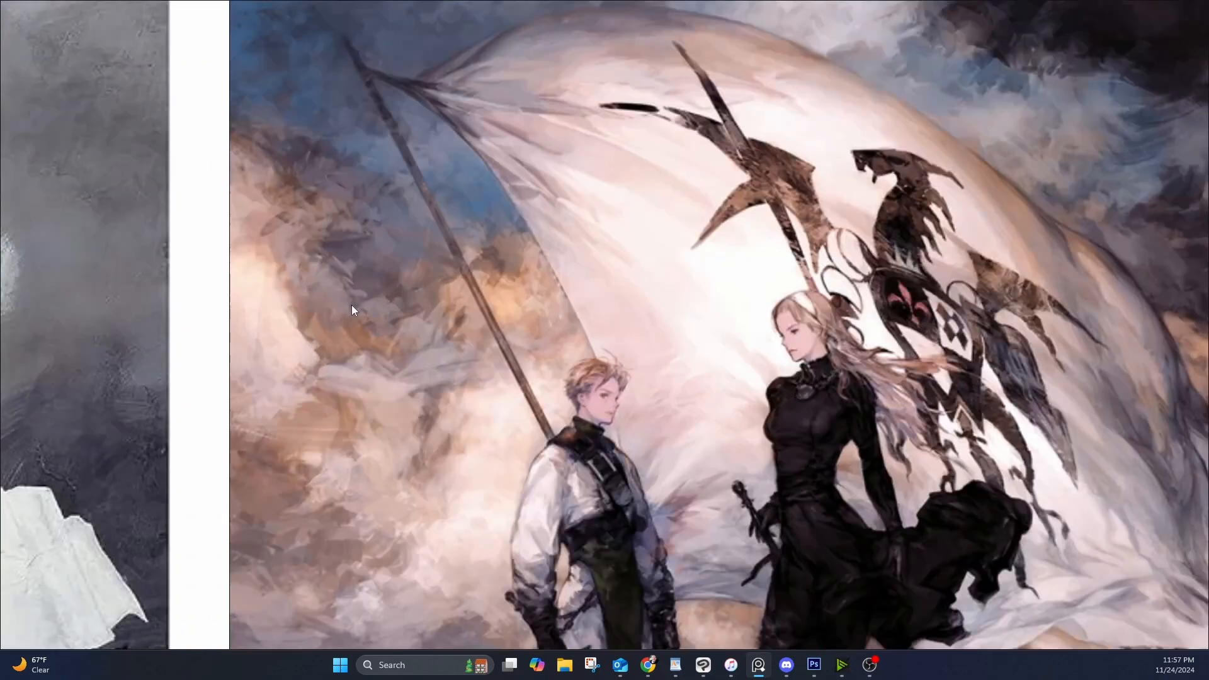
{"action": "scroll", "coordinate": [694, 357], "scroll_direction": "down", "scroll_amount": 5}
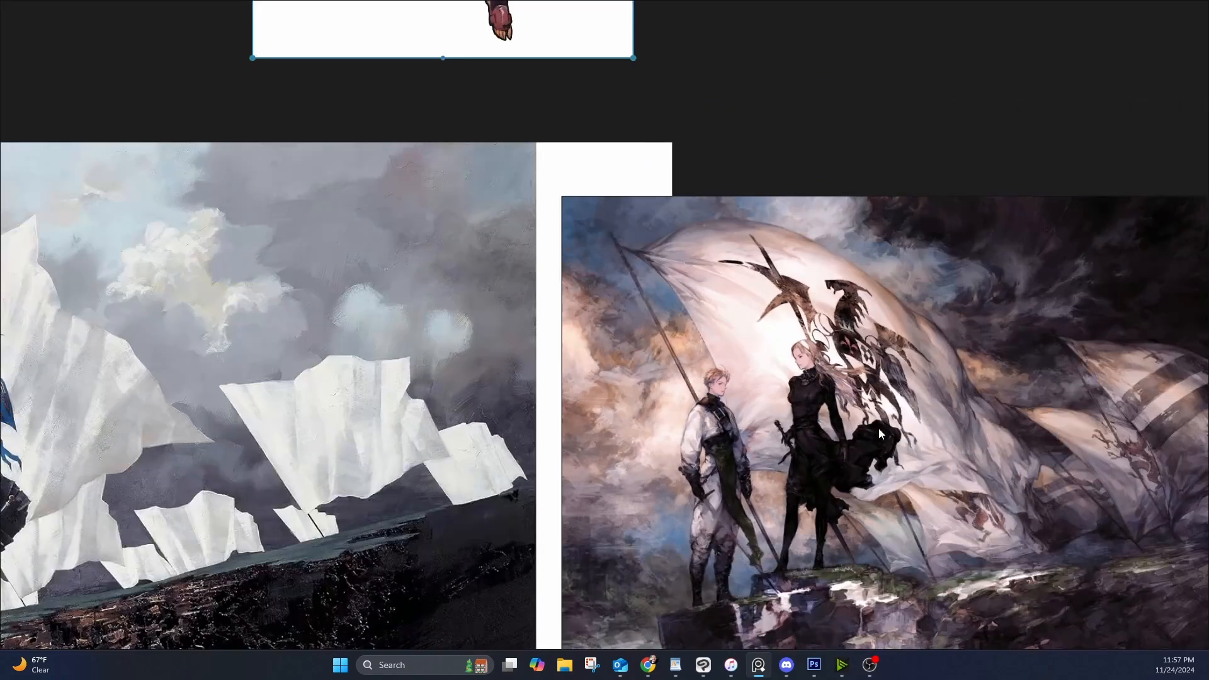
Look over the whole reference board and go to the Yukihiro Kajimoto group
{"action": "left_click_drag", "start_coordinate": [963, 469], "coordinate": [377, 341]}
{"action": "scroll", "coordinate": [511, 395], "scroll_direction": "down", "scroll_amount": 8}
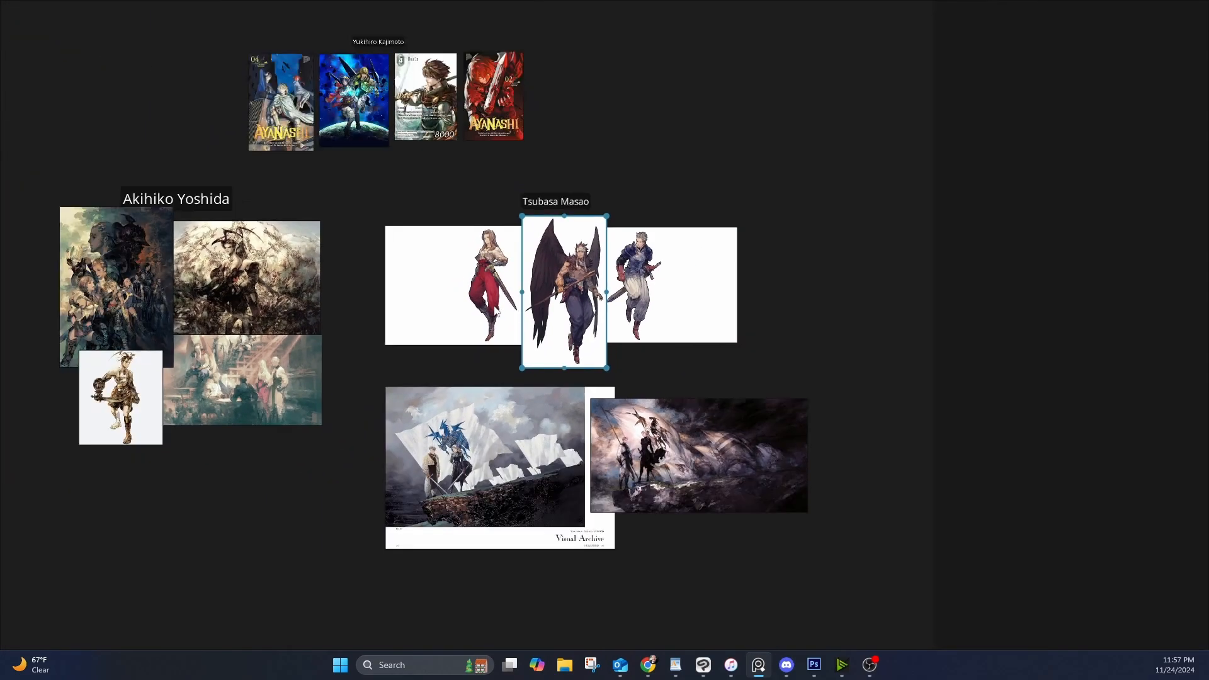
{"action": "scroll", "coordinate": [497, 313], "scroll_direction": "down", "scroll_amount": 2}
{"action": "left_click_drag", "start_coordinate": [452, 264], "coordinate": [573, 263]}
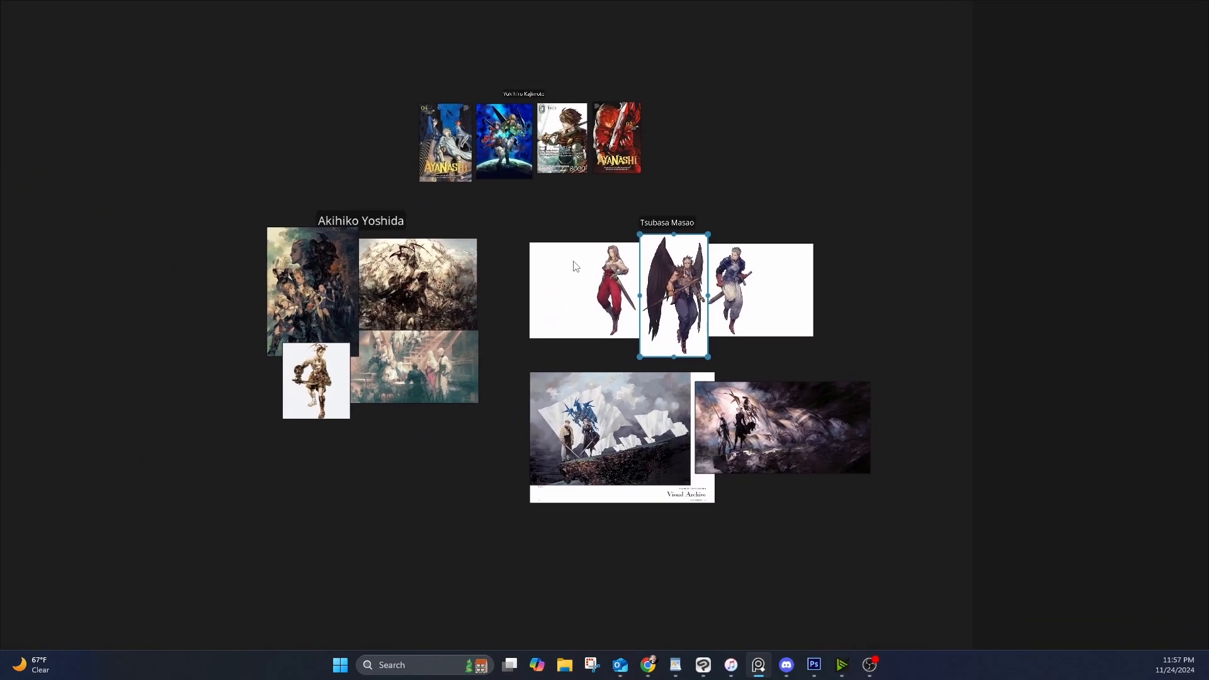
{"action": "scroll", "coordinate": [479, 199], "scroll_direction": "up", "scroll_amount": 6}
{"action": "left_click_drag", "start_coordinate": [619, 153], "coordinate": [587, 441]}
{"action": "scroll", "coordinate": [635, 247], "scroll_direction": "up", "scroll_amount": 5}
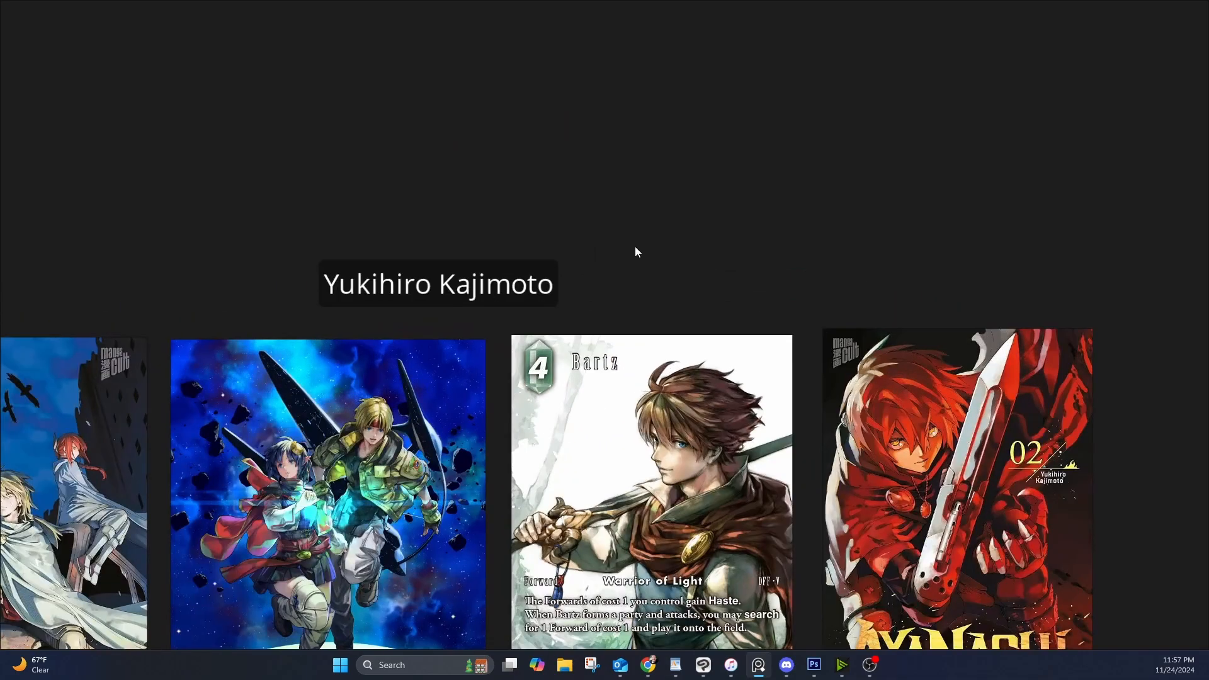
Examine the four Kajimoto illustrations, focusing on the caped figures of the Ayanashi volume 04 cover
{"action": "scroll", "coordinate": [659, 413], "scroll_direction": "up", "scroll_amount": 4}
{"action": "scroll", "coordinate": [696, 445], "scroll_direction": "down", "scroll_amount": 6}
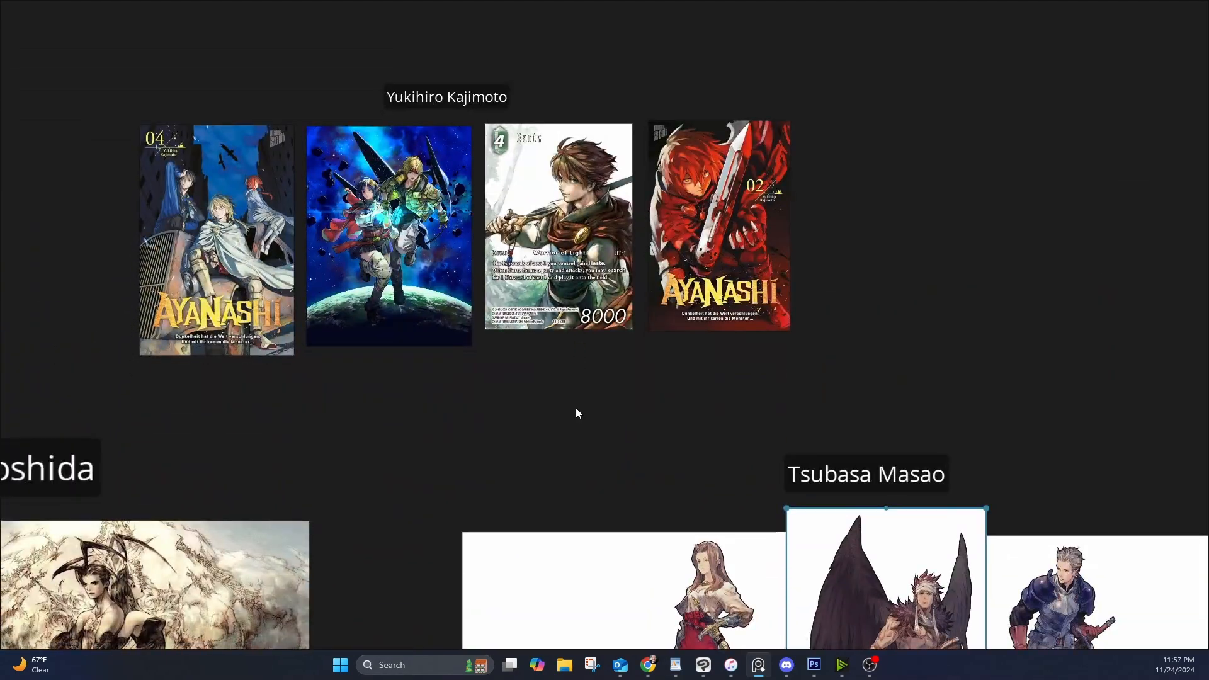
{"action": "left_click_drag", "start_coordinate": [553, 487], "coordinate": [572, 424]}
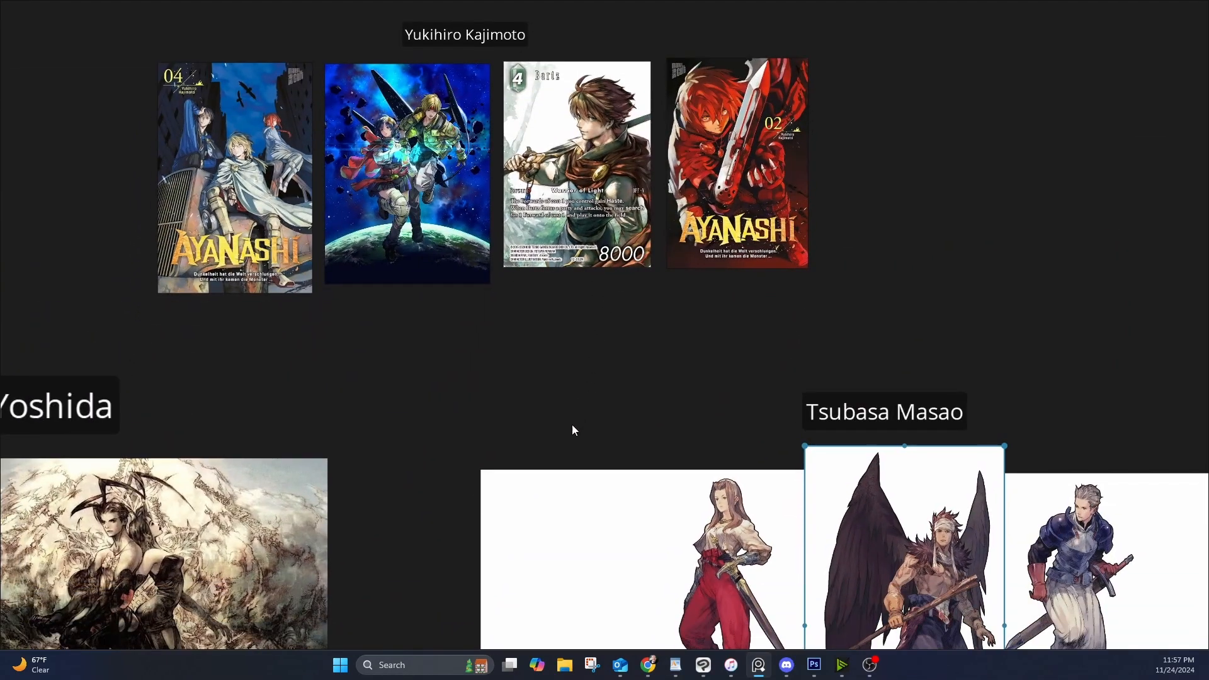
{"action": "scroll", "coordinate": [267, 334], "scroll_direction": "up", "scroll_amount": 10}
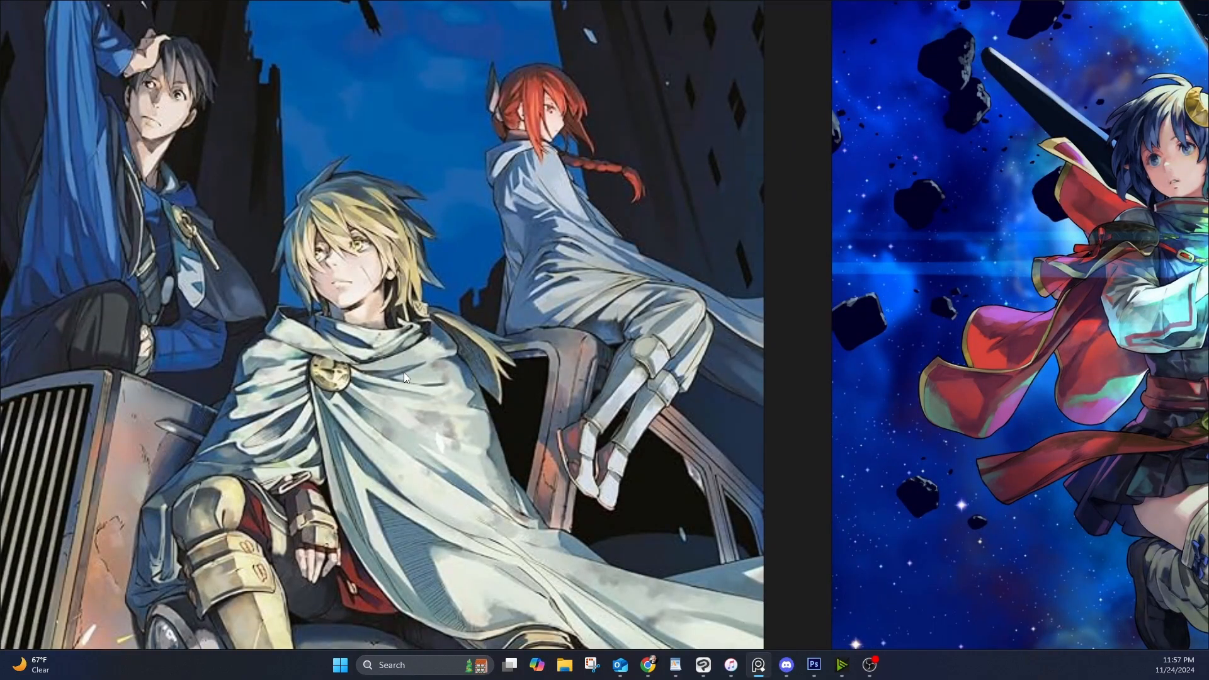
Compare the Ayanashi volume 04 cover and the blue space illustration with the Akihiko Yoshida paintings on the board
{"action": "scroll", "coordinate": [403, 372], "scroll_direction": "down", "scroll_amount": 10}
{"action": "left_click_drag", "start_coordinate": [708, 497], "coordinate": [566, 240]}
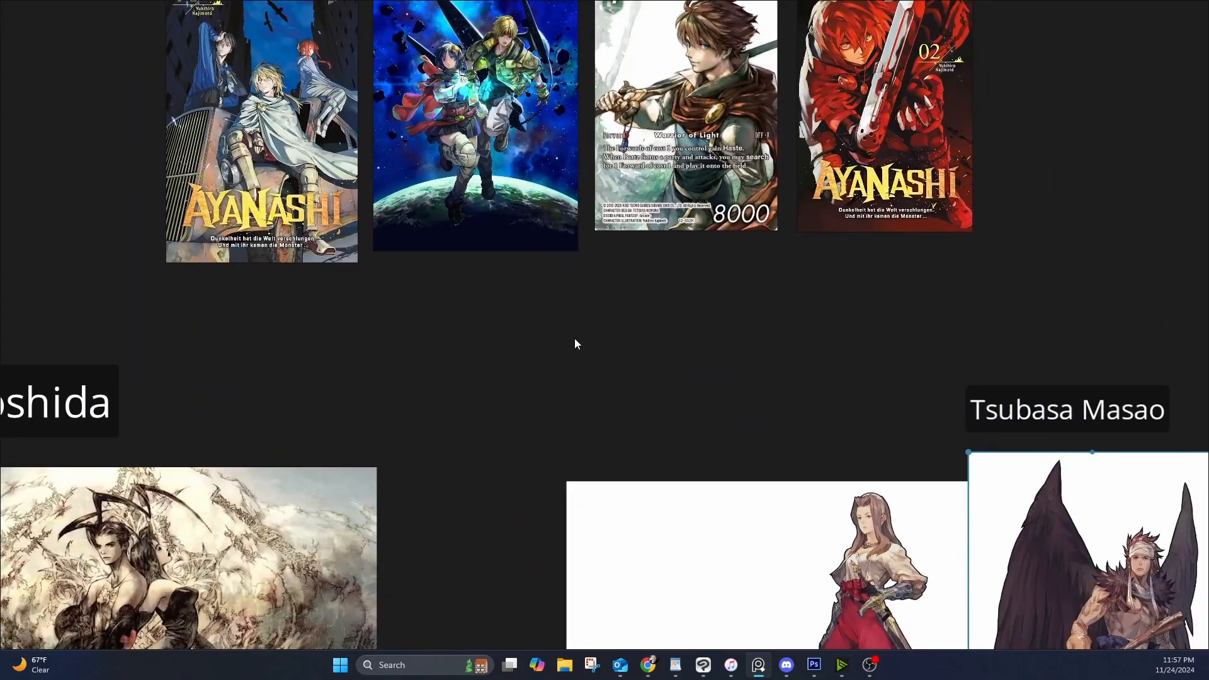
{"action": "scroll", "coordinate": [328, 183], "scroll_direction": "up", "scroll_amount": 5}
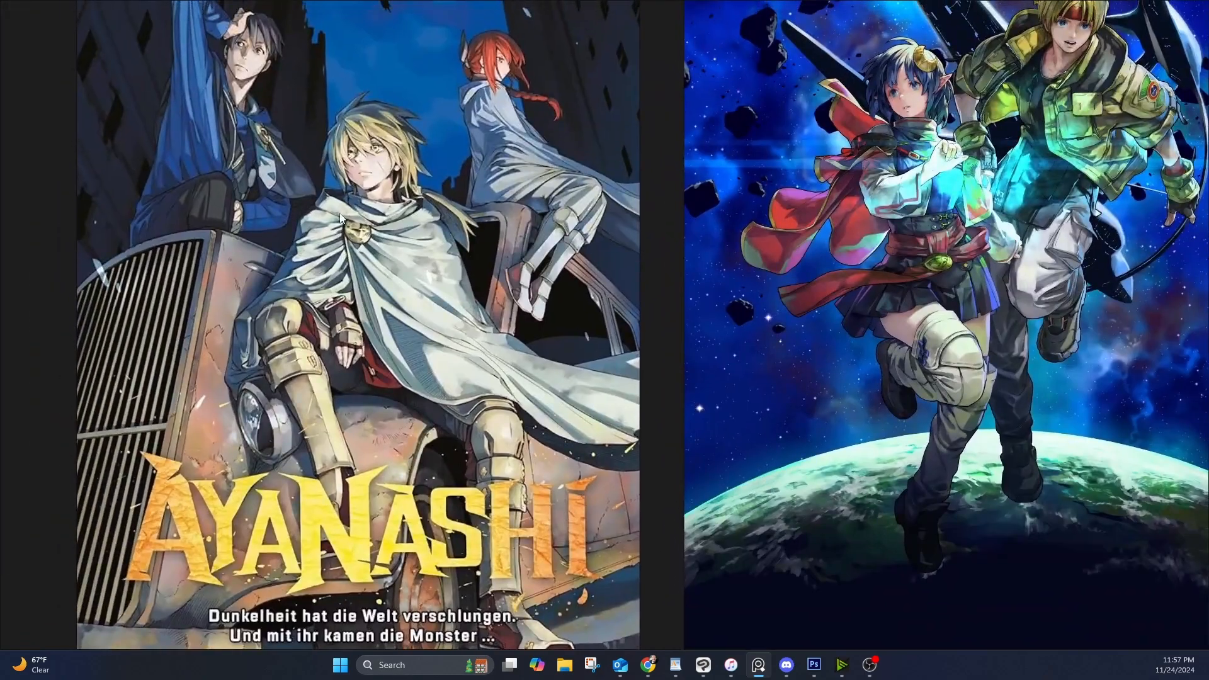
{"action": "left_click_drag", "start_coordinate": [358, 235], "coordinate": [410, 339]}
{"action": "scroll", "coordinate": [451, 248], "scroll_direction": "down", "scroll_amount": 6}
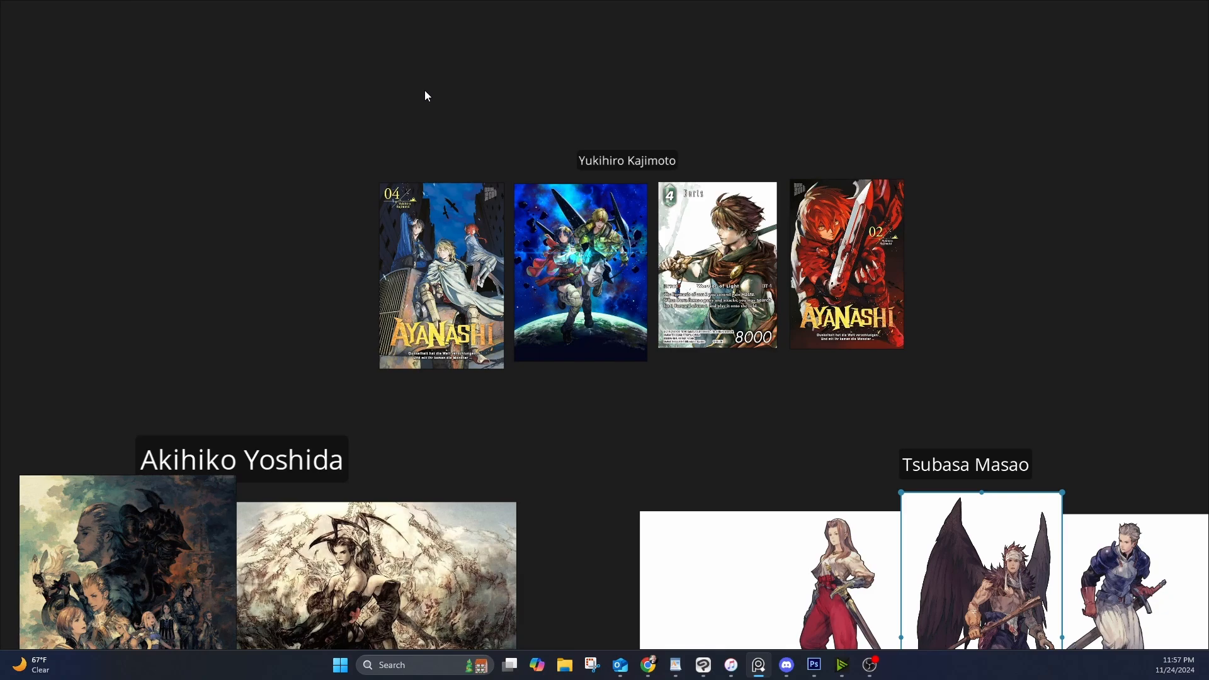
{"action": "scroll", "coordinate": [507, 275], "scroll_direction": "down", "scroll_amount": 5}
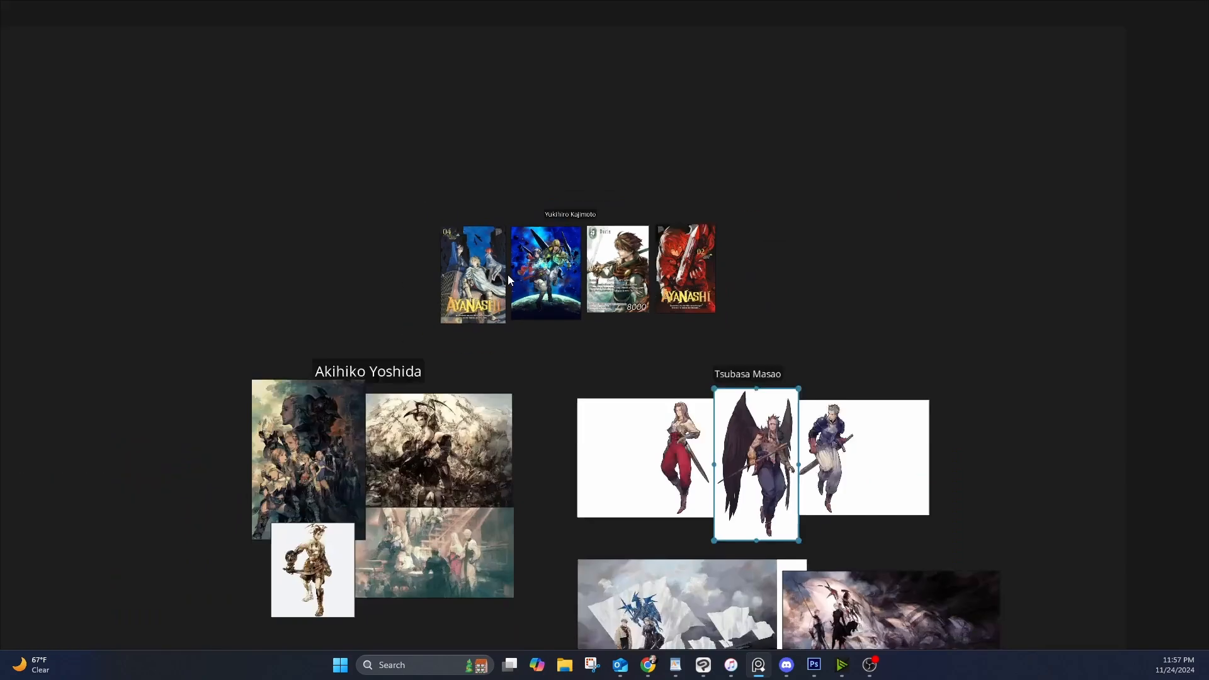
{"action": "scroll", "coordinate": [474, 372], "scroll_direction": "up", "scroll_amount": 4}
{"action": "scroll", "coordinate": [473, 372], "scroll_direction": "up", "scroll_amount": 3}
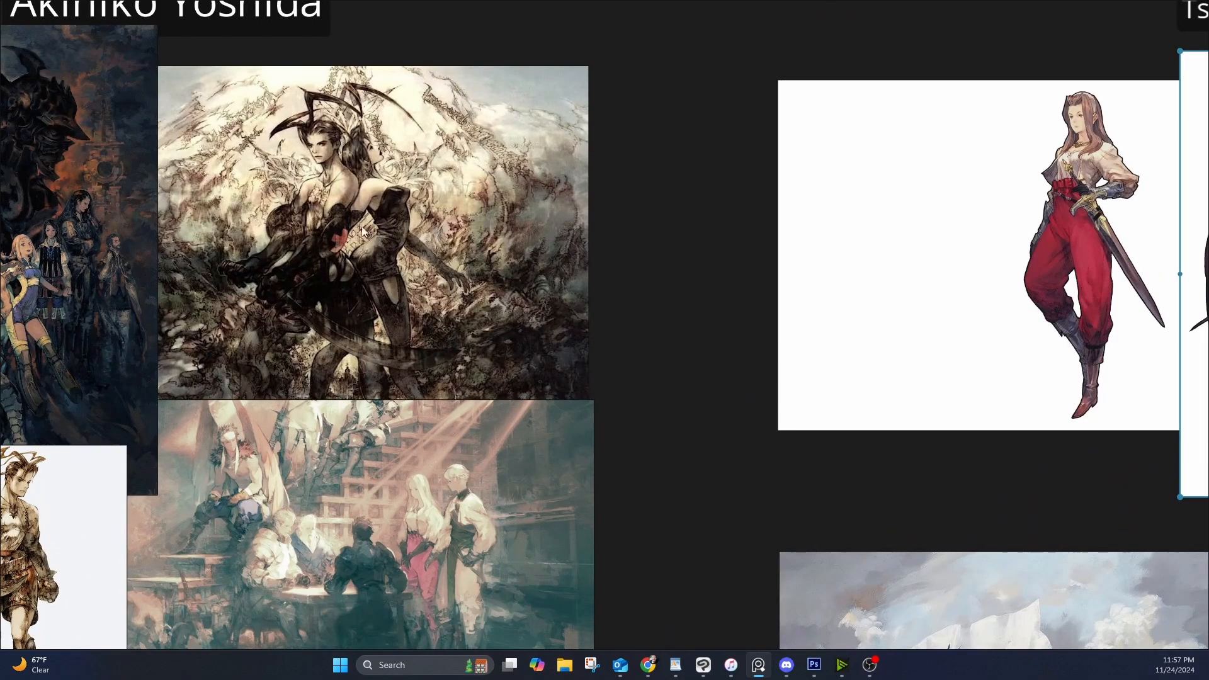
{"action": "left_click_drag", "start_coordinate": [397, 524], "coordinate": [484, 372]}
{"action": "left_click_drag", "start_coordinate": [292, 380], "coordinate": [331, 564]}
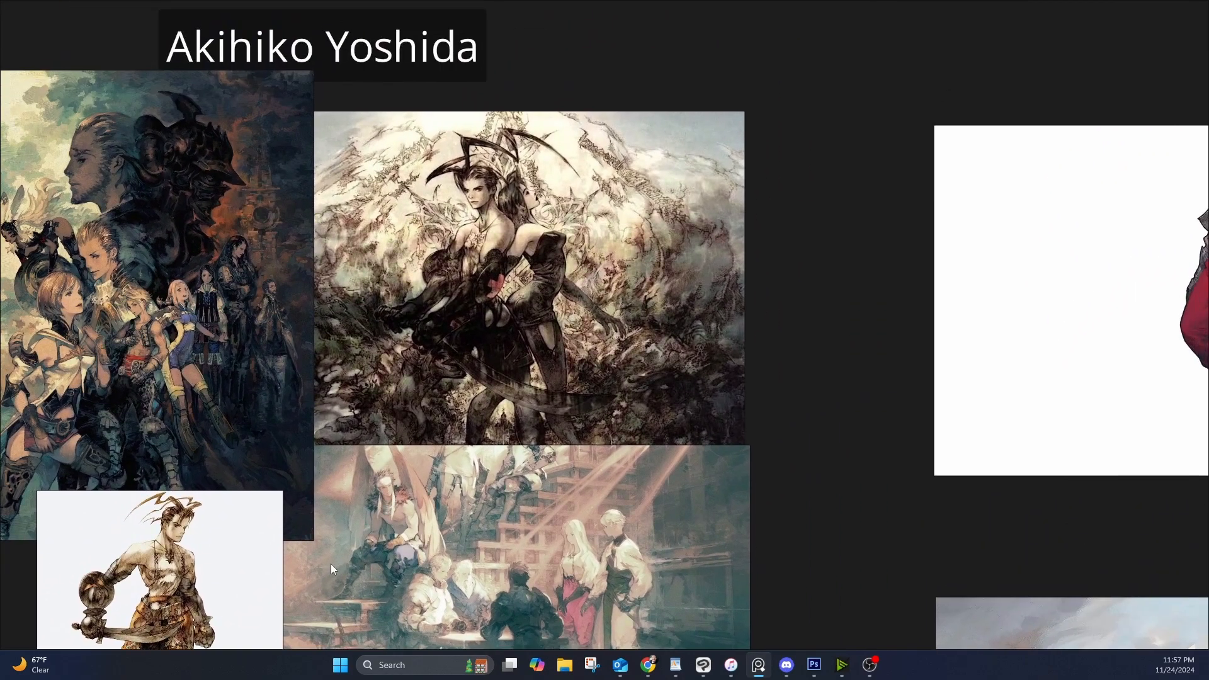
{"action": "left_click_drag", "start_coordinate": [1197, 385], "coordinate": [282, 324]}
{"action": "mouse_move", "coordinate": [527, 361]}
{"action": "left_mouse_down"}
{"action": "mouse_move", "coordinate": [544, 152]}
{"action": "mouse_move", "coordinate": [624, 507]}
{"action": "left_mouse_up"}
{"action": "mouse_move", "coordinate": [493, 210]}
{"action": "left_mouse_down"}
{"action": "mouse_move", "coordinate": [621, 383]}
{"action": "mouse_move", "coordinate": [797, 677]}
{"action": "left_mouse_up"}
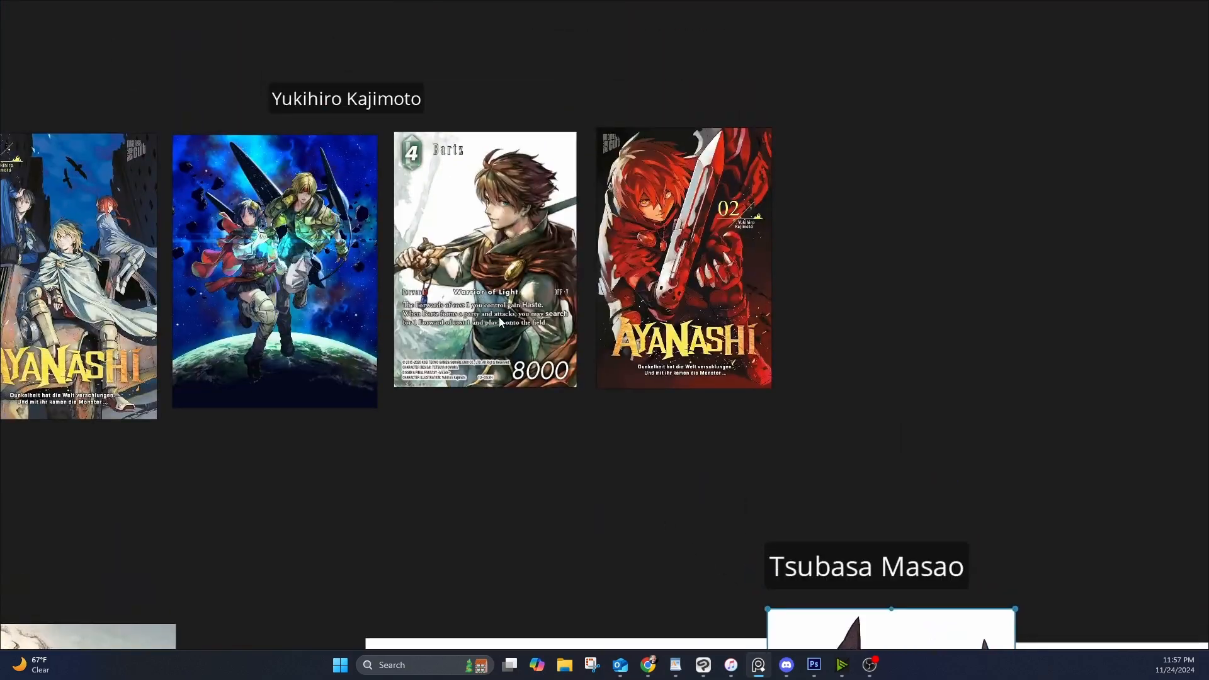
Examine the four Yukihiro Kajimoto illustrations, focusing on the Bartz card and the red Ayanashi volume 02 cover
{"action": "left_click_drag", "start_coordinate": [486, 299], "coordinate": [669, 387]}
{"action": "scroll", "coordinate": [336, 365], "scroll_direction": "up", "scroll_amount": 5}
{"action": "scroll", "coordinate": [340, 353], "scroll_direction": "down", "scroll_amount": 4}
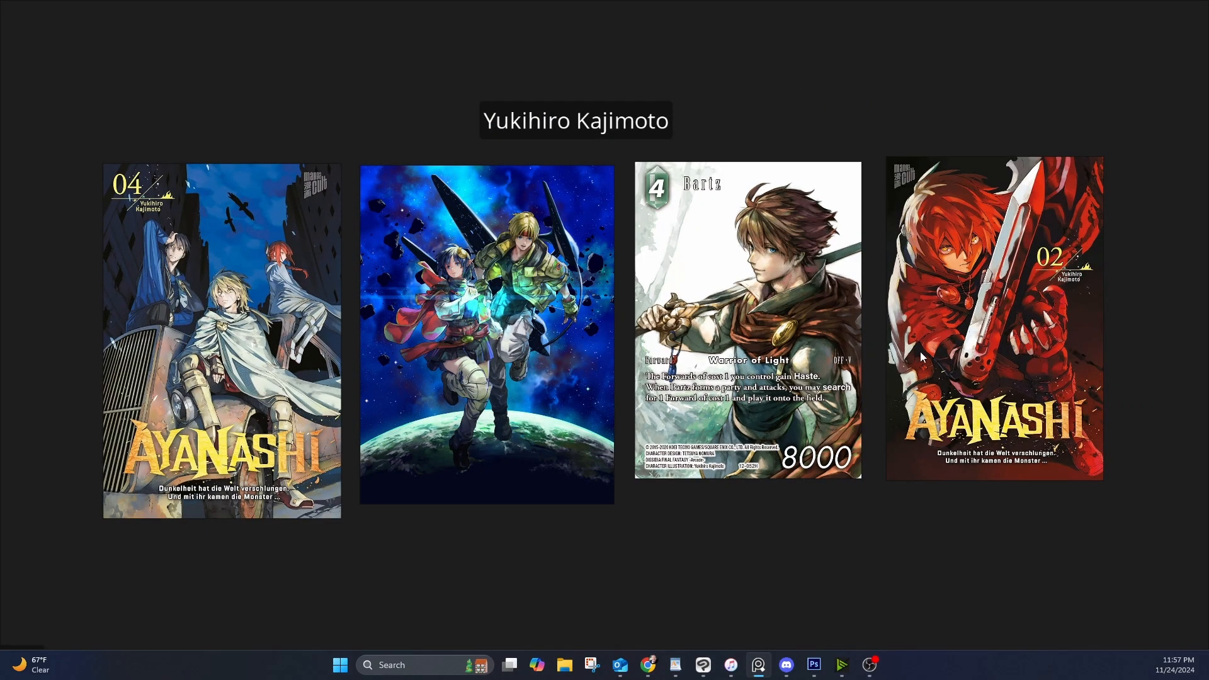
{"action": "scroll", "coordinate": [951, 293], "scroll_direction": "down", "scroll_amount": 2}
{"action": "left_click_drag", "start_coordinate": [951, 293], "coordinate": [527, 369]}
{"action": "scroll", "coordinate": [527, 370], "scroll_direction": "up", "scroll_amount": 5}
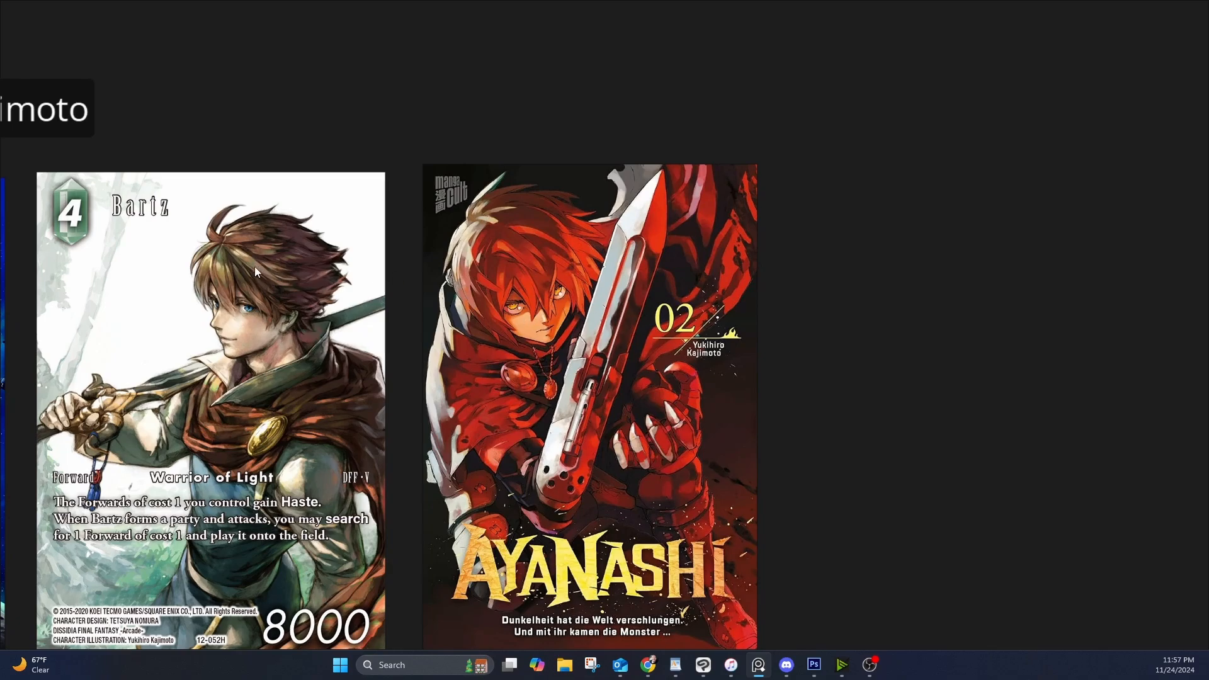
{"action": "scroll", "coordinate": [202, 309], "scroll_direction": "down", "scroll_amount": 3}
{"action": "left_click_drag", "start_coordinate": [202, 308], "coordinate": [498, 337]}
{"action": "scroll", "coordinate": [410, 373], "scroll_direction": "down", "scroll_amount": 2}
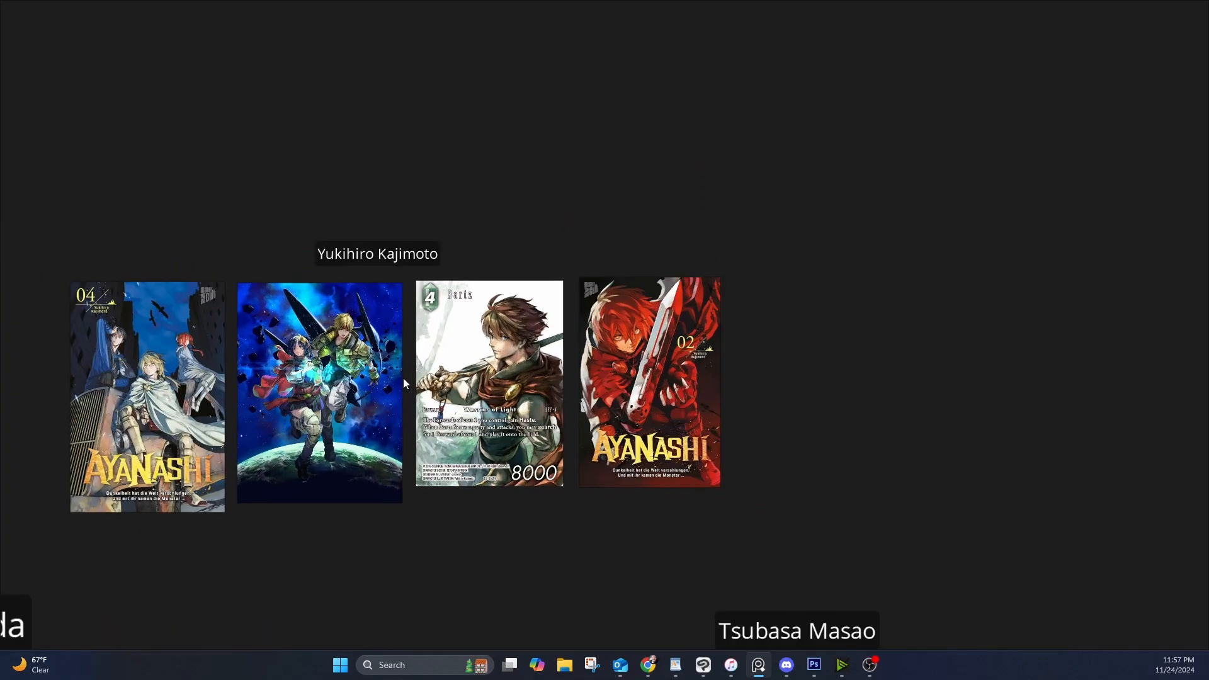
{"action": "scroll", "coordinate": [403, 378], "scroll_direction": "up", "scroll_amount": 3}
{"action": "left_click_drag", "start_coordinate": [310, 364], "coordinate": [464, 279]}
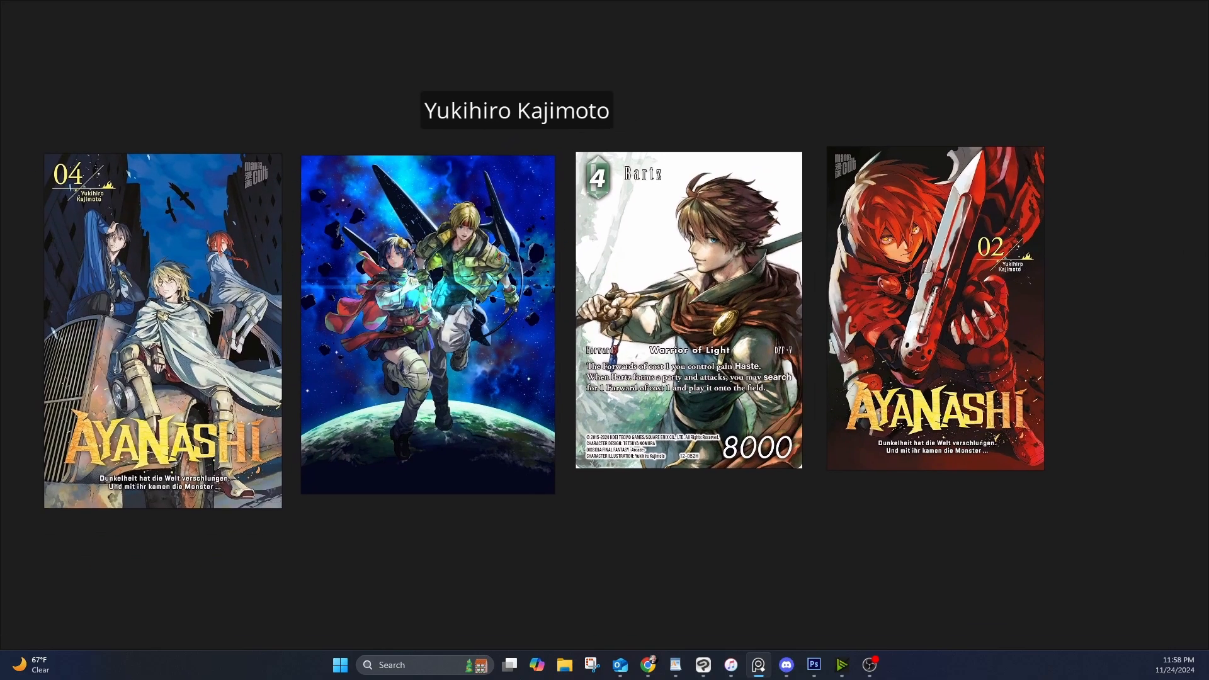
Compare the Kajimoto, Akihiko Yoshida and Tsubasa Masao groups across the reference board
{"action": "scroll", "coordinate": [497, 211], "scroll_direction": "down", "scroll_amount": 3}
{"action": "left_click", "coordinate": [731, 524]}
{"action": "left_click_drag", "start_coordinate": [731, 524], "coordinate": [685, 215]}
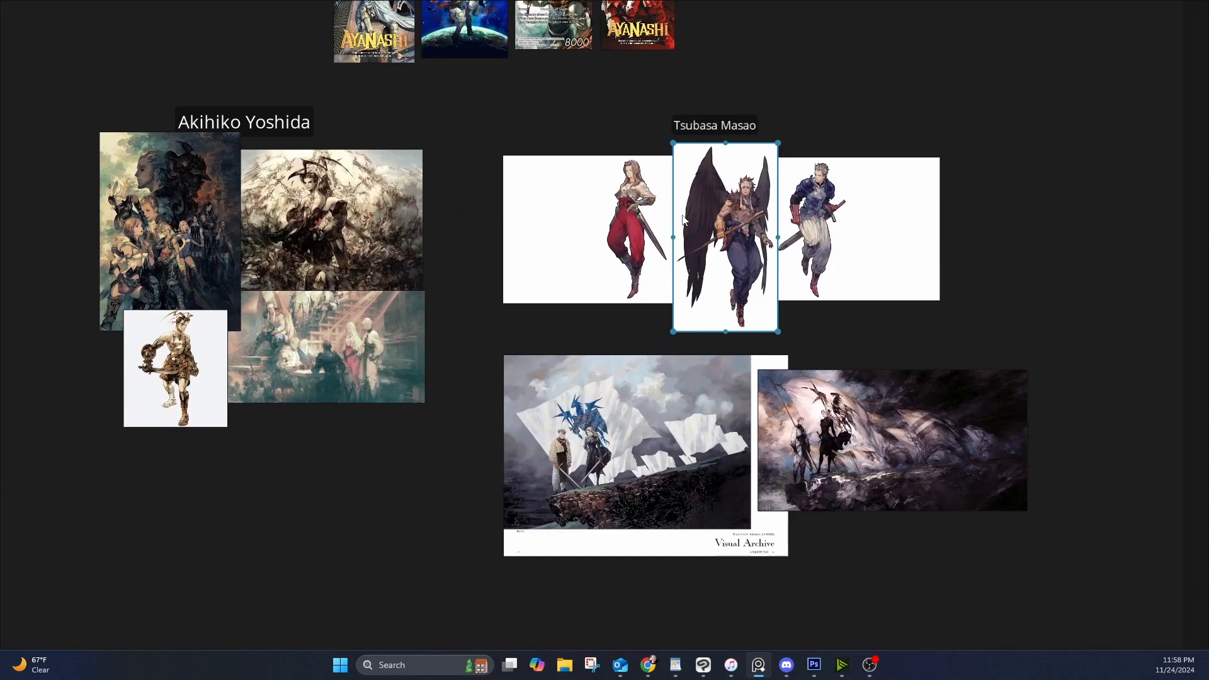
{"action": "left_click_drag", "start_coordinate": [471, 165], "coordinate": [560, 555]}
{"action": "scroll", "coordinate": [519, 356], "scroll_direction": "up", "scroll_amount": 5}
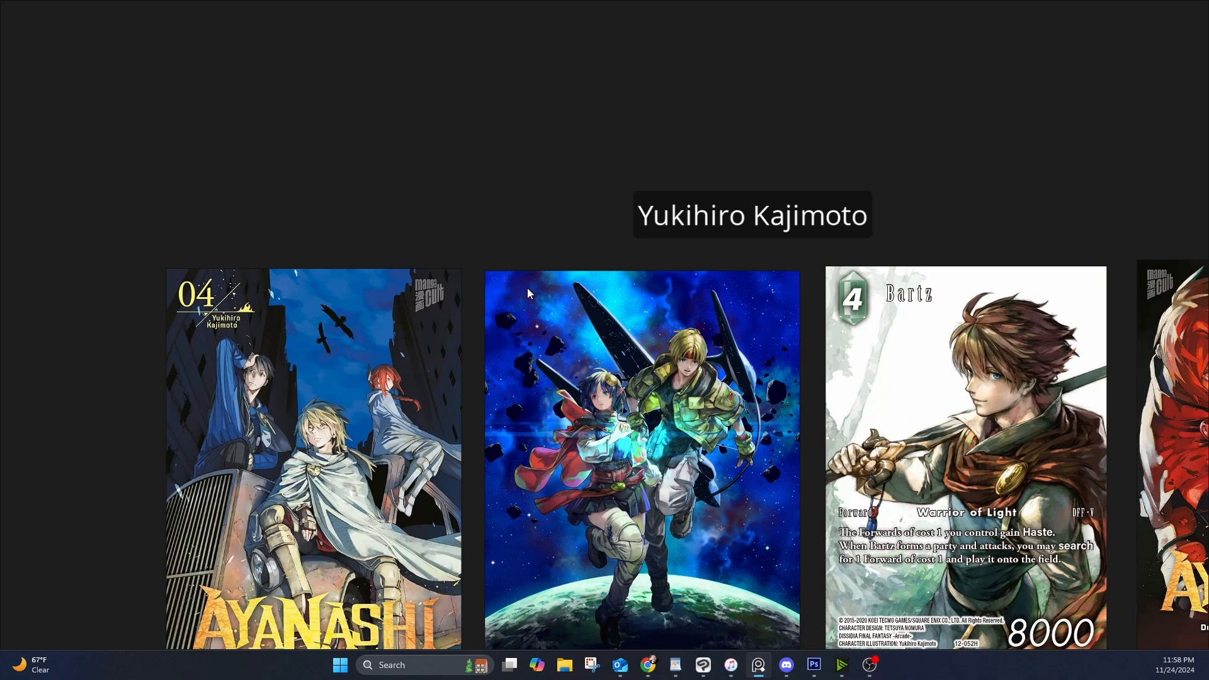
{"action": "scroll", "coordinate": [538, 312], "scroll_direction": "down", "scroll_amount": 3}
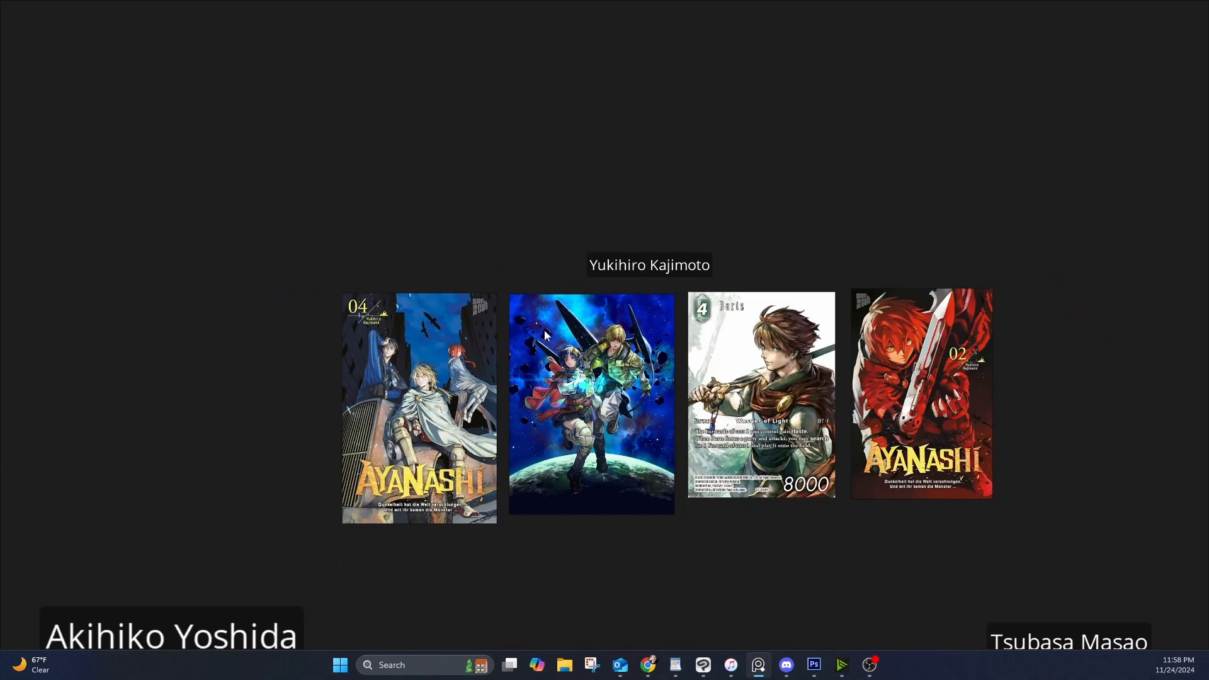
{"action": "left_click_drag", "start_coordinate": [621, 424], "coordinate": [524, 177]}
{"action": "scroll", "coordinate": [601, 356], "scroll_direction": "down", "scroll_amount": 4}
{"action": "left_click_drag", "start_coordinate": [632, 514], "coordinate": [521, 385]}
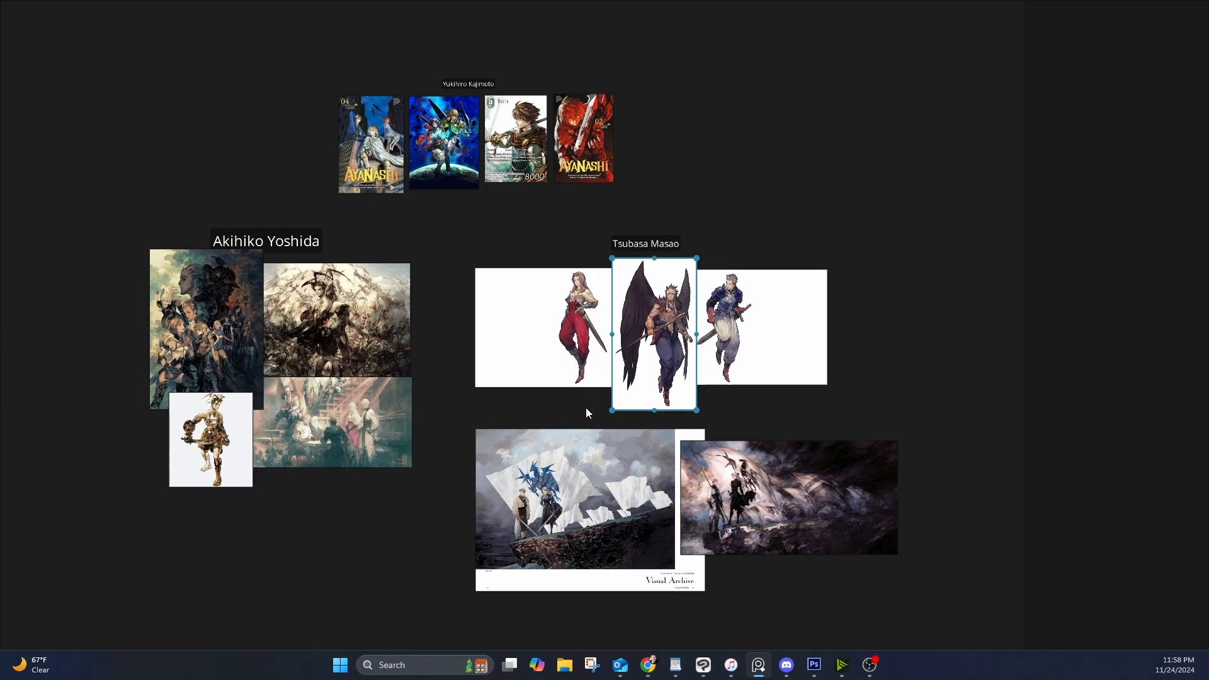
{"action": "scroll", "coordinate": [580, 441], "scroll_direction": "up", "scroll_amount": 3}
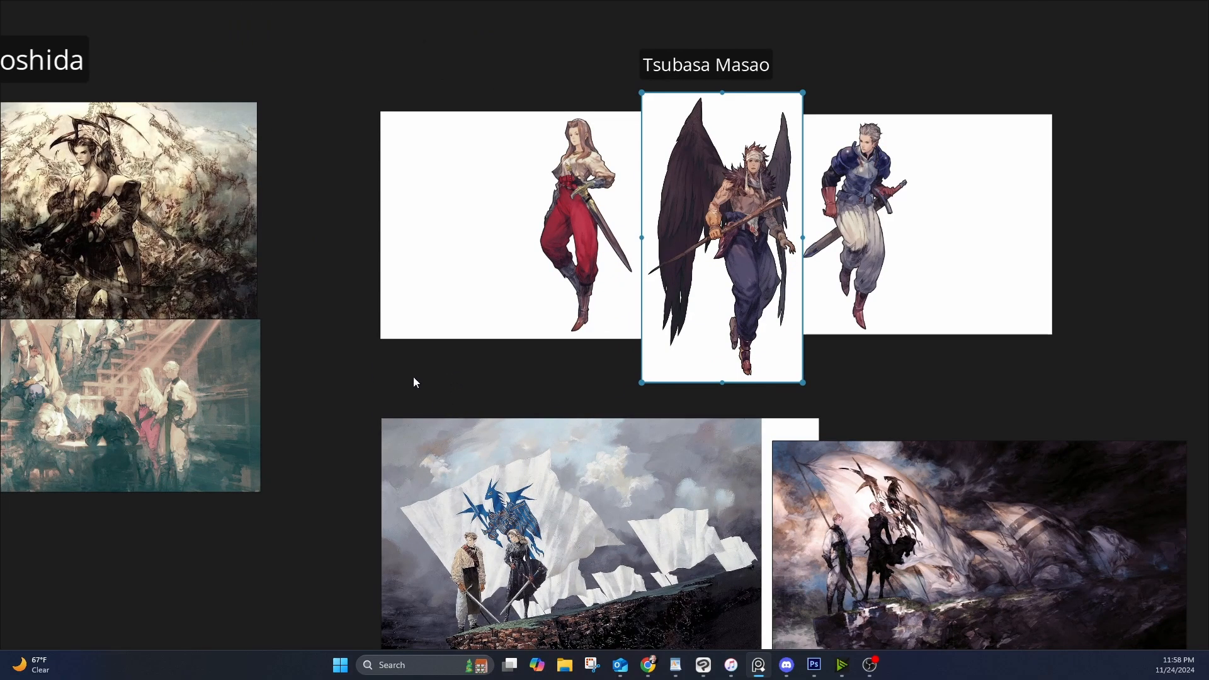
{"action": "left_click_drag", "start_coordinate": [414, 377], "coordinate": [588, 343]}
{"action": "scroll", "coordinate": [589, 343], "scroll_direction": "down", "scroll_amount": 2}
{"action": "left_click_drag", "start_coordinate": [759, 373], "coordinate": [704, 395]}
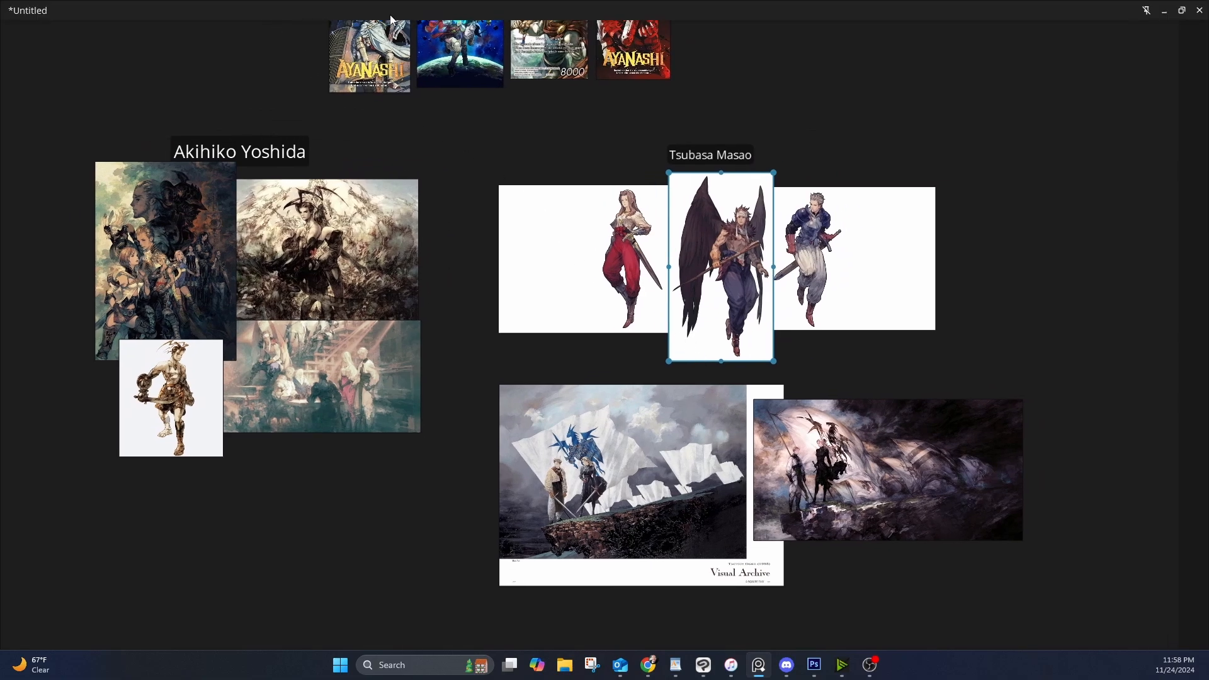
{"action": "left_click_drag", "start_coordinate": [391, 16], "coordinate": [0, 60]}
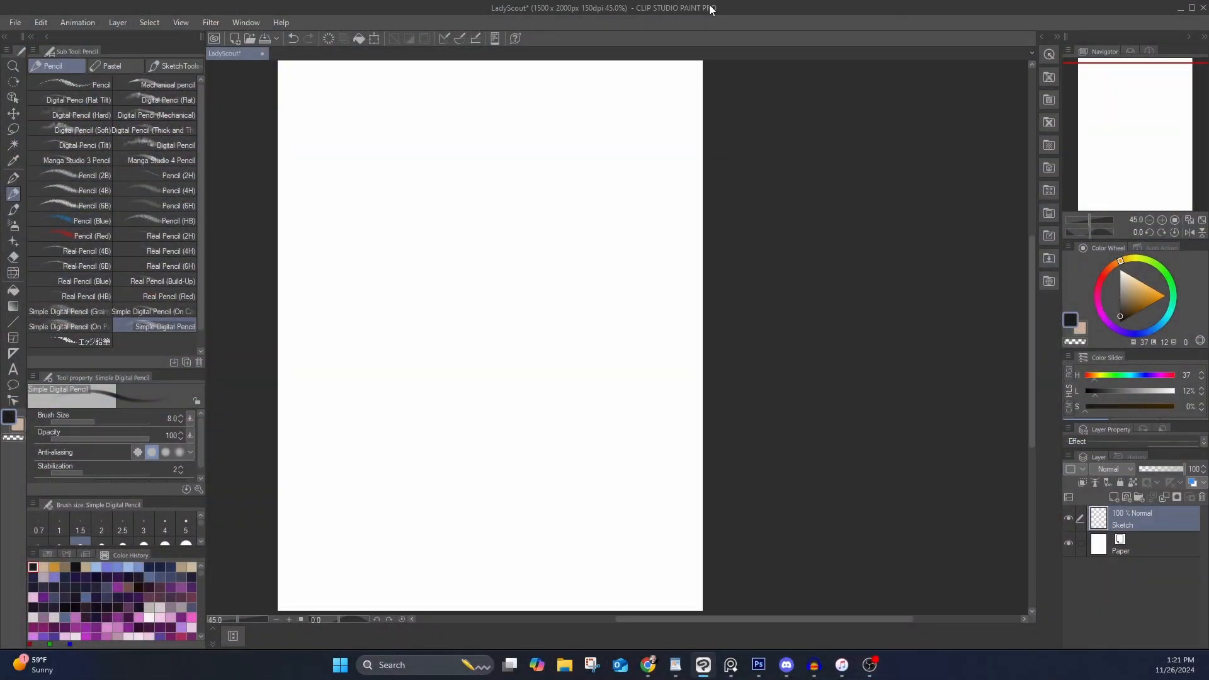
In Clip Studio Paint, try several digital pencils with short strokes on the LadyScout Sketch layer and settle on Pencil (HB)
{"action": "scroll", "coordinate": [555, 277], "scroll_direction": "up", "scroll_amount": 1}
{"action": "scroll", "coordinate": [559, 311], "scroll_direction": "down", "scroll_amount": 1}
{"action": "left_click", "coordinate": [87, 145]}
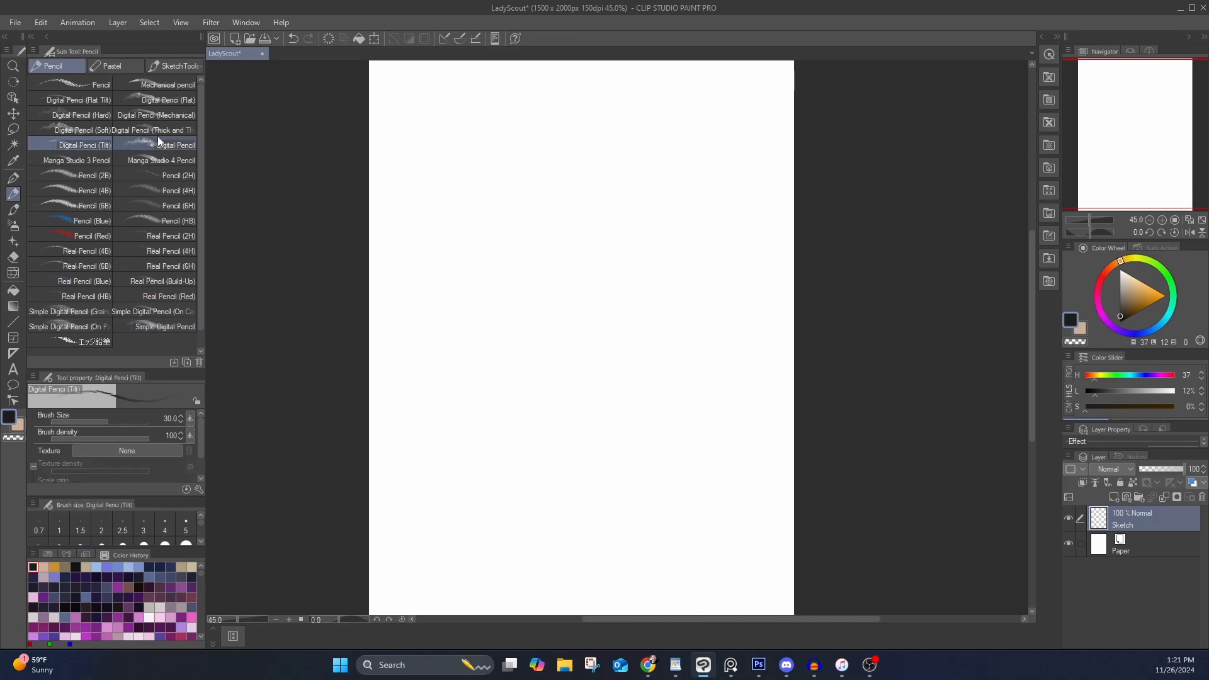
{"action": "left_click", "coordinate": [182, 143]}
{"action": "left_click", "coordinate": [85, 130]}
{"action": "mouse_move", "coordinate": [536, 147]}
{"action": "left_mouse_down"}
{"action": "mouse_move", "coordinate": [525, 151]}
{"action": "mouse_move", "coordinate": [534, 233]}
{"action": "left_mouse_up"}
{"action": "left_click_drag", "start_coordinate": [505, 188], "coordinate": [517, 229]}
{"action": "mouse_move", "coordinate": [542, 153]}
{"action": "left_mouse_down"}
{"action": "mouse_move", "coordinate": [537, 216]}
{"action": "mouse_move", "coordinate": [538, 193]}
{"action": "left_mouse_up"}
{"action": "left_click", "coordinate": [129, 160]}
{"action": "mouse_move", "coordinate": [551, 150]}
{"action": "left_mouse_down"}
{"action": "mouse_move", "coordinate": [535, 205]}
{"action": "mouse_move", "coordinate": [572, 168]}
{"action": "left_mouse_up"}
{"action": "left_click", "coordinate": [165, 219]}
Sketch the head as a tapered oval with a vertical centre line, a curved eye line and an ear
{"action": "mouse_move", "coordinate": [485, 158]}
{"action": "left_mouse_down"}
{"action": "mouse_move", "coordinate": [493, 204]}
{"action": "mouse_move", "coordinate": [580, 226]}
{"action": "mouse_move", "coordinate": [571, 199]}
{"action": "mouse_move", "coordinate": [536, 235]}
{"action": "mouse_move", "coordinate": [498, 212]}
{"action": "mouse_move", "coordinate": [505, 238]}
{"action": "mouse_move", "coordinate": [537, 143]}
{"action": "mouse_move", "coordinate": [638, 152]}
{"action": "mouse_move", "coordinate": [614, 133]}
{"action": "mouse_move", "coordinate": [583, 332]}
{"action": "mouse_move", "coordinate": [574, 322]}
{"action": "mouse_move", "coordinate": [658, 224]}
{"action": "mouse_move", "coordinate": [605, 258]}
{"action": "mouse_move", "coordinate": [609, 142]}
{"action": "left_mouse_up"}
{"action": "key", "text": "e"}
{"action": "key", "text": "b"}
{"action": "key", "text": "p"}
{"action": "key", "text": "p"}
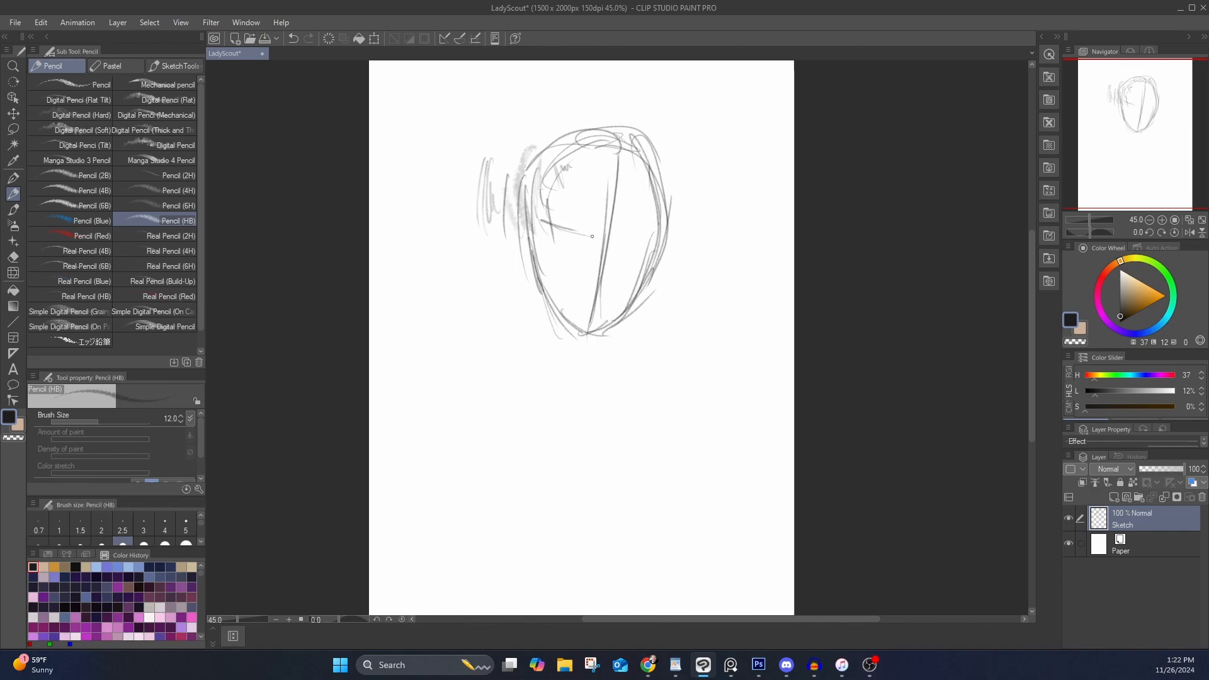
{"action": "left_click_drag", "start_coordinate": [592, 236], "coordinate": [671, 234]}
{"action": "left_click_drag", "start_coordinate": [516, 203], "coordinate": [529, 258]}
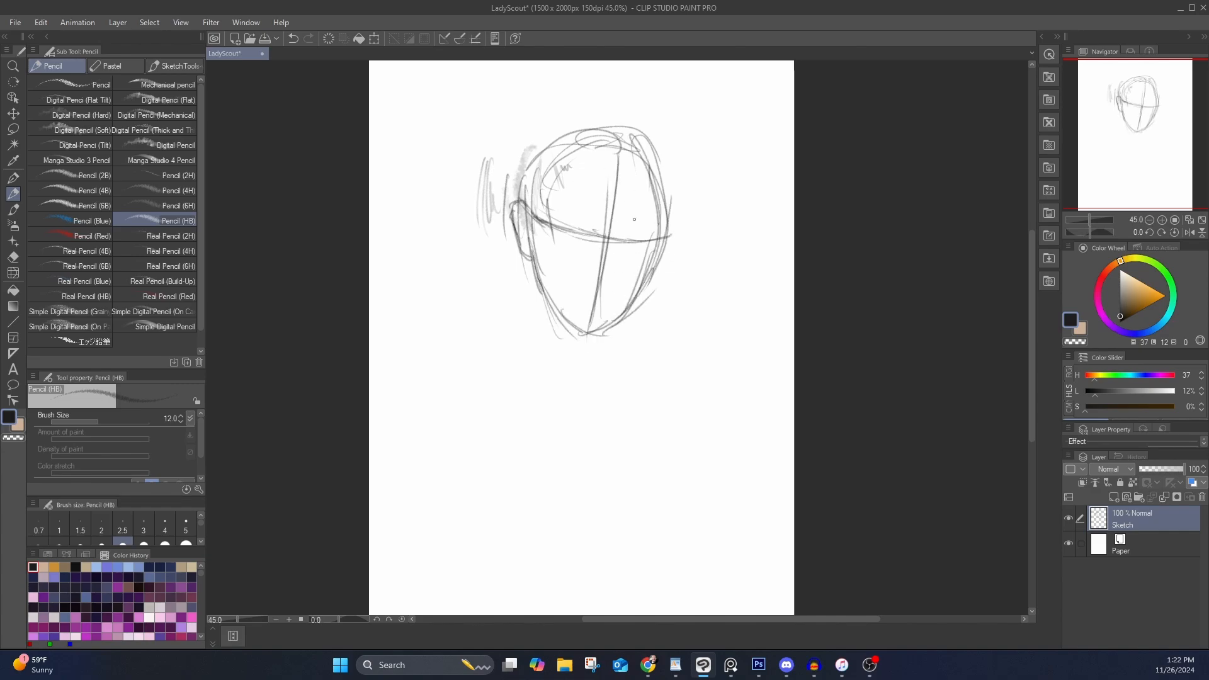
Rough in both sloping shoulder lines from the neck, with construction circles for the near shoulder joint
{"action": "mouse_move", "coordinate": [538, 313]}
{"action": "left_mouse_down"}
{"action": "mouse_move", "coordinate": [570, 367]}
{"action": "mouse_move", "coordinate": [608, 385]}
{"action": "mouse_move", "coordinate": [562, 362]}
{"action": "mouse_move", "coordinate": [419, 400]}
{"action": "mouse_move", "coordinate": [441, 450]}
{"action": "left_mouse_up"}
{"action": "left_click_drag", "start_coordinate": [422, 391], "coordinate": [497, 416]}
{"action": "mouse_move", "coordinate": [671, 360]}
{"action": "left_mouse_down"}
{"action": "mouse_move", "coordinate": [625, 330]}
{"action": "mouse_move", "coordinate": [694, 362]}
{"action": "left_mouse_up"}
{"action": "left_click_drag", "start_coordinate": [654, 324], "coordinate": [713, 401]}
{"action": "left_click_drag", "start_coordinate": [674, 352], "coordinate": [749, 456]}
{"action": "left_click_drag", "start_coordinate": [688, 381], "coordinate": [743, 459]}
Sketch the near upper arm, the folded forearm across the torso and the bent far elbow
{"action": "left_click_drag", "start_coordinate": [447, 431], "coordinate": [482, 554]}
{"action": "left_click_drag", "start_coordinate": [1033, 315], "coordinate": [1033, 337]}
{"action": "left_click_drag", "start_coordinate": [445, 379], "coordinate": [480, 493]}
{"action": "left_click_drag", "start_coordinate": [458, 400], "coordinate": [517, 538]}
{"action": "mouse_move", "coordinate": [511, 529]}
{"action": "left_mouse_down"}
{"action": "mouse_move", "coordinate": [589, 535]}
{"action": "mouse_move", "coordinate": [659, 495]}
{"action": "left_mouse_up"}
{"action": "left_click_drag", "start_coordinate": [550, 551], "coordinate": [742, 473]}
{"action": "mouse_move", "coordinate": [738, 396]}
{"action": "left_mouse_down"}
{"action": "mouse_move", "coordinate": [752, 436]}
{"action": "mouse_move", "coordinate": [697, 398]}
{"action": "mouse_move", "coordinate": [688, 441]}
{"action": "left_mouse_up"}
{"action": "left_click_drag", "start_coordinate": [692, 435], "coordinate": [560, 473]}
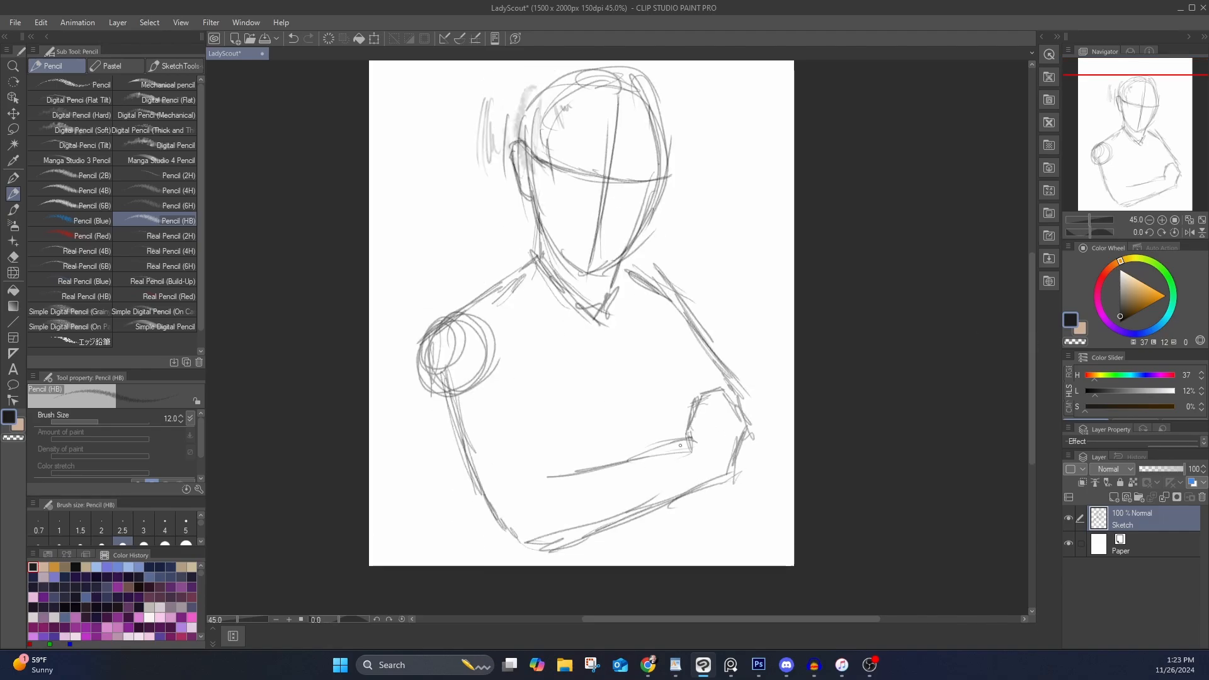
Draw the crook of the near elbow, the inner edge of the upper arm and the far side of the chest
{"action": "left_click_drag", "start_coordinate": [649, 455], "coordinate": [565, 469]}
{"action": "left_click_drag", "start_coordinate": [546, 451], "coordinate": [534, 495]}
{"action": "left_click_drag", "start_coordinate": [508, 369], "coordinate": [553, 474]}
{"action": "left_click_drag", "start_coordinate": [504, 364], "coordinate": [549, 467]}
{"action": "left_click_drag", "start_coordinate": [689, 315], "coordinate": [699, 329]}
{"action": "left_click_drag", "start_coordinate": [666, 296], "coordinate": [700, 407]}
{"action": "left_click_drag", "start_coordinate": [700, 379], "coordinate": [684, 439]}
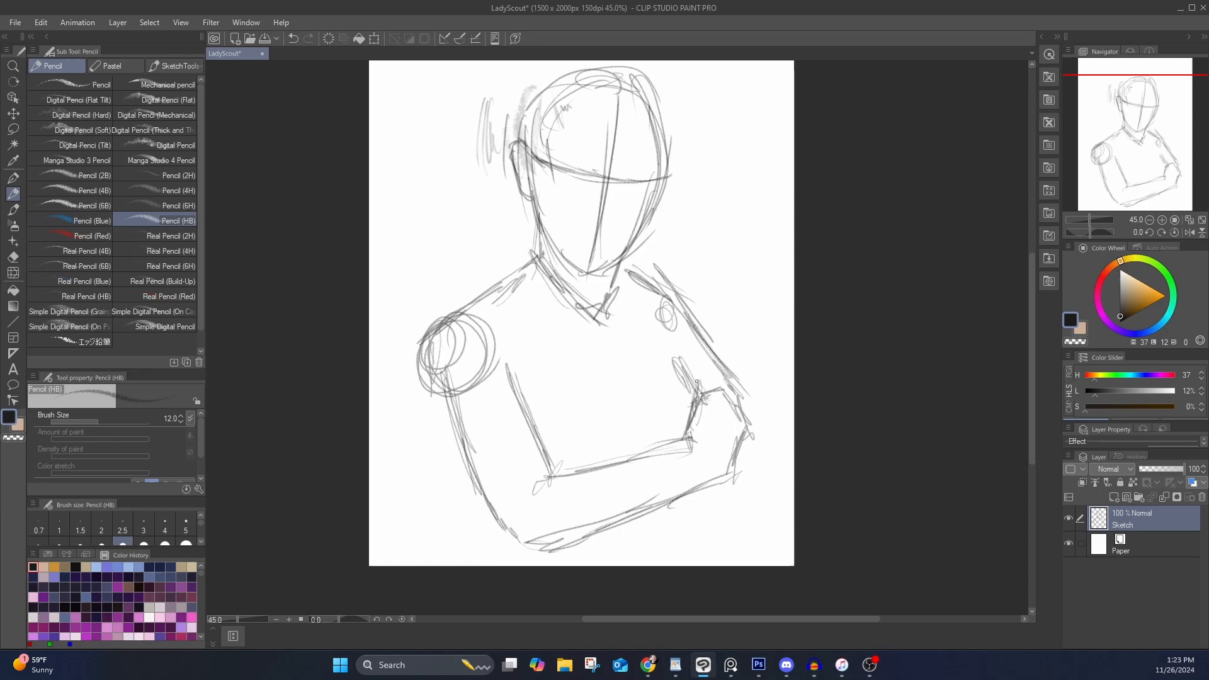
Add the lower chest contour above the folded forearm and darken the fold where the far arm meets the torso
{"action": "left_click_drag", "start_coordinate": [665, 345], "coordinate": [705, 384]}
{"action": "left_click_drag", "start_coordinate": [702, 384], "coordinate": [682, 433]}
{"action": "left_click_drag", "start_coordinate": [595, 472], "coordinate": [665, 457]}
{"action": "left_click_drag", "start_coordinate": [676, 368], "coordinate": [688, 398]}
{"action": "mouse_move", "coordinate": [671, 422]}
{"action": "left_mouse_down"}
{"action": "mouse_move", "coordinate": [618, 437]}
{"action": "mouse_move", "coordinate": [560, 438]}
{"action": "left_mouse_up"}
{"action": "left_click_drag", "start_coordinate": [532, 386], "coordinate": [591, 464]}
{"action": "left_click_drag", "start_coordinate": [691, 406], "coordinate": [674, 445]}
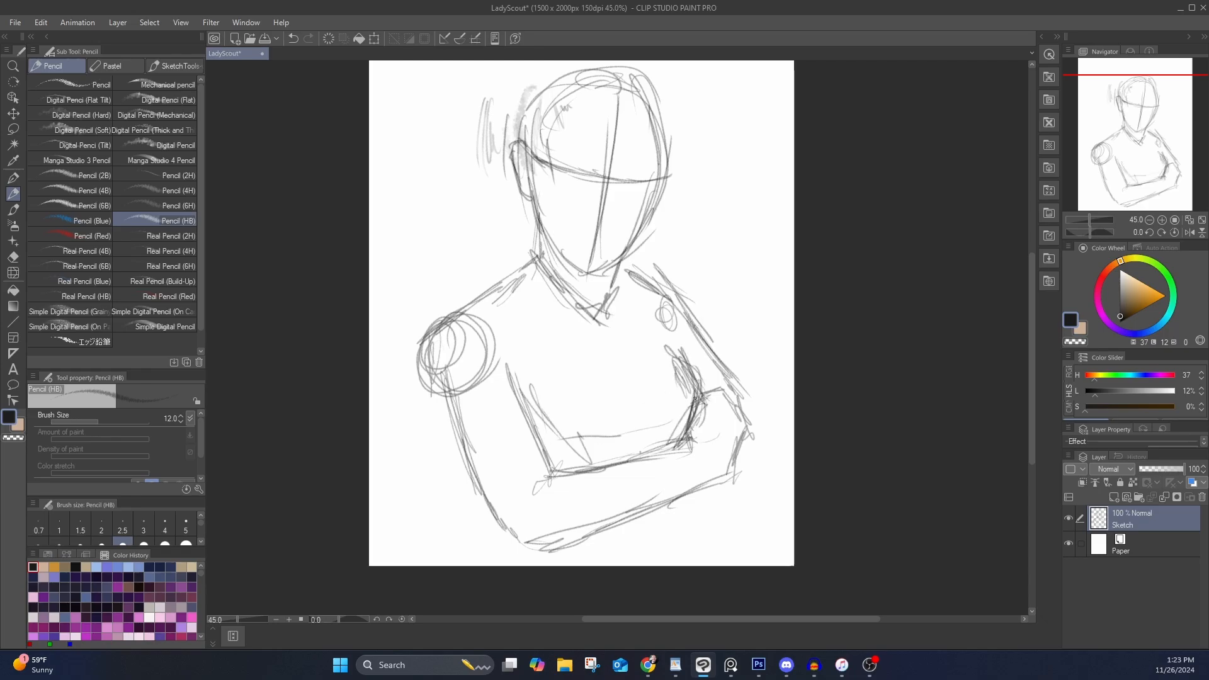
Strengthen the far upper arm and sketch the waist and hip lines beneath the crossed arms
{"action": "left_click_drag", "start_coordinate": [669, 322], "coordinate": [717, 385]}
{"action": "mouse_move", "coordinate": [691, 494]}
{"action": "left_mouse_down"}
{"action": "mouse_move", "coordinate": [699, 565]}
{"action": "mouse_move", "coordinate": [781, 566]}
{"action": "left_mouse_up"}
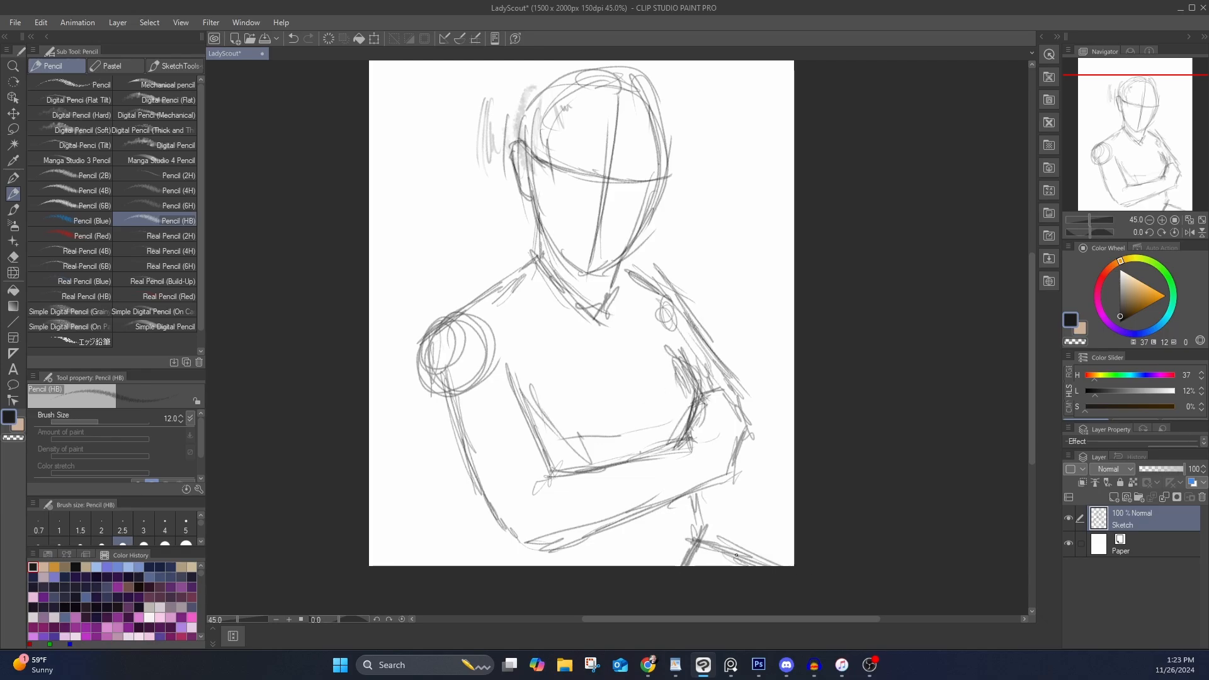
{"action": "left_click_drag", "start_coordinate": [681, 532], "coordinate": [755, 566]}
{"action": "mouse_move", "coordinate": [587, 533]}
{"action": "left_mouse_down"}
{"action": "mouse_move", "coordinate": [574, 561]}
{"action": "mouse_move", "coordinate": [510, 566]}
{"action": "left_mouse_up"}
Reinforce the outer arm and shoulder contours, and add a centre line down the chest and waist strokes below the arms
{"action": "mouse_move", "coordinate": [523, 547]}
{"action": "left_mouse_down"}
{"action": "mouse_move", "coordinate": [534, 552]}
{"action": "mouse_move", "coordinate": [451, 382]}
{"action": "mouse_move", "coordinate": [444, 314]}
{"action": "left_mouse_up"}
{"action": "mouse_move", "coordinate": [444, 353]}
{"action": "left_mouse_down"}
{"action": "mouse_move", "coordinate": [469, 295]}
{"action": "mouse_move", "coordinate": [547, 239]}
{"action": "mouse_move", "coordinate": [535, 286]}
{"action": "left_mouse_up"}
{"action": "left_click_drag", "start_coordinate": [620, 258], "coordinate": [727, 367]}
{"action": "left_click_drag", "start_coordinate": [1033, 359], "coordinate": [1033, 316]}
{"action": "left_click_drag", "start_coordinate": [613, 440], "coordinate": [635, 530]}
{"action": "left_click_drag", "start_coordinate": [630, 552], "coordinate": [602, 565]}
{"action": "left_click_drag", "start_coordinate": [549, 585], "coordinate": [692, 550]}
{"action": "left_click_drag", "start_coordinate": [707, 486], "coordinate": [688, 553]}
{"action": "mouse_move", "coordinate": [700, 468]}
{"action": "left_mouse_down"}
{"action": "mouse_move", "coordinate": [684, 542]}
{"action": "mouse_move", "coordinate": [697, 542]}
{"action": "left_mouse_up"}
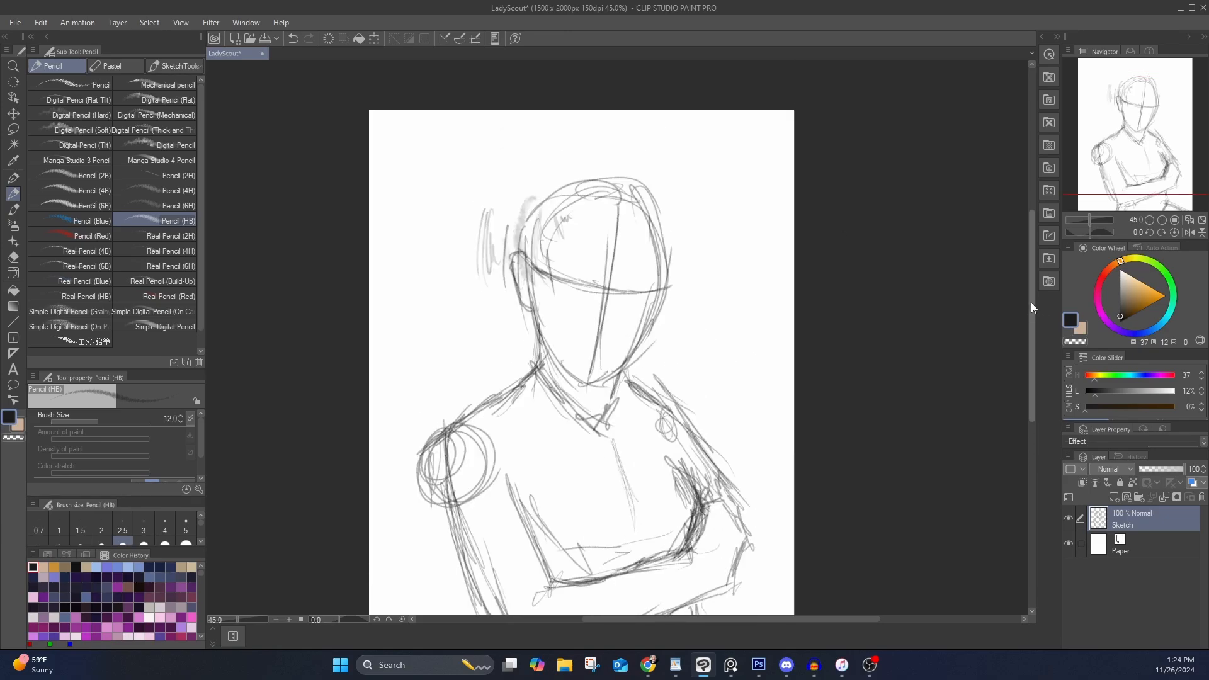
Darken the upper edge of the folded forearm up to where it tucks into the far arm
{"action": "left_click_drag", "start_coordinate": [1033, 302], "coordinate": [1033, 333]}
{"action": "left_click_drag", "start_coordinate": [693, 450], "coordinate": [625, 498]}
{"action": "mouse_move", "coordinate": [638, 483]}
{"action": "left_mouse_down"}
{"action": "mouse_move", "coordinate": [529, 523]}
{"action": "mouse_move", "coordinate": [699, 456]}
{"action": "left_mouse_up"}
{"action": "left_click_drag", "start_coordinate": [1032, 346], "coordinate": [1033, 362]}
{"action": "left_click_drag", "start_coordinate": [709, 431], "coordinate": [702, 398]}
{"action": "left_click_drag", "start_coordinate": [741, 350], "coordinate": [712, 430]}
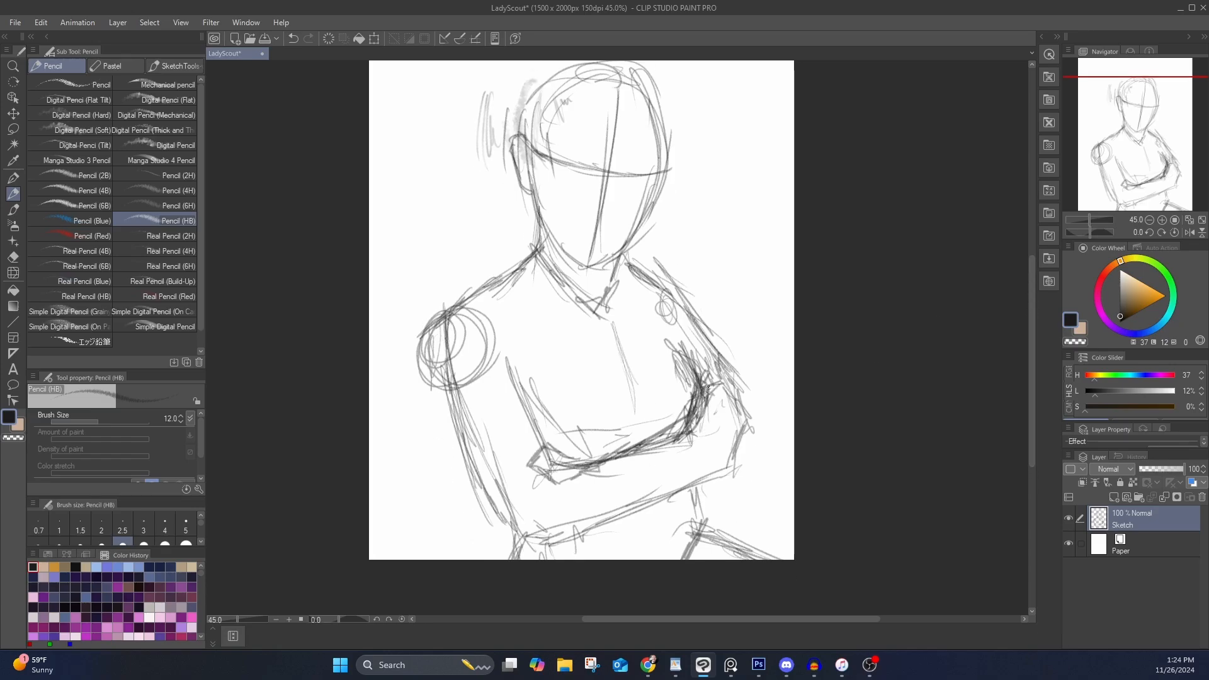
Build up the outer contour of the far elbow with overlapping strokes
{"action": "left_click_drag", "start_coordinate": [708, 387], "coordinate": [756, 441]}
{"action": "left_click_drag", "start_coordinate": [750, 403], "coordinate": [733, 462]}
{"action": "left_click_drag", "start_coordinate": [755, 423], "coordinate": [734, 468]}
{"action": "left_click_drag", "start_coordinate": [715, 353], "coordinate": [759, 454]}
{"action": "left_click_drag", "start_coordinate": [743, 459], "coordinate": [719, 474]}
Rough in the shape tucked at the near elbow, rework the far arm fold and add crease strokes near the armpit and chest
{"action": "left_click_drag", "start_coordinate": [559, 454], "coordinate": [525, 497]}
{"action": "mouse_move", "coordinate": [526, 492]}
{"action": "left_mouse_down"}
{"action": "mouse_move", "coordinate": [592, 474]}
{"action": "mouse_move", "coordinate": [532, 494]}
{"action": "left_mouse_up"}
{"action": "left_click_drag", "start_coordinate": [545, 438], "coordinate": [520, 493]}
{"action": "left_click_drag", "start_coordinate": [690, 431], "coordinate": [721, 410]}
{"action": "left_click_drag", "start_coordinate": [716, 393], "coordinate": [690, 436]}
{"action": "left_click_drag", "start_coordinate": [514, 382], "coordinate": [490, 418]}
{"action": "left_click_drag", "start_coordinate": [559, 374], "coordinate": [548, 397]}
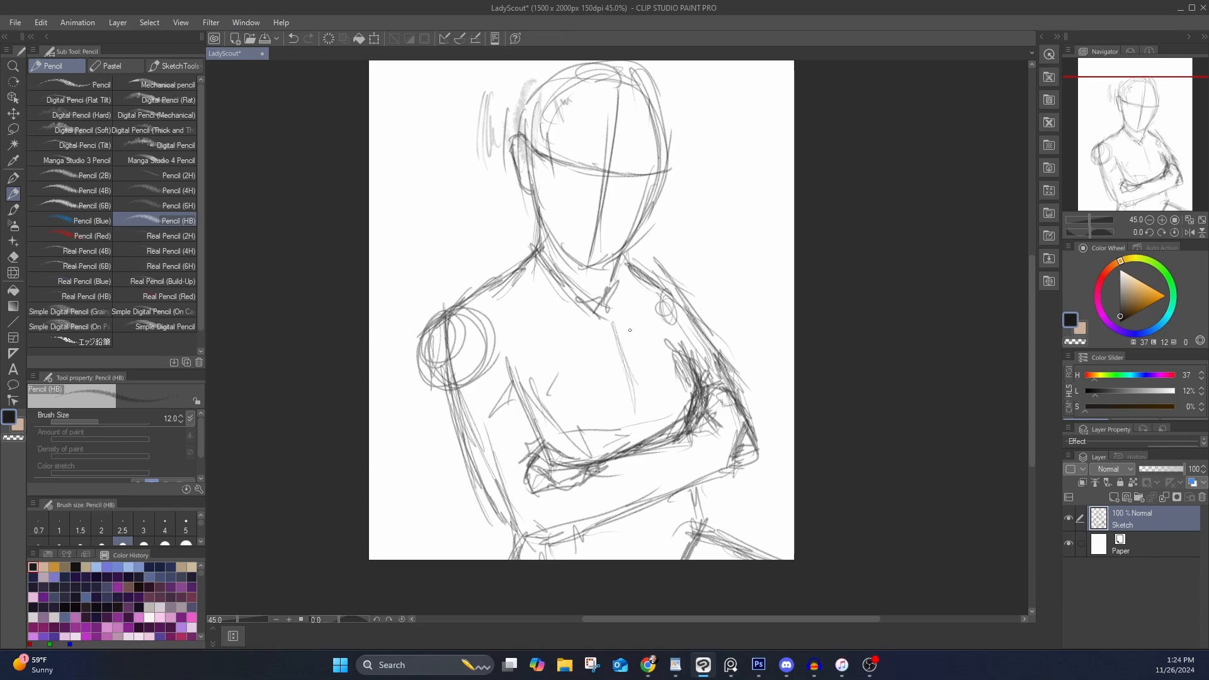
Sketch long wavy locks of hair falling from the far side of the head past the shoulder
{"action": "left_click_drag", "start_coordinate": [586, 208], "coordinate": [541, 347]}
{"action": "left_click_drag", "start_coordinate": [557, 265], "coordinate": [596, 218]}
{"action": "mouse_move", "coordinate": [595, 243]}
{"action": "left_mouse_down"}
{"action": "mouse_move", "coordinate": [566, 213]}
{"action": "mouse_move", "coordinate": [627, 343]}
{"action": "left_mouse_up"}
{"action": "mouse_move", "coordinate": [595, 255]}
{"action": "left_mouse_down"}
{"action": "mouse_move", "coordinate": [648, 364]}
{"action": "mouse_move", "coordinate": [678, 380]}
{"action": "left_mouse_up"}
{"action": "mouse_move", "coordinate": [623, 312]}
{"action": "left_mouse_down"}
{"action": "mouse_move", "coordinate": [637, 387]}
{"action": "mouse_move", "coordinate": [595, 427]}
{"action": "left_mouse_up"}
{"action": "left_click_drag", "start_coordinate": [620, 413], "coordinate": [690, 501]}
{"action": "mouse_move", "coordinate": [702, 486]}
{"action": "left_mouse_down"}
{"action": "mouse_move", "coordinate": [701, 515]}
{"action": "mouse_move", "coordinate": [649, 315]}
{"action": "left_mouse_up"}
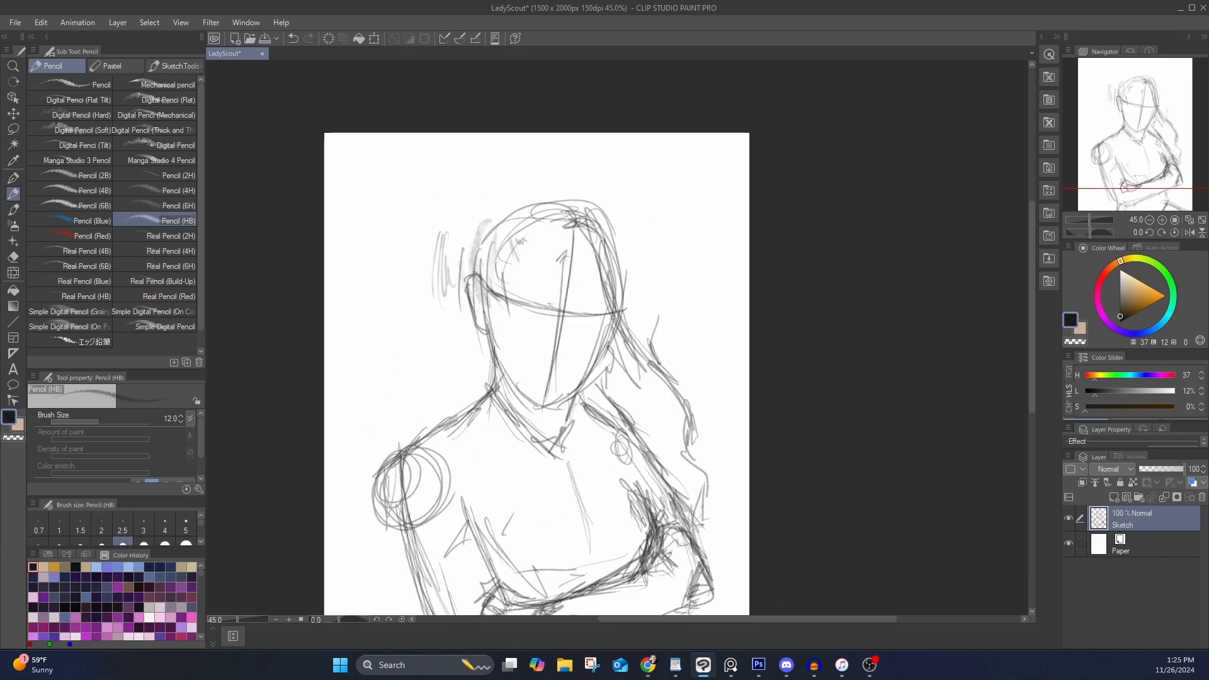
Outline the outer volume of the hair over the crown, down the far side and around the ear
{"action": "left_click_drag", "start_coordinate": [700, 373], "coordinate": [626, 259]}
{"action": "left_click_drag", "start_coordinate": [681, 337], "coordinate": [644, 239]}
{"action": "mouse_move", "coordinate": [655, 271]}
{"action": "left_mouse_down"}
{"action": "mouse_move", "coordinate": [625, 174]}
{"action": "mouse_move", "coordinate": [631, 198]}
{"action": "left_mouse_up"}
{"action": "left_click_drag", "start_coordinate": [614, 183], "coordinate": [599, 172]}
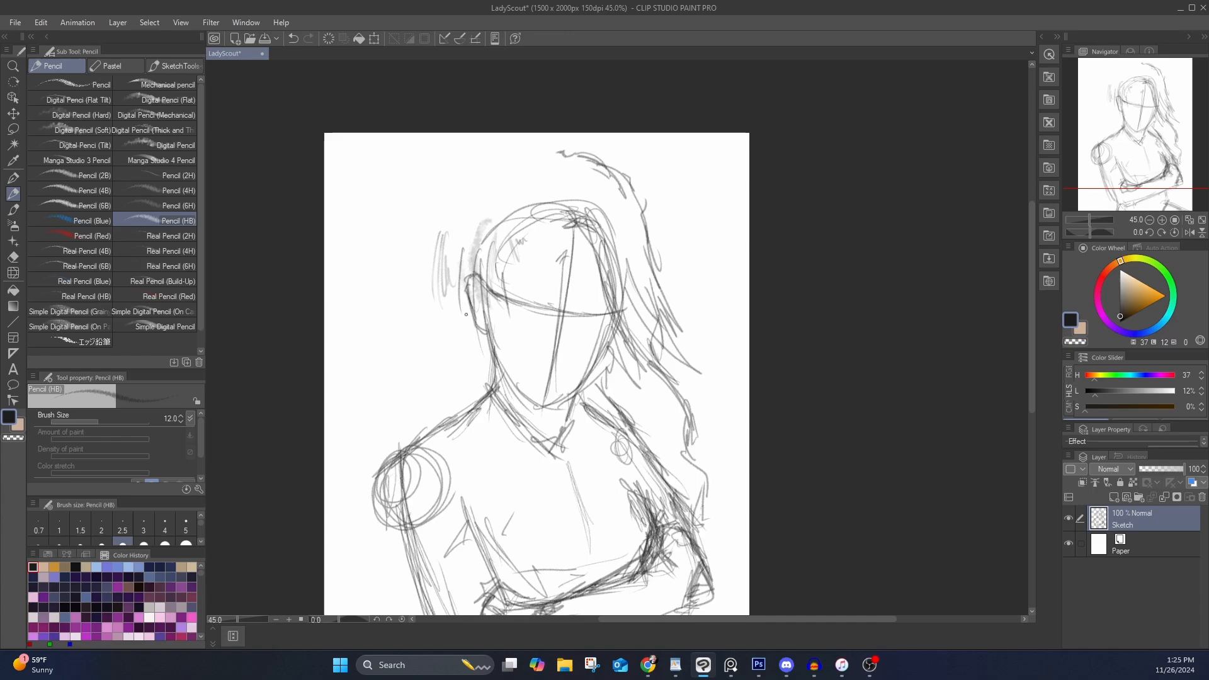
{"action": "left_click_drag", "start_coordinate": [466, 314], "coordinate": [480, 358]}
{"action": "left_click_drag", "start_coordinate": [468, 252], "coordinate": [456, 337]}
{"action": "left_click_drag", "start_coordinate": [471, 211], "coordinate": [443, 255]}
{"action": "left_click_drag", "start_coordinate": [451, 252], "coordinate": [526, 171]}
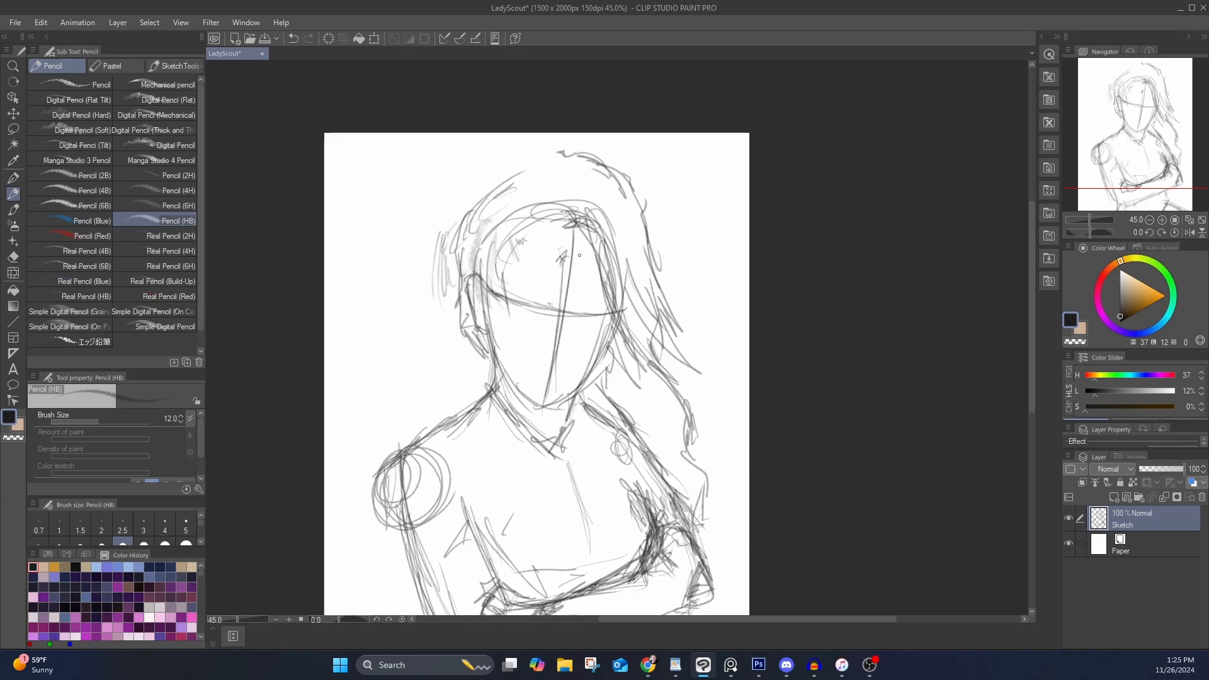
Sketch the hairline and the strands framing both sides of the forehead and face
{"action": "left_click_drag", "start_coordinate": [597, 256], "coordinate": [624, 336]}
{"action": "left_click_drag", "start_coordinate": [601, 296], "coordinate": [652, 371]}
{"action": "left_click_drag", "start_coordinate": [592, 250], "coordinate": [503, 335]}
{"action": "left_click_drag", "start_coordinate": [494, 277], "coordinate": [485, 337]}
{"action": "mouse_move", "coordinate": [532, 251]}
{"action": "left_mouse_down"}
{"action": "mouse_move", "coordinate": [504, 294]}
{"action": "mouse_move", "coordinate": [519, 269]}
{"action": "left_mouse_up"}
Strengthen the hair's outer contour over the crown and thicken the flowing locks beside the far shoulder
{"action": "left_click_drag", "start_coordinate": [468, 260], "coordinate": [514, 188]}
{"action": "mouse_move", "coordinate": [461, 227]}
{"action": "left_mouse_down"}
{"action": "mouse_move", "coordinate": [590, 164]}
{"action": "mouse_move", "coordinate": [679, 344]}
{"action": "left_mouse_up"}
{"action": "mouse_move", "coordinate": [648, 226]}
{"action": "left_mouse_down"}
{"action": "mouse_move", "coordinate": [662, 310]}
{"action": "mouse_move", "coordinate": [699, 390]}
{"action": "left_mouse_up"}
{"action": "mouse_move", "coordinate": [659, 350]}
{"action": "left_mouse_down"}
{"action": "mouse_move", "coordinate": [693, 438]}
{"action": "mouse_move", "coordinate": [667, 428]}
{"action": "left_mouse_up"}
{"action": "left_click_drag", "start_coordinate": [655, 366], "coordinate": [669, 438]}
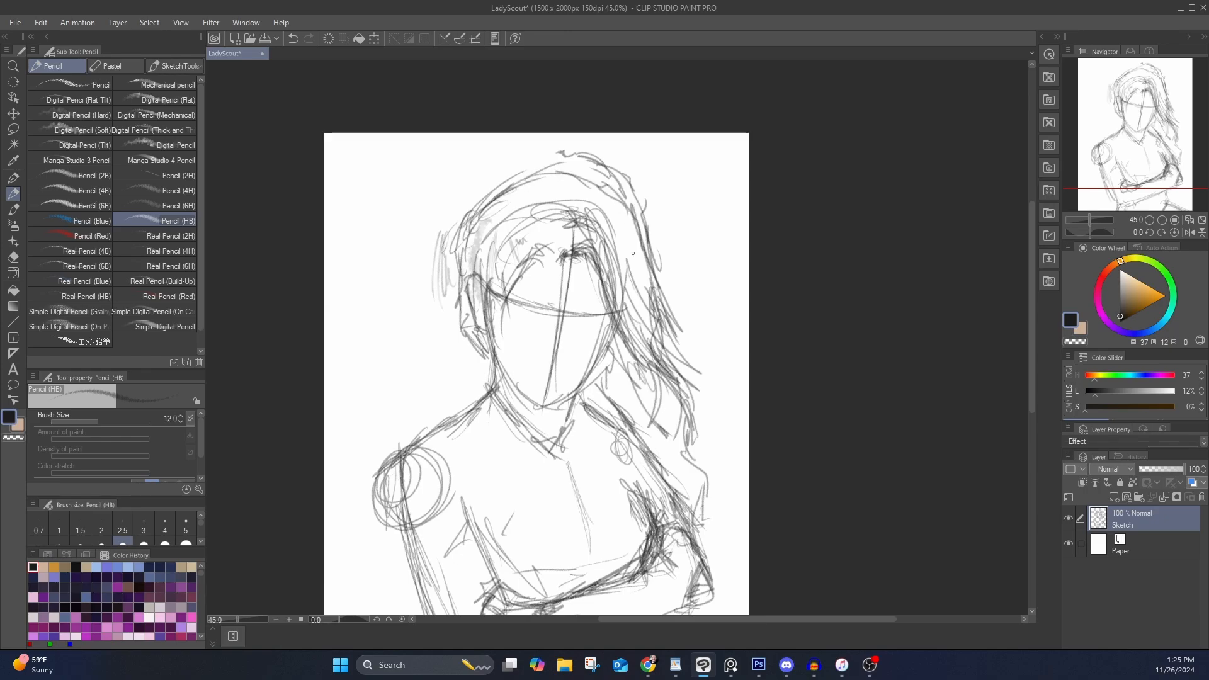
Lighten the stray outer hair lines and the pencil test marks beside the head with the Soft eraser
{"action": "key", "text": "e"}
{"action": "mouse_move", "coordinate": [649, 247]}
{"action": "left_mouse_down"}
{"action": "mouse_move", "coordinate": [626, 176]}
{"action": "mouse_move", "coordinate": [551, 163]}
{"action": "mouse_move", "coordinate": [442, 268]}
{"action": "left_mouse_up"}
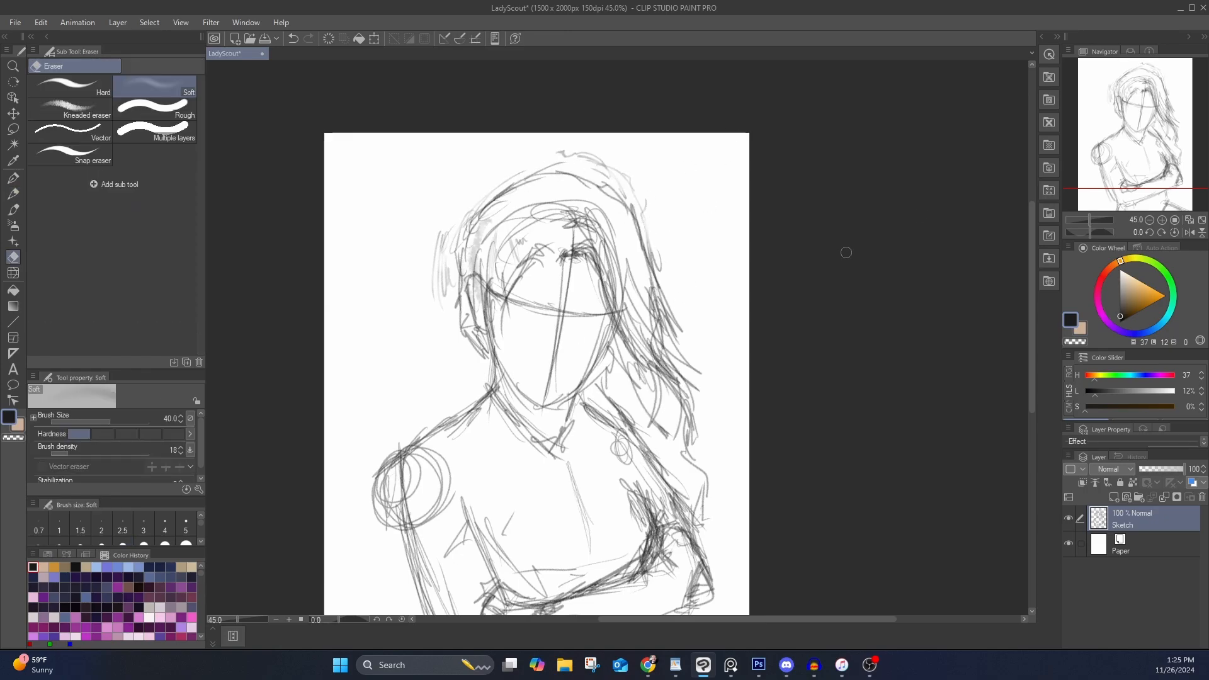
Sketch the eyes, nose, slightly smiling mouth and darker jaw line of the face with Pencil (HB)
{"action": "scroll", "coordinate": [756, 252], "scroll_direction": "down", "scroll_amount": 2}
{"action": "key", "text": "p"}
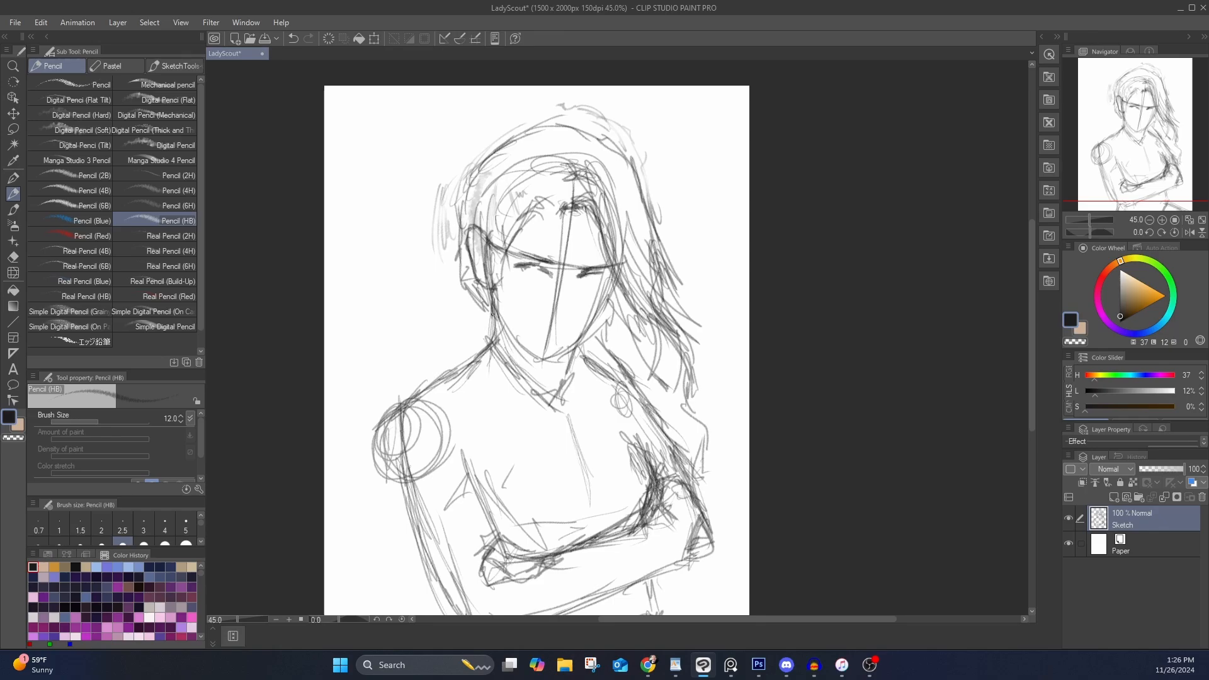
{"action": "left_click_drag", "start_coordinate": [481, 334], "coordinate": [497, 323]}
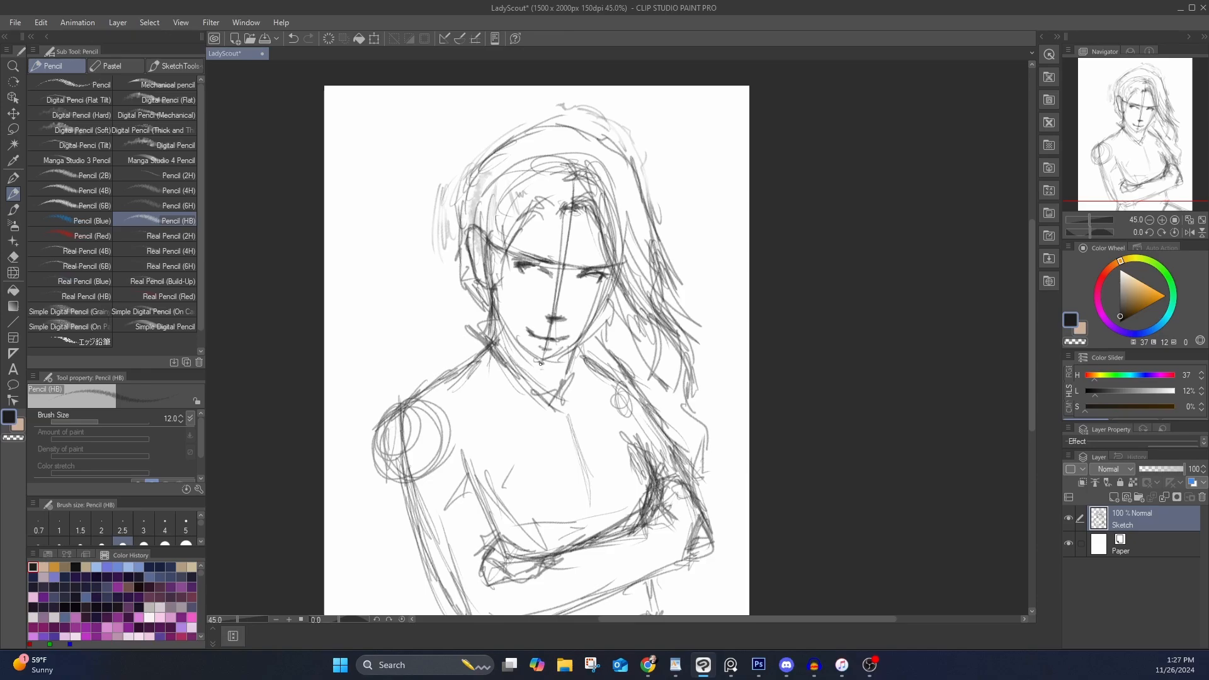
Darken the jaw and ear contours with Pencil (HB) and lighten the face's vertical guideline with the Soft eraser
{"action": "mouse_move", "coordinate": [540, 364]}
{"action": "left_mouse_down"}
{"action": "mouse_move", "coordinate": [563, 354]}
{"action": "mouse_move", "coordinate": [608, 282]}
{"action": "mouse_move", "coordinate": [611, 300]}
{"action": "left_mouse_up"}
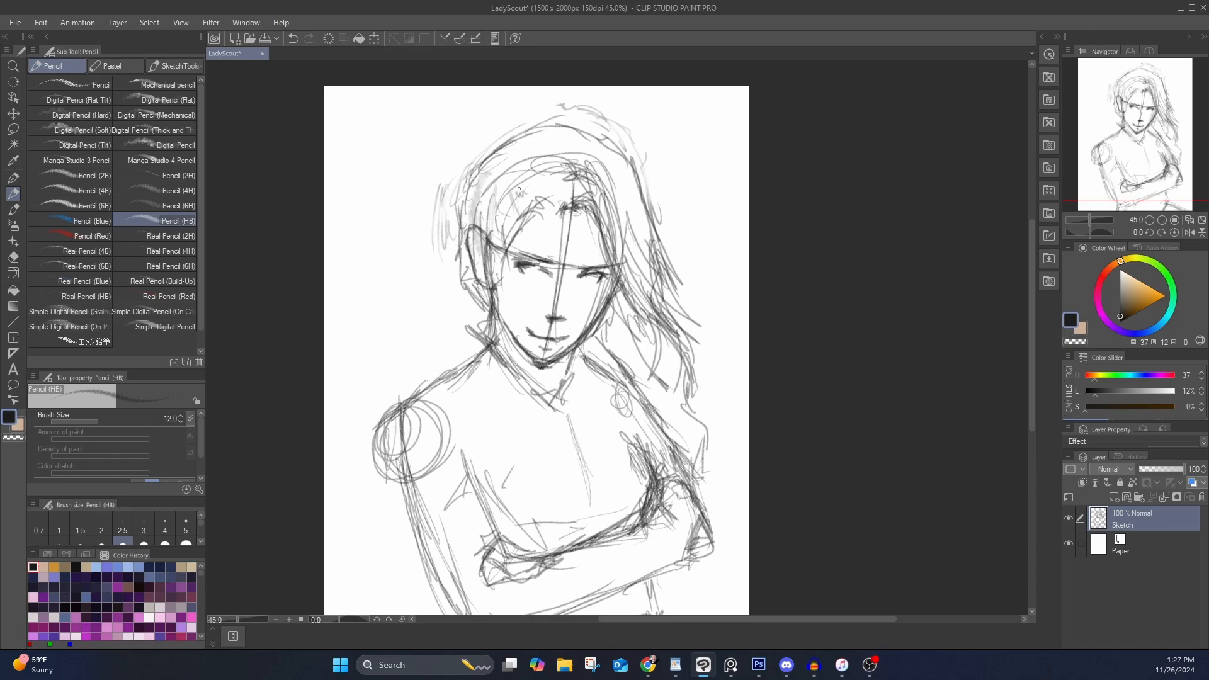
{"action": "left_click_drag", "start_coordinate": [490, 229], "coordinate": [470, 298]}
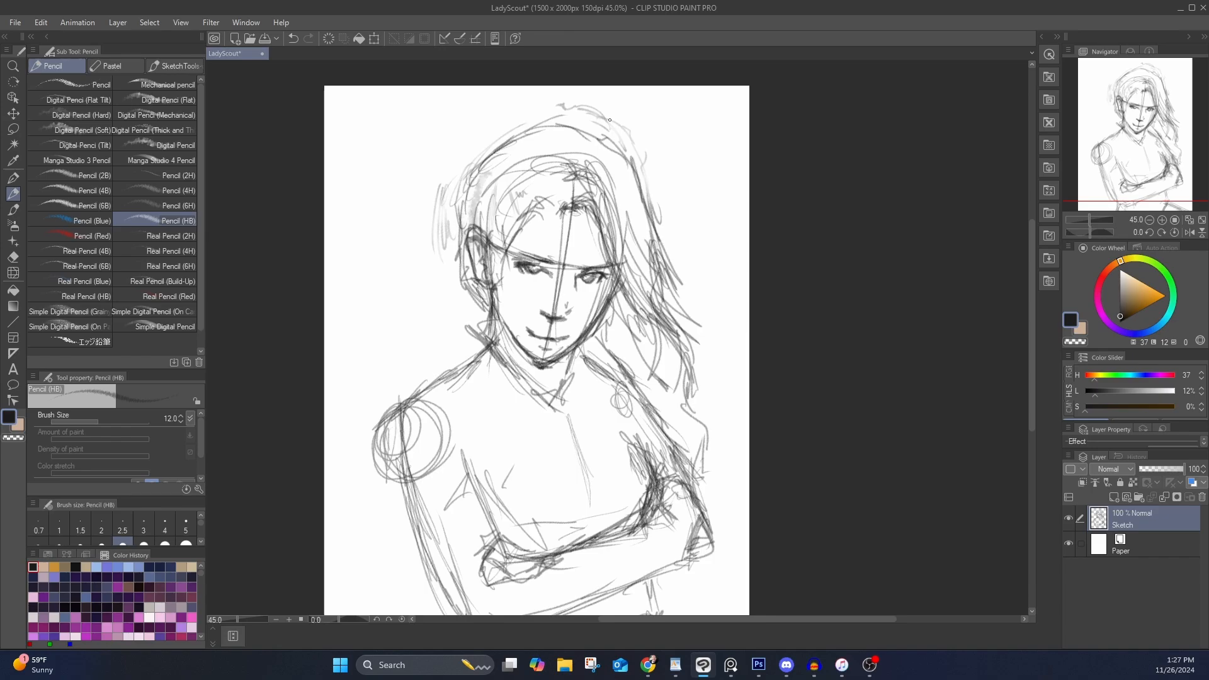
{"action": "key", "text": "e"}
{"action": "left_click_drag", "start_coordinate": [568, 269], "coordinate": [565, 216]}
{"action": "mouse_move", "coordinate": [540, 252]}
{"action": "left_mouse_down"}
{"action": "mouse_move", "coordinate": [512, 254]}
{"action": "mouse_move", "coordinate": [551, 292]}
{"action": "mouse_move", "coordinate": [547, 351]}
{"action": "left_mouse_up"}
Strengthen the hair contour and far-side locks with Pencil (HB) and lighten the far cheek and jaw edge with the Soft eraser
{"action": "key", "text": "p"}
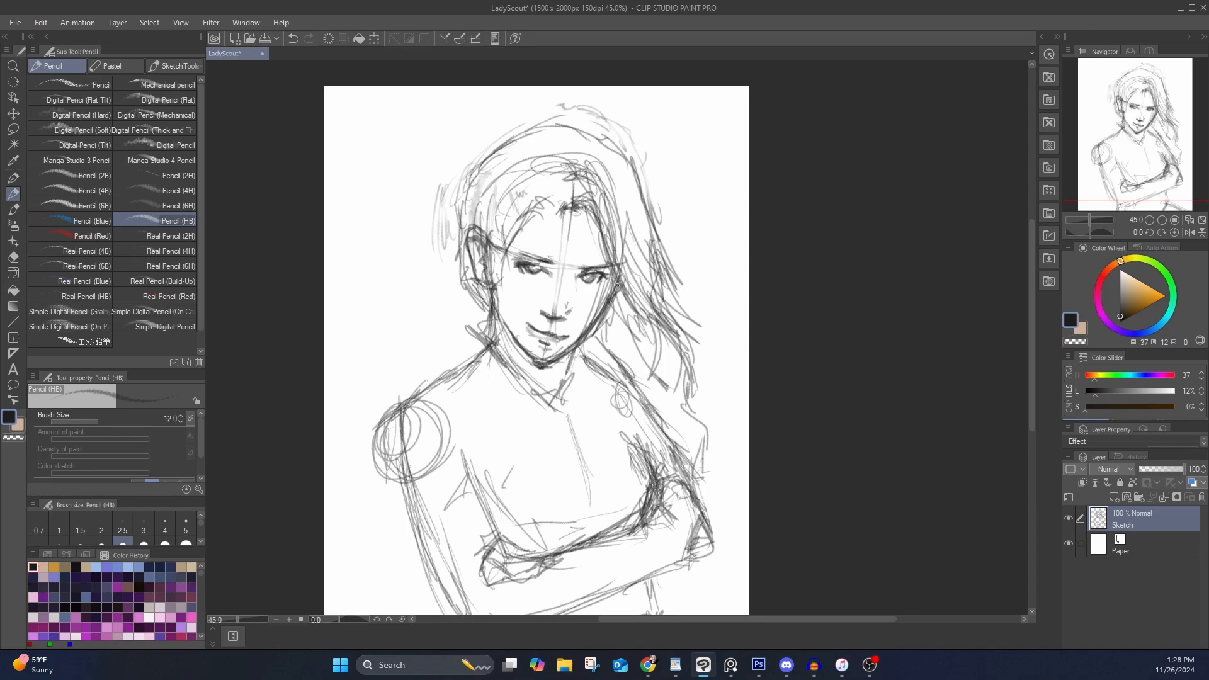
{"action": "left_click_drag", "start_coordinate": [616, 285], "coordinate": [696, 371]}
{"action": "left_click_drag", "start_coordinate": [655, 233], "coordinate": [699, 364]}
{"action": "mouse_move", "coordinate": [621, 151]}
{"action": "left_mouse_down"}
{"action": "mouse_move", "coordinate": [478, 171]}
{"action": "mouse_move", "coordinate": [461, 312]}
{"action": "left_mouse_up"}
{"action": "key", "text": "e"}
{"action": "left_click_drag", "start_coordinate": [611, 316], "coordinate": [572, 360]}
{"action": "left_click_drag", "start_coordinate": [581, 343], "coordinate": [612, 307]}
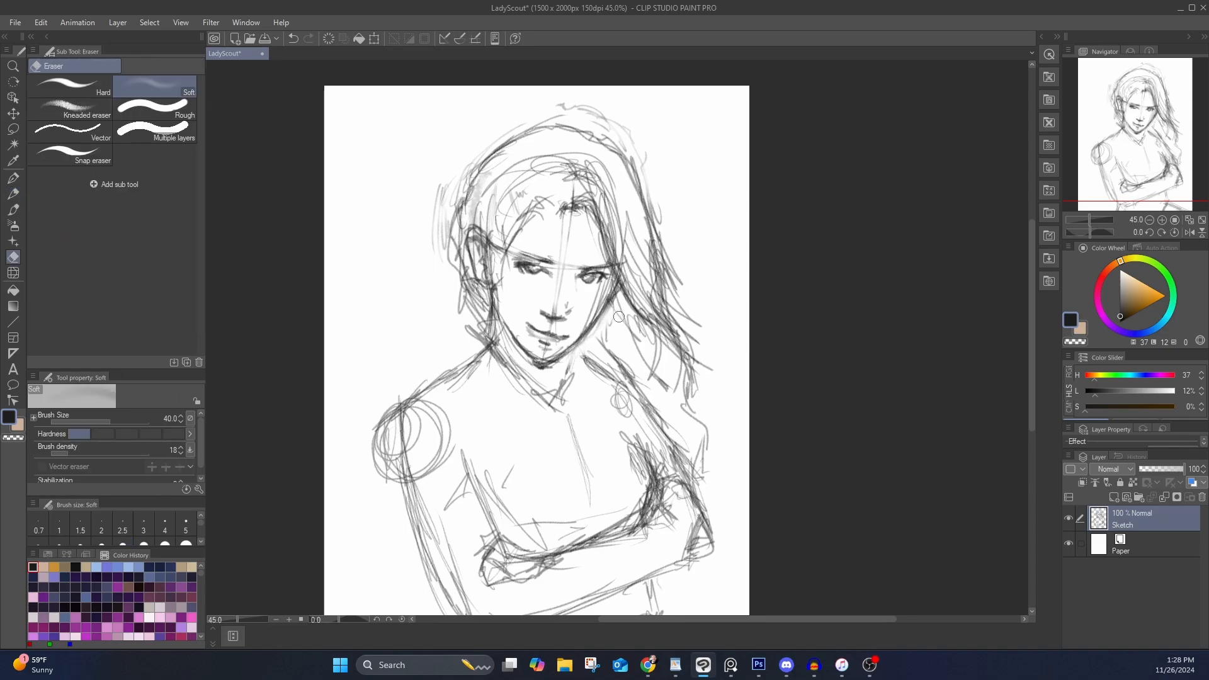
Sketch a high open collar around the neck and the upper folds of a cape across the near shoulder and chest
{"action": "key", "text": "p"}
{"action": "left_click_drag", "start_coordinate": [545, 380], "coordinate": [571, 416]}
{"action": "mouse_move", "coordinate": [562, 386]}
{"action": "left_mouse_down"}
{"action": "mouse_move", "coordinate": [529, 393]}
{"action": "mouse_move", "coordinate": [488, 356]}
{"action": "left_mouse_up"}
{"action": "left_click_drag", "start_coordinate": [505, 365], "coordinate": [443, 321]}
{"action": "mouse_move", "coordinate": [451, 317]}
{"action": "left_mouse_down"}
{"action": "mouse_move", "coordinate": [427, 386]}
{"action": "mouse_move", "coordinate": [562, 420]}
{"action": "left_mouse_up"}
{"action": "mouse_move", "coordinate": [425, 372]}
{"action": "left_mouse_down"}
{"action": "mouse_move", "coordinate": [378, 419]}
{"action": "mouse_move", "coordinate": [369, 468]}
{"action": "mouse_move", "coordinate": [382, 519]}
{"action": "mouse_move", "coordinate": [425, 461]}
{"action": "mouse_move", "coordinate": [587, 427]}
{"action": "mouse_move", "coordinate": [575, 413]}
{"action": "left_mouse_up"}
{"action": "mouse_move", "coordinate": [578, 398]}
{"action": "left_mouse_down"}
{"action": "mouse_move", "coordinate": [603, 343]}
{"action": "mouse_move", "coordinate": [584, 394]}
{"action": "left_mouse_up"}
{"action": "left_click_drag", "start_coordinate": [599, 332], "coordinate": [558, 388]}
{"action": "left_click_drag", "start_coordinate": [586, 351], "coordinate": [560, 398]}
{"action": "left_click_drag", "start_coordinate": [631, 347], "coordinate": [608, 381]}
{"action": "left_click_drag", "start_coordinate": [603, 370], "coordinate": [625, 377]}
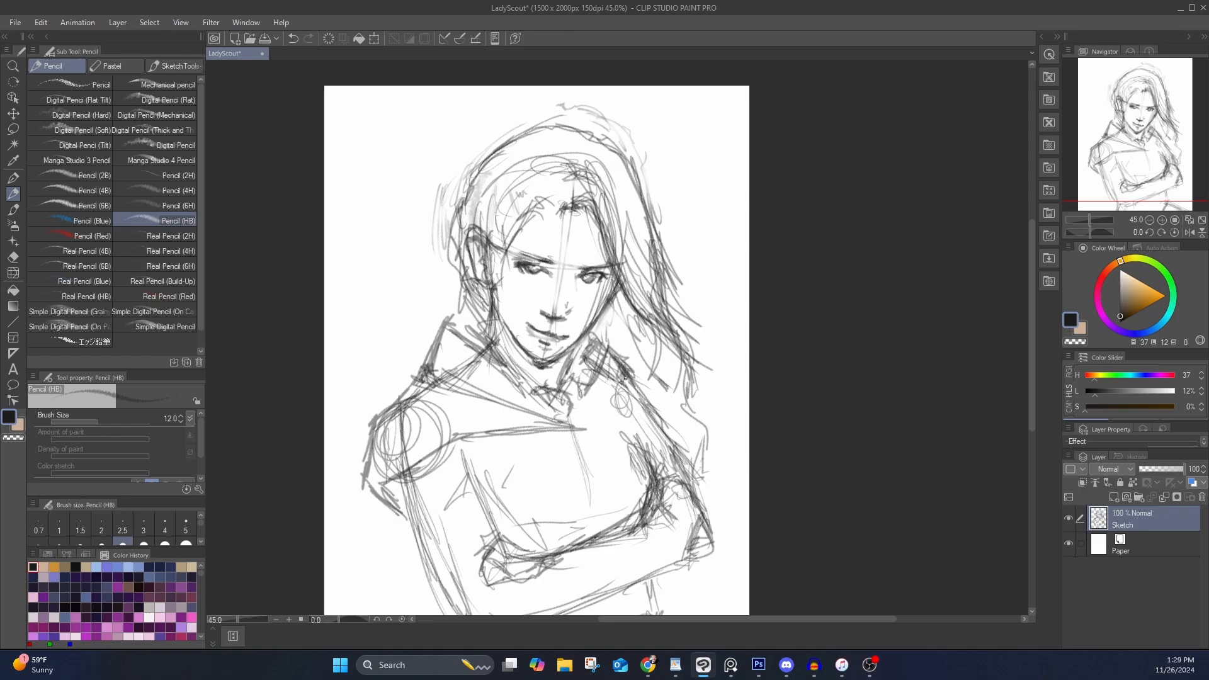
Sketch the cape's slanted lower edge across the chest, its hanging near side and the far shoulder and arm contour
{"action": "left_click_drag", "start_coordinate": [566, 453], "coordinate": [623, 423]}
{"action": "left_click_drag", "start_coordinate": [406, 552], "coordinate": [574, 450]}
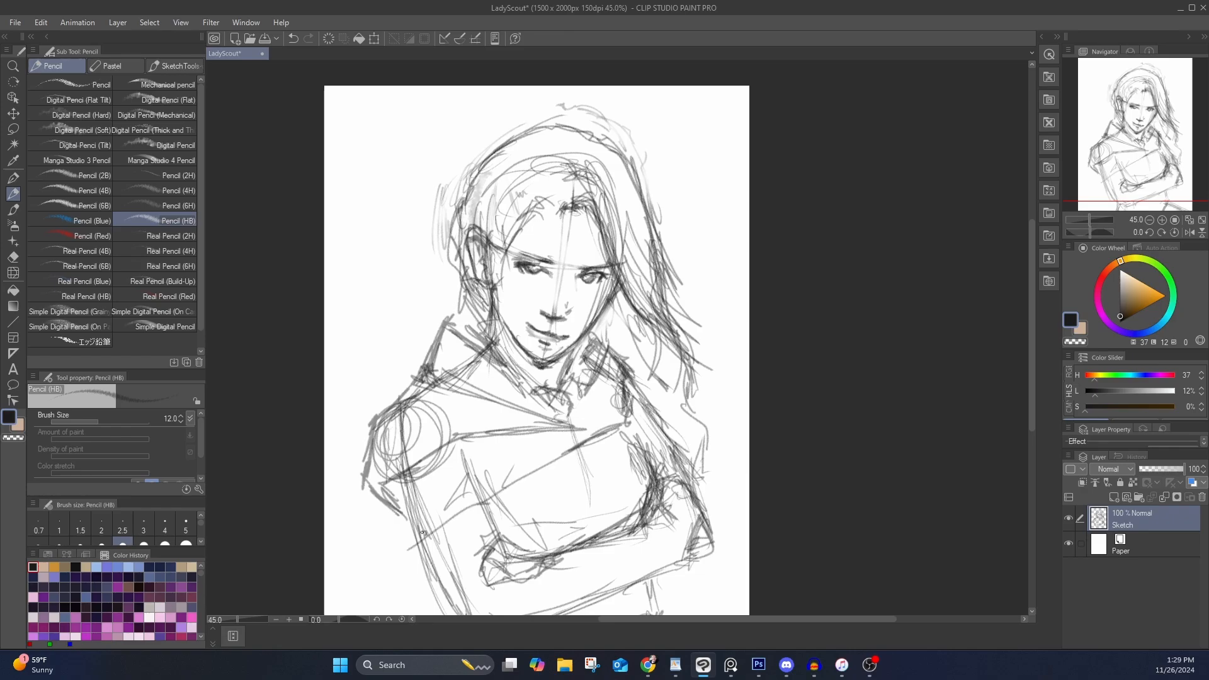
{"action": "left_click_drag", "start_coordinate": [418, 472], "coordinate": [396, 567]}
{"action": "left_click_drag", "start_coordinate": [469, 512], "coordinate": [631, 423]}
{"action": "mouse_move", "coordinate": [627, 380]}
{"action": "left_mouse_down"}
{"action": "mouse_move", "coordinate": [648, 429]}
{"action": "mouse_move", "coordinate": [653, 420]}
{"action": "left_mouse_up"}
{"action": "left_click_drag", "start_coordinate": [646, 407], "coordinate": [704, 514]}
{"action": "mouse_move", "coordinate": [662, 438]}
{"action": "left_mouse_down"}
{"action": "mouse_move", "coordinate": [652, 513]}
{"action": "mouse_move", "coordinate": [708, 560]}
{"action": "left_mouse_up"}
Lighten the crossed forearms, hand and far elbow with the Soft eraser
{"action": "key", "text": "e"}
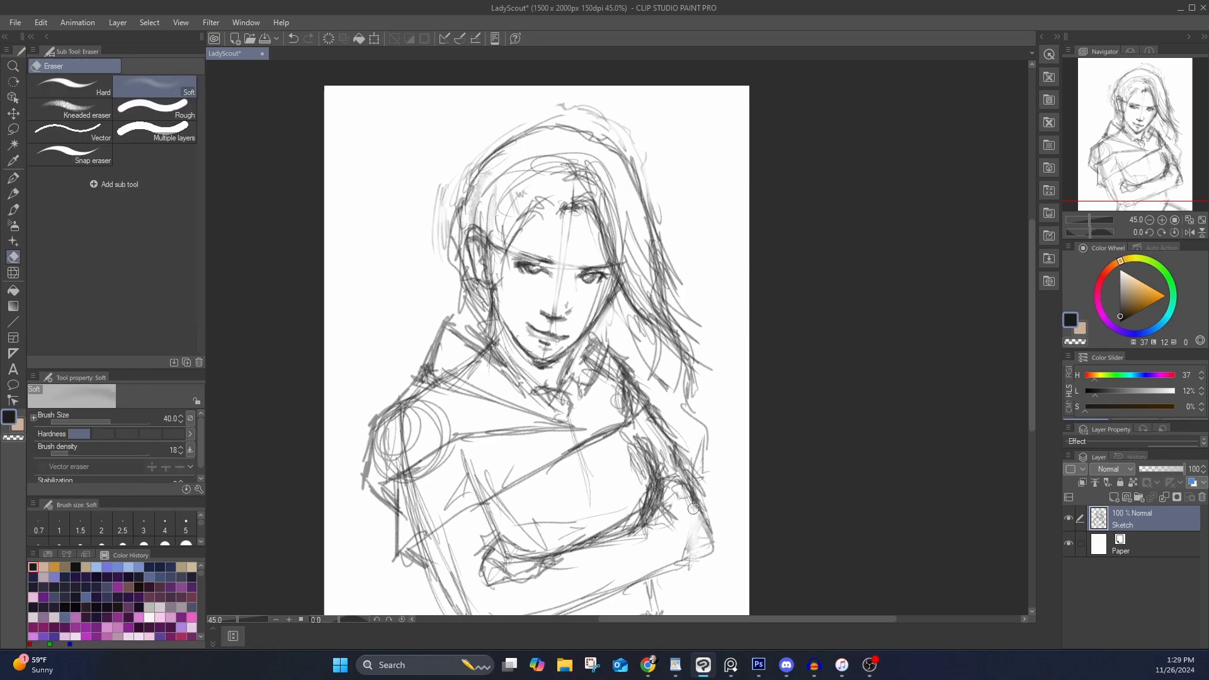
{"action": "left_click_drag", "start_coordinate": [709, 493], "coordinate": [691, 570]}
{"action": "mouse_move", "coordinate": [682, 565]}
{"action": "left_mouse_down"}
{"action": "mouse_move", "coordinate": [603, 594]}
{"action": "mouse_move", "coordinate": [628, 495]}
{"action": "left_mouse_up"}
{"action": "mouse_move", "coordinate": [669, 482]}
{"action": "left_mouse_down"}
{"action": "mouse_move", "coordinate": [536, 527]}
{"action": "mouse_move", "coordinate": [479, 529]}
{"action": "left_mouse_up"}
{"action": "mouse_move", "coordinate": [539, 545]}
{"action": "left_mouse_down"}
{"action": "mouse_move", "coordinate": [490, 517]}
{"action": "mouse_move", "coordinate": [465, 474]}
{"action": "left_mouse_up"}
{"action": "left_click_drag", "start_coordinate": [498, 530], "coordinate": [491, 553]}
{"action": "mouse_move", "coordinate": [676, 518]}
{"action": "left_mouse_down"}
{"action": "mouse_move", "coordinate": [666, 549]}
{"action": "mouse_move", "coordinate": [675, 484]}
{"action": "left_mouse_up"}
{"action": "mouse_move", "coordinate": [692, 534]}
{"action": "left_mouse_down"}
{"action": "mouse_move", "coordinate": [738, 551]}
{"action": "mouse_move", "coordinate": [718, 536]}
{"action": "left_mouse_up"}
{"action": "left_click_drag", "start_coordinate": [695, 466], "coordinate": [731, 428]}
{"action": "left_click_drag", "start_coordinate": [679, 500], "coordinate": [674, 472]}
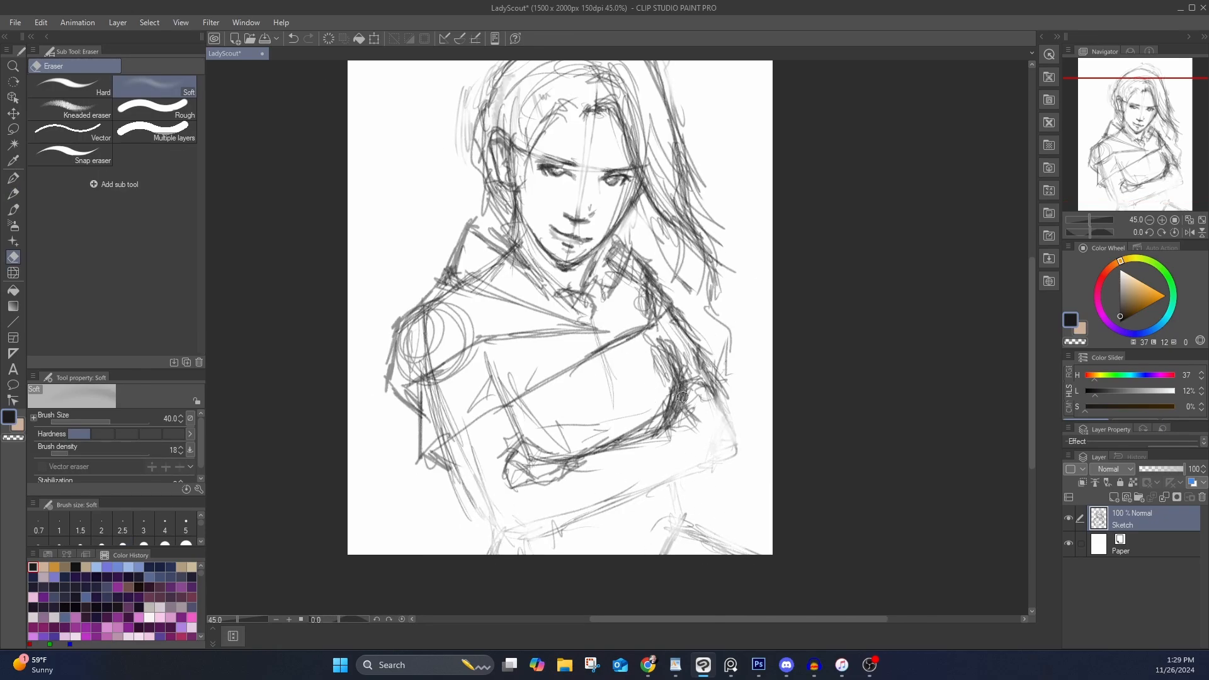
Redraw the upper crossed forearm and its tucked hand with Pencil (HB)
{"action": "key", "text": "p"}
{"action": "left_click_drag", "start_coordinate": [665, 419], "coordinate": [527, 465]}
{"action": "left_click_drag", "start_coordinate": [529, 453], "coordinate": [500, 477]}
{"action": "mouse_move", "coordinate": [504, 472]}
{"action": "left_mouse_down"}
{"action": "mouse_move", "coordinate": [513, 507]}
{"action": "mouse_move", "coordinate": [554, 482]}
{"action": "left_mouse_up"}
{"action": "mouse_move", "coordinate": [547, 485]}
{"action": "left_mouse_down"}
{"action": "mouse_move", "coordinate": [585, 495]}
{"action": "mouse_move", "coordinate": [624, 479]}
{"action": "left_mouse_up"}
{"action": "left_click_drag", "start_coordinate": [591, 486], "coordinate": [701, 435]}
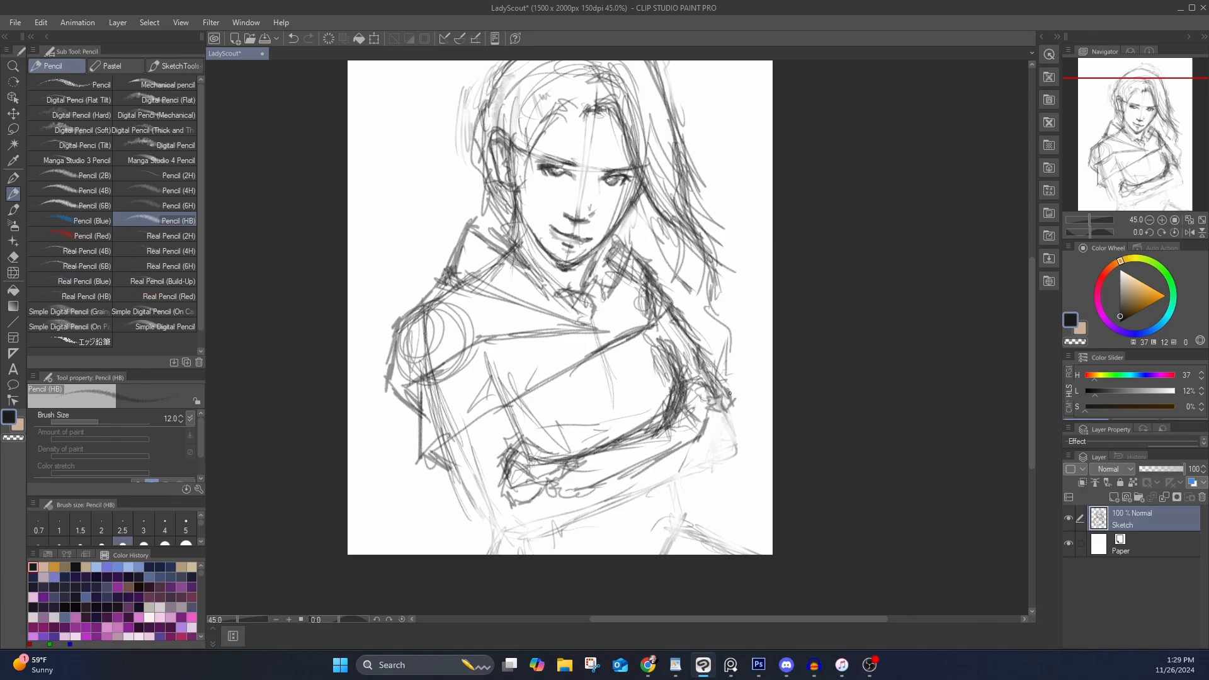
Sketch the far elbow, the underside of the lower forearm and the near sleeve's contour and folds
{"action": "mouse_move", "coordinate": [730, 393]}
{"action": "left_mouse_down"}
{"action": "mouse_move", "coordinate": [753, 403]}
{"action": "mouse_move", "coordinate": [760, 471]}
{"action": "mouse_move", "coordinate": [595, 554]}
{"action": "left_mouse_up"}
{"action": "left_click_drag", "start_coordinate": [671, 513], "coordinate": [616, 546]}
{"action": "left_click_drag", "start_coordinate": [645, 532], "coordinate": [602, 555]}
{"action": "mouse_move", "coordinate": [508, 554]}
{"action": "left_mouse_down"}
{"action": "mouse_move", "coordinate": [451, 448]}
{"action": "mouse_move", "coordinate": [493, 534]}
{"action": "left_mouse_up"}
{"action": "left_click_drag", "start_coordinate": [548, 493], "coordinate": [553, 529]}
{"action": "left_click_drag", "start_coordinate": [538, 496], "coordinate": [527, 549]}
{"action": "mouse_move", "coordinate": [505, 472]}
{"action": "left_mouse_down"}
{"action": "mouse_move", "coordinate": [479, 513]}
{"action": "mouse_move", "coordinate": [512, 440]}
{"action": "left_mouse_up"}
{"action": "left_click_drag", "start_coordinate": [449, 463], "coordinate": [523, 415]}
{"action": "left_click_drag", "start_coordinate": [454, 429], "coordinate": [522, 415]}
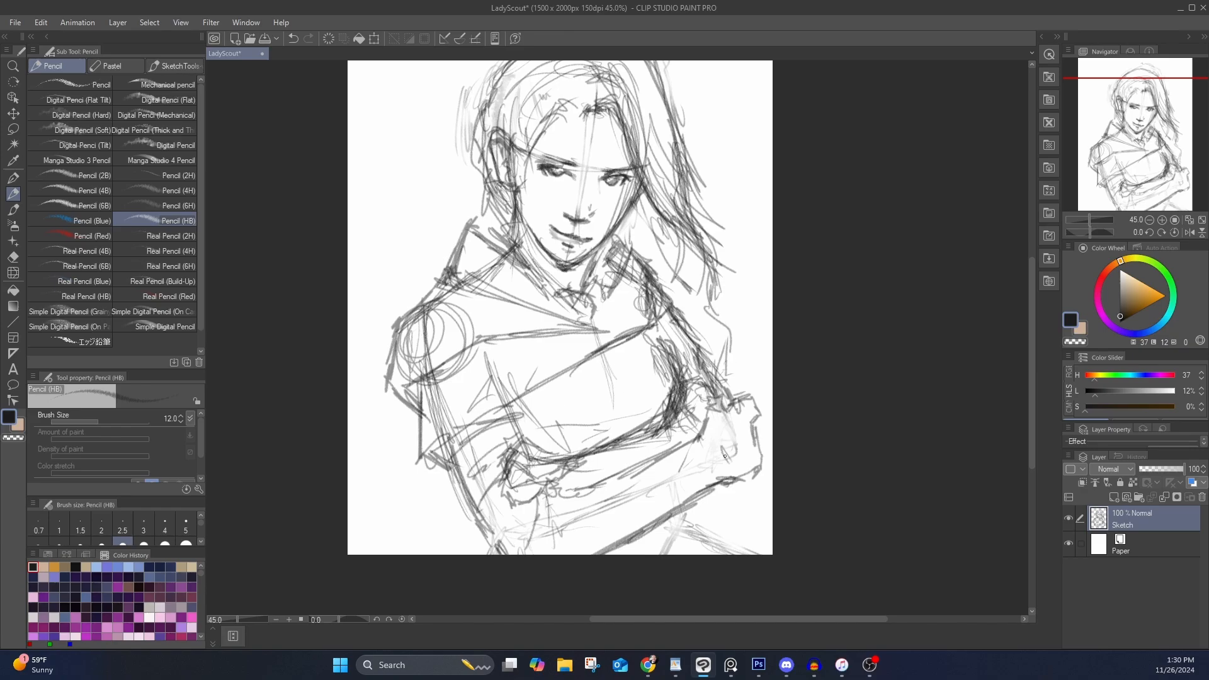
Add wrinkles and cuff details to the crossed forearms, the far elbow and the tucked hand
{"action": "left_click_drag", "start_coordinate": [720, 415], "coordinate": [733, 470]}
{"action": "mouse_move", "coordinate": [733, 414]}
{"action": "left_mouse_down"}
{"action": "mouse_move", "coordinate": [742, 464]}
{"action": "mouse_move", "coordinate": [721, 479]}
{"action": "left_mouse_up"}
{"action": "left_click_drag", "start_coordinate": [679, 450], "coordinate": [691, 497]}
{"action": "left_click_drag", "start_coordinate": [613, 448], "coordinate": [655, 466]}
{"action": "left_click_drag", "start_coordinate": [676, 402], "coordinate": [703, 440]}
{"action": "mouse_move", "coordinate": [618, 455]}
{"action": "left_mouse_down"}
{"action": "mouse_move", "coordinate": [634, 461]}
{"action": "mouse_move", "coordinate": [597, 469]}
{"action": "left_mouse_up"}
{"action": "left_click_drag", "start_coordinate": [609, 434], "coordinate": [508, 477]}
{"action": "left_click_drag", "start_coordinate": [549, 469], "coordinate": [508, 494]}
Darken the underside of the lower forearm and sketch the waist and trailing lines beside it
{"action": "left_click_drag", "start_coordinate": [738, 459], "coordinate": [695, 505]}
{"action": "mouse_move", "coordinate": [717, 487]}
{"action": "left_mouse_down"}
{"action": "mouse_move", "coordinate": [721, 529]}
{"action": "mouse_move", "coordinate": [697, 554]}
{"action": "mouse_move", "coordinate": [645, 554]}
{"action": "left_mouse_up"}
{"action": "left_click_drag", "start_coordinate": [717, 517], "coordinate": [702, 554]}
{"action": "left_click_drag", "start_coordinate": [772, 526], "coordinate": [717, 534]}
{"action": "mouse_move", "coordinate": [773, 518]}
{"action": "left_mouse_down"}
{"action": "mouse_move", "coordinate": [641, 538]}
{"action": "mouse_move", "coordinate": [664, 536]}
{"action": "left_mouse_up"}
Darken the cape's slanted lower hem from the near arm up to the far shoulder
{"action": "mouse_move", "coordinate": [451, 462]}
{"action": "left_mouse_down"}
{"action": "mouse_move", "coordinate": [498, 554]}
{"action": "mouse_move", "coordinate": [468, 489]}
{"action": "left_mouse_up"}
{"action": "mouse_move", "coordinate": [423, 448]}
{"action": "left_mouse_down"}
{"action": "mouse_move", "coordinate": [462, 483]}
{"action": "mouse_move", "coordinate": [462, 420]}
{"action": "mouse_move", "coordinate": [549, 391]}
{"action": "left_mouse_up"}
{"action": "mouse_move", "coordinate": [553, 390]}
{"action": "left_mouse_down"}
{"action": "mouse_move", "coordinate": [514, 406]}
{"action": "mouse_move", "coordinate": [677, 317]}
{"action": "left_mouse_up"}
{"action": "mouse_move", "coordinate": [657, 319]}
{"action": "left_mouse_down"}
{"action": "mouse_move", "coordinate": [549, 385]}
{"action": "mouse_move", "coordinate": [618, 342]}
{"action": "left_mouse_up"}
Reinforce both sides of the high collar and shade its inner folds beside the neck
{"action": "left_click_drag", "start_coordinate": [467, 233], "coordinate": [507, 256]}
{"action": "mouse_move", "coordinate": [467, 227]}
{"action": "left_mouse_down"}
{"action": "mouse_move", "coordinate": [514, 260]}
{"action": "mouse_move", "coordinate": [511, 218]}
{"action": "left_mouse_up"}
{"action": "left_click_drag", "start_coordinate": [469, 225], "coordinate": [512, 216]}
{"action": "left_click_drag", "start_coordinate": [619, 227], "coordinate": [637, 257]}
{"action": "left_click_drag", "start_coordinate": [631, 249], "coordinate": [623, 281]}
{"action": "left_click_drag", "start_coordinate": [485, 223], "coordinate": [509, 246]}
{"action": "mouse_move", "coordinate": [480, 222]}
{"action": "left_mouse_down"}
{"action": "mouse_move", "coordinate": [512, 250]}
{"action": "mouse_move", "coordinate": [455, 313]}
{"action": "left_mouse_up"}
{"action": "left_click_drag", "start_coordinate": [436, 252], "coordinate": [463, 296]}
{"action": "mouse_move", "coordinate": [441, 265]}
{"action": "left_mouse_down"}
{"action": "mouse_move", "coordinate": [461, 296]}
{"action": "mouse_move", "coordinate": [424, 167]}
{"action": "mouse_move", "coordinate": [498, 113]}
{"action": "left_mouse_up"}
{"action": "left_click_drag", "start_coordinate": [600, 148], "coordinate": [615, 165]}
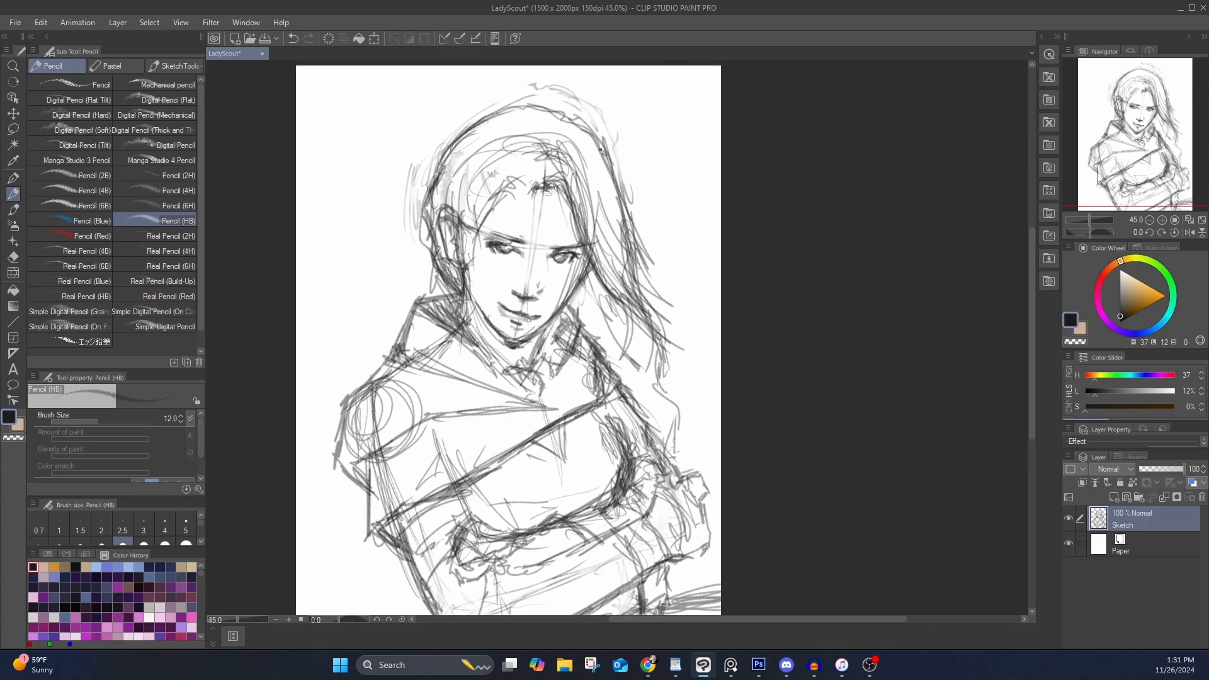
Darken the hair's far outer contour and add strands over the crown and beside the face
{"action": "left_click_drag", "start_coordinate": [597, 118], "coordinate": [616, 201]}
{"action": "left_click_drag", "start_coordinate": [609, 194], "coordinate": [667, 354]}
{"action": "mouse_move", "coordinate": [633, 272]}
{"action": "left_mouse_down"}
{"action": "mouse_move", "coordinate": [650, 312]}
{"action": "mouse_move", "coordinate": [585, 203]}
{"action": "left_mouse_up"}
{"action": "mouse_move", "coordinate": [614, 234]}
{"action": "left_mouse_down"}
{"action": "mouse_move", "coordinate": [590, 189]}
{"action": "mouse_move", "coordinate": [501, 121]}
{"action": "left_mouse_up"}
{"action": "left_click_drag", "start_coordinate": [638, 301], "coordinate": [620, 362]}
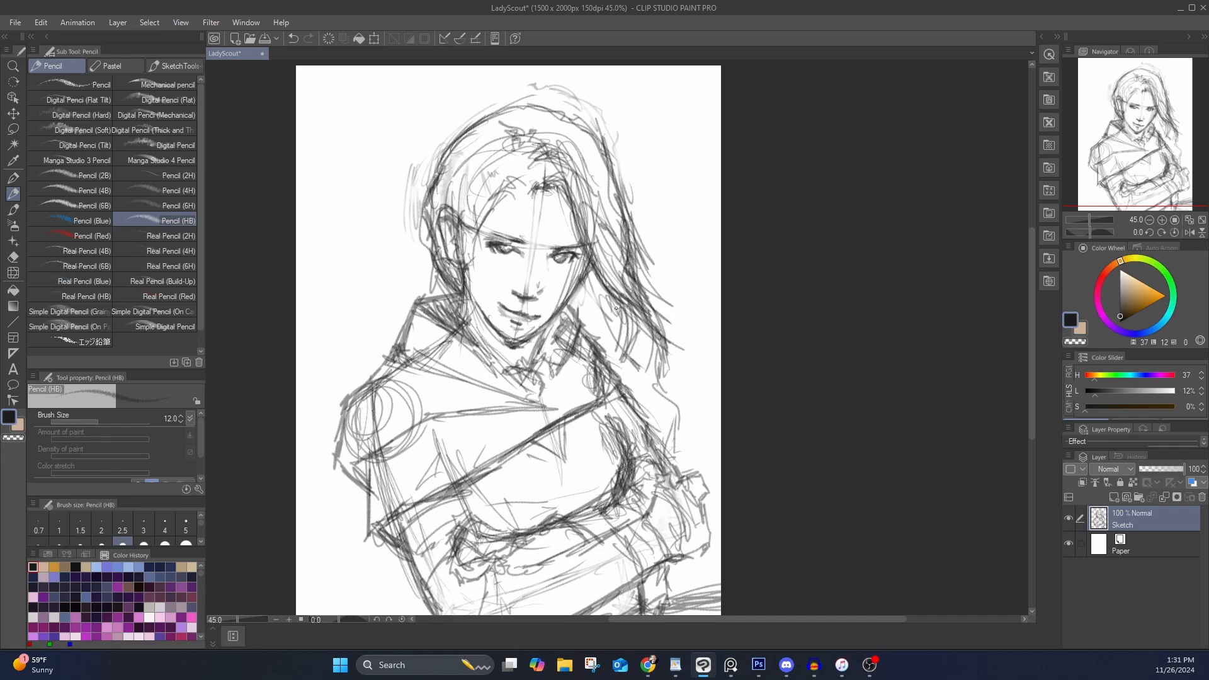
Sketch long wavy locks falling from the far cheek over the shoulder to the crossed arms
{"action": "left_click_drag", "start_coordinate": [598, 272], "coordinate": [618, 320]}
{"action": "mouse_move", "coordinate": [595, 293]}
{"action": "left_mouse_down"}
{"action": "mouse_move", "coordinate": [576, 340]}
{"action": "mouse_move", "coordinate": [675, 430]}
{"action": "mouse_move", "coordinate": [682, 472]}
{"action": "left_mouse_up"}
{"action": "mouse_move", "coordinate": [658, 353]}
{"action": "left_mouse_down"}
{"action": "mouse_move", "coordinate": [625, 403]}
{"action": "mouse_move", "coordinate": [673, 456]}
{"action": "left_mouse_up"}
{"action": "left_click_drag", "start_coordinate": [599, 279], "coordinate": [602, 297]}
{"action": "left_click_drag", "start_coordinate": [617, 246], "coordinate": [671, 322]}
{"action": "left_click_drag", "start_coordinate": [644, 218], "coordinate": [622, 315]}
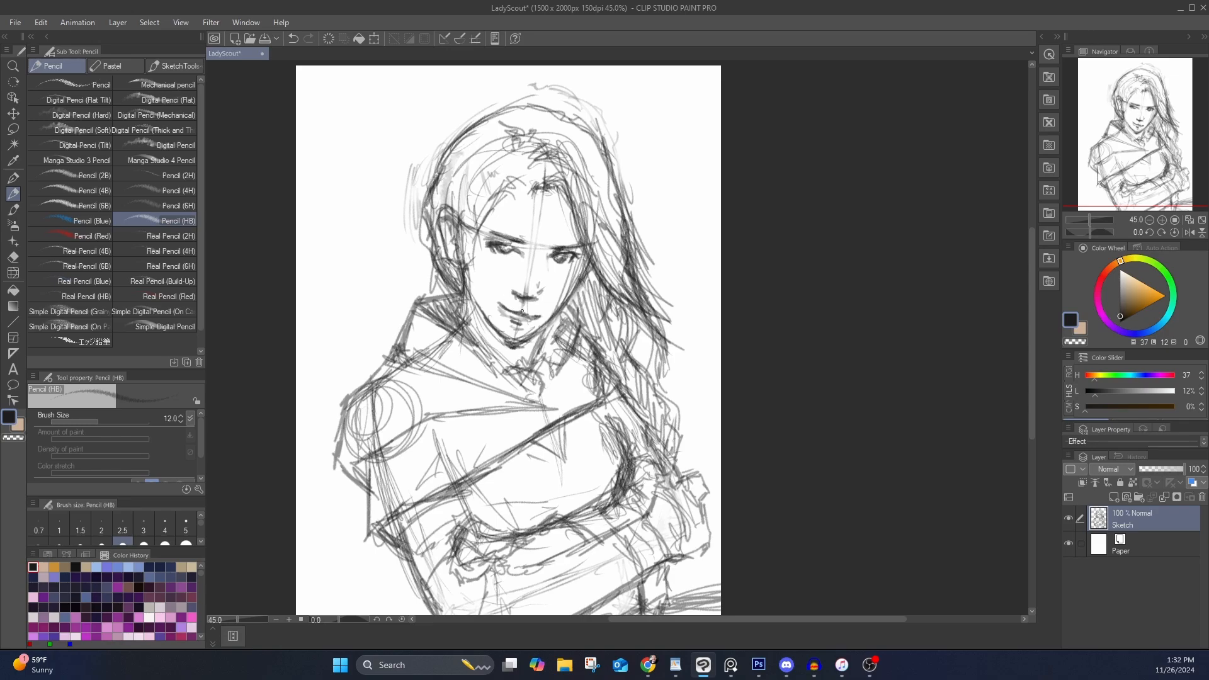
Add fabric folds across the chest and lighten the near shoulder's construction circles with the Soft eraser
{"action": "key", "text": "e"}
{"action": "key", "text": "p"}
{"action": "key", "text": "e"}
{"action": "key", "text": "p"}
{"action": "left_click_drag", "start_coordinate": [604, 417], "coordinate": [578, 436]}
{"action": "left_click_drag", "start_coordinate": [526, 458], "coordinate": [492, 468]}
{"action": "left_click_drag", "start_coordinate": [534, 437], "coordinate": [496, 452]}
{"action": "left_click_drag", "start_coordinate": [372, 413], "coordinate": [369, 432]}
{"action": "key", "text": "e"}
{"action": "mouse_move", "coordinate": [449, 342]}
{"action": "left_mouse_down"}
{"action": "mouse_move", "coordinate": [417, 362]}
{"action": "mouse_move", "coordinate": [363, 440]}
{"action": "mouse_move", "coordinate": [392, 473]}
{"action": "mouse_move", "coordinate": [356, 417]}
{"action": "mouse_move", "coordinate": [385, 430]}
{"action": "mouse_move", "coordinate": [375, 449]}
{"action": "left_mouse_up"}
{"action": "key", "text": "p"}
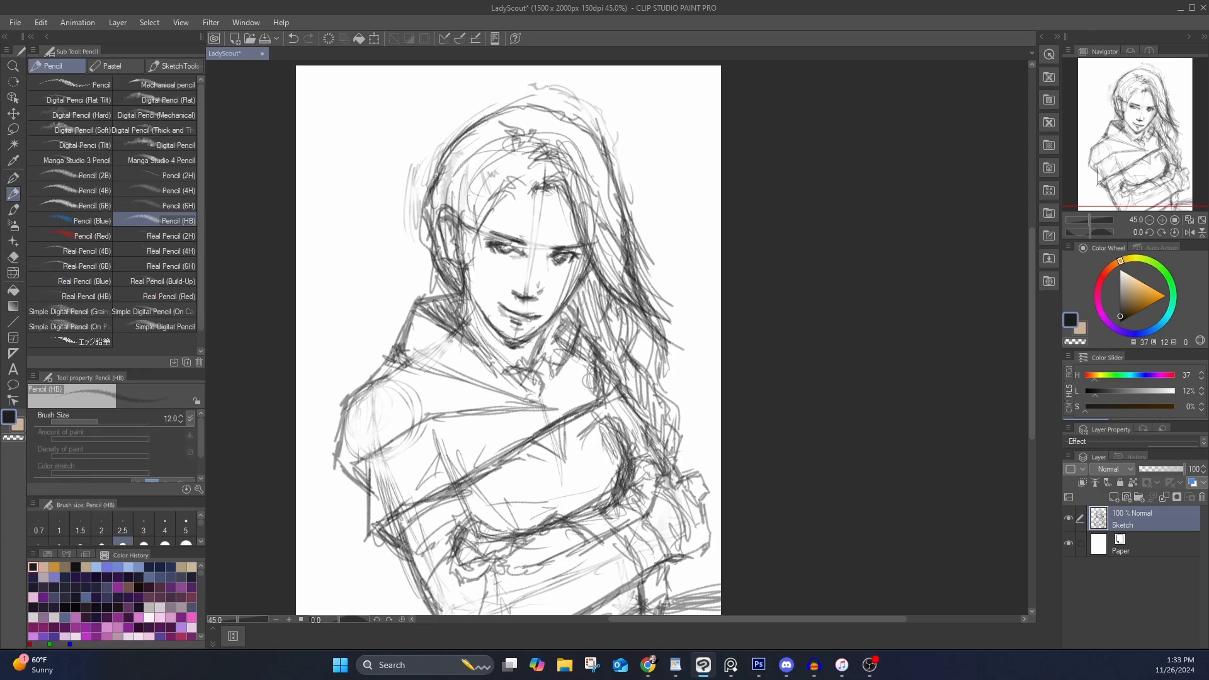
Shade the neck under the chin and darken the collar's front fold
{"action": "left_click_drag", "start_coordinate": [534, 385], "coordinate": [572, 318]}
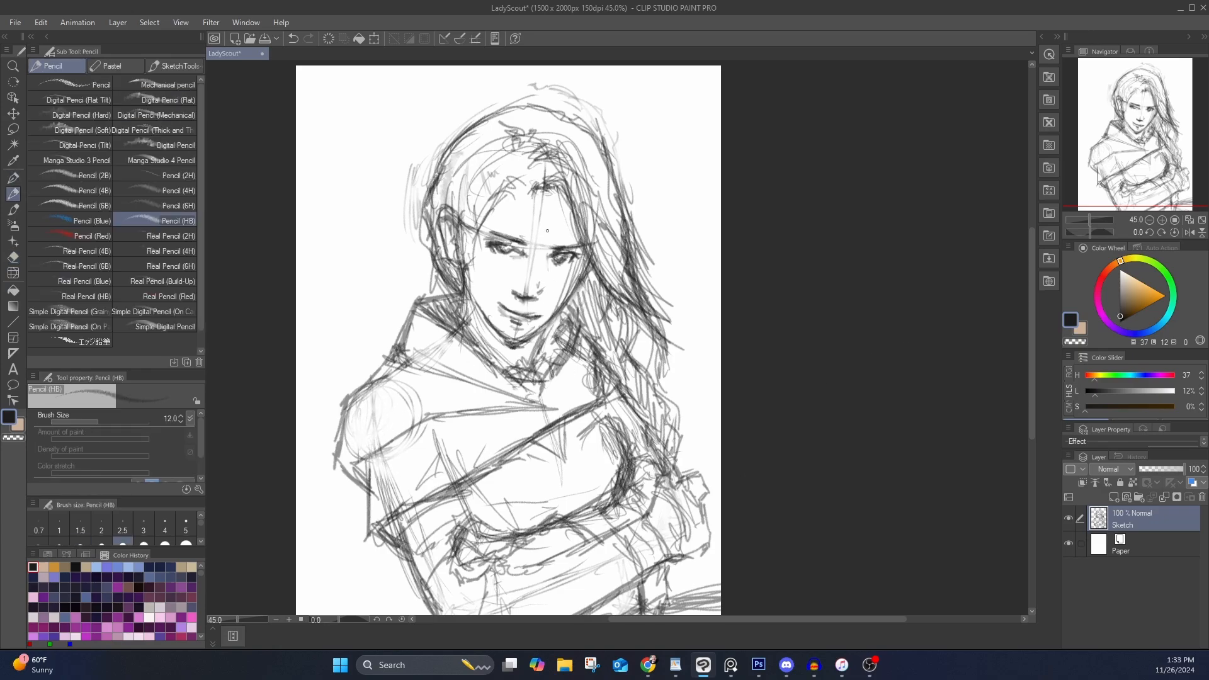
{"action": "left_click_drag", "start_coordinate": [498, 346], "coordinate": [546, 327]}
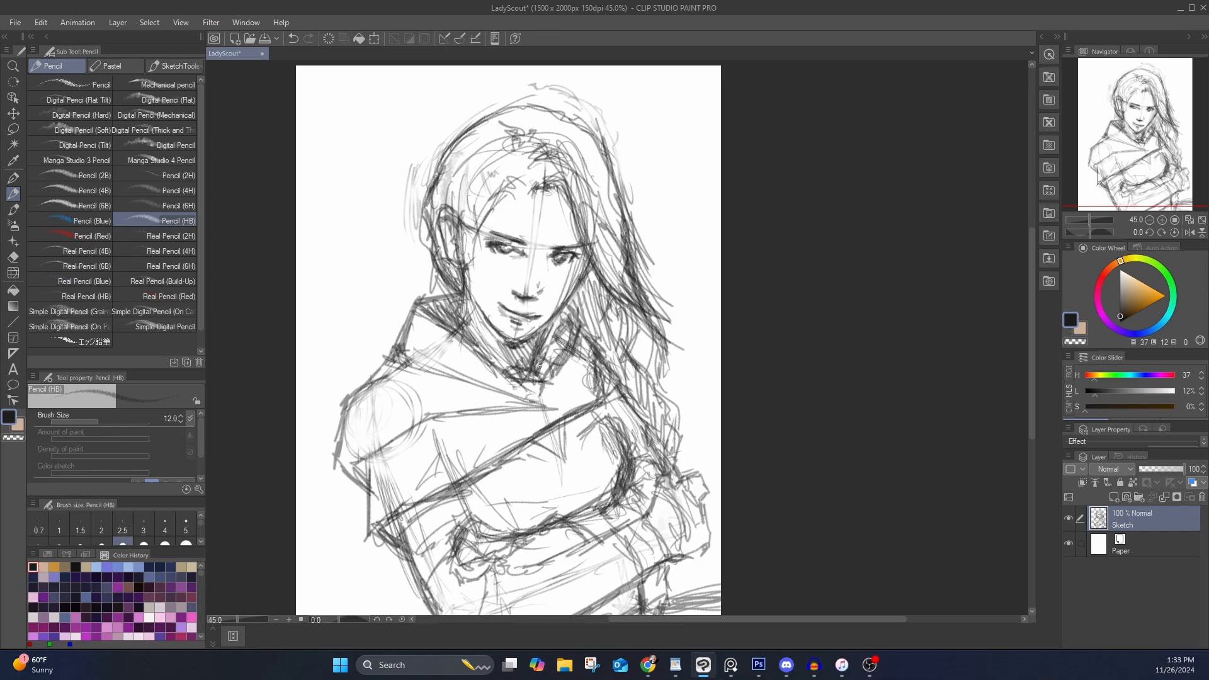
{"action": "mouse_move", "coordinate": [557, 396]}
{"action": "left_mouse_down"}
{"action": "mouse_move", "coordinate": [445, 378]}
{"action": "mouse_move", "coordinate": [516, 386]}
{"action": "left_mouse_up"}
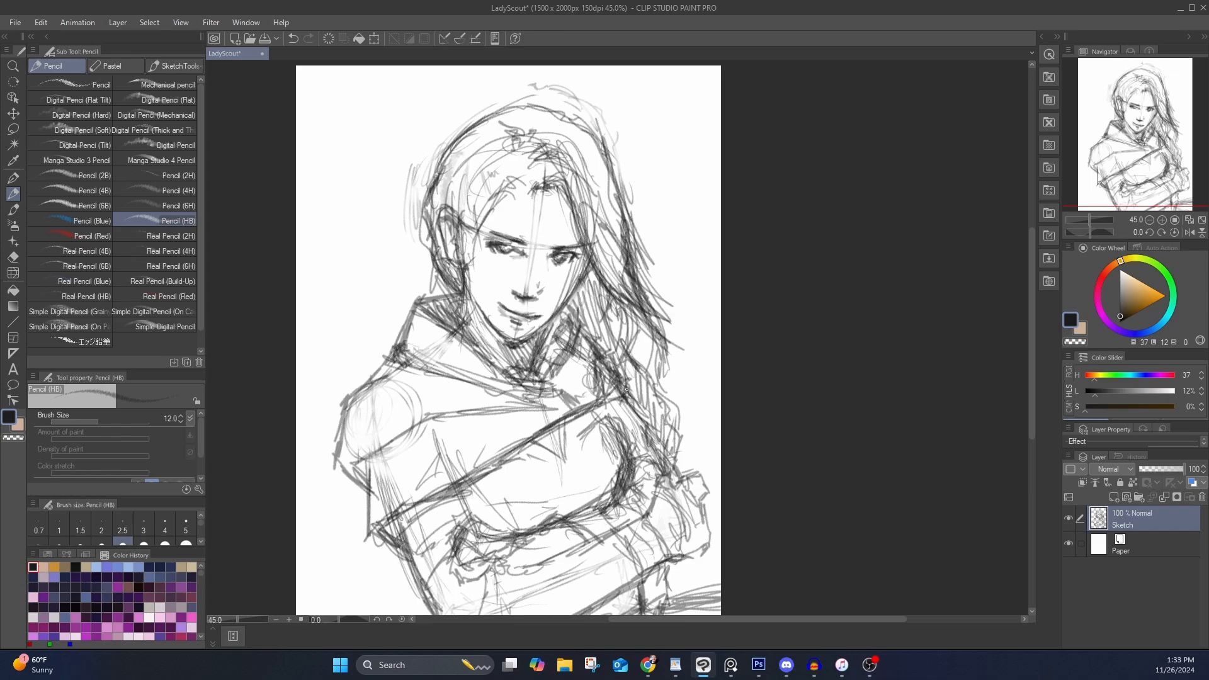
Redefine the chest contour above the crossed arms, soften its old lines and strengthen the cape's edge at the near arm
{"action": "mouse_move", "coordinate": [626, 389]}
{"action": "left_mouse_down"}
{"action": "mouse_move", "coordinate": [630, 485]}
{"action": "mouse_move", "coordinate": [586, 504]}
{"action": "mouse_move", "coordinate": [599, 416]}
{"action": "mouse_move", "coordinate": [617, 433]}
{"action": "mouse_move", "coordinate": [619, 496]}
{"action": "left_mouse_up"}
{"action": "key", "text": "e"}
{"action": "left_click_drag", "start_coordinate": [488, 500], "coordinate": [520, 392]}
{"action": "key", "text": "p"}
{"action": "left_click_drag", "start_coordinate": [437, 414], "coordinate": [402, 429]}
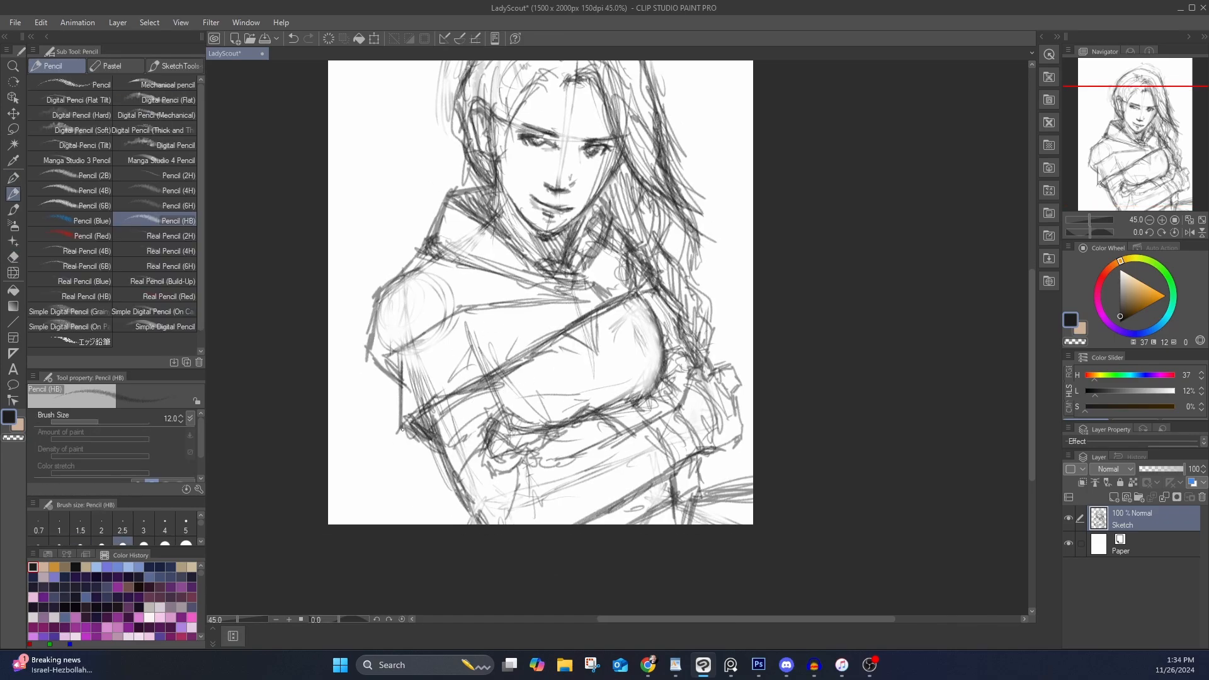
{"action": "left_click_drag", "start_coordinate": [402, 381], "coordinate": [376, 358]}
{"action": "left_click_drag", "start_coordinate": [378, 363], "coordinate": [405, 351]}
{"action": "mouse_move", "coordinate": [775, 268]}
{"action": "left_mouse_down"}
{"action": "mouse_move", "coordinate": [743, 337]}
{"action": "mouse_move", "coordinate": [764, 319]}
{"action": "left_mouse_up"}
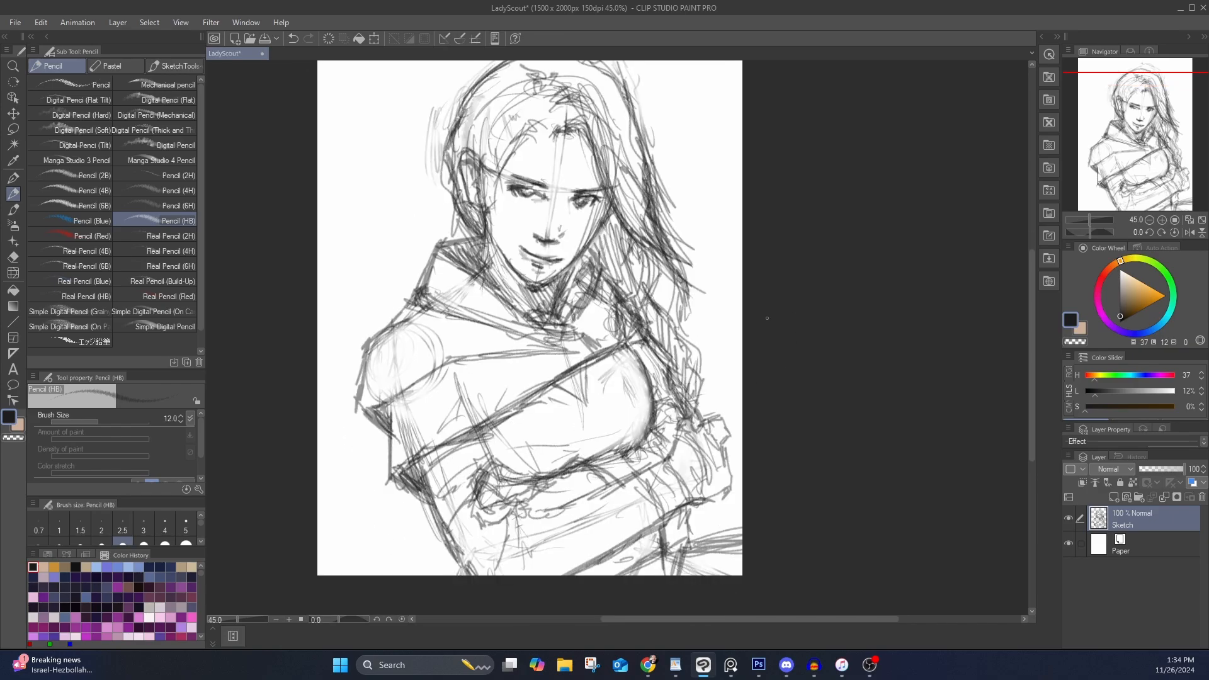
Move the sketch upward on the canvas and extend the near elbow, waist and trailing lines toward the bottom edge
{"action": "left_click", "coordinate": [18, 114]}
{"action": "scroll", "coordinate": [555, 276], "scroll_direction": "down", "scroll_amount": 2}
{"action": "key", "text": "p"}
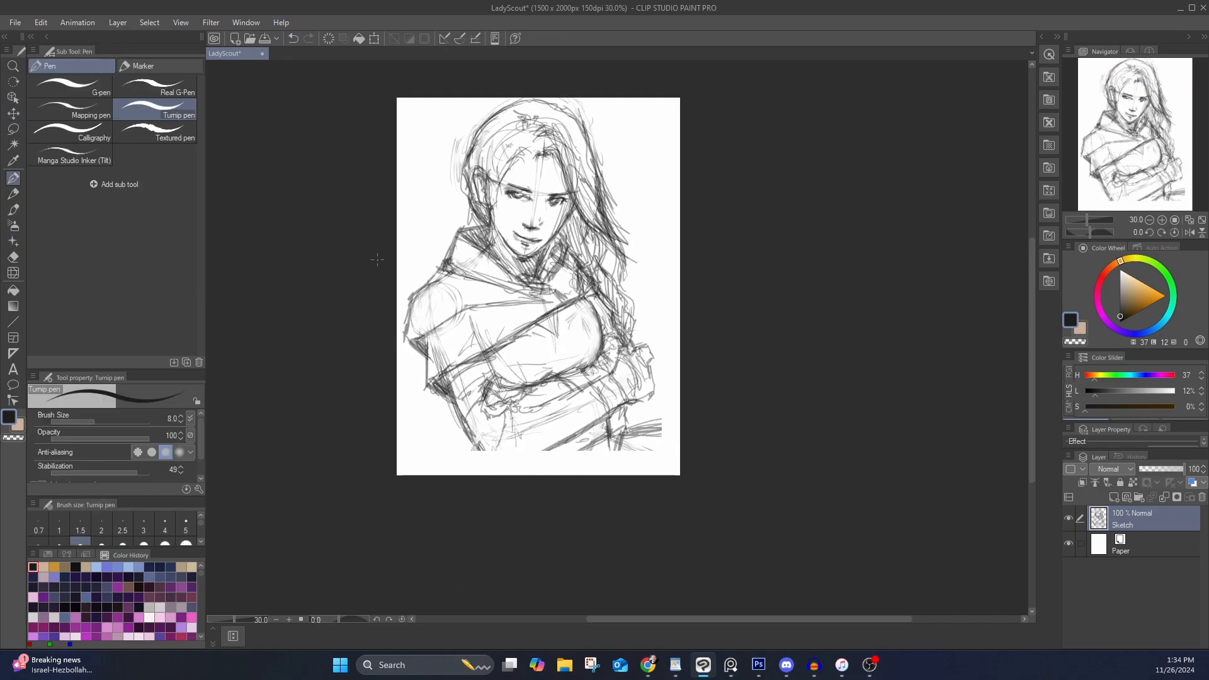
{"action": "mouse_move", "coordinate": [552, 454]}
{"action": "left_mouse_down"}
{"action": "mouse_move", "coordinate": [499, 466]}
{"action": "mouse_move", "coordinate": [450, 400]}
{"action": "mouse_move", "coordinate": [482, 459]}
{"action": "mouse_move", "coordinate": [540, 408]}
{"action": "mouse_move", "coordinate": [636, 381]}
{"action": "left_mouse_up"}
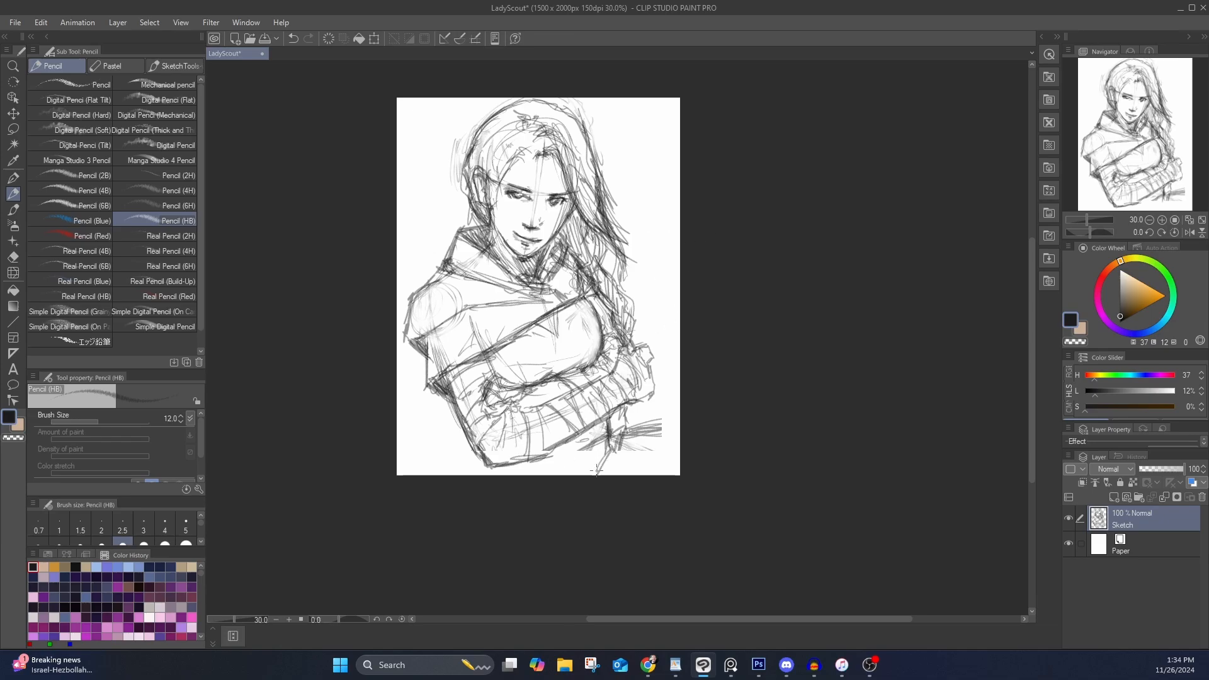
{"action": "left_click_drag", "start_coordinate": [615, 447], "coordinate": [600, 476]}
{"action": "mouse_move", "coordinate": [607, 461]}
{"action": "left_mouse_down"}
{"action": "mouse_move", "coordinate": [593, 477]}
{"action": "mouse_move", "coordinate": [563, 477]}
{"action": "left_mouse_up"}
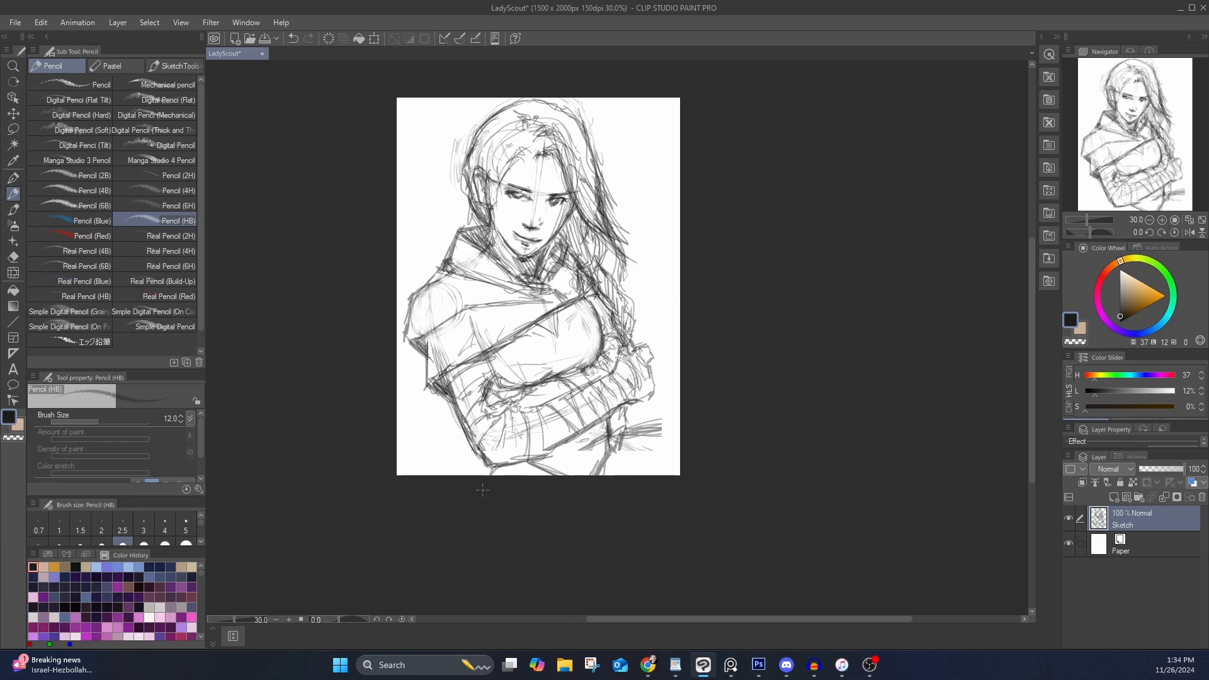
{"action": "left_click_drag", "start_coordinate": [467, 441], "coordinate": [452, 477]}
{"action": "left_click_drag", "start_coordinate": [618, 466], "coordinate": [655, 446]}
{"action": "left_click_drag", "start_coordinate": [615, 464], "coordinate": [675, 453]}
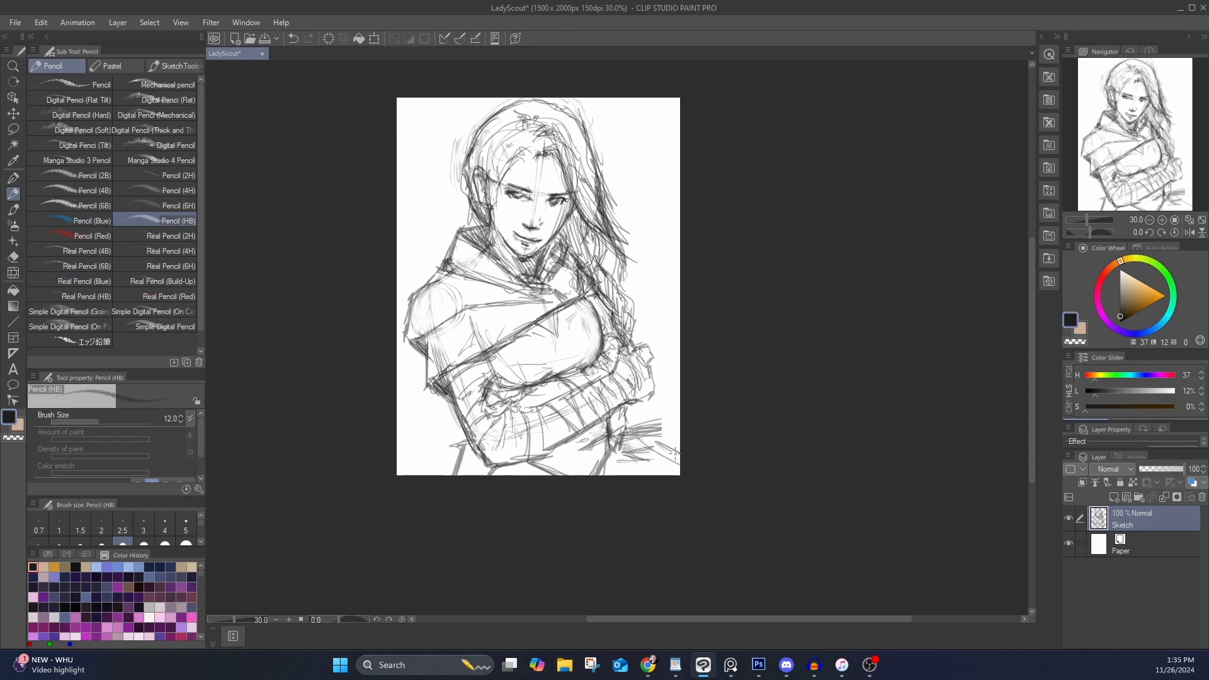
Darken the far elbow's contour and the folds along the crossed forearms
{"action": "left_click_drag", "start_coordinate": [637, 350], "coordinate": [647, 373]}
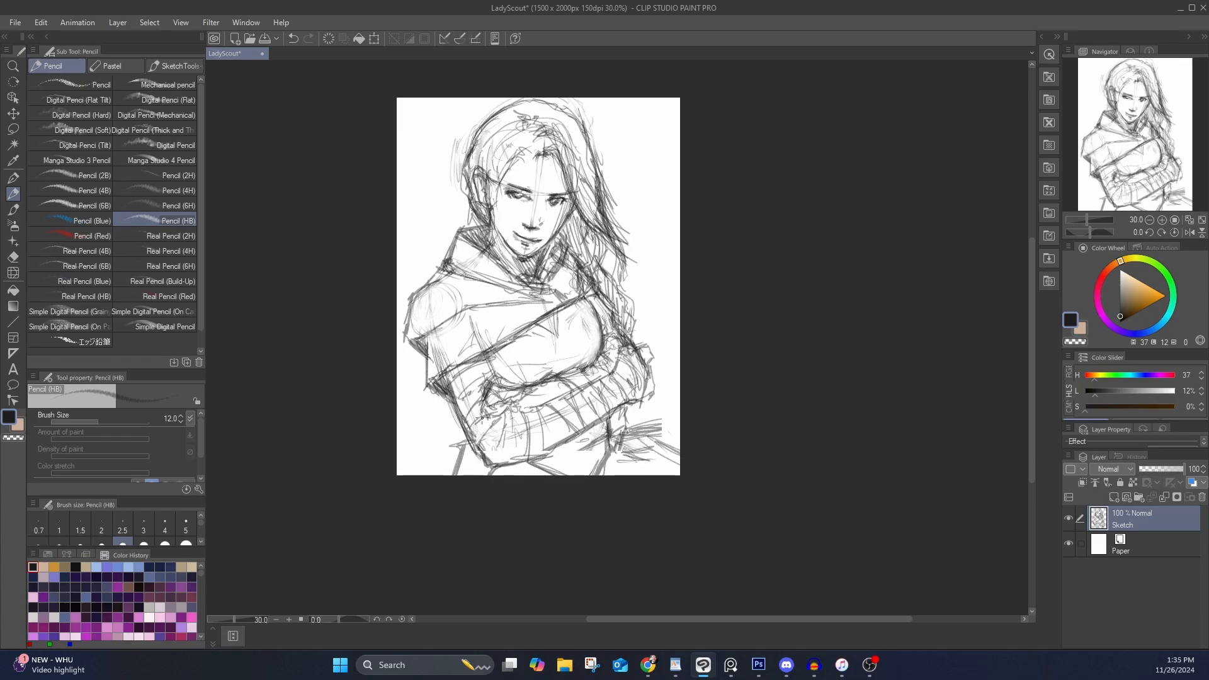
{"action": "left_click_drag", "start_coordinate": [505, 413], "coordinate": [595, 385]}
{"action": "scroll", "coordinate": [609, 244], "scroll_direction": "up", "scroll_amount": 2}
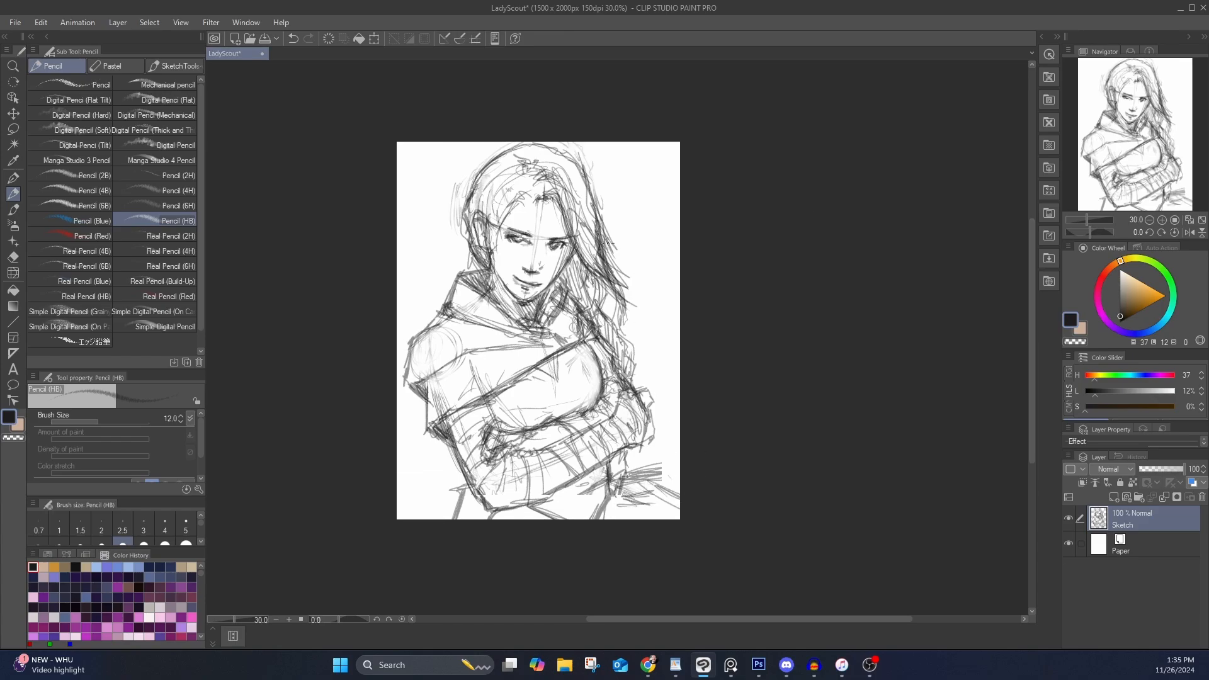
Lighten and redraw the near ear, and darken the hair contour from the ear up to the crown
{"action": "key", "text": "e"}
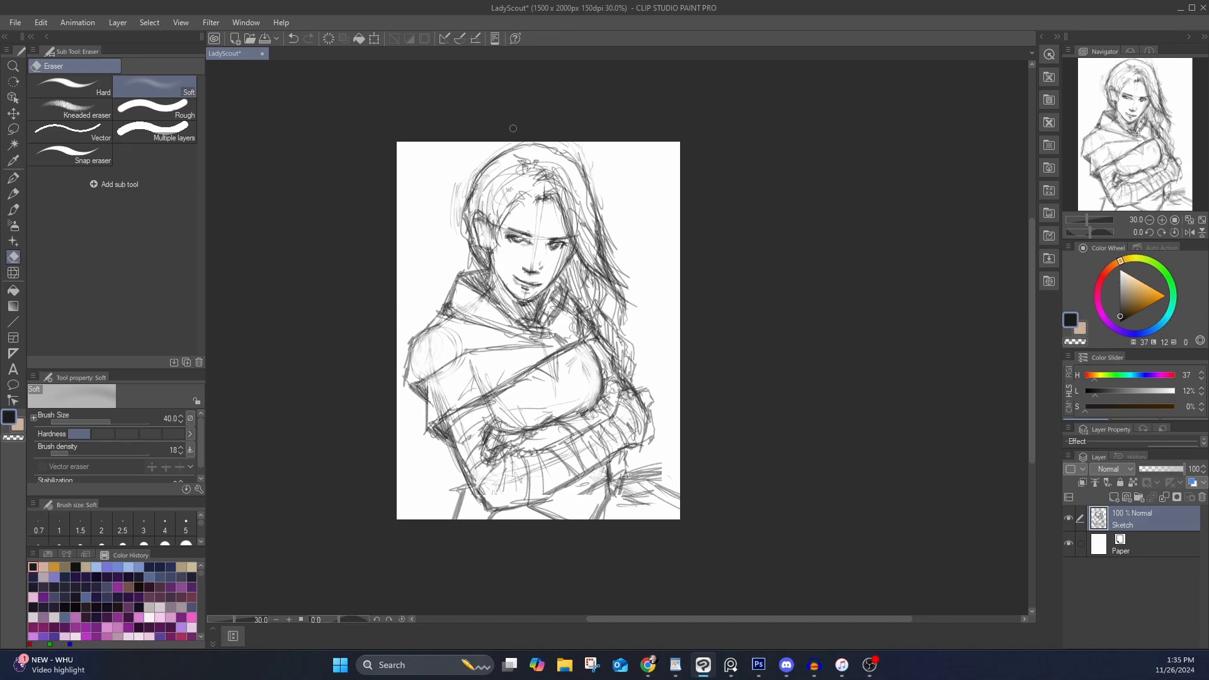
{"action": "scroll", "coordinate": [413, 226], "scroll_direction": "up", "scroll_amount": 5}
{"action": "key", "text": "p"}
{"action": "key", "text": "e"}
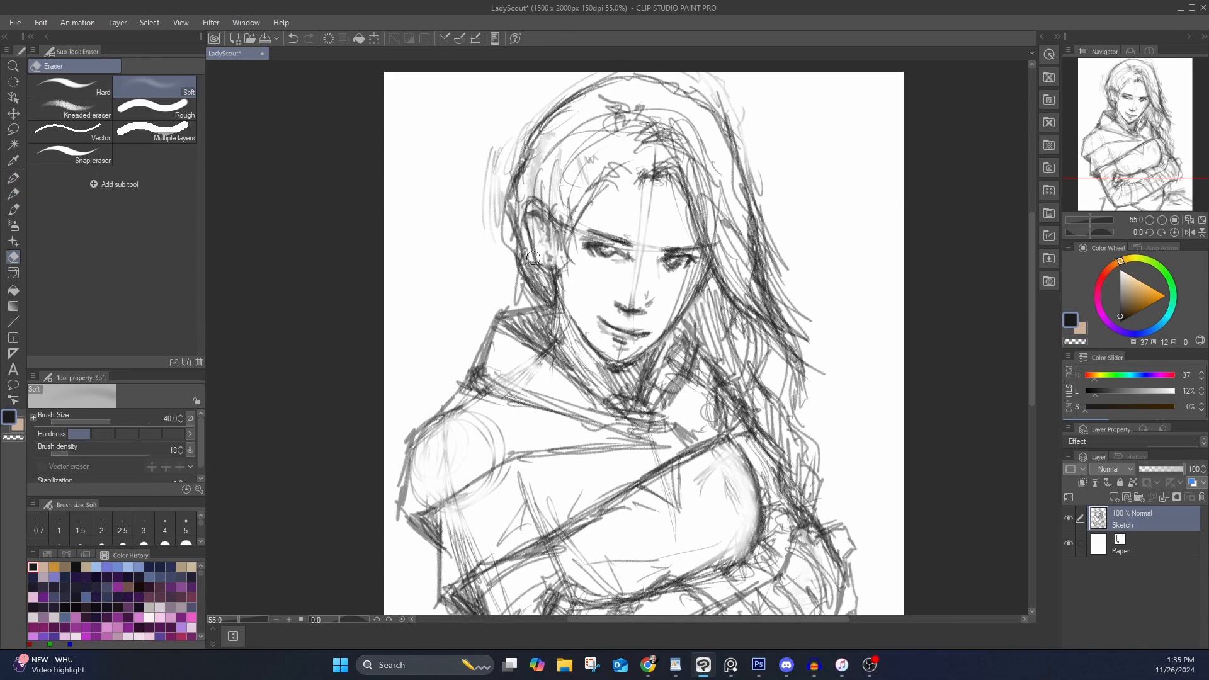
{"action": "mouse_move", "coordinate": [532, 261]}
{"action": "left_mouse_down"}
{"action": "mouse_move", "coordinate": [529, 201]}
{"action": "mouse_move", "coordinate": [538, 242]}
{"action": "left_mouse_up"}
{"action": "key", "text": "p"}
{"action": "left_click_drag", "start_coordinate": [555, 257], "coordinate": [555, 267]}
{"action": "mouse_move", "coordinate": [532, 155]}
{"action": "left_mouse_down"}
{"action": "mouse_move", "coordinate": [521, 204]}
{"action": "mouse_move", "coordinate": [536, 245]}
{"action": "left_mouse_up"}
{"action": "left_click_drag", "start_coordinate": [621, 85], "coordinate": [521, 210]}
Soften the tip of the large far-side hair lock and redraw its strands with Pencil (HB)
{"action": "mouse_move", "coordinate": [714, 260]}
{"action": "left_mouse_down"}
{"action": "mouse_move", "coordinate": [807, 354]}
{"action": "mouse_move", "coordinate": [748, 249]}
{"action": "mouse_move", "coordinate": [800, 352]}
{"action": "left_mouse_up"}
{"action": "key", "text": "e"}
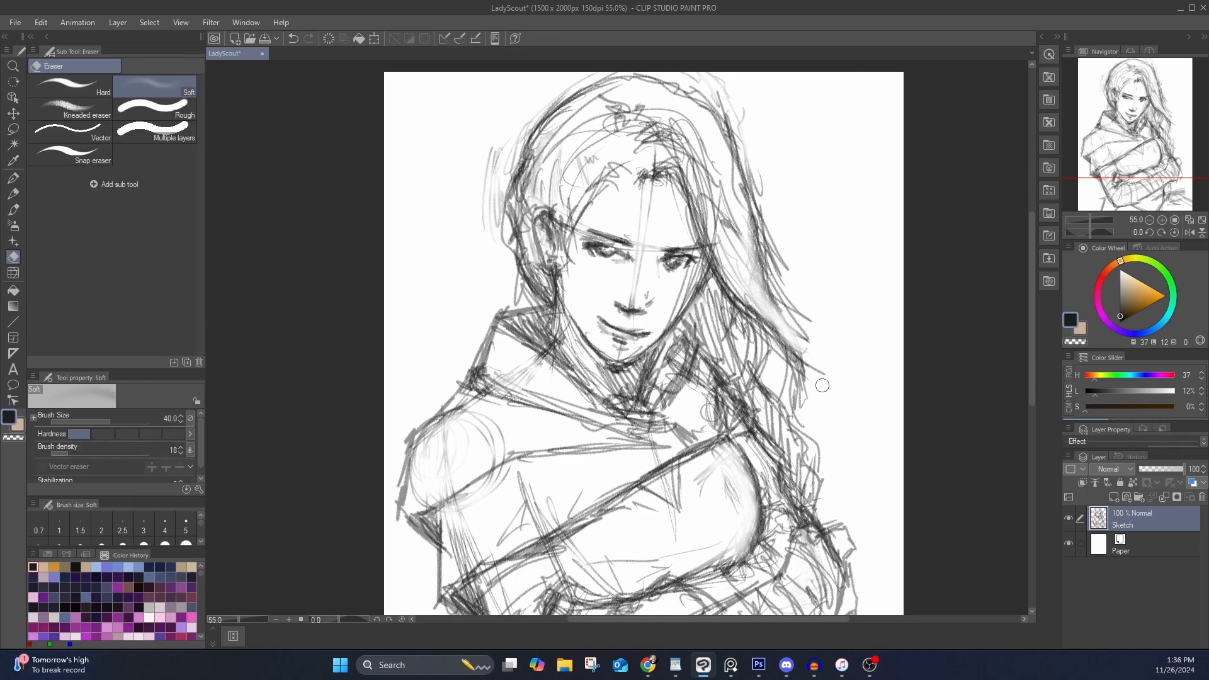
{"action": "left_click_drag", "start_coordinate": [759, 315], "coordinate": [822, 386]}
{"action": "key", "text": "p"}
{"action": "left_click_drag", "start_coordinate": [740, 255], "coordinate": [837, 388]}
{"action": "left_click_drag", "start_coordinate": [781, 305], "coordinate": [830, 385]}
{"action": "left_click_drag", "start_coordinate": [809, 426], "coordinate": [804, 308]}
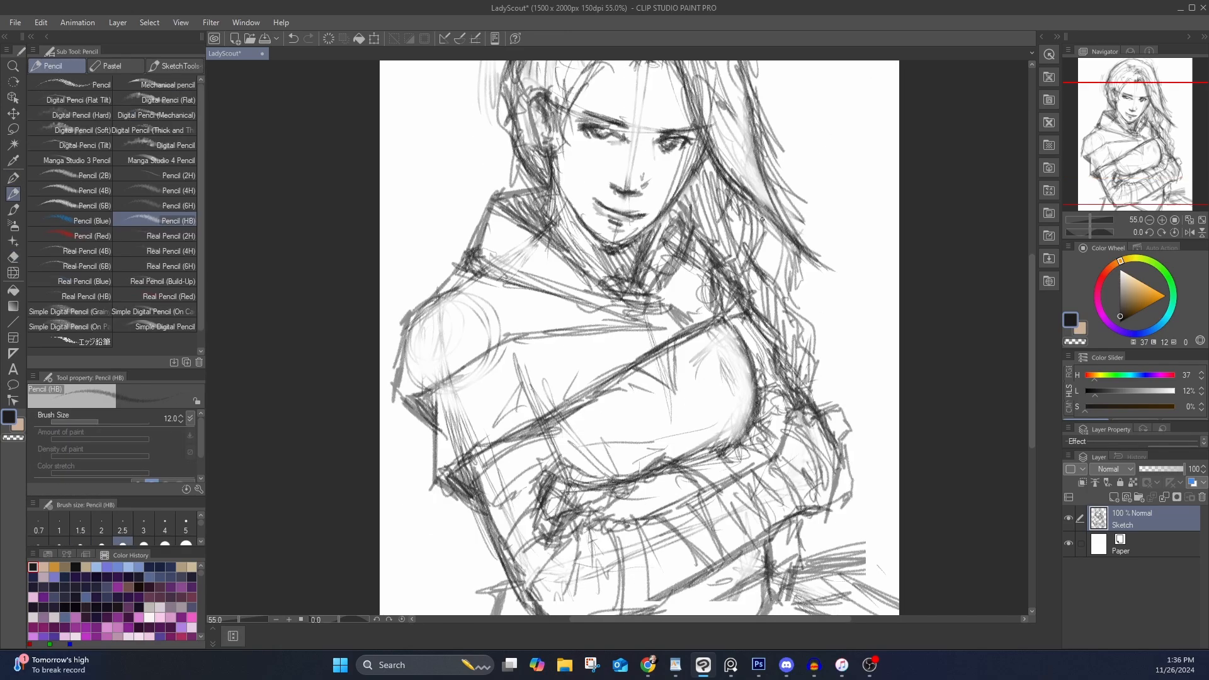
Strengthen the long wavy strands hanging over the far shoulder down to the elbow
{"action": "left_click_drag", "start_coordinate": [744, 206], "coordinate": [766, 284]}
{"action": "left_click_drag", "start_coordinate": [765, 215], "coordinate": [787, 294]}
{"action": "left_click_drag", "start_coordinate": [754, 252], "coordinate": [811, 356]}
{"action": "left_click_drag", "start_coordinate": [781, 311], "coordinate": [820, 384]}
{"action": "left_click_drag", "start_coordinate": [813, 366], "coordinate": [803, 394]}
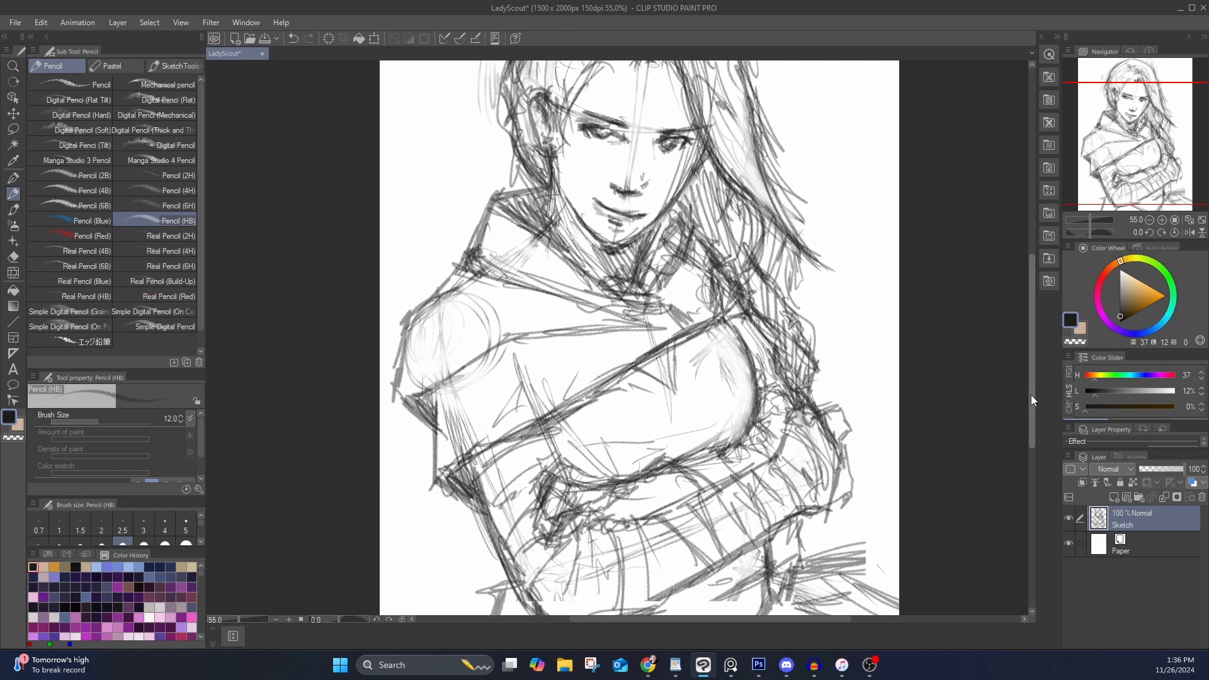
Add a new layer beneath the Sketch layer and choose the Faux-toshop brush for painting
{"action": "left_click", "coordinate": [1124, 495]}
{"action": "key", "text": "b"}
{"action": "left_click", "coordinate": [186, 66]}
{"action": "left_click", "coordinate": [179, 277]}
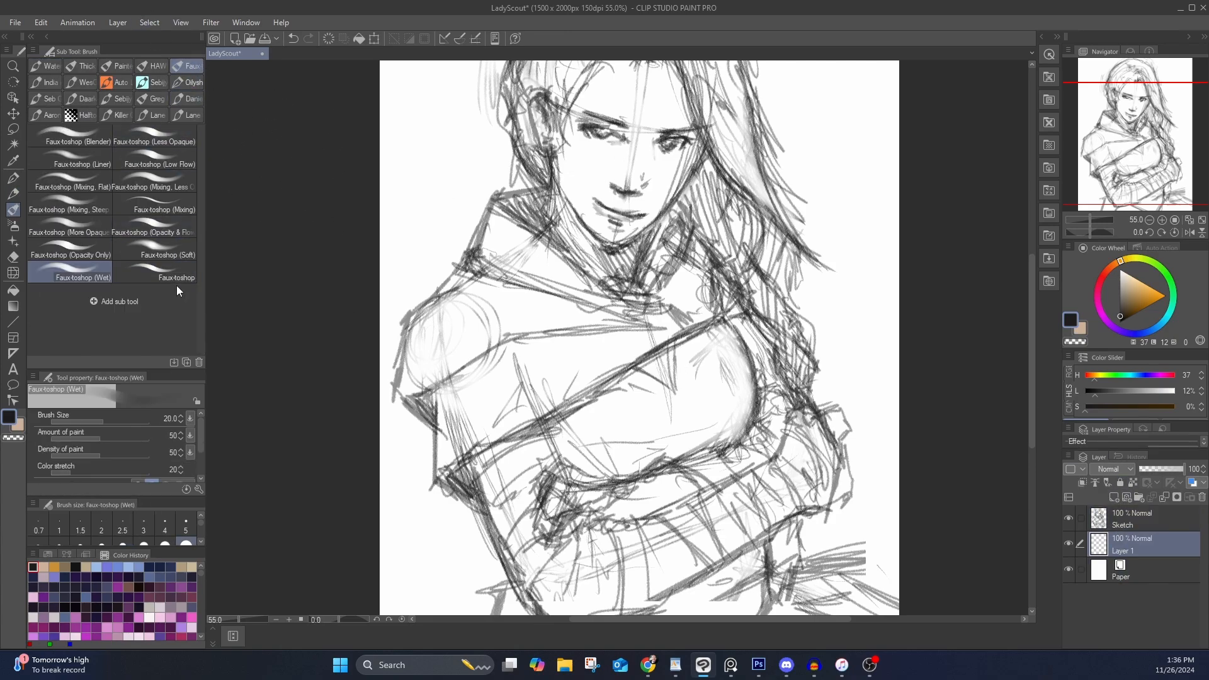
Block in the whole figure's silhouette in mid grey at 46% luminosity with the Faux-toshop brush at size 80
{"action": "left_click", "coordinate": [1120, 296]}
{"action": "scroll", "coordinate": [858, 319], "scroll_direction": "down", "scroll_amount": 4}
{"action": "key", "text": "]"}
{"action": "key", "text": "]"}
{"action": "key", "text": "]"}
{"action": "key", "text": "]"}
{"action": "key", "text": "]"}
{"action": "key", "text": "]"}
{"action": "key", "text": "]"}
{"action": "key", "text": "]"}
{"action": "key", "text": "]"}
{"action": "key", "text": "]"}
{"action": "key", "text": "]"}
{"action": "key", "text": "]"}
{"action": "key", "text": "]"}
{"action": "key", "text": "]"}
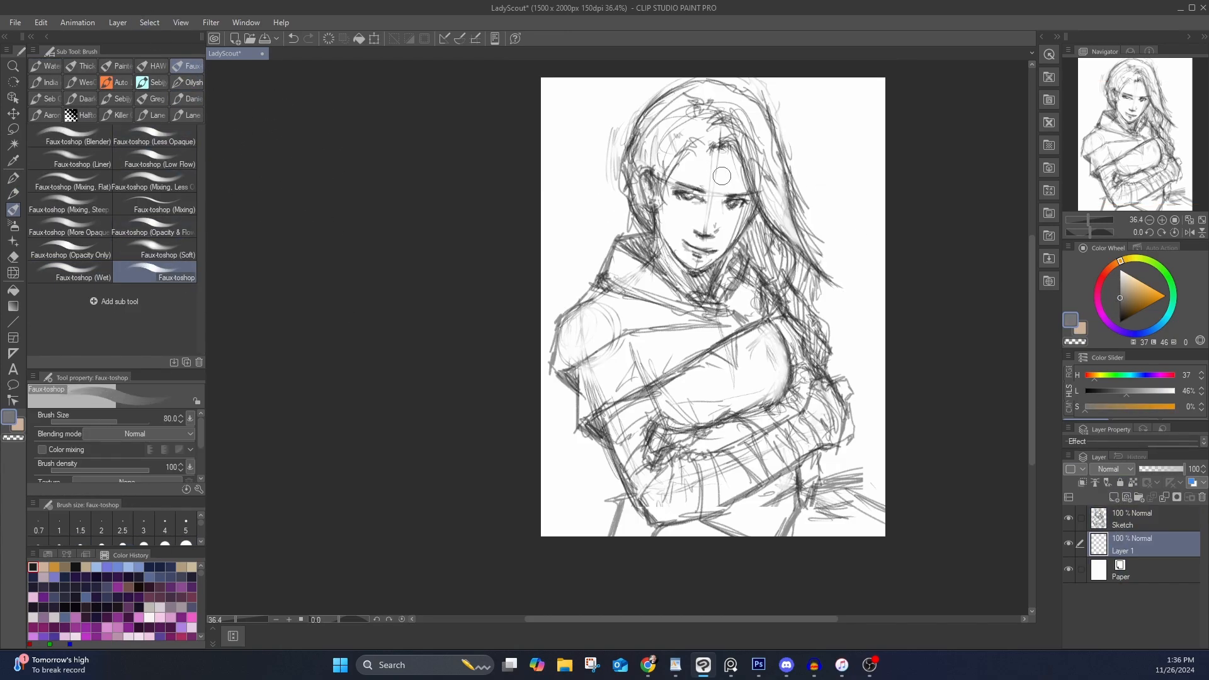
{"action": "mouse_move", "coordinate": [707, 171]}
{"action": "left_mouse_down"}
{"action": "mouse_move", "coordinate": [686, 253]}
{"action": "mouse_move", "coordinate": [643, 199]}
{"action": "mouse_move", "coordinate": [660, 124]}
{"action": "mouse_move", "coordinate": [700, 97]}
{"action": "mouse_move", "coordinate": [754, 116]}
{"action": "mouse_move", "coordinate": [781, 204]}
{"action": "mouse_move", "coordinate": [742, 139]}
{"action": "mouse_move", "coordinate": [702, 263]}
{"action": "mouse_move", "coordinate": [669, 176]}
{"action": "mouse_move", "coordinate": [668, 246]}
{"action": "mouse_move", "coordinate": [619, 273]}
{"action": "mouse_move", "coordinate": [616, 300]}
{"action": "mouse_move", "coordinate": [583, 320]}
{"action": "mouse_move", "coordinate": [568, 362]}
{"action": "mouse_move", "coordinate": [599, 339]}
{"action": "mouse_move", "coordinate": [728, 356]}
{"action": "mouse_move", "coordinate": [762, 315]}
{"action": "mouse_move", "coordinate": [809, 362]}
{"action": "mouse_move", "coordinate": [738, 247]}
{"action": "mouse_move", "coordinate": [634, 269]}
{"action": "mouse_move", "coordinate": [719, 360]}
{"action": "mouse_move", "coordinate": [618, 403]}
{"action": "mouse_move", "coordinate": [728, 481]}
{"action": "mouse_move", "coordinate": [627, 532]}
{"action": "mouse_move", "coordinate": [874, 522]}
{"action": "mouse_move", "coordinate": [781, 463]}
{"action": "mouse_move", "coordinate": [688, 468]}
{"action": "mouse_move", "coordinate": [726, 414]}
{"action": "mouse_move", "coordinate": [779, 474]}
{"action": "mouse_move", "coordinate": [808, 367]}
{"action": "left_mouse_up"}
{"action": "left_click_drag", "start_coordinate": [587, 392], "coordinate": [591, 418]}
Fill the far-side hair lock, the far arm's edge and the crown in the same grey with the brush at size 40
{"action": "key", "text": "bracketleft"}
{"action": "key", "text": "bracketleft"}
{"action": "key", "text": "bracketleft"}
{"action": "key", "text": "bracketleft"}
{"action": "key", "text": "bracketleft"}
{"action": "key", "text": "bracketleft"}
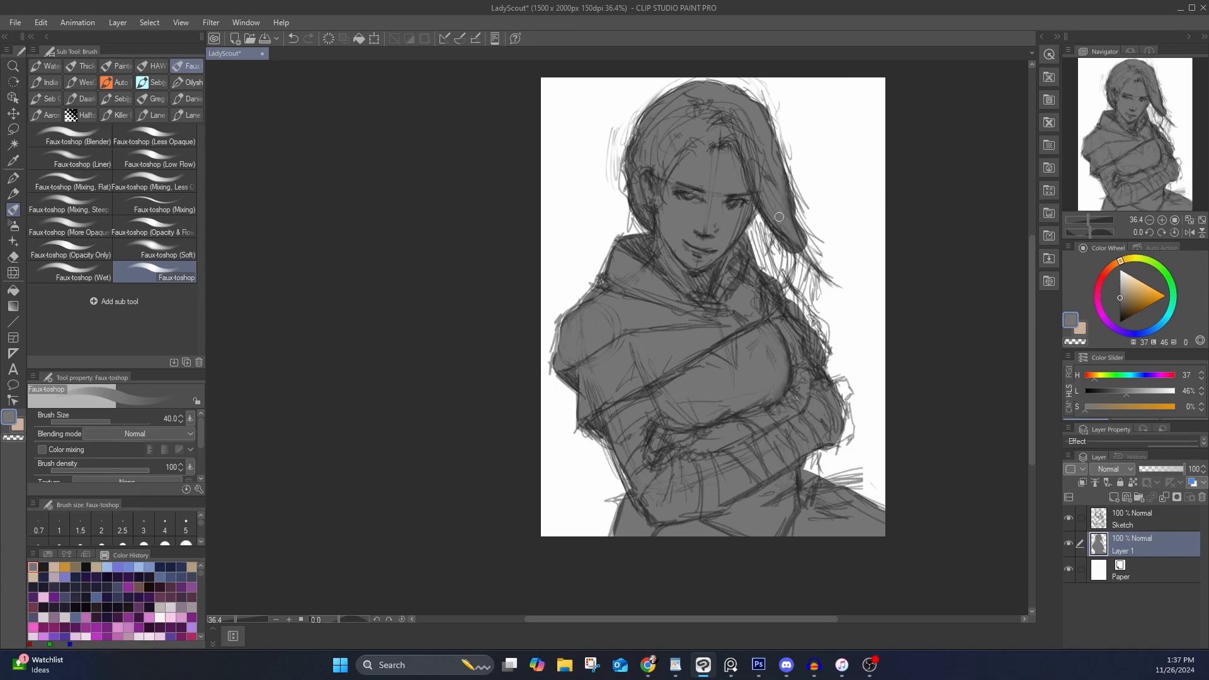
{"action": "mouse_move", "coordinate": [800, 242]}
{"action": "left_mouse_down"}
{"action": "mouse_move", "coordinate": [836, 286]}
{"action": "mouse_move", "coordinate": [787, 286]}
{"action": "left_mouse_up"}
{"action": "mouse_move", "coordinate": [767, 218]}
{"action": "left_mouse_down"}
{"action": "mouse_move", "coordinate": [772, 272]}
{"action": "mouse_move", "coordinate": [761, 270]}
{"action": "mouse_move", "coordinate": [841, 372]}
{"action": "mouse_move", "coordinate": [838, 428]}
{"action": "left_mouse_up"}
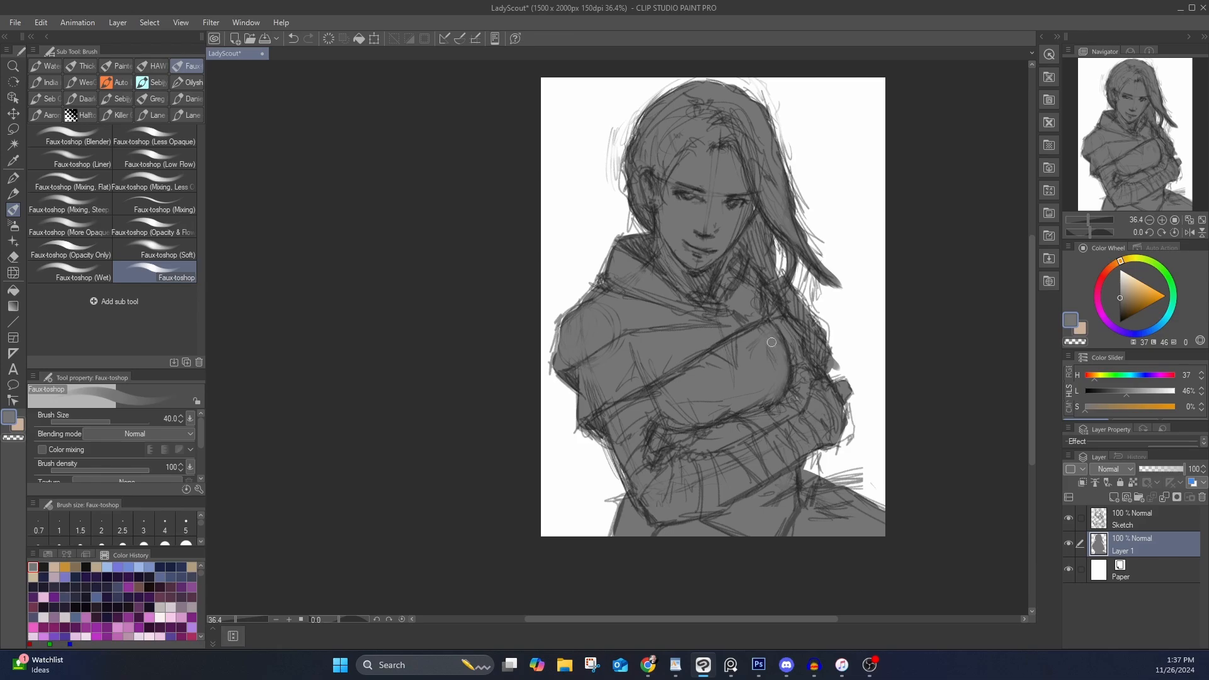
{"action": "left_click_drag", "start_coordinate": [679, 88], "coordinate": [632, 163]}
Start painting the cape in dark grey at 29% luminosity, and set the Sketch layer to Multiply at 79% opacity
{"action": "left_click", "coordinate": [1120, 307]}
{"action": "mouse_move", "coordinate": [736, 327]}
{"action": "left_mouse_down"}
{"action": "mouse_move", "coordinate": [653, 373]}
{"action": "mouse_move", "coordinate": [599, 348]}
{"action": "left_mouse_up"}
{"action": "left_click", "coordinate": [1132, 521]}
{"action": "left_click", "coordinate": [1114, 469]}
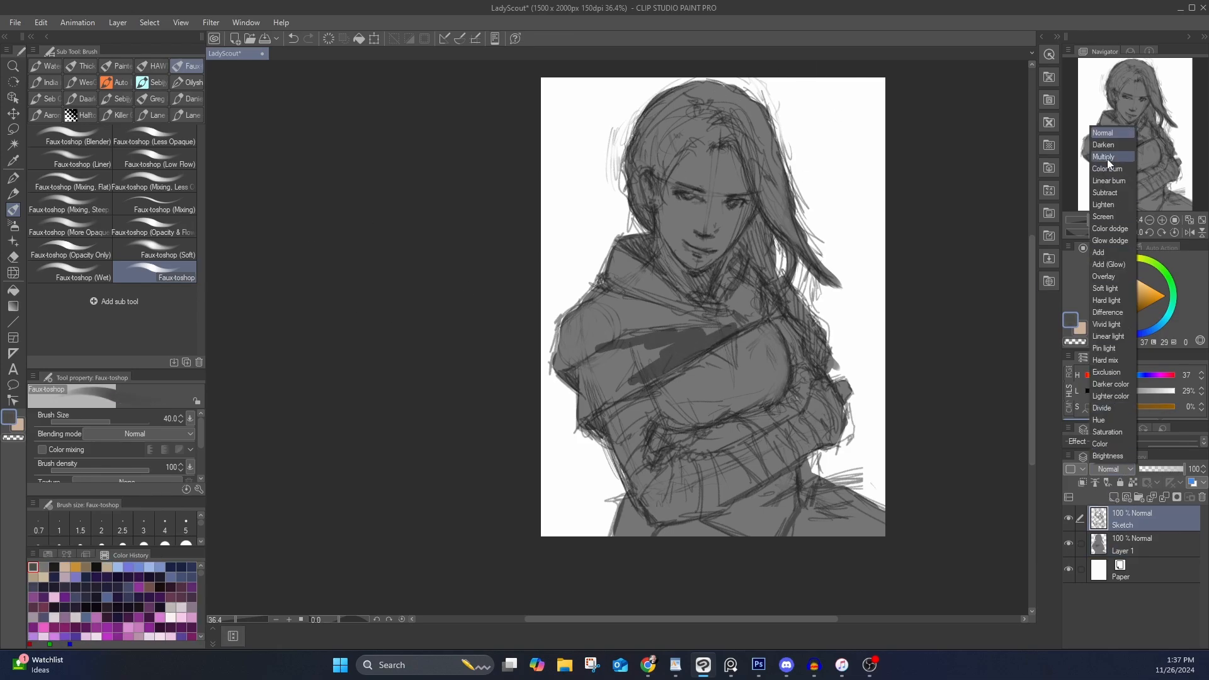
{"action": "left_click", "coordinate": [1108, 159]}
{"action": "left_click_drag", "start_coordinate": [1182, 471], "coordinate": [1175, 471]}
Fill the cape and hood with the dark grey on Layer 1, and paint the front forearm's wrap light grey
{"action": "left_click", "coordinate": [1128, 546]}
{"action": "mouse_move", "coordinate": [661, 336]}
{"action": "left_mouse_down"}
{"action": "mouse_move", "coordinate": [570, 353]}
{"action": "mouse_move", "coordinate": [573, 318]}
{"action": "mouse_move", "coordinate": [647, 216]}
{"action": "mouse_move", "coordinate": [650, 242]}
{"action": "mouse_move", "coordinate": [623, 246]}
{"action": "mouse_move", "coordinate": [672, 305]}
{"action": "mouse_move", "coordinate": [647, 290]}
{"action": "mouse_move", "coordinate": [621, 322]}
{"action": "mouse_move", "coordinate": [582, 325]}
{"action": "mouse_move", "coordinate": [583, 399]}
{"action": "mouse_move", "coordinate": [615, 362]}
{"action": "mouse_move", "coordinate": [640, 385]}
{"action": "mouse_move", "coordinate": [759, 313]}
{"action": "mouse_move", "coordinate": [749, 263]}
{"action": "mouse_move", "coordinate": [728, 284]}
{"action": "mouse_move", "coordinate": [755, 301]}
{"action": "mouse_move", "coordinate": [746, 315]}
{"action": "mouse_move", "coordinate": [694, 312]}
{"action": "mouse_move", "coordinate": [618, 360]}
{"action": "mouse_move", "coordinate": [603, 396]}
{"action": "mouse_move", "coordinate": [653, 307]}
{"action": "mouse_move", "coordinate": [641, 272]}
{"action": "mouse_move", "coordinate": [604, 333]}
{"action": "left_mouse_up"}
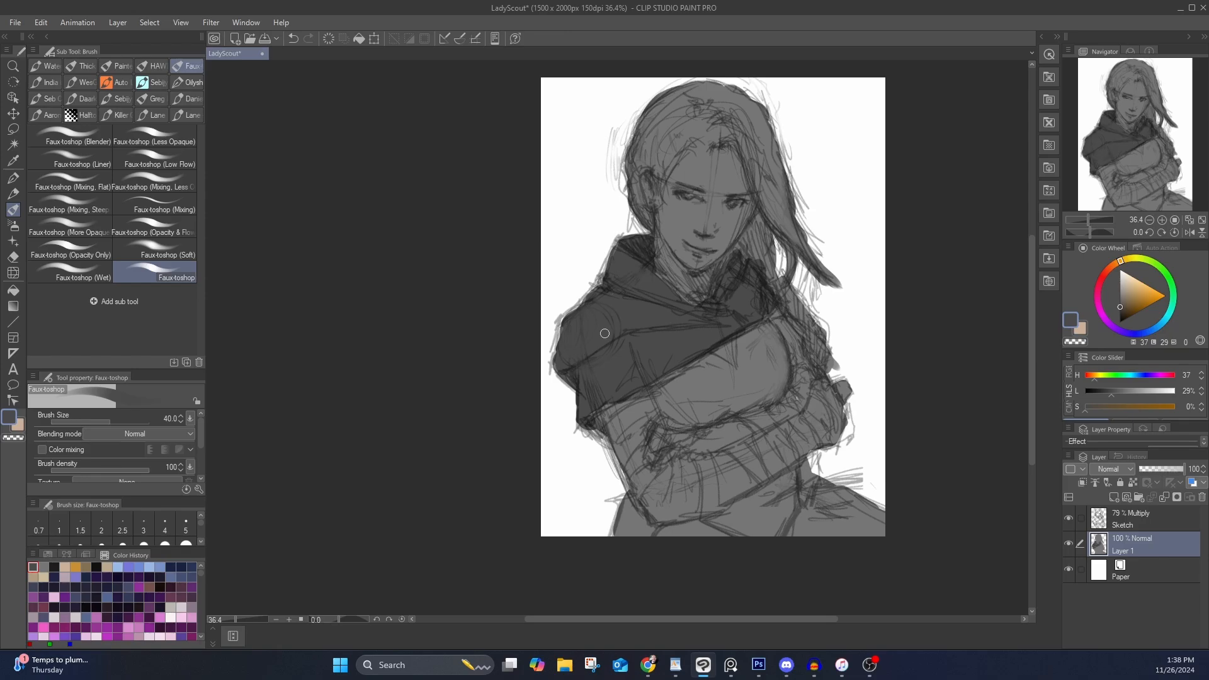
{"action": "left_click_drag", "start_coordinate": [1120, 302], "coordinate": [1118, 285]}
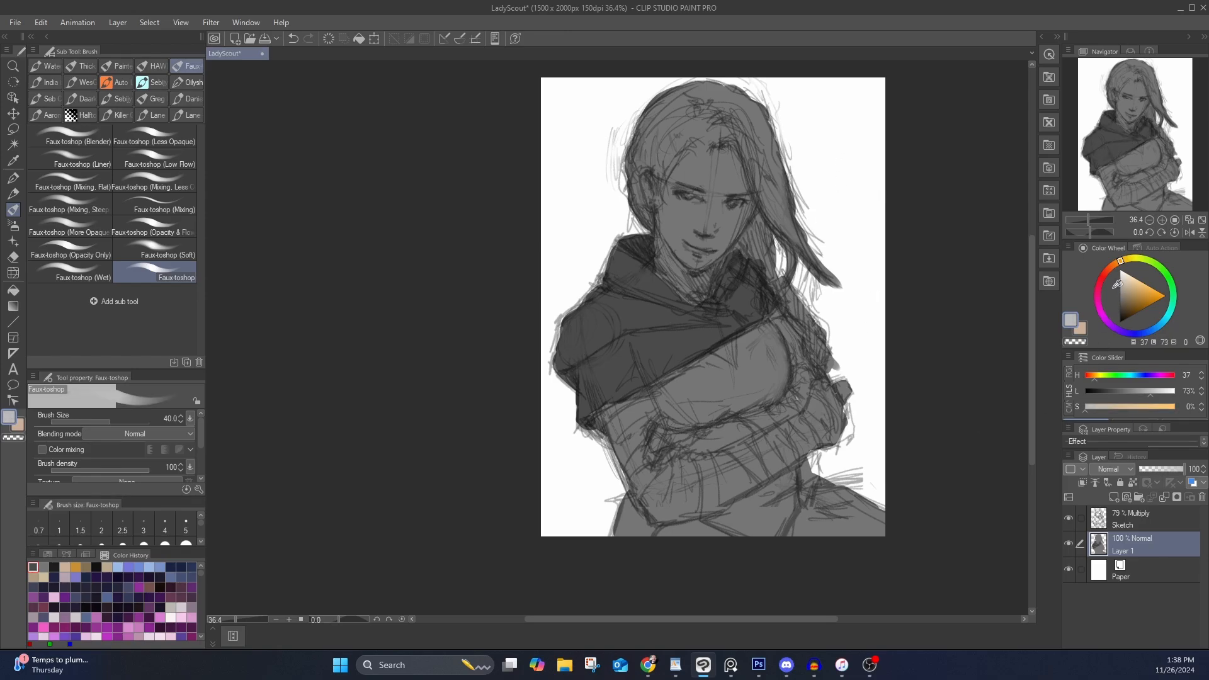
{"action": "mouse_move", "coordinate": [819, 422]}
{"action": "left_mouse_down"}
{"action": "mouse_move", "coordinate": [718, 461]}
{"action": "mouse_move", "coordinate": [706, 507]}
{"action": "mouse_move", "coordinate": [781, 447]}
{"action": "mouse_move", "coordinate": [718, 469]}
{"action": "mouse_move", "coordinate": [784, 432]}
{"action": "mouse_move", "coordinate": [805, 396]}
{"action": "mouse_move", "coordinate": [748, 431]}
{"action": "mouse_move", "coordinate": [798, 431]}
{"action": "left_mouse_up"}
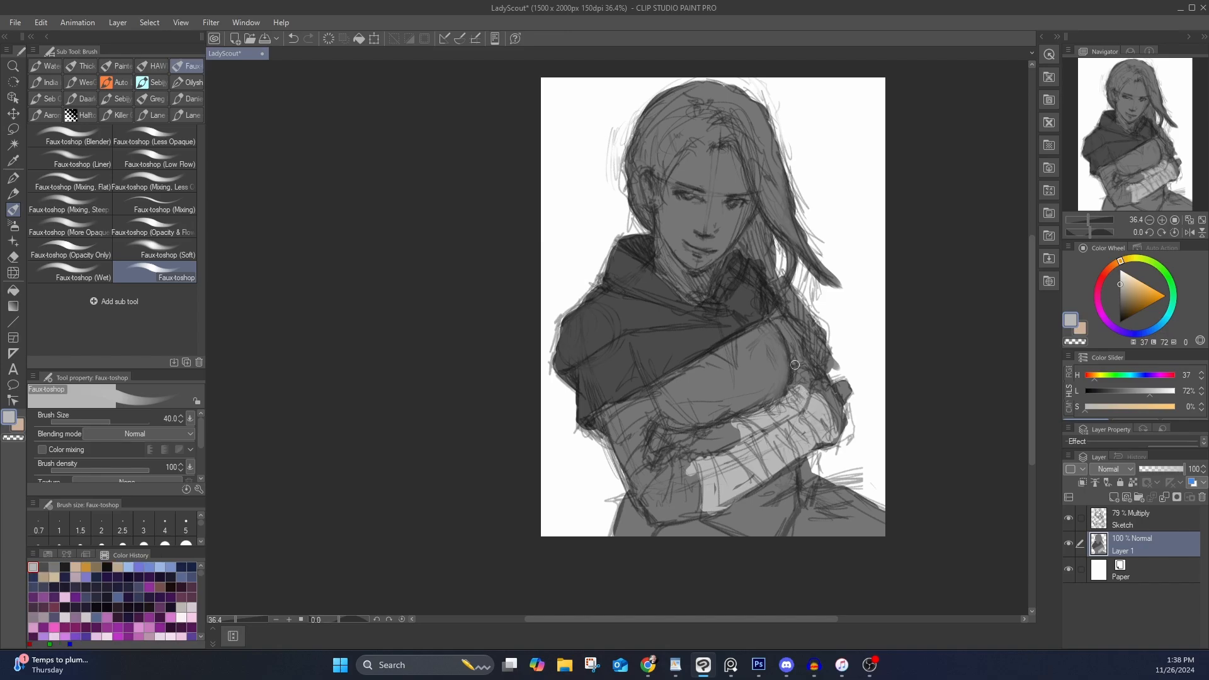
Paint the torso, near upper sleeve and lower clothing in a grey slightly darker than the hair
{"action": "left_click", "coordinate": [1120, 293]}
{"action": "left_click_drag", "start_coordinate": [1120, 294], "coordinate": [1119, 302]}
{"action": "mouse_move", "coordinate": [717, 353]}
{"action": "left_mouse_down"}
{"action": "mouse_move", "coordinate": [734, 371]}
{"action": "mouse_move", "coordinate": [781, 353]}
{"action": "mouse_move", "coordinate": [787, 324]}
{"action": "left_mouse_up"}
{"action": "mouse_move", "coordinate": [707, 366]}
{"action": "left_mouse_down"}
{"action": "mouse_move", "coordinate": [660, 396]}
{"action": "mouse_move", "coordinate": [784, 368]}
{"action": "left_mouse_up"}
{"action": "mouse_move", "coordinate": [652, 402]}
{"action": "left_mouse_down"}
{"action": "mouse_move", "coordinate": [614, 476]}
{"action": "mouse_move", "coordinate": [655, 392]}
{"action": "left_mouse_up"}
{"action": "mouse_move", "coordinate": [793, 483]}
{"action": "left_mouse_down"}
{"action": "mouse_move", "coordinate": [764, 530]}
{"action": "mouse_move", "coordinate": [776, 527]}
{"action": "left_mouse_up"}
Paint the cloak edges beside both hips in dark grey at 24% luminosity
{"action": "left_click", "coordinate": [1120, 309]}
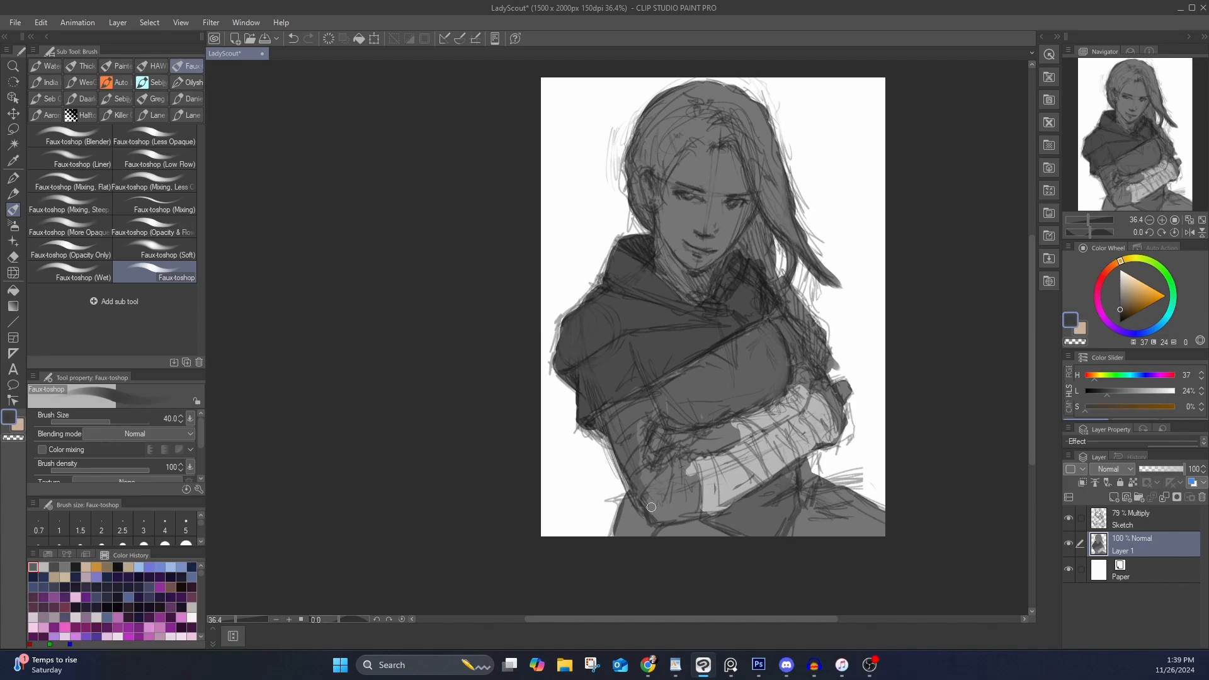
{"action": "left_click_drag", "start_coordinate": [626, 499], "coordinate": [648, 533]}
{"action": "left_click_drag", "start_coordinate": [807, 464], "coordinate": [883, 517]}
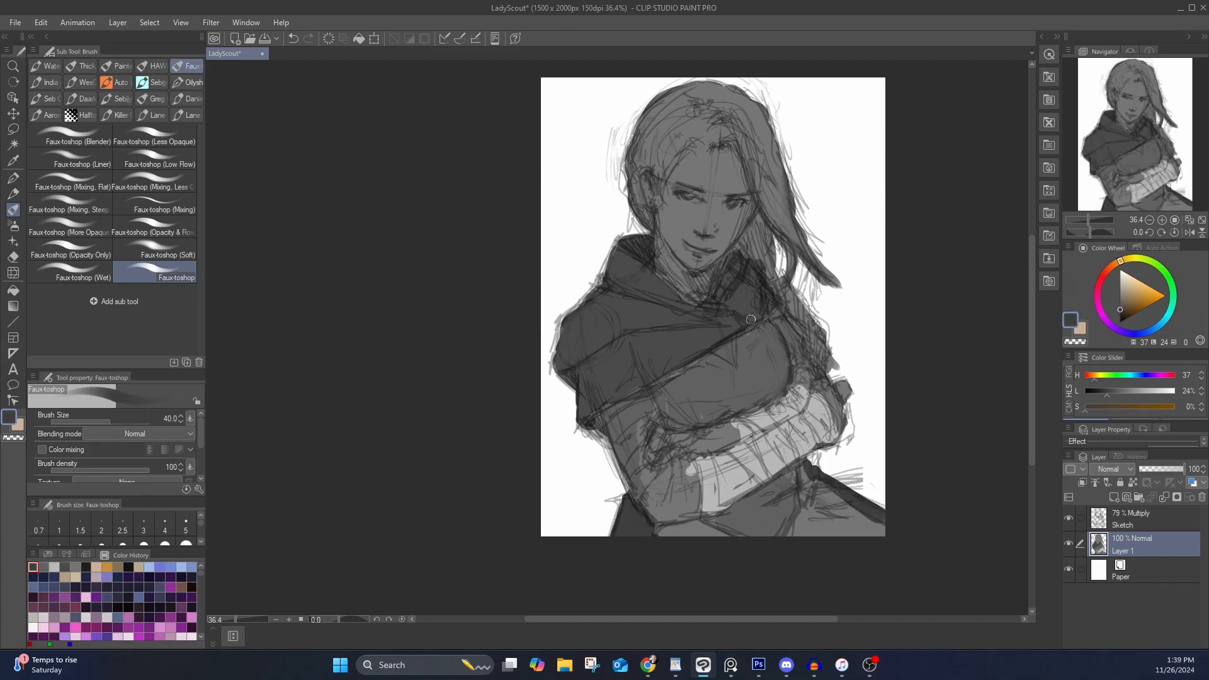
Darken the hood's far side and the folds and near shoulder of the cape with the 24% grey
{"action": "left_click_drag", "start_coordinate": [750, 274], "coordinate": [750, 320]}
{"action": "left_click_drag", "start_coordinate": [739, 271], "coordinate": [707, 343]}
{"action": "left_click_drag", "start_coordinate": [645, 333], "coordinate": [579, 371]}
{"action": "left_click_drag", "start_coordinate": [696, 327], "coordinate": [608, 360]}
{"action": "left_click_drag", "start_coordinate": [583, 371], "coordinate": [580, 423]}
{"action": "mouse_move", "coordinate": [596, 406]}
{"action": "left_mouse_down"}
{"action": "mouse_move", "coordinate": [624, 353]}
{"action": "mouse_move", "coordinate": [696, 343]}
{"action": "left_mouse_up"}
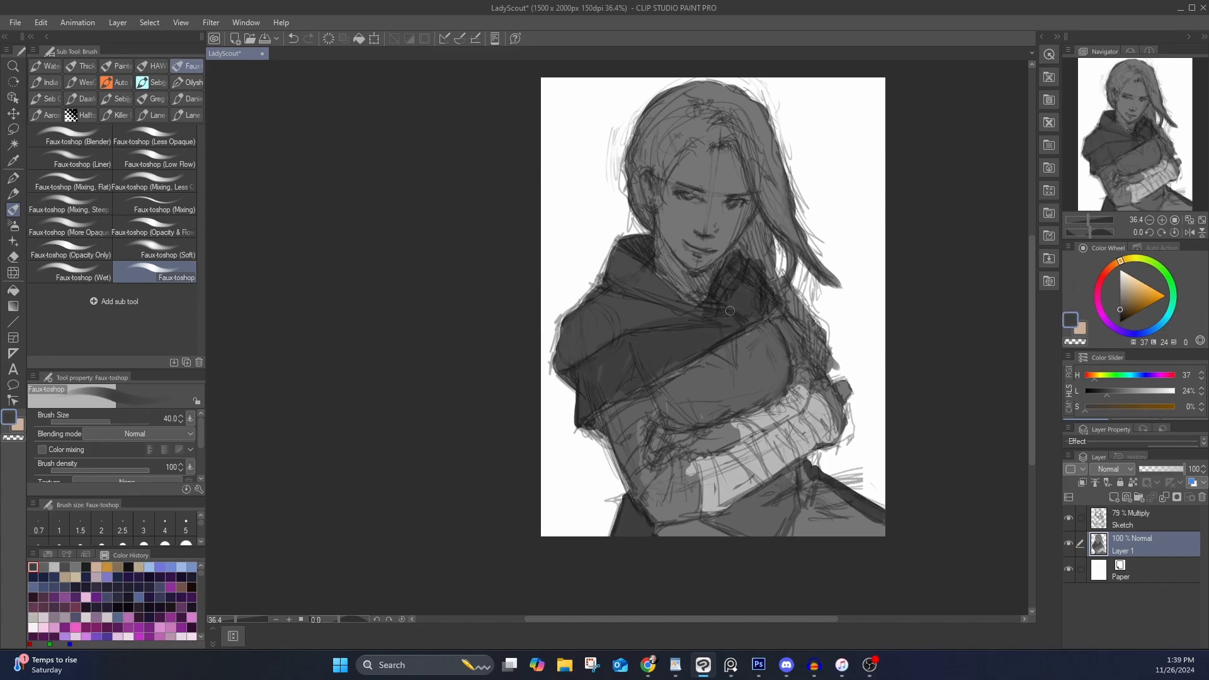
{"action": "mouse_move", "coordinate": [699, 293]}
{"action": "left_mouse_down"}
{"action": "mouse_move", "coordinate": [608, 249]}
{"action": "mouse_move", "coordinate": [561, 366]}
{"action": "left_mouse_up"}
{"action": "left_click_drag", "start_coordinate": [620, 334], "coordinate": [699, 306]}
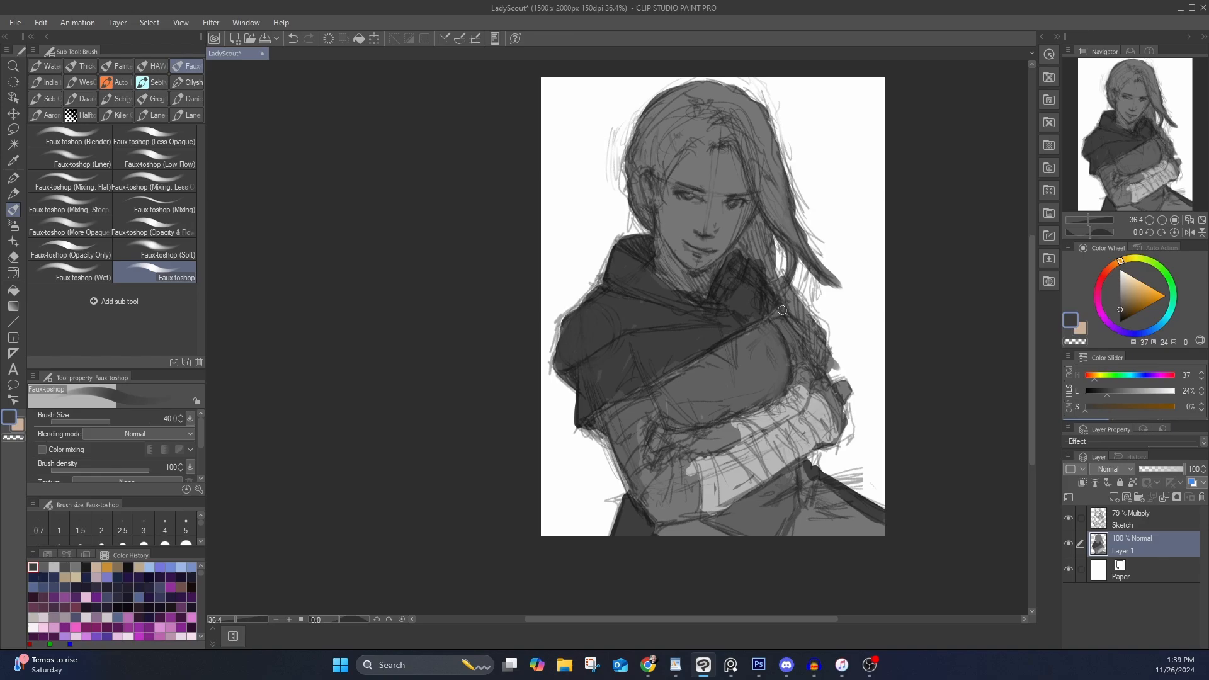
Paint the face, neck and rear forearm in light grey at about 70% luminosity
{"action": "left_click", "coordinate": [1120, 285]}
{"action": "left_click_drag", "start_coordinate": [664, 210], "coordinate": [692, 264]}
{"action": "mouse_move", "coordinate": [645, 182]}
{"action": "left_mouse_down"}
{"action": "mouse_move", "coordinate": [671, 250]}
{"action": "mouse_move", "coordinate": [705, 287]}
{"action": "mouse_move", "coordinate": [743, 183]}
{"action": "mouse_move", "coordinate": [674, 214]}
{"action": "mouse_move", "coordinate": [716, 161]}
{"action": "mouse_move", "coordinate": [734, 230]}
{"action": "left_mouse_up"}
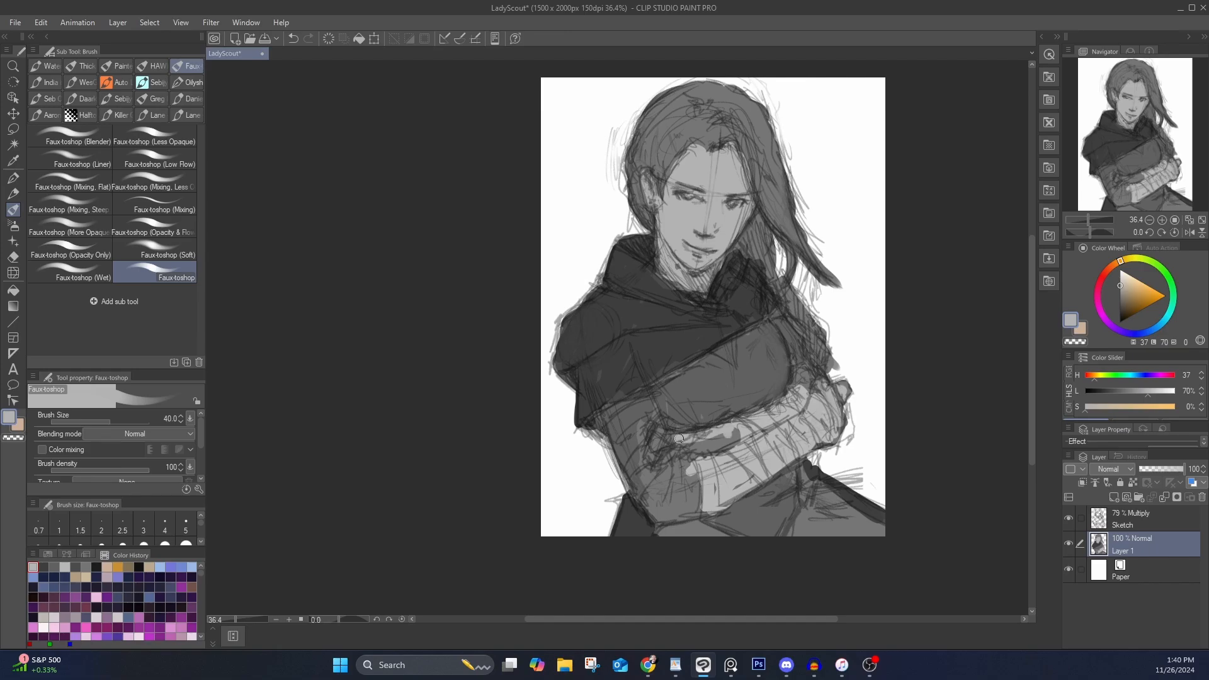
{"action": "mouse_move", "coordinate": [734, 428]}
{"action": "left_mouse_down"}
{"action": "mouse_move", "coordinate": [648, 466]}
{"action": "mouse_move", "coordinate": [731, 435]}
{"action": "left_mouse_up"}
Try a lighter grey patch on the chest, and repaint the tunic and near sleeve in dark grey at 33% luminosity
{"action": "left_click", "coordinate": [1120, 296]}
{"action": "left_click_drag", "start_coordinate": [722, 352], "coordinate": [735, 361]}
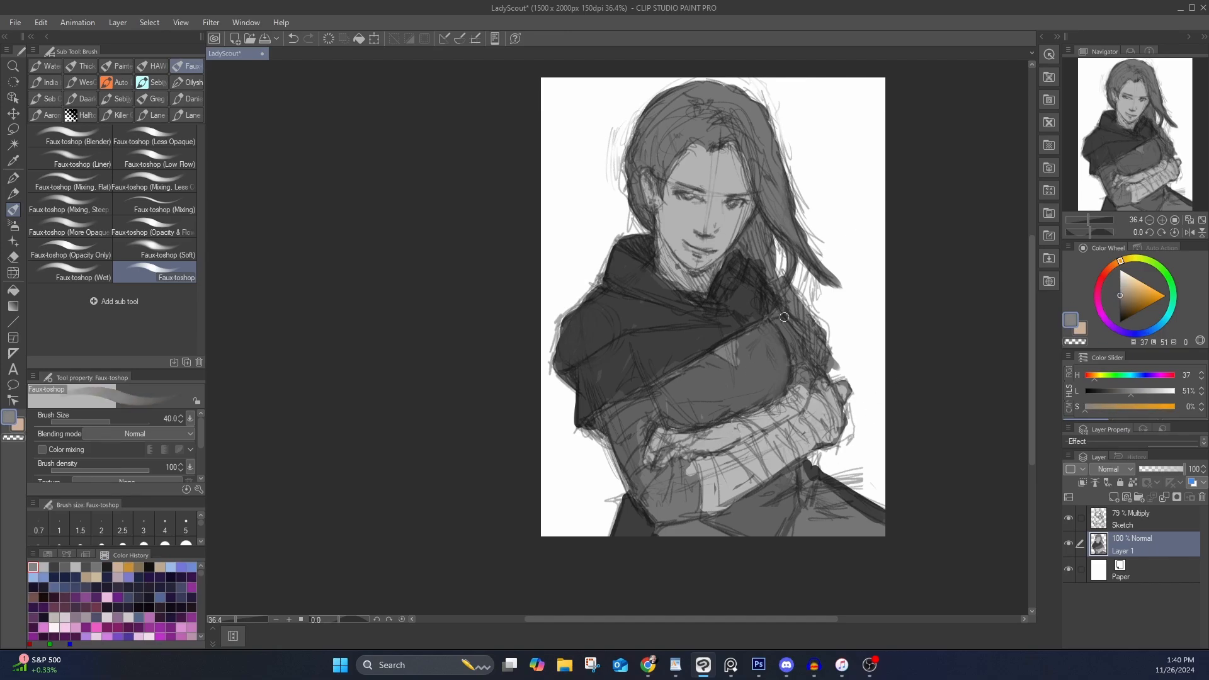
{"action": "left_click_drag", "start_coordinate": [1121, 299], "coordinate": [1120, 306]}
{"action": "mouse_move", "coordinate": [715, 354]}
{"action": "left_mouse_down"}
{"action": "mouse_move", "coordinate": [737, 344]}
{"action": "mouse_move", "coordinate": [718, 377]}
{"action": "left_mouse_up"}
{"action": "left_click_drag", "start_coordinate": [608, 401], "coordinate": [647, 434]}
{"action": "left_click_drag", "start_coordinate": [778, 314], "coordinate": [801, 350]}
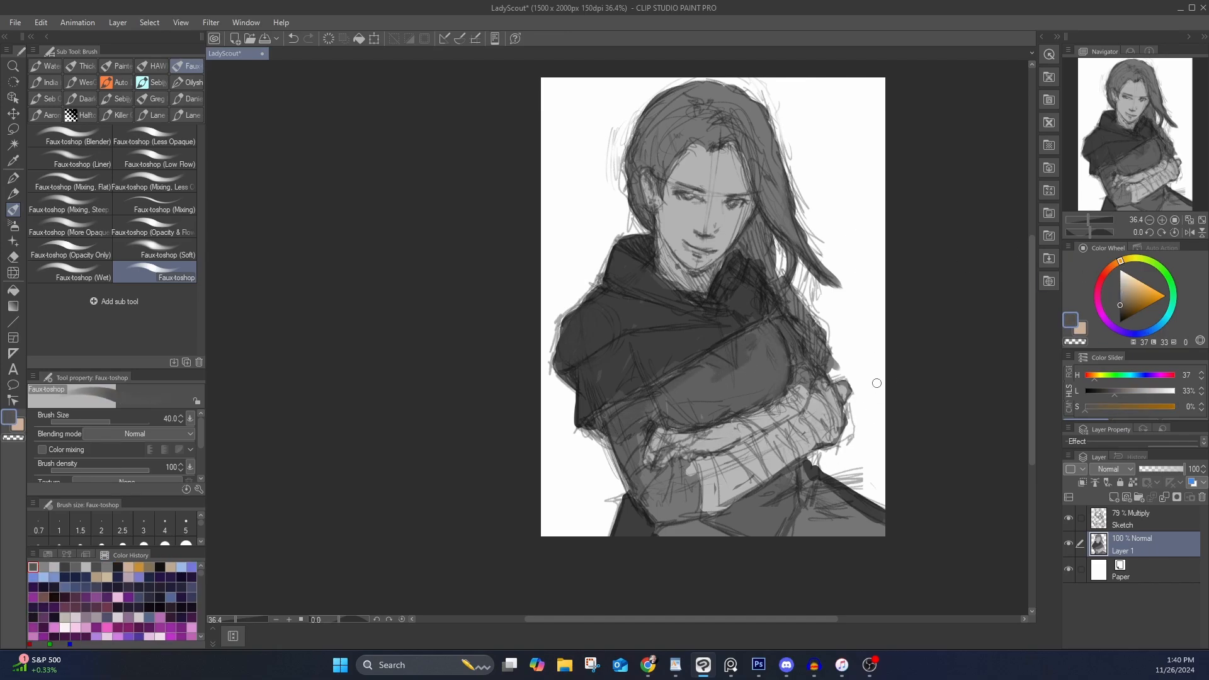
Add 30% luminosity grey to the lower clothing, the near elbow, the cape's lower edge and its shoulder
{"action": "left_click_drag", "start_coordinate": [1120, 296], "coordinate": [1120, 307]}
{"action": "mouse_move", "coordinate": [816, 493]}
{"action": "left_mouse_down"}
{"action": "mouse_move", "coordinate": [832, 502]}
{"action": "mouse_move", "coordinate": [813, 529]}
{"action": "mouse_move", "coordinate": [791, 531]}
{"action": "left_mouse_up"}
{"action": "mouse_move", "coordinate": [700, 524]}
{"action": "left_mouse_down"}
{"action": "mouse_move", "coordinate": [711, 536]}
{"action": "mouse_move", "coordinate": [687, 535]}
{"action": "left_mouse_up"}
{"action": "left_click_drag", "start_coordinate": [692, 464], "coordinate": [693, 478]}
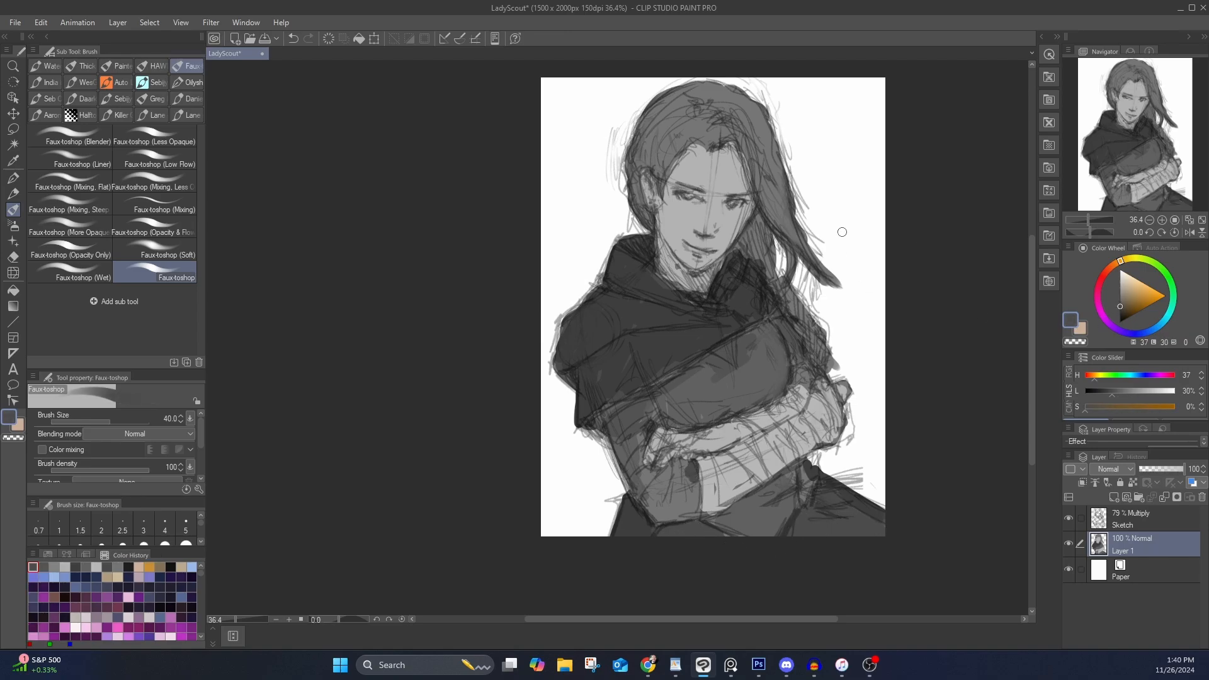
{"action": "mouse_move", "coordinate": [643, 391]}
{"action": "left_mouse_down"}
{"action": "mouse_move", "coordinate": [597, 426]}
{"action": "mouse_move", "coordinate": [771, 321]}
{"action": "left_mouse_up"}
{"action": "left_click_drag", "start_coordinate": [579, 363], "coordinate": [637, 313]}
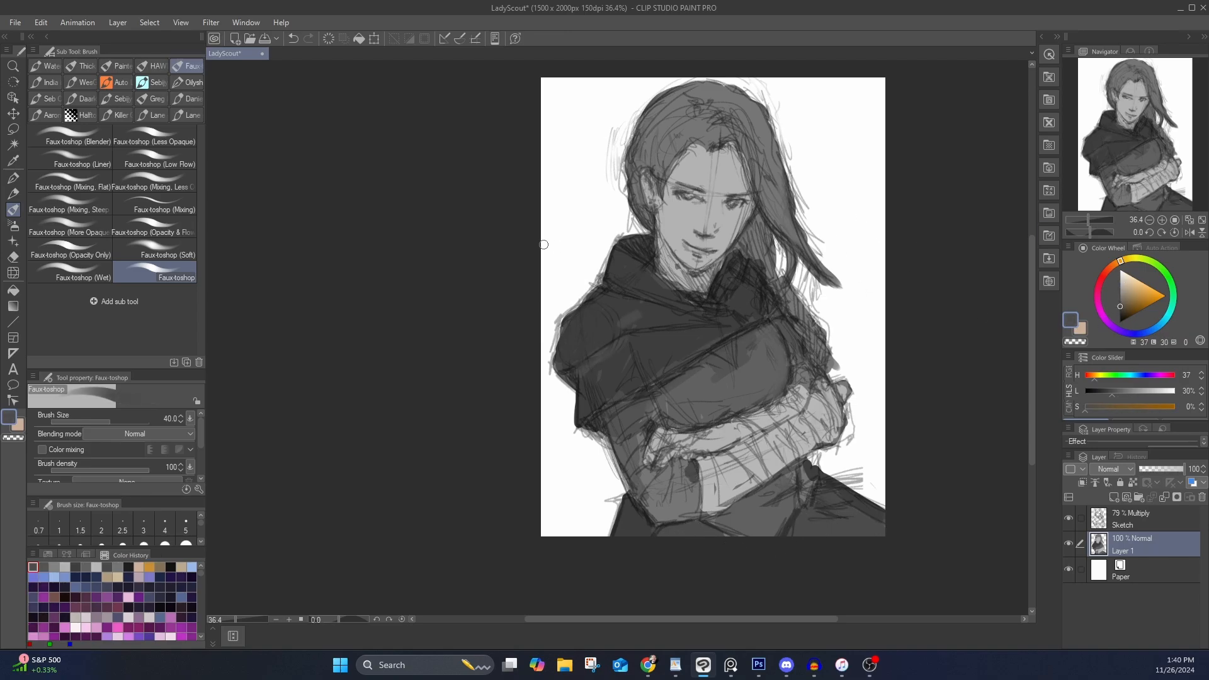
Darken the hood's inside and the cape's underside near the shoulder with a near-black grey at 19% luminosity
{"action": "left_click", "coordinate": [571, 310], "text": "alt"}
{"action": "left_click", "coordinate": [1119, 313]}
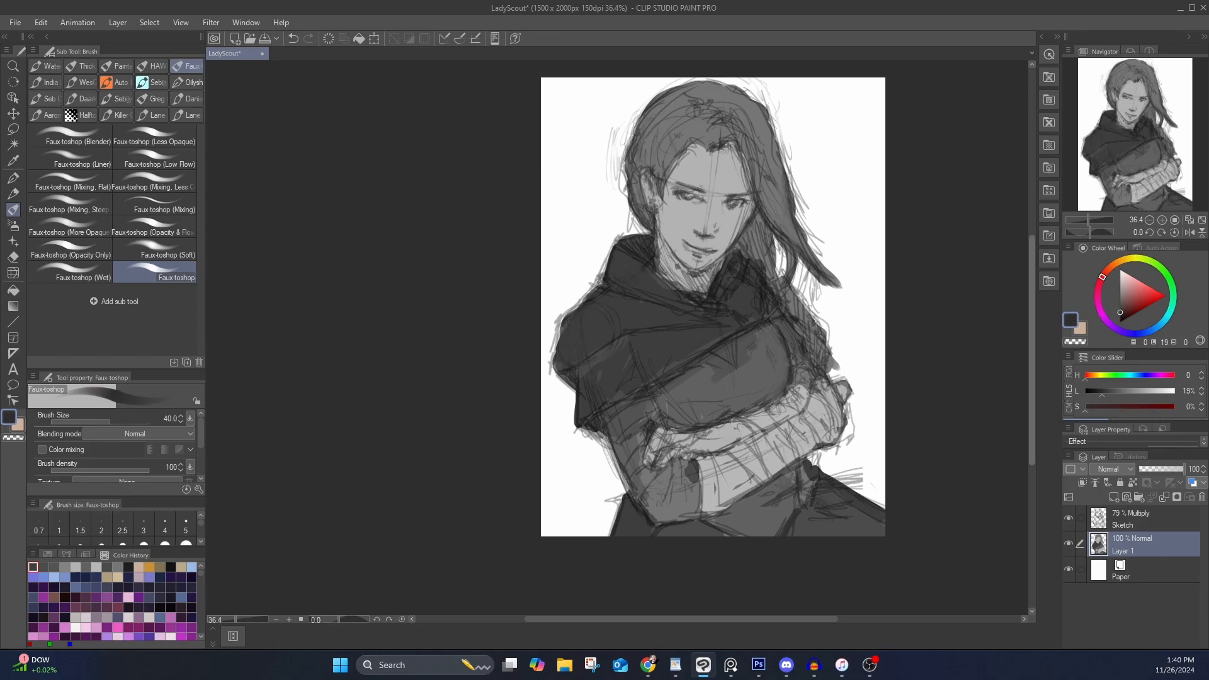
{"action": "left_click_drag", "start_coordinate": [631, 241], "coordinate": [650, 251]}
{"action": "left_click_drag", "start_coordinate": [603, 430], "coordinate": [562, 373]}
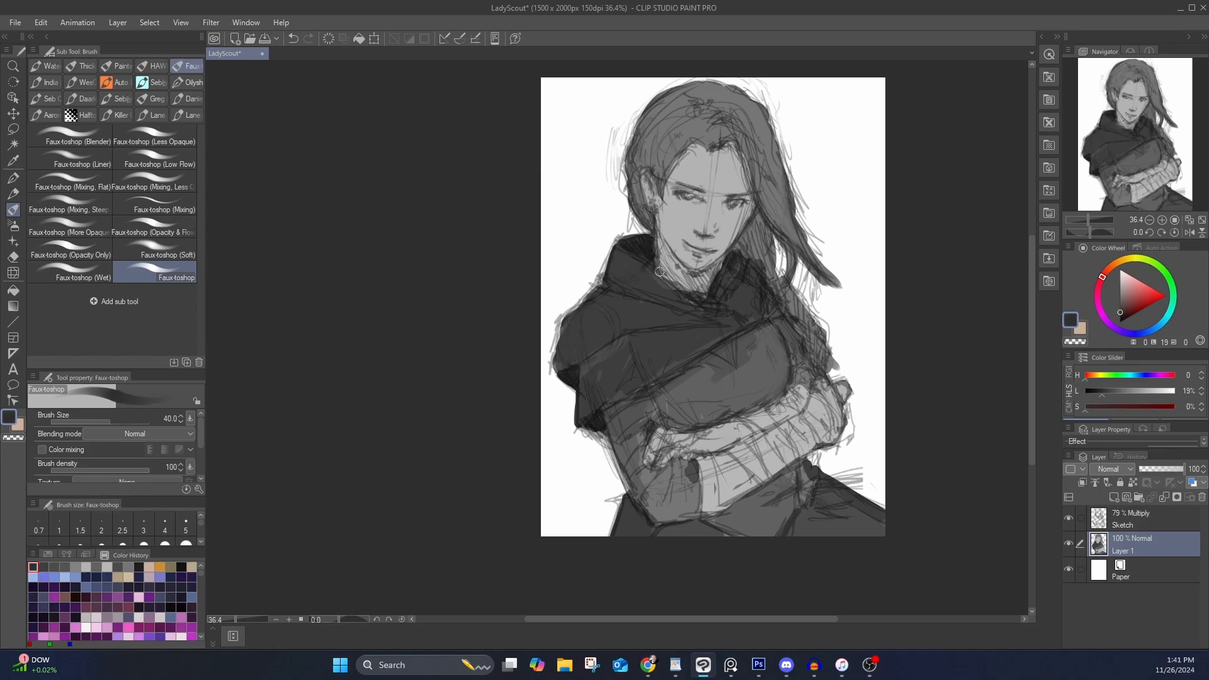
Sample the hair's mid grey and paint the area behind the far elbow and hip
{"action": "left_click_drag", "start_coordinate": [853, 355], "coordinate": [803, 405]}
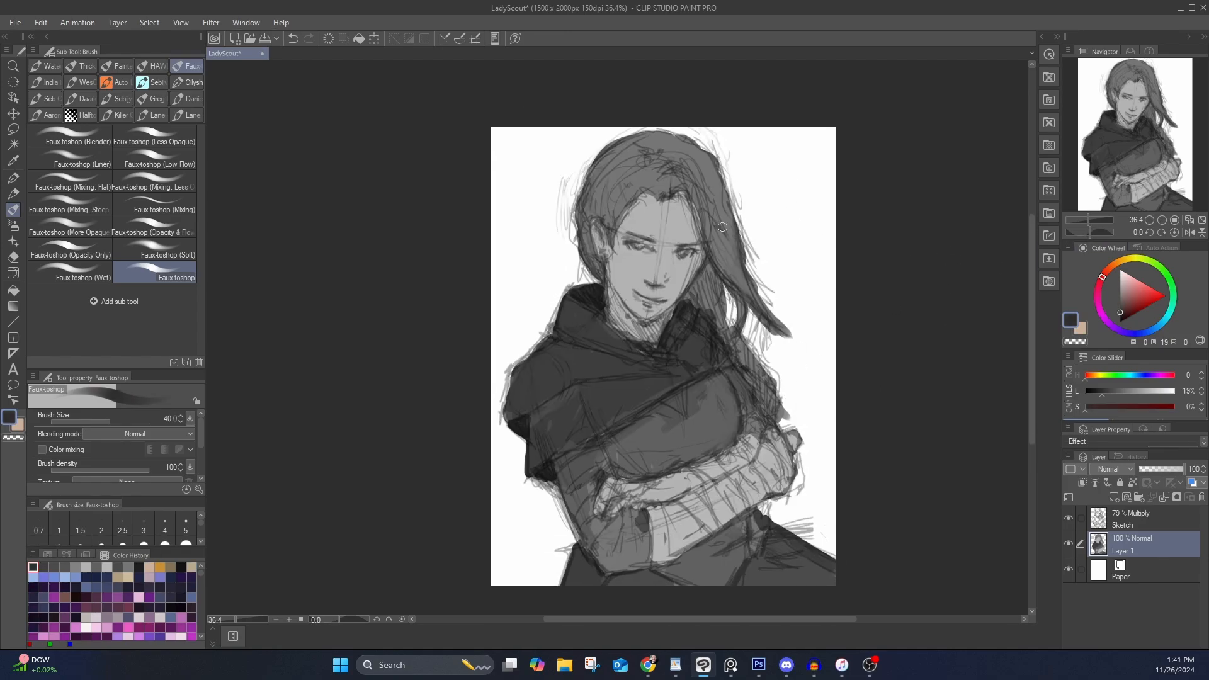
{"action": "left_click", "coordinate": [758, 359], "text": "alt"}
{"action": "mouse_move", "coordinate": [788, 502]}
{"action": "left_mouse_down"}
{"action": "mouse_move", "coordinate": [771, 502]}
{"action": "mouse_move", "coordinate": [810, 541]}
{"action": "left_mouse_up"}
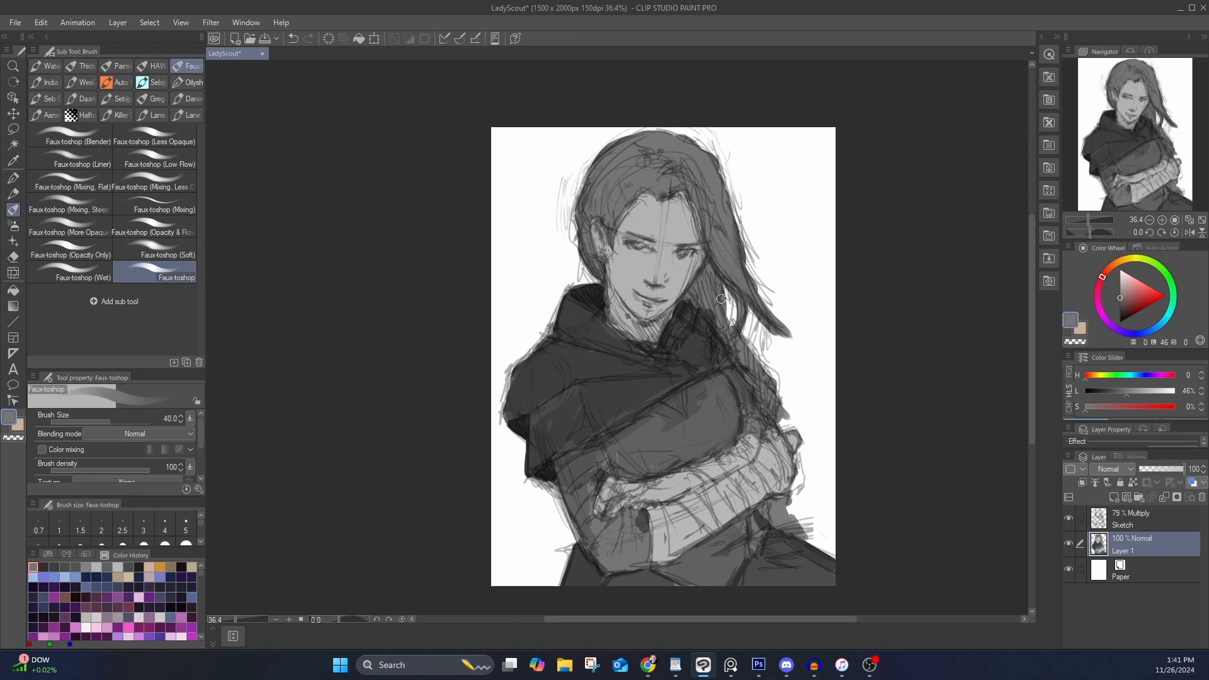
Shade the hair behind the jaw, the eye sockets and the nose with Faux-toshop (Wet) in 23% luminosity grey
{"action": "left_click", "coordinate": [1126, 305]}
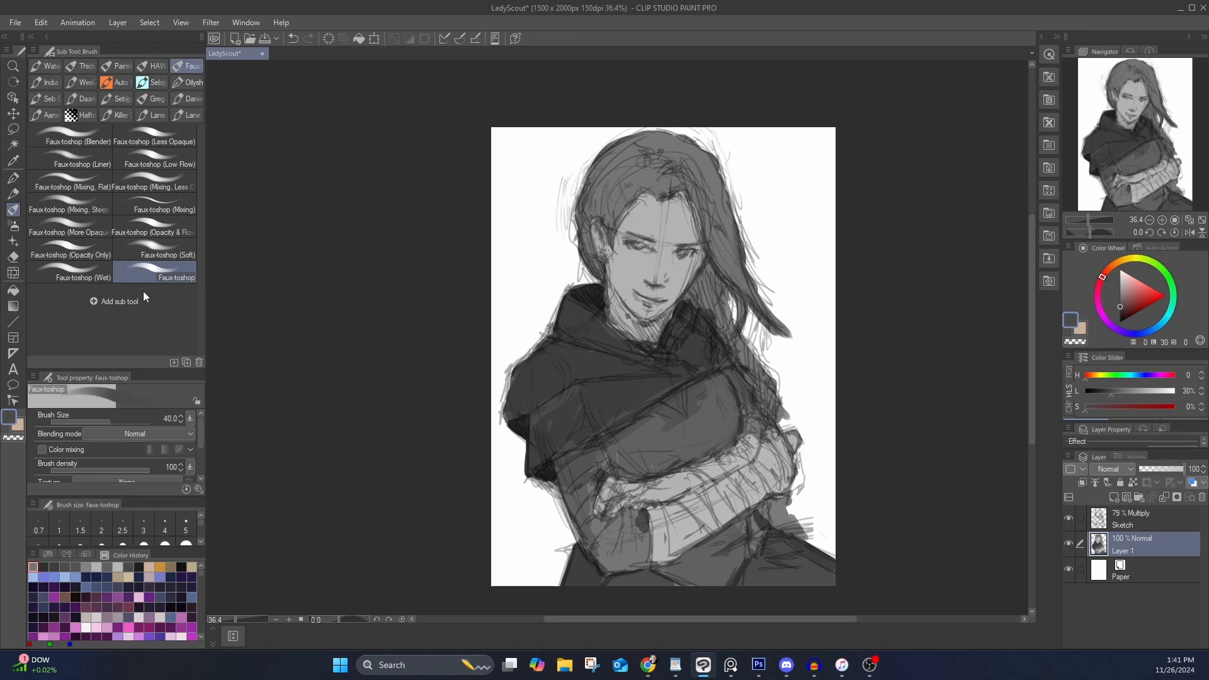
{"action": "left_click", "coordinate": [95, 272]}
{"action": "left_click", "coordinate": [1120, 310]}
{"action": "mouse_move", "coordinate": [714, 272]}
{"action": "left_mouse_down"}
{"action": "mouse_move", "coordinate": [697, 304]}
{"action": "mouse_move", "coordinate": [727, 354]}
{"action": "mouse_move", "coordinate": [723, 283]}
{"action": "mouse_move", "coordinate": [744, 331]}
{"action": "left_mouse_up"}
{"action": "left_click_drag", "start_coordinate": [712, 263], "coordinate": [686, 299]}
{"action": "mouse_move", "coordinate": [734, 357]}
{"action": "left_mouse_down"}
{"action": "mouse_move", "coordinate": [764, 402]}
{"action": "mouse_move", "coordinate": [767, 384]}
{"action": "left_mouse_up"}
{"action": "left_click_drag", "start_coordinate": [666, 286], "coordinate": [646, 278]}
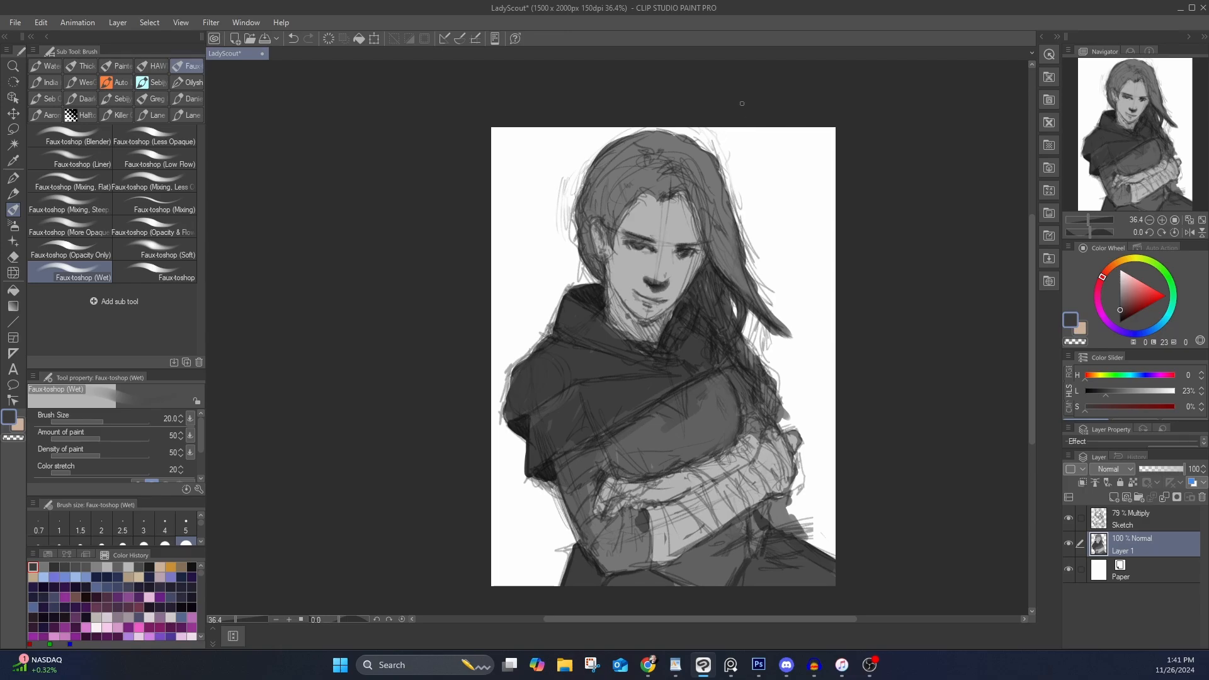
Shade the neck and the underside of the jaw with the Wet brush at size 25
{"action": "key", "text": "bracketright"}
{"action": "left_click_drag", "start_coordinate": [609, 288], "coordinate": [656, 341]}
{"action": "left_click_drag", "start_coordinate": [642, 338], "coordinate": [677, 306]}
{"action": "left_click_drag", "start_coordinate": [607, 287], "coordinate": [627, 318]}
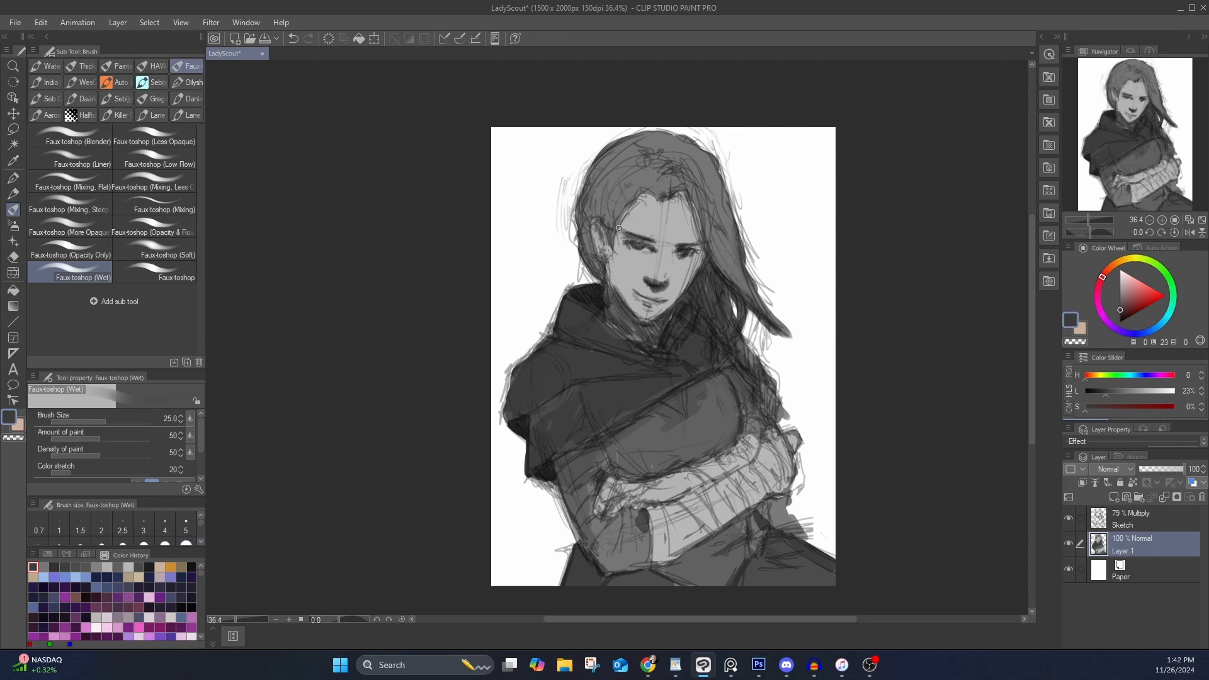
Blend the cheek and nose shading with greys sampled from the face, and add a white highlight by the nose
{"action": "left_click", "coordinate": [643, 271], "text": "alt"}
{"action": "mouse_move", "coordinate": [645, 274]}
{"action": "left_mouse_down"}
{"action": "mouse_move", "coordinate": [668, 275]}
{"action": "mouse_move", "coordinate": [654, 256]}
{"action": "mouse_move", "coordinate": [626, 297]}
{"action": "left_mouse_up"}
{"action": "left_click", "coordinate": [652, 276], "text": "alt"}
{"action": "left_click", "coordinate": [643, 268], "text": "alt"}
{"action": "left_click", "coordinate": [623, 285], "text": "alt"}
{"action": "left_click", "coordinate": [674, 252], "text": "alt"}
{"action": "left_click", "coordinate": [671, 261], "text": "alt"}
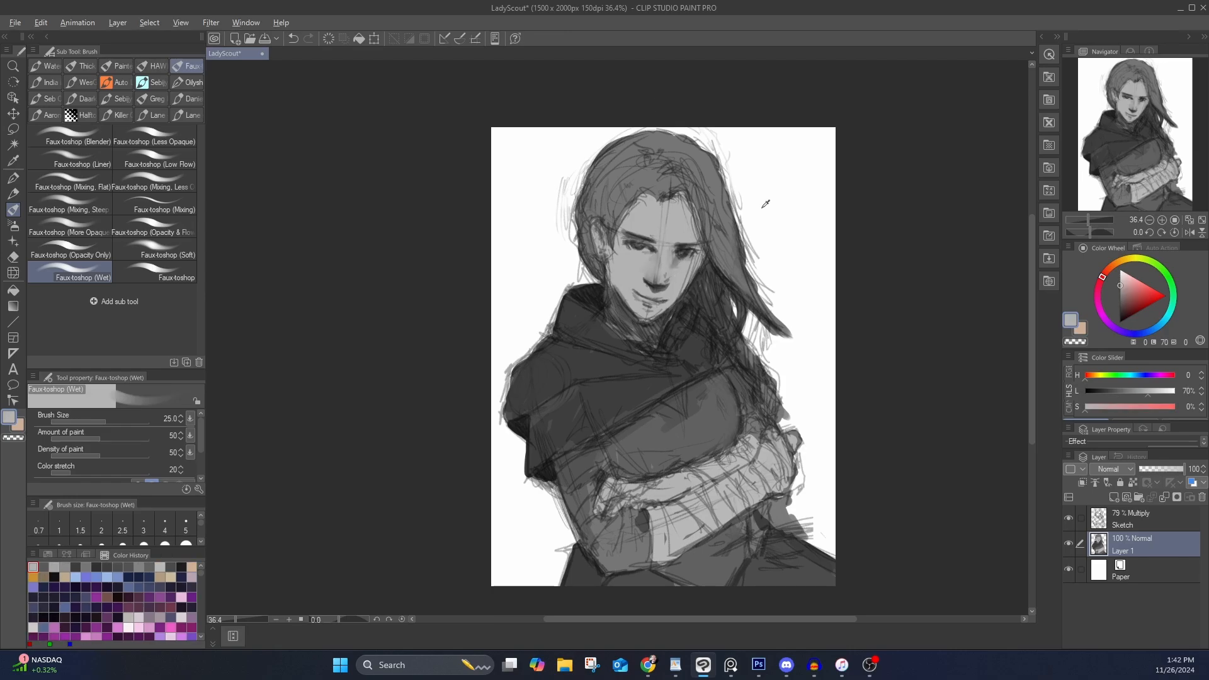
{"action": "left_click", "coordinate": [761, 208], "text": "alt"}
{"action": "left_click", "coordinate": [660, 276]}
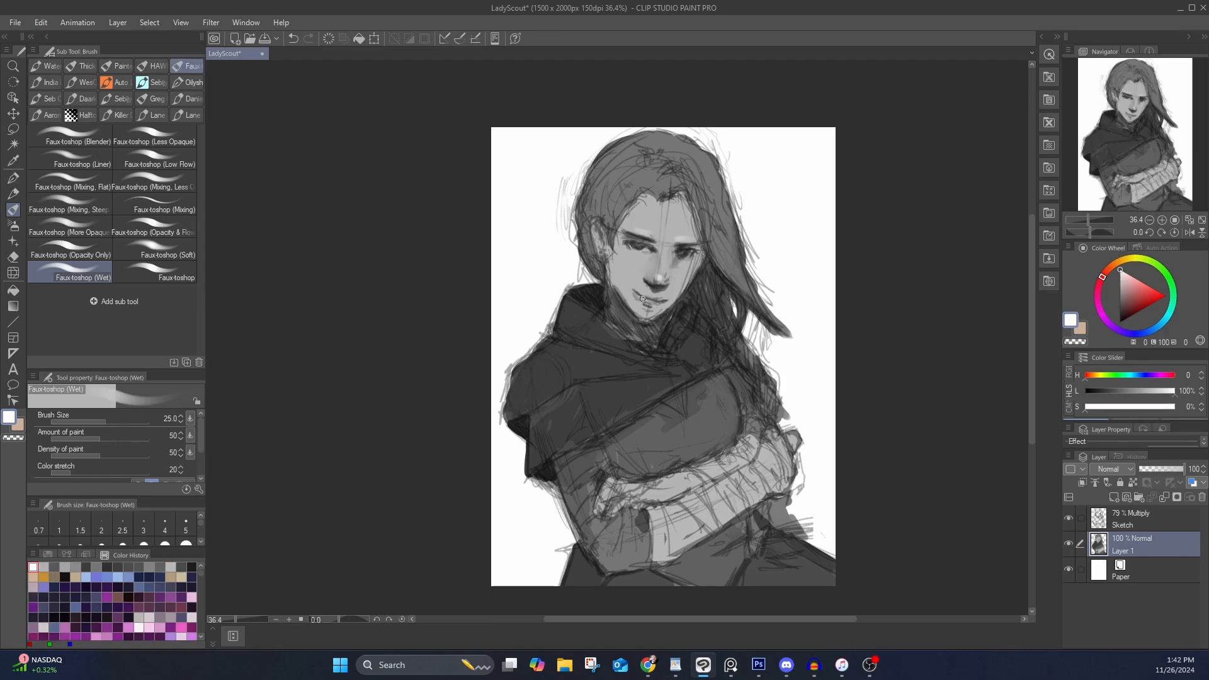
Refine the forehead, eyes and nose shading using light, mid and dark greys sampled from the painting
{"action": "key", "text": "alt"}
{"action": "left_click", "coordinate": [629, 237], "text": "alt"}
{"action": "left_click", "coordinate": [633, 261], "text": "alt"}
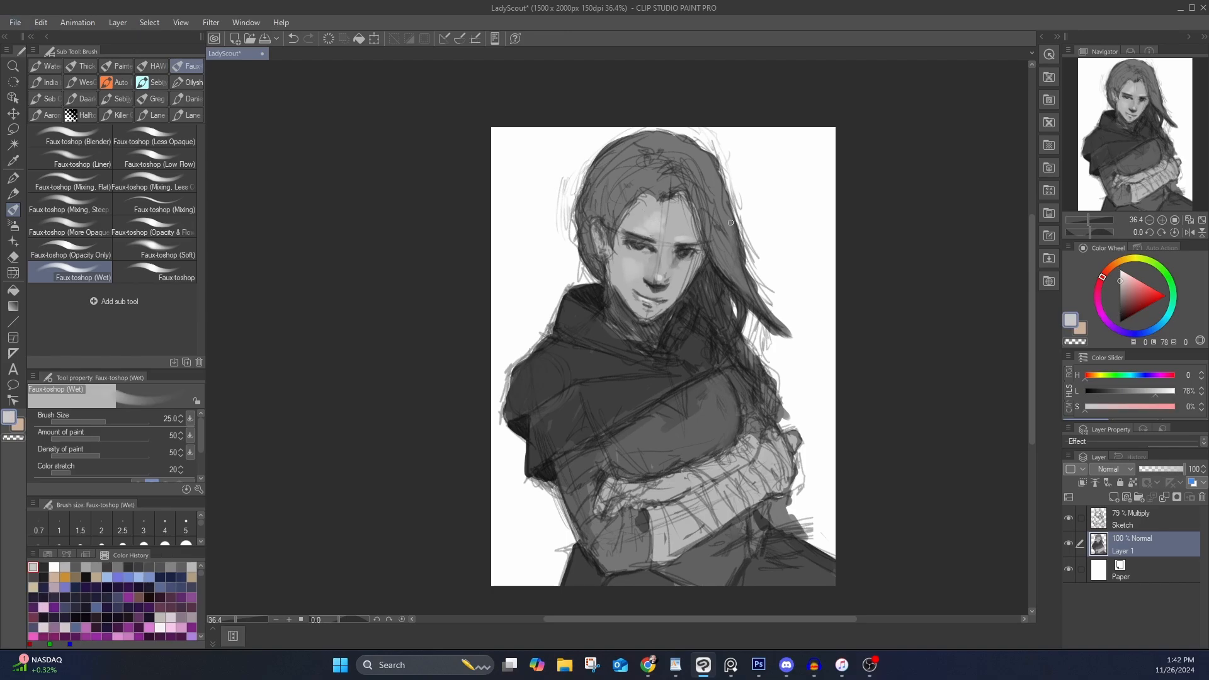
{"action": "left_click", "coordinate": [640, 262], "text": "alt"}
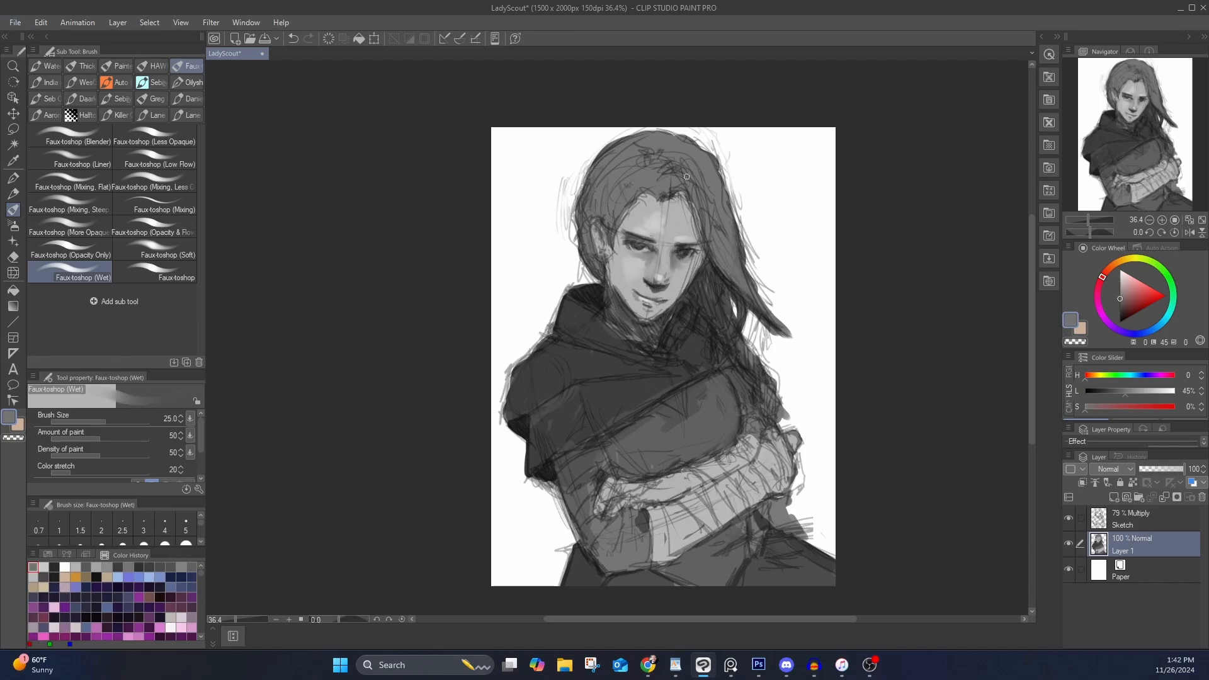
{"action": "left_click", "coordinate": [652, 250], "text": "alt"}
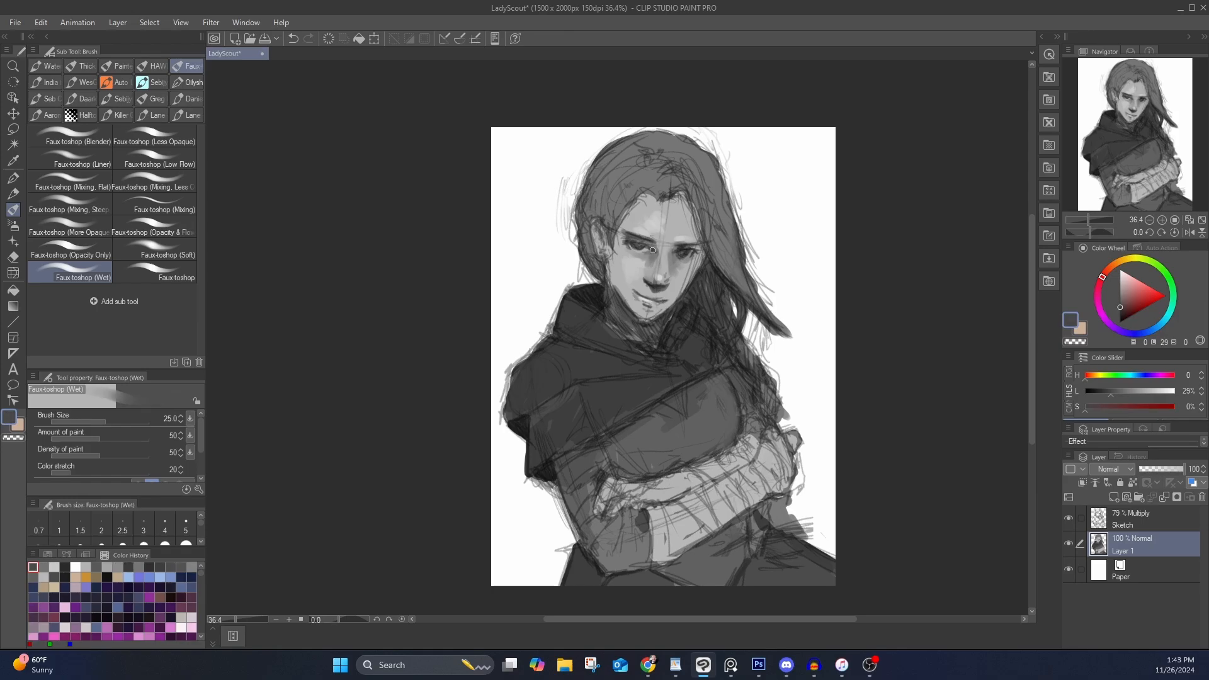
{"action": "left_click", "coordinate": [647, 279], "text": "alt"}
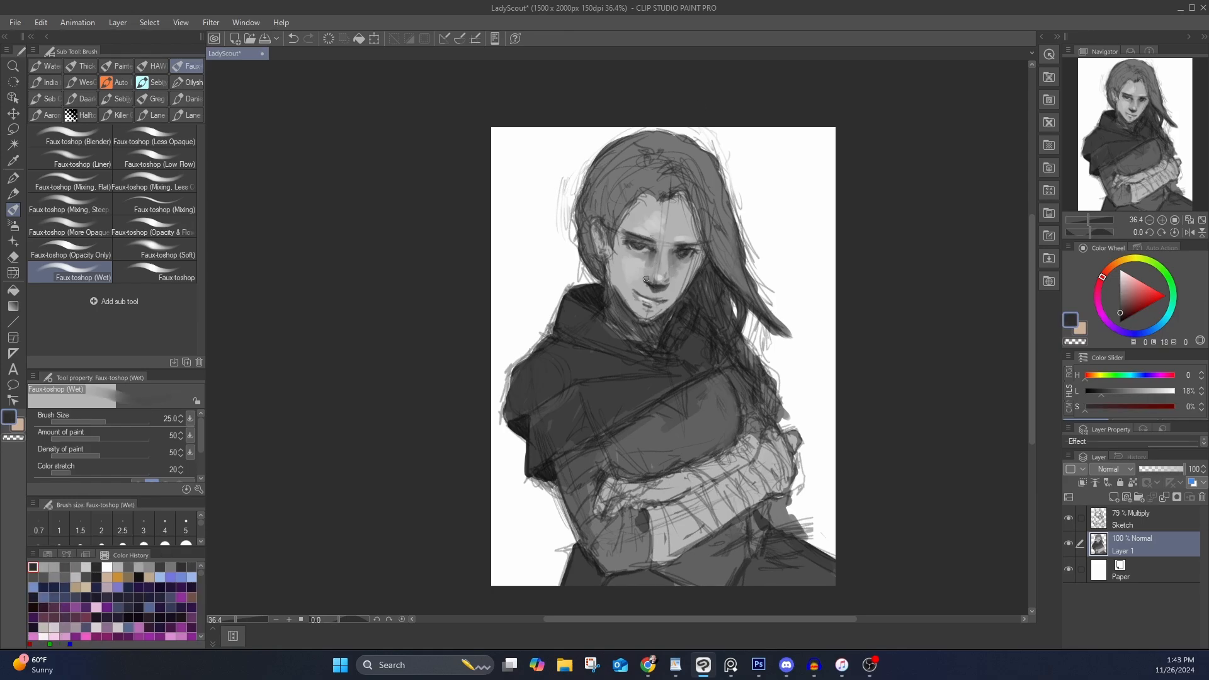
{"action": "left_click", "coordinate": [676, 257], "text": "alt"}
{"action": "left_click", "coordinate": [662, 287], "text": "alt"}
{"action": "left_click", "coordinate": [655, 282], "text": "alt"}
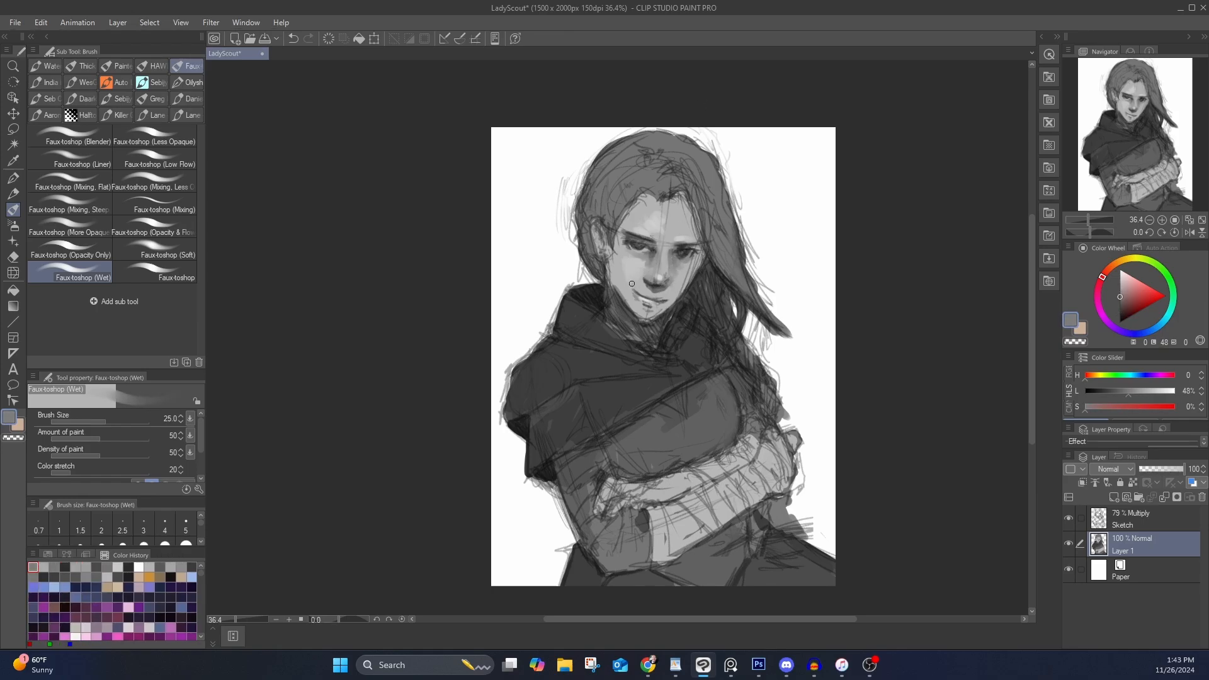
Blend the hairline beside the forehead, and brush light strands over the crown with sampled white
{"action": "left_click", "coordinate": [614, 243], "text": "alt"}
{"action": "left_click", "coordinate": [682, 196], "text": "alt"}
{"action": "left_click_drag", "start_coordinate": [679, 198], "coordinate": [697, 243]}
{"action": "left_click", "coordinate": [746, 165], "text": "alt"}
{"action": "mouse_move", "coordinate": [673, 160]}
{"action": "left_mouse_down"}
{"action": "mouse_move", "coordinate": [702, 182]}
{"action": "mouse_move", "coordinate": [725, 250]}
{"action": "left_mouse_up"}
{"action": "left_click_drag", "start_coordinate": [691, 184], "coordinate": [706, 226]}
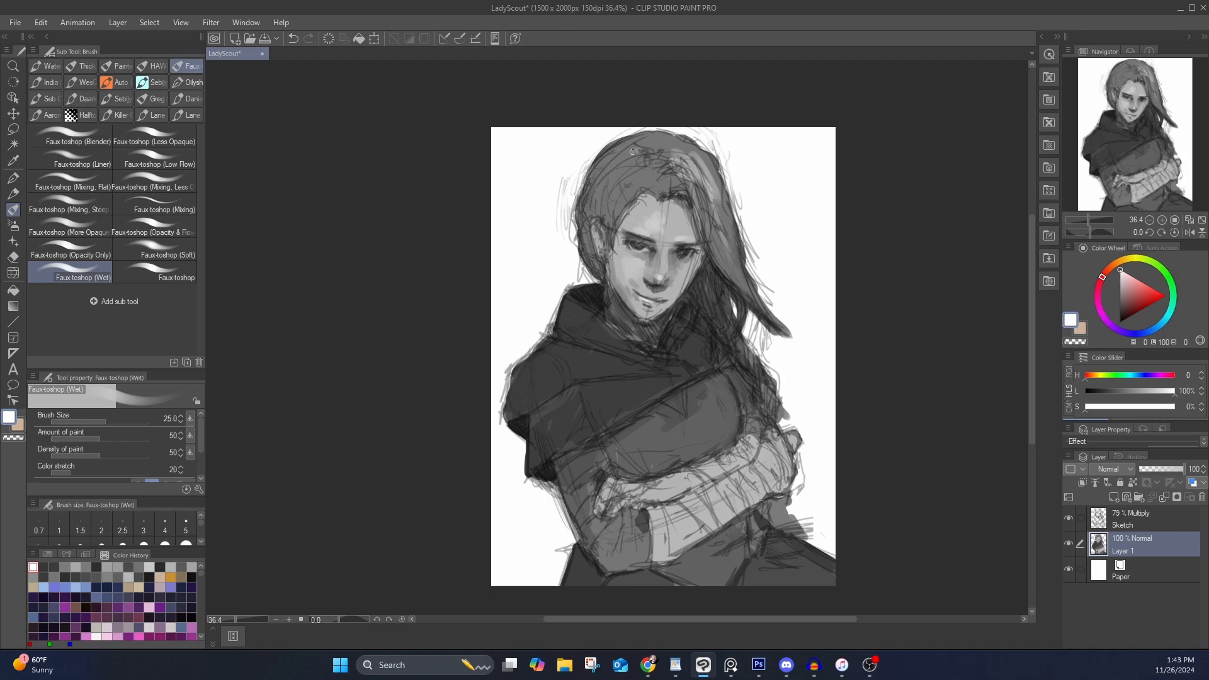
{"action": "left_click_drag", "start_coordinate": [632, 152], "coordinate": [603, 172]}
Deepen the cape folds, the shadow under the cape's edge and the near sleeve with a sampled near-black grey
{"action": "left_click", "coordinate": [534, 430], "text": "alt"}
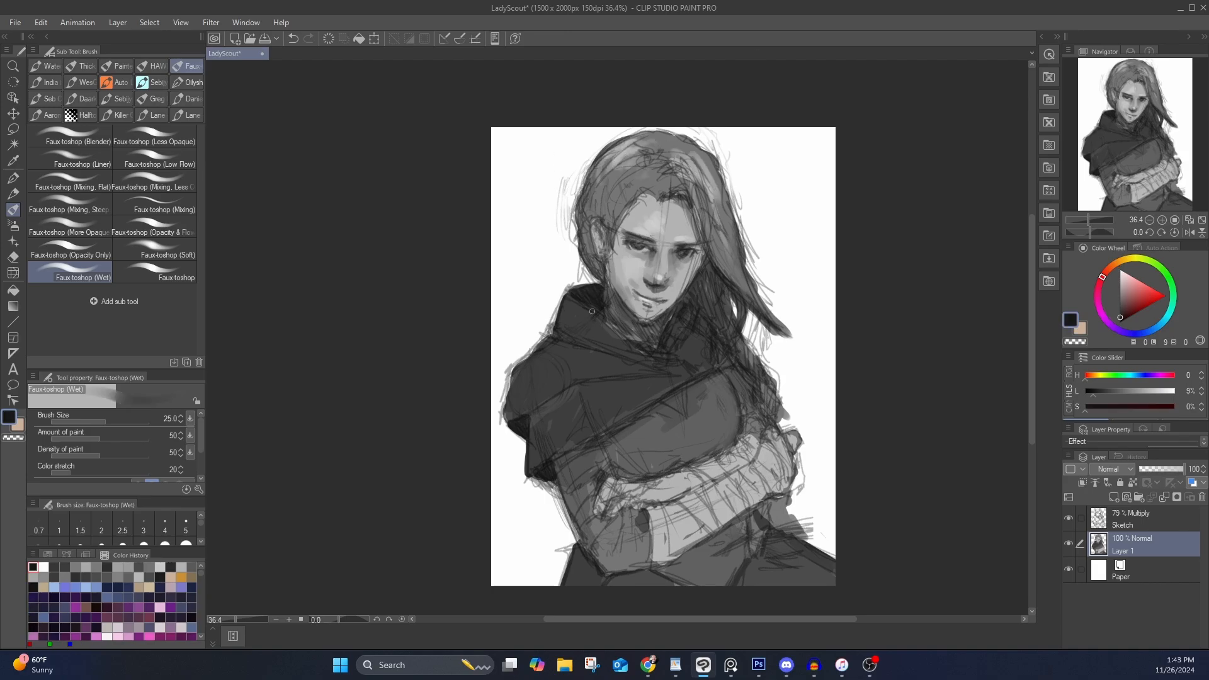
{"action": "left_click", "coordinate": [536, 423], "text": "alt"}
{"action": "mouse_move", "coordinate": [531, 421]}
{"action": "left_mouse_down"}
{"action": "mouse_move", "coordinate": [582, 383]}
{"action": "mouse_move", "coordinate": [617, 380]}
{"action": "left_mouse_up"}
{"action": "mouse_move", "coordinate": [653, 379]}
{"action": "left_mouse_down"}
{"action": "mouse_move", "coordinate": [709, 366]}
{"action": "mouse_move", "coordinate": [709, 355]}
{"action": "left_mouse_up"}
{"action": "left_click_drag", "start_coordinate": [719, 334], "coordinate": [746, 389]}
{"action": "left_click_drag", "start_coordinate": [596, 452], "coordinate": [559, 503]}
{"action": "mouse_move", "coordinate": [601, 445]}
{"action": "left_mouse_down"}
{"action": "mouse_move", "coordinate": [566, 481]}
{"action": "mouse_move", "coordinate": [596, 460]}
{"action": "left_mouse_up"}
Paint dark shadows between the crossed forearms and along the near sleeve beneath the cape
{"action": "left_click_drag", "start_coordinate": [681, 492], "coordinate": [645, 404]}
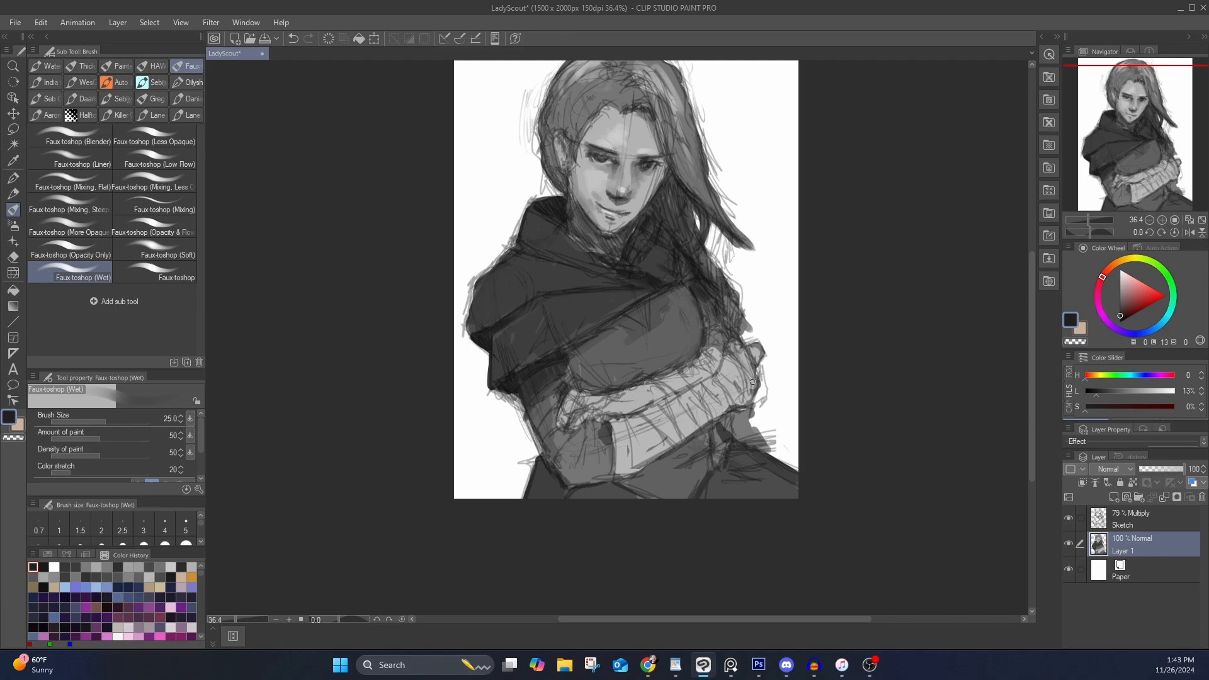
{"action": "left_click_drag", "start_coordinate": [745, 359], "coordinate": [649, 402]}
{"action": "left_click_drag", "start_coordinate": [721, 330], "coordinate": [646, 390]}
{"action": "left_click_drag", "start_coordinate": [595, 334], "coordinate": [554, 388]}
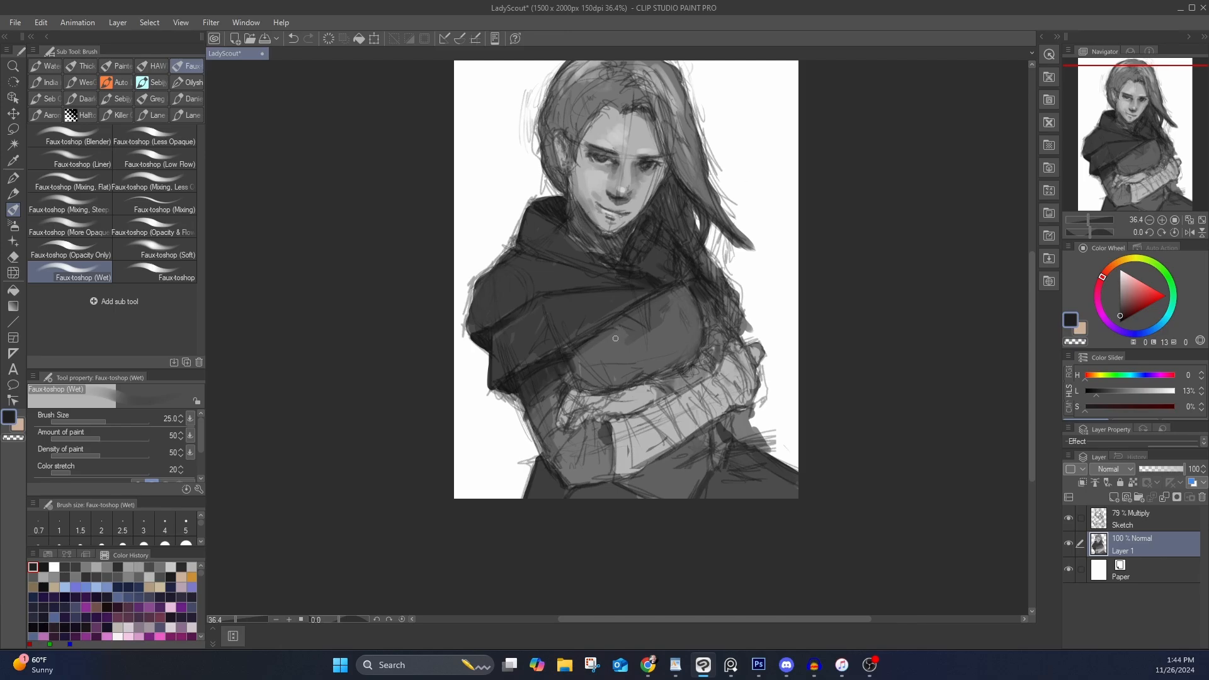
Add dark folds to the chest of the tunic, and shade the clothing beneath the forearms toward the far hip
{"action": "left_click_drag", "start_coordinate": [630, 314], "coordinate": [597, 337]}
{"action": "left_click_drag", "start_coordinate": [639, 312], "coordinate": [643, 319]}
{"action": "left_click_drag", "start_coordinate": [616, 488], "coordinate": [643, 496]}
{"action": "mouse_move", "coordinate": [645, 487]}
{"action": "left_mouse_down"}
{"action": "mouse_move", "coordinate": [581, 495]}
{"action": "mouse_move", "coordinate": [710, 436]}
{"action": "left_mouse_up"}
{"action": "mouse_move", "coordinate": [688, 460]}
{"action": "left_mouse_down"}
{"action": "mouse_move", "coordinate": [736, 418]}
{"action": "mouse_move", "coordinate": [793, 467]}
{"action": "left_mouse_up"}
{"action": "left_click", "coordinate": [738, 417], "text": "alt"}
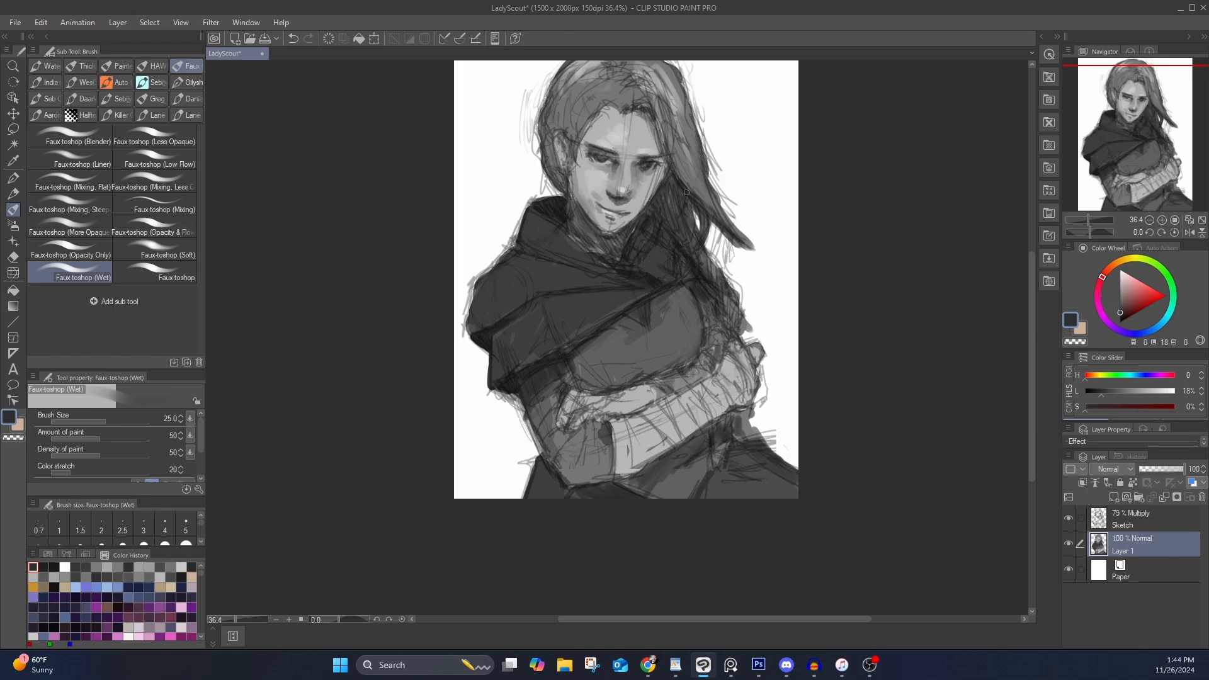
Clean up the outer edge of the long hair beside the face with white sampled from the background
{"action": "left_click", "coordinate": [709, 144], "text": "alt"}
{"action": "left_click_drag", "start_coordinate": [709, 145], "coordinate": [722, 214]}
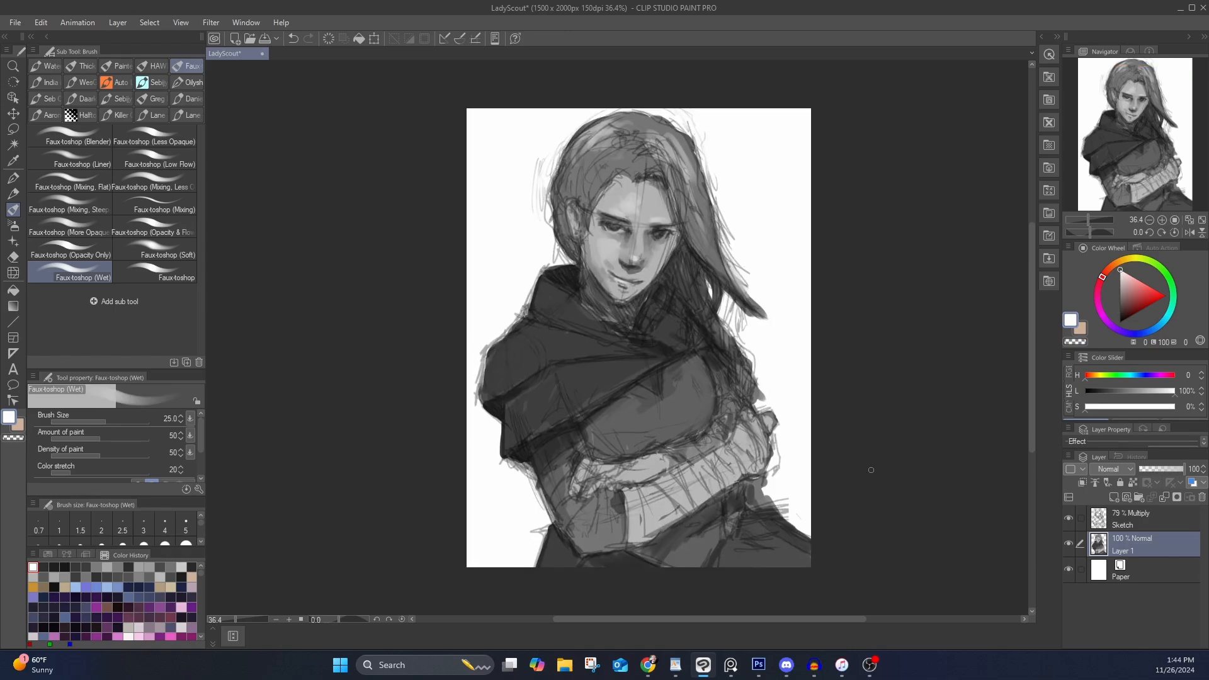
Brush a soft highlight over the chest of the tunic with light grey sampled from the face and brush size 150
{"action": "left_click", "coordinate": [548, 489], "text": "alt"}
{"action": "left_click", "coordinate": [632, 224], "text": "alt"}
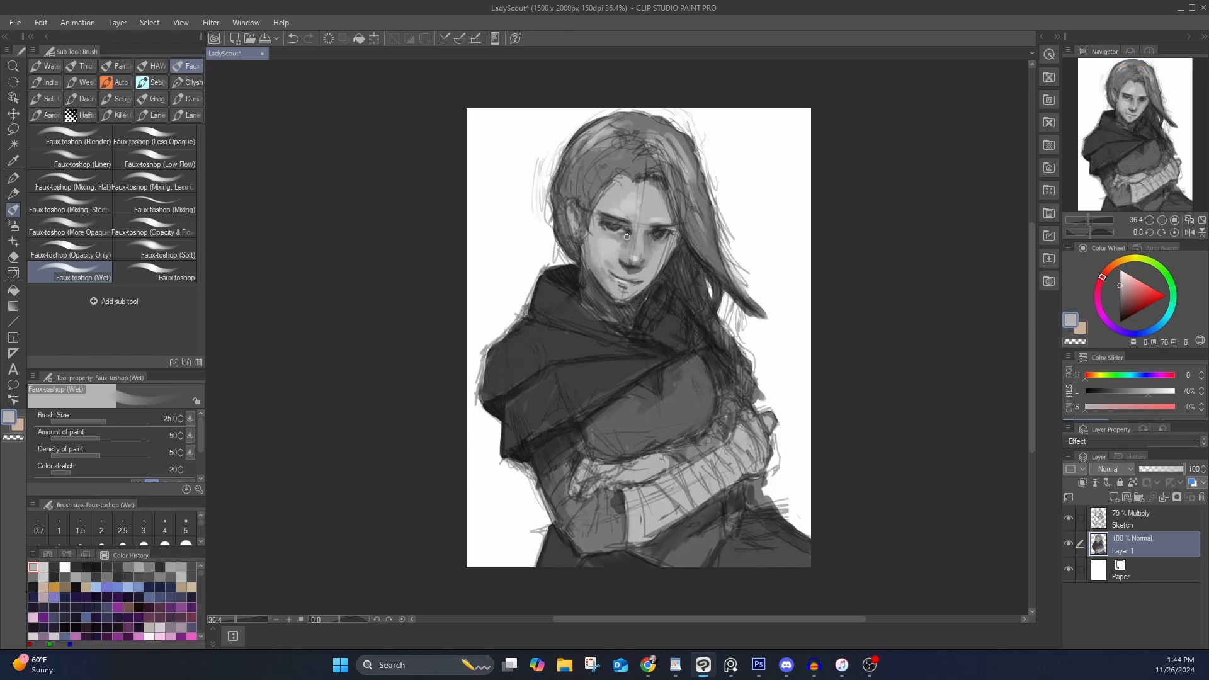
{"action": "key", "text": "bracketright"}
{"action": "key", "text": "bracketright"}
{"action": "key", "text": "bracketright"}
{"action": "key", "text": "bracketright"}
{"action": "key", "text": "bracketright"}
{"action": "key", "text": "bracketright"}
{"action": "key", "text": "bracketright"}
{"action": "key", "text": "bracketright"}
{"action": "key", "text": "bracketright"}
{"action": "left_click_drag", "start_coordinate": [698, 398], "coordinate": [682, 408]}
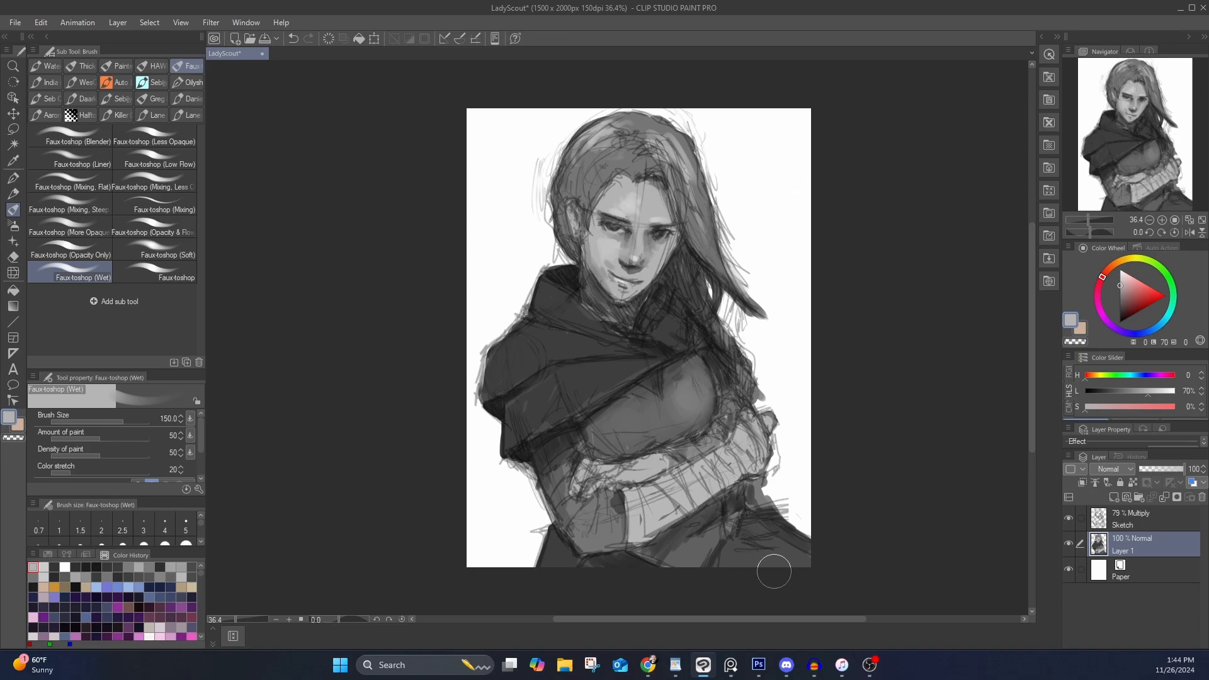
Lower the Sketch layer's opacity to 51% and add a new layer above it
{"action": "left_click", "coordinate": [1128, 518]}
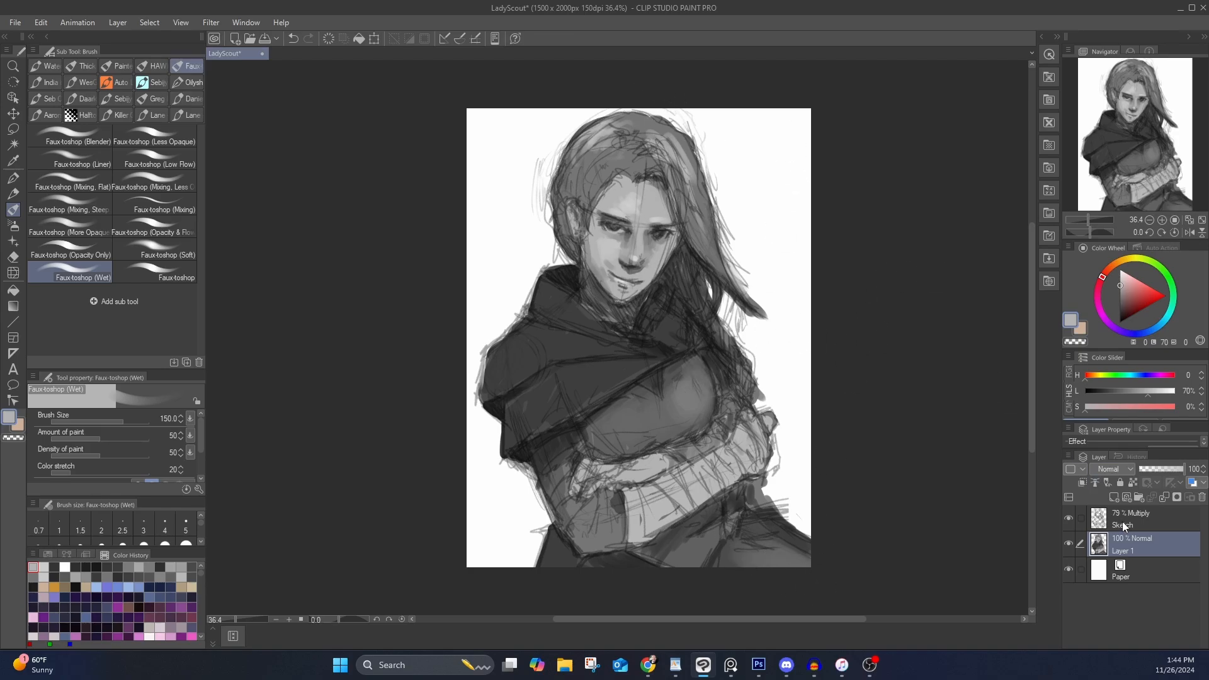
{"action": "left_click_drag", "start_coordinate": [1175, 469], "coordinate": [1162, 469]}
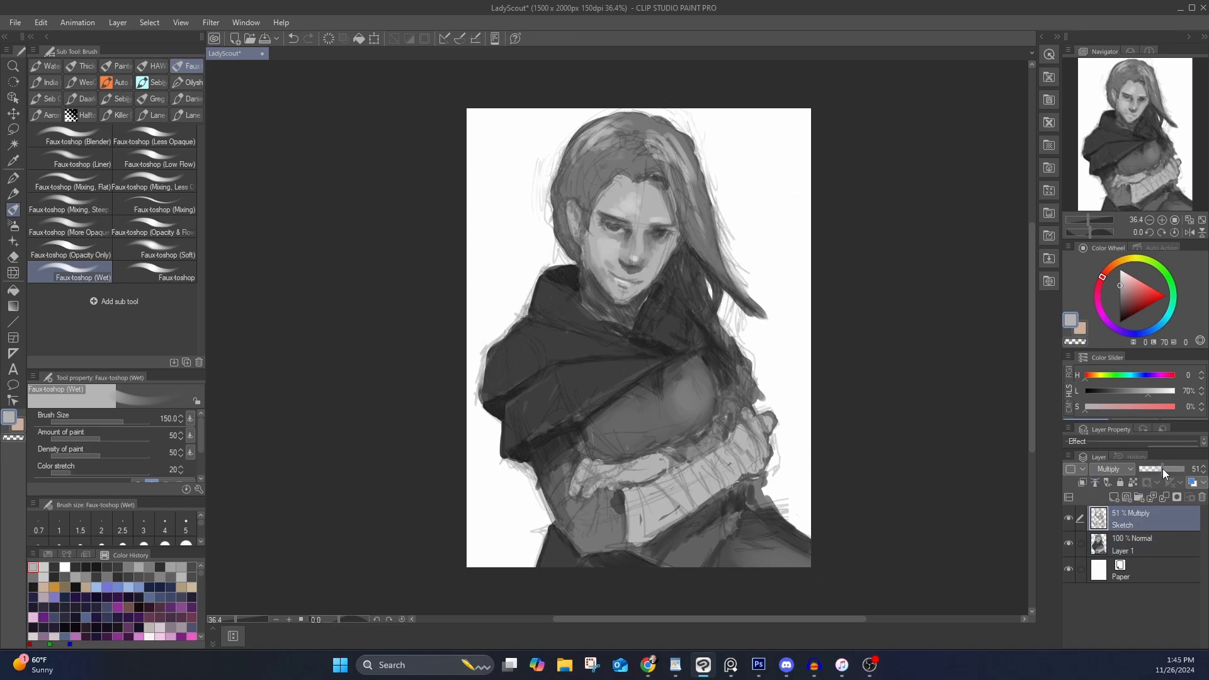
{"action": "left_click", "coordinate": [1114, 497]}
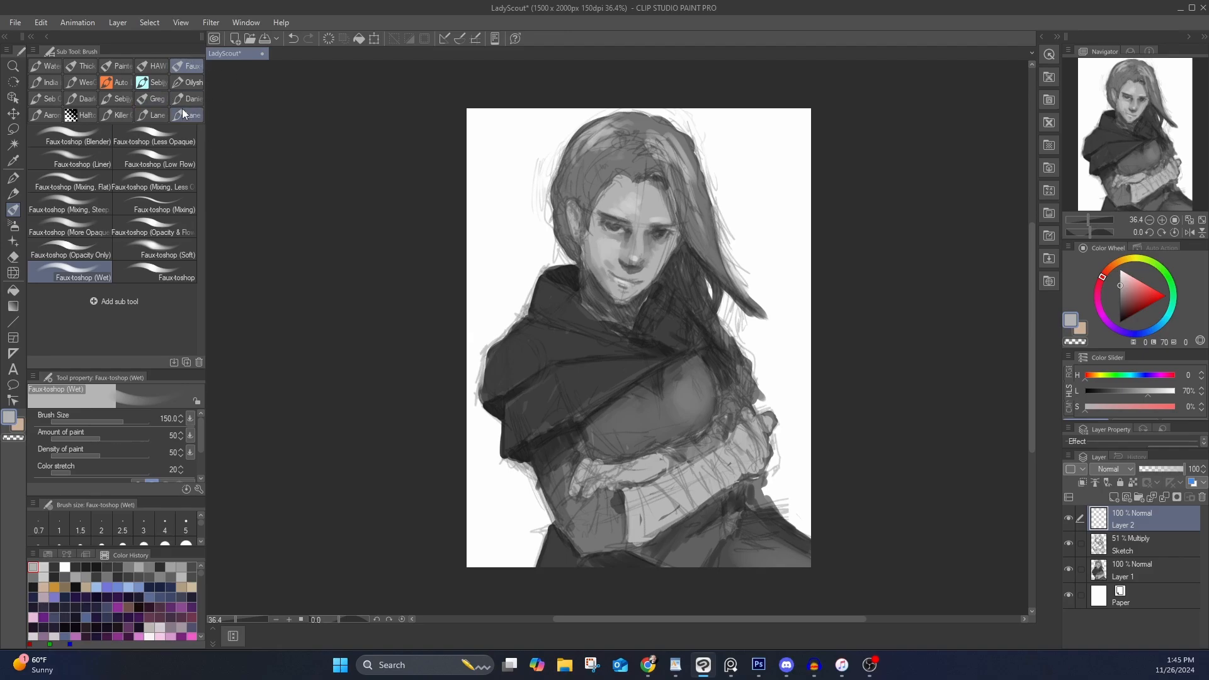
Ink the hairline beside the forehead, the ear and the hair behind it on the new layer with a near-black Turnip pen
{"action": "left_click", "coordinate": [117, 115]}
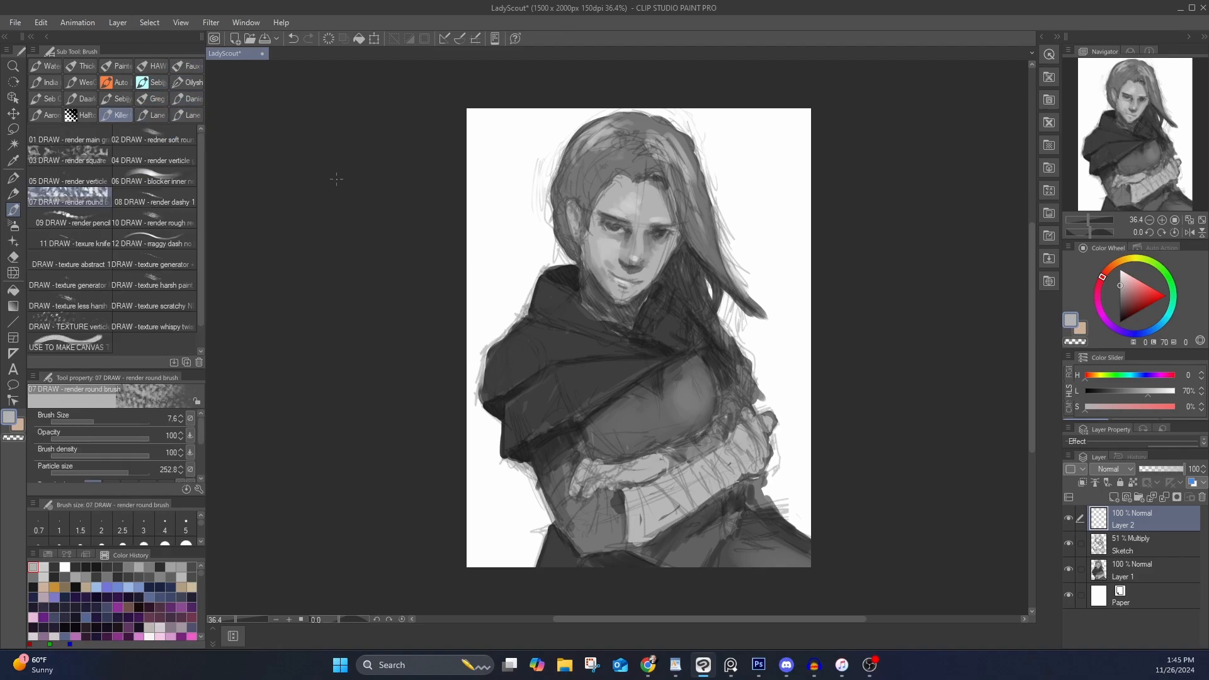
{"action": "left_click", "coordinate": [151, 115]}
{"action": "key", "text": "p"}
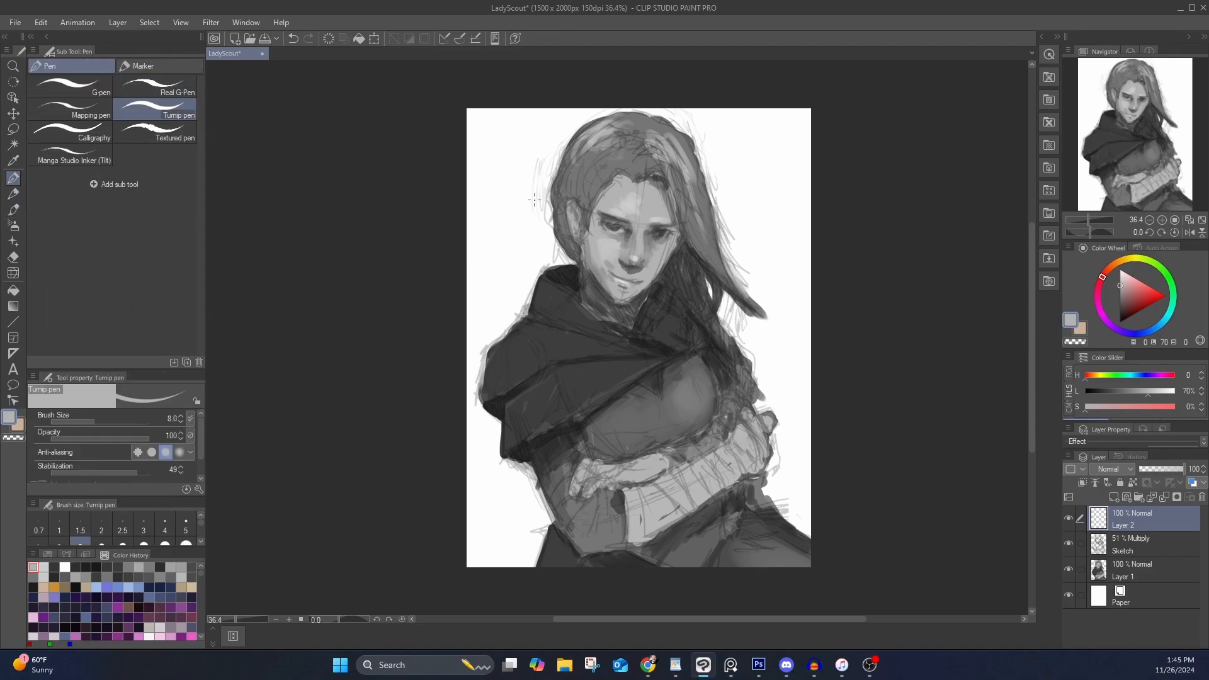
{"action": "scroll", "coordinate": [731, 246], "scroll_direction": "up", "scroll_amount": 2}
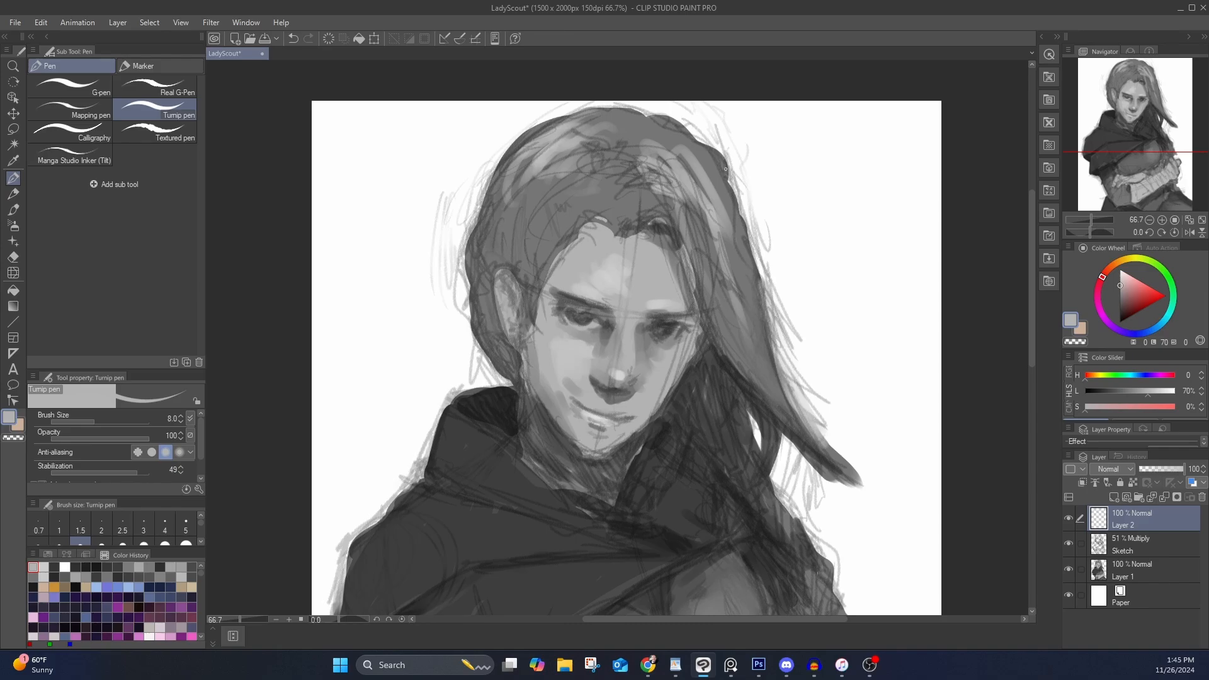
{"action": "left_click", "coordinate": [1120, 320]}
{"action": "mouse_move", "coordinate": [608, 220]}
{"action": "left_mouse_down"}
{"action": "mouse_move", "coordinate": [530, 320]}
{"action": "mouse_move", "coordinate": [520, 383]}
{"action": "left_mouse_up"}
{"action": "left_click", "coordinate": [1120, 314]}
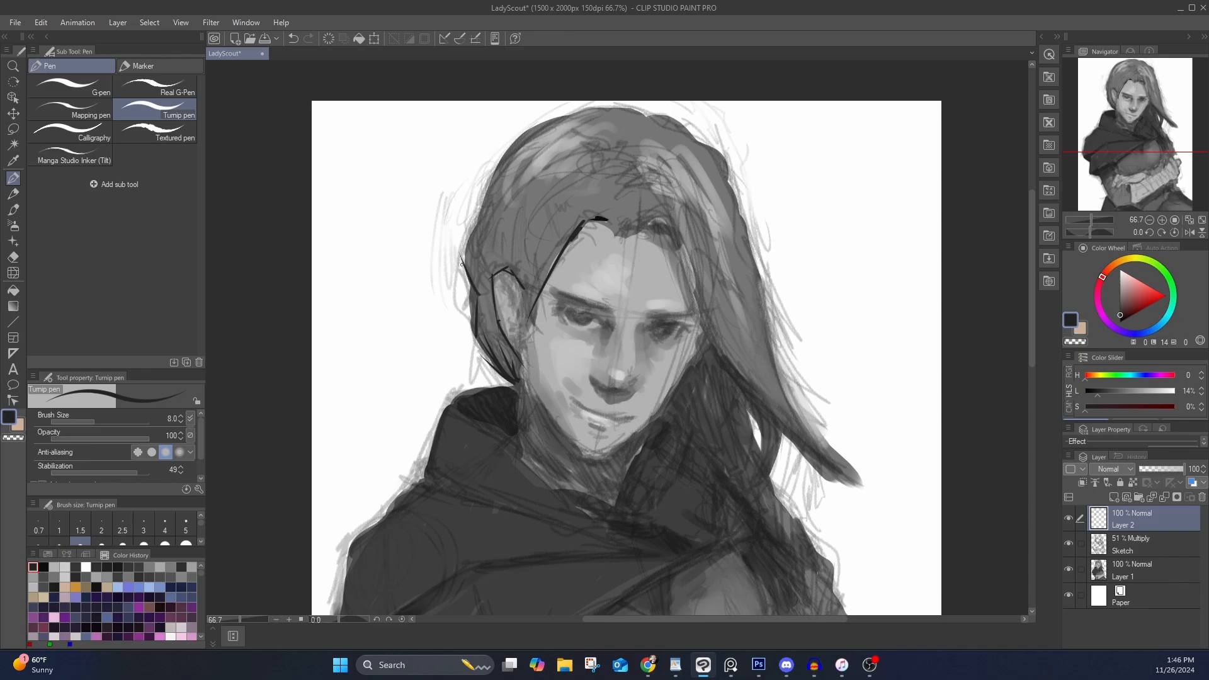
Ink the outer contour of the crown, and draw the eyebrows, eyes, underside of the nose and mouth line in near-black
{"action": "left_click_drag", "start_coordinate": [488, 221], "coordinate": [640, 112]}
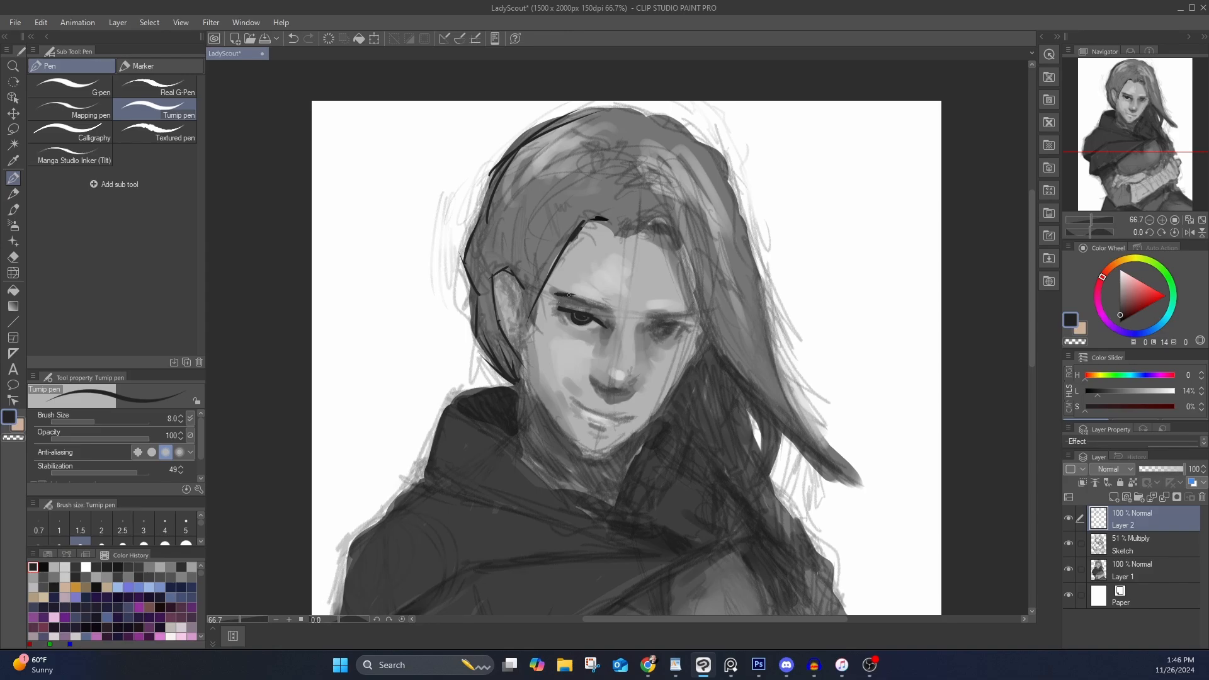
{"action": "left_click_drag", "start_coordinate": [568, 295], "coordinate": [617, 314]}
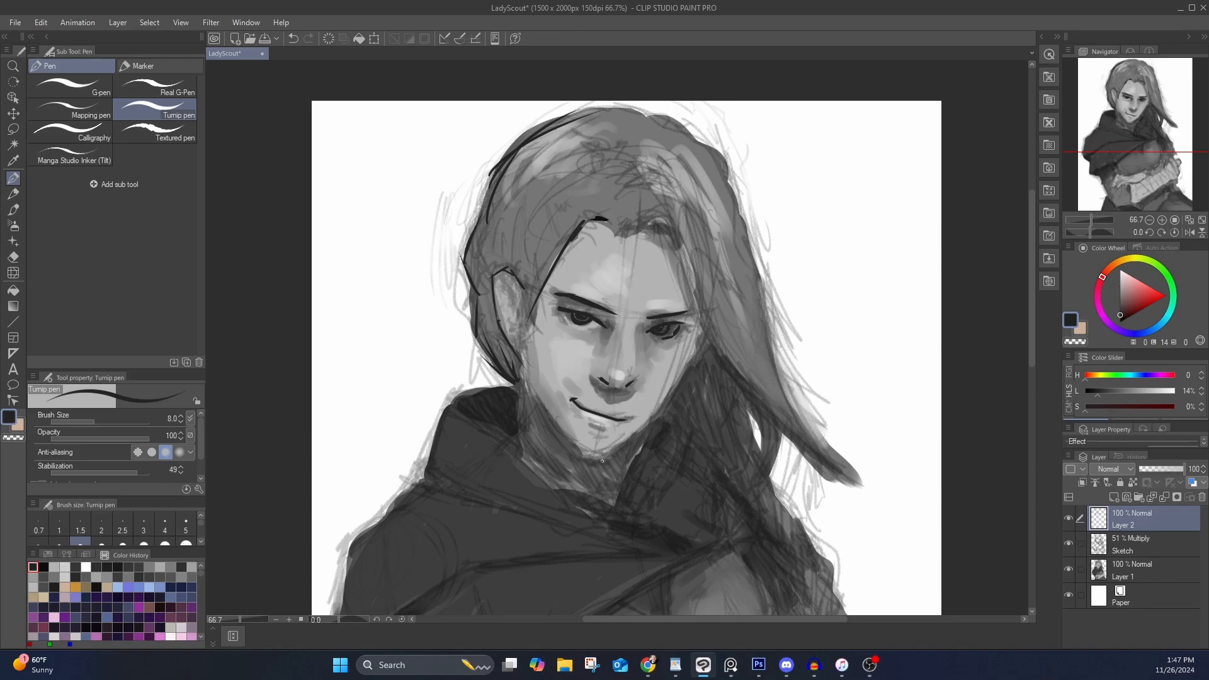
Ink the jawline and the outer contour of the hair on Layer 2 with the Turnip pen
{"action": "left_click_drag", "start_coordinate": [565, 436], "coordinate": [526, 348]}
{"action": "mouse_move", "coordinate": [598, 456]}
{"action": "left_mouse_down"}
{"action": "mouse_move", "coordinate": [666, 406]}
{"action": "mouse_move", "coordinate": [699, 339]}
{"action": "left_mouse_up"}
{"action": "mouse_move", "coordinate": [666, 117]}
{"action": "left_mouse_down"}
{"action": "mouse_move", "coordinate": [742, 203]}
{"action": "mouse_move", "coordinate": [757, 275]}
{"action": "mouse_move", "coordinate": [867, 547]}
{"action": "mouse_move", "coordinate": [673, 226]}
{"action": "left_mouse_up"}
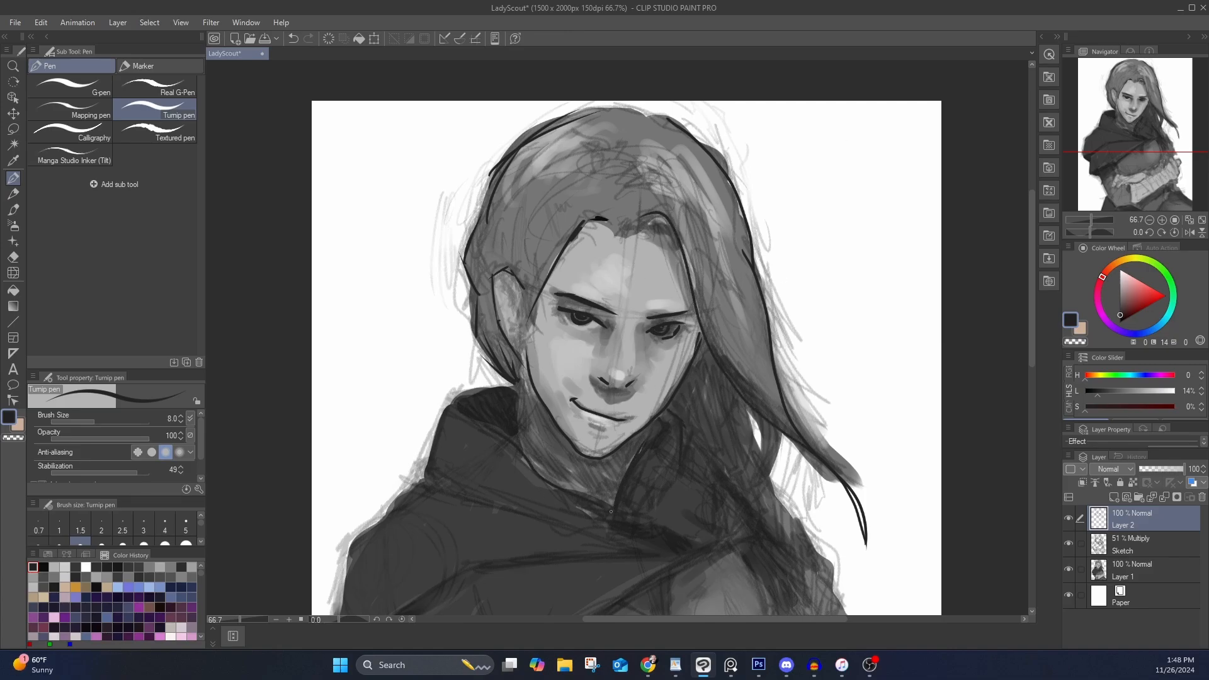
Ink the cloak's raised collar and the folds running across the chest and shoulder
{"action": "mouse_move", "coordinate": [517, 387]}
{"action": "left_mouse_down"}
{"action": "mouse_move", "coordinate": [451, 398]}
{"action": "mouse_move", "coordinate": [422, 478]}
{"action": "left_mouse_up"}
{"action": "left_click_drag", "start_coordinate": [523, 458], "coordinate": [606, 509]}
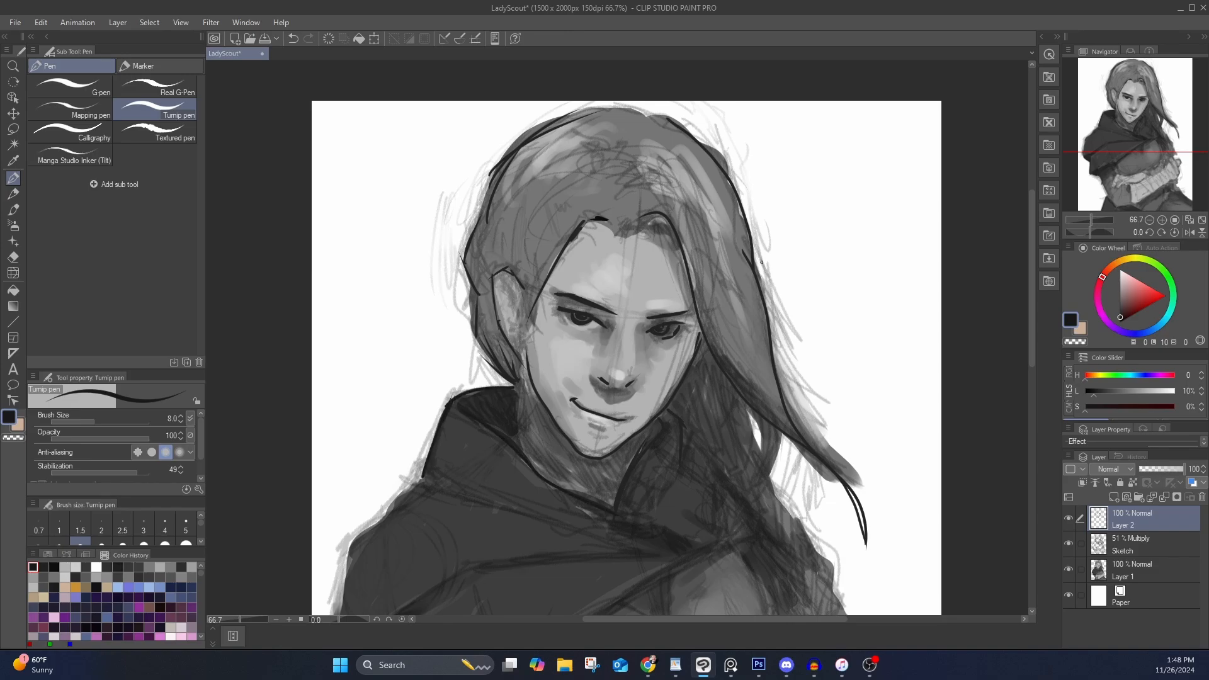
{"action": "left_click_drag", "start_coordinate": [738, 483], "coordinate": [759, 278]}
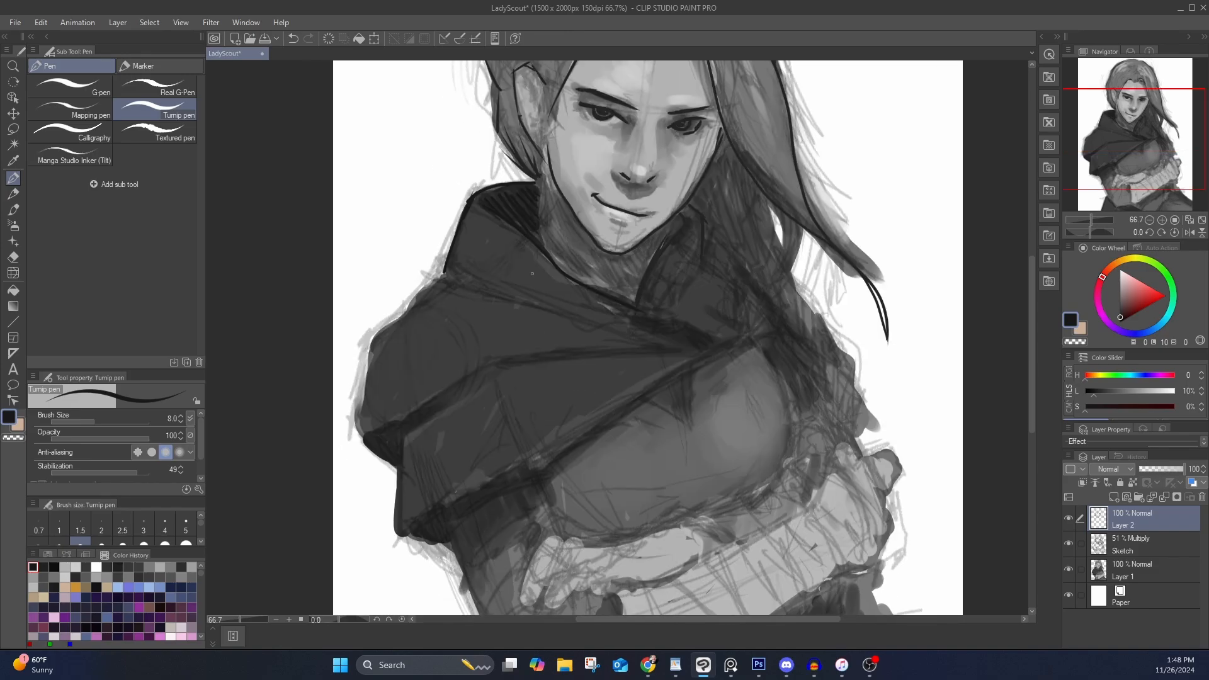
{"action": "left_click_drag", "start_coordinate": [586, 285], "coordinate": [479, 228]}
{"action": "mouse_move", "coordinate": [453, 290]}
{"action": "left_mouse_down"}
{"action": "mouse_move", "coordinate": [677, 338]}
{"action": "mouse_move", "coordinate": [500, 363]}
{"action": "left_mouse_up"}
{"action": "left_click_drag", "start_coordinate": [370, 440], "coordinate": [510, 353]}
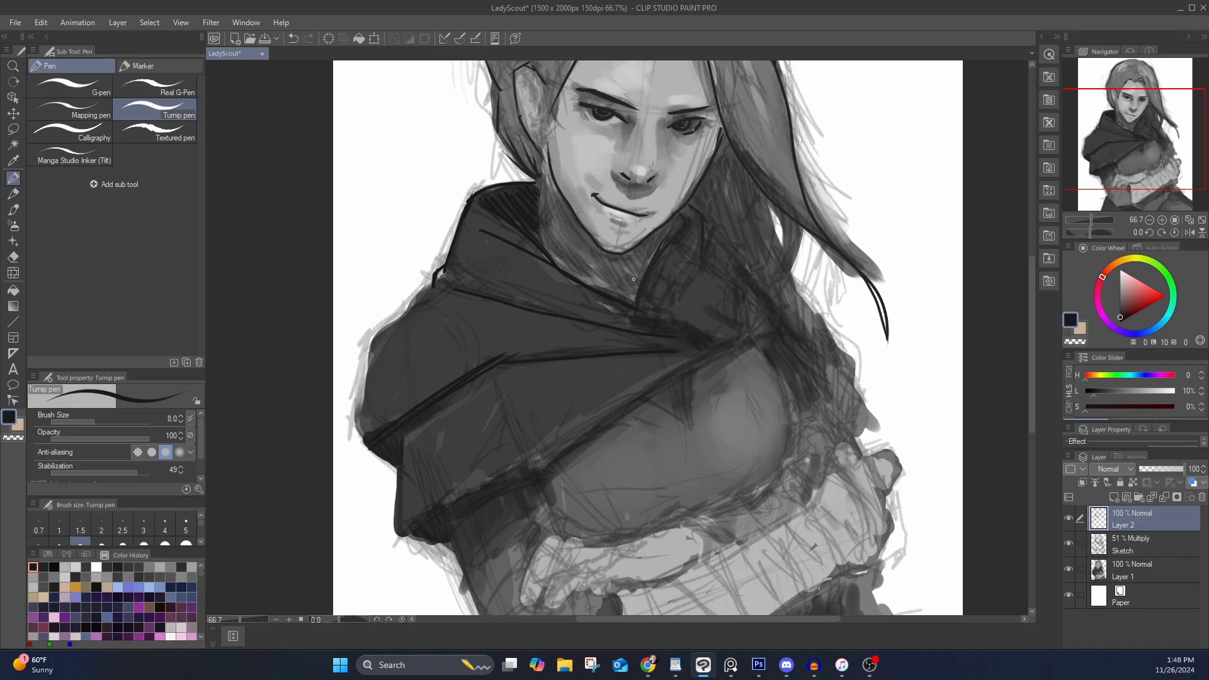
Ink the cloak's outer shoulder edge, its diagonal front edge and the gathered cloth beside the braid
{"action": "mouse_move", "coordinate": [359, 434]}
{"action": "left_mouse_down"}
{"action": "mouse_move", "coordinate": [367, 343]}
{"action": "mouse_move", "coordinate": [412, 309]}
{"action": "left_mouse_up"}
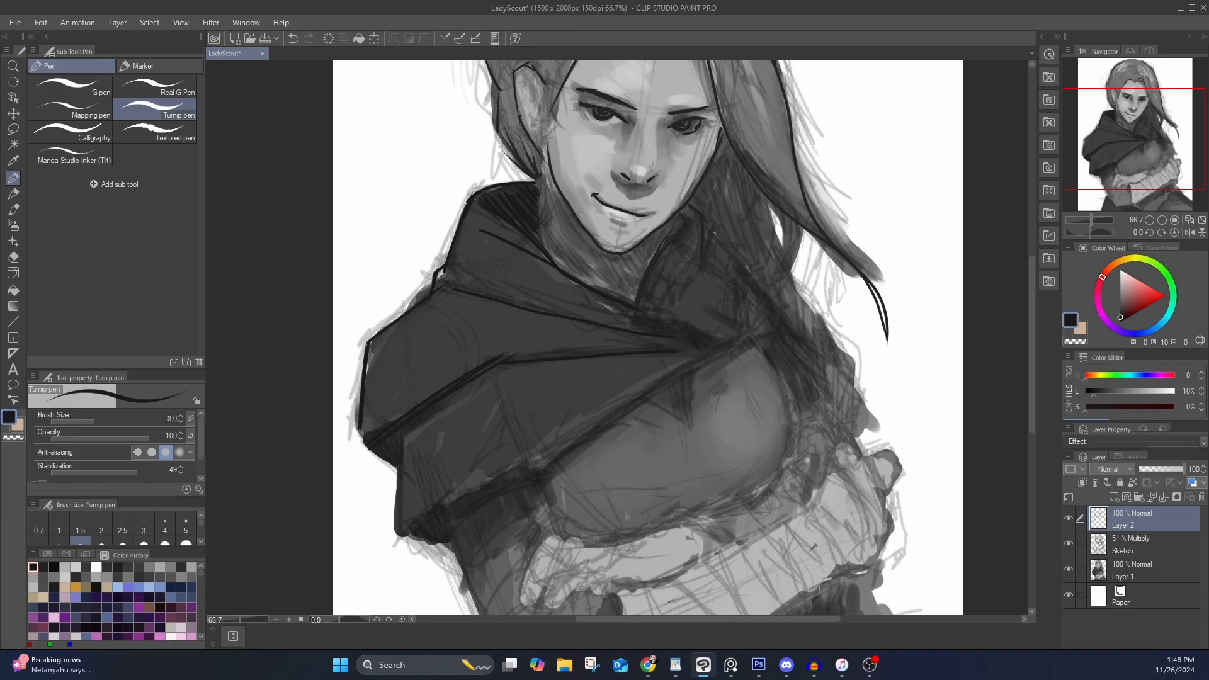
{"action": "left_click_drag", "start_coordinate": [735, 336], "coordinate": [565, 449]}
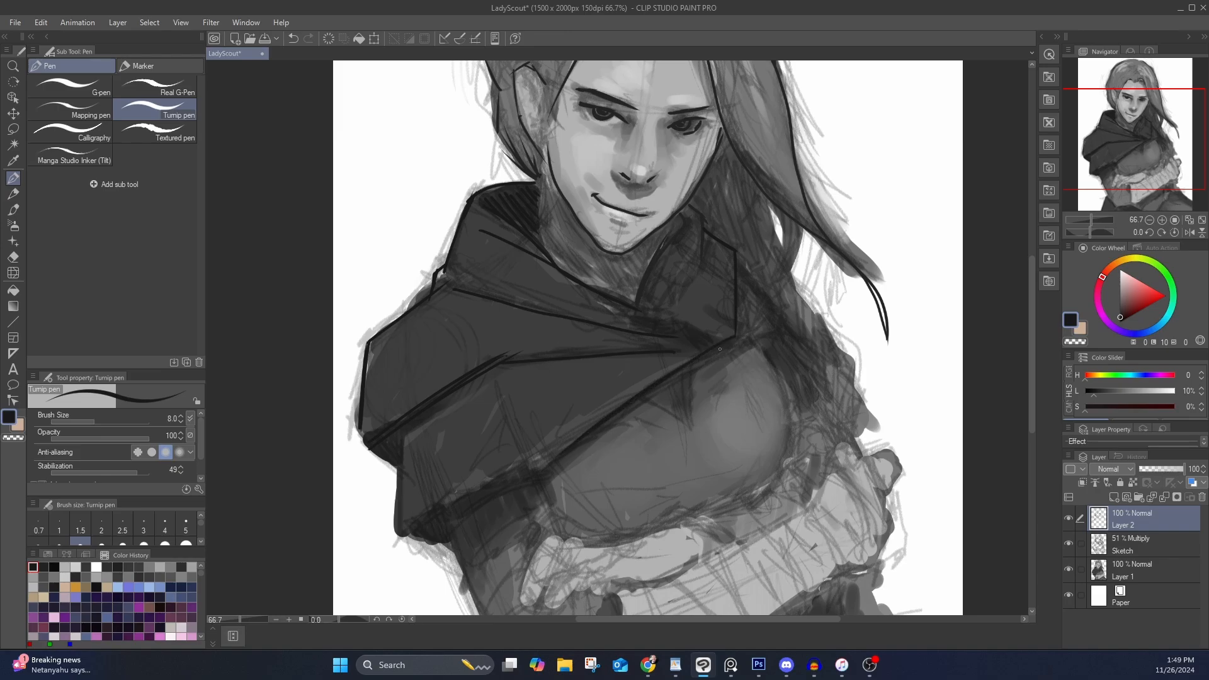
{"action": "left_click_drag", "start_coordinate": [765, 273], "coordinate": [739, 317]}
{"action": "left_click_drag", "start_coordinate": [783, 245], "coordinate": [768, 200]}
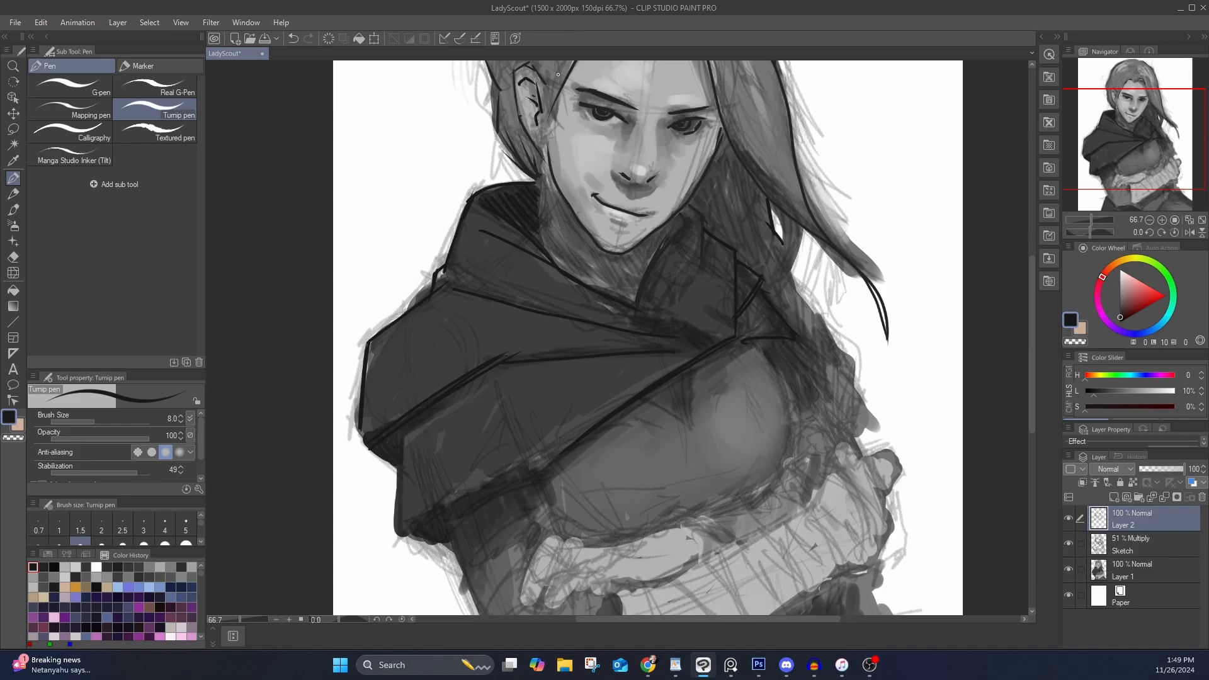
Ink the curved side of the chest and the cloak's lower hem over the upper arm
{"action": "scroll", "coordinate": [699, 309], "scroll_direction": "down", "scroll_amount": 5}
{"action": "scroll", "coordinate": [767, 269], "scroll_direction": "up", "scroll_amount": 3}
{"action": "left_click_drag", "start_coordinate": [748, 439], "coordinate": [721, 351]}
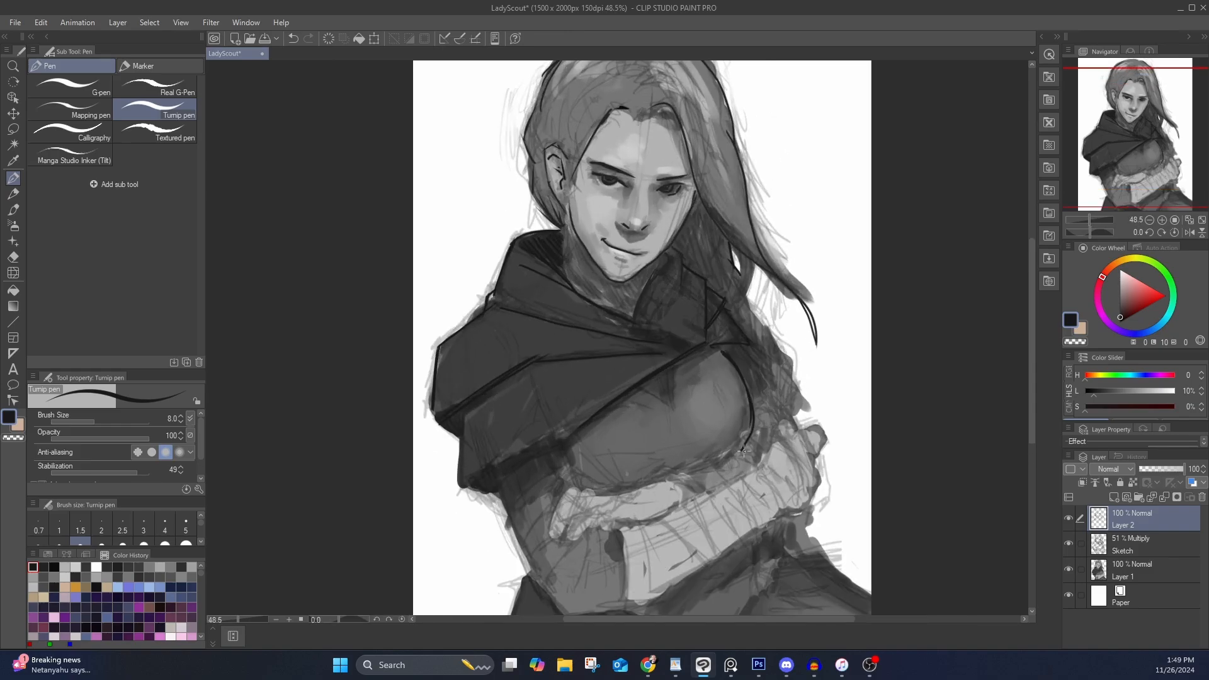
{"action": "scroll", "coordinate": [772, 382], "scroll_direction": "down", "scroll_amount": 3}
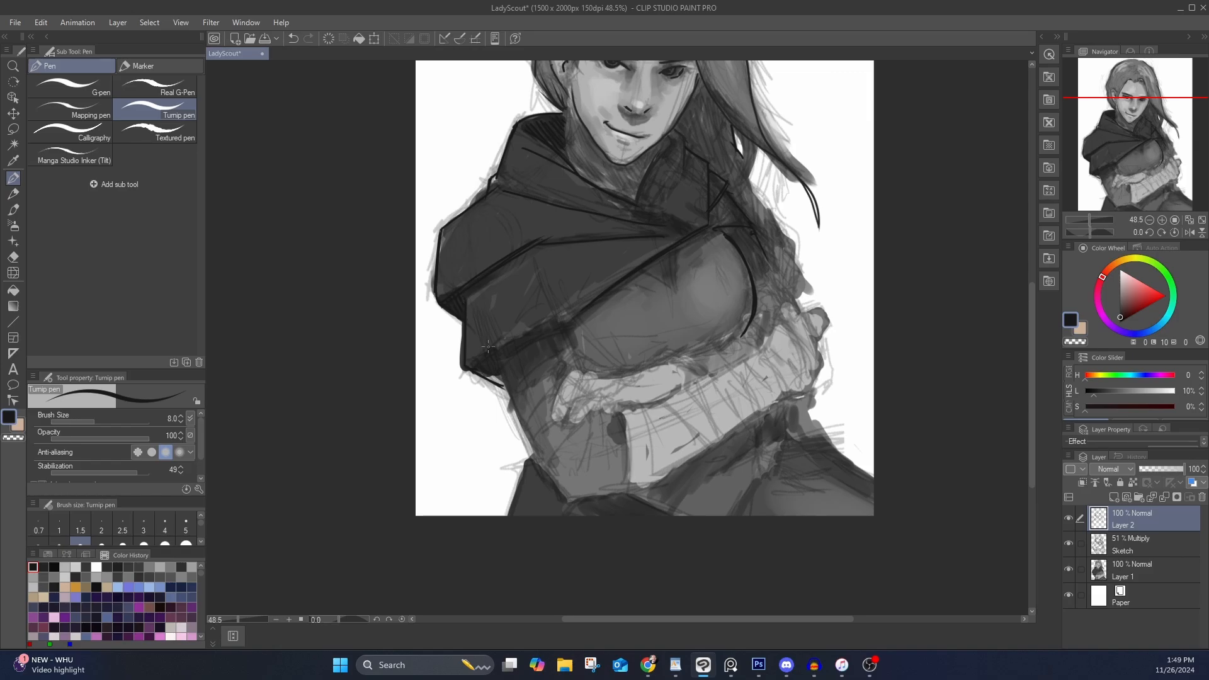
{"action": "left_click_drag", "start_coordinate": [486, 373], "coordinate": [504, 362]}
{"action": "left_click_drag", "start_coordinate": [658, 195], "coordinate": [776, 216]}
{"action": "left_click_drag", "start_coordinate": [601, 158], "coordinate": [615, 167]}
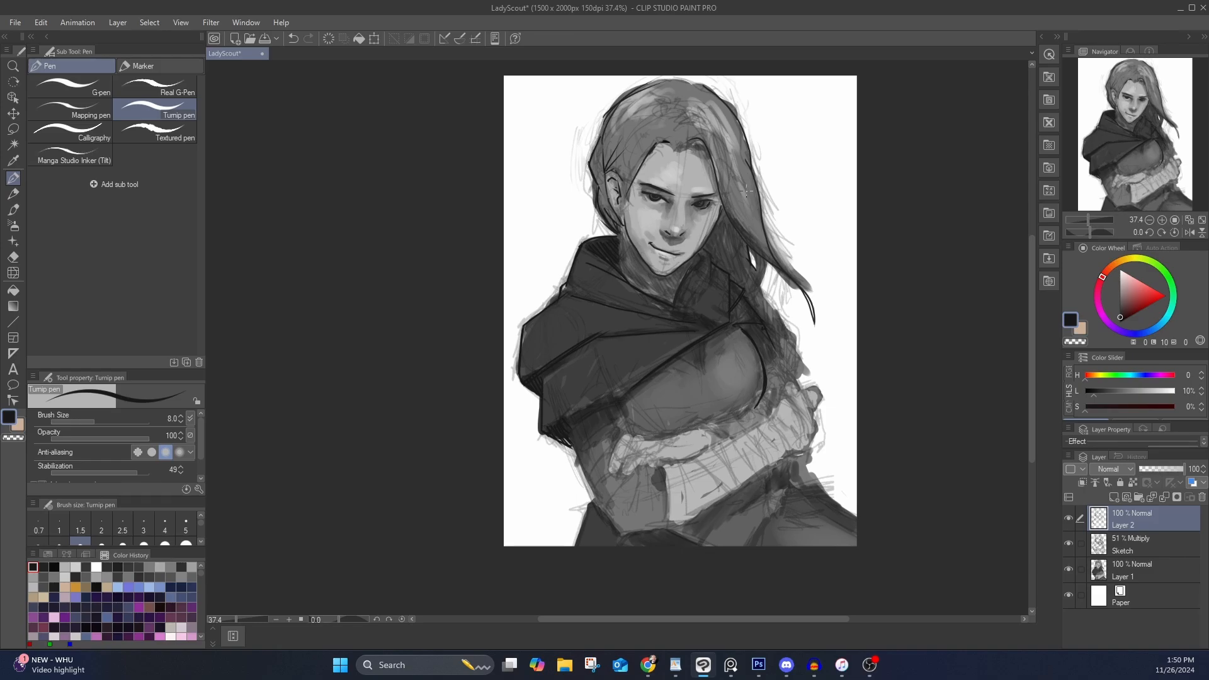
Ink strands in the crown and long side lock of hair, plus the outer edge of the braid
{"action": "left_click_drag", "start_coordinate": [747, 191], "coordinate": [775, 263]}
{"action": "left_click_drag", "start_coordinate": [700, 104], "coordinate": [742, 151]}
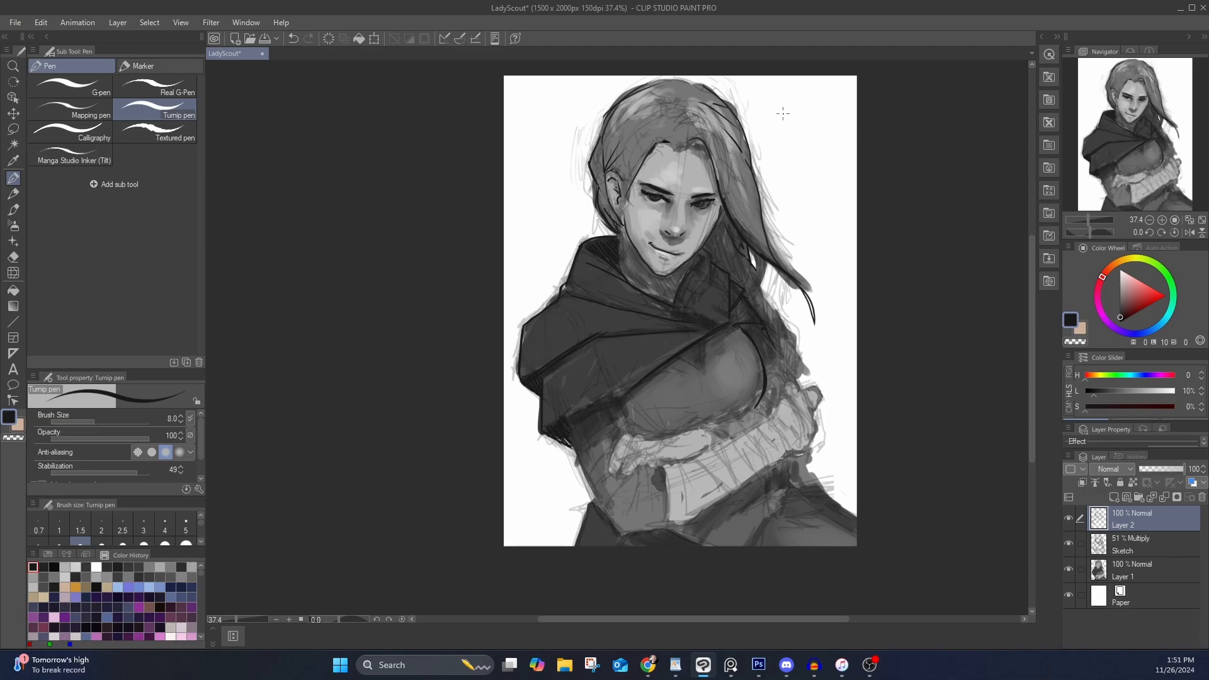
{"action": "left_click_drag", "start_coordinate": [758, 280], "coordinate": [806, 391]}
Ink the underside and cuff edge of the wrapped forearm and the outer edge of the other sleeve
{"action": "left_click_drag", "start_coordinate": [692, 518], "coordinate": [781, 456]}
{"action": "left_click_drag", "start_coordinate": [663, 470], "coordinate": [667, 527]}
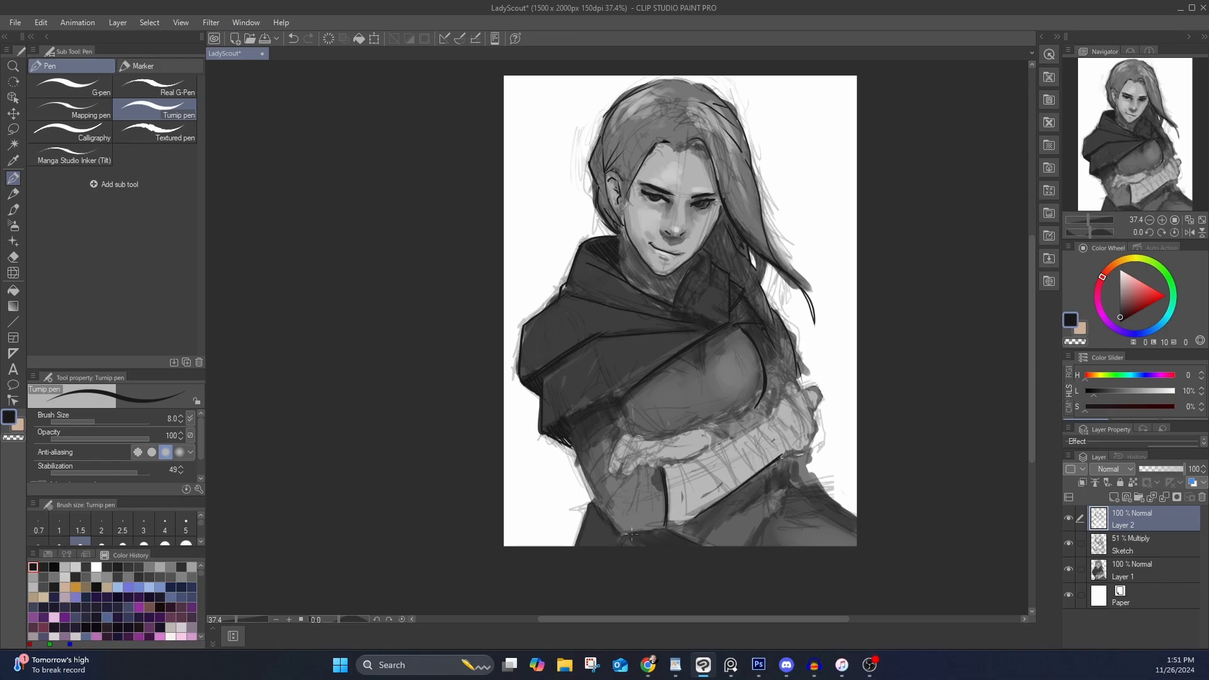
{"action": "left_click_drag", "start_coordinate": [571, 438], "coordinate": [607, 513]}
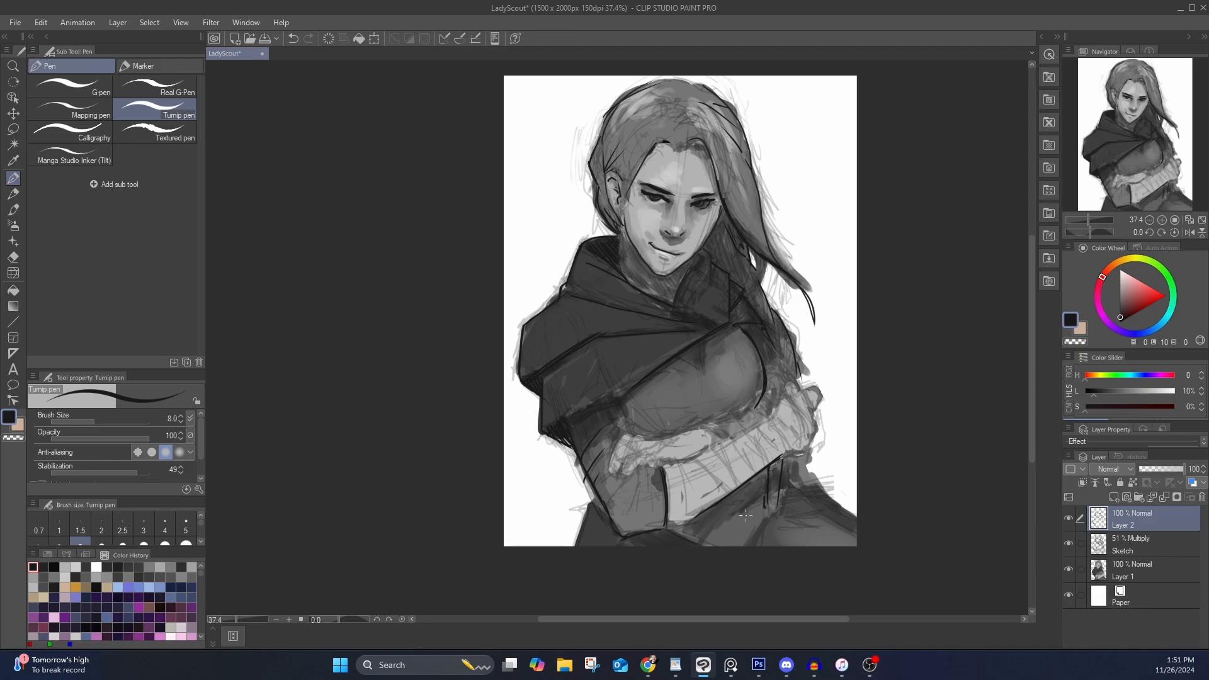
Ink the clothing lines below the crossed arms and the outer contours of both legs
{"action": "left_click_drag", "start_coordinate": [790, 517], "coordinate": [771, 545]}
{"action": "left_click_drag", "start_coordinate": [776, 522], "coordinate": [759, 545]}
{"action": "left_click_drag", "start_coordinate": [814, 495], "coordinate": [856, 516]}
{"action": "left_click_drag", "start_coordinate": [816, 504], "coordinate": [856, 522]}
{"action": "left_click_drag", "start_coordinate": [596, 503], "coordinate": [569, 546]}
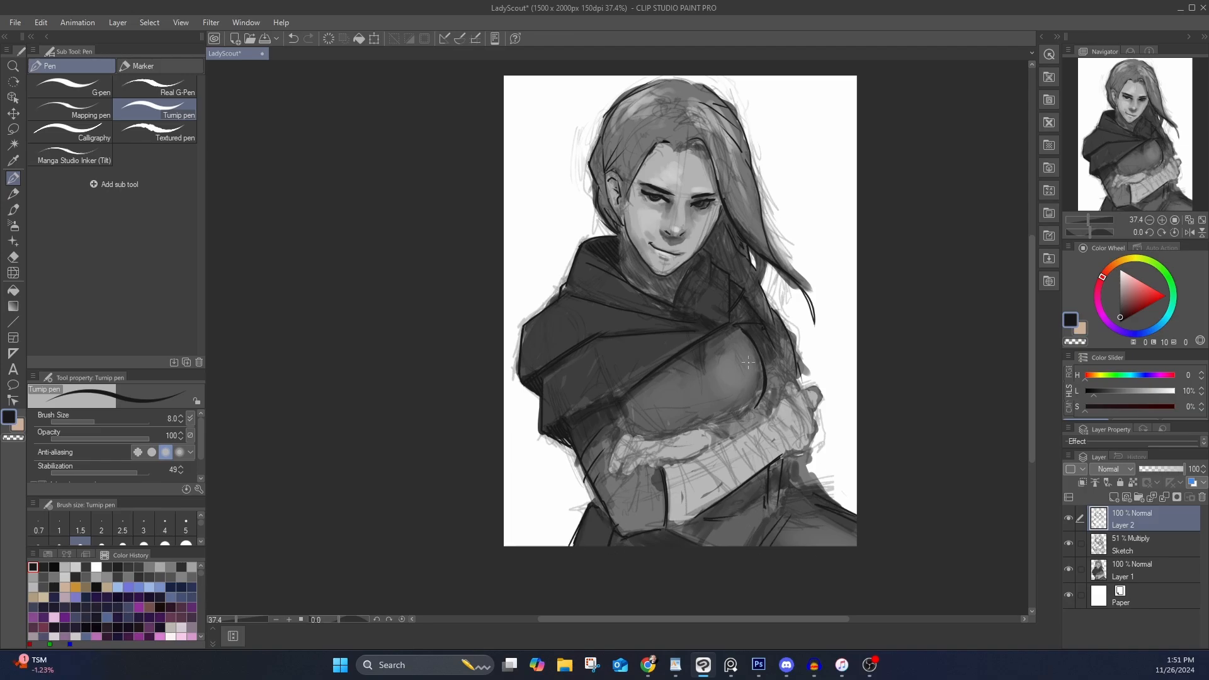
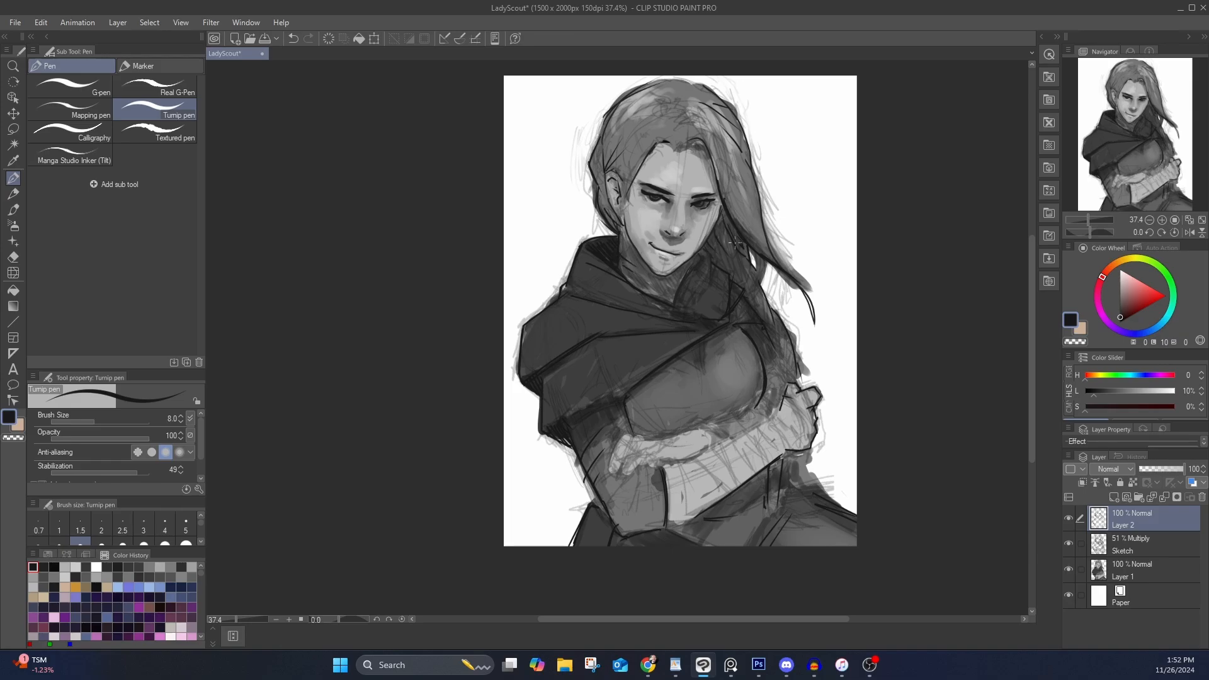
Ink more hair strands, the pointed fold under the cloak and the upper edge of the wrapped forearm
{"action": "left_click_drag", "start_coordinate": [720, 148], "coordinate": [775, 261]}
{"action": "left_click_drag", "start_coordinate": [704, 345], "coordinate": [681, 351]}
{"action": "left_click_drag", "start_coordinate": [758, 407], "coordinate": [710, 429]}
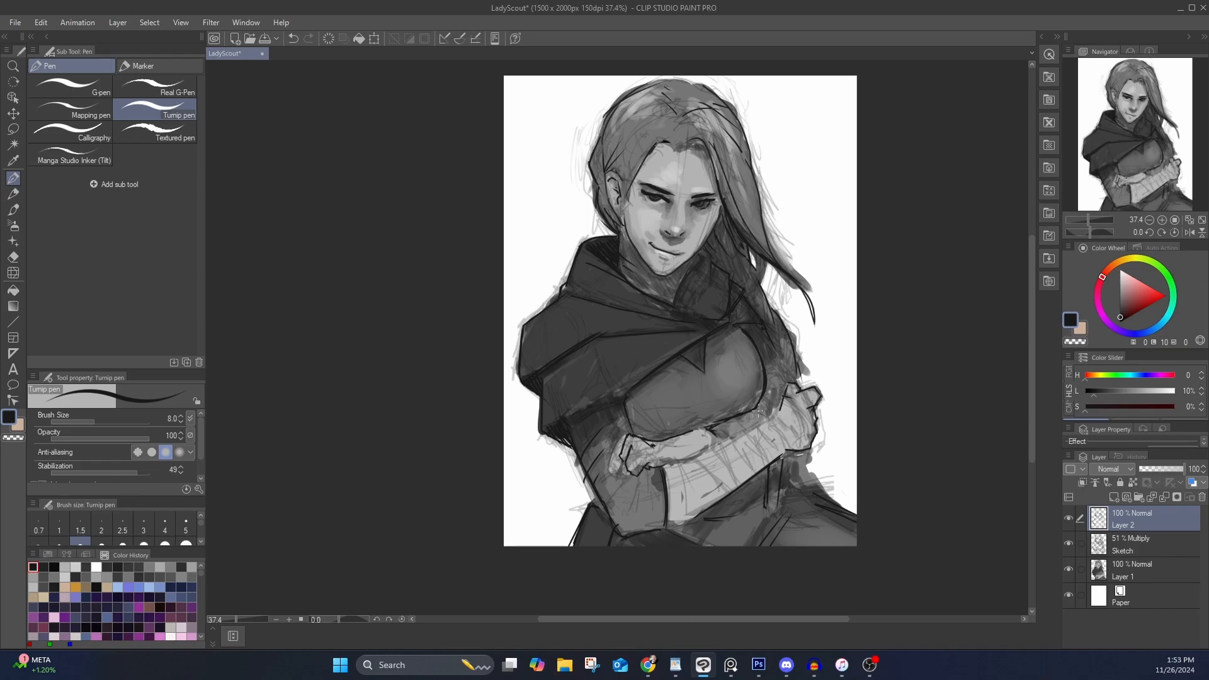
{"action": "left_click_drag", "start_coordinate": [719, 444], "coordinate": [780, 416]}
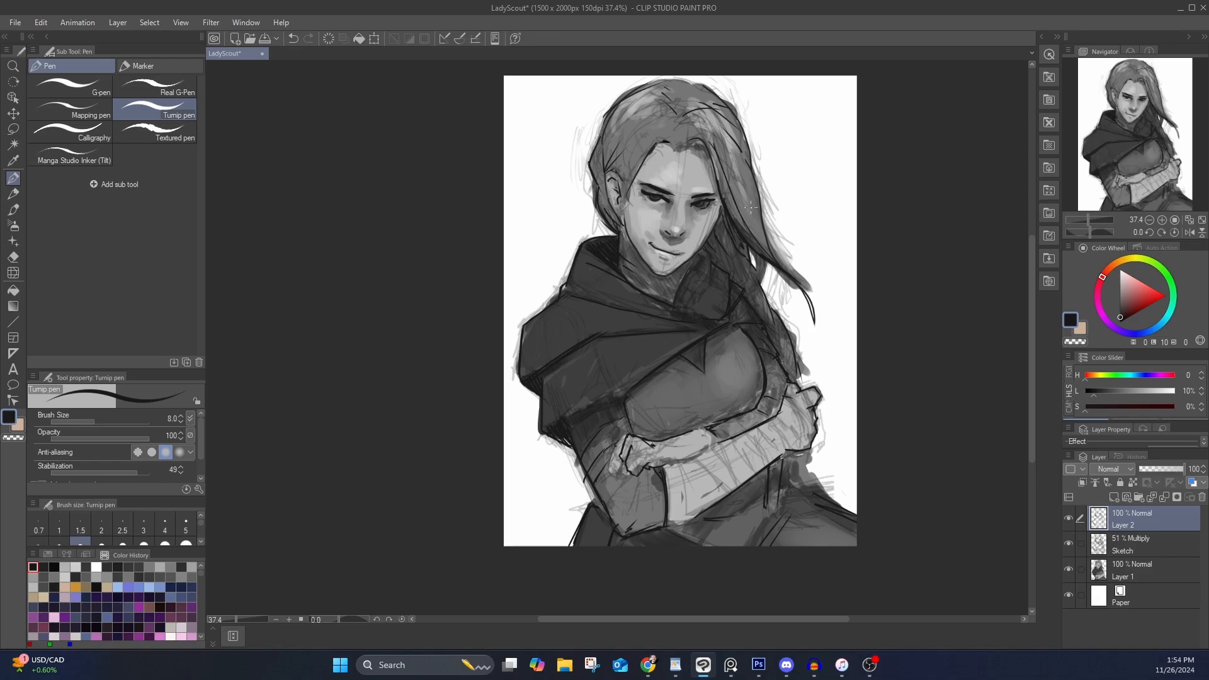
Save the LadyScout drawing
{"action": "scroll", "coordinate": [751, 207], "scroll_direction": "up", "scroll_amount": 1}
{"action": "left_click_drag", "start_coordinate": [752, 403], "coordinate": [777, 485]}
{"action": "left_click", "coordinate": [15, 23]}
{"action": "left_click", "coordinate": [38, 109]}
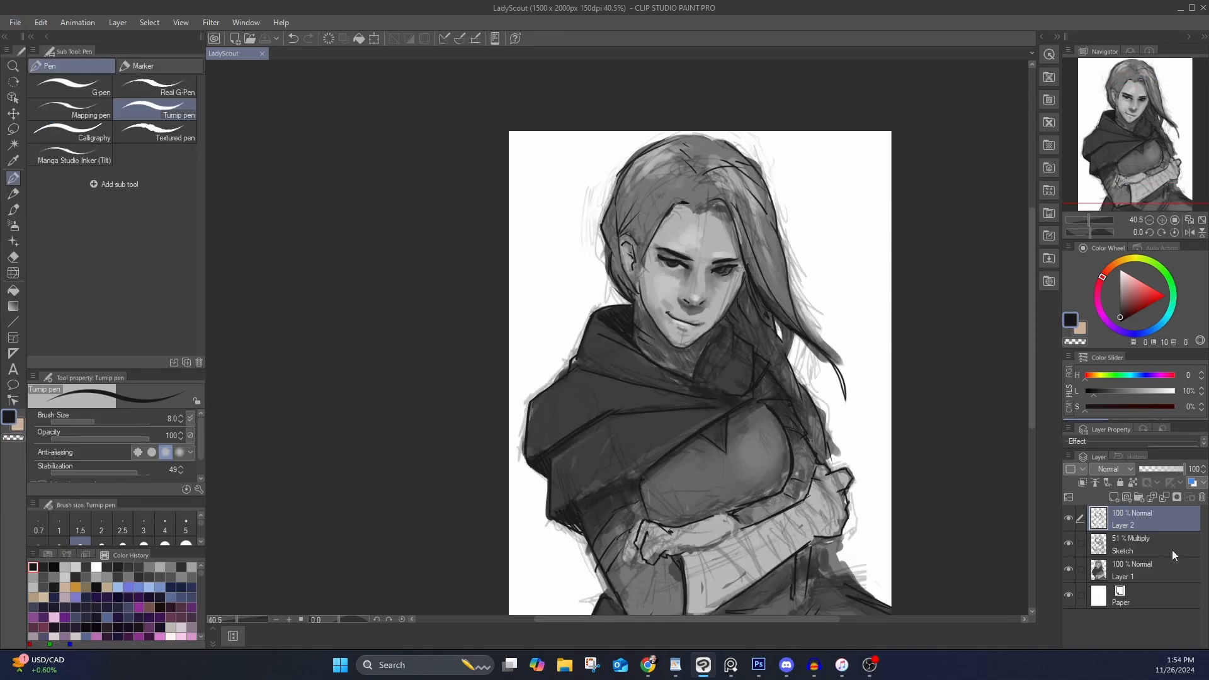
Lower the Sketch layer's opacity to 36% and add a new raster layer above Layer 2
{"action": "left_click", "coordinate": [1068, 542]}
{"action": "left_click", "coordinate": [1068, 542]}
{"action": "left_click", "coordinate": [1134, 544]}
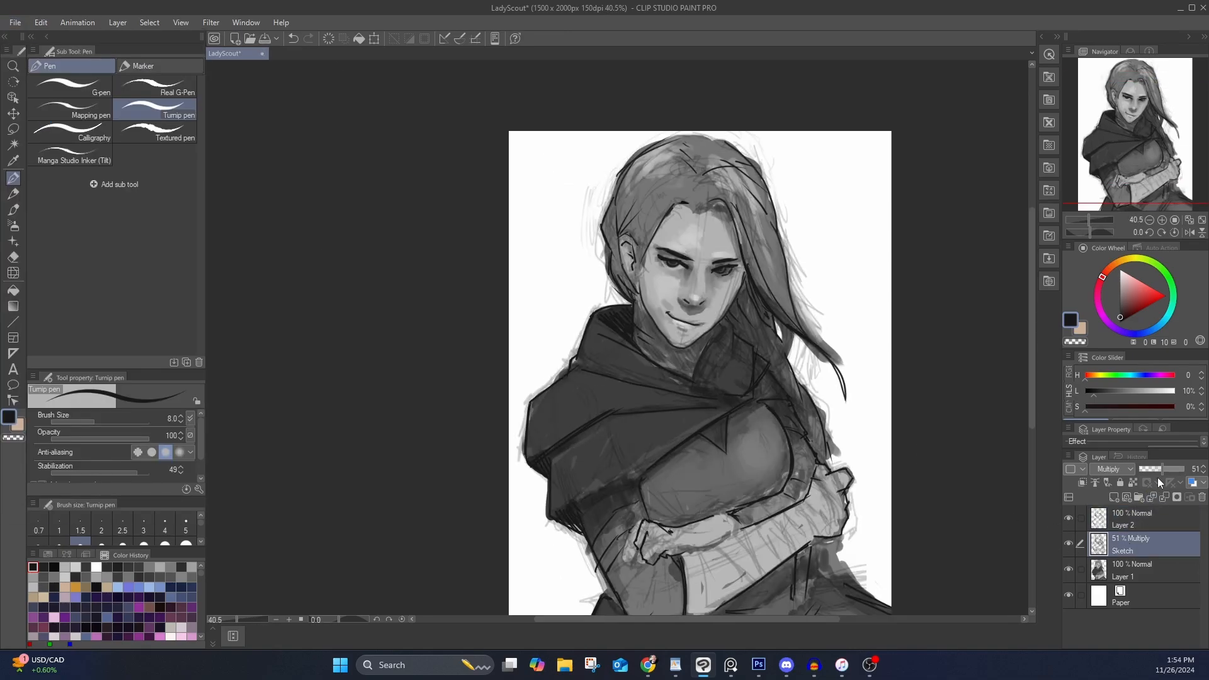
{"action": "left_click_drag", "start_coordinate": [1163, 469], "coordinate": [1155, 469]}
{"action": "left_click", "coordinate": [1133, 519]}
{"action": "left_click", "coordinate": [1113, 497]}
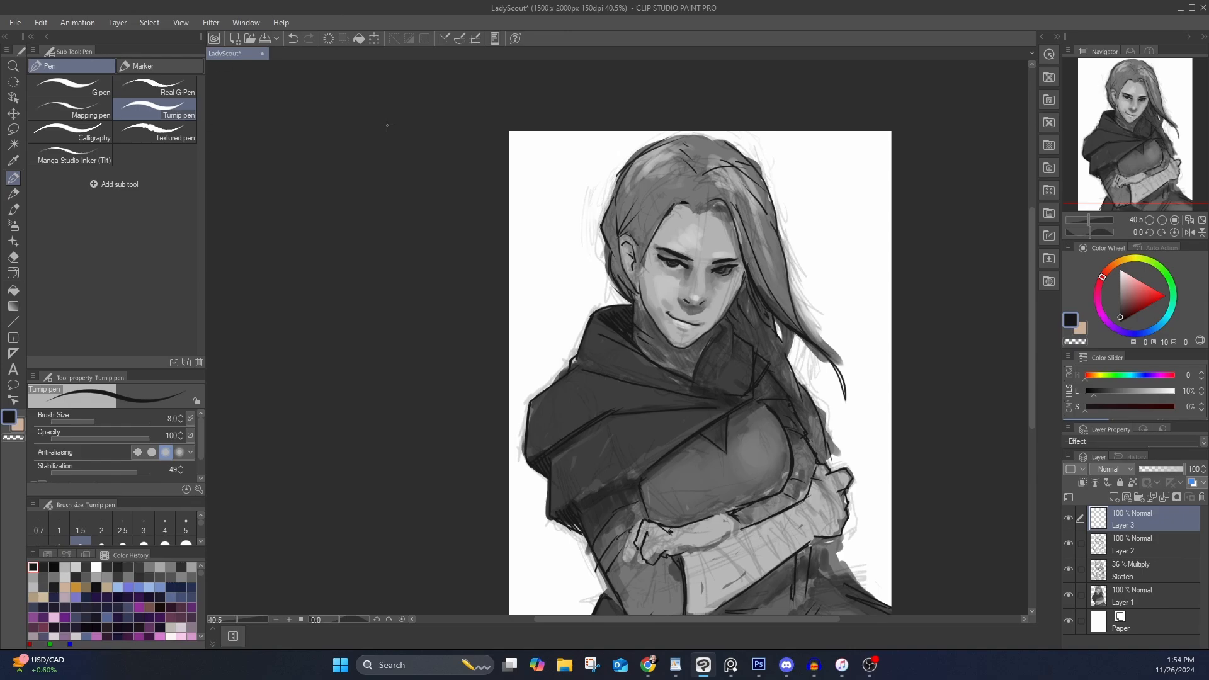
Choose the Faux-toshop (Wet) brush for painting and save the drawing
{"action": "scroll", "coordinate": [681, 195], "scroll_direction": "up", "scroll_amount": 2}
{"action": "left_click", "coordinate": [13, 210]}
{"action": "left_click", "coordinate": [189, 67]}
{"action": "left_click", "coordinate": [107, 272]}
{"action": "left_click", "coordinate": [15, 22]}
{"action": "left_click", "coordinate": [38, 118]}
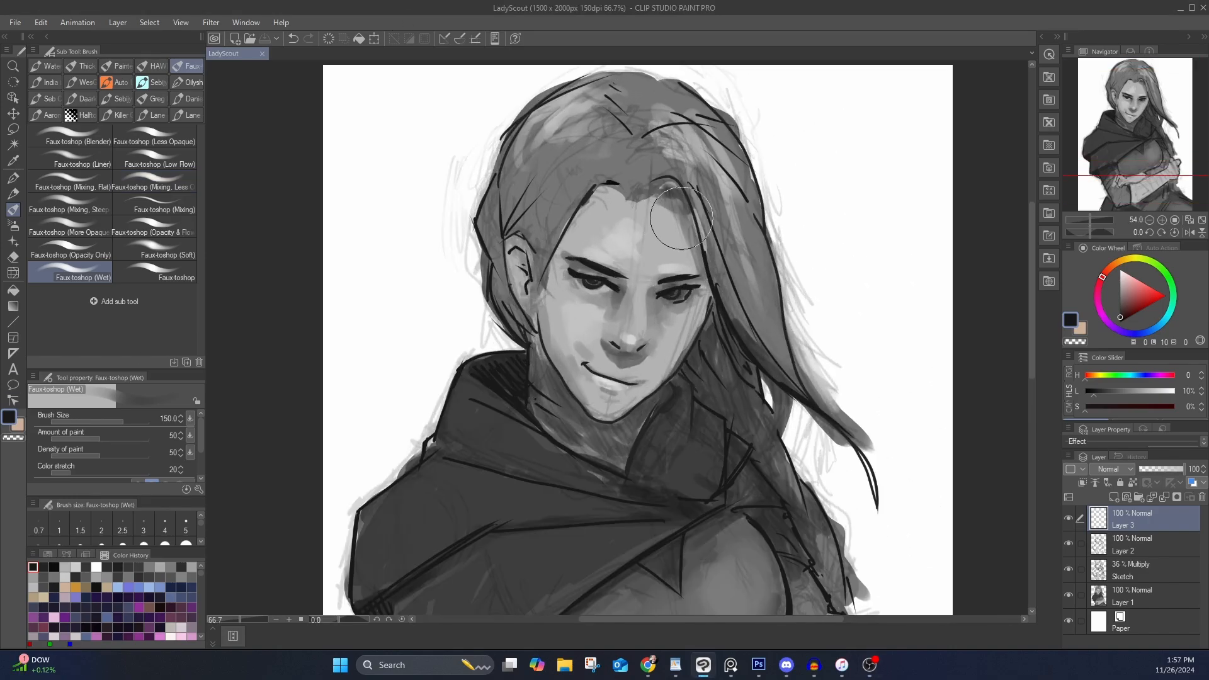
Reduce the brush size to 20 and paint the nose bridge with a grey sampled from the forehead
{"action": "key", "text": "bracketleft"}
{"action": "key", "text": "bracketleft"}
{"action": "key", "text": "bracketleft"}
{"action": "key", "text": "bracketleft"}
{"action": "key", "text": "bracketleft"}
{"action": "key", "text": "bracketleft"}
{"action": "key", "text": "bracketleft"}
{"action": "key", "text": "bracketleft"}
{"action": "key", "text": "bracketleft"}
{"action": "key", "text": "bracketleft"}
{"action": "left_click", "coordinate": [641, 243], "text": "alt"}
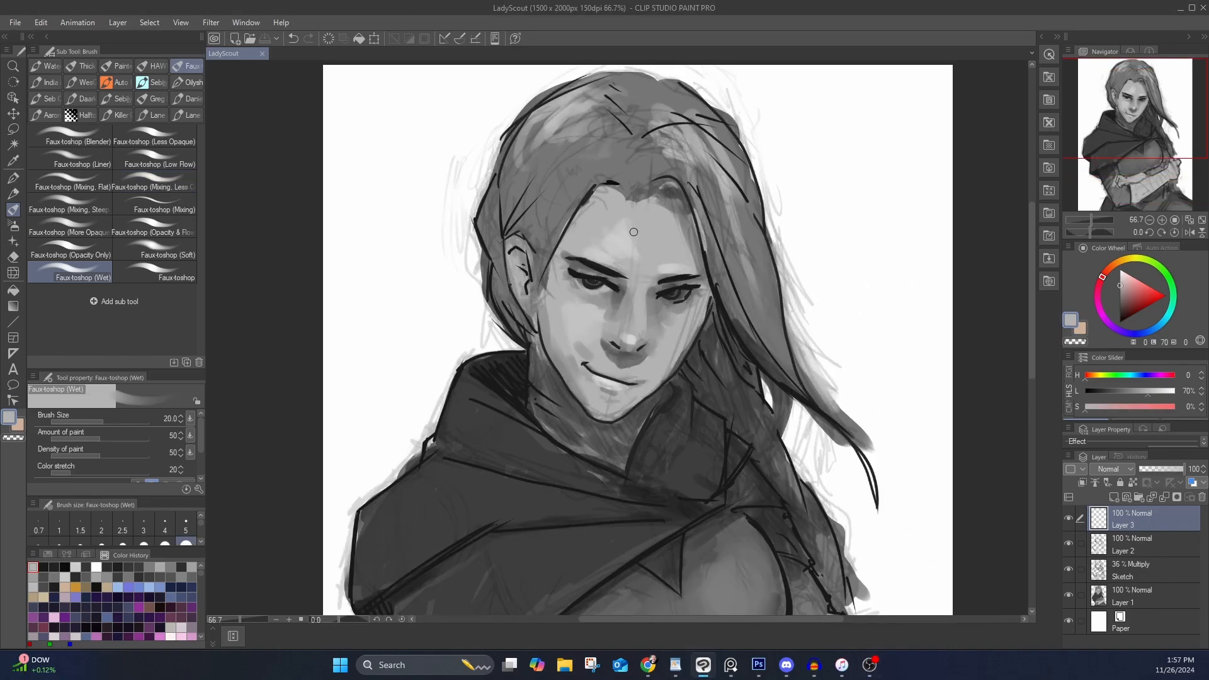
{"action": "left_click_drag", "start_coordinate": [633, 274], "coordinate": [630, 324]}
{"action": "mouse_move", "coordinate": [627, 298]}
{"action": "left_mouse_down"}
{"action": "mouse_move", "coordinate": [626, 321]}
{"action": "mouse_move", "coordinate": [647, 326]}
{"action": "mouse_move", "coordinate": [606, 339]}
{"action": "left_mouse_up"}
Paint the underside of the nose and the area above the upper lip with tones sampled nearby
{"action": "left_click", "coordinate": [653, 326], "text": "alt"}
{"action": "left_click", "coordinate": [627, 356], "text": "alt"}
{"action": "left_click_drag", "start_coordinate": [646, 347], "coordinate": [620, 378]}
{"action": "left_click", "coordinate": [630, 362], "text": "alt"}
{"action": "left_click", "coordinate": [608, 372], "text": "alt"}
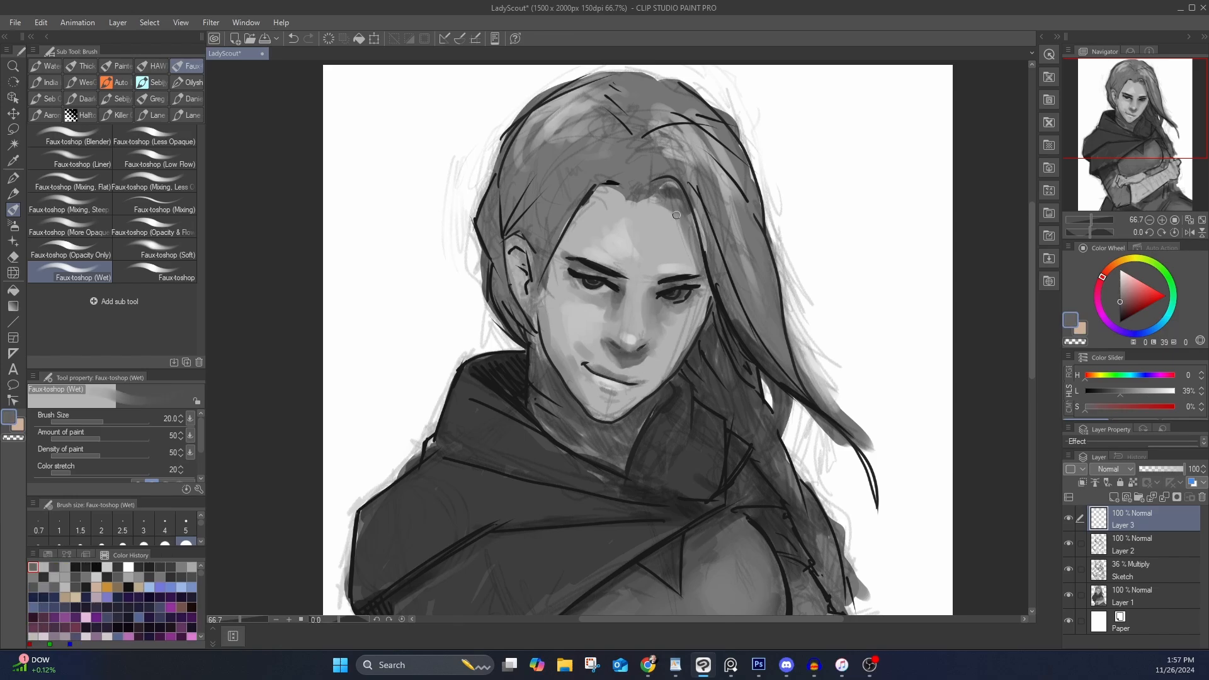
Paint over the hairline on both sides of the forehead with sampled grey tones
{"action": "left_click", "coordinate": [670, 250], "text": "alt"}
{"action": "left_click", "coordinate": [547, 268], "text": "alt"}
{"action": "mouse_move", "coordinate": [548, 279]}
{"action": "left_mouse_down"}
{"action": "mouse_move", "coordinate": [595, 192]}
{"action": "mouse_move", "coordinate": [615, 187]}
{"action": "mouse_move", "coordinate": [586, 215]}
{"action": "left_mouse_up"}
{"action": "left_click", "coordinate": [613, 185], "text": "alt"}
{"action": "left_click_drag", "start_coordinate": [596, 194], "coordinate": [570, 233]}
{"action": "mouse_move", "coordinate": [661, 186]}
{"action": "left_mouse_down"}
{"action": "mouse_move", "coordinate": [680, 194]}
{"action": "mouse_move", "coordinate": [695, 261]}
{"action": "left_mouse_up"}
{"action": "mouse_move", "coordinate": [684, 207]}
{"action": "left_mouse_down"}
{"action": "mouse_move", "coordinate": [700, 272]}
{"action": "mouse_move", "coordinate": [650, 203]}
{"action": "left_mouse_up"}
Paint dark shadows into the hair between the face and long lock and behind the ear
{"action": "left_click_drag", "start_coordinate": [725, 319], "coordinate": [744, 364]}
{"action": "left_click", "coordinate": [751, 377], "text": "alt"}
{"action": "left_click_drag", "start_coordinate": [703, 252], "coordinate": [743, 342]}
{"action": "mouse_move", "coordinate": [718, 313]}
{"action": "left_mouse_down"}
{"action": "mouse_move", "coordinate": [753, 385]}
{"action": "mouse_move", "coordinate": [708, 376]}
{"action": "left_mouse_up"}
{"action": "left_click_drag", "start_coordinate": [690, 356], "coordinate": [717, 386]}
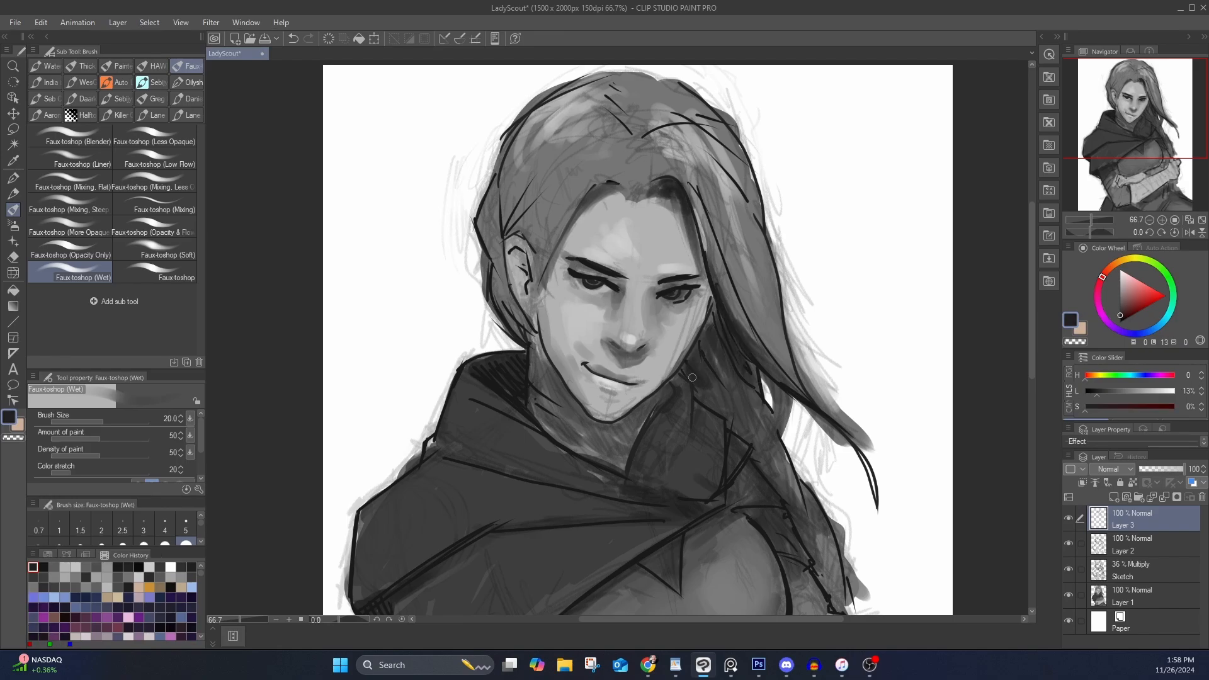
{"action": "left_click_drag", "start_coordinate": [714, 303], "coordinate": [695, 354]}
{"action": "mouse_move", "coordinate": [537, 305]}
{"action": "left_mouse_down"}
{"action": "mouse_move", "coordinate": [521, 312]}
{"action": "mouse_move", "coordinate": [536, 329]}
{"action": "left_mouse_up"}
{"action": "left_click_drag", "start_coordinate": [502, 282], "coordinate": [529, 342]}
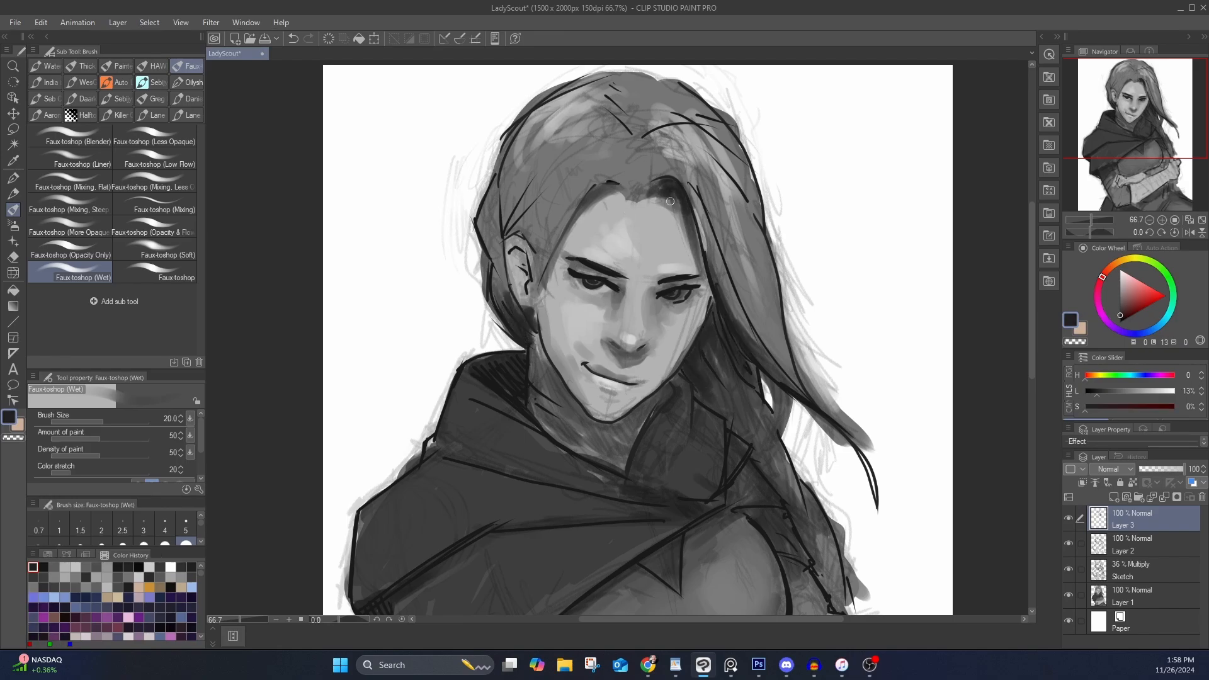
Clean up the outer edge of the long hair lock and repaint its tip, reducing the brush size to 17
{"action": "left_click", "coordinate": [798, 341], "text": "alt"}
{"action": "left_click_drag", "start_coordinate": [791, 321], "coordinate": [862, 437]}
{"action": "left_click_drag", "start_coordinate": [811, 375], "coordinate": [883, 469]}
{"action": "mouse_move", "coordinate": [797, 314]}
{"action": "left_mouse_down"}
{"action": "mouse_move", "coordinate": [842, 404]}
{"action": "mouse_move", "coordinate": [844, 435]}
{"action": "left_mouse_up"}
{"action": "left_click", "coordinate": [830, 337], "text": "alt"}
{"action": "left_click", "coordinate": [781, 359], "text": "alt"}
{"action": "left_click", "coordinate": [784, 350], "text": "alt"}
{"action": "key", "text": "bracketleft"}
{"action": "left_click_drag", "start_coordinate": [796, 377], "coordinate": [874, 480]}
{"action": "left_click_drag", "start_coordinate": [852, 449], "coordinate": [878, 504]}
{"action": "left_click_drag", "start_coordinate": [765, 352], "coordinate": [810, 403]}
Blend the hair at the parting, crown and temple and paint the ear with sampled greys
{"action": "left_click", "coordinate": [685, 166], "text": "alt"}
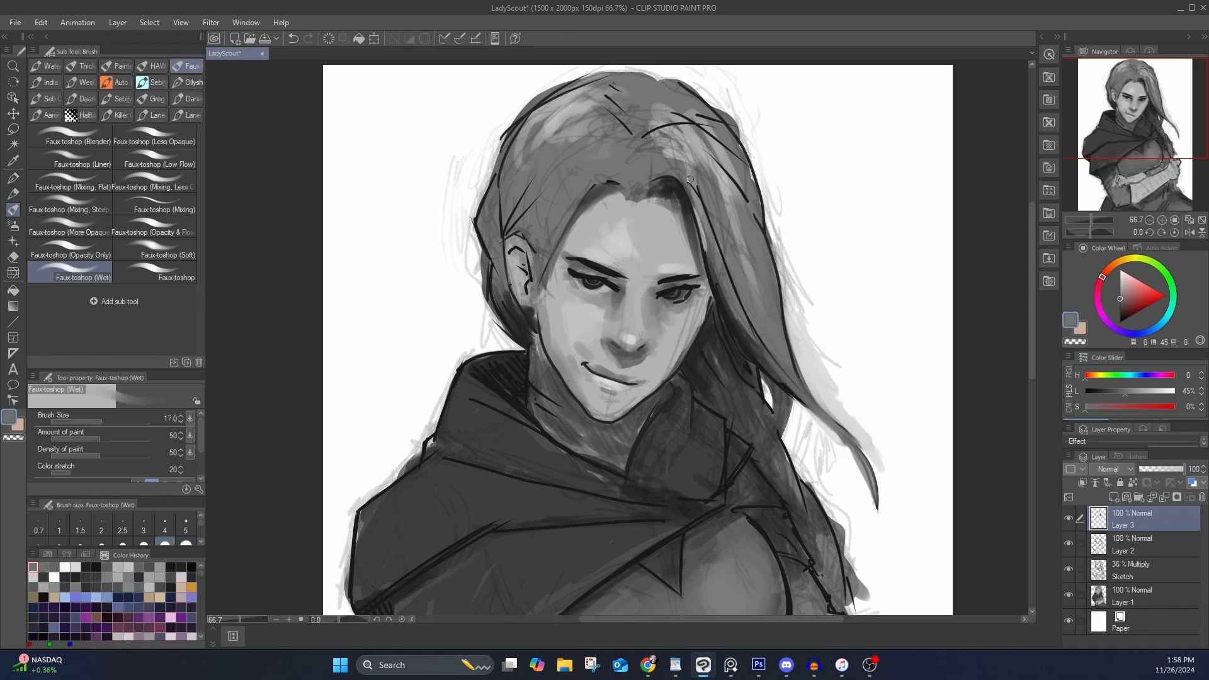
{"action": "left_click_drag", "start_coordinate": [689, 184], "coordinate": [705, 218]}
{"action": "left_click_drag", "start_coordinate": [651, 132], "coordinate": [643, 137]}
{"action": "left_click", "coordinate": [563, 119], "text": "alt"}
{"action": "left_click", "coordinate": [561, 150], "text": "alt"}
{"action": "mouse_move", "coordinate": [556, 103]}
{"action": "left_mouse_down"}
{"action": "mouse_move", "coordinate": [517, 165]}
{"action": "mouse_move", "coordinate": [538, 147]}
{"action": "left_mouse_up"}
{"action": "left_click_drag", "start_coordinate": [586, 121], "coordinate": [554, 144]}
{"action": "mouse_move", "coordinate": [554, 213]}
{"action": "left_mouse_down"}
{"action": "mouse_move", "coordinate": [523, 233]}
{"action": "mouse_move", "coordinate": [555, 265]}
{"action": "mouse_move", "coordinate": [534, 241]}
{"action": "mouse_move", "coordinate": [524, 262]}
{"action": "mouse_move", "coordinate": [516, 250]}
{"action": "mouse_move", "coordinate": [526, 290]}
{"action": "left_mouse_up"}
{"action": "left_click", "coordinate": [524, 250], "text": "alt"}
{"action": "left_click", "coordinate": [528, 271], "text": "alt"}
Shade the cheek and face edge beside the long hair lock, covering the sketch lines
{"action": "left_click", "coordinate": [681, 330], "text": "alt"}
{"action": "left_click_drag", "start_coordinate": [677, 340], "coordinate": [668, 372]}
{"action": "left_click", "coordinate": [694, 319], "text": "alt"}
{"action": "left_click", "coordinate": [701, 244], "text": "alt"}
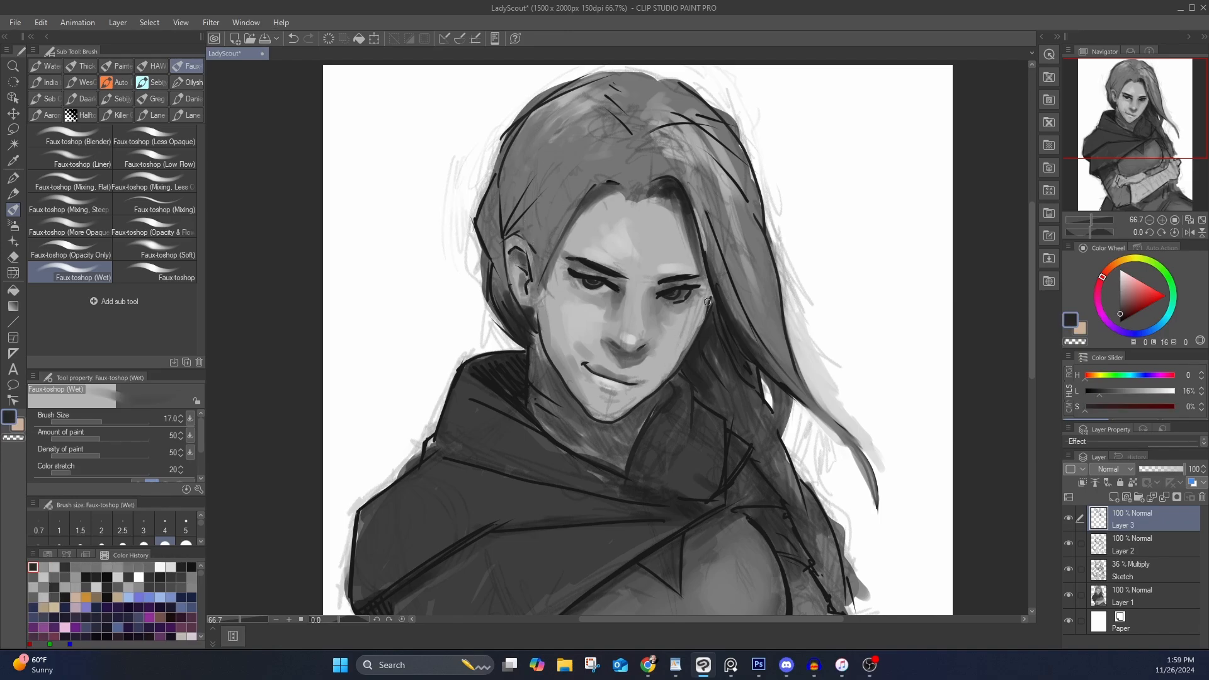
{"action": "left_click_drag", "start_coordinate": [699, 253], "coordinate": [712, 305]}
{"action": "mouse_move", "coordinate": [700, 239]}
{"action": "left_mouse_down"}
{"action": "mouse_move", "coordinate": [713, 303]}
{"action": "mouse_move", "coordinate": [653, 308]}
{"action": "mouse_move", "coordinate": [666, 359]}
{"action": "left_mouse_up"}
{"action": "left_click", "coordinate": [685, 308], "text": "alt"}
{"action": "mouse_move", "coordinate": [698, 310]}
{"action": "left_mouse_down"}
{"action": "mouse_move", "coordinate": [682, 351]}
{"action": "mouse_move", "coordinate": [687, 299]}
{"action": "mouse_move", "coordinate": [695, 327]}
{"action": "mouse_move", "coordinate": [663, 389]}
{"action": "left_mouse_up"}
{"action": "left_click", "coordinate": [690, 319], "text": "alt"}
{"action": "left_click", "coordinate": [691, 309], "text": "alt"}
{"action": "left_click", "coordinate": [688, 340], "text": "alt"}
{"action": "left_click", "coordinate": [695, 364], "text": "alt"}
Smooth the ear-side cheek and jaw, then the chin, with skin tones sampled from the face
{"action": "left_click", "coordinate": [610, 380], "text": "alt"}
{"action": "mouse_move", "coordinate": [592, 376]}
{"action": "left_mouse_down"}
{"action": "mouse_move", "coordinate": [611, 396]}
{"action": "mouse_move", "coordinate": [557, 367]}
{"action": "mouse_move", "coordinate": [543, 339]}
{"action": "left_mouse_up"}
{"action": "left_click", "coordinate": [596, 395], "text": "alt"}
{"action": "left_click", "coordinate": [576, 372], "text": "alt"}
{"action": "left_click_drag", "start_coordinate": [555, 357], "coordinate": [544, 322]}
{"action": "left_click", "coordinate": [554, 343], "text": "alt"}
{"action": "left_click_drag", "start_coordinate": [585, 389], "coordinate": [549, 315]}
{"action": "left_click_drag", "start_coordinate": [550, 320], "coordinate": [548, 296]}
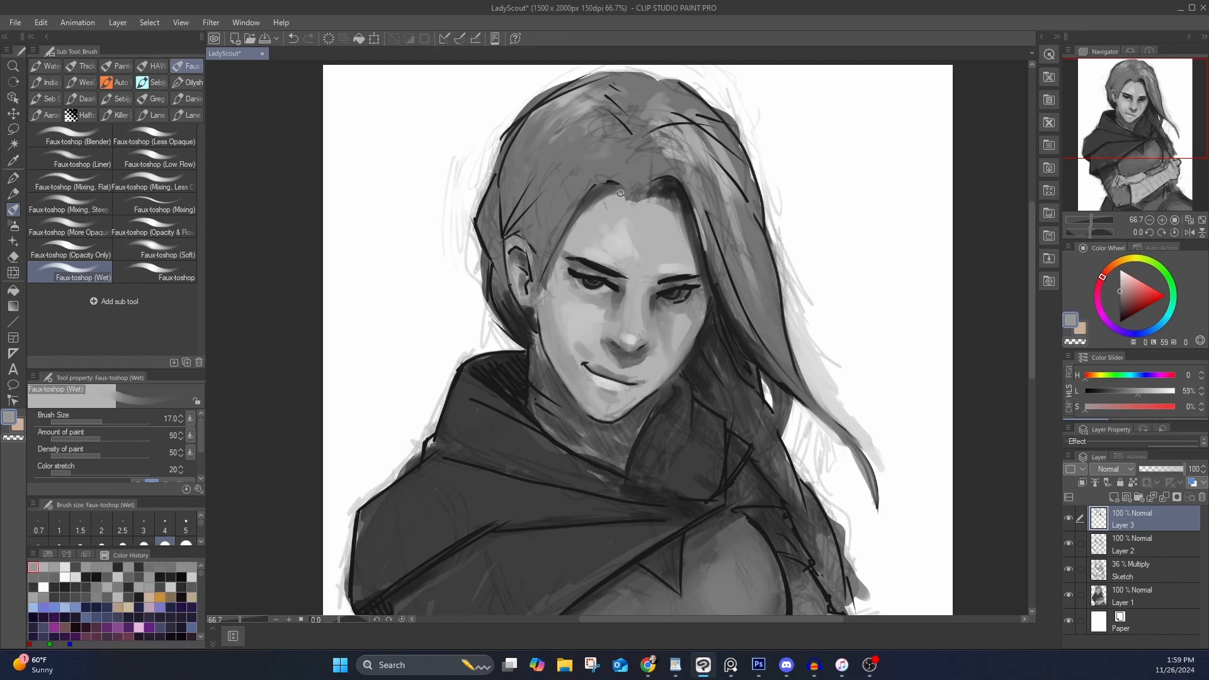
{"action": "left_click", "coordinate": [616, 410], "text": "alt"}
{"action": "left_click_drag", "start_coordinate": [619, 417], "coordinate": [663, 367]}
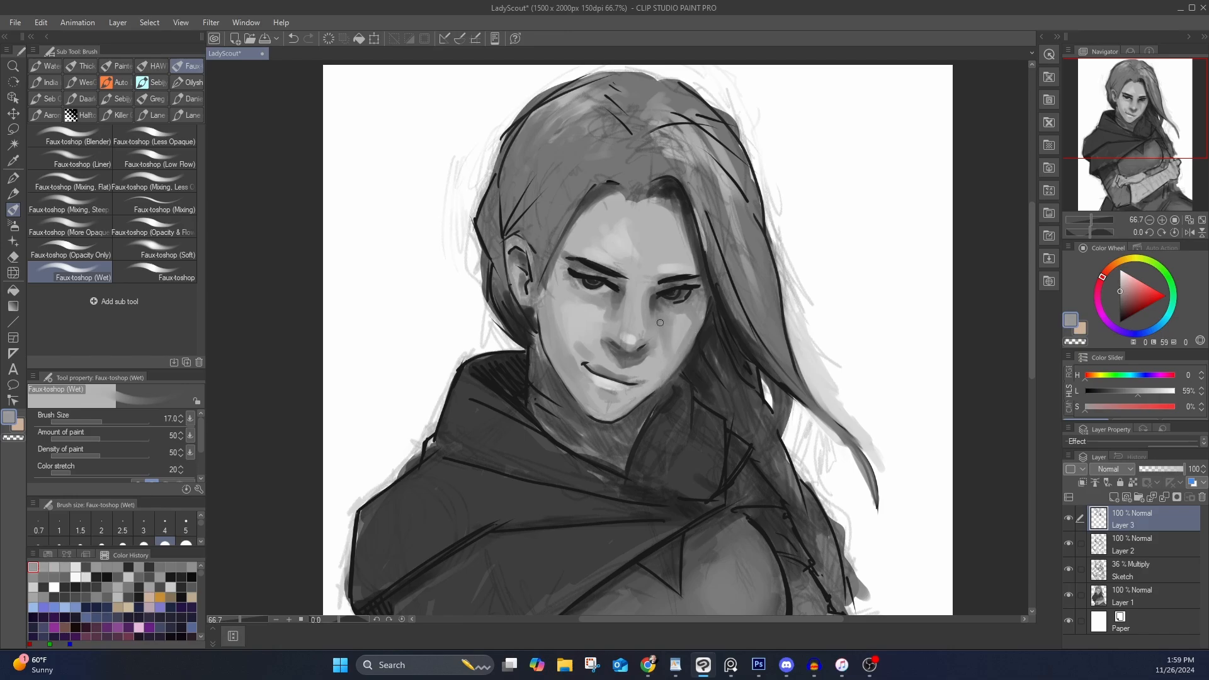
Refine the shading around the eyes and forehead with tones sampled from the face
{"action": "left_click", "coordinate": [656, 300], "text": "alt"}
{"action": "left_click_drag", "start_coordinate": [656, 298], "coordinate": [658, 291]}
{"action": "mouse_move", "coordinate": [580, 286]}
{"action": "left_mouse_down"}
{"action": "mouse_move", "coordinate": [567, 276]}
{"action": "mouse_move", "coordinate": [623, 287]}
{"action": "mouse_move", "coordinate": [639, 225]}
{"action": "mouse_move", "coordinate": [682, 211]}
{"action": "left_mouse_up"}
{"action": "left_click", "coordinate": [639, 334], "text": "alt"}
{"action": "left_click", "coordinate": [626, 242], "text": "alt"}
{"action": "left_click", "coordinate": [607, 204], "text": "alt"}
{"action": "left_click", "coordinate": [678, 197], "text": "alt"}
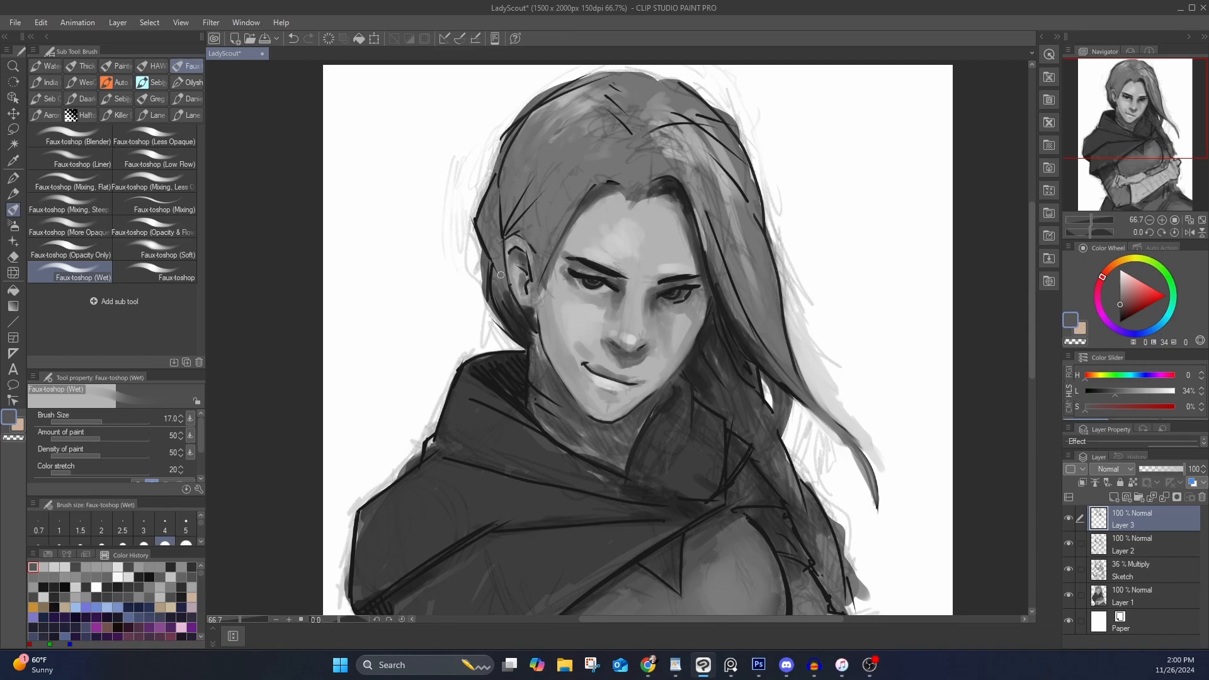
Paint the lips and the area just below the mouth with sampled grey tones
{"action": "left_click", "coordinate": [583, 359], "text": "alt"}
{"action": "left_click", "coordinate": [594, 361], "text": "alt"}
{"action": "left_click_drag", "start_coordinate": [593, 364], "coordinate": [631, 376]}
{"action": "left_click", "coordinate": [608, 384], "text": "alt"}
{"action": "left_click", "coordinate": [606, 386], "text": "alt"}
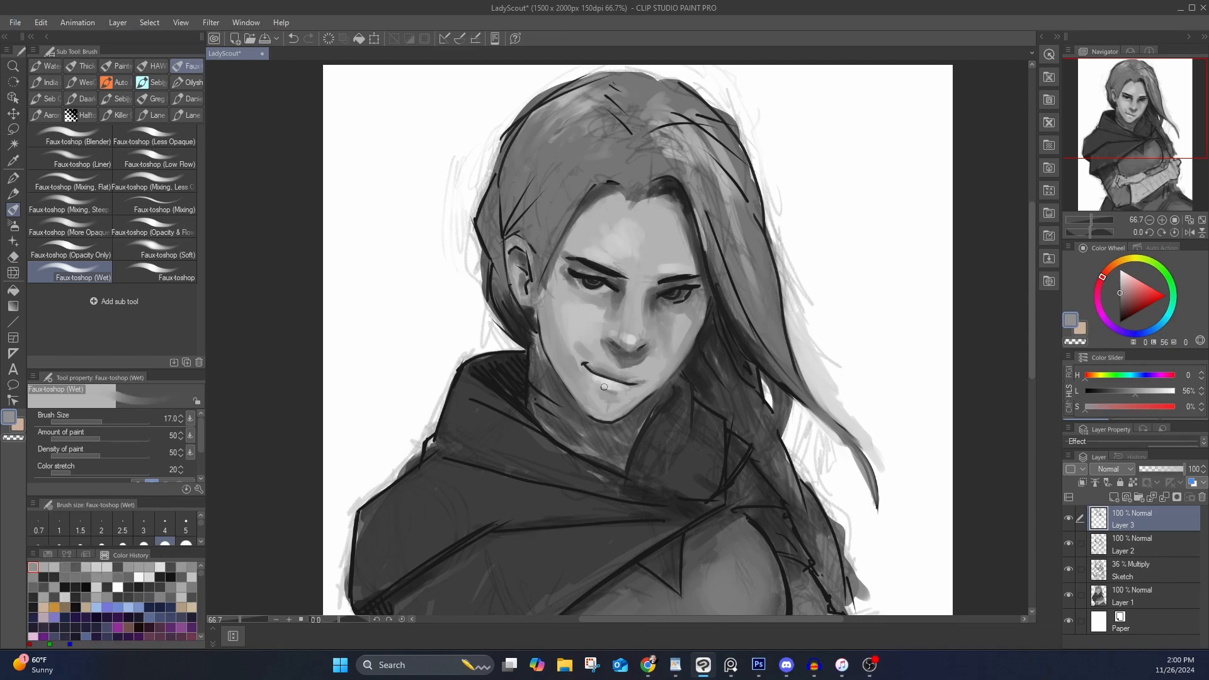
Darken the face edge beside the long lock and shade the neck along the ear-side jaw
{"action": "left_click", "coordinate": [704, 300], "text": "alt"}
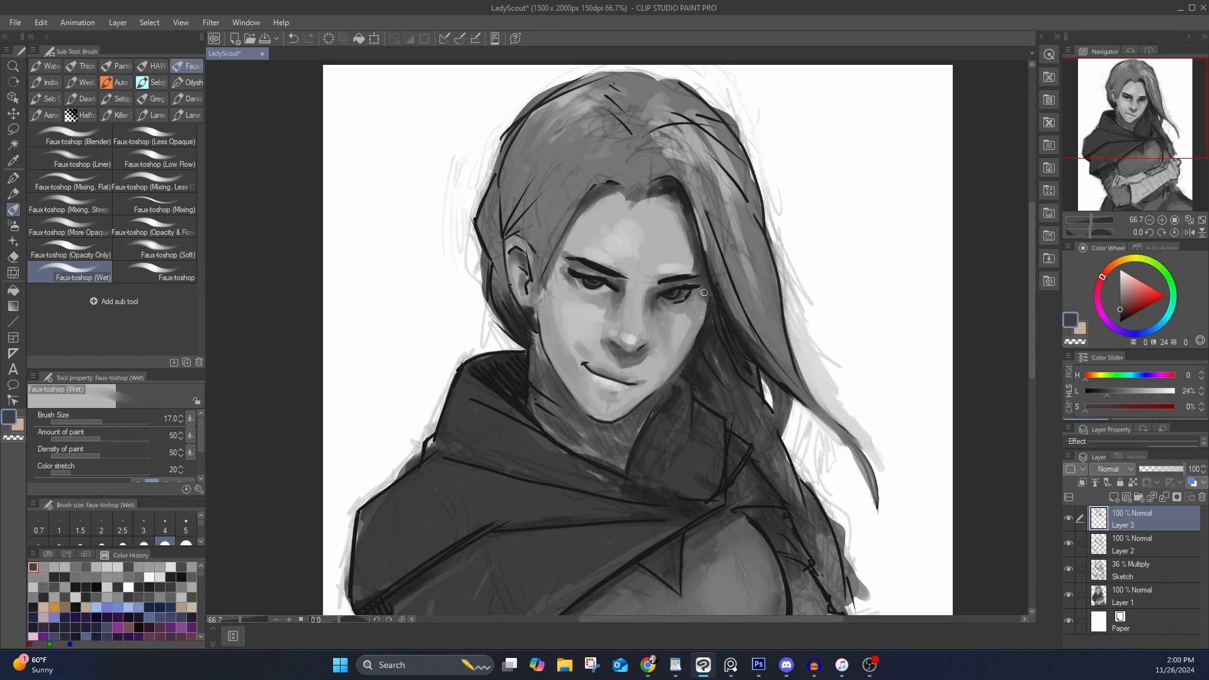
{"action": "left_click_drag", "start_coordinate": [708, 301], "coordinate": [698, 330]}
{"action": "left_click", "coordinate": [705, 346], "text": "alt"}
{"action": "left_click", "coordinate": [533, 332], "text": "alt"}
{"action": "left_click_drag", "start_coordinate": [534, 332], "coordinate": [582, 412]}
{"action": "left_click_drag", "start_coordinate": [533, 337], "coordinate": [574, 410]}
{"action": "left_click", "coordinate": [547, 367], "text": "alt"}
{"action": "left_click_drag", "start_coordinate": [536, 356], "coordinate": [556, 396]}
{"action": "left_click_drag", "start_coordinate": [535, 326], "coordinate": [541, 348]}
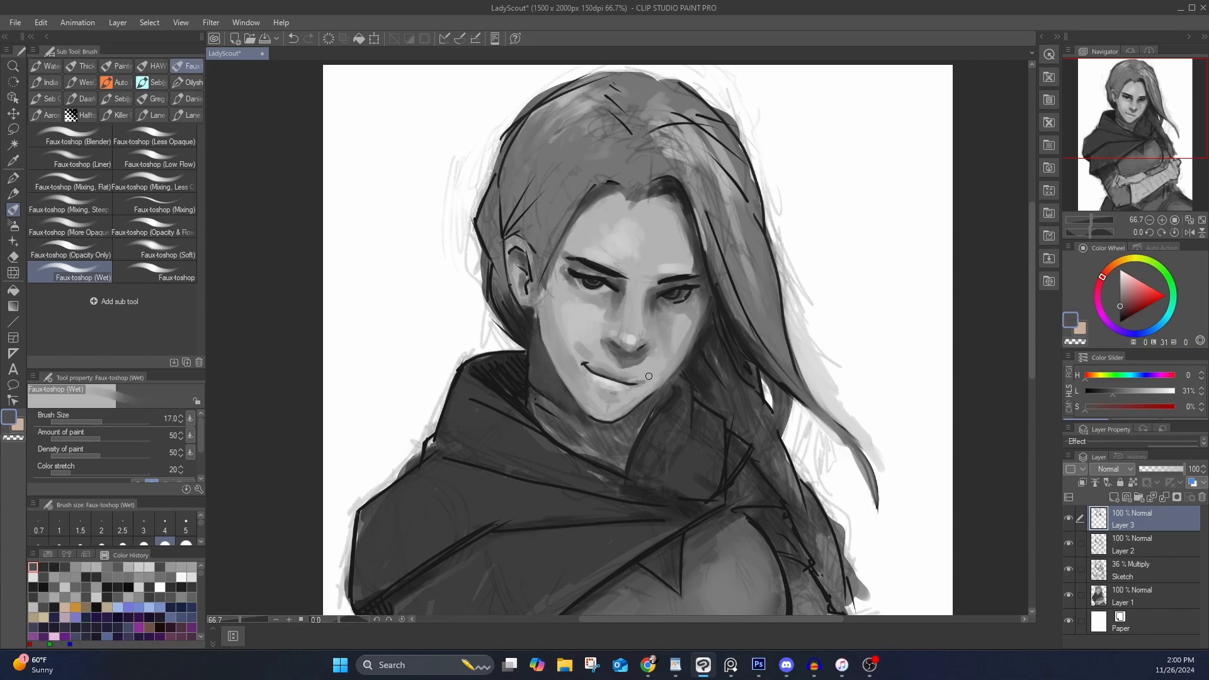
Shade the neck under the chin, the inside of the collar and the hair beside the neck with dark tones
{"action": "left_click_drag", "start_coordinate": [668, 391], "coordinate": [651, 414]}
{"action": "left_click", "coordinate": [528, 391], "text": "alt"}
{"action": "left_click_drag", "start_coordinate": [531, 395], "coordinate": [589, 448]}
{"action": "left_click_drag", "start_coordinate": [531, 376], "coordinate": [590, 438]}
{"action": "left_click", "coordinate": [520, 402], "text": "alt"}
{"action": "mouse_move", "coordinate": [558, 398]}
{"action": "left_mouse_down"}
{"action": "mouse_move", "coordinate": [604, 431]}
{"action": "mouse_move", "coordinate": [558, 436]}
{"action": "left_mouse_up"}
{"action": "left_click", "coordinate": [521, 401], "text": "alt"}
{"action": "left_click_drag", "start_coordinate": [504, 382], "coordinate": [493, 365]}
{"action": "left_click_drag", "start_coordinate": [679, 387], "coordinate": [648, 436]}
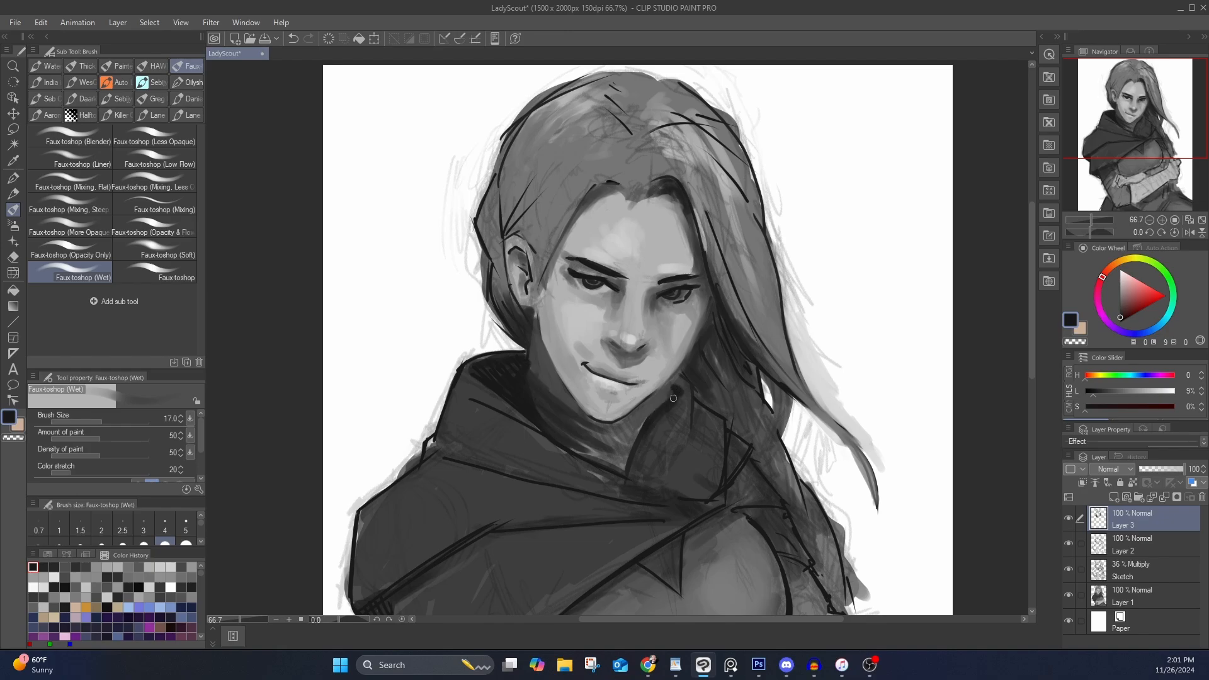
{"action": "left_click_drag", "start_coordinate": [684, 362], "coordinate": [724, 414]}
Paint the bandaged forearm and its lower edge with light greys sampled from the wrapping, using an enlarged brush
{"action": "left_click_drag", "start_coordinate": [804, 432], "coordinate": [754, 123]}
{"action": "left_click_drag", "start_coordinate": [635, 532], "coordinate": [762, 449]}
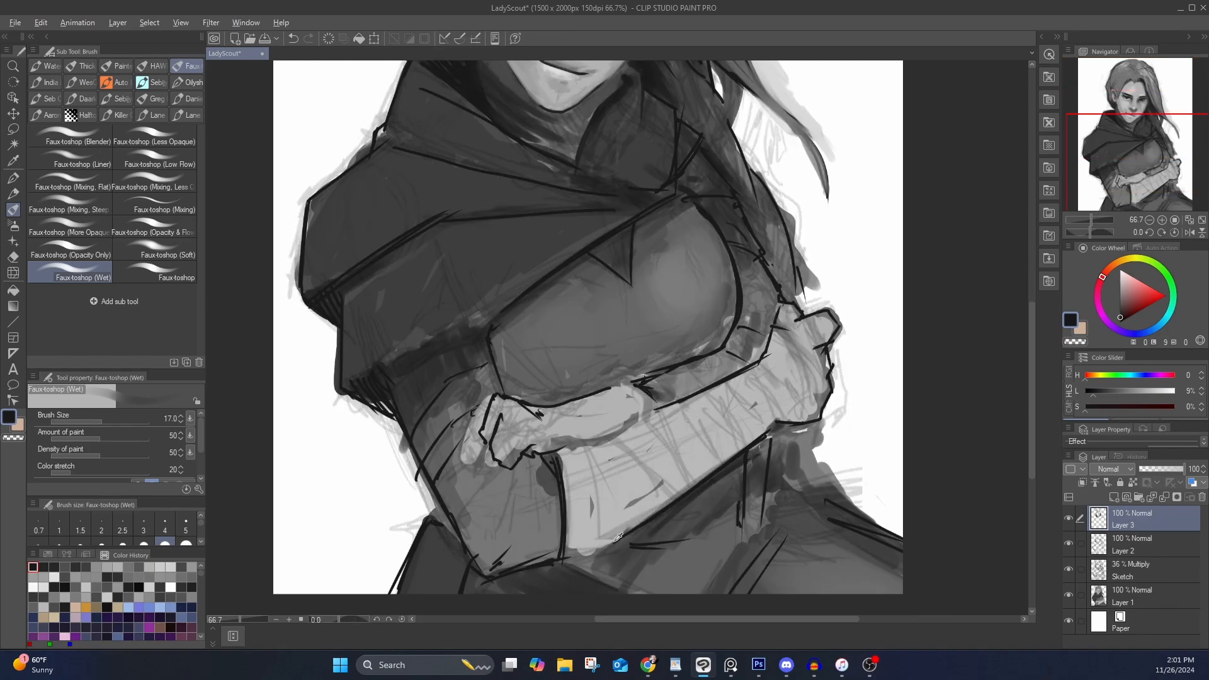
{"action": "left_click", "coordinate": [583, 536], "text": "alt"}
{"action": "left_click", "coordinate": [628, 425], "text": "alt"}
{"action": "left_click", "coordinate": [635, 419], "text": "alt"}
{"action": "key", "text": "bracketright"}
{"action": "key", "text": "bracketright"}
{"action": "key", "text": "bracketright"}
{"action": "key", "text": "bracketright"}
{"action": "key", "text": "bracketright"}
{"action": "key", "text": "bracketright"}
{"action": "mouse_move", "coordinate": [579, 540]}
{"action": "left_mouse_down"}
{"action": "mouse_move", "coordinate": [813, 408]}
{"action": "mouse_move", "coordinate": [820, 384]}
{"action": "left_mouse_up"}
Reduce the brush size to 30 and shade the top of the forearm, the elbow crook and the cloth under the chest
{"action": "key", "text": "bracketleft"}
{"action": "key", "text": "bracketleft"}
{"action": "key", "text": "bracketleft"}
{"action": "mouse_move", "coordinate": [609, 427]}
{"action": "left_mouse_down"}
{"action": "mouse_move", "coordinate": [656, 403]}
{"action": "mouse_move", "coordinate": [651, 388]}
{"action": "left_mouse_up"}
{"action": "left_click", "coordinate": [693, 388], "text": "alt"}
{"action": "left_click", "coordinate": [715, 334], "text": "alt"}
{"action": "mouse_move", "coordinate": [717, 335]}
{"action": "left_mouse_down"}
{"action": "mouse_move", "coordinate": [690, 354]}
{"action": "mouse_move", "coordinate": [732, 315]}
{"action": "mouse_move", "coordinate": [700, 355]}
{"action": "left_mouse_up"}
{"action": "left_click", "coordinate": [712, 327], "text": "alt"}
{"action": "left_click", "coordinate": [709, 334], "text": "alt"}
{"action": "left_click", "coordinate": [739, 313], "text": "alt"}
{"action": "left_click_drag", "start_coordinate": [734, 316], "coordinate": [705, 352]}
{"action": "mouse_move", "coordinate": [570, 392]}
{"action": "left_mouse_down"}
{"action": "mouse_move", "coordinate": [539, 403]}
{"action": "mouse_move", "coordinate": [505, 371]}
{"action": "left_mouse_up"}
Repaint the cloak's lower hem and the upper-arm sleeve beside the hand with greys sampled from the drawing
{"action": "left_click", "coordinate": [412, 463], "text": "alt"}
{"action": "left_click_drag", "start_coordinate": [402, 429], "coordinate": [434, 505]}
{"action": "left_click", "coordinate": [403, 420], "text": "alt"}
{"action": "left_click_drag", "start_coordinate": [368, 401], "coordinate": [392, 412]}
{"action": "left_click", "coordinate": [417, 405], "text": "alt"}
{"action": "left_click", "coordinate": [444, 411], "text": "alt"}
{"action": "mouse_move", "coordinate": [465, 382]}
{"action": "left_mouse_down"}
{"action": "mouse_move", "coordinate": [436, 413]}
{"action": "mouse_move", "coordinate": [449, 393]}
{"action": "mouse_move", "coordinate": [450, 409]}
{"action": "mouse_move", "coordinate": [476, 419]}
{"action": "mouse_move", "coordinate": [454, 465]}
{"action": "left_mouse_up"}
{"action": "left_click", "coordinate": [448, 372], "text": "alt"}
{"action": "left_click", "coordinate": [479, 408], "text": "alt"}
{"action": "left_click", "coordinate": [461, 481], "text": "alt"}
{"action": "left_click_drag", "start_coordinate": [468, 438], "coordinate": [488, 482]}
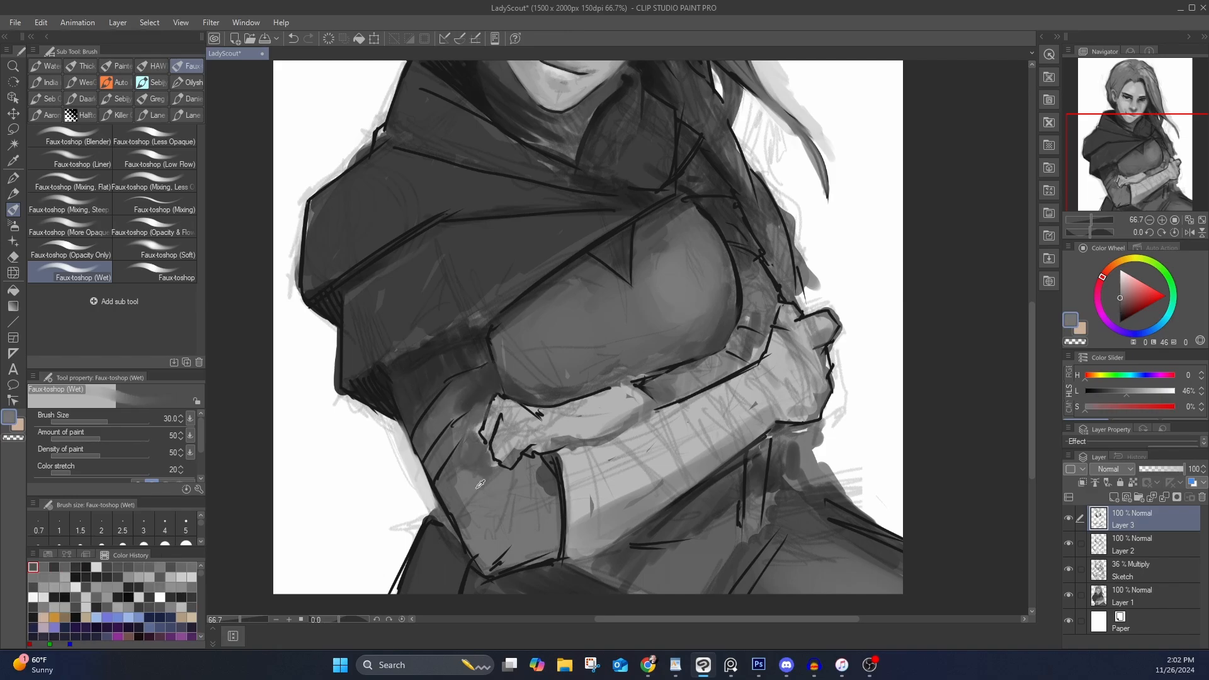
Reduce the brush size to 15 and touch up the edge of the ear with a sampled light tone
{"action": "mouse_move", "coordinate": [504, 239]}
{"action": "left_mouse_down"}
{"action": "mouse_move", "coordinate": [490, 316]}
{"action": "mouse_move", "coordinate": [501, 464]}
{"action": "left_mouse_up"}
{"action": "left_click", "coordinate": [478, 150], "text": "alt"}
{"action": "left_click", "coordinate": [567, 144], "text": "alt"}
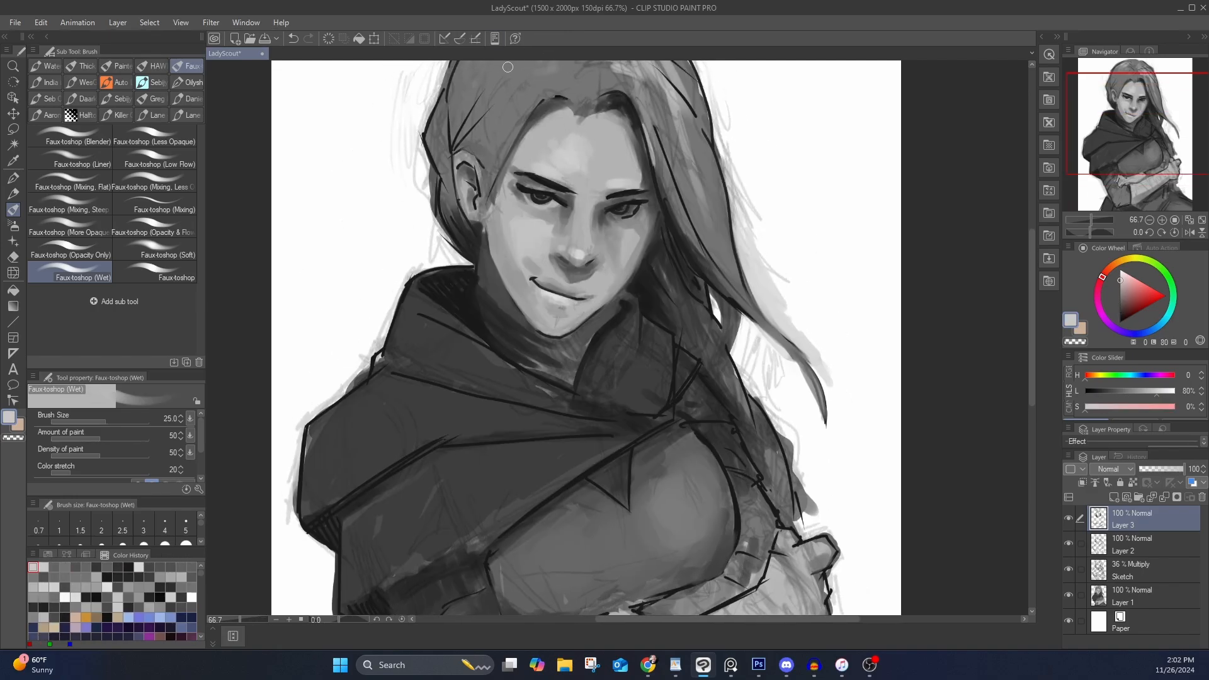
{"action": "key", "text": "bracketleft"}
{"action": "key", "text": "bracketleft"}
{"action": "key", "text": "bracketleft"}
{"action": "key", "text": "bracketleft"}
{"action": "mouse_move", "coordinate": [455, 166]}
{"action": "left_mouse_down"}
{"action": "mouse_move", "coordinate": [464, 157]}
{"action": "mouse_move", "coordinate": [455, 172]}
{"action": "left_mouse_up"}
Blend the hairline along the forehead and paint over sketch lines at the crown with sampled hair greys
{"action": "left_click", "coordinate": [683, 133], "text": "alt"}
{"action": "left_click_drag", "start_coordinate": [798, 130], "coordinate": [778, 235]}
{"action": "left_click", "coordinate": [589, 189], "text": "alt"}
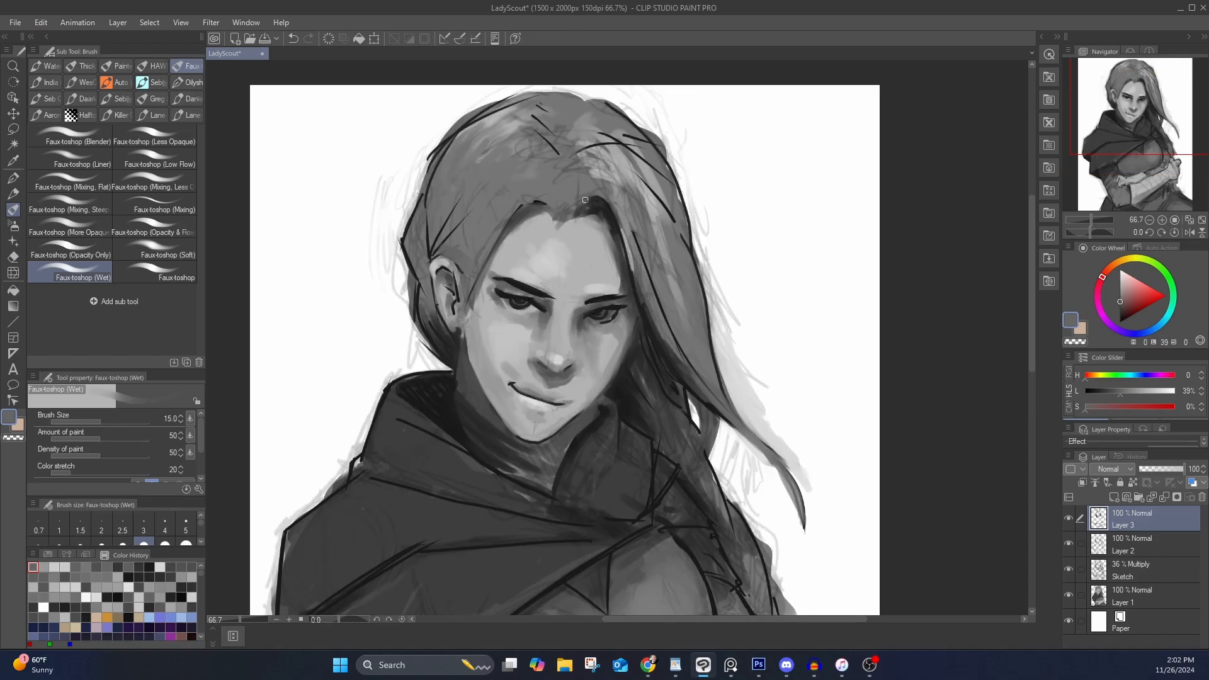
{"action": "left_click", "coordinate": [596, 207], "text": "alt"}
{"action": "mouse_move", "coordinate": [586, 204]}
{"action": "left_mouse_down"}
{"action": "mouse_move", "coordinate": [576, 219]}
{"action": "mouse_move", "coordinate": [515, 218]}
{"action": "mouse_move", "coordinate": [471, 291]}
{"action": "left_mouse_up"}
{"action": "left_click", "coordinate": [502, 233], "text": "alt"}
{"action": "mouse_move", "coordinate": [558, 131]}
{"action": "left_mouse_down"}
{"action": "mouse_move", "coordinate": [536, 110]}
{"action": "mouse_move", "coordinate": [464, 131]}
{"action": "left_mouse_up"}
{"action": "left_click", "coordinate": [610, 121], "text": "alt"}
{"action": "left_click_drag", "start_coordinate": [608, 106], "coordinate": [638, 128]}
Clean up the outer hair contour beside the ear with sampled white
{"action": "left_click", "coordinate": [398, 276], "text": "alt"}
{"action": "left_click_drag", "start_coordinate": [409, 284], "coordinate": [413, 317]}
{"action": "left_click_drag", "start_coordinate": [406, 249], "coordinate": [409, 276]}
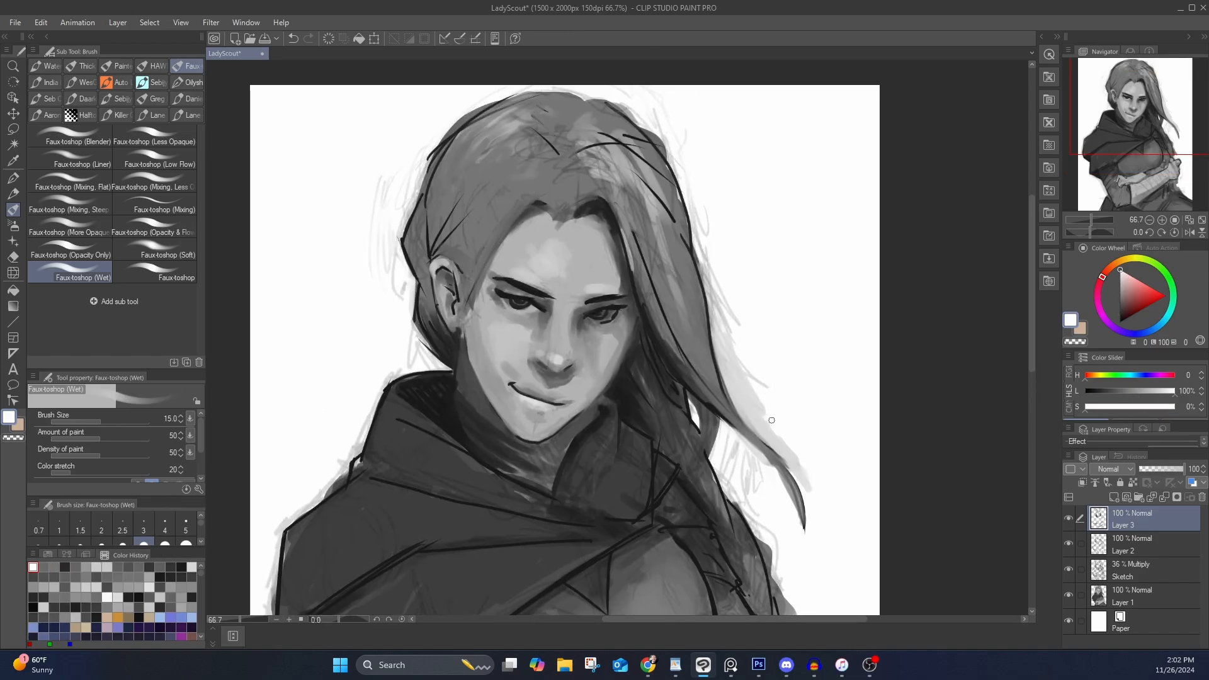
Refine the hair edge beside the face, the jaw and the collar opening under the chin with sampled tones
{"action": "left_click_drag", "start_coordinate": [654, 444], "coordinate": [666, 255]}
{"action": "left_click", "coordinate": [655, 264], "text": "alt"}
{"action": "left_click_drag", "start_coordinate": [666, 252], "coordinate": [628, 346]}
{"action": "left_click_drag", "start_coordinate": [531, 314], "coordinate": [543, 335]}
{"action": "left_click", "coordinate": [547, 320], "text": "alt"}
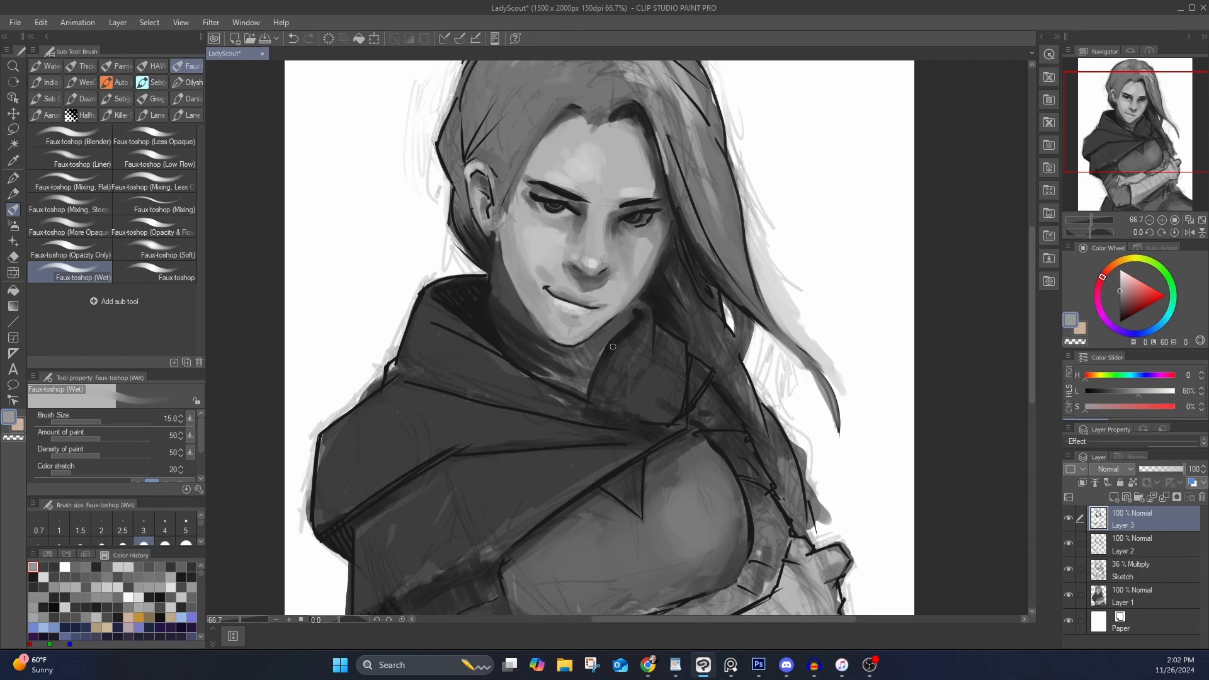
{"action": "left_click", "coordinate": [636, 313], "text": "alt"}
{"action": "left_click_drag", "start_coordinate": [634, 309], "coordinate": [625, 325]}
Paint the dark hair strands between the face, the collar and the long lock
{"action": "left_click", "coordinate": [692, 277], "text": "alt"}
{"action": "left_click_drag", "start_coordinate": [672, 268], "coordinate": [699, 326]}
{"action": "left_click_drag", "start_coordinate": [670, 241], "coordinate": [672, 276]}
{"action": "mouse_move", "coordinate": [713, 435]}
{"action": "left_mouse_down"}
{"action": "mouse_move", "coordinate": [685, 253]}
{"action": "mouse_move", "coordinate": [713, 290]}
{"action": "left_mouse_up"}
{"action": "mouse_move", "coordinate": [674, 243]}
{"action": "left_mouse_down"}
{"action": "mouse_move", "coordinate": [693, 214]}
{"action": "mouse_move", "coordinate": [709, 241]}
{"action": "left_mouse_up"}
{"action": "left_click_drag", "start_coordinate": [668, 208], "coordinate": [677, 188]}
Trim the cloak's outer edge with white and repaint its shoulder contour with sampled tones
{"action": "left_click_drag", "start_coordinate": [398, 386], "coordinate": [541, 303]}
{"action": "left_click", "coordinate": [450, 372], "text": "alt"}
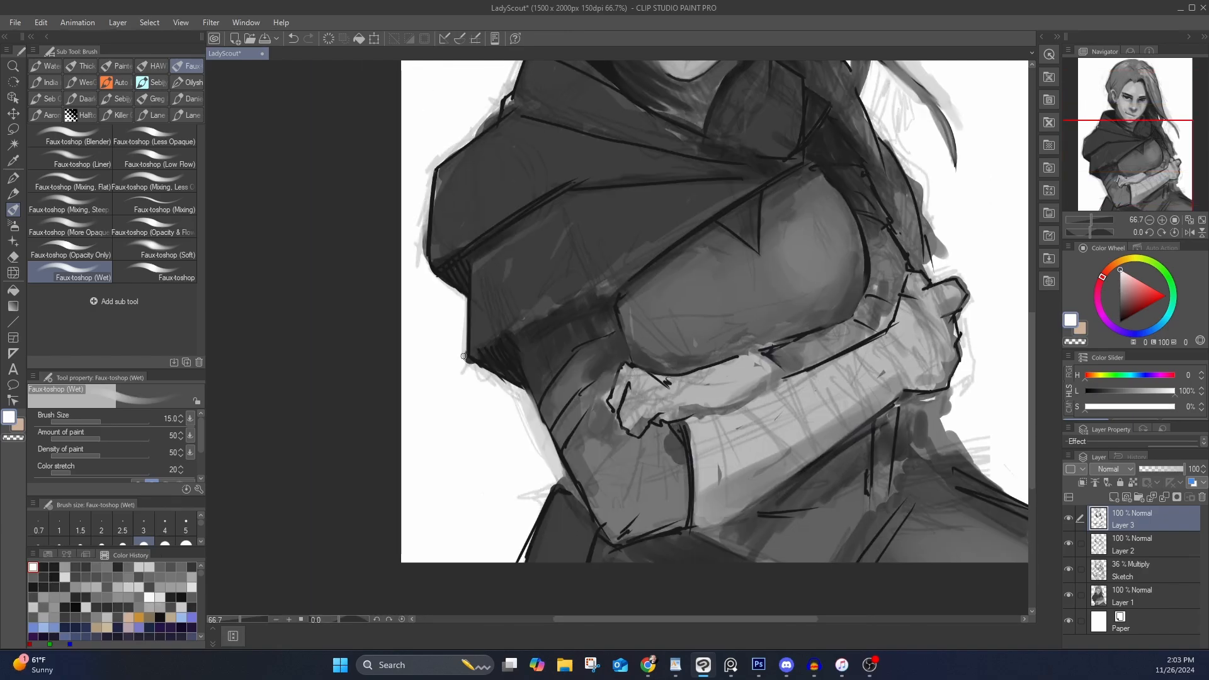
{"action": "left_click_drag", "start_coordinate": [464, 370], "coordinate": [463, 289]}
{"action": "left_click", "coordinate": [458, 147], "text": "alt"}
{"action": "left_click_drag", "start_coordinate": [448, 145], "coordinate": [494, 115]}
{"action": "mouse_move", "coordinate": [496, 111]}
{"action": "left_mouse_down"}
{"action": "mouse_move", "coordinate": [468, 204]}
{"action": "mouse_move", "coordinate": [623, 226]}
{"action": "left_mouse_up"}
{"action": "left_click", "coordinate": [488, 202], "text": "alt"}
{"action": "left_click", "coordinate": [428, 272], "text": "alt"}
{"action": "left_click_drag", "start_coordinate": [419, 257], "coordinate": [415, 279]}
Shade the chest side and the sleeve of the folded arm with sampled dark grey
{"action": "left_click_drag", "start_coordinate": [686, 155], "coordinate": [498, 194]}
{"action": "left_click", "coordinate": [706, 271], "text": "alt"}
{"action": "mouse_move", "coordinate": [687, 276]}
{"action": "left_mouse_down"}
{"action": "mouse_move", "coordinate": [723, 363]}
{"action": "mouse_move", "coordinate": [710, 302]}
{"action": "mouse_move", "coordinate": [672, 246]}
{"action": "left_mouse_up"}
{"action": "left_click_drag", "start_coordinate": [780, 478], "coordinate": [758, 278]}
{"action": "left_click", "coordinate": [314, 455], "text": "alt"}
{"action": "left_click_drag", "start_coordinate": [289, 494], "coordinate": [315, 436]}
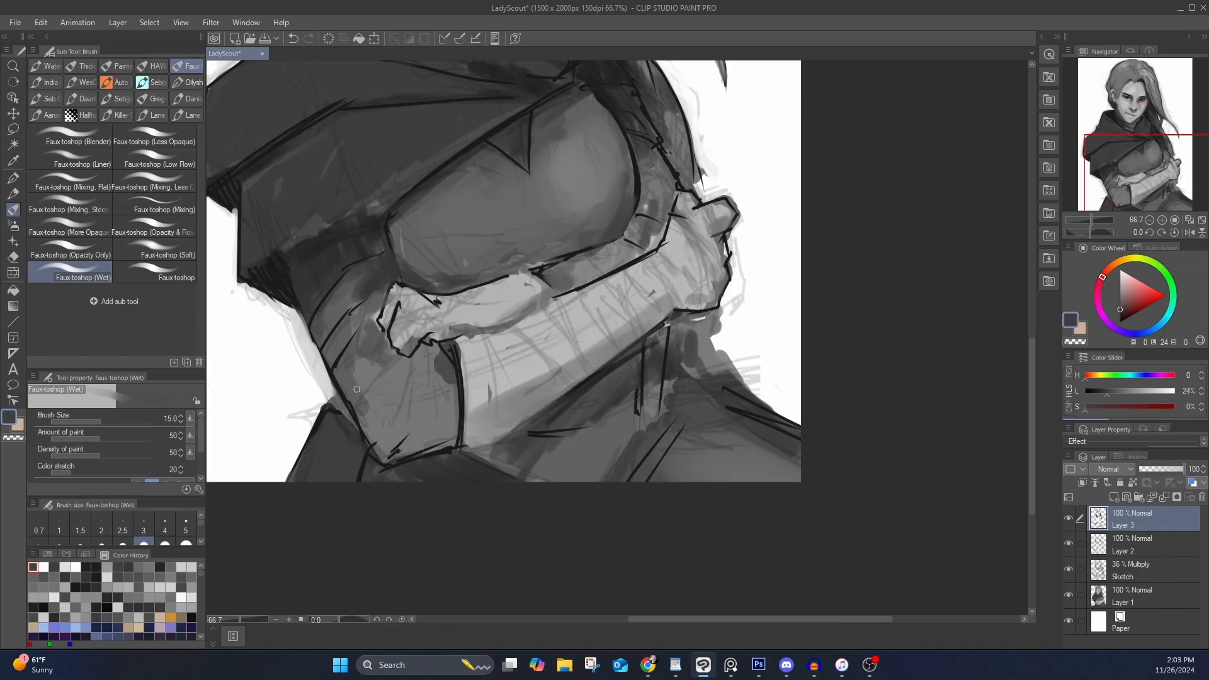
Touch up the shaded cheek below the eye nearest the long lock with sampled greys
{"action": "left_click_drag", "start_coordinate": [541, 378], "coordinate": [441, 377]}
{"action": "left_click_drag", "start_coordinate": [567, 252], "coordinate": [583, 376]}
{"action": "left_click_drag", "start_coordinate": [602, 258], "coordinate": [693, 258]}
{"action": "left_click", "coordinate": [566, 240], "text": "alt"}
{"action": "left_click", "coordinate": [583, 234], "text": "alt"}
{"action": "left_click_drag", "start_coordinate": [588, 233], "coordinate": [583, 242]}
Switch to the Faux-toshop brush at size 8 and dot highlights in the eye and on the nose tip
{"action": "left_click", "coordinate": [572, 135], "text": "alt"}
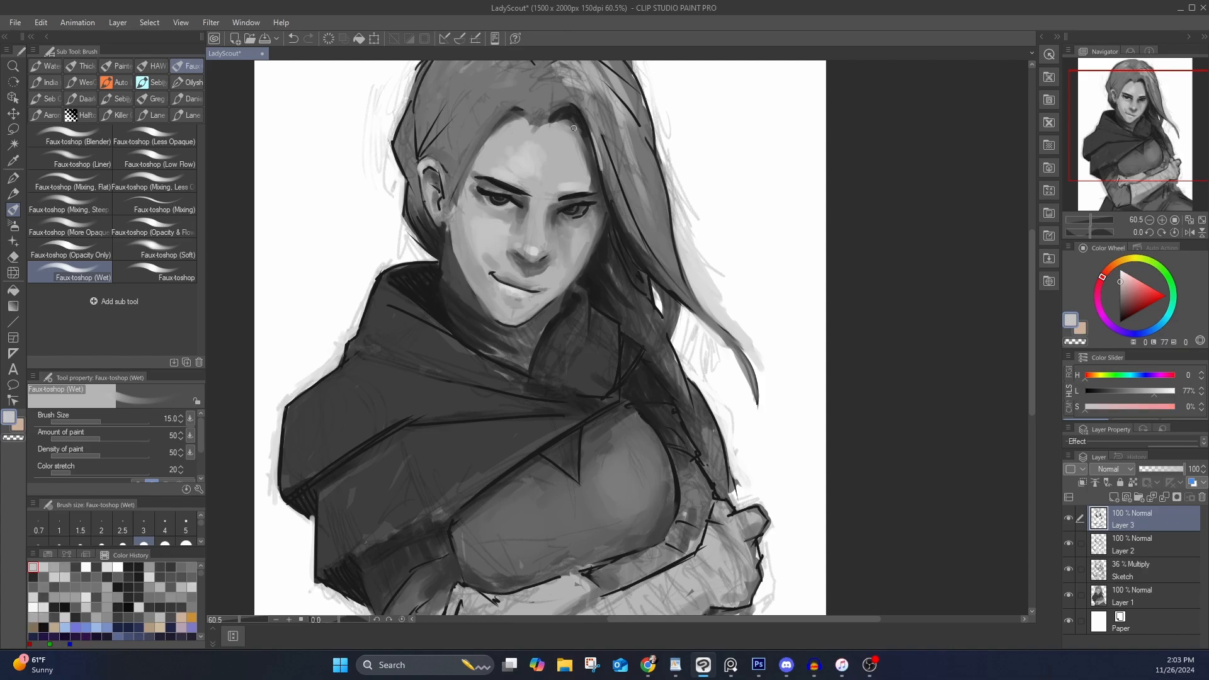
{"action": "left_click", "coordinate": [155, 272]}
{"action": "key", "text": "bracketleft"}
{"action": "key", "text": "bracketleft"}
{"action": "key", "text": "bracketleft"}
{"action": "left_click", "coordinate": [501, 198]}
{"action": "left_click", "coordinate": [576, 211], "text": "alt"}
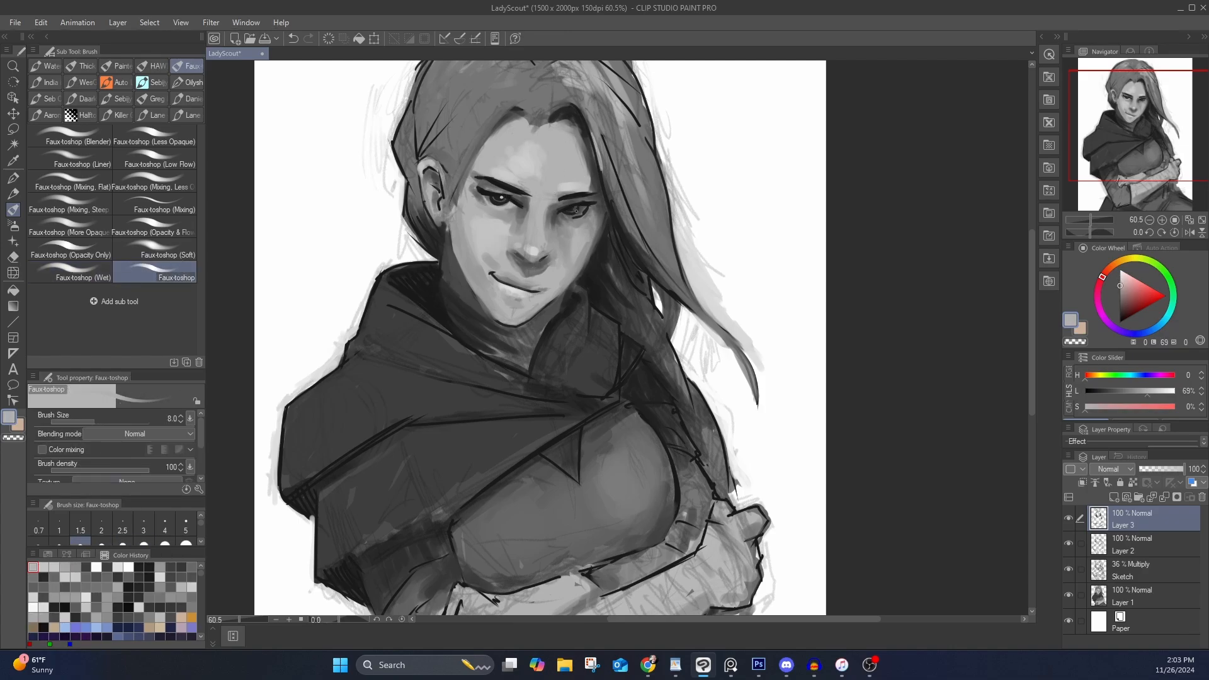
{"action": "left_click", "coordinate": [713, 255], "text": "alt"}
{"action": "left_click", "coordinate": [534, 251]}
{"action": "left_click", "coordinate": [523, 246], "text": "alt"}
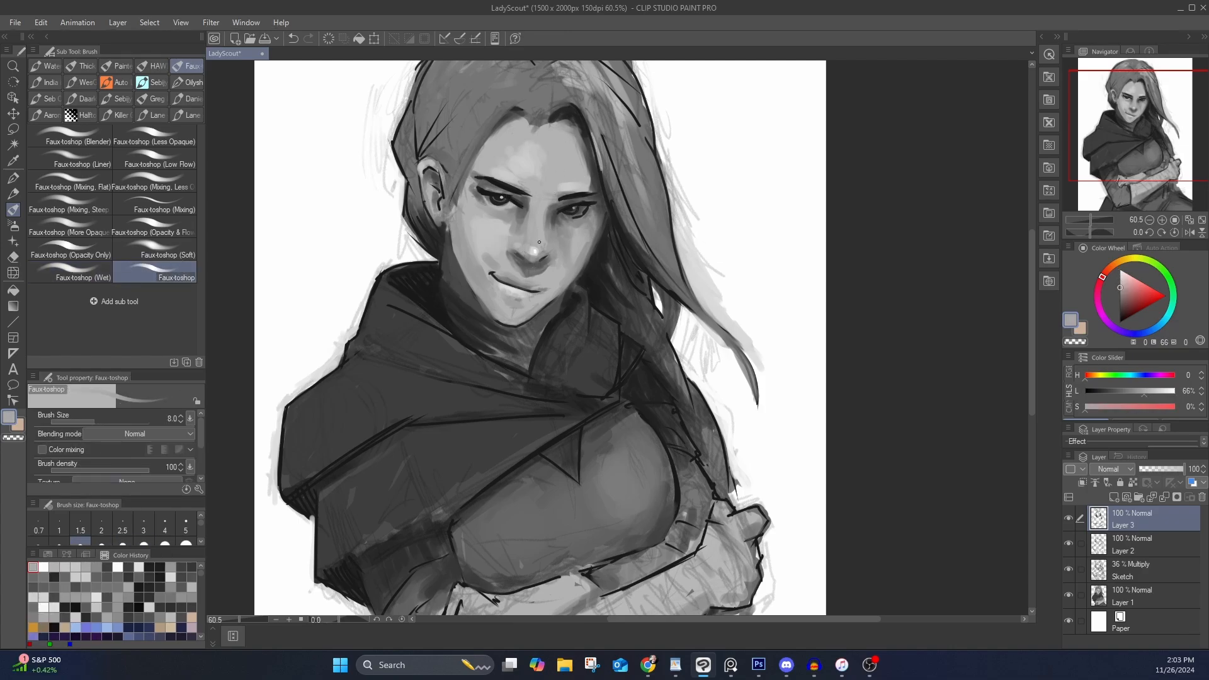
Define the lips and the mouth line with sampled dark and light greys
{"action": "left_click", "coordinate": [520, 283], "text": "alt"}
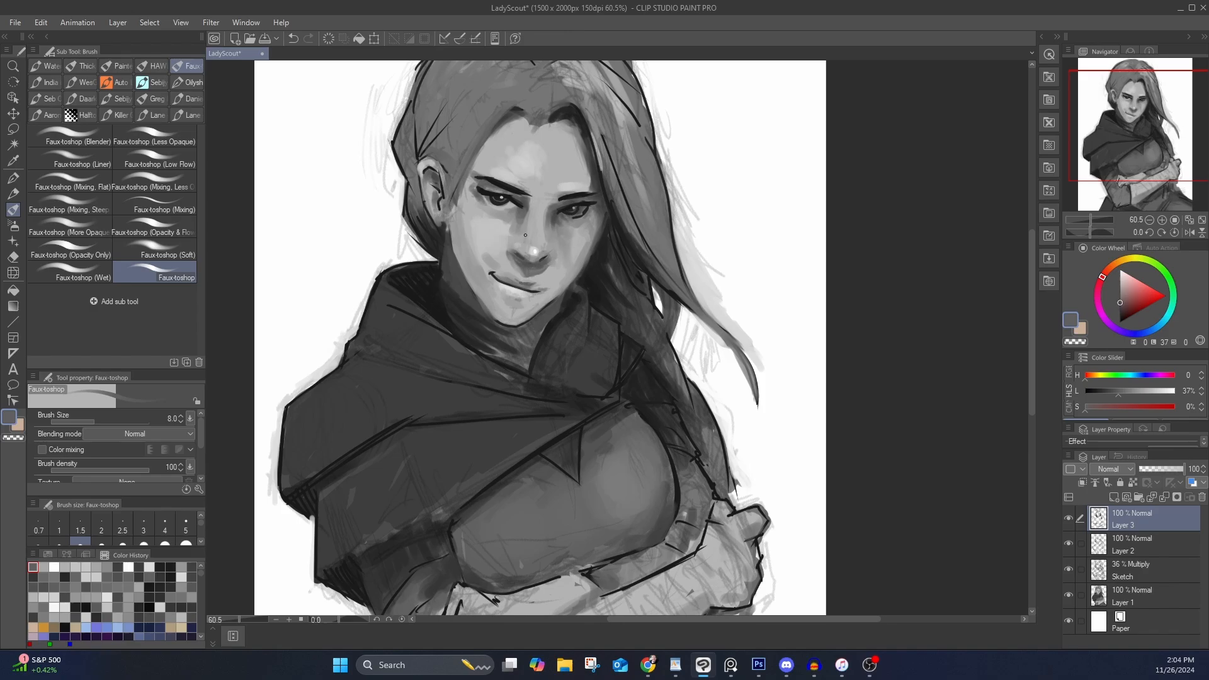
{"action": "left_click", "coordinate": [535, 287], "text": "alt"}
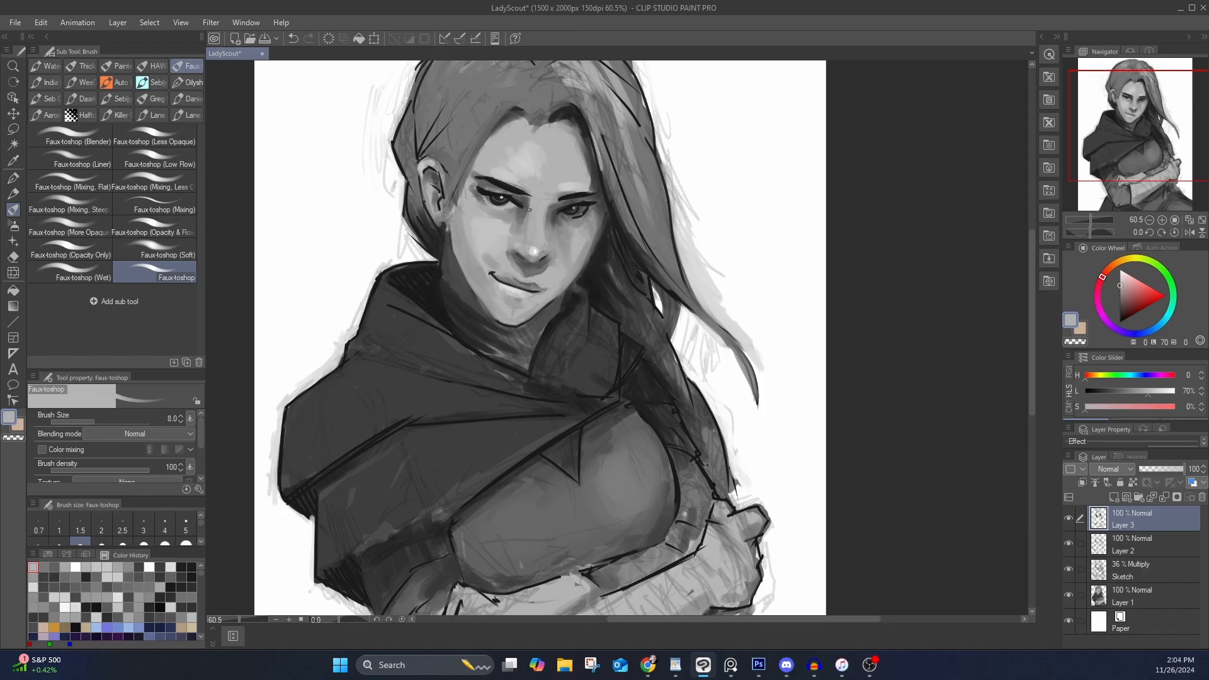
{"action": "left_click", "coordinate": [515, 271], "text": "alt"}
{"action": "left_click", "coordinate": [517, 169], "text": "alt"}
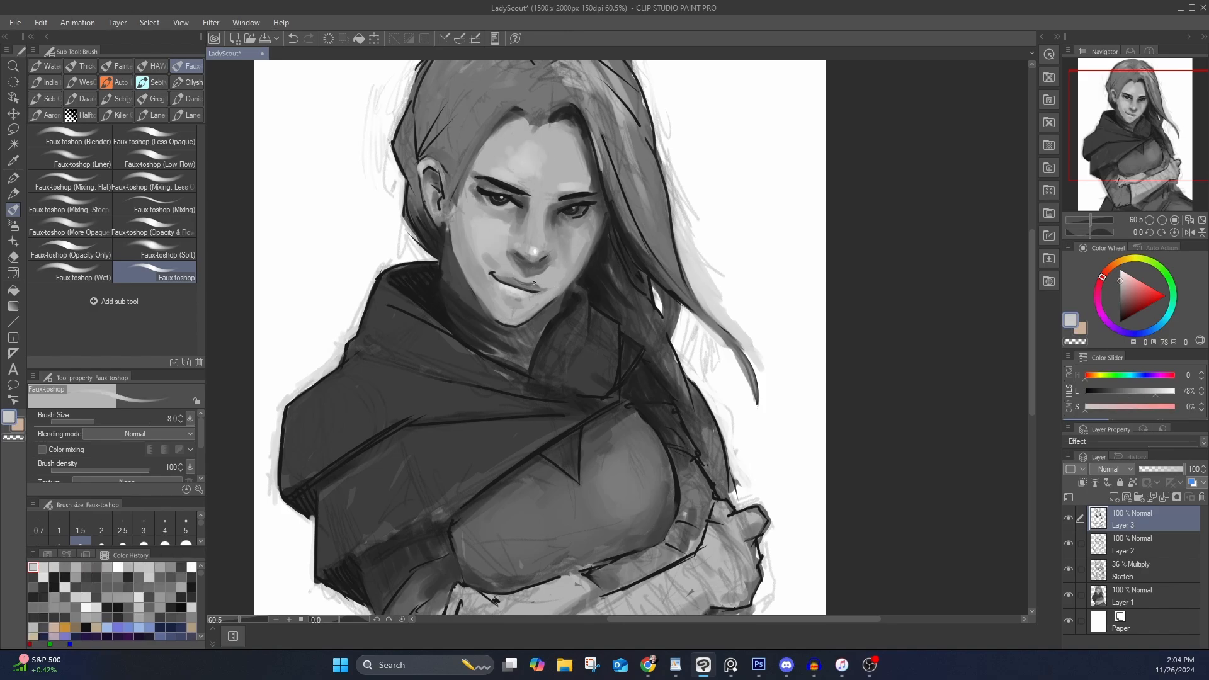
Switch back to the Faux-toshop (Wet) brush and soften the cheek, mouth corner and nose bridge with sampled skin tones
{"action": "left_click", "coordinate": [483, 249], "text": "alt"}
{"action": "left_click", "coordinate": [88, 273]}
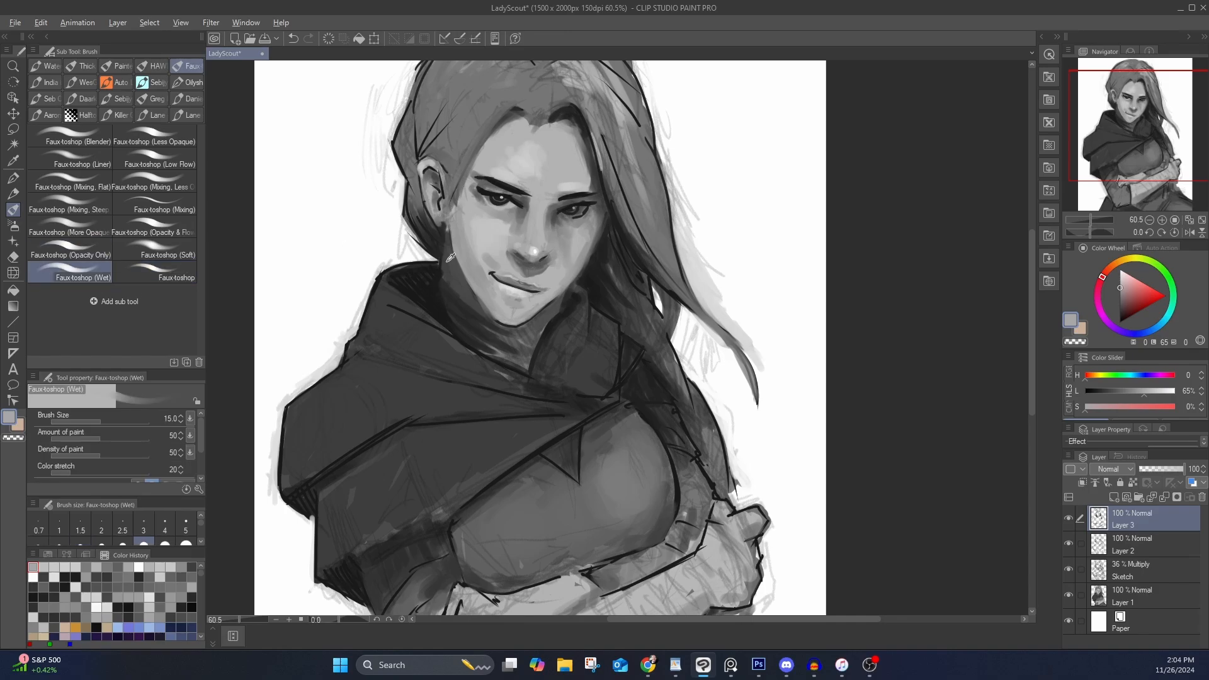
{"action": "left_click", "coordinate": [493, 274], "text": "alt"}
{"action": "left_click", "coordinate": [494, 273], "text": "alt"}
{"action": "left_click", "coordinate": [551, 259], "text": "alt"}
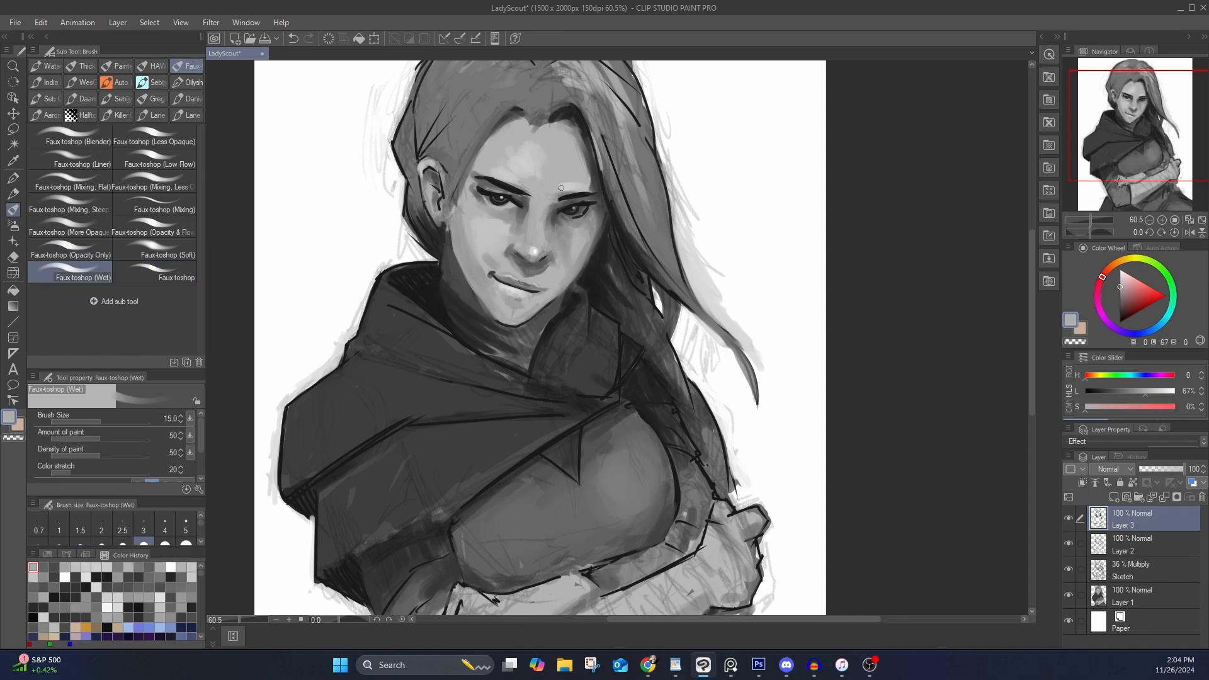
{"action": "left_click", "coordinate": [558, 220], "text": "alt"}
{"action": "left_click_drag", "start_coordinate": [556, 223], "coordinate": [553, 206]}
{"action": "left_click", "coordinate": [555, 216], "text": "alt"}
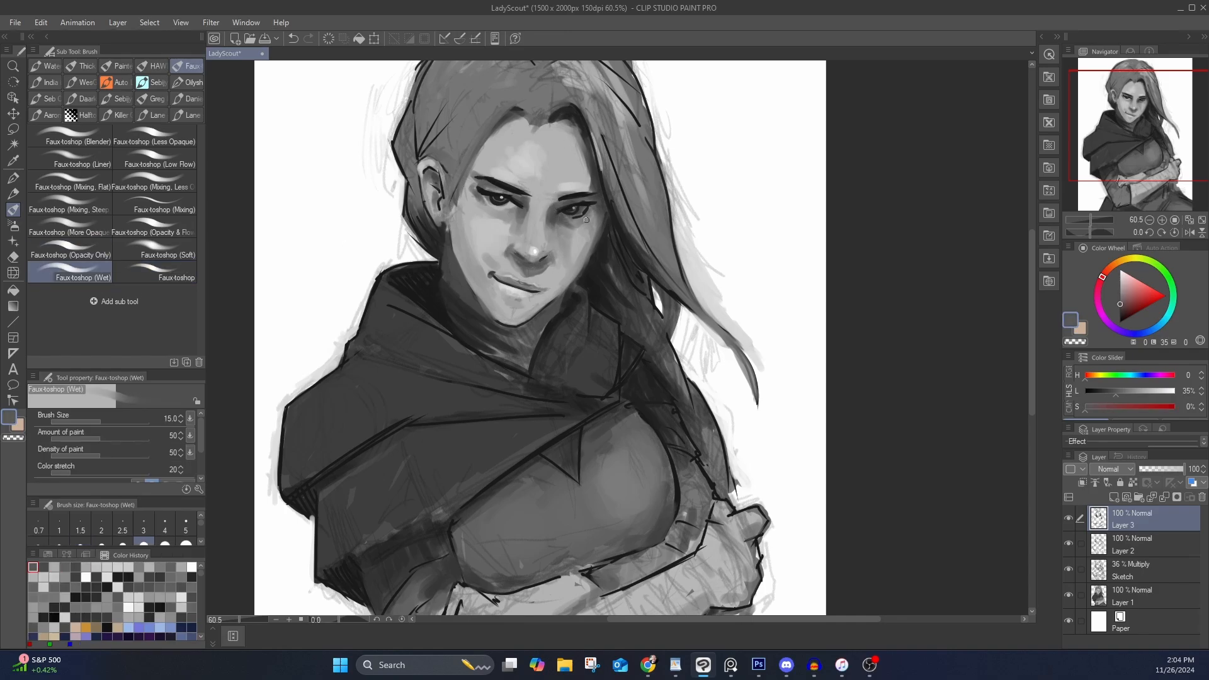
Darken the neck beneath the jaw and the folds on the hair side of the collar
{"action": "left_click", "coordinate": [443, 274], "text": "alt"}
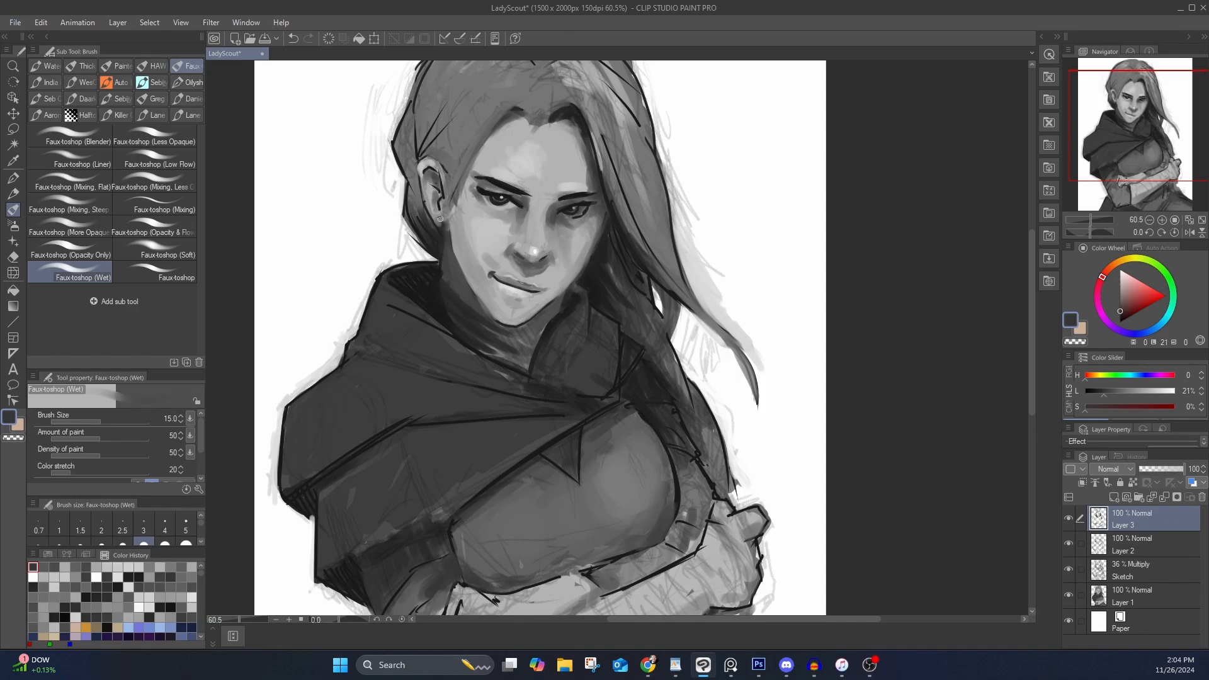
{"action": "left_click", "coordinate": [453, 264], "text": "alt"}
{"action": "left_click", "coordinate": [448, 285], "text": "alt"}
{"action": "left_click", "coordinate": [574, 301], "text": "alt"}
{"action": "mouse_move", "coordinate": [587, 303]}
{"action": "left_mouse_down"}
{"action": "mouse_move", "coordinate": [588, 360]}
{"action": "mouse_move", "coordinate": [598, 337]}
{"action": "left_mouse_up"}
{"action": "left_click_drag", "start_coordinate": [631, 345], "coordinate": [631, 365]}
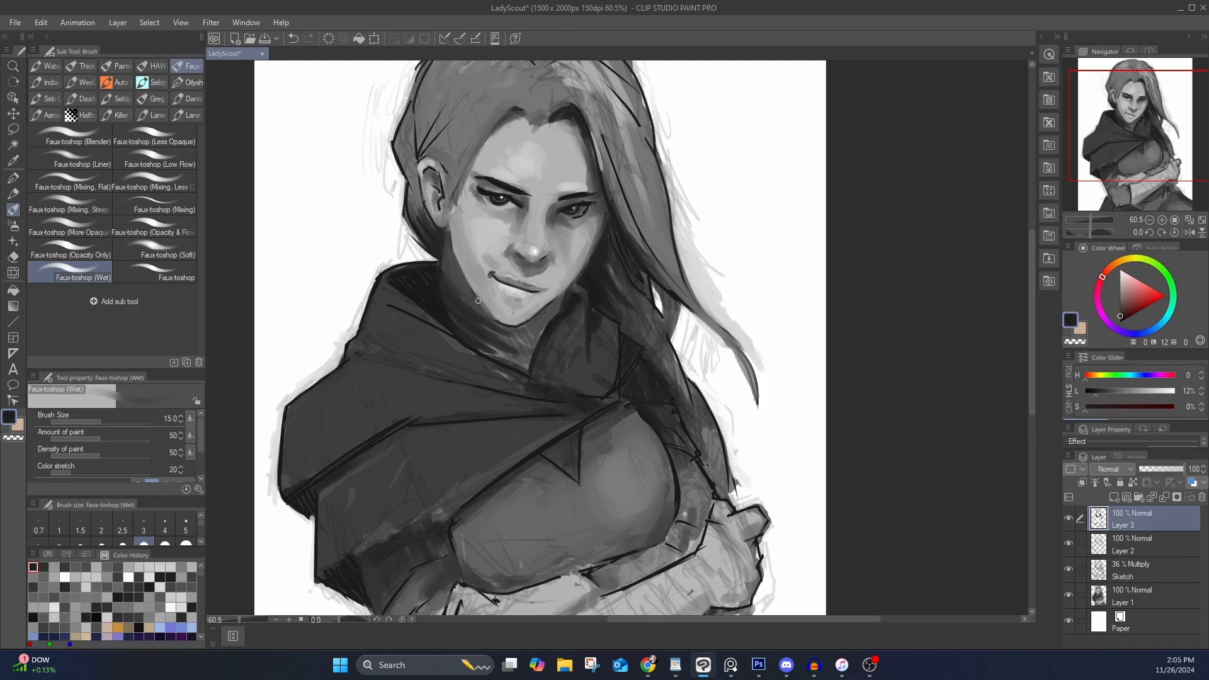
Paint broad dark folds across the cloak's shoulder and chest drape over the line work
{"action": "left_click_drag", "start_coordinate": [384, 357], "coordinate": [461, 380]}
{"action": "left_click_drag", "start_coordinate": [418, 364], "coordinate": [499, 387]}
{"action": "left_click_drag", "start_coordinate": [403, 460], "coordinate": [521, 341]}
{"action": "left_click_drag", "start_coordinate": [520, 324], "coordinate": [443, 395]}
{"action": "left_click_drag", "start_coordinate": [521, 318], "coordinate": [613, 306]}
{"action": "mouse_move", "coordinate": [674, 308]}
{"action": "left_mouse_down"}
{"action": "mouse_move", "coordinate": [591, 371]}
{"action": "mouse_move", "coordinate": [598, 338]}
{"action": "left_mouse_up"}
{"action": "left_click_drag", "start_coordinate": [442, 388], "coordinate": [437, 444]}
{"action": "left_click", "coordinate": [428, 388], "text": "alt"}
{"action": "left_click_drag", "start_coordinate": [425, 359], "coordinate": [473, 332]}
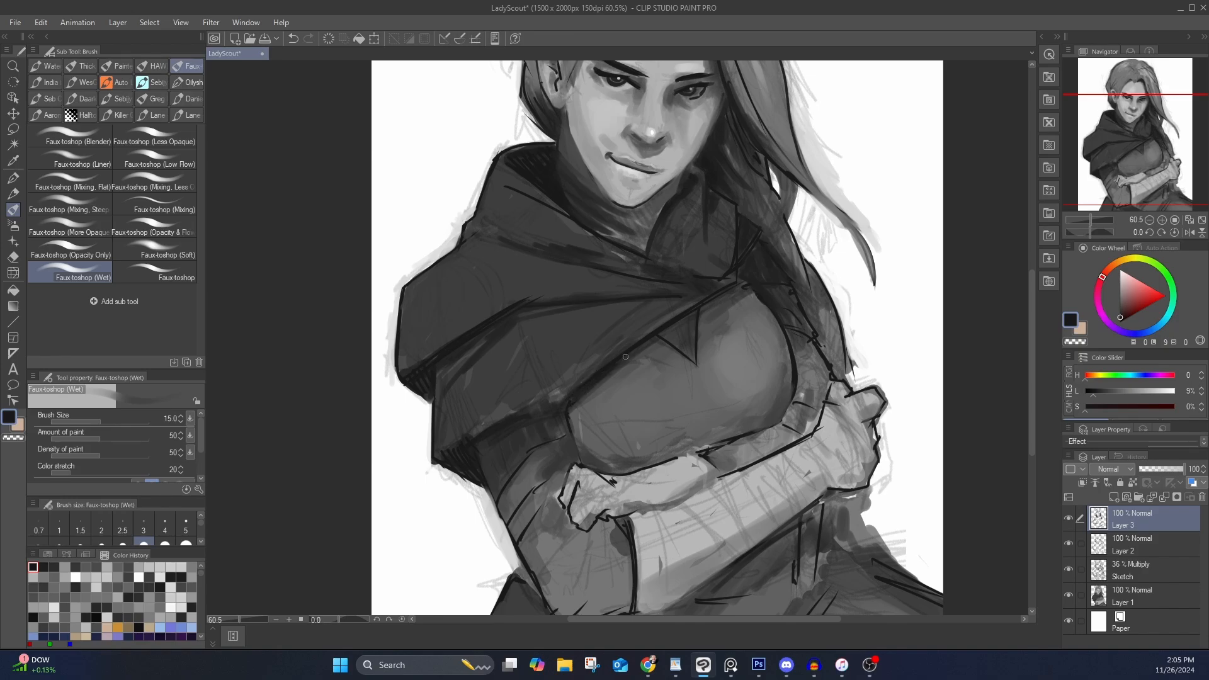
Clean the head's outer contour on both sides of the crown, using white outside and sampled grey on the hair
{"action": "left_click_drag", "start_coordinate": [854, 301], "coordinate": [784, 454]}
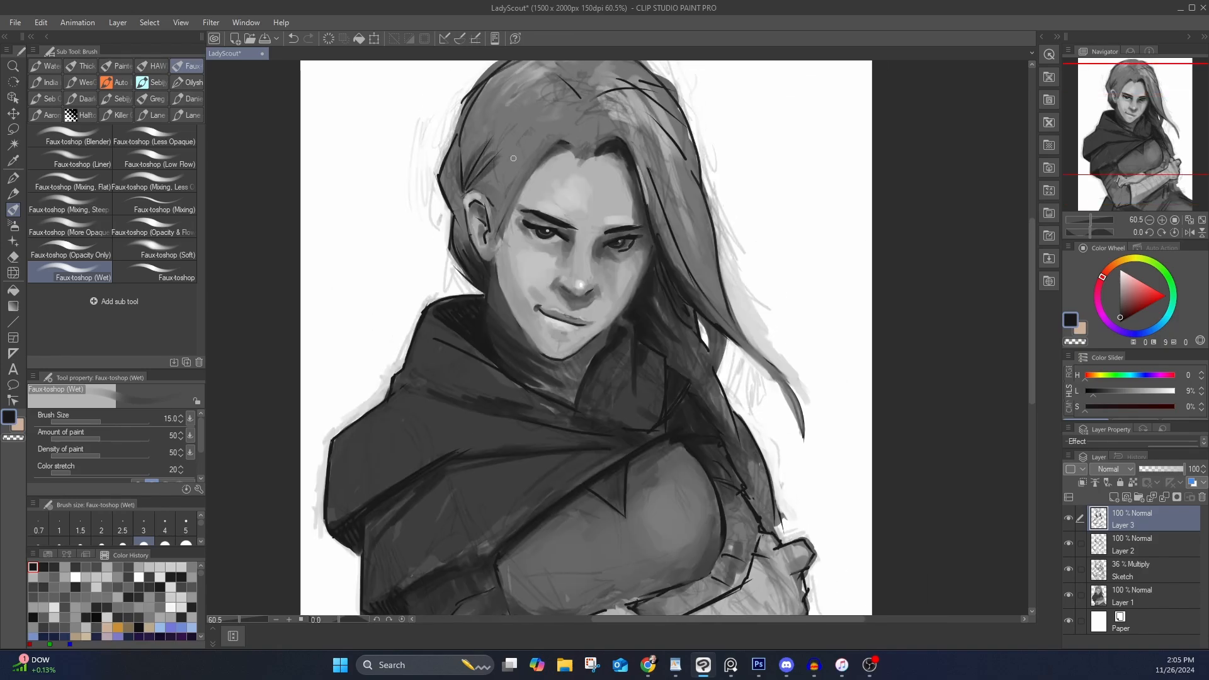
{"action": "left_click_drag", "start_coordinate": [701, 139], "coordinate": [697, 233]}
{"action": "left_click", "coordinate": [691, 203], "text": "alt"}
{"action": "left_click_drag", "start_coordinate": [646, 184], "coordinate": [687, 230]}
{"action": "left_click_drag", "start_coordinate": [653, 188], "coordinate": [689, 237]}
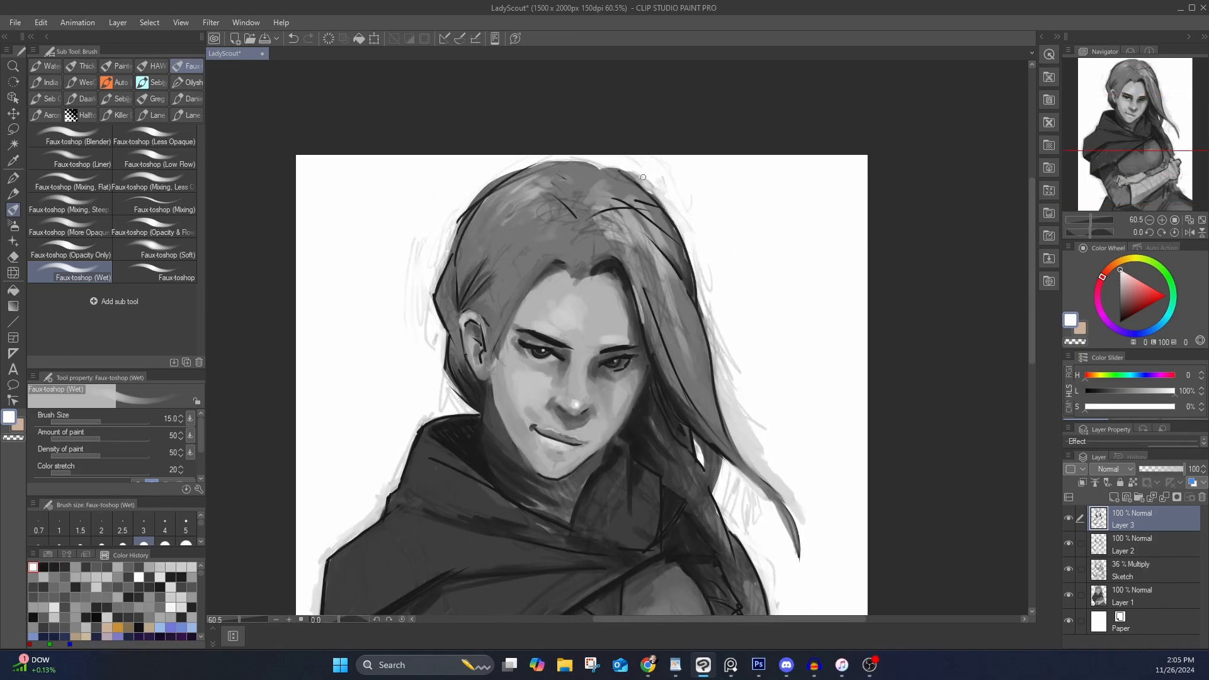
{"action": "left_click_drag", "start_coordinate": [624, 168], "coordinate": [660, 201]}
{"action": "left_click_drag", "start_coordinate": [637, 181], "coordinate": [672, 217]}
{"action": "left_click_drag", "start_coordinate": [510, 174], "coordinate": [451, 241]}
{"action": "left_click", "coordinate": [498, 204], "text": "alt"}
{"action": "left_click_drag", "start_coordinate": [502, 188], "coordinate": [440, 287]}
Smooth the long lock beside the cheek with a sampled mid-grey
{"action": "left_click", "coordinate": [674, 334], "text": "alt"}
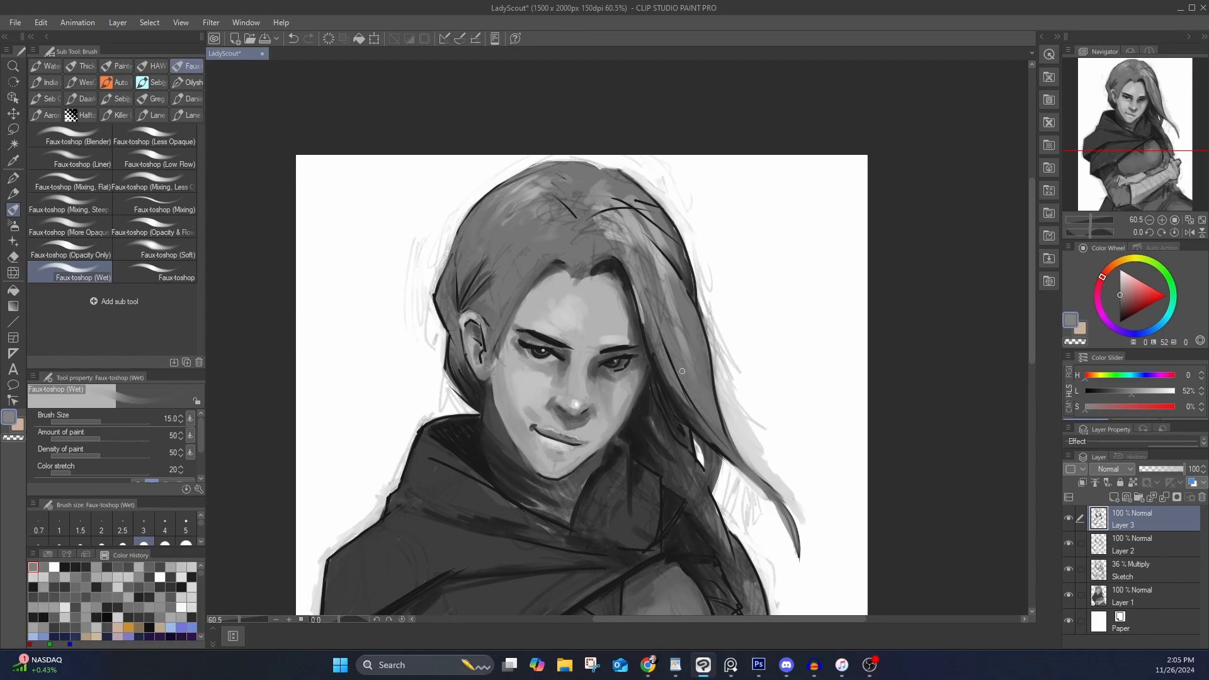
{"action": "left_click_drag", "start_coordinate": [661, 338], "coordinate": [687, 393]}
{"action": "scroll", "coordinate": [706, 340], "scroll_direction": "down", "scroll_amount": 8}
{"action": "scroll", "coordinate": [712, 347], "scroll_direction": "up", "scroll_amount": 2}
{"action": "left_click", "coordinate": [676, 340], "text": "alt"}
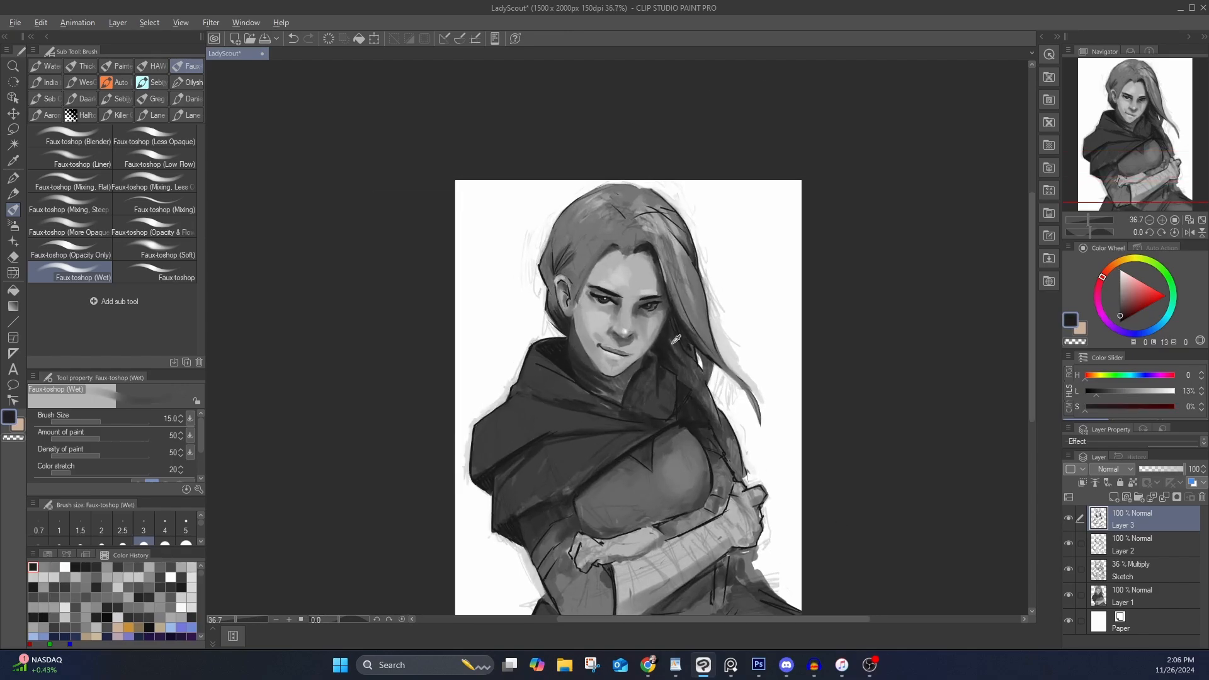
Enlarge the brush to size 25 and glaze dark grey over the hair above the ear and across the crown
{"action": "left_click", "coordinate": [562, 299], "text": "alt"}
{"action": "key", "text": "]"}
{"action": "key", "text": "]"}
{"action": "left_click_drag", "start_coordinate": [577, 287], "coordinate": [577, 319]}
{"action": "mouse_move", "coordinate": [596, 250]}
{"action": "left_mouse_down"}
{"action": "mouse_move", "coordinate": [582, 282]}
{"action": "mouse_move", "coordinate": [569, 272]}
{"action": "mouse_move", "coordinate": [552, 286]}
{"action": "left_mouse_up"}
{"action": "key", "text": "]"}
{"action": "left_click_drag", "start_coordinate": [595, 215], "coordinate": [561, 247]}
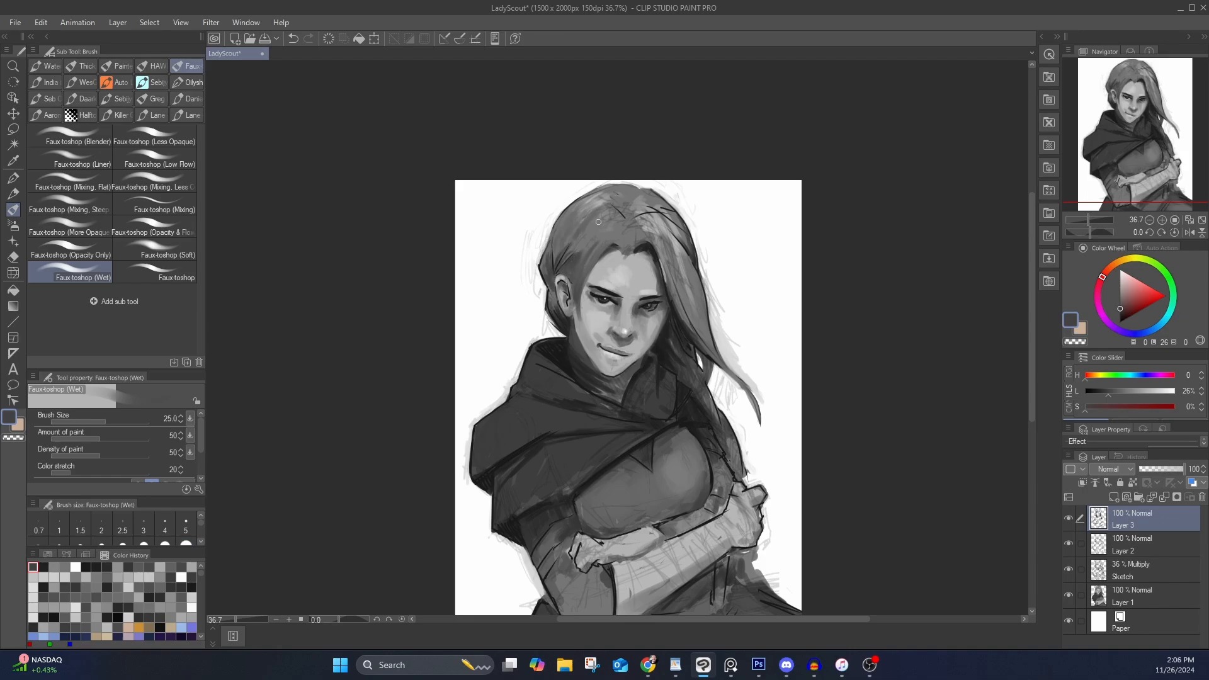
{"action": "left_click_drag", "start_coordinate": [653, 196], "coordinate": [627, 220]}
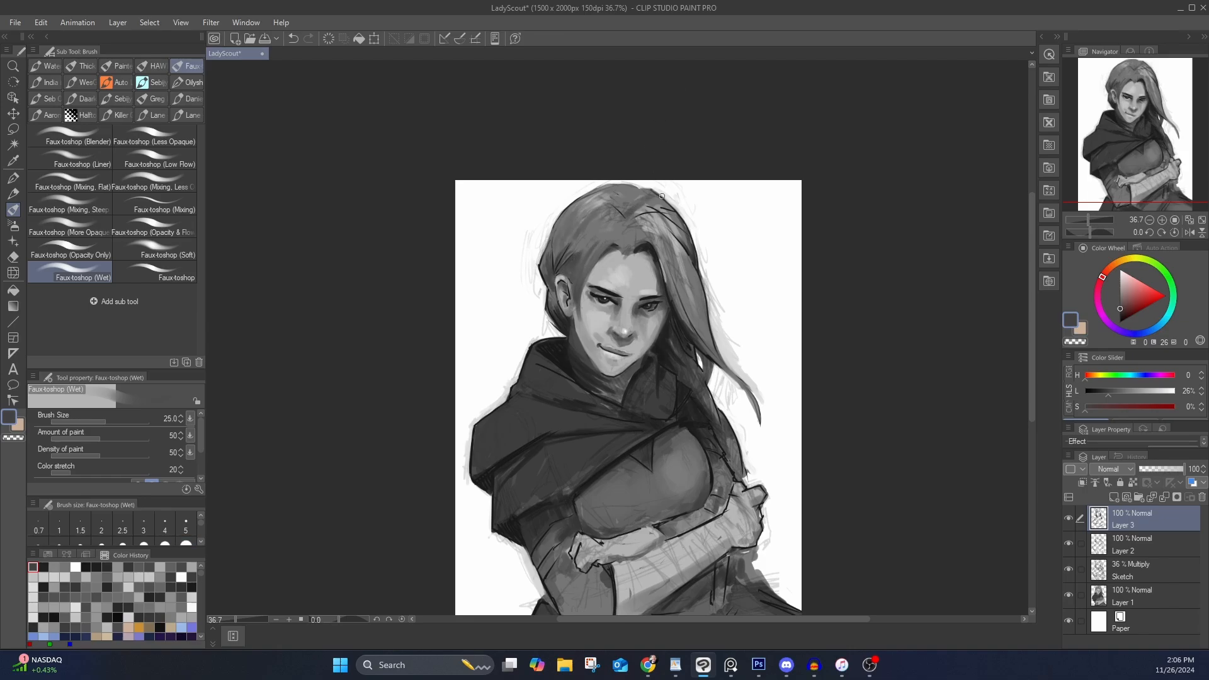
Deepen the hair behind the long lock and down the braid toward the arm with sampled dark tones
{"action": "left_click", "coordinate": [673, 294], "text": "alt"}
{"action": "mouse_move", "coordinate": [671, 296]}
{"action": "left_mouse_down"}
{"action": "mouse_move", "coordinate": [740, 362]}
{"action": "mouse_move", "coordinate": [761, 415]}
{"action": "mouse_move", "coordinate": [720, 343]}
{"action": "mouse_move", "coordinate": [697, 344]}
{"action": "mouse_move", "coordinate": [702, 396]}
{"action": "left_mouse_up"}
{"action": "left_click", "coordinate": [743, 359], "text": "alt"}
{"action": "left_click", "coordinate": [712, 411], "text": "alt"}
{"action": "left_click", "coordinate": [676, 360], "text": "alt"}
{"action": "mouse_move", "coordinate": [671, 343]}
{"action": "left_mouse_down"}
{"action": "mouse_move", "coordinate": [690, 358]}
{"action": "mouse_move", "coordinate": [752, 488]}
{"action": "left_mouse_up"}
Paint the edge of the clothing at the hip below the elbow with the sampled dark tone
{"action": "left_click_drag", "start_coordinate": [755, 552], "coordinate": [770, 578]}
{"action": "left_click_drag", "start_coordinate": [757, 557], "coordinate": [776, 591]}
{"action": "left_click", "coordinate": [490, 433], "text": "alt"}
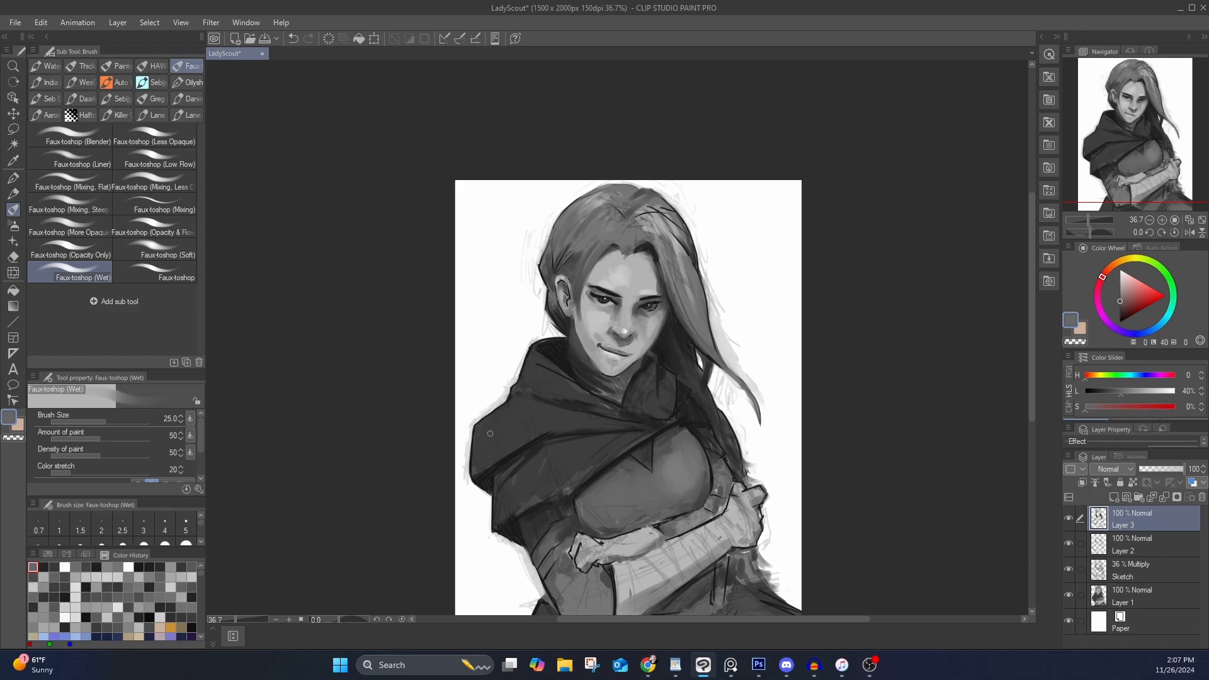
Soften the chin and jaw edge against the neck with sampled light and dark greys
{"action": "left_click_drag", "start_coordinate": [533, 357], "coordinate": [570, 381]}
{"action": "left_click_drag", "start_coordinate": [857, 465], "coordinate": [847, 379]}
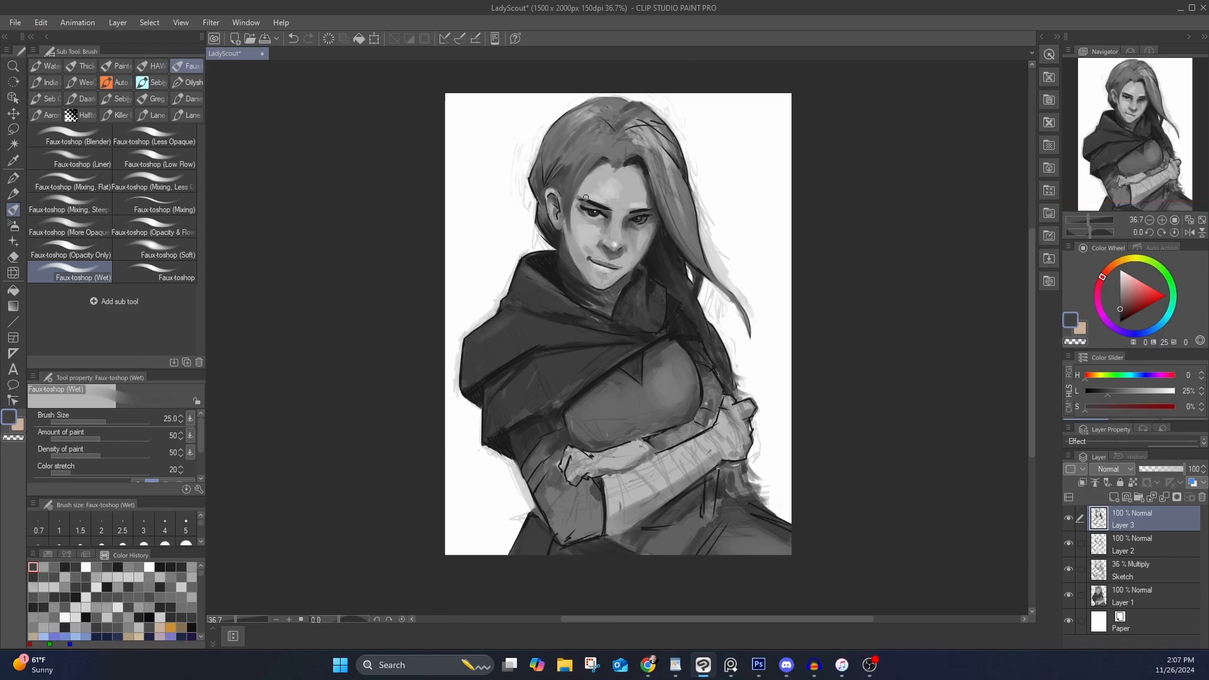
{"action": "left_click", "coordinate": [595, 284], "text": "alt"}
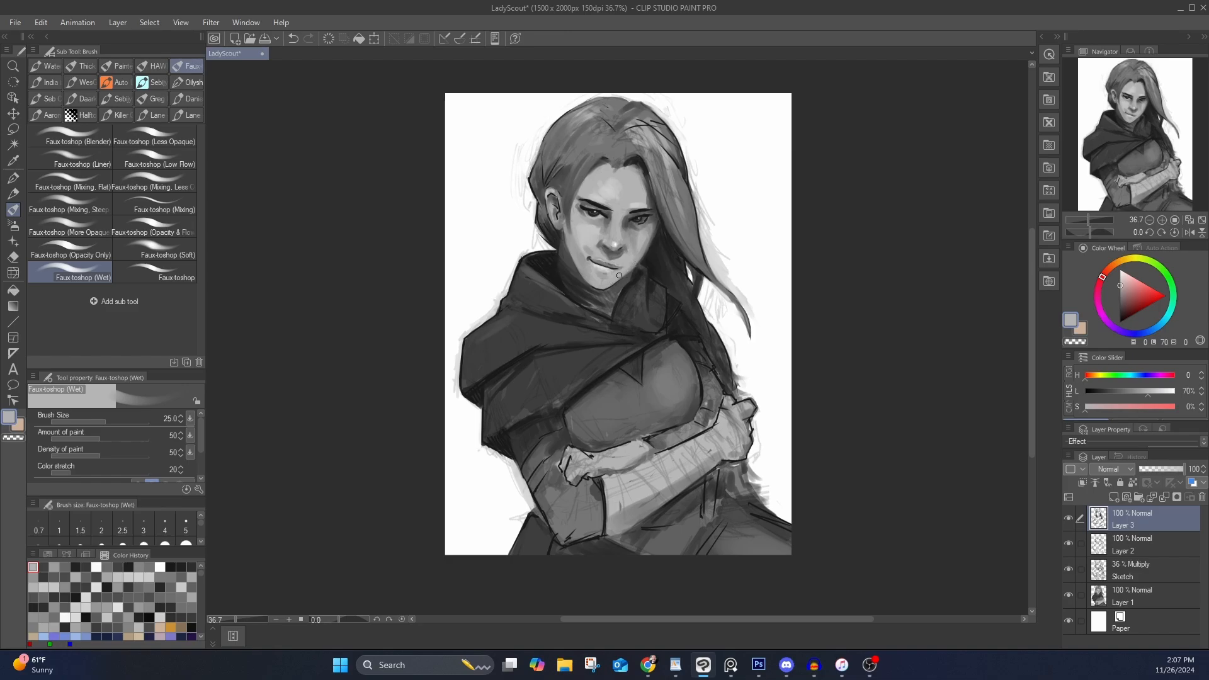
{"action": "left_click", "coordinate": [591, 287], "text": "alt"}
{"action": "left_click", "coordinate": [584, 278], "text": "alt"}
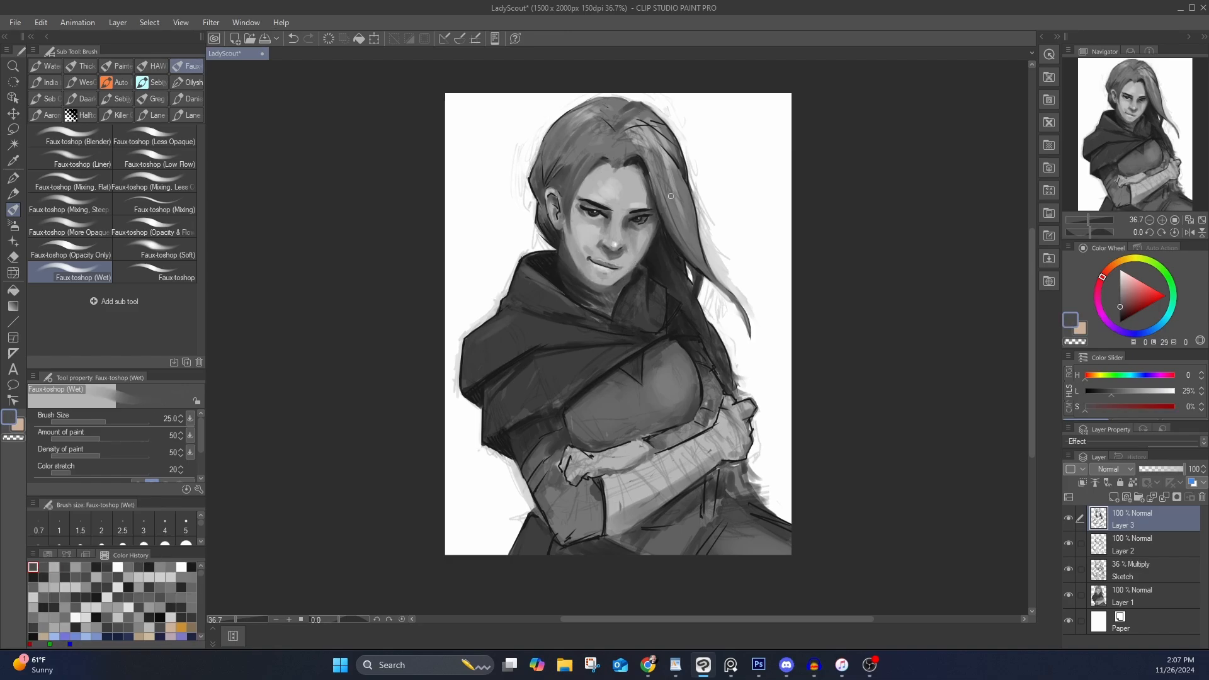
{"action": "left_click", "coordinate": [578, 272], "text": "alt"}
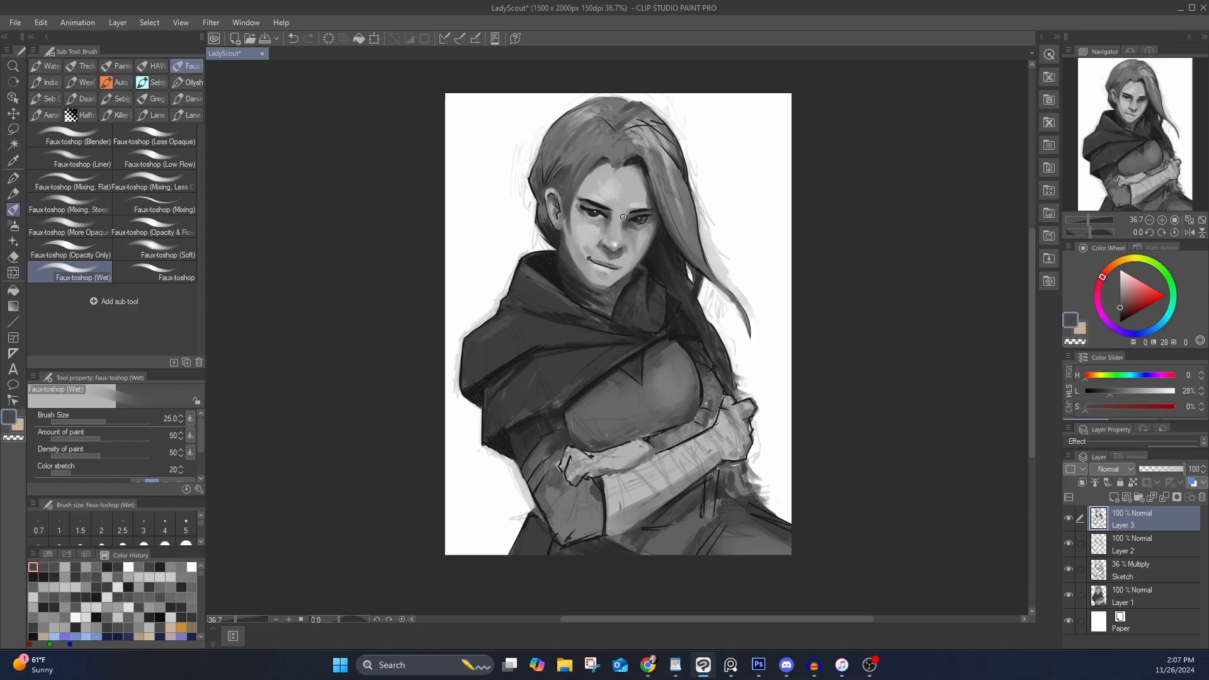
{"action": "left_click", "coordinate": [612, 285], "text": "alt"}
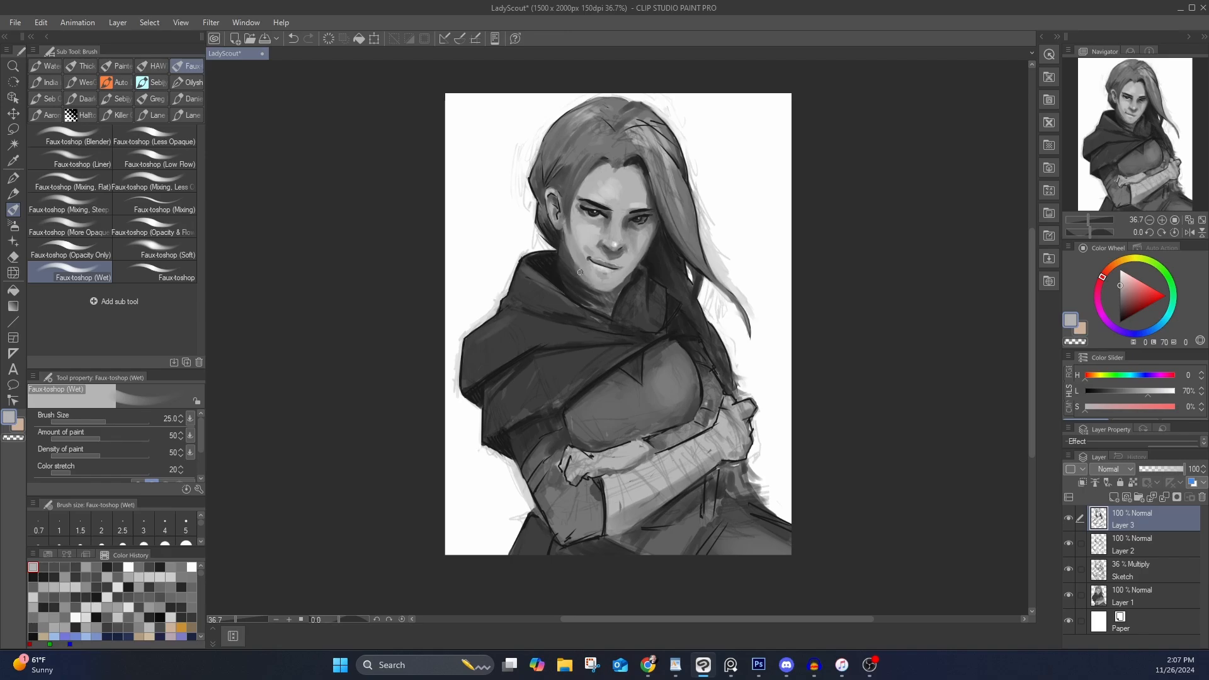
{"action": "left_click", "coordinate": [565, 257], "text": "alt"}
{"action": "left_click_drag", "start_coordinate": [577, 270], "coordinate": [614, 289]}
Switch to the Faux-toshop brush and rework the jawline and chin with sampled greys, undoing the unwanted strokes
{"action": "left_click", "coordinate": [179, 276]}
{"action": "left_click", "coordinate": [566, 246], "text": "alt"}
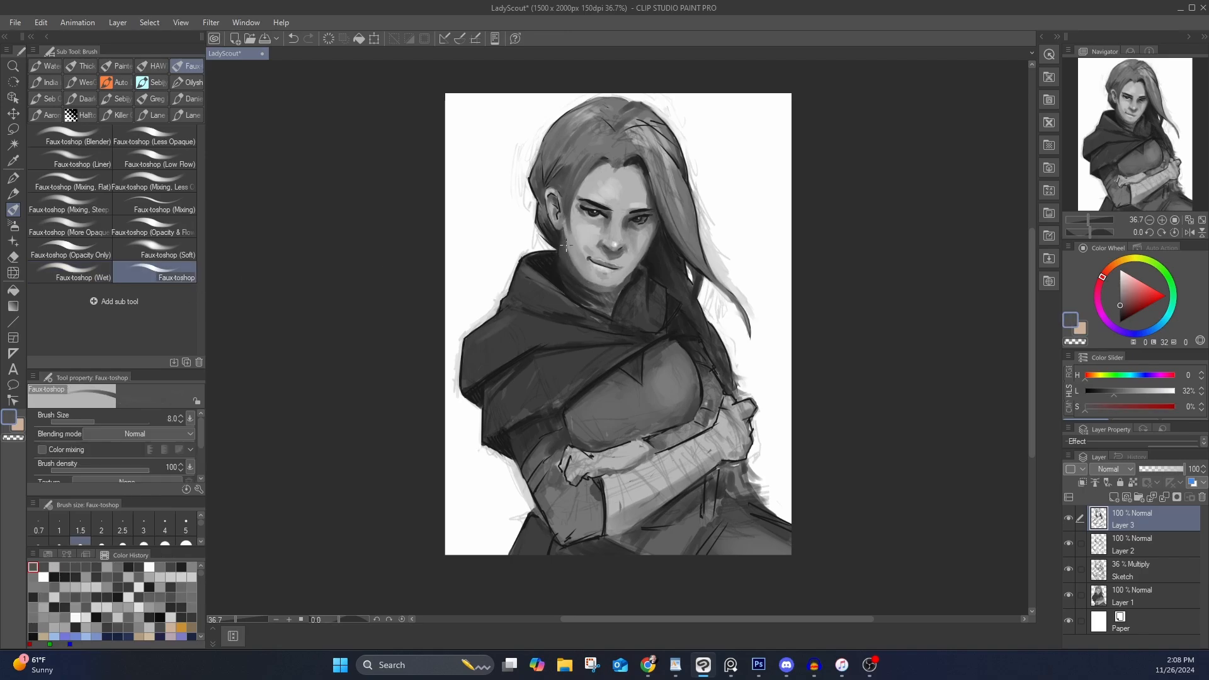
{"action": "left_click", "coordinate": [603, 281], "text": "alt"}
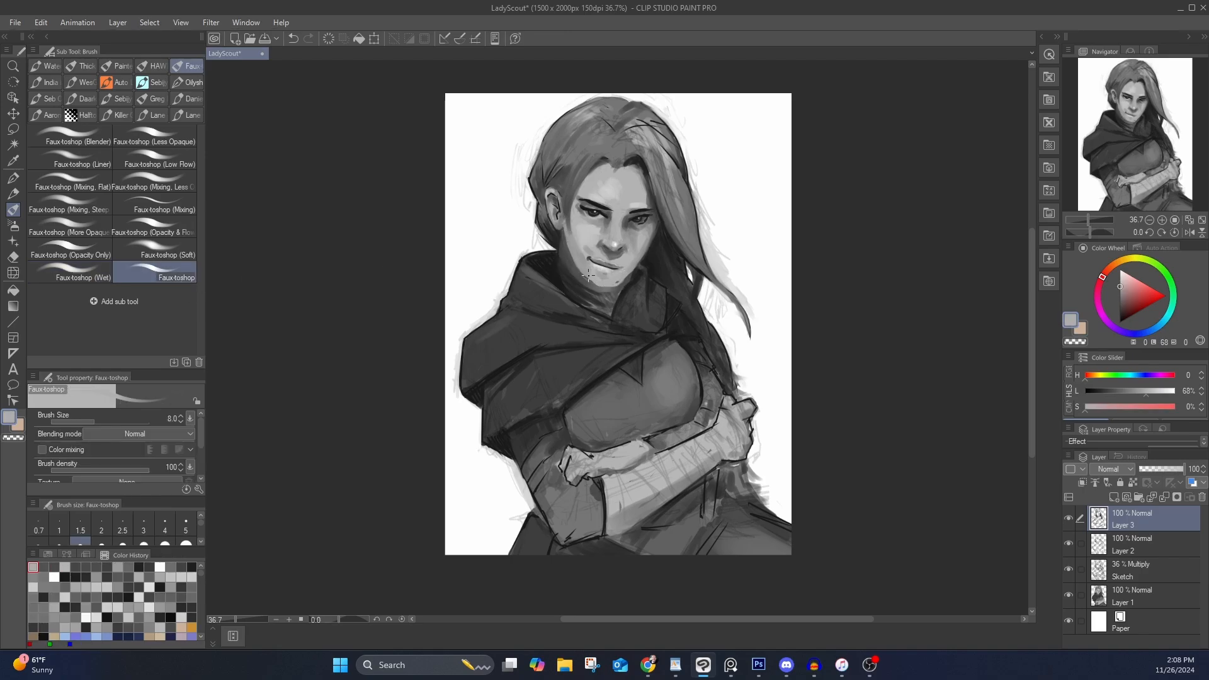
{"action": "left_click", "coordinate": [619, 285], "text": "alt"}
{"action": "key", "text": "ctrl+z"}
{"action": "key", "text": "ctrl+z"}
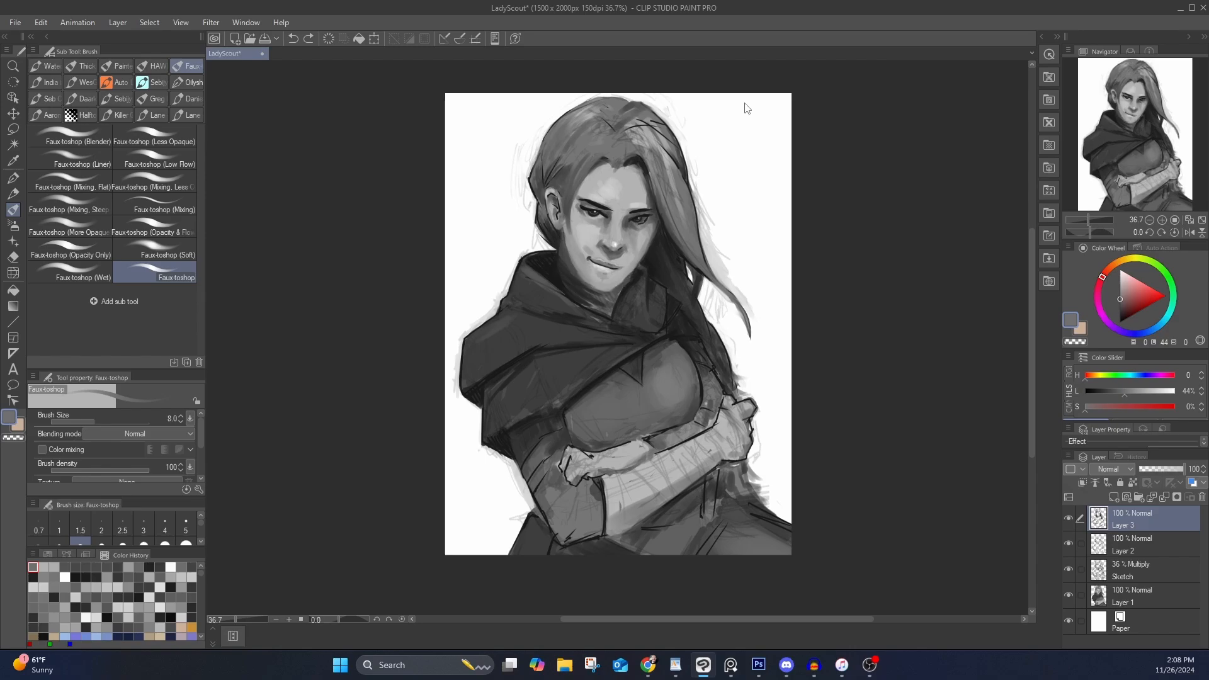
{"action": "left_click_drag", "start_coordinate": [635, 268], "coordinate": [597, 291]}
{"action": "left_click_drag", "start_coordinate": [576, 265], "coordinate": [610, 289]}
Paint the lit forehead above the brows with sampled light greys, changing to the Faux-toshop (Wet) brush
{"action": "left_click", "coordinate": [627, 195], "text": "alt"}
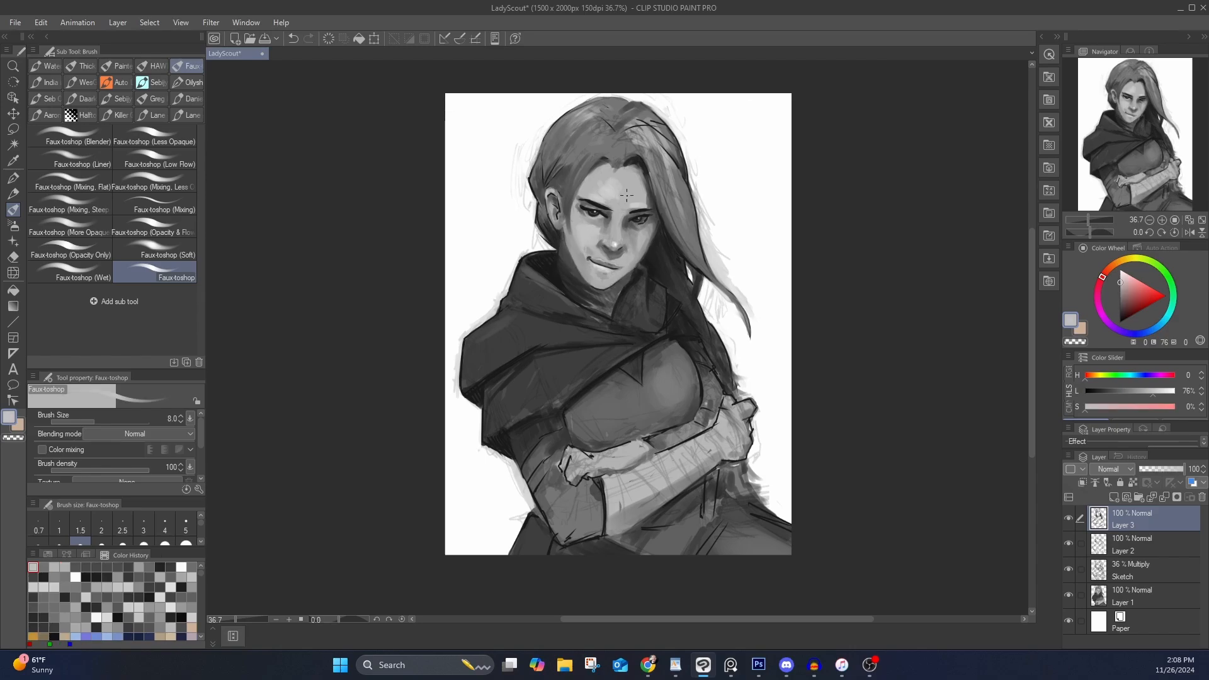
{"action": "left_click", "coordinate": [576, 220], "text": "alt"}
{"action": "left_click", "coordinate": [603, 191], "text": "alt"}
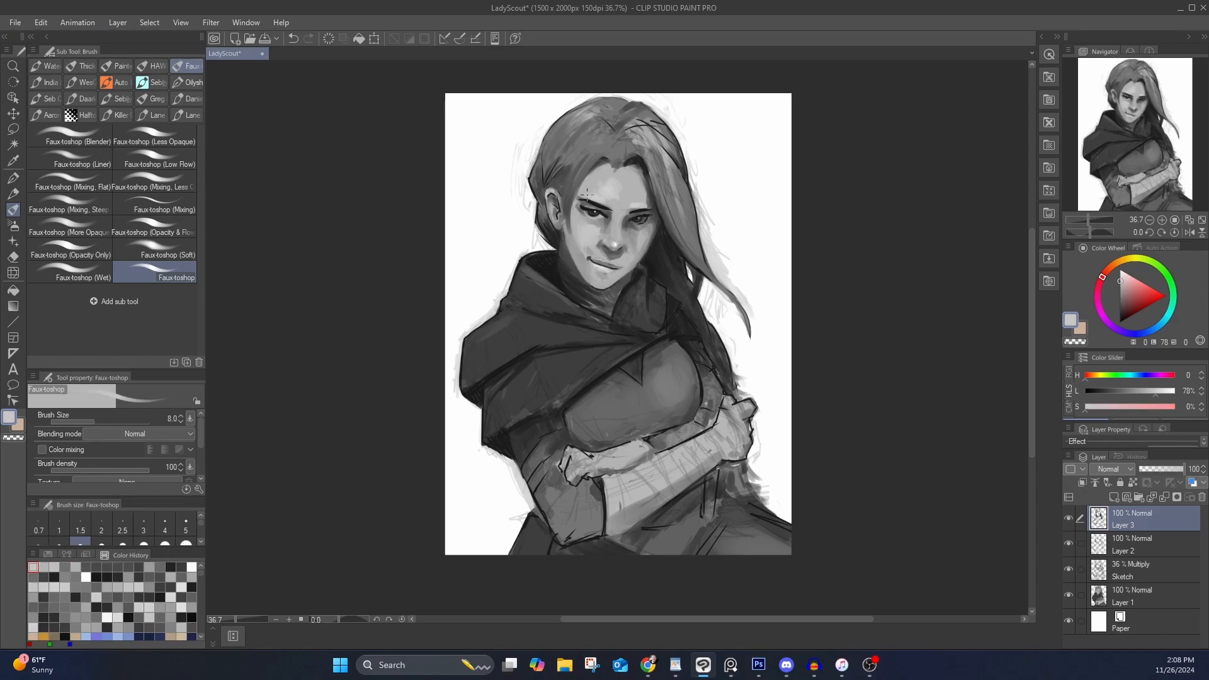
{"action": "left_click", "coordinate": [620, 196], "text": "alt"}
{"action": "left_click", "coordinate": [71, 272]}
{"action": "left_click", "coordinate": [617, 193], "text": "alt"}
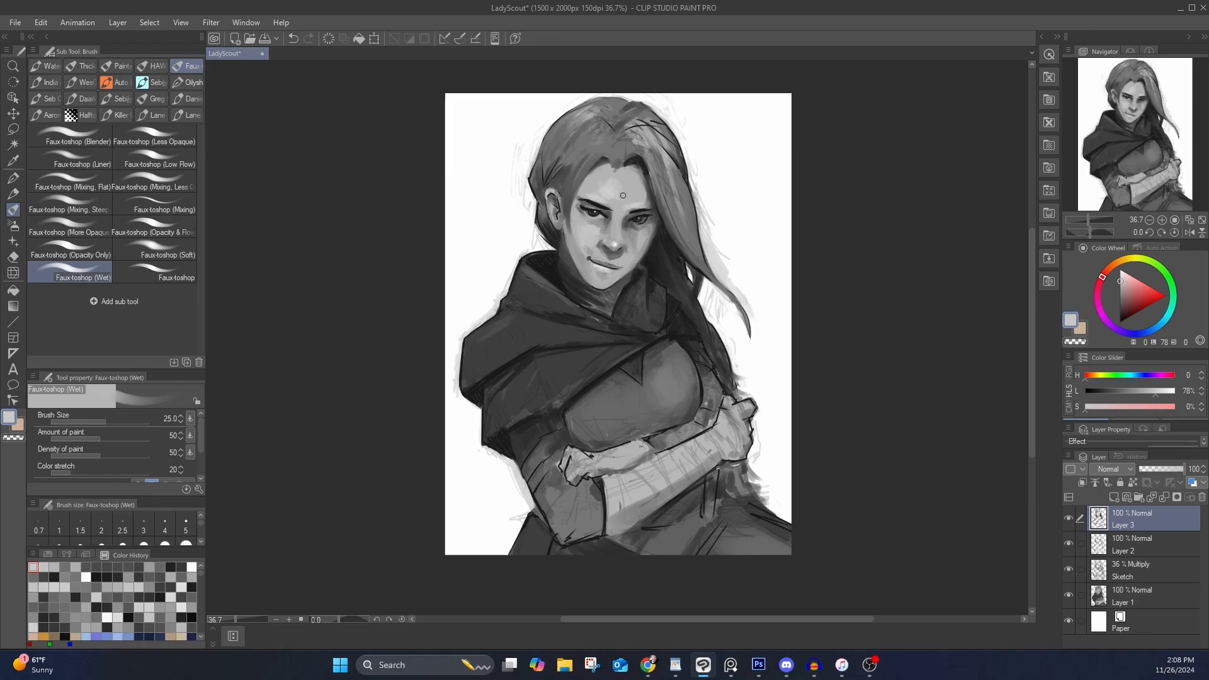
Shade around the eyes and the far cheek beside the hair with sampled tones
{"action": "left_click", "coordinate": [618, 214], "text": "alt"}
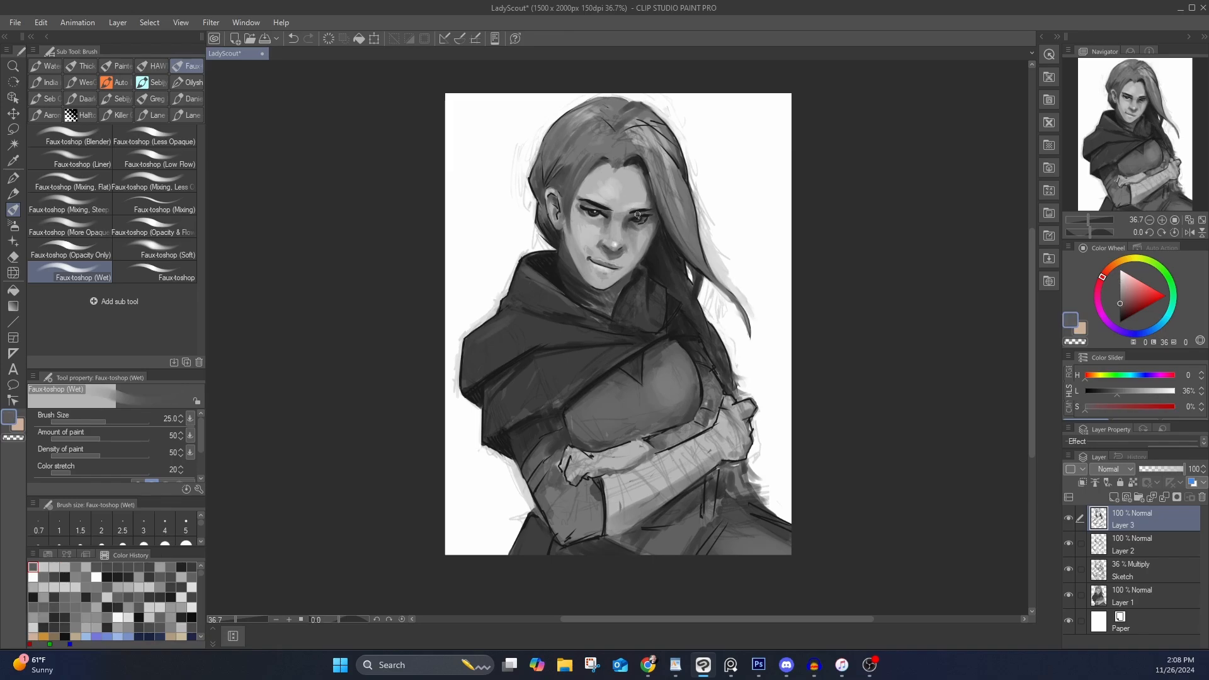
{"action": "left_click", "coordinate": [605, 221], "text": "alt"}
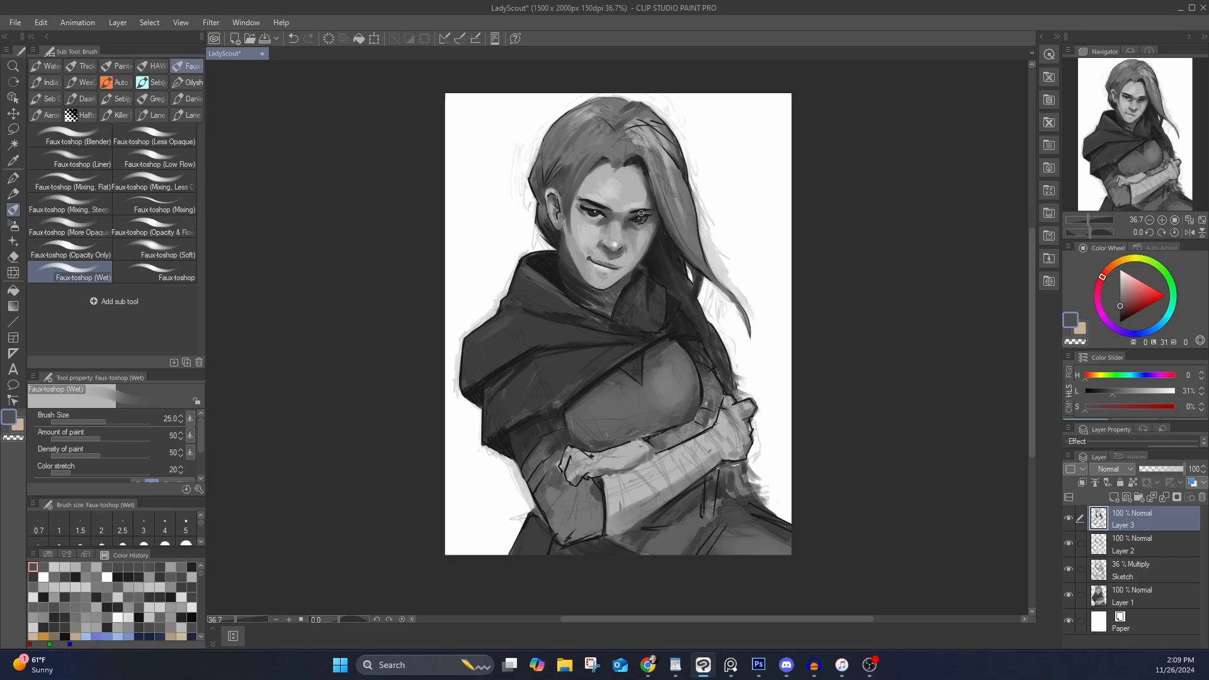
{"action": "left_click", "coordinate": [639, 252], "text": "alt"}
{"action": "left_click", "coordinate": [655, 243], "text": "alt"}
{"action": "left_click_drag", "start_coordinate": [647, 247], "coordinate": [651, 228]}
Reduce the brush to size 8 and darken the eyebrows with a sampled near-black
{"action": "scroll", "coordinate": [668, 179], "scroll_direction": "up", "scroll_amount": 5}
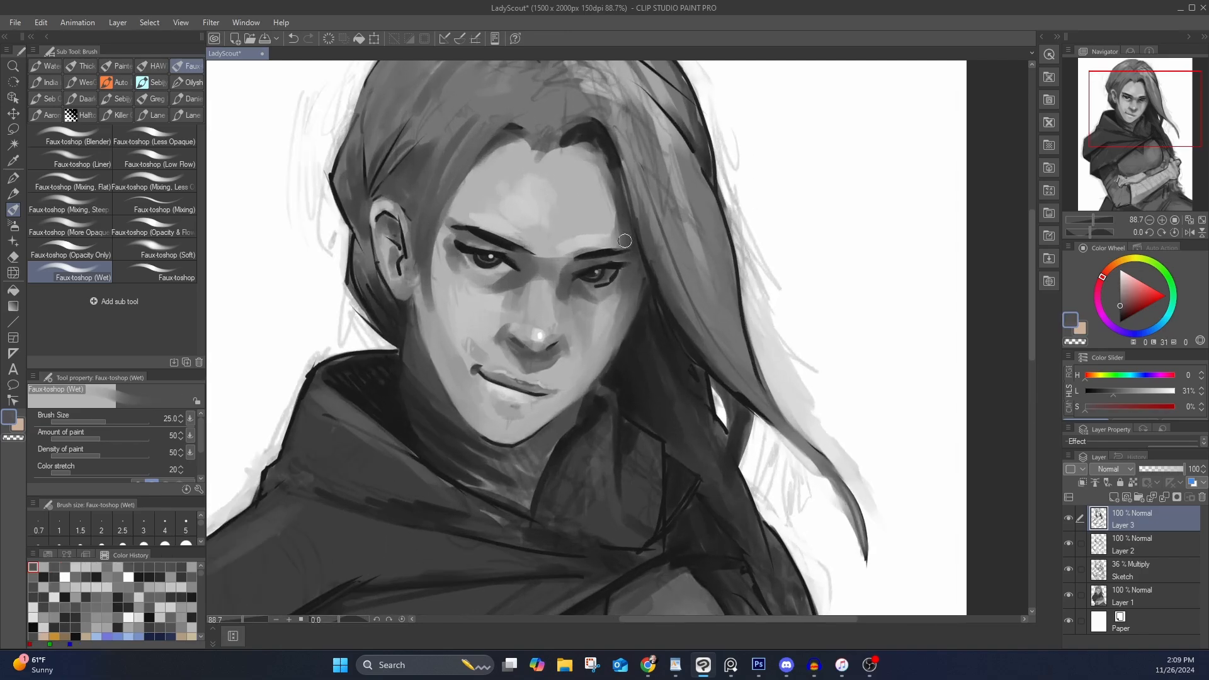
{"action": "key", "text": "bracketleft"}
{"action": "key", "text": "bracketleft"}
{"action": "key", "text": "bracketleft"}
{"action": "key", "text": "bracketleft"}
{"action": "key", "text": "bracketleft"}
{"action": "key", "text": "bracketleft"}
{"action": "left_click", "coordinate": [460, 228], "text": "alt"}
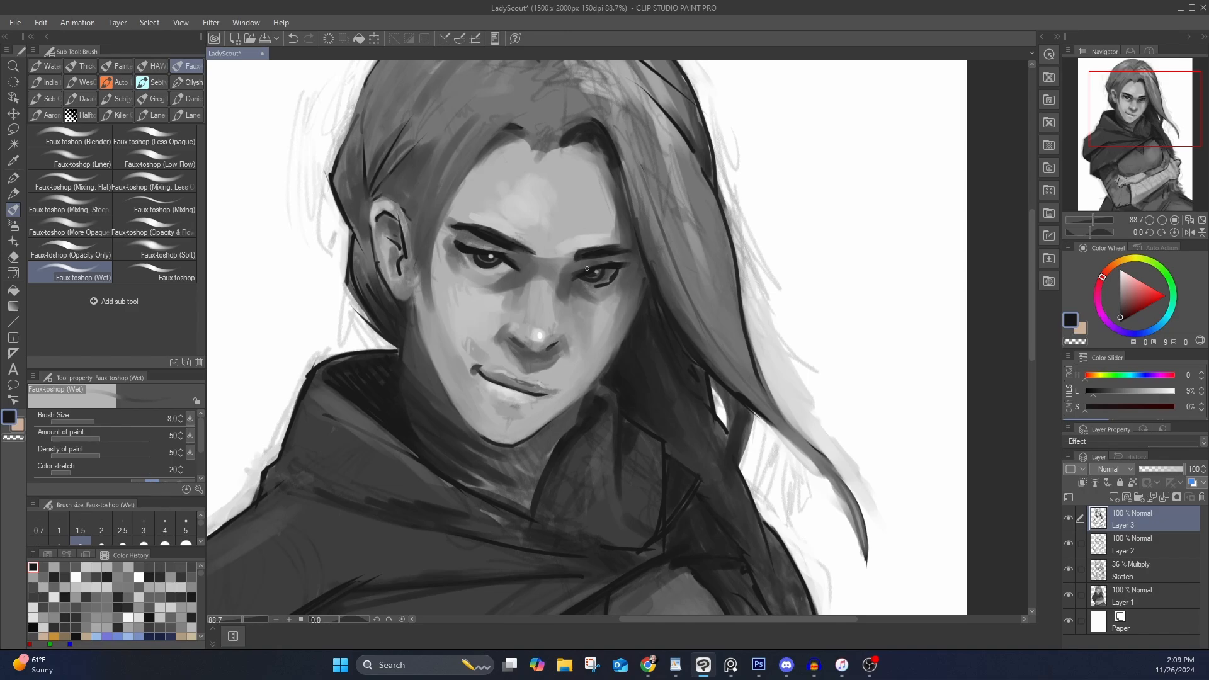
Refine the areas around the eyes and nose bridge and the lower lip with sampled tones
{"action": "left_click", "coordinate": [569, 125], "text": "alt"}
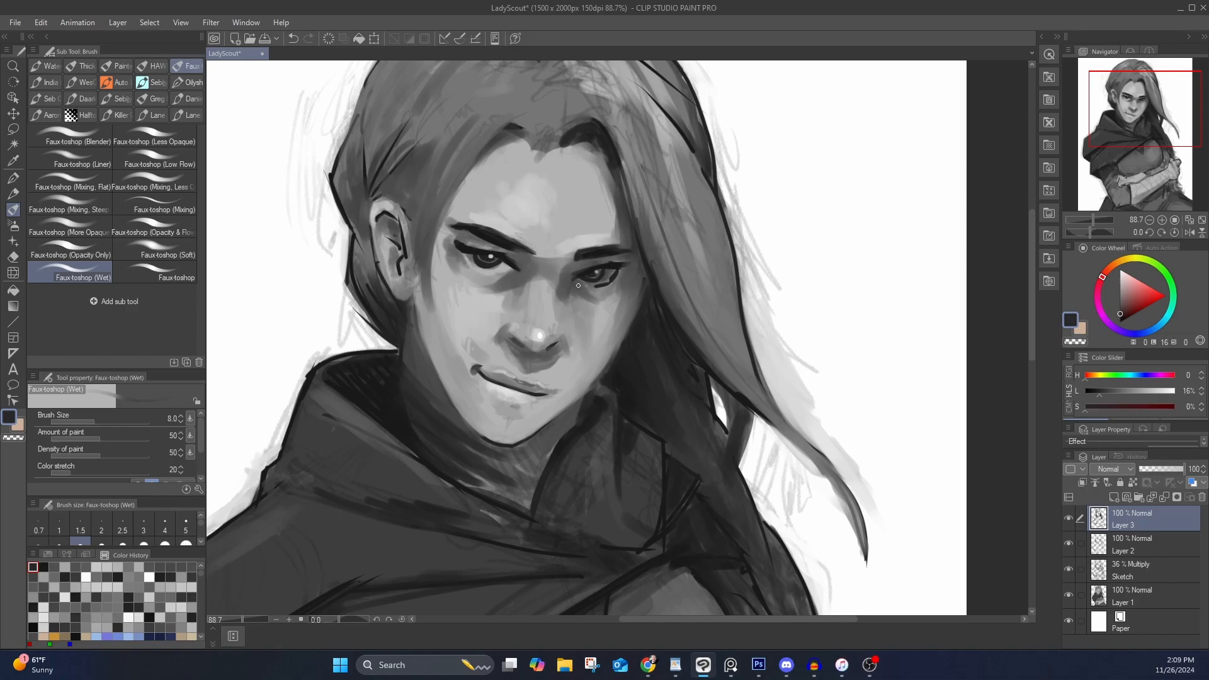
{"action": "left_click", "coordinate": [508, 280], "text": "alt"}
{"action": "left_click", "coordinate": [558, 306], "text": "alt"}
{"action": "left_click", "coordinate": [649, 157], "text": "alt"}
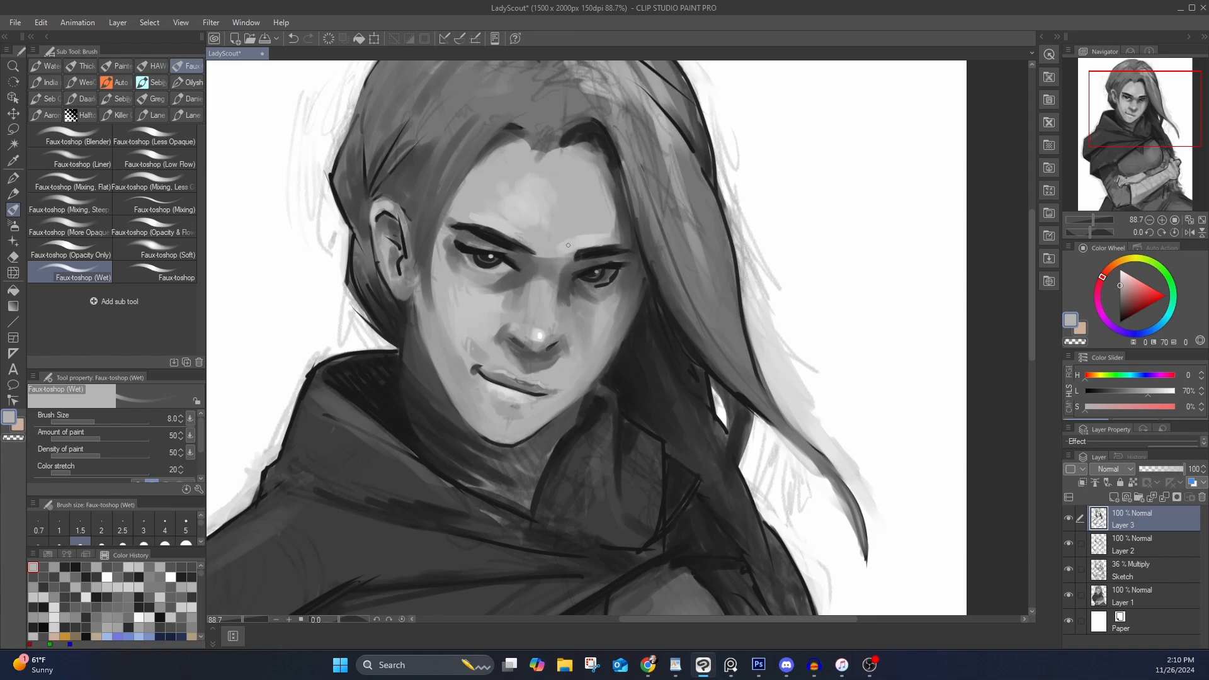
{"action": "left_click", "coordinate": [526, 378], "text": "alt"}
{"action": "left_click_drag", "start_coordinate": [516, 380], "coordinate": [533, 383]}
Darken the hair edge bordering the far side of the face from cheek to forehead with sampled tones
{"action": "left_click", "coordinate": [650, 285], "text": "alt"}
{"action": "left_click", "coordinate": [642, 281], "text": "alt"}
{"action": "left_click_drag", "start_coordinate": [649, 278], "coordinate": [643, 287]}
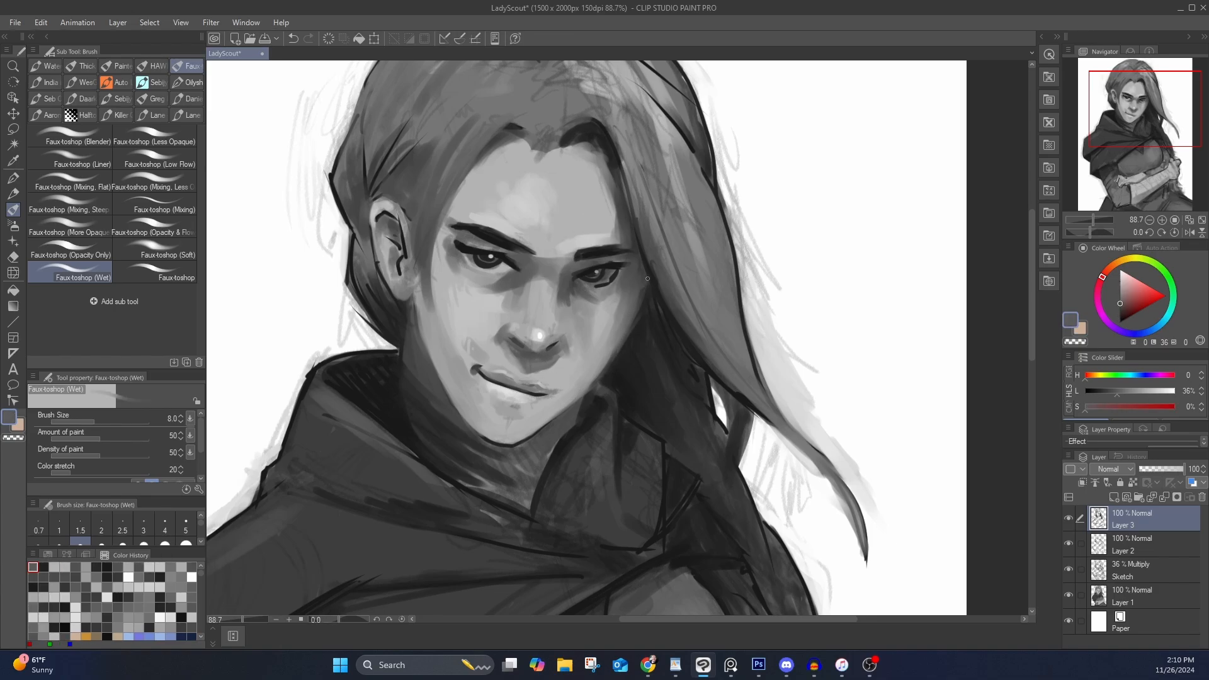
{"action": "left_click", "coordinate": [616, 158], "text": "alt"}
{"action": "left_click_drag", "start_coordinate": [616, 158], "coordinate": [625, 205]}
Paint dark strands along the near hairline and in front of the ear
{"action": "left_click_drag", "start_coordinate": [527, 130], "coordinate": [452, 195]}
{"action": "left_click_drag", "start_coordinate": [420, 244], "coordinate": [417, 301]}
{"action": "left_click_drag", "start_coordinate": [431, 309], "coordinate": [442, 233]}
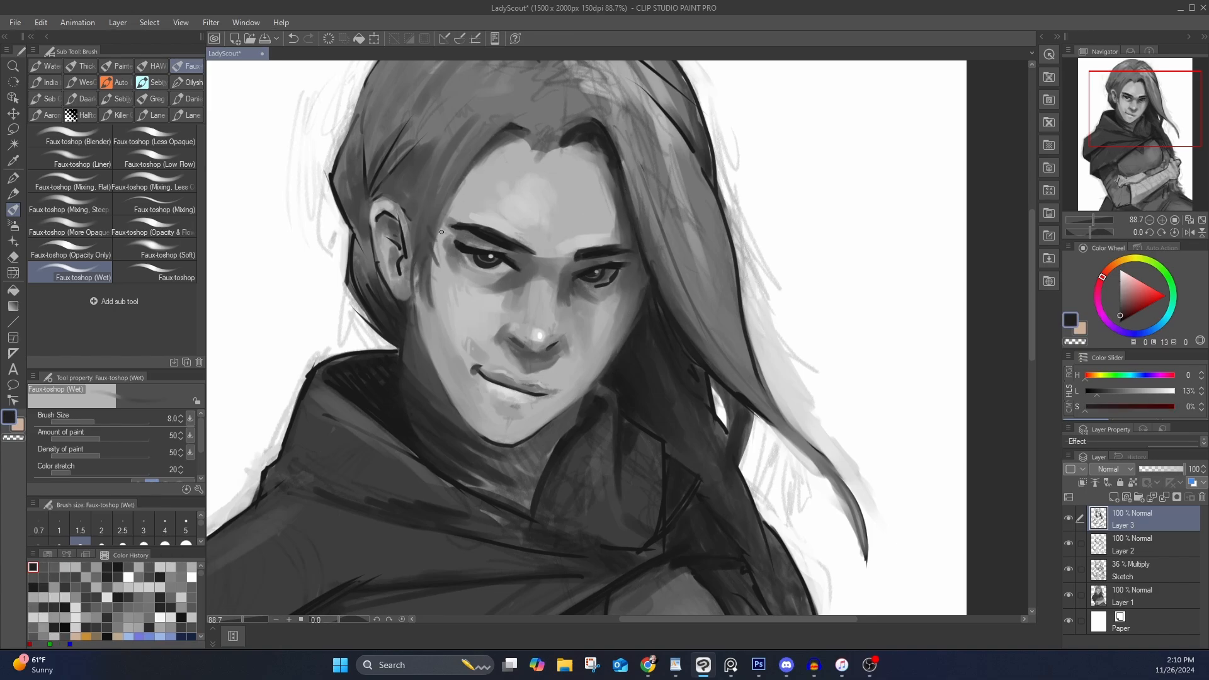
{"action": "left_click_drag", "start_coordinate": [489, 199], "coordinate": [505, 340]}
{"action": "left_click_drag", "start_coordinate": [495, 257], "coordinate": [429, 324]}
{"action": "mouse_move", "coordinate": [402, 202]}
{"action": "left_mouse_down"}
{"action": "mouse_move", "coordinate": [378, 339]}
{"action": "mouse_move", "coordinate": [399, 429]}
{"action": "mouse_move", "coordinate": [387, 352]}
{"action": "mouse_move", "coordinate": [438, 202]}
{"action": "left_mouse_up"}
Define the collar folds below the chin with a sampled near-black
{"action": "left_click", "coordinate": [405, 429], "text": "alt"}
{"action": "left_click", "coordinate": [392, 363], "text": "alt"}
{"action": "left_click", "coordinate": [633, 373], "text": "alt"}
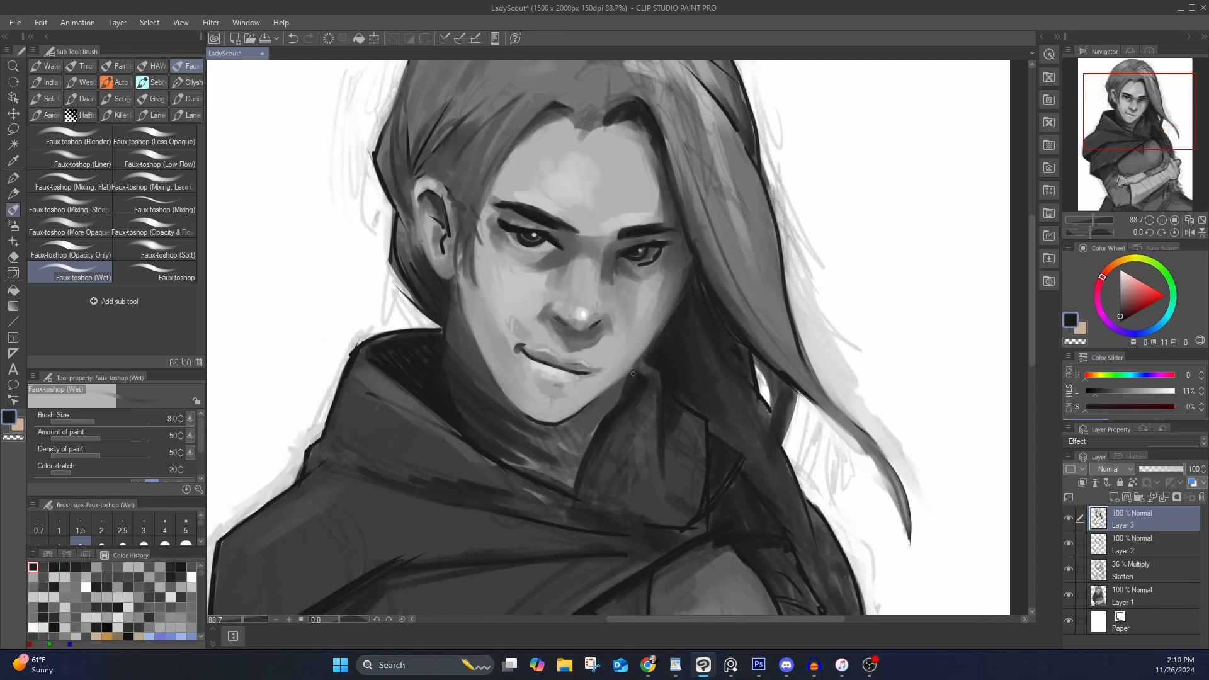
{"action": "mouse_move", "coordinate": [644, 388]}
{"action": "left_mouse_down"}
{"action": "mouse_move", "coordinate": [642, 464]}
{"action": "mouse_move", "coordinate": [597, 480]}
{"action": "left_mouse_up"}
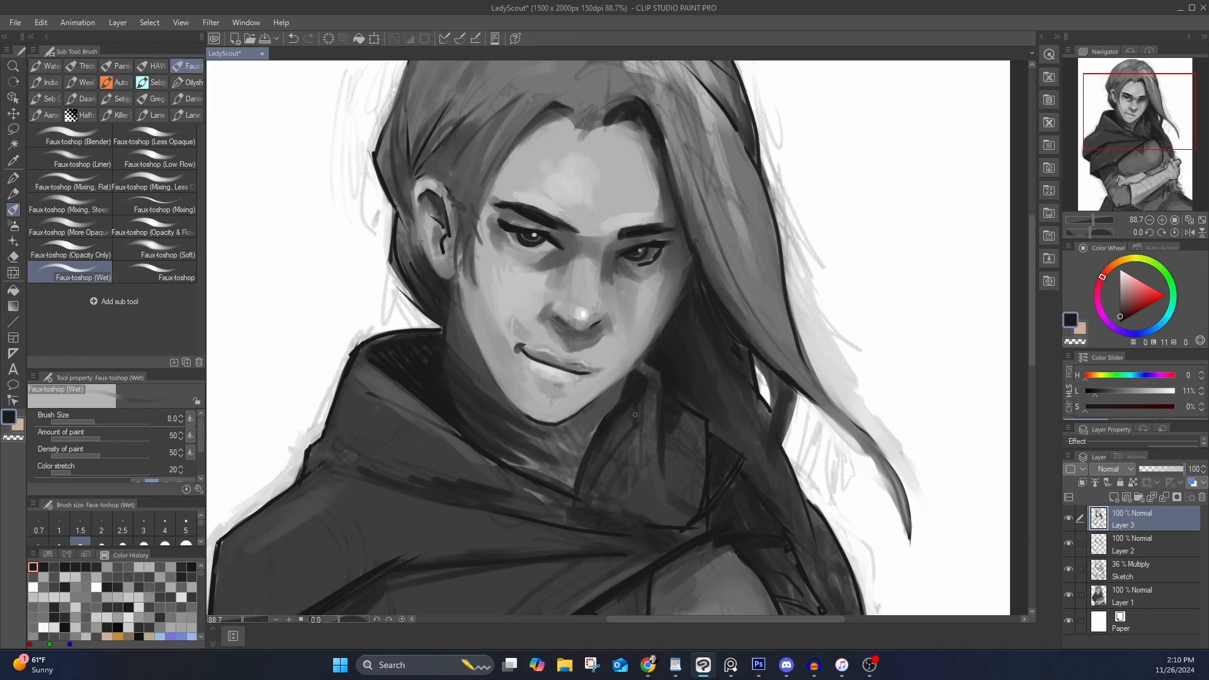
{"action": "left_click_drag", "start_coordinate": [636, 414], "coordinate": [582, 493]}
{"action": "left_click_drag", "start_coordinate": [631, 413], "coordinate": [618, 444]}
{"action": "left_click_drag", "start_coordinate": [683, 401], "coordinate": [705, 415]}
Tidy the sideburn strands and the hair edge behind the ear with sampled tones
{"action": "left_click_drag", "start_coordinate": [403, 377], "coordinate": [527, 319]}
{"action": "left_click", "coordinate": [471, 267], "text": "alt"}
{"action": "left_click_drag", "start_coordinate": [485, 286], "coordinate": [502, 269]}
{"action": "left_click_drag", "start_coordinate": [632, 246], "coordinate": [576, 365]}
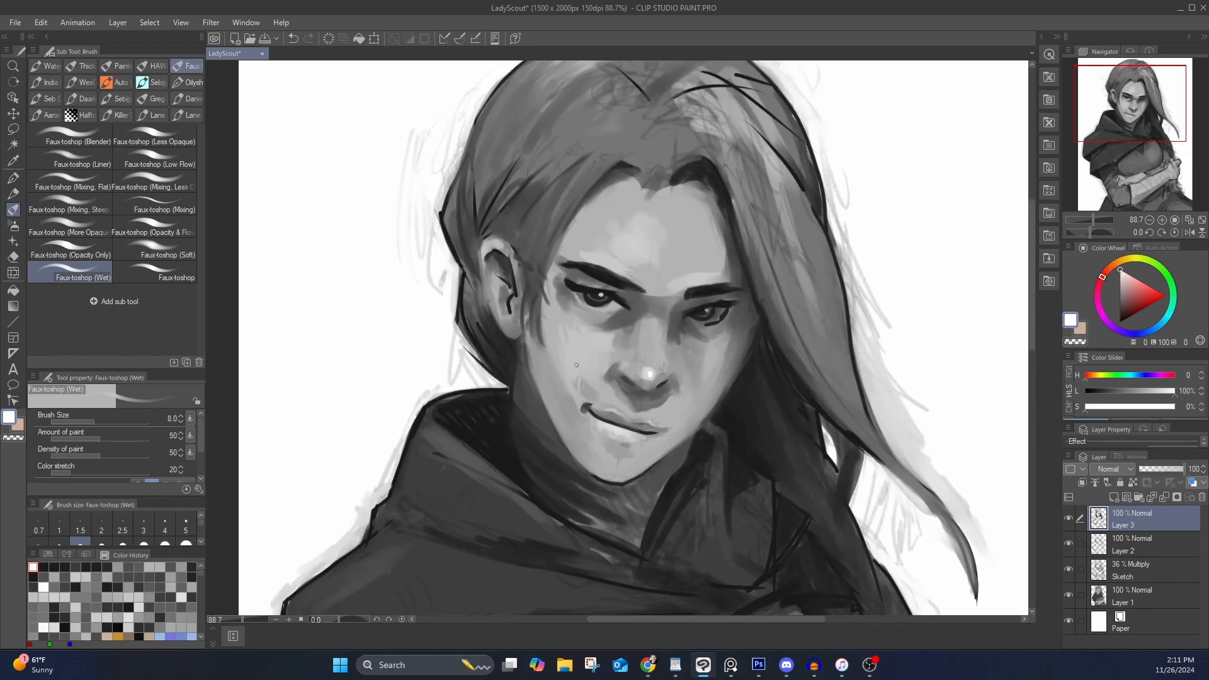
{"action": "left_click", "coordinate": [480, 344], "text": "alt"}
{"action": "left_click_drag", "start_coordinate": [462, 316], "coordinate": [467, 343]}
{"action": "left_click", "coordinate": [482, 252], "text": "alt"}
{"action": "mouse_move", "coordinate": [442, 227]}
{"action": "left_mouse_down"}
{"action": "mouse_move", "coordinate": [469, 294]}
{"action": "mouse_move", "coordinate": [462, 309]}
{"action": "left_mouse_up"}
{"action": "left_click", "coordinate": [464, 246], "text": "alt"}
{"action": "left_click", "coordinate": [463, 252], "text": "alt"}
Switch to the Faux-toshop brush and add loose strands along the back of the head
{"action": "left_click", "coordinate": [155, 273]}
{"action": "left_click", "coordinate": [468, 277], "text": "alt"}
{"action": "mouse_move", "coordinate": [459, 257]}
{"action": "left_mouse_down"}
{"action": "mouse_move", "coordinate": [474, 302]}
{"action": "mouse_move", "coordinate": [458, 286]}
{"action": "left_mouse_up"}
{"action": "left_click_drag", "start_coordinate": [449, 209], "coordinate": [443, 233]}
{"action": "mouse_move", "coordinate": [463, 208]}
{"action": "left_mouse_down"}
{"action": "mouse_move", "coordinate": [451, 312]}
{"action": "mouse_move", "coordinate": [449, 277]}
{"action": "left_mouse_up"}
Paint sampled grey strands along the far side of the crown, breaking up the hair outline
{"action": "mouse_move", "coordinate": [797, 291]}
{"action": "left_mouse_down"}
{"action": "mouse_move", "coordinate": [638, 212]}
{"action": "mouse_move", "coordinate": [666, 283]}
{"action": "mouse_move", "coordinate": [688, 442]}
{"action": "mouse_move", "coordinate": [701, 432]}
{"action": "left_mouse_up"}
{"action": "left_click", "coordinate": [620, 146], "text": "alt"}
{"action": "left_click_drag", "start_coordinate": [601, 105], "coordinate": [631, 166]}
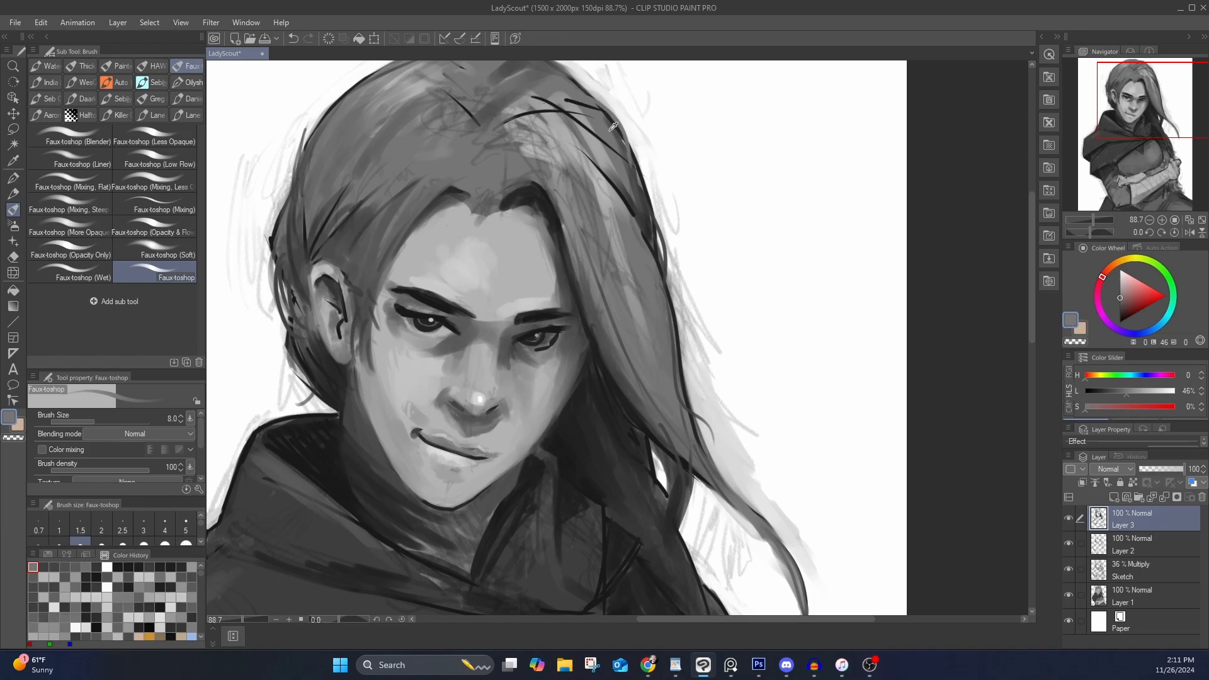
{"action": "left_click", "coordinate": [614, 126], "text": "alt"}
{"action": "left_click", "coordinate": [623, 133], "text": "alt"}
{"action": "left_click_drag", "start_coordinate": [592, 102], "coordinate": [646, 176]}
Add thin loose strands along the long lock and near its tip with sampled greys
{"action": "mouse_move", "coordinate": [663, 475]}
{"action": "left_mouse_down"}
{"action": "mouse_move", "coordinate": [634, 389]}
{"action": "mouse_move", "coordinate": [637, 412]}
{"action": "left_mouse_up"}
{"action": "mouse_move", "coordinate": [699, 441]}
{"action": "left_mouse_down"}
{"action": "mouse_move", "coordinate": [643, 333]}
{"action": "mouse_move", "coordinate": [639, 380]}
{"action": "left_mouse_up"}
{"action": "left_click", "coordinate": [623, 277], "text": "alt"}
{"action": "left_click_drag", "start_coordinate": [609, 242], "coordinate": [650, 296]}
{"action": "left_click_drag", "start_coordinate": [716, 293], "coordinate": [825, 428]}
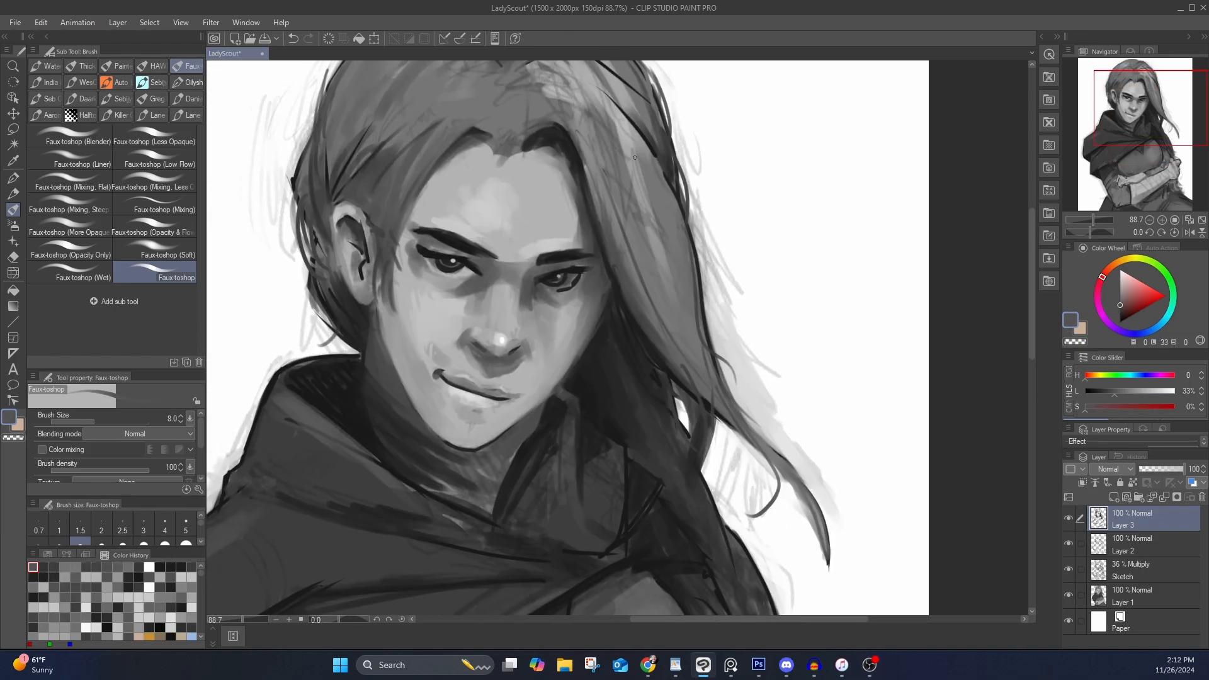
{"action": "left_click", "coordinate": [655, 151], "text": "alt"}
{"action": "left_click_drag", "start_coordinate": [637, 131], "coordinate": [673, 167]}
Reinforce the inner edge of the collar beside the neck with a sampled near-black
{"action": "left_click_drag", "start_coordinate": [534, 246], "coordinate": [503, 130]}
{"action": "left_click", "coordinate": [380, 354], "text": "alt"}
{"action": "left_click_drag", "start_coordinate": [381, 358], "coordinate": [437, 390]}
{"action": "left_click_drag", "start_coordinate": [366, 350], "coordinate": [400, 374]}
{"action": "left_click_drag", "start_coordinate": [306, 310], "coordinate": [323, 323]}
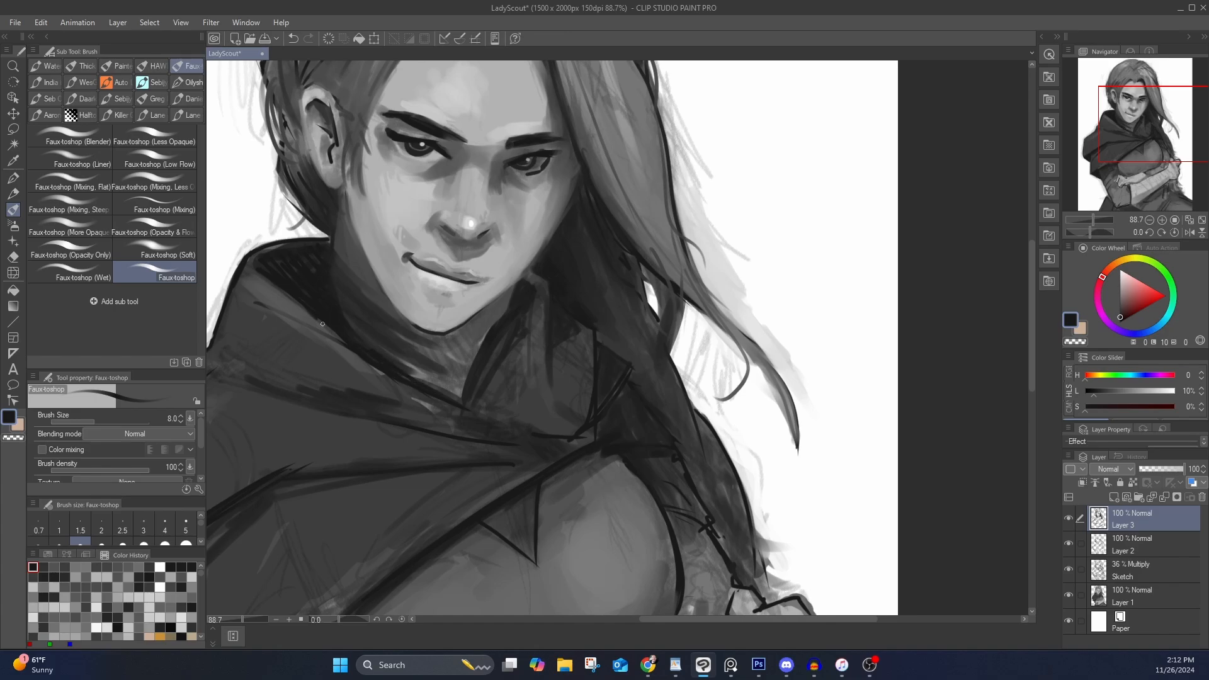
Darken the folds at the waist, the hip edge and the cloak's lower hem with sampled dark tones
{"action": "left_click_drag", "start_coordinate": [855, 328], "coordinate": [828, 409]}
{"action": "left_click_drag", "start_coordinate": [829, 406], "coordinate": [618, 393]}
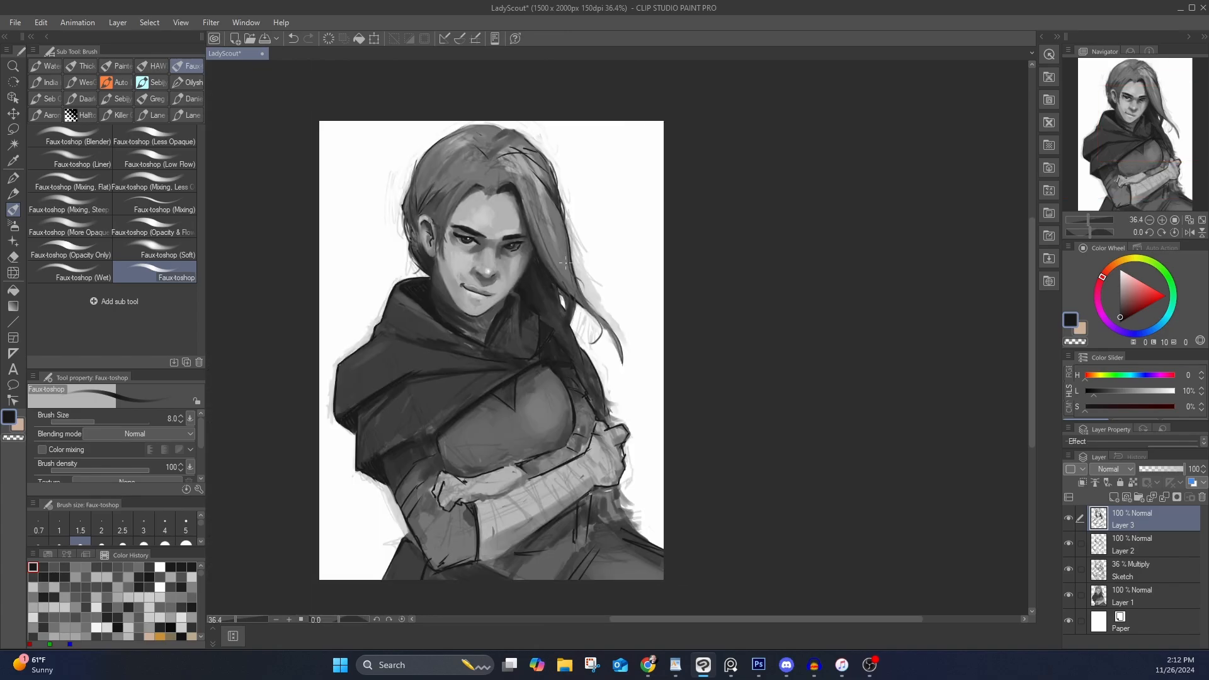
{"action": "left_click_drag", "start_coordinate": [572, 265], "coordinate": [579, 248]}
{"action": "left_click_drag", "start_coordinate": [579, 252], "coordinate": [627, 185]}
{"action": "left_click", "coordinate": [601, 516], "text": "alt"}
{"action": "left_click_drag", "start_coordinate": [580, 461], "coordinate": [573, 518]}
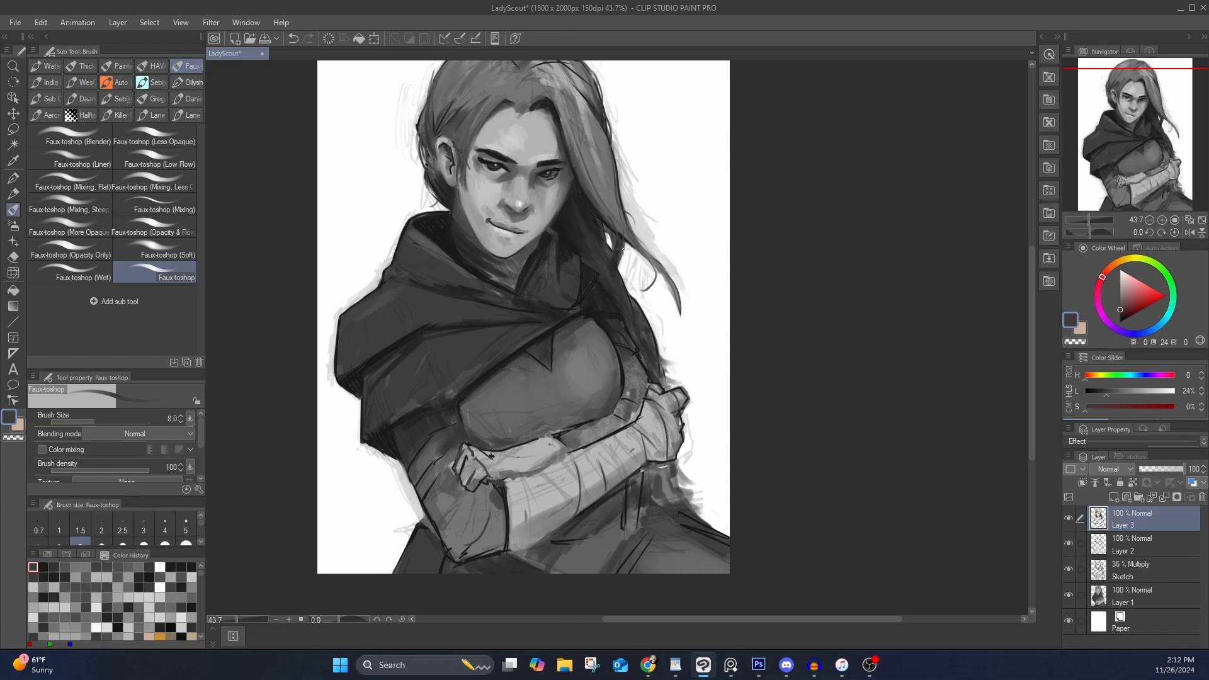
{"action": "left_click_drag", "start_coordinate": [417, 525], "coordinate": [382, 580]}
{"action": "left_click_drag", "start_coordinate": [364, 442], "coordinate": [402, 463]}
{"action": "left_click", "coordinate": [377, 439], "text": "alt"}
{"action": "left_click", "coordinate": [354, 444], "text": "alt"}
{"action": "left_click", "coordinate": [362, 386], "text": "alt"}
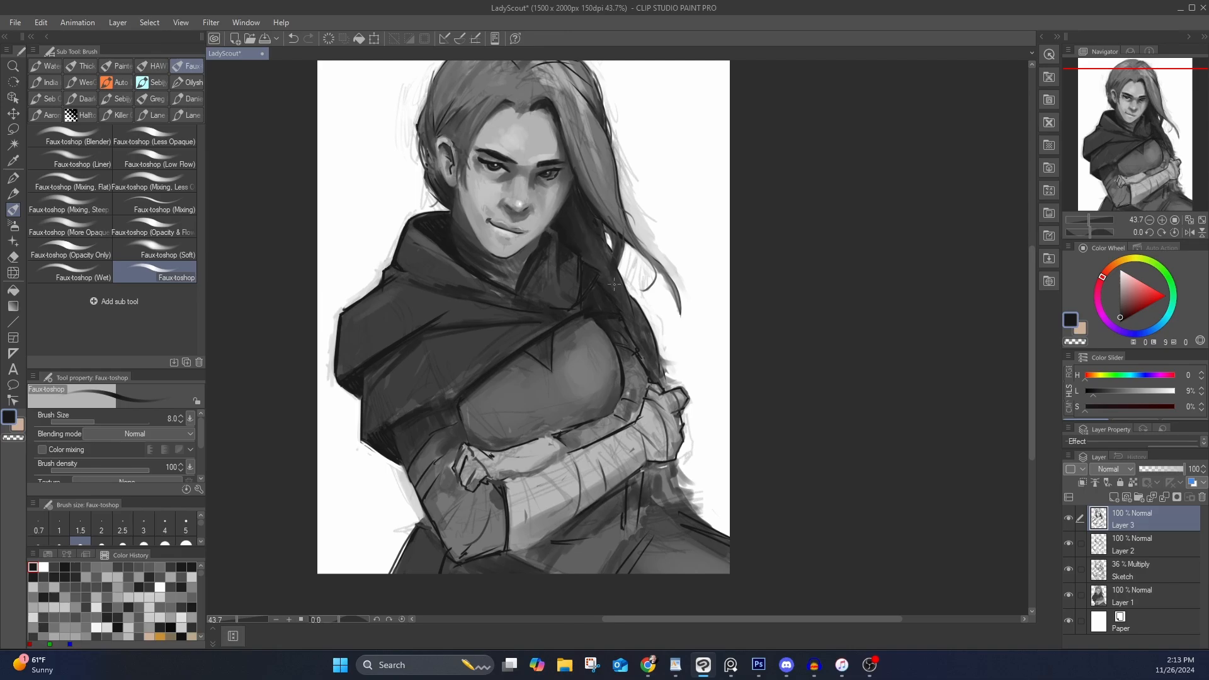
Paint over the sketchy lines at the top of the long lock with sampled mid-greys
{"action": "left_click_drag", "start_coordinate": [702, 329], "coordinate": [679, 409]}
{"action": "left_click", "coordinate": [518, 136], "text": "alt"}
{"action": "mouse_move", "coordinate": [519, 142]}
{"action": "left_mouse_down"}
{"action": "mouse_move", "coordinate": [559, 153]}
{"action": "mouse_move", "coordinate": [585, 277]}
{"action": "left_mouse_up"}
{"action": "left_click", "coordinate": [549, 151], "text": "alt"}
{"action": "left_click", "coordinate": [559, 153], "text": "alt"}
{"action": "left_click", "coordinate": [544, 141], "text": "alt"}
{"action": "left_click_drag", "start_coordinate": [521, 150], "coordinate": [542, 176]}
Blend the hair around the parting and across the crown with sampled greys
{"action": "left_click", "coordinate": [486, 143], "text": "alt"}
{"action": "left_click_drag", "start_coordinate": [485, 143], "coordinate": [441, 143]}
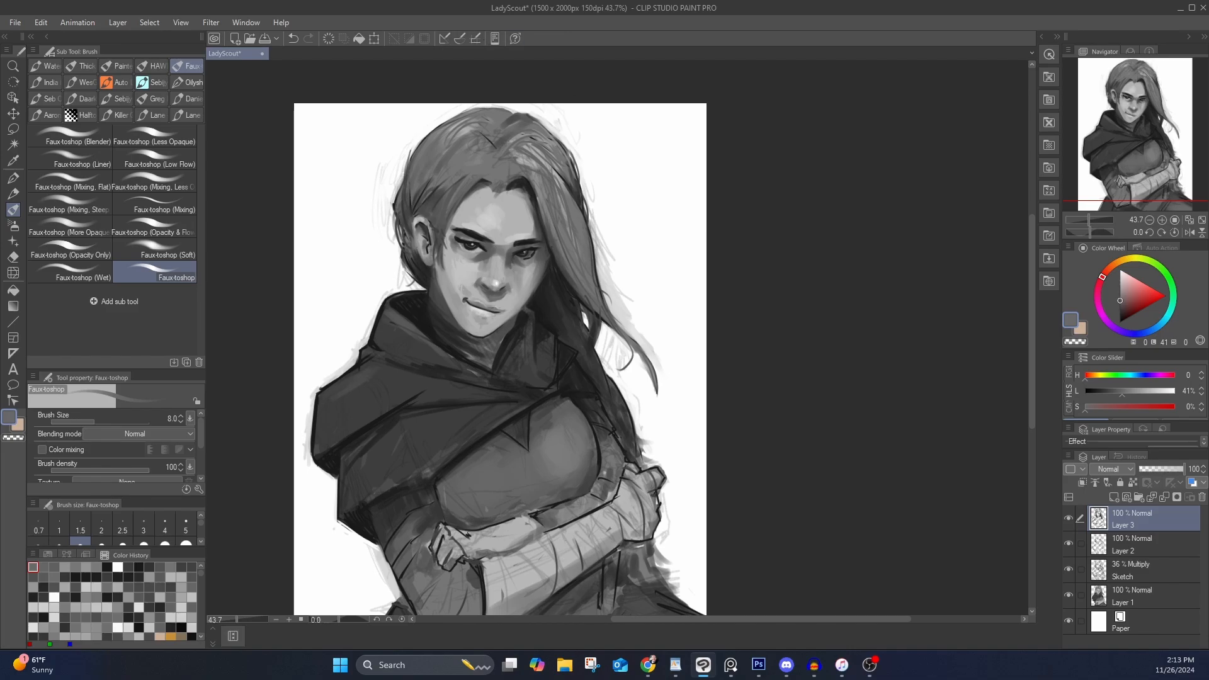
{"action": "left_click", "coordinate": [533, 141], "text": "alt"}
{"action": "left_click_drag", "start_coordinate": [525, 136], "coordinate": [550, 148]}
{"action": "left_click", "coordinate": [488, 140], "text": "alt"}
{"action": "left_click_drag", "start_coordinate": [483, 127], "coordinate": [493, 144]}
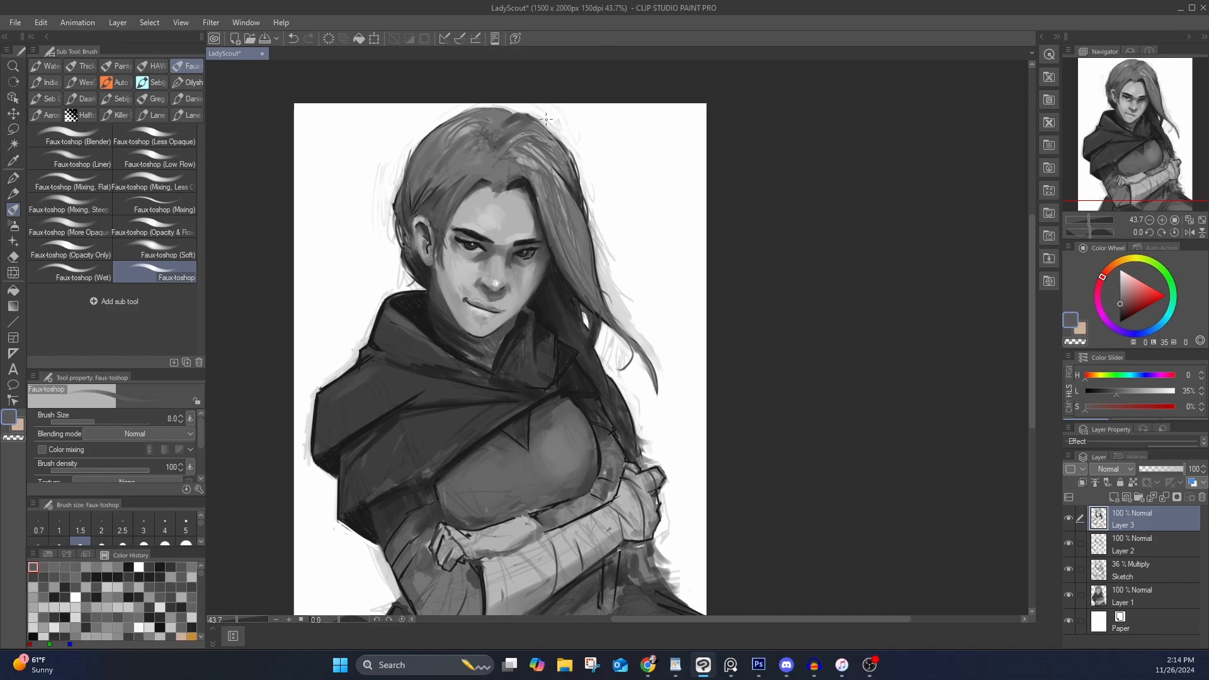
Refine the lower lip and chin with the Faux-toshop (Wet) brush and sampled tones
{"action": "left_click", "coordinate": [471, 313], "text": "alt"}
{"action": "left_click", "coordinate": [482, 316], "text": "alt"}
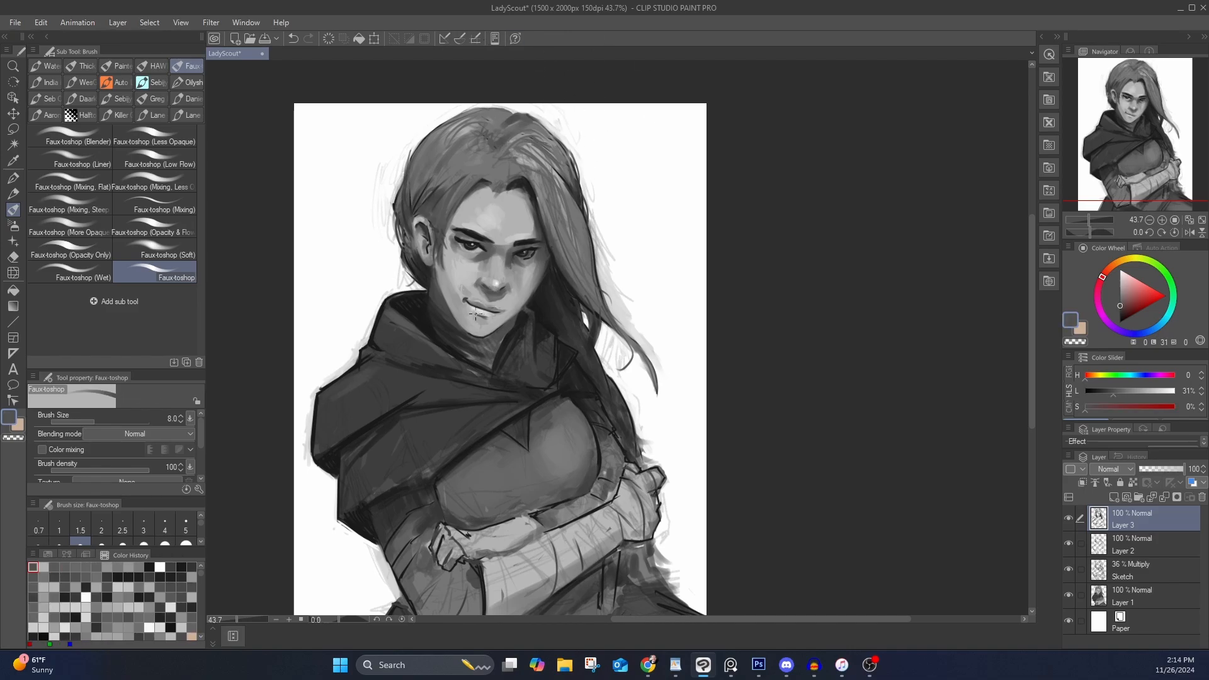
{"action": "left_click", "coordinate": [71, 272]}
{"action": "left_click", "coordinate": [478, 300], "text": "alt"}
{"action": "left_click_drag", "start_coordinate": [481, 319], "coordinate": [487, 318]}
{"action": "left_click", "coordinate": [486, 314], "text": "alt"}
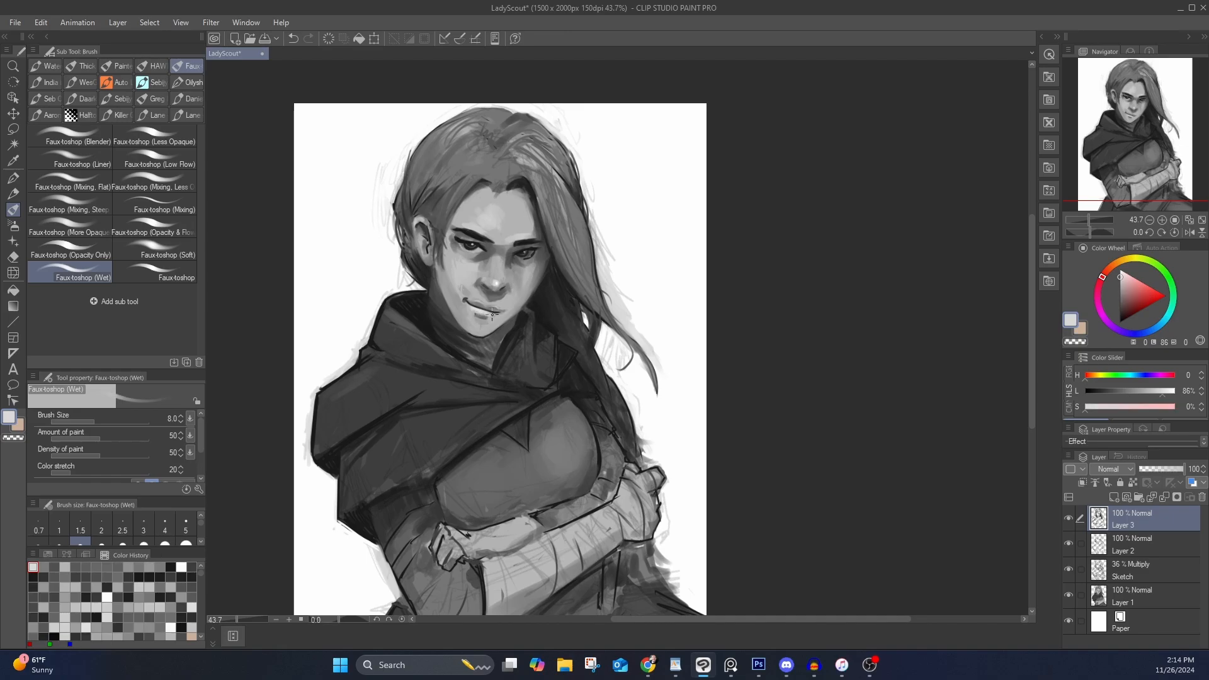
{"action": "left_click", "coordinate": [484, 320], "text": "alt"}
Enlarge the brush and shade the upper chest along the cloak's edge with a sampled dark grey
{"action": "left_click_drag", "start_coordinate": [646, 314], "coordinate": [664, 242]}
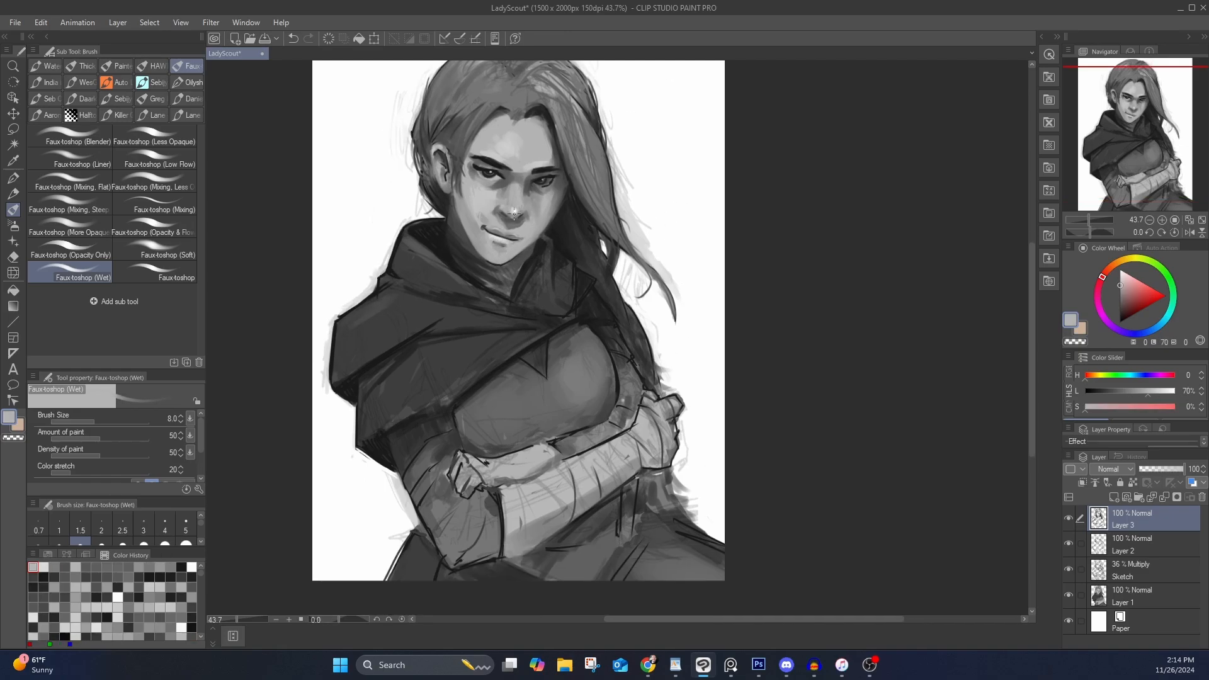
{"action": "left_click", "coordinate": [602, 419], "text": "alt"}
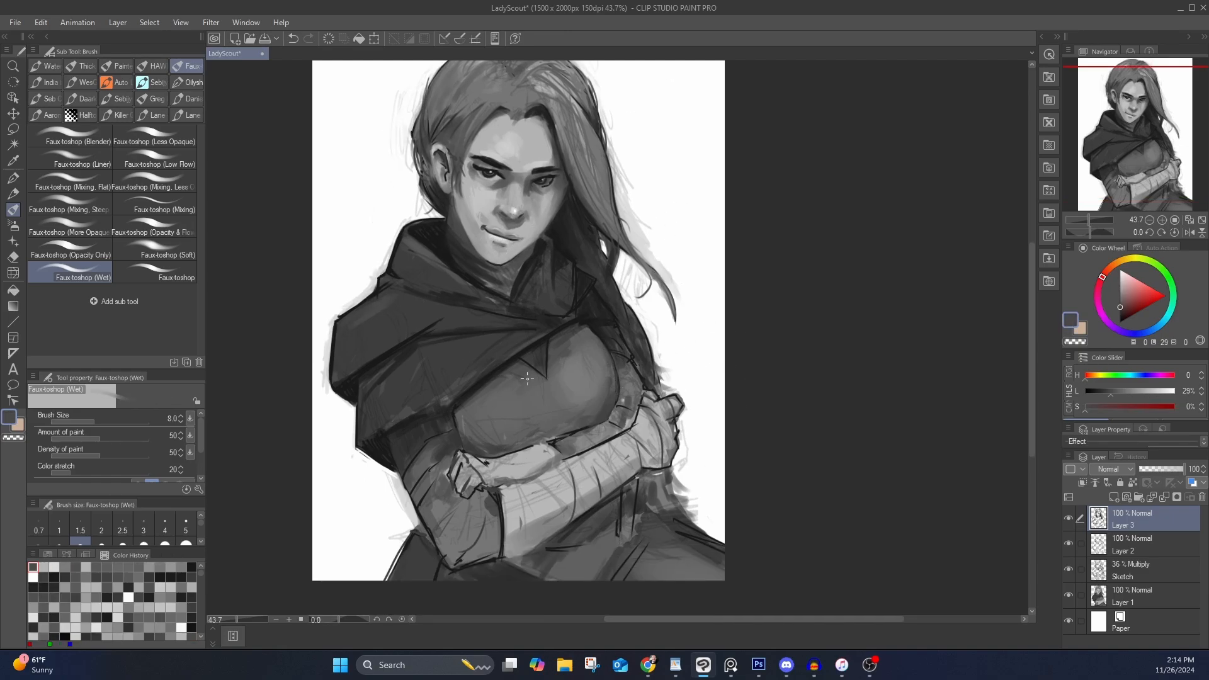
{"action": "left_click", "coordinate": [521, 358], "text": "alt"}
{"action": "key", "text": "bracketright"}
{"action": "key", "text": "bracketright"}
{"action": "key", "text": "bracketright"}
{"action": "key", "text": "bracketright"}
{"action": "key", "text": "bracketright"}
{"action": "key", "text": "bracketright"}
{"action": "mouse_move", "coordinate": [523, 364]}
{"action": "left_mouse_down"}
{"action": "mouse_move", "coordinate": [461, 430]}
{"action": "mouse_move", "coordinate": [520, 363]}
{"action": "mouse_move", "coordinate": [585, 332]}
{"action": "left_mouse_up"}
Enlarge the brush to size 50 and deepen the soft cast shadow across the chest beneath the cloak
{"action": "left_click", "coordinate": [506, 401], "text": "alt"}
{"action": "key", "text": "bracketright"}
{"action": "key", "text": "bracketright"}
{"action": "key", "text": "bracketright"}
{"action": "left_click_drag", "start_coordinate": [469, 424], "coordinate": [581, 334]}
{"action": "left_click", "coordinate": [510, 371], "text": "alt"}
{"action": "left_click_drag", "start_coordinate": [466, 436], "coordinate": [527, 376]}
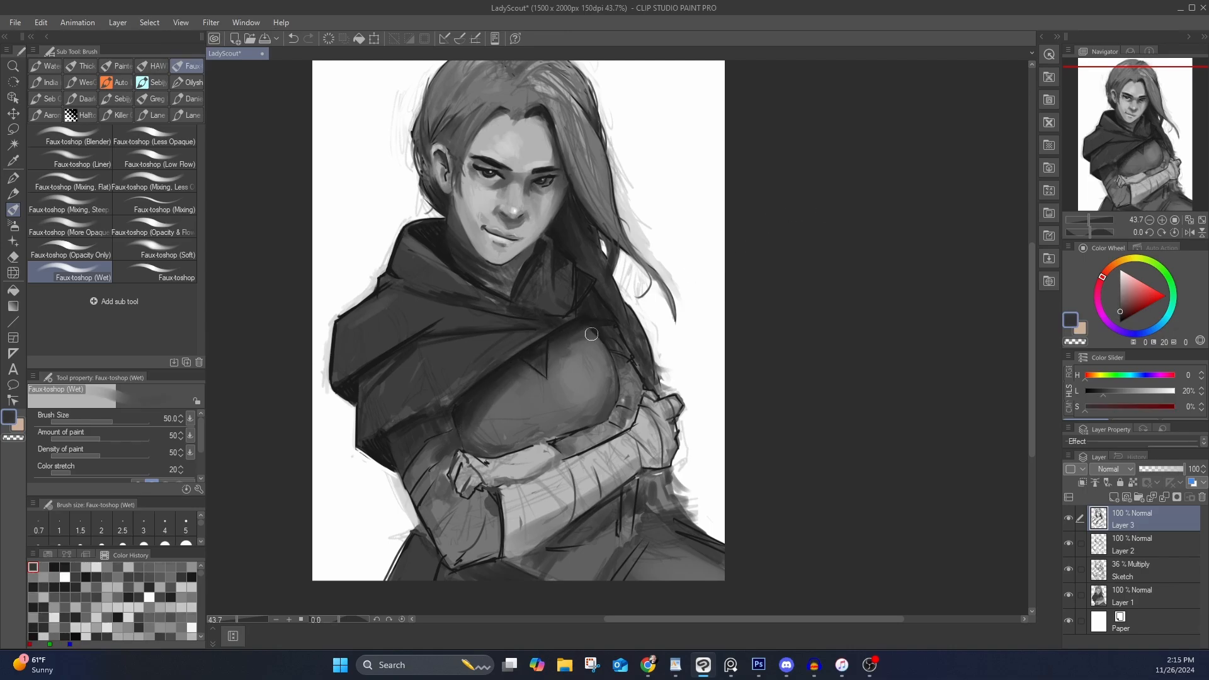
Paint the skirt below the crossed arms and shade the wrapped forearm and chest with sampled greys
{"action": "left_click_drag", "start_coordinate": [574, 533], "coordinate": [635, 485]}
{"action": "mouse_move", "coordinate": [573, 554]}
{"action": "left_mouse_down"}
{"action": "mouse_move", "coordinate": [546, 555]}
{"action": "mouse_move", "coordinate": [547, 574]}
{"action": "left_mouse_up"}
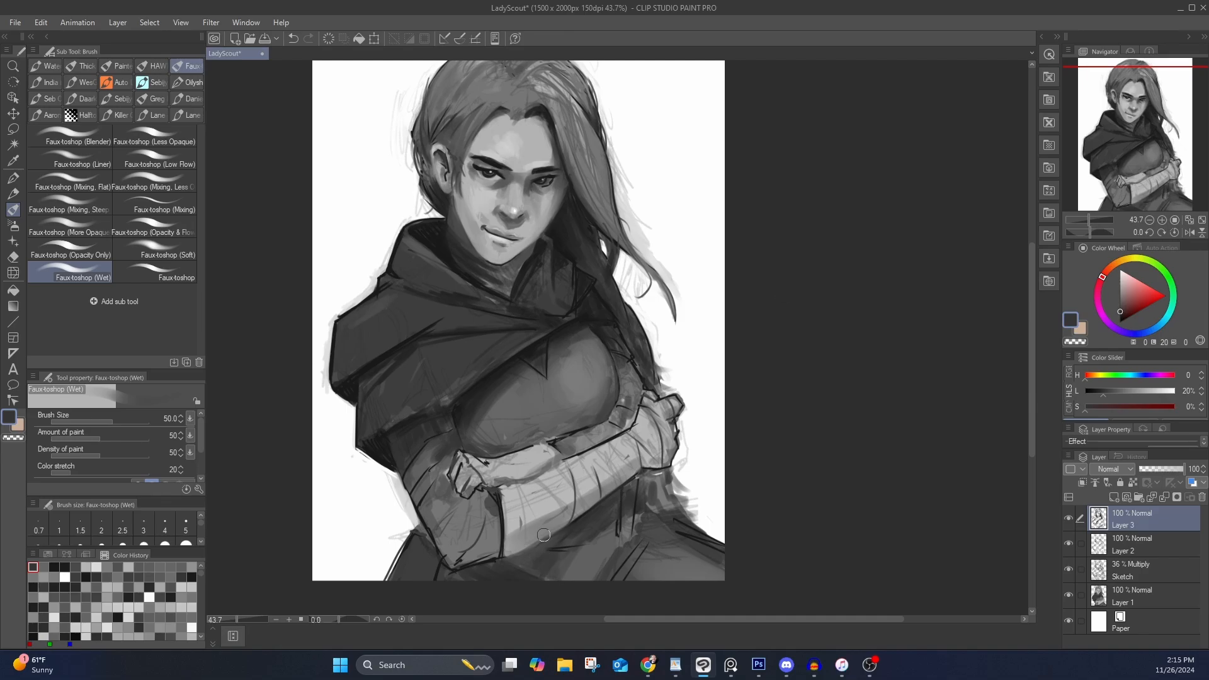
{"action": "left_click", "coordinate": [544, 535], "text": "alt"}
{"action": "left_click_drag", "start_coordinate": [524, 516], "coordinate": [665, 434]}
{"action": "left_click", "coordinate": [570, 442], "text": "alt"}
{"action": "left_click_drag", "start_coordinate": [565, 443], "coordinate": [598, 372]}
{"action": "left_click_drag", "start_coordinate": [667, 197], "coordinate": [686, 251]}
Blend the cheek beside the hair and the forehead along the hairline with sampled greys
{"action": "left_click", "coordinate": [518, 245], "text": "alt"}
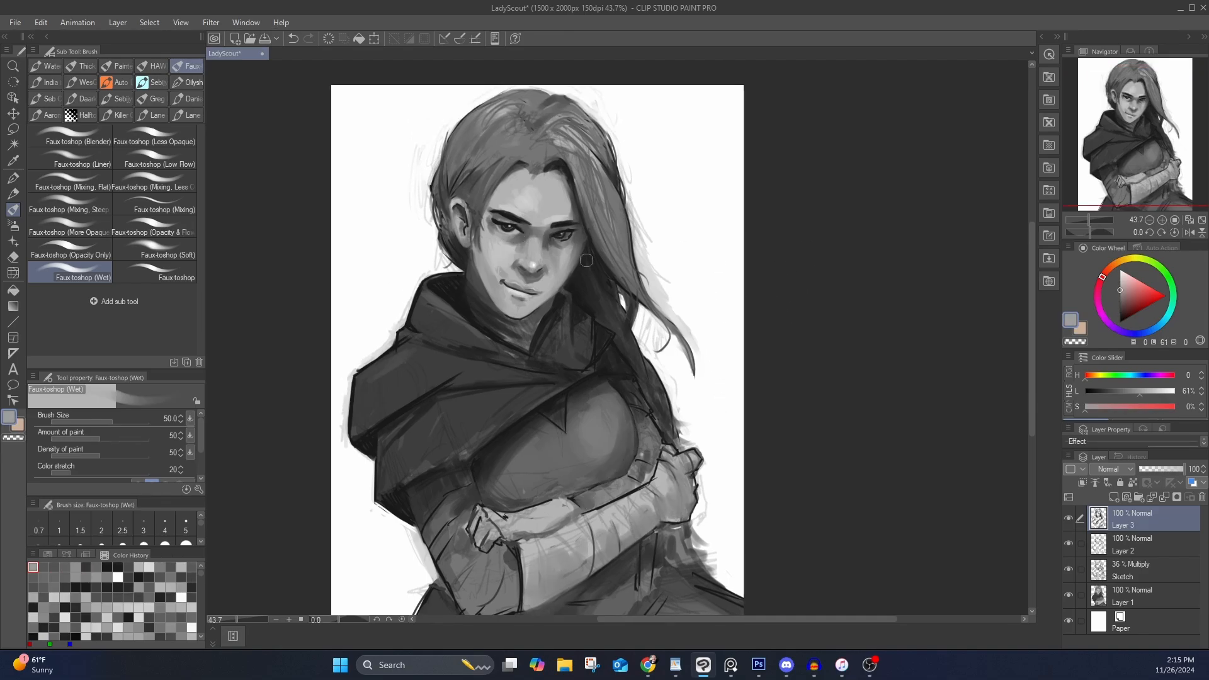
{"action": "left_click", "coordinate": [586, 261], "text": "alt"}
{"action": "left_click_drag", "start_coordinate": [557, 248], "coordinate": [548, 256]}
{"action": "left_click", "coordinate": [584, 253], "text": "alt"}
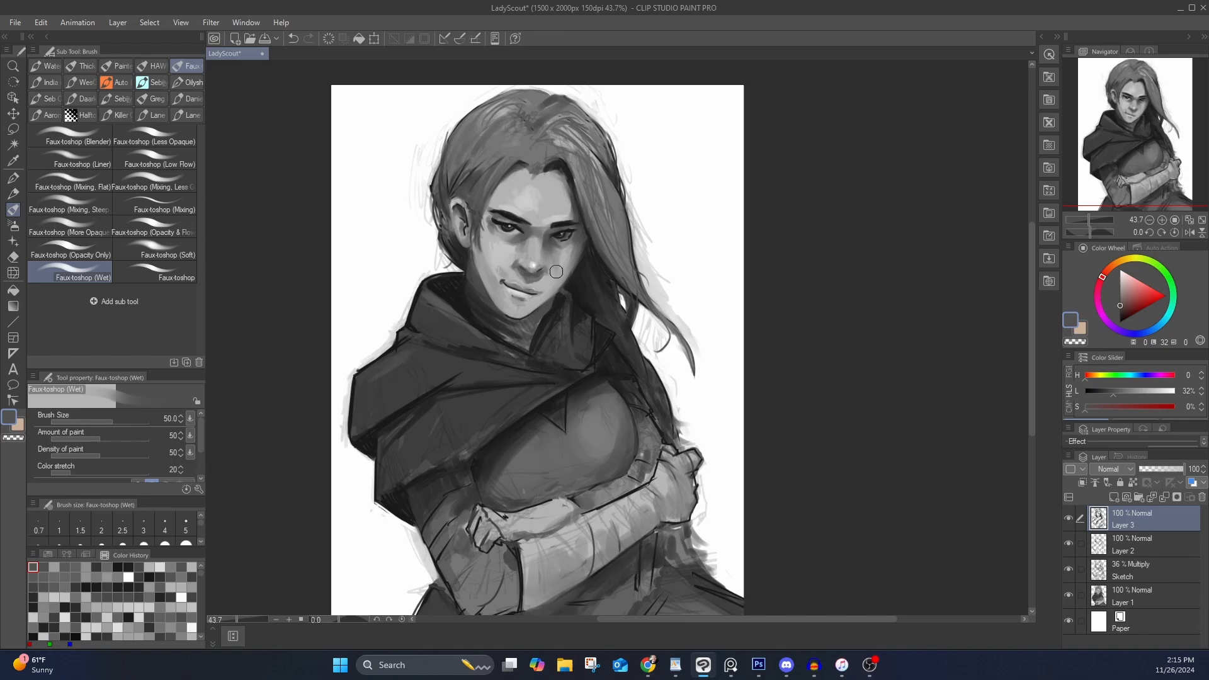
{"action": "left_click", "coordinate": [539, 233], "text": "alt"}
{"action": "left_click", "coordinate": [526, 172], "text": "alt"}
{"action": "left_click_drag", "start_coordinate": [526, 172], "coordinate": [496, 193]}
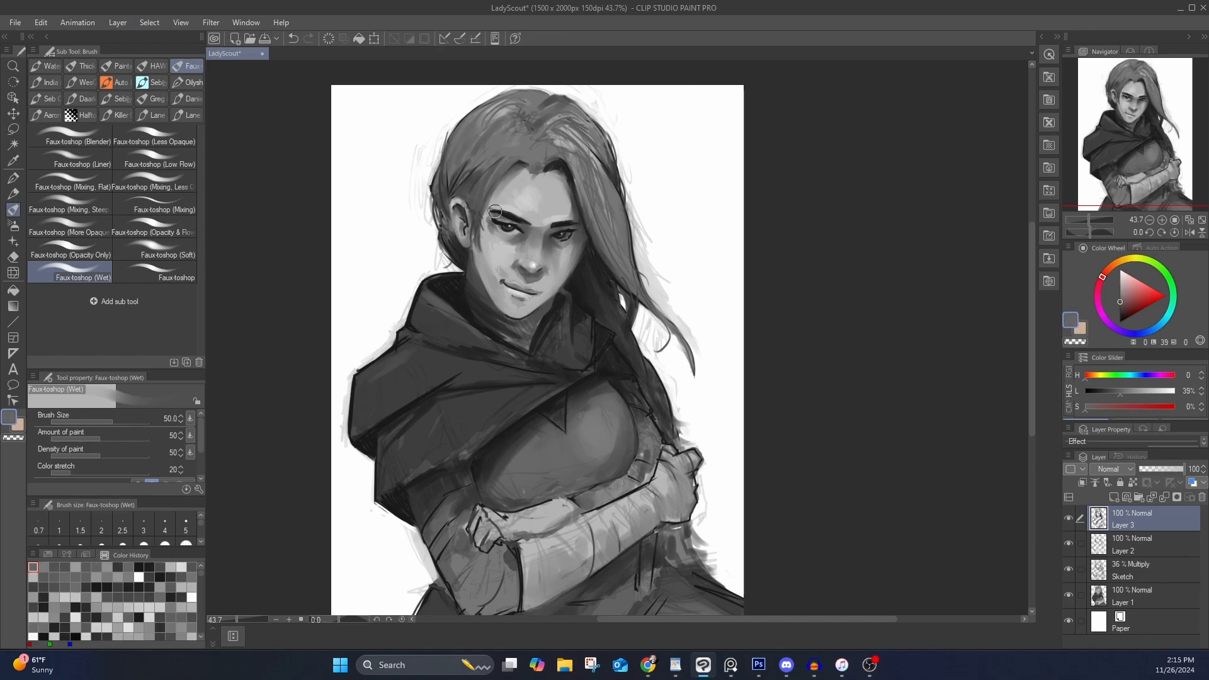
{"action": "left_click", "coordinate": [560, 167], "text": "alt"}
{"action": "left_click", "coordinate": [535, 182], "text": "alt"}
{"action": "left_click", "coordinate": [521, 196], "text": "alt"}
{"action": "left_click", "coordinate": [533, 192], "text": "alt"}
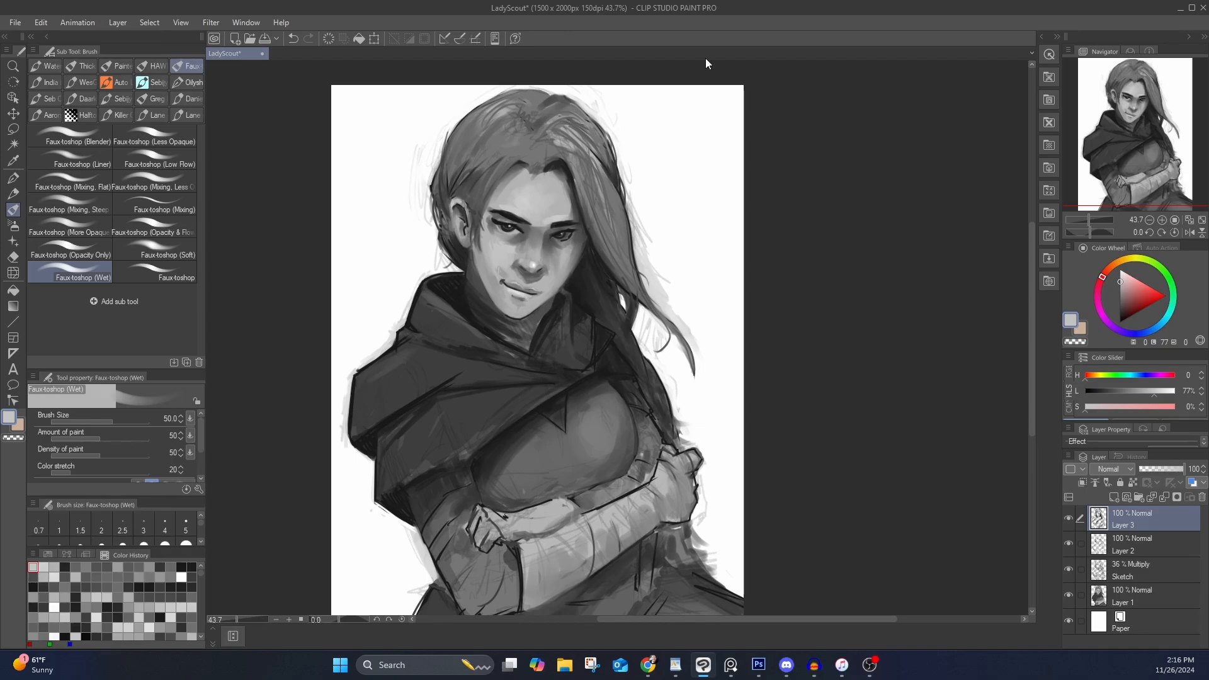
Refine the edge of the wrapped forearm and the skirt beneath it with sampled tones
{"action": "left_click_drag", "start_coordinate": [686, 429], "coordinate": [666, 305]}
{"action": "left_click", "coordinate": [631, 452], "text": "alt"}
{"action": "left_click_drag", "start_coordinate": [578, 478], "coordinate": [554, 483]}
{"action": "mouse_move", "coordinate": [631, 481]}
{"action": "left_mouse_down"}
{"action": "mouse_move", "coordinate": [605, 507]}
{"action": "mouse_move", "coordinate": [620, 500]}
{"action": "left_mouse_up"}
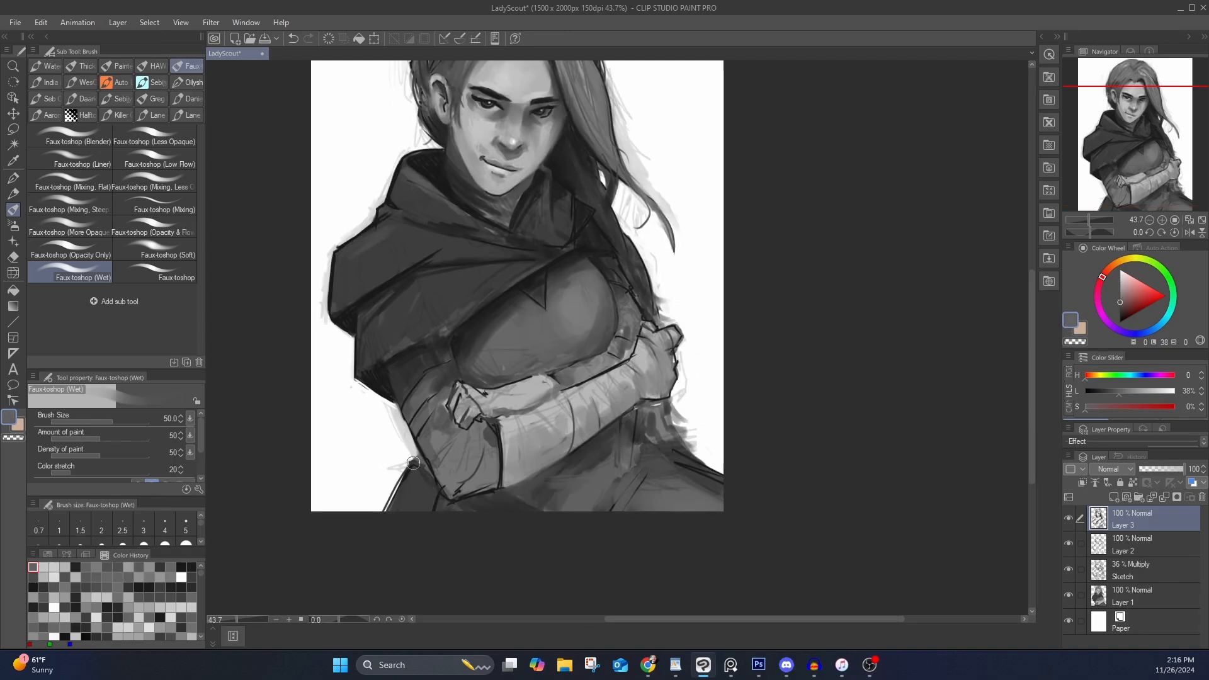
{"action": "left_click", "coordinate": [531, 429], "text": "alt"}
{"action": "left_click", "coordinate": [610, 406], "text": "alt"}
{"action": "mouse_move", "coordinate": [613, 402]}
{"action": "left_mouse_down"}
{"action": "mouse_move", "coordinate": [631, 372]}
{"action": "mouse_move", "coordinate": [596, 397]}
{"action": "left_mouse_up"}
{"action": "left_click", "coordinate": [633, 378], "text": "alt"}
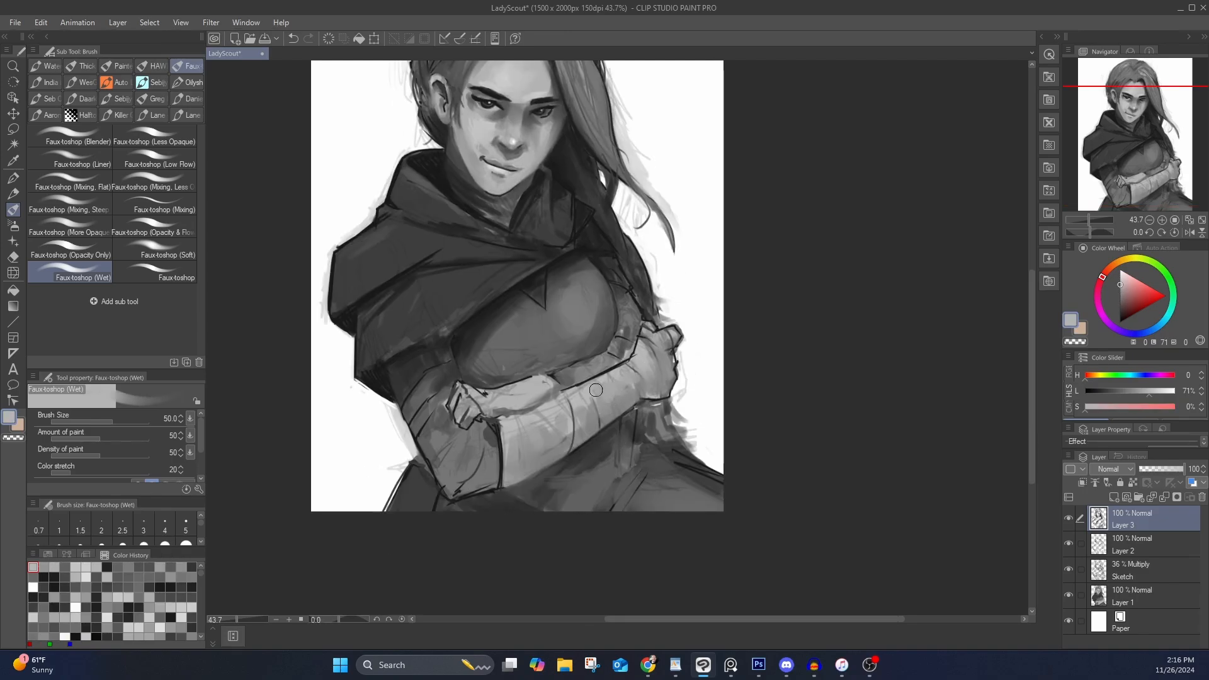
Paint over the forearm wrap near the elbow and darken the sleeve's outer edge with sampled greys
{"action": "left_click", "coordinate": [505, 426], "text": "alt"}
{"action": "left_click_drag", "start_coordinate": [504, 425], "coordinate": [493, 423]}
{"action": "left_click", "coordinate": [468, 337], "text": "alt"}
{"action": "left_click_drag", "start_coordinate": [442, 393], "coordinate": [415, 431]}
{"action": "mouse_move", "coordinate": [643, 330]}
{"action": "left_mouse_down"}
{"action": "mouse_move", "coordinate": [622, 339]}
{"action": "mouse_move", "coordinate": [677, 406]}
{"action": "left_mouse_up"}
Touch up the chin and forehead with sampled light greys
{"action": "left_click", "coordinate": [514, 191], "text": "alt"}
{"action": "left_click", "coordinate": [520, 184], "text": "alt"}
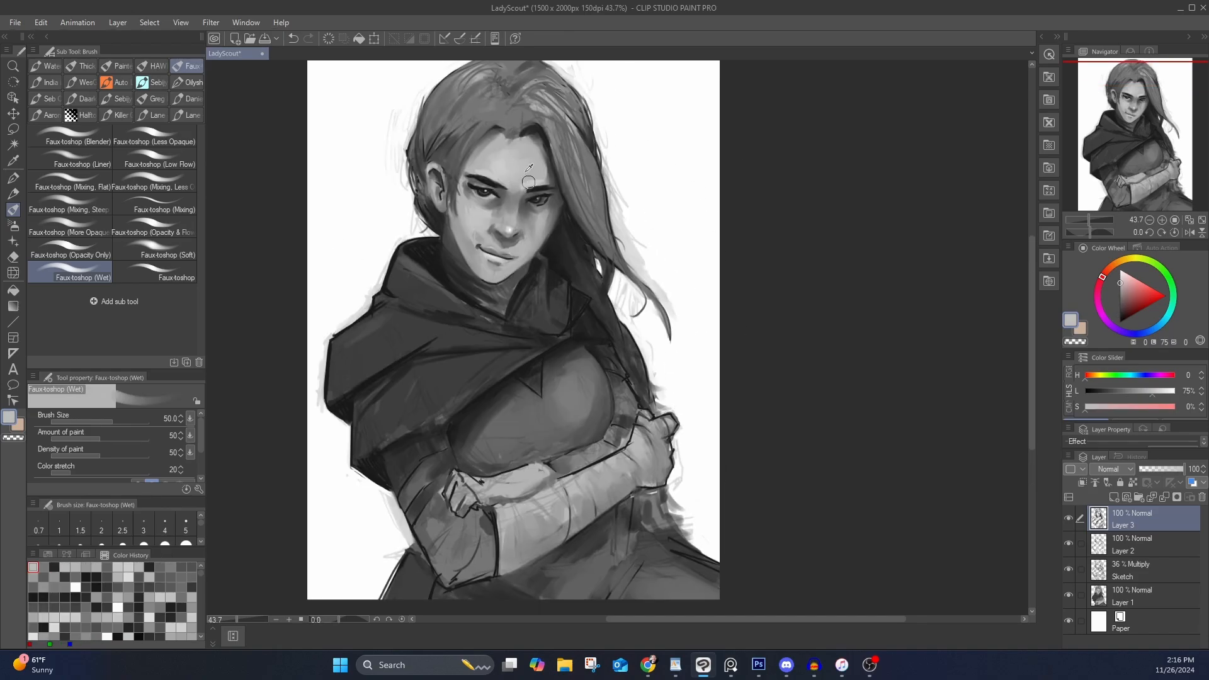
{"action": "left_click", "coordinate": [528, 182], "text": "alt"}
{"action": "scroll", "coordinate": [737, 199], "scroll_direction": "down", "scroll_amount": 1}
{"action": "left_click_drag", "start_coordinate": [737, 199], "coordinate": [837, 221]}
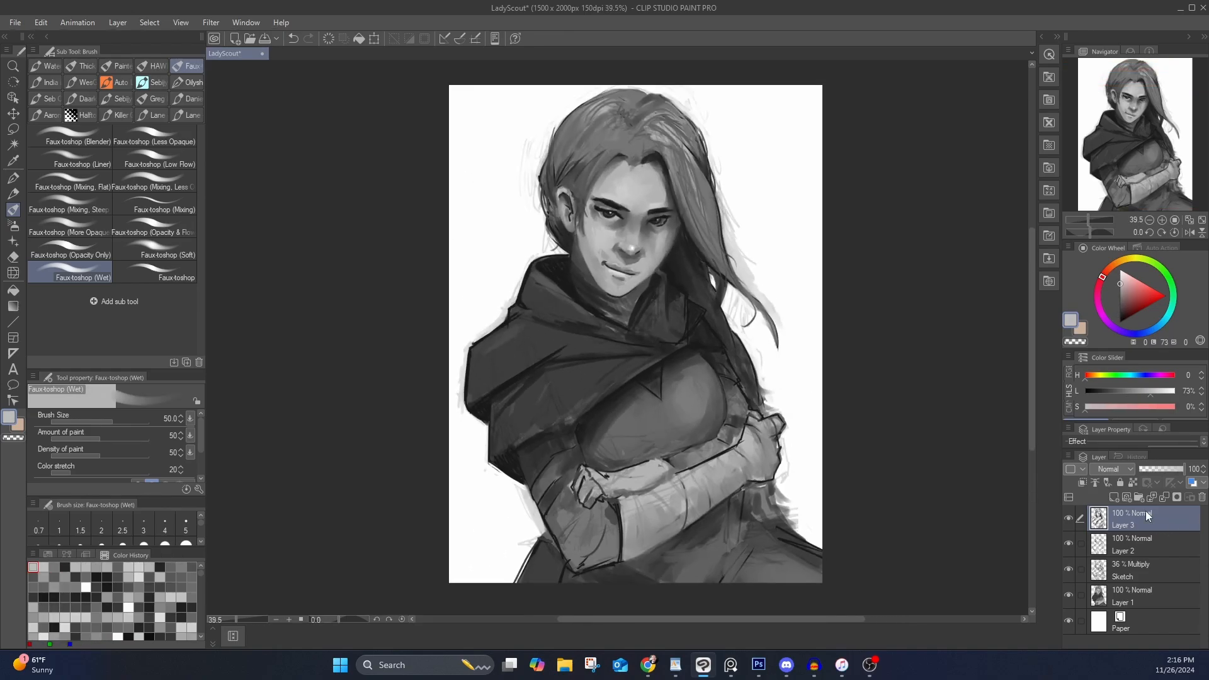
Add a new layer above Layer 3 and choose the Canvas Grunge Stroke brush
{"action": "left_click", "coordinate": [1114, 498]}
{"action": "left_click", "coordinate": [187, 99]}
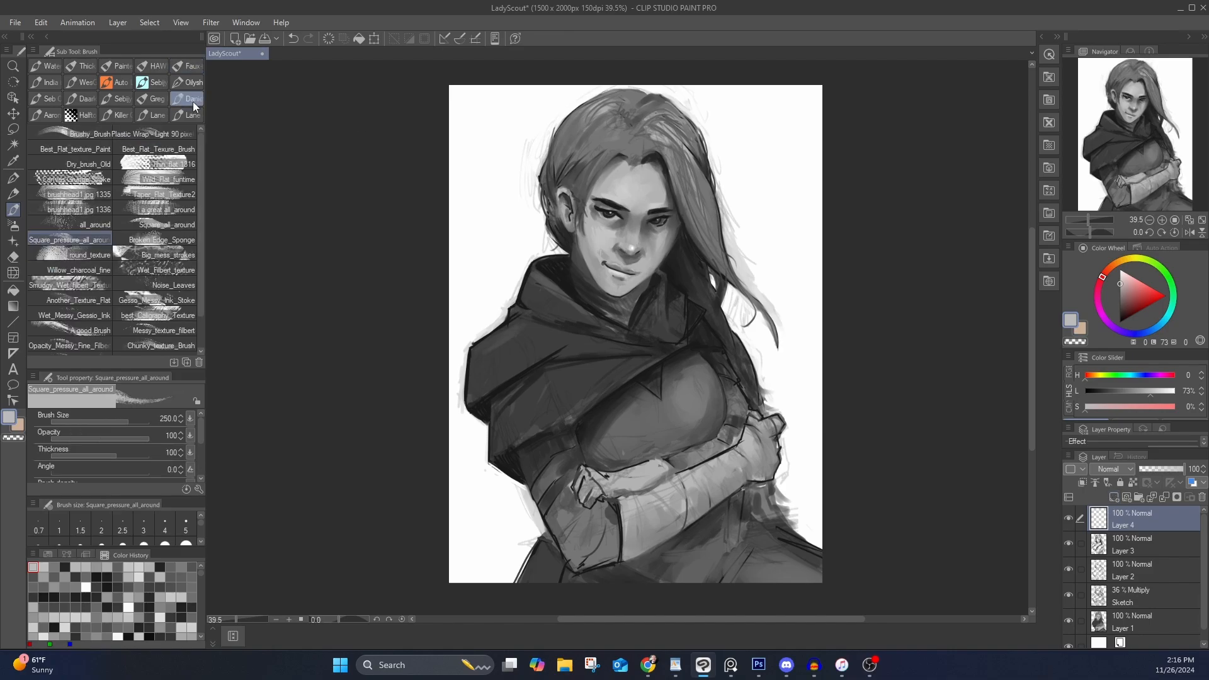
{"action": "left_click", "coordinate": [73, 179]}
{"action": "scroll", "coordinate": [705, 441], "scroll_direction": "up", "scroll_amount": 3}
{"action": "scroll", "coordinate": [705, 441], "scroll_direction": "down", "scroll_amount": 1}
{"action": "left_click_drag", "start_coordinate": [802, 532], "coordinate": [741, 337]}
Enlarge the Canvas Grunge Stroke brush to size 80 and add texture across the skirt and both hips
{"action": "left_click", "coordinate": [648, 391], "text": "alt"}
{"action": "key", "text": "bracketright"}
{"action": "key", "text": "bracketright"}
{"action": "key", "text": "bracketright"}
{"action": "key", "text": "bracketright"}
{"action": "key", "text": "bracketright"}
{"action": "key", "text": "bracketright"}
{"action": "key", "text": "bracketright"}
{"action": "key", "text": "bracketright"}
{"action": "key", "text": "bracketright"}
{"action": "key", "text": "bracketright"}
{"action": "key", "text": "bracketright"}
{"action": "key", "text": "bracketright"}
{"action": "key", "text": "bracketright"}
{"action": "key", "text": "bracketright"}
{"action": "key", "text": "bracketright"}
{"action": "key", "text": "bracketright"}
{"action": "key", "text": "bracketright"}
{"action": "key", "text": "bracketright"}
{"action": "key", "text": "bracketright"}
{"action": "key", "text": "bracketright"}
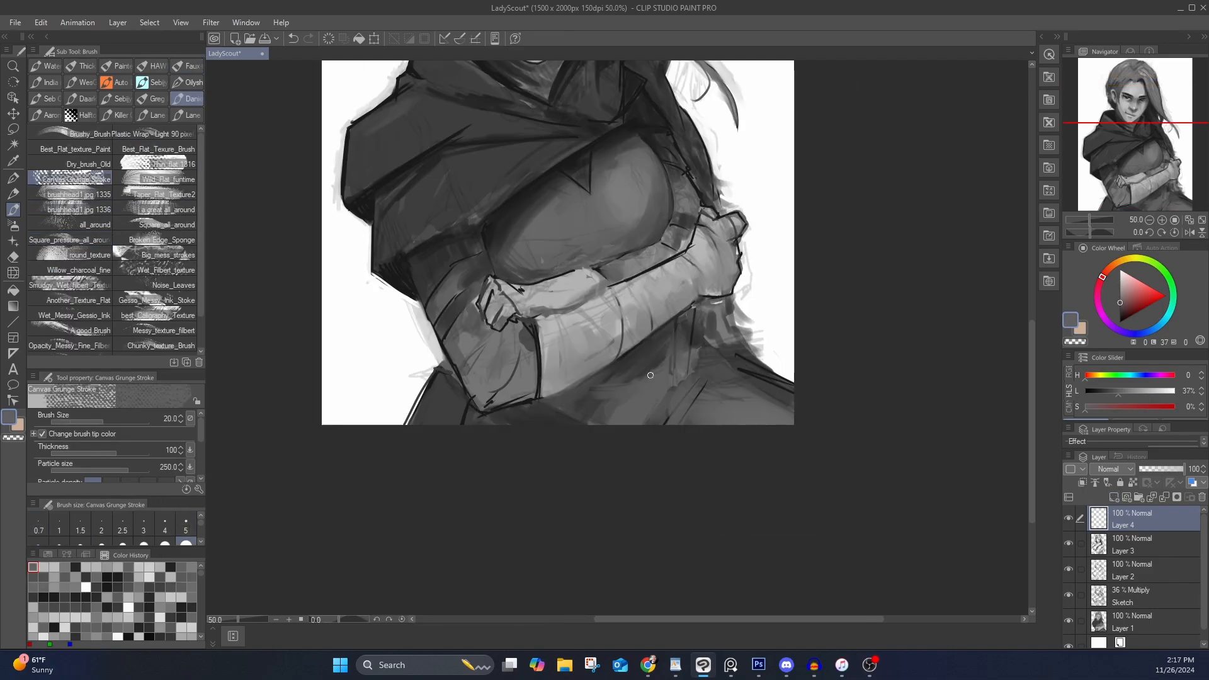
{"action": "mouse_move", "coordinate": [635, 358]}
{"action": "left_mouse_down"}
{"action": "mouse_move", "coordinate": [650, 375]}
{"action": "mouse_move", "coordinate": [667, 356]}
{"action": "left_mouse_up"}
{"action": "left_click_drag", "start_coordinate": [749, 368], "coordinate": [780, 385]}
{"action": "left_click", "coordinate": [444, 404], "text": "alt"}
{"action": "left_click_drag", "start_coordinate": [419, 409], "coordinate": [440, 423]}
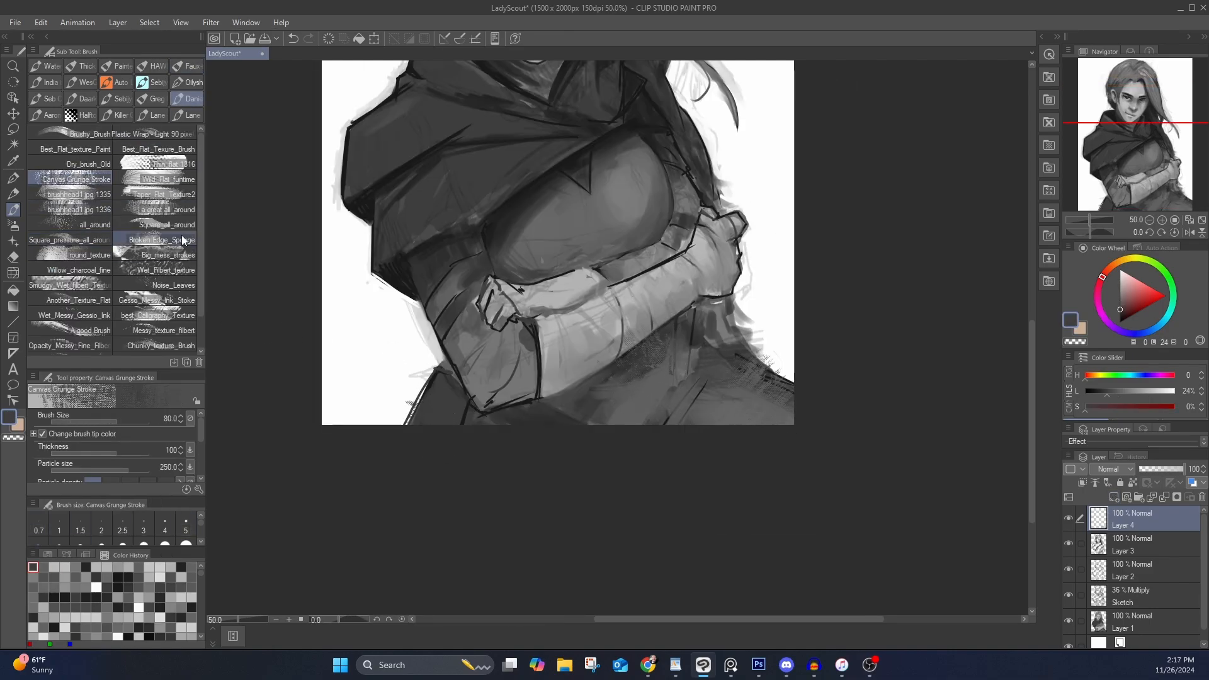
Switch to the Thin_flat 1316 brush at size 70 and texture the sleeve beside the clenched hand with a sampled grey
{"action": "left_click", "coordinate": [156, 164]}
{"action": "key", "text": "bracketright"}
{"action": "key", "text": "bracketright"}
{"action": "key", "text": "bracketright"}
{"action": "key", "text": "bracketright"}
{"action": "key", "text": "bracketright"}
{"action": "key", "text": "bracketright"}
{"action": "key", "text": "bracketright"}
{"action": "key", "text": "bracketright"}
{"action": "key", "text": "bracketright"}
{"action": "key", "text": "bracketright"}
{"action": "key", "text": "bracketright"}
{"action": "key", "text": "bracketright"}
{"action": "key", "text": "bracketright"}
{"action": "key", "text": "bracketright"}
{"action": "key", "text": "bracketright"}
{"action": "key", "text": "bracketright"}
{"action": "key", "text": "bracketright"}
{"action": "key", "text": "bracketright"}
{"action": "key", "text": "bracketright"}
{"action": "key", "text": "bracketright"}
{"action": "left_click", "coordinate": [486, 343], "text": "alt"}
{"action": "left_click_drag", "start_coordinate": [477, 322], "coordinate": [465, 356]}
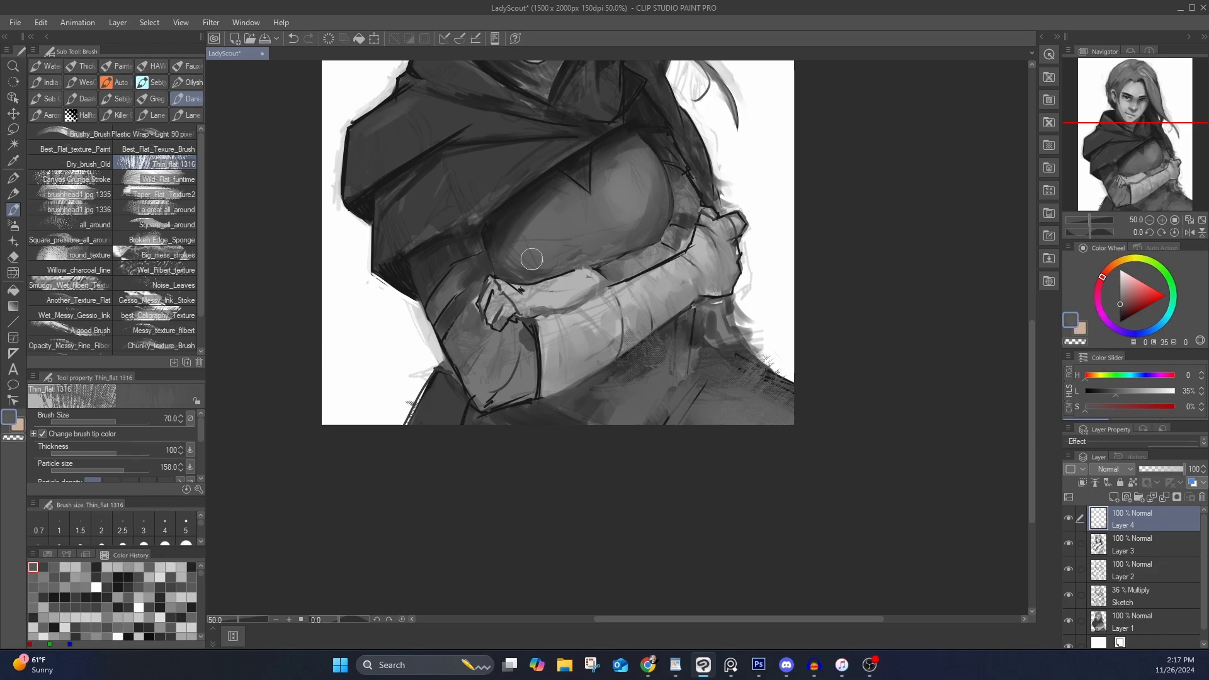
Reduce the Thin_flat 1316 brush to size 30 and sample a mid grey from the chest
{"action": "key", "text": "bracketleft"}
{"action": "key", "text": "bracketleft"}
{"action": "key", "text": "bracketleft"}
{"action": "key", "text": "bracketleft"}
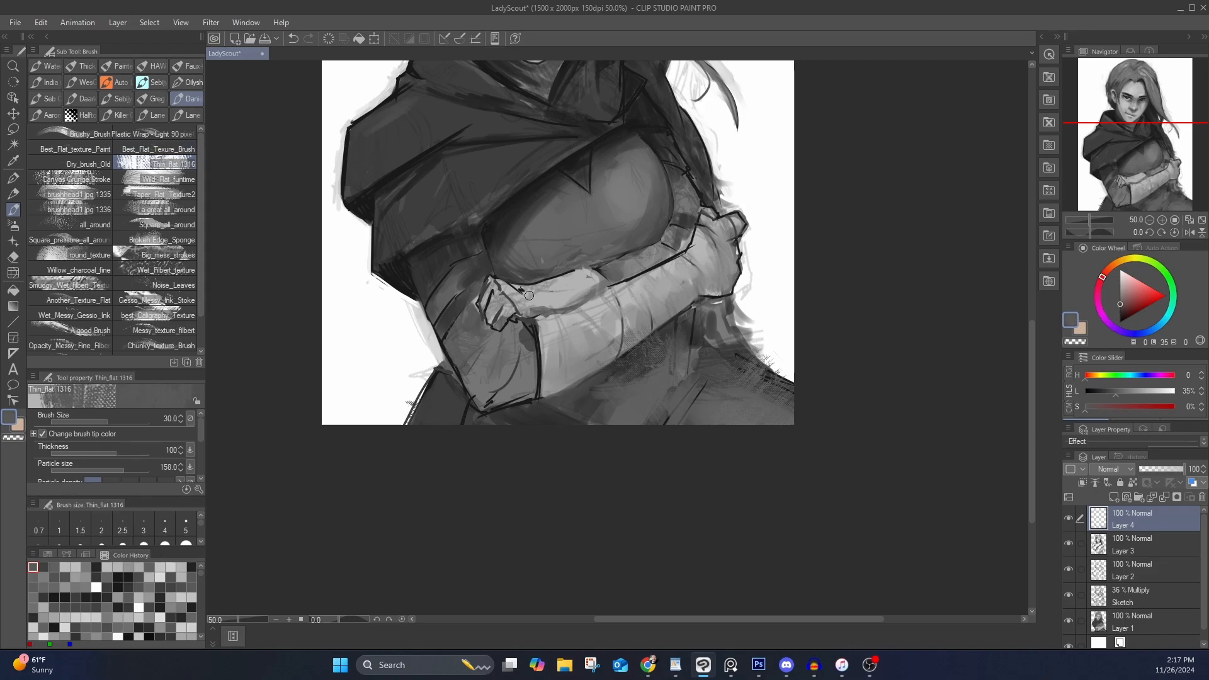
{"action": "left_click", "coordinate": [653, 209], "text": "alt"}
{"action": "scroll", "coordinate": [632, 270], "scroll_direction": "up", "scroll_amount": 3}
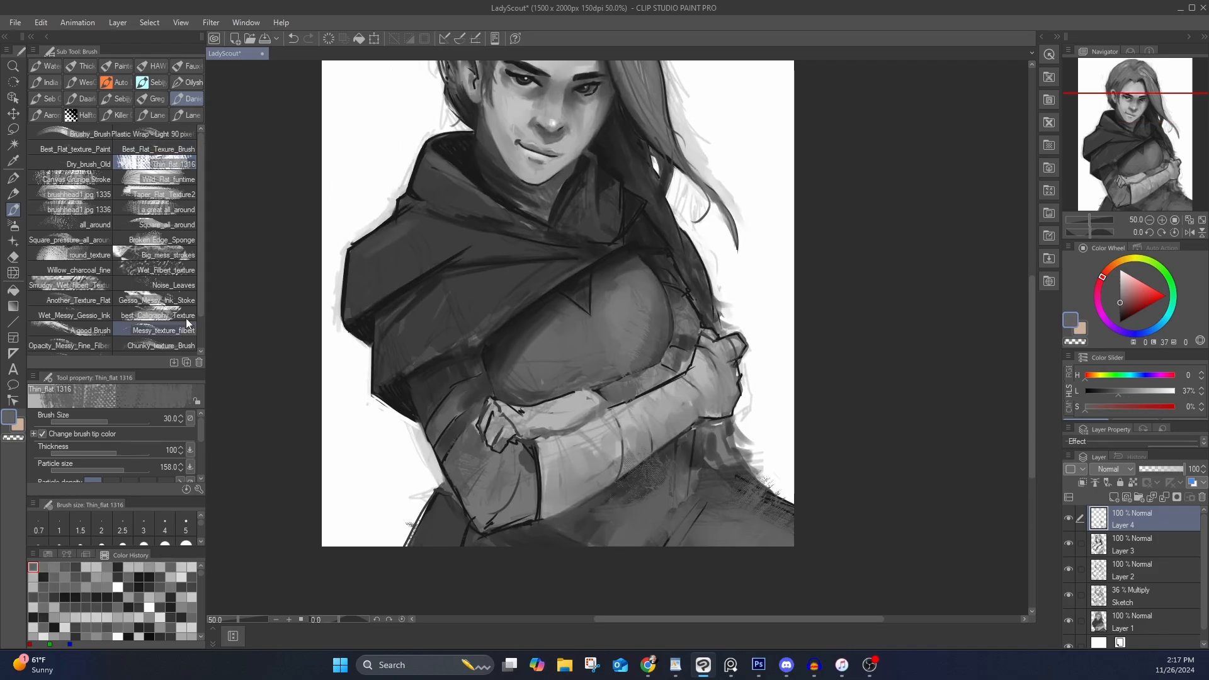
Texture the cloak's shoulder and the skirt's outer edges with the Chunky_texture_Brush in a sampled dark grey
{"action": "scroll", "coordinate": [202, 236], "scroll_direction": "down", "scroll_amount": 1}
{"action": "left_click", "coordinate": [160, 308]}
{"action": "left_click", "coordinate": [435, 323], "text": "alt"}
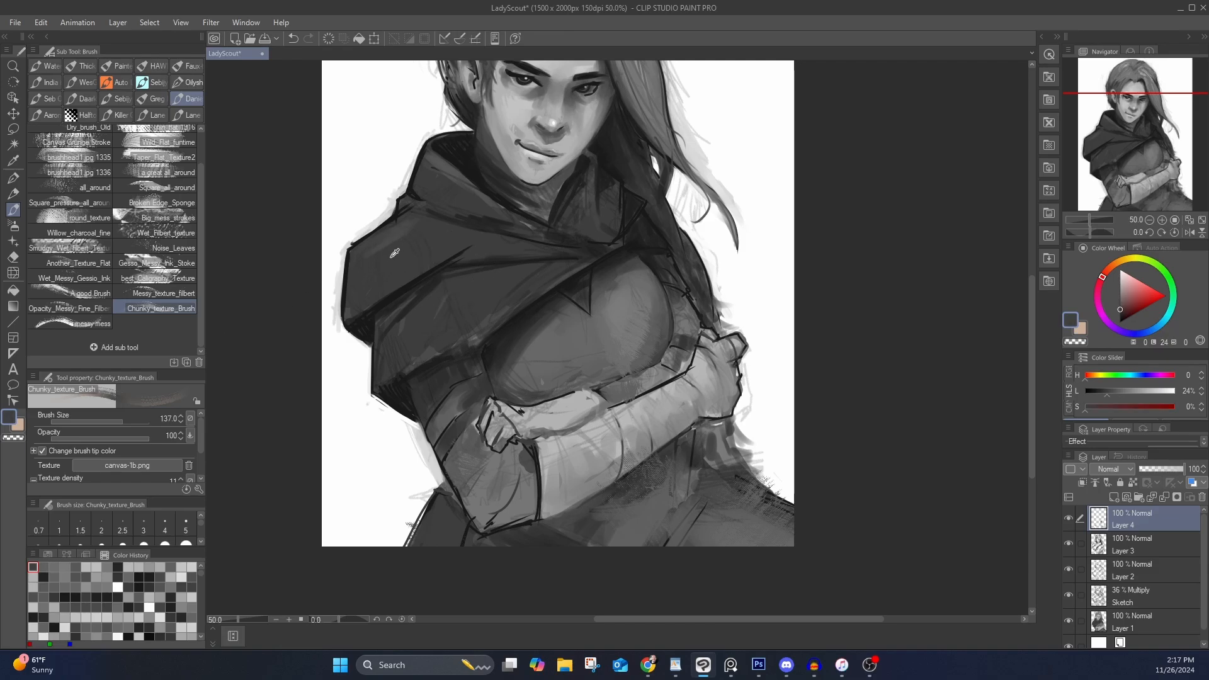
{"action": "key", "text": "x"}
{"action": "left_click", "coordinate": [427, 243], "text": "alt"}
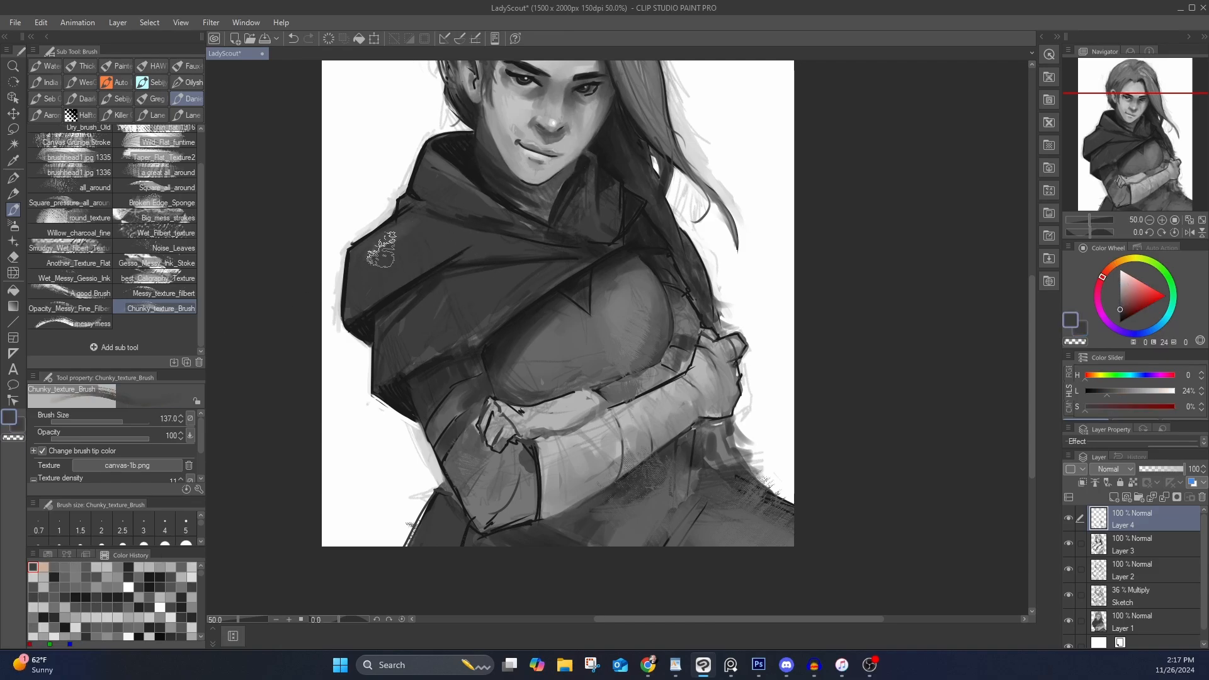
{"action": "left_click_drag", "start_coordinate": [382, 250], "coordinate": [479, 212]}
{"action": "left_click_drag", "start_coordinate": [434, 497], "coordinate": [403, 546]}
{"action": "left_click_drag", "start_coordinate": [737, 490], "coordinate": [749, 501]}
Add chunky texture to the gripping hand, the wrapped forearm and the side of the chest with sampled tones
{"action": "left_click", "coordinate": [721, 367], "text": "alt"}
{"action": "left_click_drag", "start_coordinate": [724, 349], "coordinate": [742, 378]}
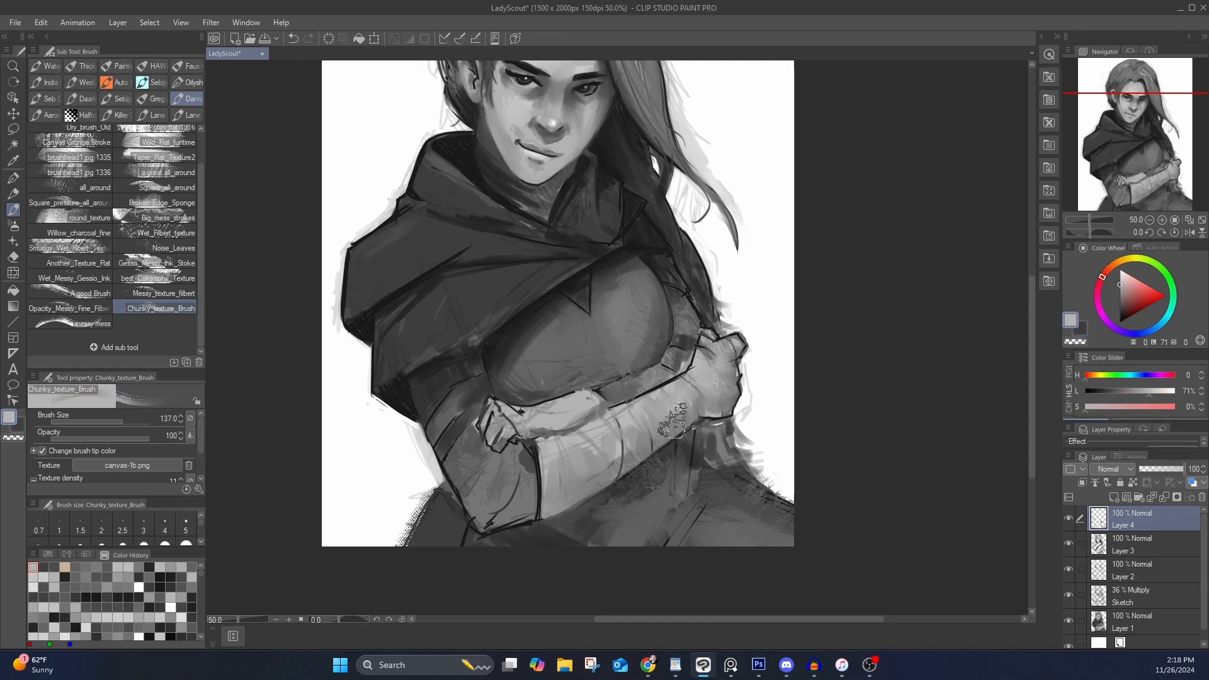
{"action": "left_click_drag", "start_coordinate": [570, 450], "coordinate": [550, 482]}
{"action": "left_click", "coordinate": [637, 343], "text": "alt"}
{"action": "left_click_drag", "start_coordinate": [648, 356], "coordinate": [662, 334]}
{"action": "left_click_drag", "start_coordinate": [617, 277], "coordinate": [655, 454]}
Texture the sleeve near the clenched hand and the far side of the torso with sampled darks
{"action": "left_click", "coordinate": [520, 387], "text": "alt"}
{"action": "mouse_move", "coordinate": [511, 374]}
{"action": "left_mouse_down"}
{"action": "mouse_move", "coordinate": [414, 475]}
{"action": "mouse_move", "coordinate": [518, 465]}
{"action": "left_mouse_up"}
{"action": "left_click", "coordinate": [485, 473], "text": "alt"}
{"action": "left_click_drag", "start_coordinate": [648, 340], "coordinate": [637, 379]}
{"action": "left_click_drag", "start_coordinate": [650, 467], "coordinate": [645, 335]}
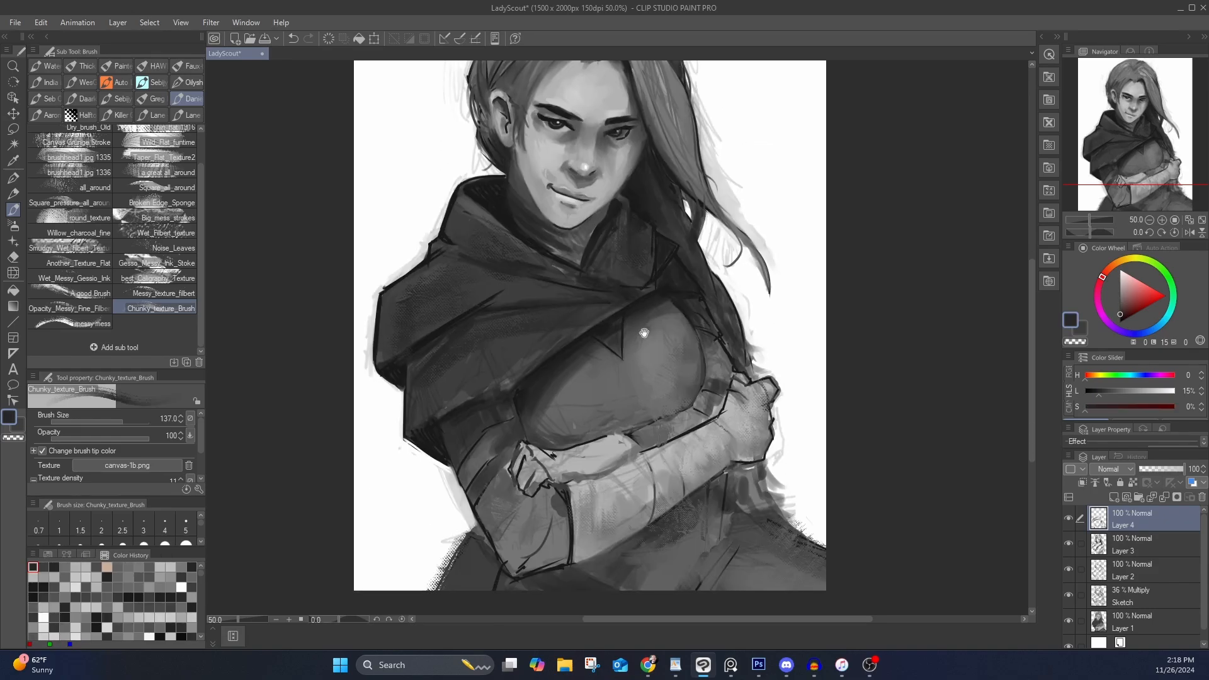
Deepen the textured shading on the chest beneath the cloak with sampled greys
{"action": "left_click", "coordinate": [567, 403], "text": "alt"}
{"action": "left_click_drag", "start_coordinate": [555, 401], "coordinate": [547, 439]}
{"action": "left_click", "coordinate": [579, 410], "text": "alt"}
{"action": "mouse_move", "coordinate": [556, 434]}
{"action": "left_mouse_down"}
{"action": "mouse_move", "coordinate": [602, 369]}
{"action": "mouse_move", "coordinate": [555, 419]}
{"action": "left_mouse_up"}
{"action": "left_click", "coordinate": [606, 345], "text": "alt"}
{"action": "left_click_drag", "start_coordinate": [545, 366], "coordinate": [535, 403]}
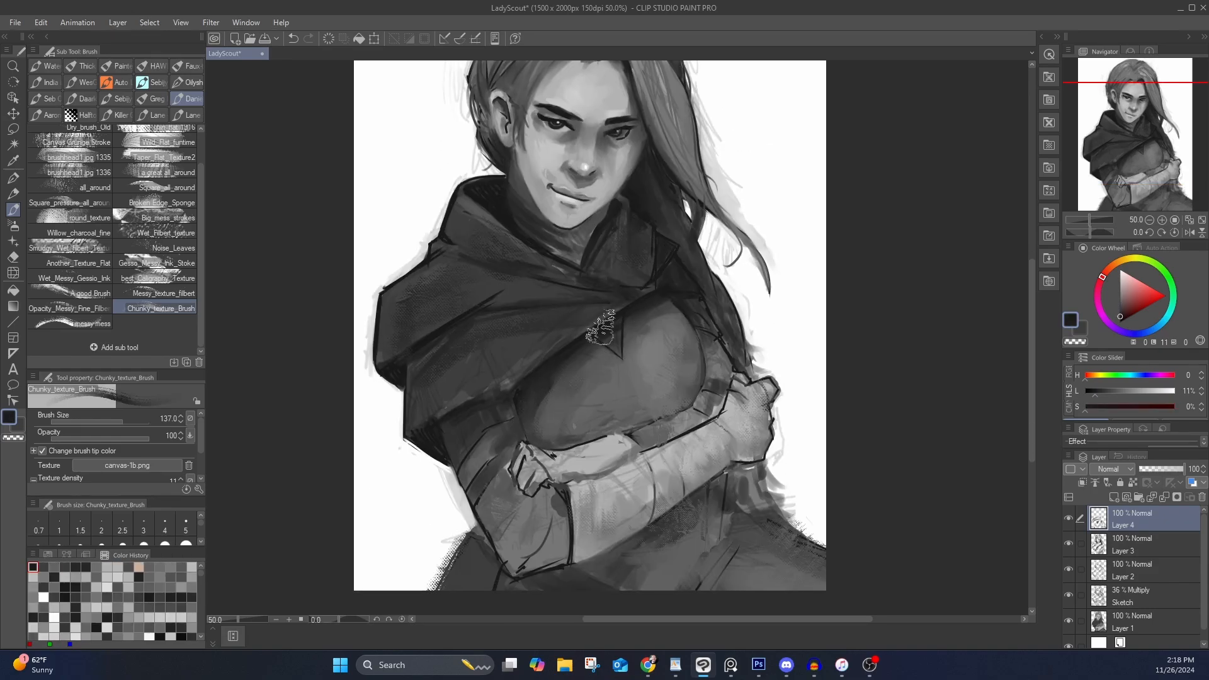
Switch back to the Thin_flat 1316 brush and darken the skirt around the elbow and below the forearm
{"action": "left_click", "coordinate": [190, 129]}
{"action": "left_click", "coordinate": [481, 532], "text": "alt"}
{"action": "left_click", "coordinate": [490, 557], "text": "alt"}
{"action": "left_click_drag", "start_coordinate": [487, 544], "coordinate": [466, 584]}
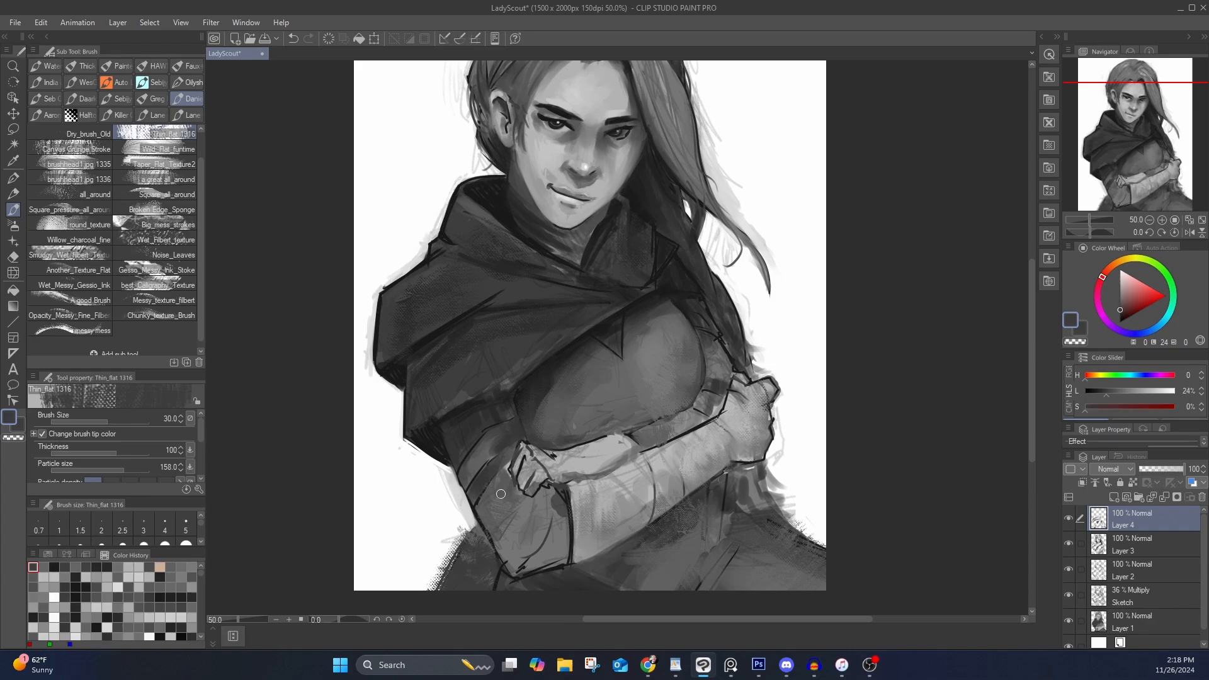
{"action": "left_click", "coordinate": [723, 531], "text": "alt"}
{"action": "left_click_drag", "start_coordinate": [728, 521], "coordinate": [714, 508]}
{"action": "left_click", "coordinate": [494, 562], "text": "alt"}
{"action": "left_click_drag", "start_coordinate": [514, 573], "coordinate": [486, 587]}
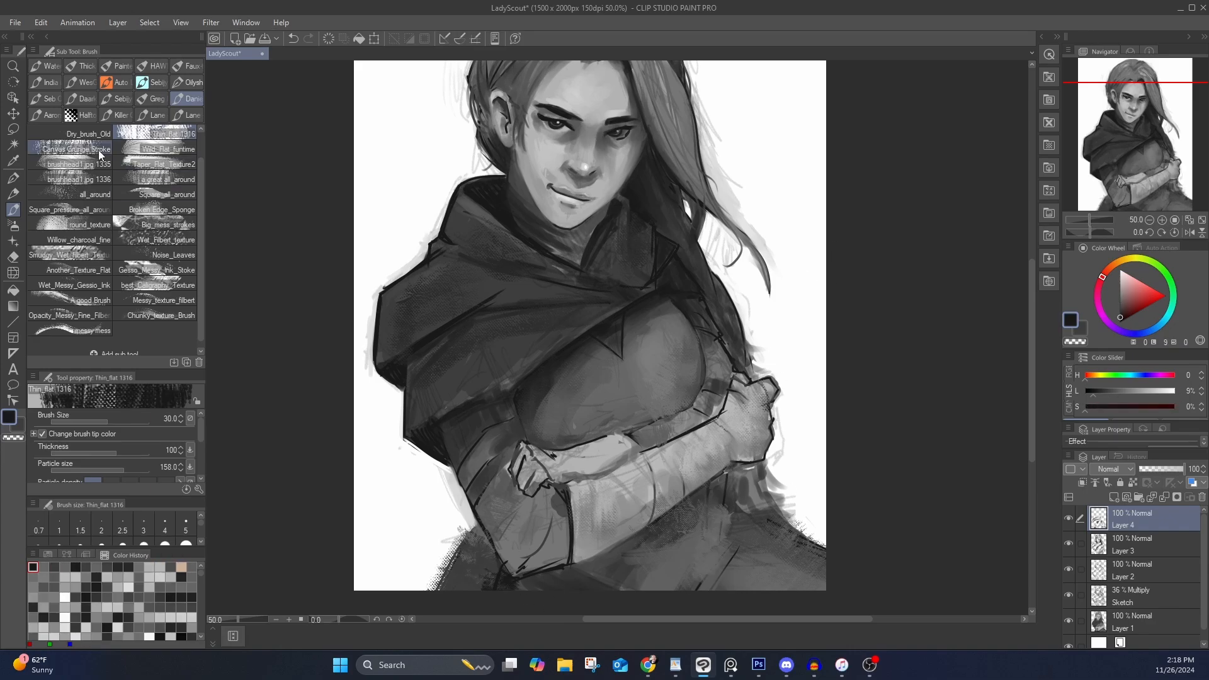
Choose the Best_Flat_texture_Paint brush and paint both hips of the skirt with sampled greys
{"action": "left_click_drag", "start_coordinate": [201, 167], "coordinate": [204, 134]}
{"action": "left_click", "coordinate": [81, 149]}
{"action": "left_click", "coordinate": [795, 410], "text": "alt"}
{"action": "left_click_drag", "start_coordinate": [773, 471], "coordinate": [795, 514]}
{"action": "left_click", "coordinate": [485, 540], "text": "alt"}
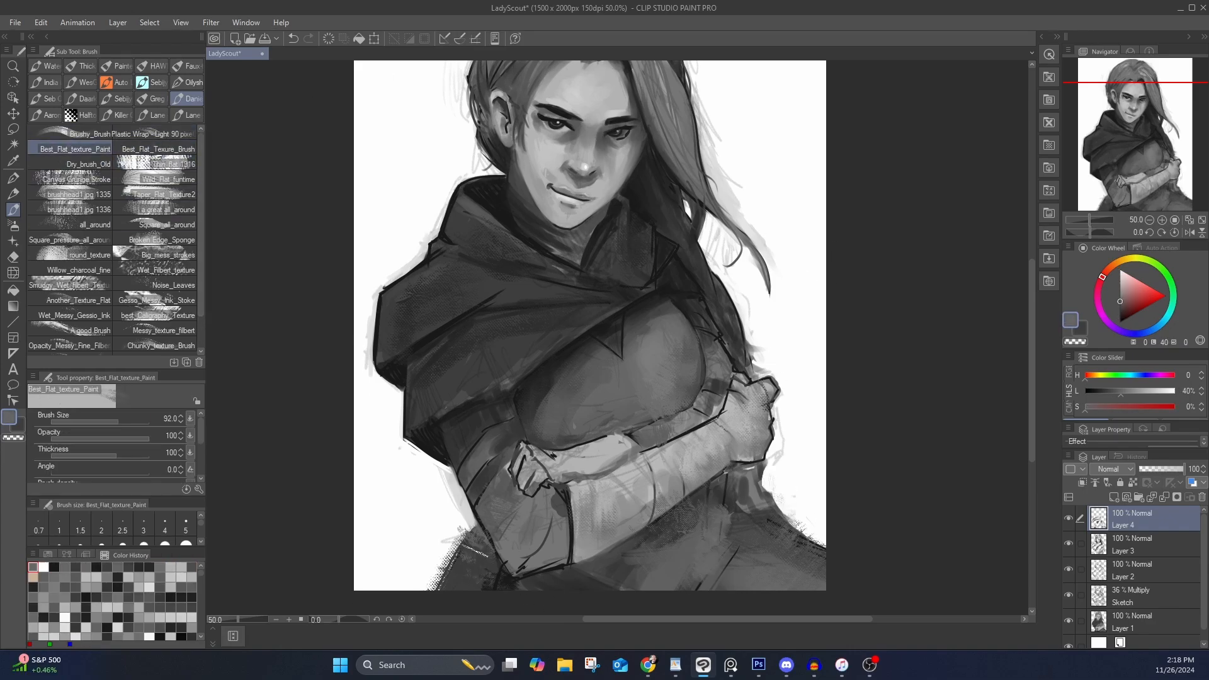
{"action": "left_click_drag", "start_coordinate": [470, 572], "coordinate": [479, 541]}
Paint the skirt folds below the wrapped forearm with sampled light and dark greys
{"action": "left_click_drag", "start_coordinate": [624, 576], "coordinate": [592, 581]}
{"action": "left_click", "coordinate": [659, 543], "text": "alt"}
{"action": "left_click_drag", "start_coordinate": [672, 547], "coordinate": [636, 561]}
{"action": "mouse_move", "coordinate": [694, 510]}
{"action": "left_mouse_down"}
{"action": "mouse_move", "coordinate": [674, 570]}
{"action": "mouse_move", "coordinate": [693, 539]}
{"action": "left_mouse_up"}
{"action": "left_click", "coordinate": [683, 579], "text": "alt"}
{"action": "left_click_drag", "start_coordinate": [631, 577], "coordinate": [616, 585]}
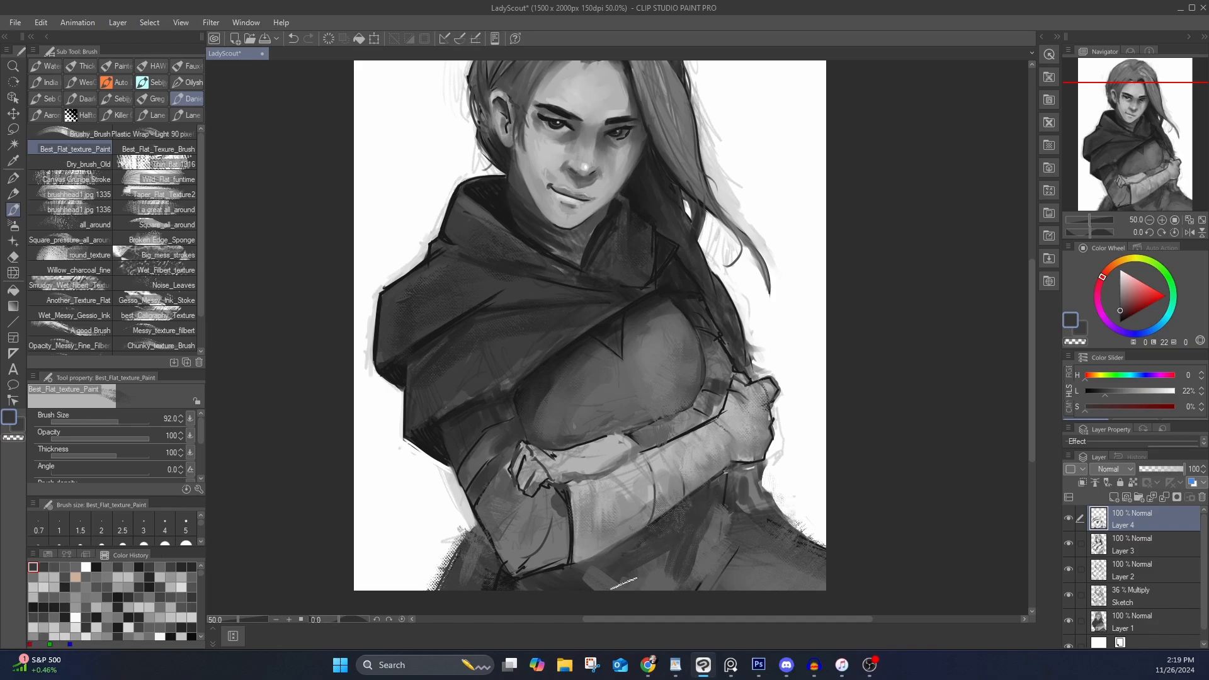
Add flat textured strokes to the sleeve, elbow and wrapped forearm with sampled tones
{"action": "left_click", "coordinate": [478, 497], "text": "alt"}
{"action": "left_click_drag", "start_coordinate": [501, 455], "coordinate": [480, 470]}
{"action": "left_click", "coordinate": [560, 507], "text": "alt"}
{"action": "left_click_drag", "start_coordinate": [568, 511], "coordinate": [549, 550]}
{"action": "left_click", "coordinate": [555, 528], "text": "alt"}
{"action": "left_click", "coordinate": [745, 378], "text": "alt"}
{"action": "left_click_drag", "start_coordinate": [720, 457], "coordinate": [700, 469]}
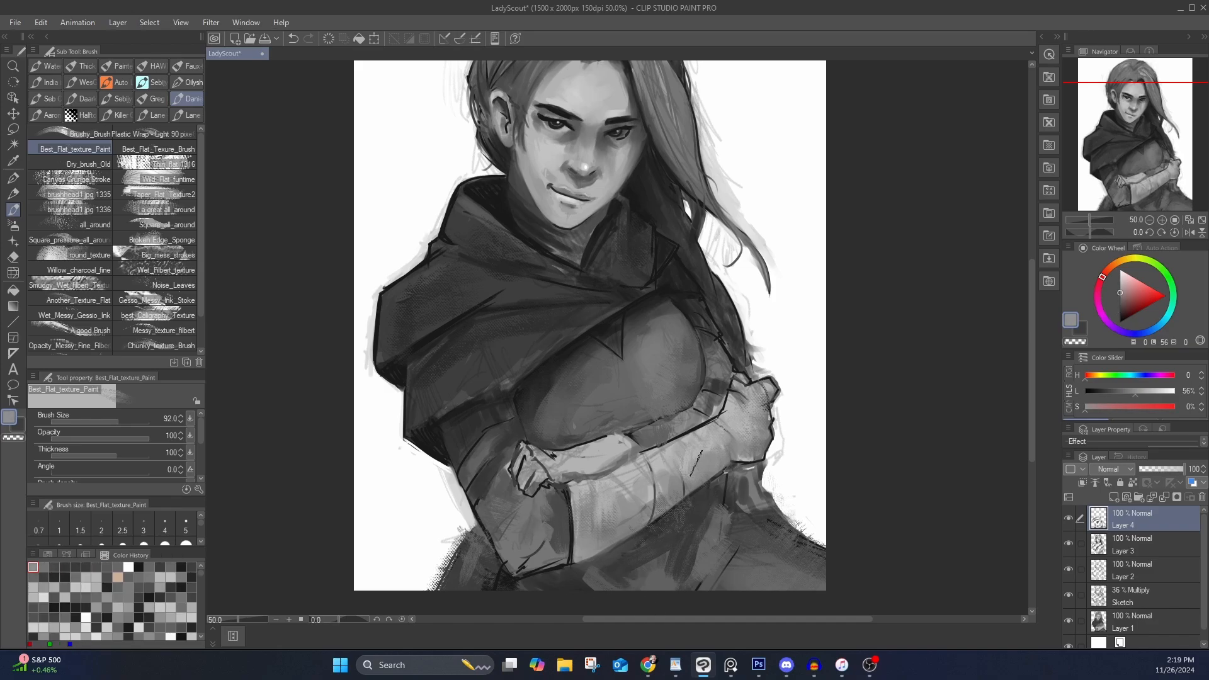
Add textured strokes to the wrapped forearm, sampling greys from the wraps and neighbouring clothing
{"action": "left_click", "coordinate": [711, 464], "text": "alt"}
{"action": "left_click", "coordinate": [619, 507], "text": "alt"}
{"action": "left_click_drag", "start_coordinate": [612, 506], "coordinate": [589, 528]}
{"action": "left_click", "coordinate": [588, 539], "text": "alt"}
{"action": "left_click_drag", "start_coordinate": [590, 500], "coordinate": [587, 544]}
{"action": "left_click", "coordinate": [731, 460], "text": "alt"}
Paint the collar beside the neck and the upper shoulder of the cloak with sampled dark tones
{"action": "left_click_drag", "start_coordinate": [648, 360], "coordinate": [610, 484]}
{"action": "left_click", "coordinate": [578, 378], "text": "alt"}
{"action": "left_click_drag", "start_coordinate": [596, 365], "coordinate": [594, 386]}
{"action": "left_click_drag", "start_coordinate": [594, 346], "coordinate": [596, 359]}
{"action": "left_click", "coordinate": [448, 392], "text": "alt"}
{"action": "left_click_drag", "start_coordinate": [467, 368], "coordinate": [443, 380]}
{"action": "left_click_drag", "start_coordinate": [413, 340], "coordinate": [440, 368]}
{"action": "left_click_drag", "start_coordinate": [476, 372], "coordinate": [487, 383]}
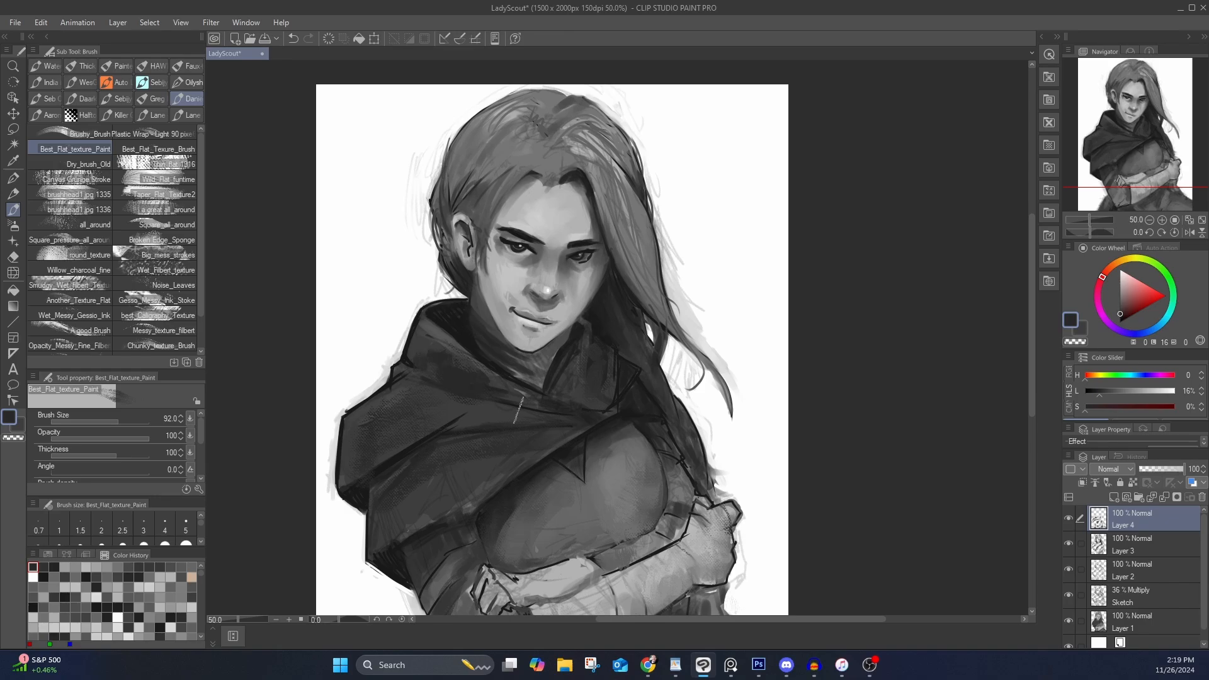
Soften the cloak folds from the shoulder to below the chin with sampled dark greys
{"action": "left_click", "coordinate": [425, 444], "text": "alt"}
{"action": "left_click_drag", "start_coordinate": [433, 432], "coordinate": [480, 408]}
{"action": "left_click", "coordinate": [481, 433], "text": "alt"}
{"action": "mouse_move", "coordinate": [476, 416]}
{"action": "left_mouse_down"}
{"action": "mouse_move", "coordinate": [516, 425]}
{"action": "mouse_move", "coordinate": [475, 426]}
{"action": "left_mouse_up"}
{"action": "left_click", "coordinate": [528, 372], "text": "alt"}
{"action": "left_click_drag", "start_coordinate": [524, 381], "coordinate": [500, 394]}
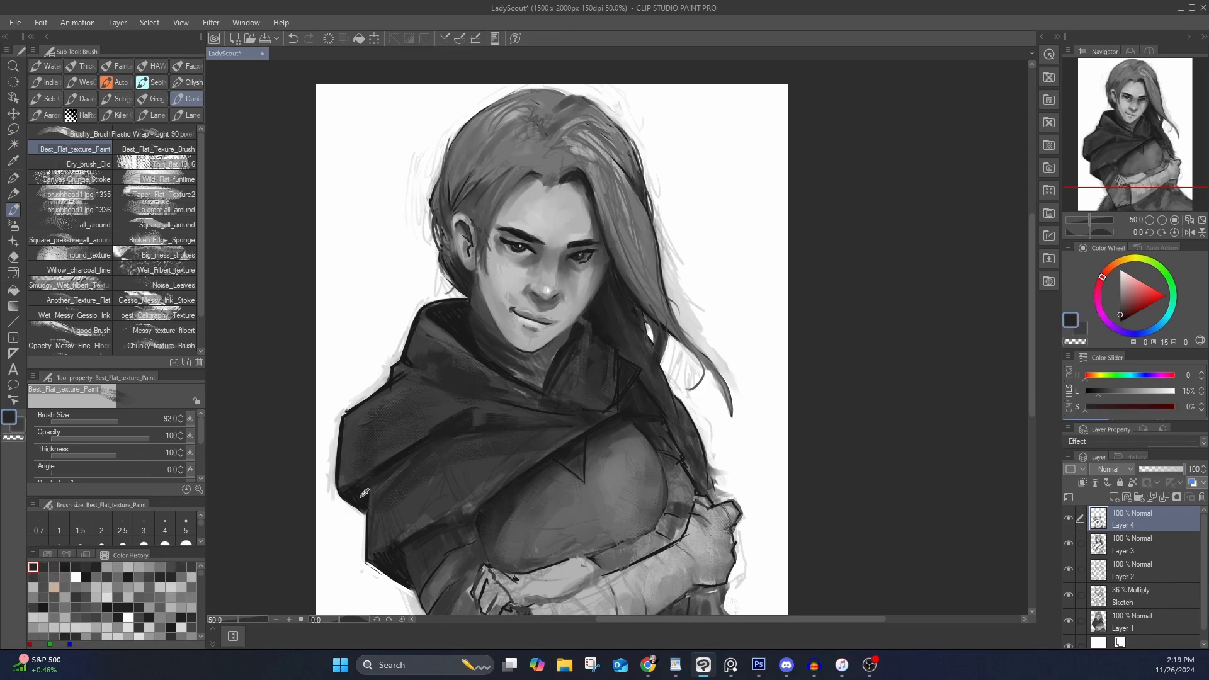
Texture the outer shoulder edge of the cloak with tones sampled from its folds
{"action": "left_click", "coordinate": [411, 449], "text": "alt"}
{"action": "left_click_drag", "start_coordinate": [411, 445], "coordinate": [405, 473]}
{"action": "left_click", "coordinate": [372, 435], "text": "alt"}
{"action": "mouse_move", "coordinate": [364, 434]}
{"action": "left_mouse_down"}
{"action": "mouse_move", "coordinate": [381, 416]}
{"action": "mouse_move", "coordinate": [367, 442]}
{"action": "left_mouse_up"}
{"action": "left_click", "coordinate": [382, 428], "text": "alt"}
{"action": "left_click", "coordinate": [369, 433], "text": "alt"}
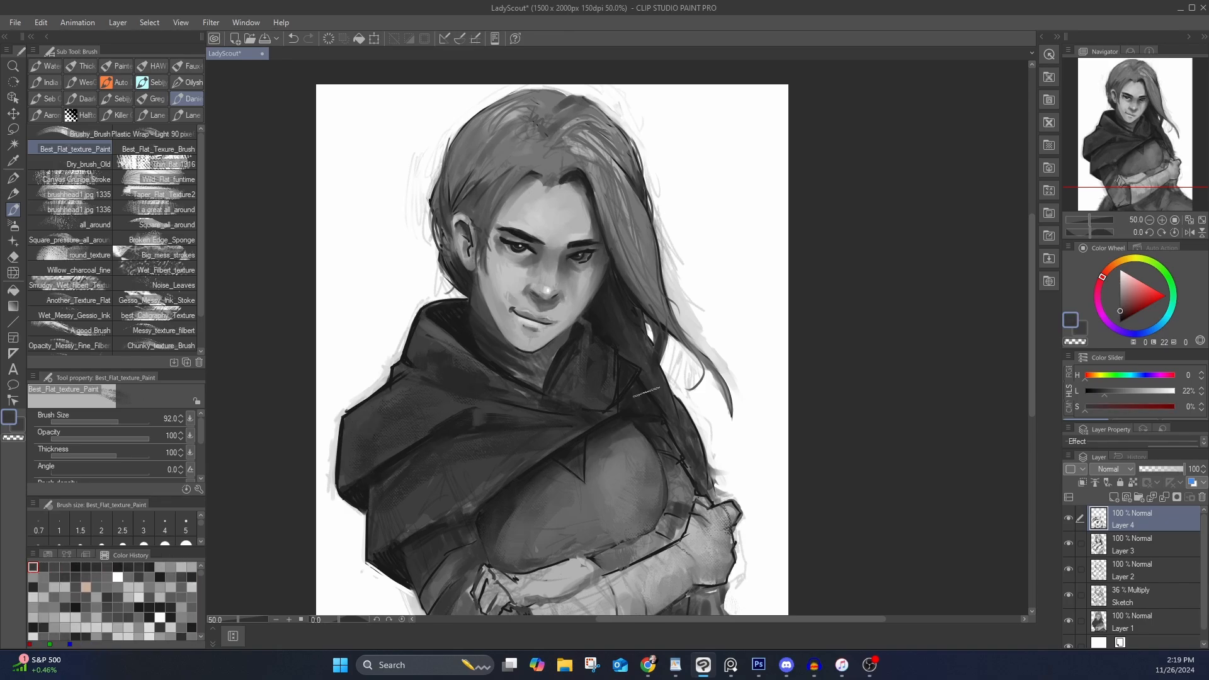
Paint the cloak edge and the dark hair strand beside the chest with sampled tones
{"action": "left_click", "coordinate": [642, 385], "text": "alt"}
{"action": "left_click", "coordinate": [626, 362], "text": "alt"}
{"action": "mouse_move", "coordinate": [640, 382]}
{"action": "left_mouse_down"}
{"action": "mouse_move", "coordinate": [630, 367]}
{"action": "mouse_move", "coordinate": [621, 378]}
{"action": "mouse_move", "coordinate": [652, 368]}
{"action": "left_mouse_up"}
{"action": "left_click", "coordinate": [633, 353], "text": "alt"}
{"action": "left_click", "coordinate": [679, 434], "text": "alt"}
{"action": "left_click_drag", "start_coordinate": [682, 428], "coordinate": [696, 445]}
{"action": "left_click", "coordinate": [692, 441], "text": "alt"}
Add flat dark grey strokes to the chest garment using tones sampled from the collar and chest
{"action": "scroll", "coordinate": [696, 444], "scroll_direction": "down", "scroll_amount": 5}
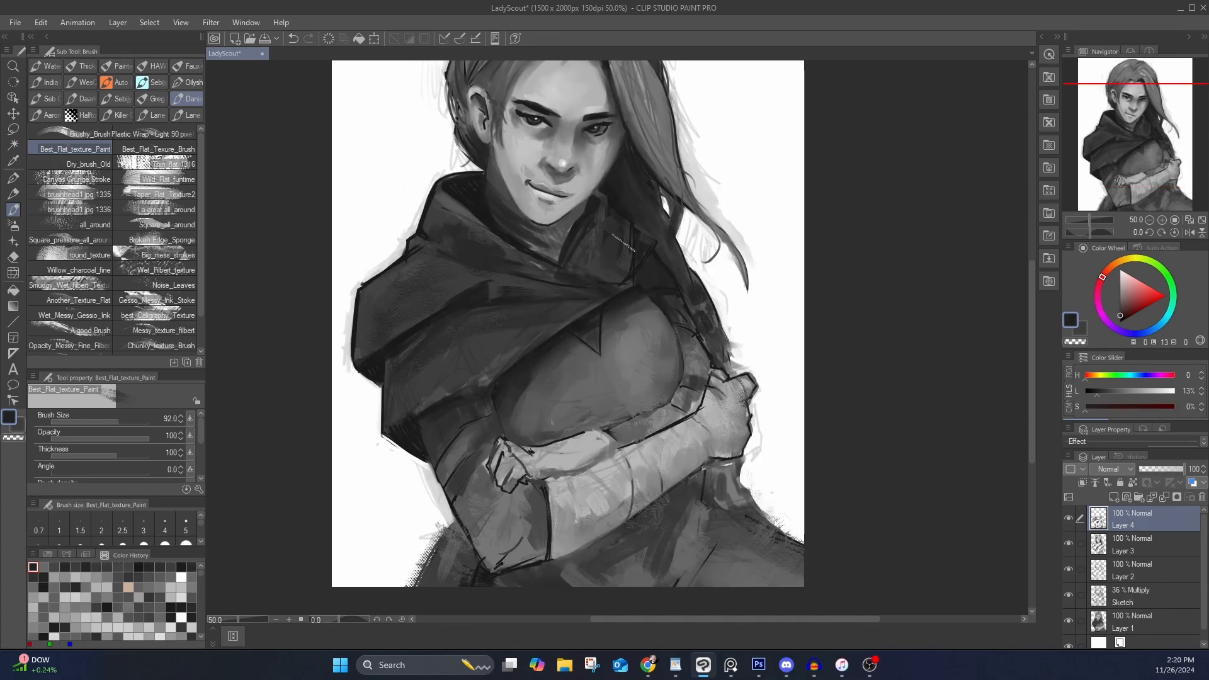
{"action": "left_click", "coordinate": [623, 247], "text": "alt"}
{"action": "mouse_move", "coordinate": [631, 343]}
{"action": "left_mouse_down"}
{"action": "mouse_move", "coordinate": [640, 355]}
{"action": "mouse_move", "coordinate": [644, 333]}
{"action": "left_mouse_up"}
{"action": "left_click", "coordinate": [639, 346], "text": "alt"}
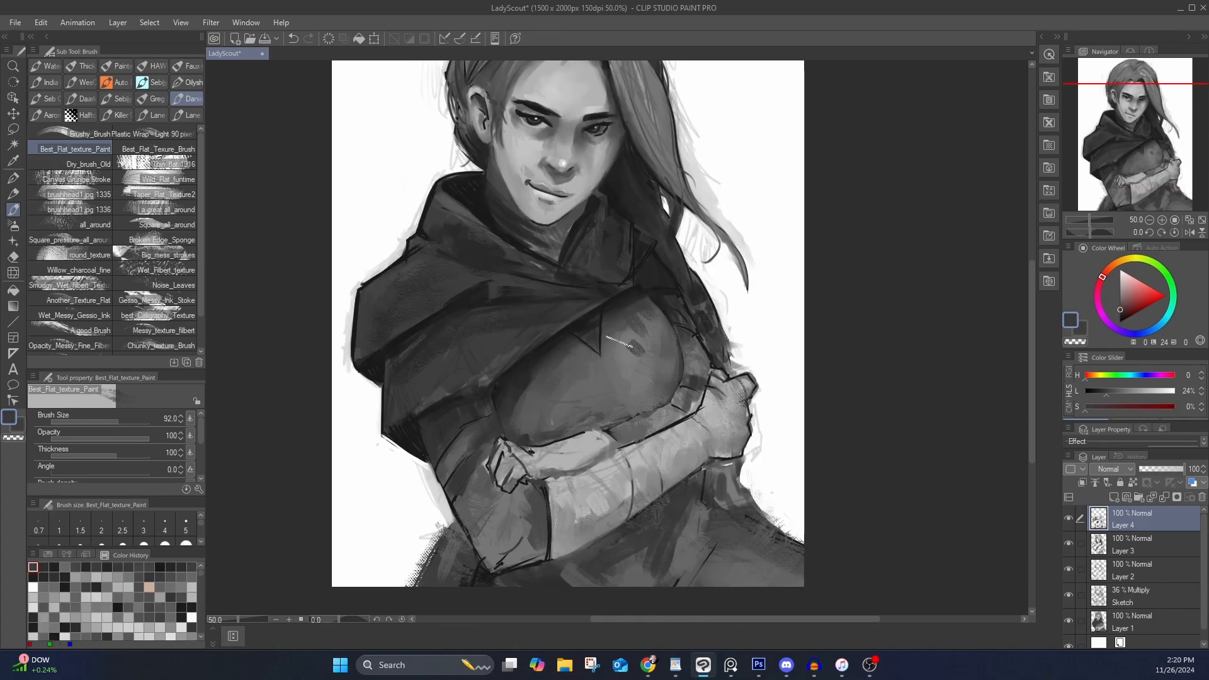
{"action": "left_click", "coordinate": [522, 405], "text": "alt"}
{"action": "left_click_drag", "start_coordinate": [538, 366], "coordinate": [553, 353]}
{"action": "left_click", "coordinate": [636, 318], "text": "alt"}
{"action": "mouse_move", "coordinate": [636, 319]}
{"action": "left_mouse_down"}
{"action": "mouse_move", "coordinate": [634, 385]}
{"action": "mouse_move", "coordinate": [657, 342]}
{"action": "left_mouse_up"}
Choose the Messy_texture_filbert brush and add rough texture to the chest garment with sampled greys
{"action": "left_click", "coordinate": [155, 331]}
{"action": "left_click", "coordinate": [632, 371], "text": "alt"}
{"action": "left_click", "coordinate": [607, 382], "text": "alt"}
{"action": "left_click_drag", "start_coordinate": [579, 399], "coordinate": [527, 417]}
{"action": "left_click", "coordinate": [616, 339], "text": "alt"}
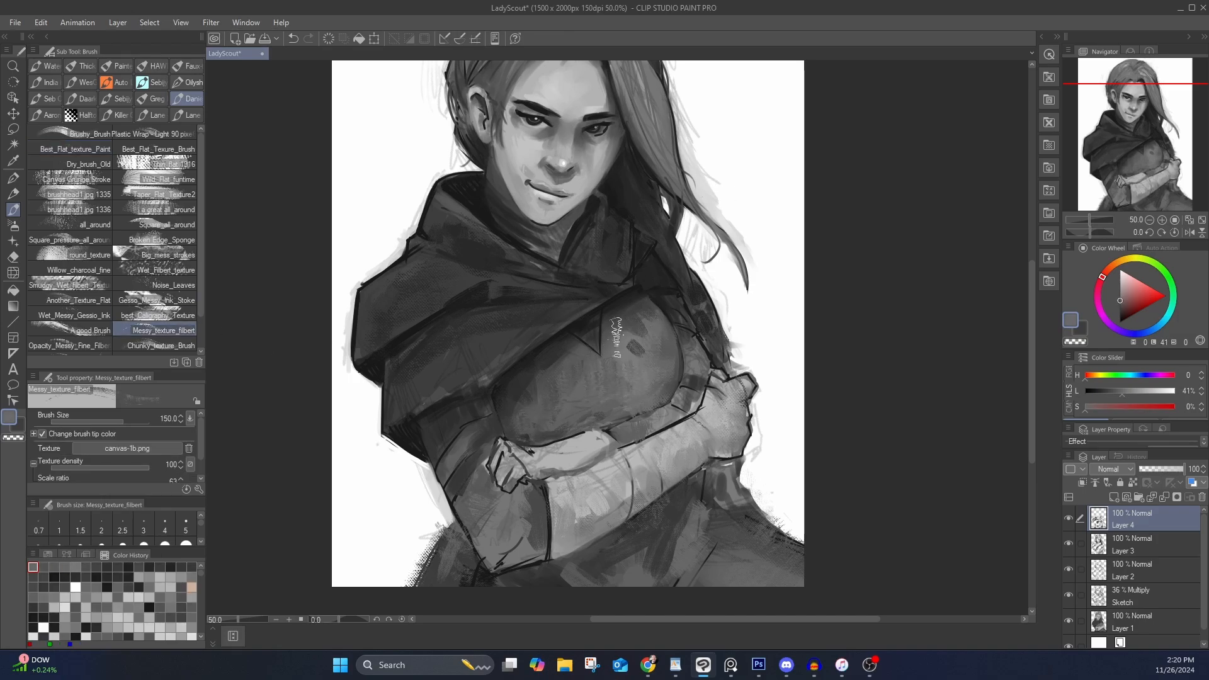
{"action": "left_click", "coordinate": [635, 331], "text": "alt"}
{"action": "left_click_drag", "start_coordinate": [638, 328], "coordinate": [620, 316]}
{"action": "left_click", "coordinate": [607, 312], "text": "alt"}
Choose the Grove Keeper brush and paint mottled grey texture in the lower background on both sides of the figure
{"action": "left_click_drag", "start_coordinate": [700, 120], "coordinate": [717, 210]}
{"action": "mouse_move", "coordinate": [727, 353]}
{"action": "left_mouse_down"}
{"action": "mouse_move", "coordinate": [728, 233]}
{"action": "mouse_move", "coordinate": [791, 299]}
{"action": "left_mouse_up"}
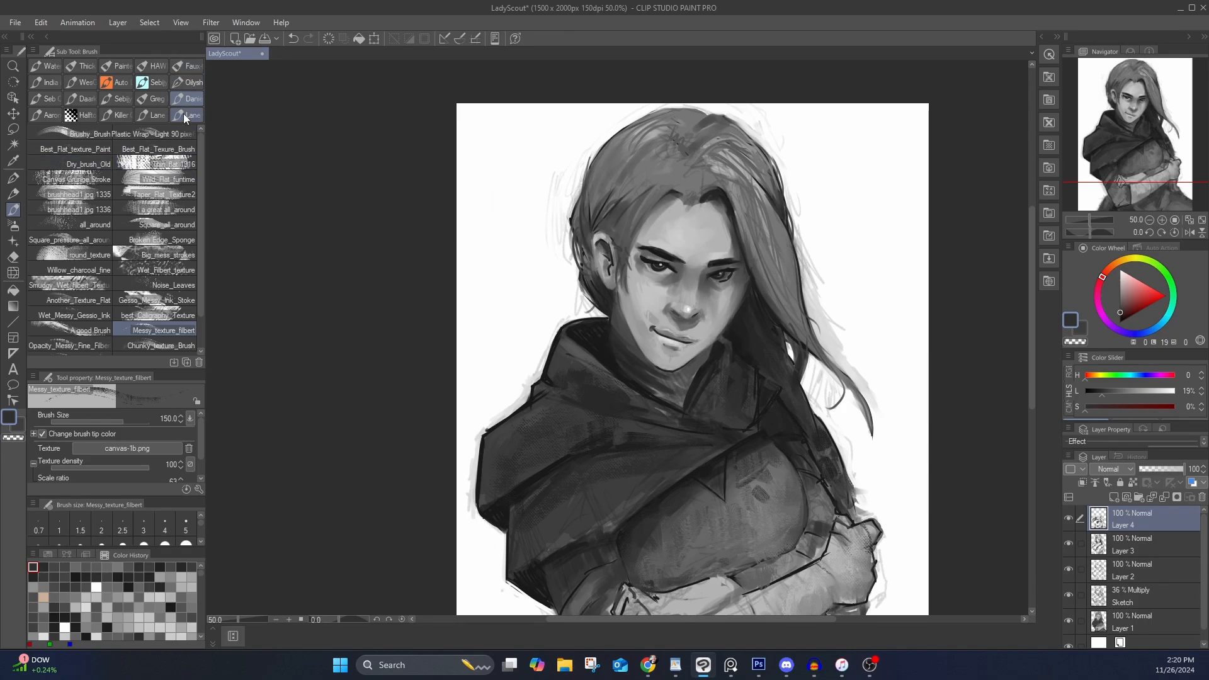
{"action": "left_click", "coordinate": [151, 116]}
{"action": "left_click", "coordinate": [182, 211]}
{"action": "left_click_drag", "start_coordinate": [630, 479], "coordinate": [637, 264]}
{"action": "left_click", "coordinate": [605, 448], "text": "alt"}
{"action": "left_click_drag", "start_coordinate": [521, 506], "coordinate": [503, 400]}
{"action": "mouse_move", "coordinate": [872, 247]}
{"action": "left_mouse_down"}
{"action": "mouse_move", "coordinate": [788, 307]}
{"action": "mouse_move", "coordinate": [751, 405]}
{"action": "left_mouse_up"}
{"action": "left_click_drag", "start_coordinate": [202, 138], "coordinate": [202, 187]}
{"action": "left_click", "coordinate": [87, 236]}
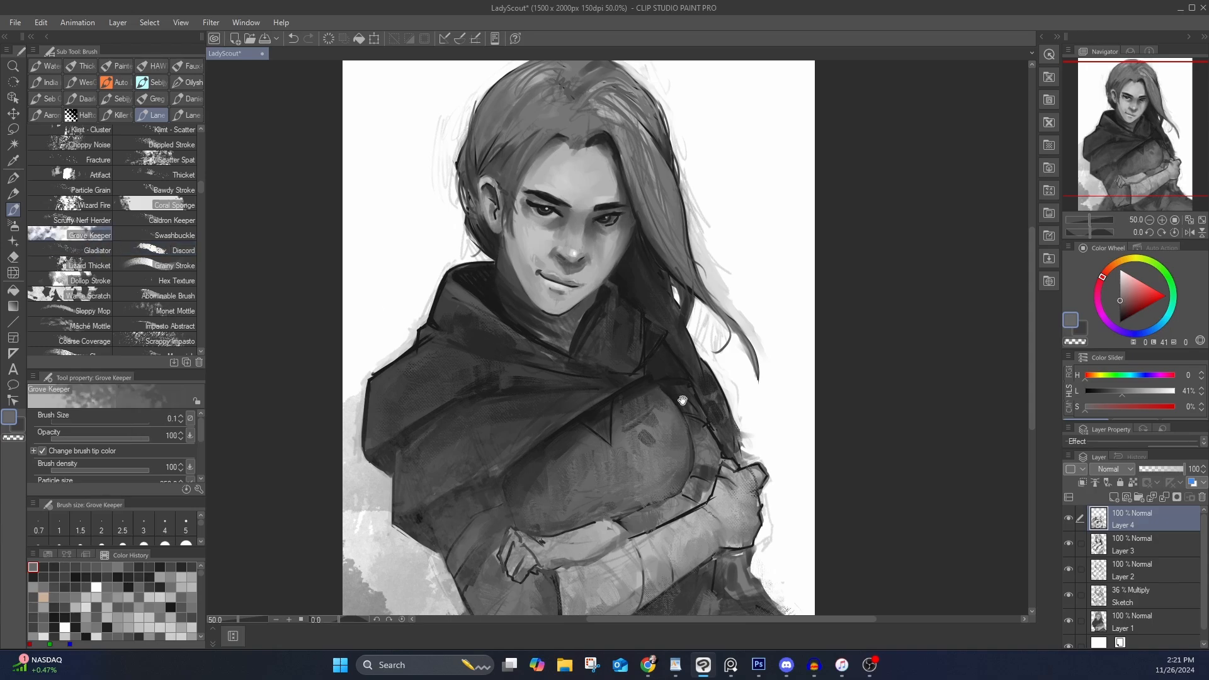
{"action": "left_click_drag", "start_coordinate": [724, 498], "coordinate": [658, 313]}
{"action": "left_click", "coordinate": [705, 390], "text": "alt"}
{"action": "mouse_move", "coordinate": [731, 371]}
{"action": "left_mouse_down"}
{"action": "mouse_move", "coordinate": [721, 416]}
{"action": "mouse_move", "coordinate": [742, 443]}
{"action": "left_mouse_up"}
{"action": "left_click_drag", "start_coordinate": [653, 245], "coordinate": [696, 413]}
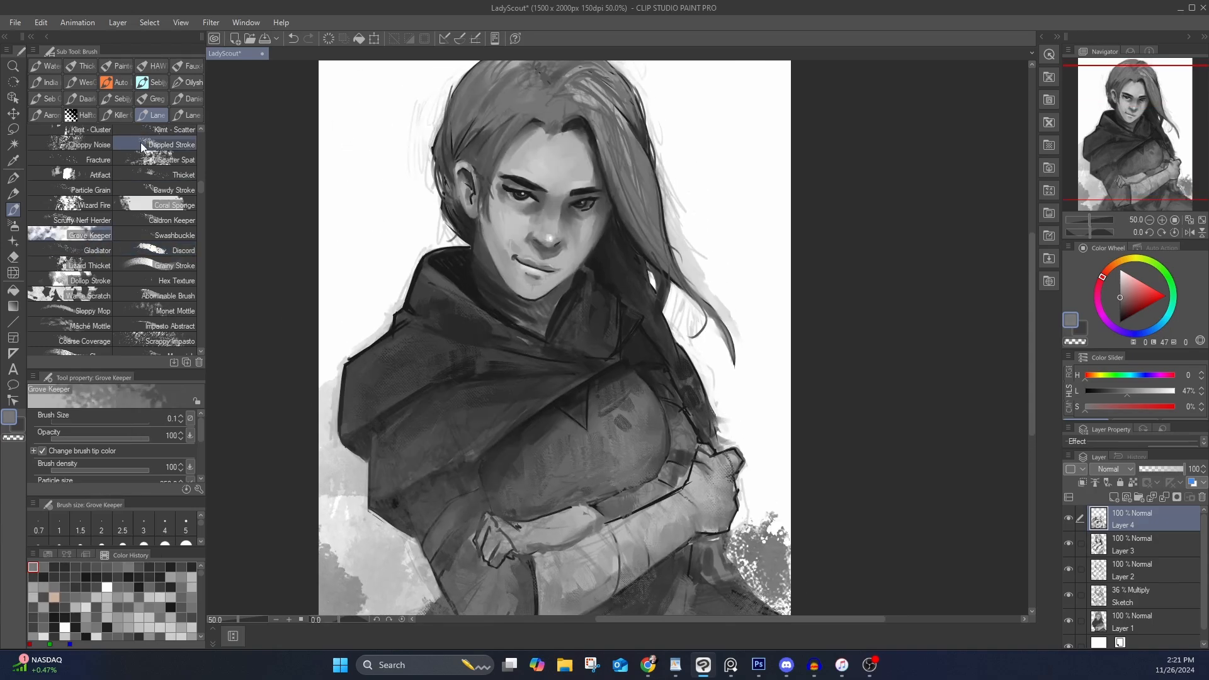
Choose the Puddle Jumper brush and work cloudy light grey texture into the lower background around the figure
{"action": "left_click_drag", "start_coordinate": [203, 186], "coordinate": [203, 218]}
{"action": "left_click", "coordinate": [155, 189]}
{"action": "left_click", "coordinate": [358, 543], "text": "alt"}
{"action": "left_click_drag", "start_coordinate": [362, 567], "coordinate": [396, 423]}
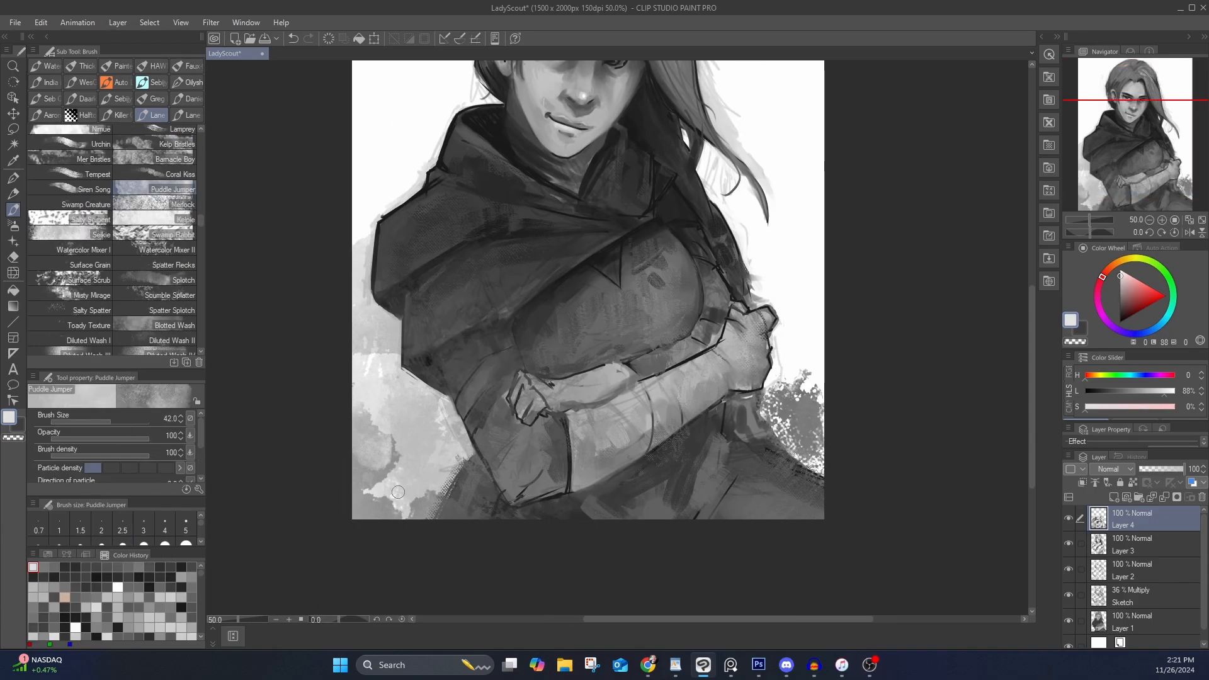
{"action": "mouse_move", "coordinate": [372, 497]}
{"action": "left_mouse_down"}
{"action": "mouse_move", "coordinate": [403, 457]}
{"action": "mouse_move", "coordinate": [425, 504]}
{"action": "left_mouse_up"}
{"action": "mouse_move", "coordinate": [809, 396]}
{"action": "left_mouse_down"}
{"action": "mouse_move", "coordinate": [785, 433]}
{"action": "mouse_move", "coordinate": [792, 482]}
{"action": "mouse_move", "coordinate": [778, 466]}
{"action": "left_mouse_up"}
{"action": "left_click_drag", "start_coordinate": [470, 451], "coordinate": [451, 493]}
{"action": "left_click_drag", "start_coordinate": [707, 178], "coordinate": [718, 291]}
{"action": "left_click_drag", "start_coordinate": [377, 469], "coordinate": [397, 453]}
Paint textured strokes over the crown and both sides of the hair with sampled greys
{"action": "left_click_drag", "start_coordinate": [684, 257], "coordinate": [678, 168]}
{"action": "left_click", "coordinate": [687, 180], "text": "alt"}
{"action": "left_click_drag", "start_coordinate": [677, 112], "coordinate": [661, 281]}
{"action": "left_click", "coordinate": [546, 129], "text": "alt"}
{"action": "left_click_drag", "start_coordinate": [551, 108], "coordinate": [532, 113]}
{"action": "left_click", "coordinate": [471, 184], "text": "alt"}
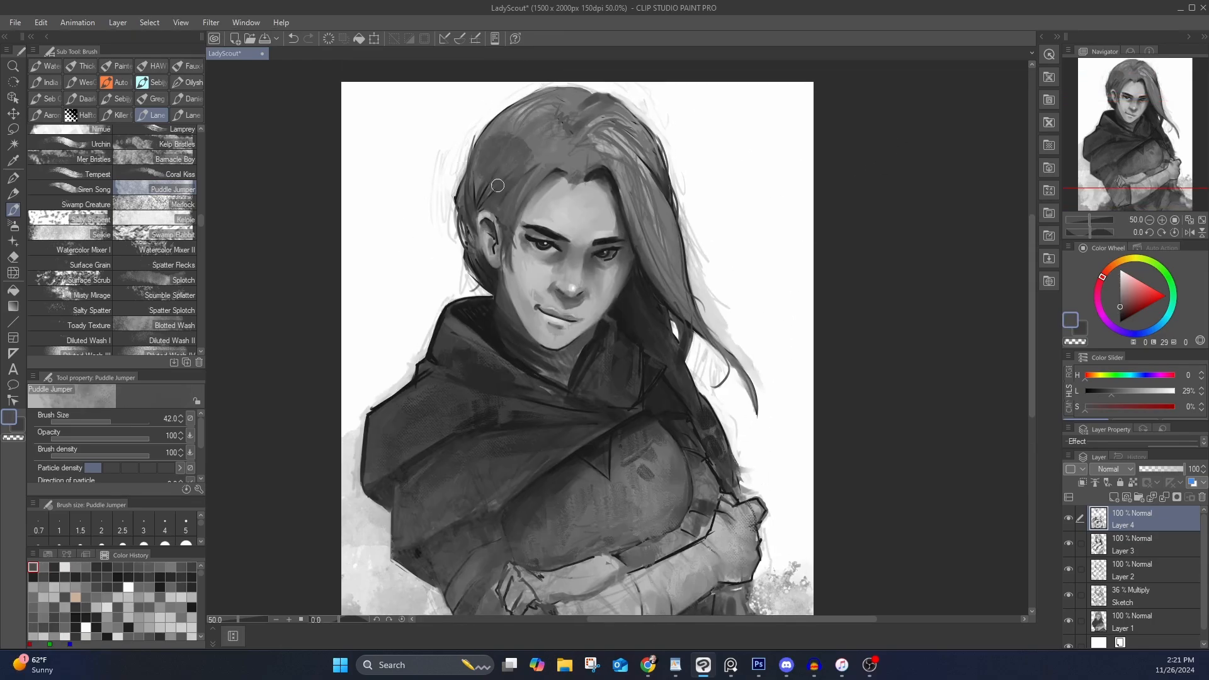
{"action": "left_click_drag", "start_coordinate": [479, 174], "coordinate": [460, 204]}
{"action": "left_click", "coordinate": [643, 152], "text": "alt"}
{"action": "left_click_drag", "start_coordinate": [643, 159], "coordinate": [659, 190]}
Add textured strokes to the neck scarf and the lower chest garment with sampled dark tones
{"action": "left_click_drag", "start_coordinate": [637, 422], "coordinate": [634, 283]}
{"action": "left_click", "coordinate": [568, 335], "text": "alt"}
{"action": "left_click_drag", "start_coordinate": [575, 346], "coordinate": [561, 375]}
{"action": "left_click_drag", "start_coordinate": [577, 343], "coordinate": [610, 343]}
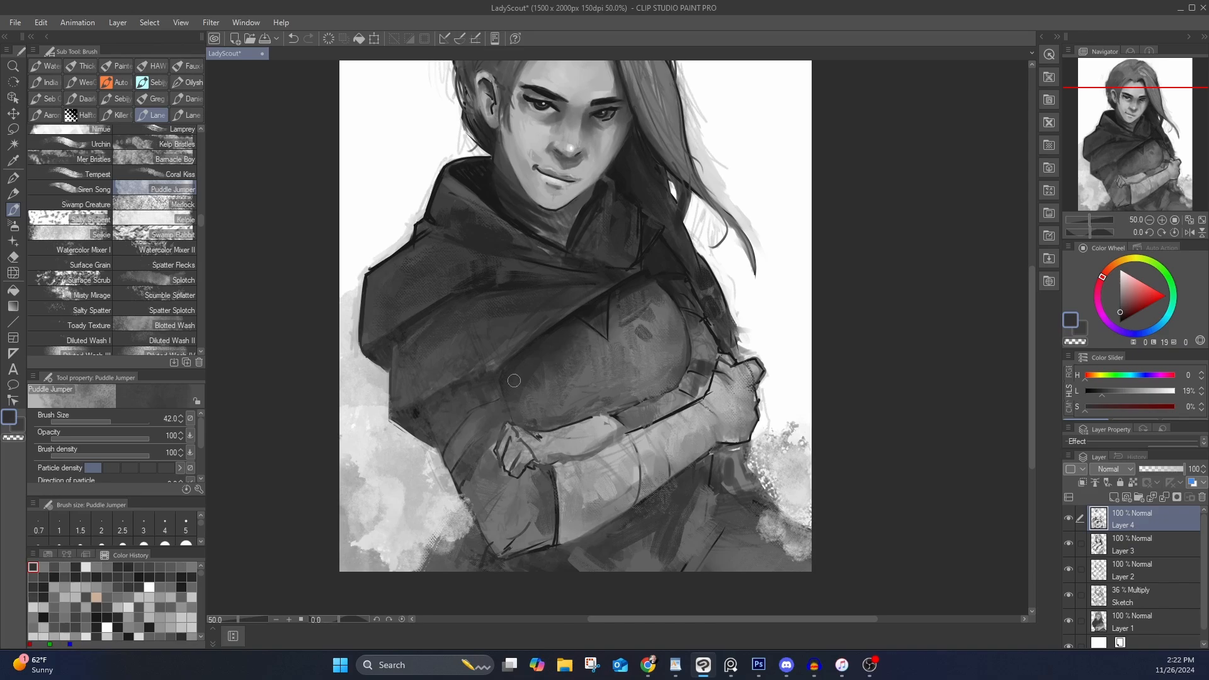
{"action": "left_click_drag", "start_coordinate": [521, 396], "coordinate": [537, 421]}
{"action": "left_click_drag", "start_coordinate": [568, 299], "coordinate": [561, 417]}
{"action": "left_click", "coordinate": [561, 418], "text": "alt"}
Examine the whole portrait and compare it with Layer 4 hidden and shown
{"action": "key", "text": "ctrl+minus"}
{"action": "scroll", "coordinate": [617, 265], "scroll_direction": "up", "scroll_amount": 1}
{"action": "left_click_drag", "start_coordinate": [616, 269], "coordinate": [677, 200]}
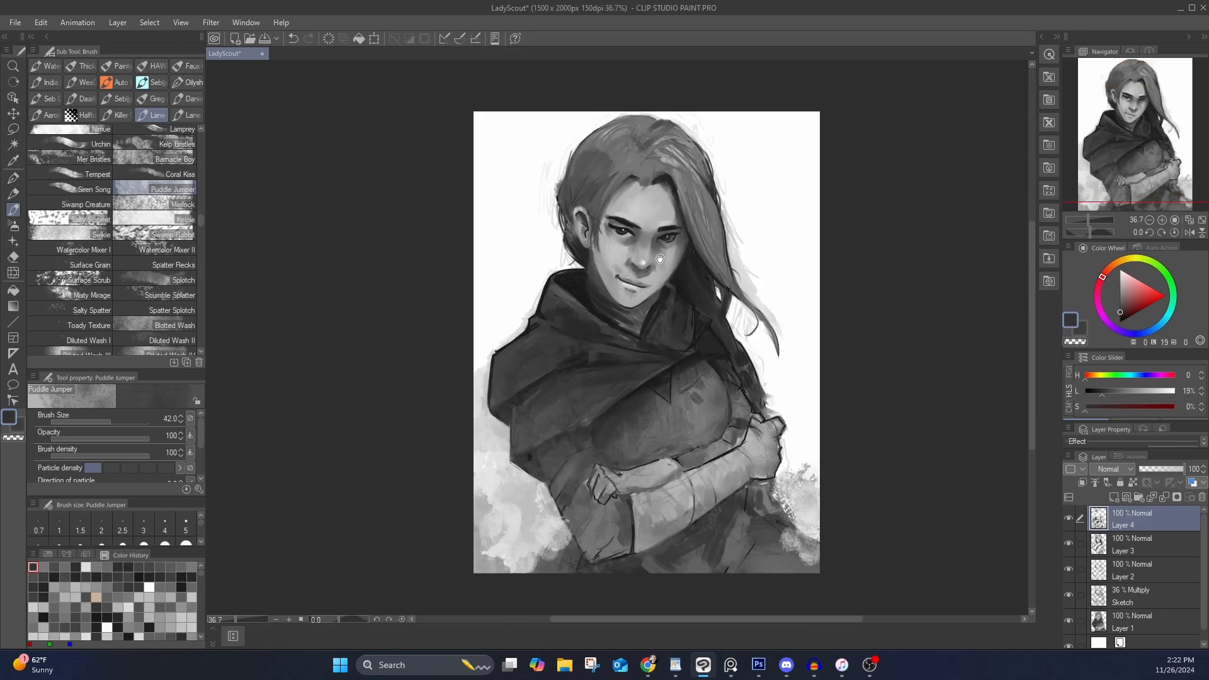
{"action": "scroll", "coordinate": [666, 245], "scroll_direction": "up", "scroll_amount": 2}
{"action": "scroll", "coordinate": [636, 204], "scroll_direction": "down", "scroll_amount": 2}
{"action": "scroll", "coordinate": [636, 208], "scroll_direction": "up", "scroll_amount": 2}
{"action": "scroll", "coordinate": [728, 236], "scroll_direction": "down", "scroll_amount": 1}
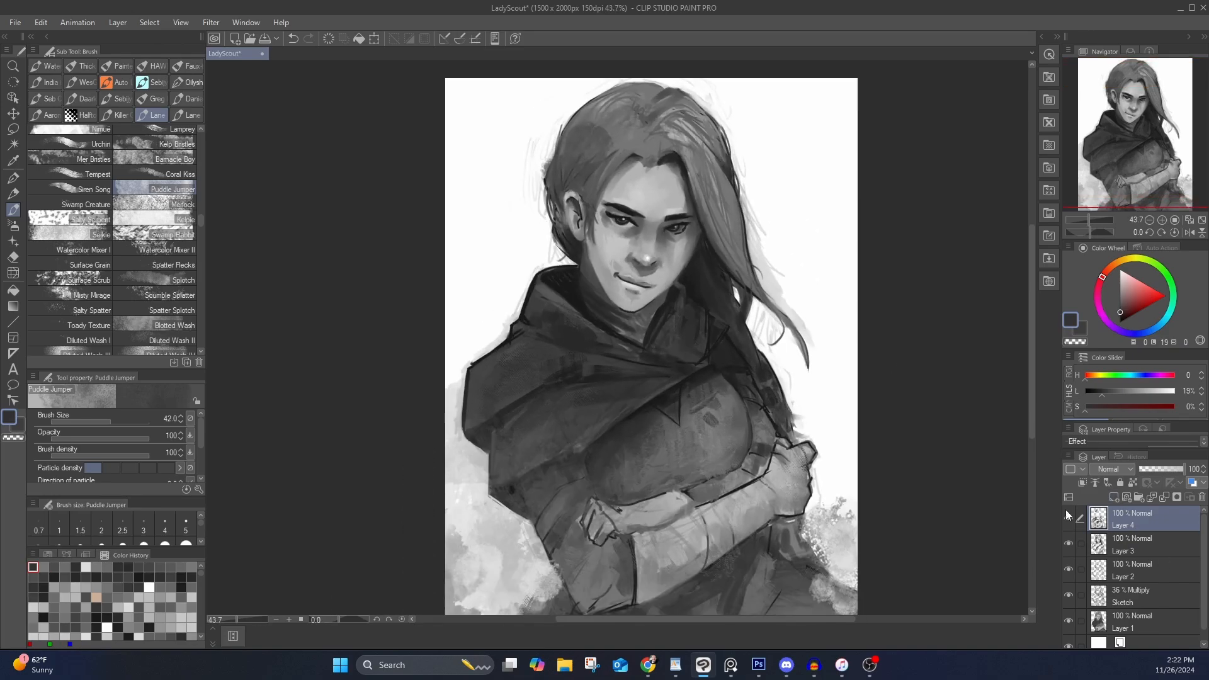
{"action": "left_click", "coordinate": [1067, 515]}
{"action": "scroll", "coordinate": [740, 372], "scroll_direction": "down", "scroll_amount": 2}
{"action": "scroll", "coordinate": [737, 370], "scroll_direction": "up", "scroll_amount": 2}
{"action": "left_click_drag", "start_coordinate": [736, 370], "coordinate": [687, 342]}
{"action": "left_click", "coordinate": [1071, 517]}
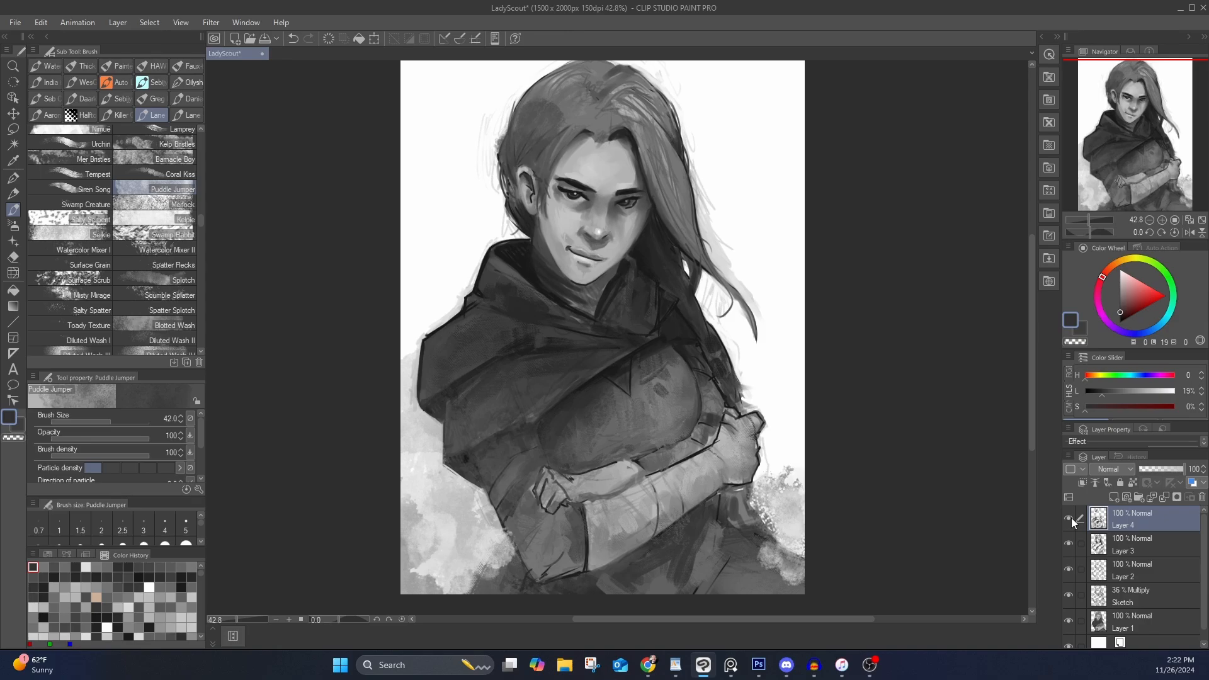
Choose the Tempest brush, reduce its size to 30, and paint over the tucked hand's outlines with sampled greys
{"action": "left_click", "coordinate": [70, 175]}
{"action": "scroll", "coordinate": [573, 457], "scroll_direction": "up", "scroll_amount": 2}
{"action": "key", "text": "bracketleft"}
{"action": "key", "text": "bracketleft"}
{"action": "key", "text": "bracketleft"}
{"action": "key", "text": "bracketleft"}
{"action": "key", "text": "bracketleft"}
{"action": "key", "text": "bracketleft"}
{"action": "key", "text": "bracketleft"}
{"action": "key", "text": "bracketleft"}
{"action": "key", "text": "bracketleft"}
{"action": "left_click", "coordinate": [564, 486], "text": "alt"}
{"action": "left_click_drag", "start_coordinate": [540, 472], "coordinate": [524, 511]}
{"action": "left_click", "coordinate": [531, 511], "text": "alt"}
{"action": "mouse_move", "coordinate": [527, 501]}
{"action": "left_mouse_down"}
{"action": "mouse_move", "coordinate": [565, 490]}
{"action": "mouse_move", "coordinate": [569, 527]}
{"action": "left_mouse_up"}
Refine the tucked hand and wrist where they meet the sleeve with repeatedly sampled greys
{"action": "left_click", "coordinate": [562, 495], "text": "alt"}
{"action": "left_click", "coordinate": [557, 507], "text": "alt"}
{"action": "left_click", "coordinate": [566, 504], "text": "alt"}
{"action": "left_click_drag", "start_coordinate": [575, 524], "coordinate": [518, 526]}
{"action": "mouse_move", "coordinate": [534, 496]}
{"action": "left_mouse_down"}
{"action": "mouse_move", "coordinate": [541, 517]}
{"action": "mouse_move", "coordinate": [524, 509]}
{"action": "mouse_move", "coordinate": [565, 504]}
{"action": "left_mouse_up"}
{"action": "left_click", "coordinate": [532, 492], "text": "alt"}
{"action": "left_click", "coordinate": [547, 493], "text": "alt"}
{"action": "mouse_move", "coordinate": [555, 476]}
{"action": "left_mouse_down"}
{"action": "mouse_move", "coordinate": [575, 505]}
{"action": "mouse_move", "coordinate": [518, 497]}
{"action": "mouse_move", "coordinate": [522, 536]}
{"action": "left_mouse_up"}
{"action": "left_click", "coordinate": [513, 505], "text": "alt"}
{"action": "mouse_move", "coordinate": [538, 507]}
{"action": "left_mouse_down"}
{"action": "mouse_move", "coordinate": [526, 530]}
{"action": "mouse_move", "coordinate": [584, 532]}
{"action": "left_mouse_up"}
{"action": "left_click", "coordinate": [560, 520], "text": "alt"}
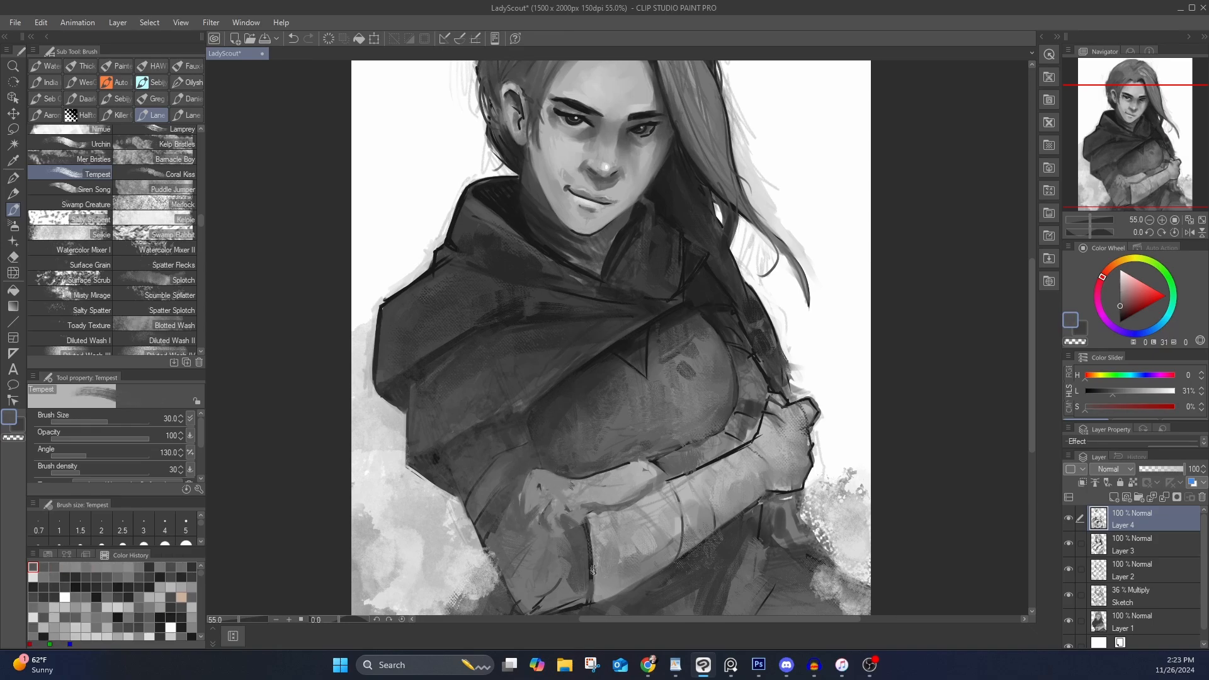
Paint over the dark outline at the elbow end of the forearm wrap and refine the adjoining sleeve
{"action": "left_click_drag", "start_coordinate": [590, 592], "coordinate": [602, 558]}
{"action": "left_click", "coordinate": [543, 570], "text": "alt"}
{"action": "left_click", "coordinate": [533, 585], "text": "alt"}
{"action": "left_click_drag", "start_coordinate": [534, 579], "coordinate": [511, 537]}
{"action": "left_click", "coordinate": [592, 529], "text": "alt"}
{"action": "mouse_move", "coordinate": [599, 484]}
{"action": "left_mouse_down"}
{"action": "mouse_move", "coordinate": [609, 564]}
{"action": "mouse_move", "coordinate": [600, 535]}
{"action": "left_mouse_up"}
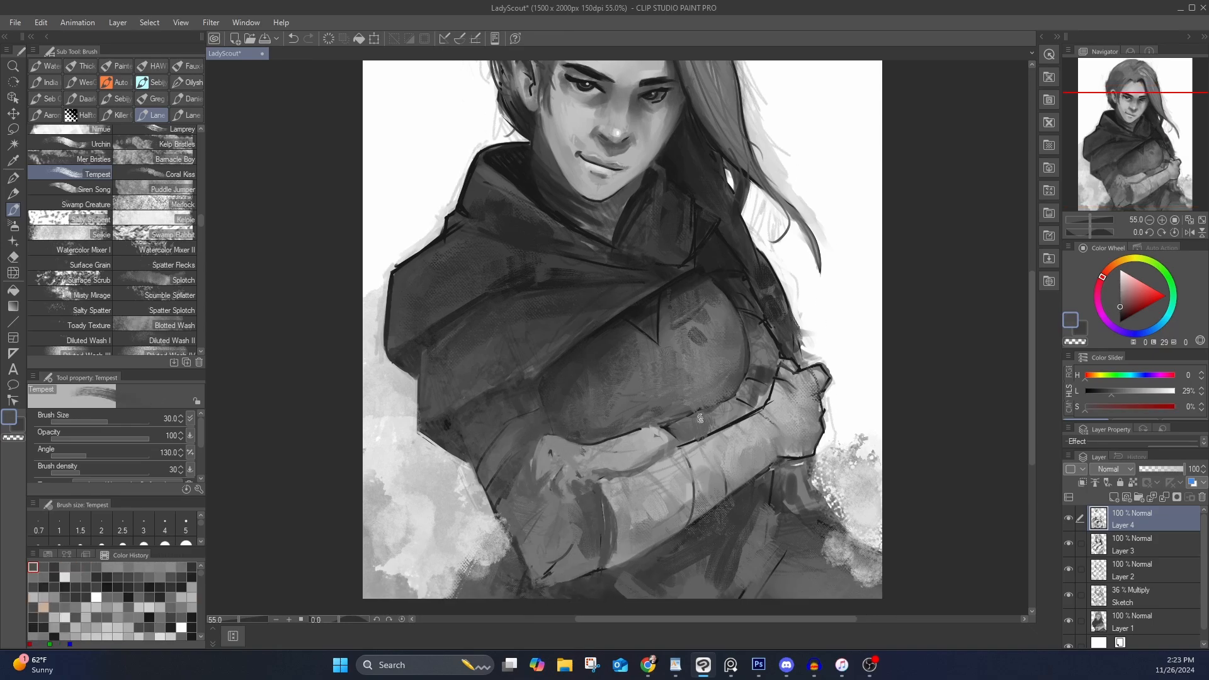
Paint over the outlines along the forearm's upper edge and beside the fist with sampled greys
{"action": "mouse_move", "coordinate": [582, 445]}
{"action": "left_mouse_down"}
{"action": "mouse_move", "coordinate": [671, 432]}
{"action": "mouse_move", "coordinate": [689, 410]}
{"action": "mouse_move", "coordinate": [760, 403]}
{"action": "left_mouse_up"}
{"action": "left_click", "coordinate": [724, 413], "text": "alt"}
{"action": "left_click_drag", "start_coordinate": [748, 378], "coordinate": [745, 406]}
{"action": "left_click", "coordinate": [760, 371], "text": "alt"}
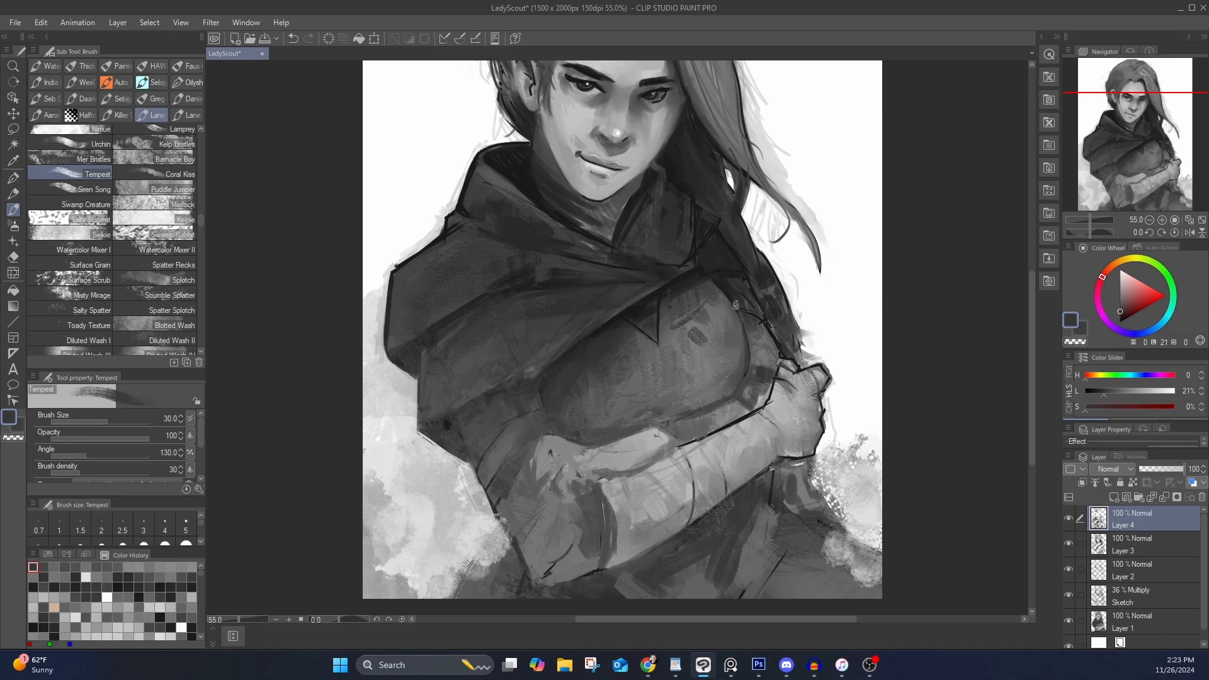
{"action": "left_click_drag", "start_coordinate": [765, 325], "coordinate": [740, 305]}
{"action": "left_click", "coordinate": [741, 312], "text": "alt"}
Refine the cloak's lower shoulder edge and the shadowed hair beside the chest with sampled dark greys
{"action": "left_click", "coordinate": [461, 420], "text": "alt"}
{"action": "mouse_move", "coordinate": [432, 425]}
{"action": "left_mouse_down"}
{"action": "mouse_move", "coordinate": [461, 450]}
{"action": "mouse_move", "coordinate": [452, 444]}
{"action": "left_mouse_up"}
{"action": "mouse_move", "coordinate": [390, 352]}
{"action": "left_mouse_down"}
{"action": "mouse_move", "coordinate": [418, 381]}
{"action": "mouse_move", "coordinate": [411, 345]}
{"action": "mouse_move", "coordinate": [473, 313]}
{"action": "left_mouse_up"}
{"action": "mouse_move", "coordinate": [761, 196]}
{"action": "left_mouse_down"}
{"action": "mouse_move", "coordinate": [740, 341]}
{"action": "mouse_move", "coordinate": [684, 370]}
{"action": "left_mouse_up"}
{"action": "left_click", "coordinate": [685, 375], "text": "alt"}
{"action": "left_click_drag", "start_coordinate": [737, 370], "coordinate": [740, 378]}
Repaint the clothing below the fist and the wrist's dark outline with repeatedly sampled greys
{"action": "left_click", "coordinate": [731, 450], "text": "alt"}
{"action": "mouse_move", "coordinate": [733, 433]}
{"action": "left_mouse_down"}
{"action": "mouse_move", "coordinate": [761, 498]}
{"action": "mouse_move", "coordinate": [807, 530]}
{"action": "mouse_move", "coordinate": [789, 450]}
{"action": "mouse_move", "coordinate": [806, 516]}
{"action": "left_mouse_up"}
{"action": "left_click", "coordinate": [740, 488], "text": "alt"}
{"action": "left_click", "coordinate": [799, 522], "text": "alt"}
{"action": "left_click", "coordinate": [778, 446], "text": "alt"}
{"action": "left_click", "coordinate": [776, 451], "text": "alt"}
{"action": "left_click", "coordinate": [808, 498], "text": "alt"}
{"action": "left_click", "coordinate": [794, 490], "text": "alt"}
{"action": "mouse_move", "coordinate": [801, 466]}
{"action": "left_mouse_down"}
{"action": "mouse_move", "coordinate": [793, 417]}
{"action": "mouse_move", "coordinate": [766, 425]}
{"action": "mouse_move", "coordinate": [791, 418]}
{"action": "left_mouse_up"}
{"action": "left_click", "coordinate": [779, 412], "text": "alt"}
{"action": "left_click_drag", "start_coordinate": [791, 420], "coordinate": [799, 396]}
Refine the far sleeve and the chest's lower shadow above the crossed forearm with sampled greys
{"action": "left_click", "coordinate": [745, 350], "text": "alt"}
{"action": "left_click_drag", "start_coordinate": [750, 349], "coordinate": [742, 370]}
{"action": "left_click", "coordinate": [730, 388], "text": "alt"}
{"action": "mouse_move", "coordinate": [656, 409]}
{"action": "left_mouse_down"}
{"action": "mouse_move", "coordinate": [747, 369]}
{"action": "mouse_move", "coordinate": [662, 400]}
{"action": "mouse_move", "coordinate": [702, 372]}
{"action": "mouse_move", "coordinate": [729, 321]}
{"action": "left_mouse_up"}
{"action": "left_click", "coordinate": [702, 385], "text": "alt"}
{"action": "left_click", "coordinate": [656, 389], "text": "alt"}
{"action": "left_click", "coordinate": [669, 382], "text": "alt"}
{"action": "left_click", "coordinate": [705, 368], "text": "alt"}
{"action": "left_click", "coordinate": [717, 364], "text": "alt"}
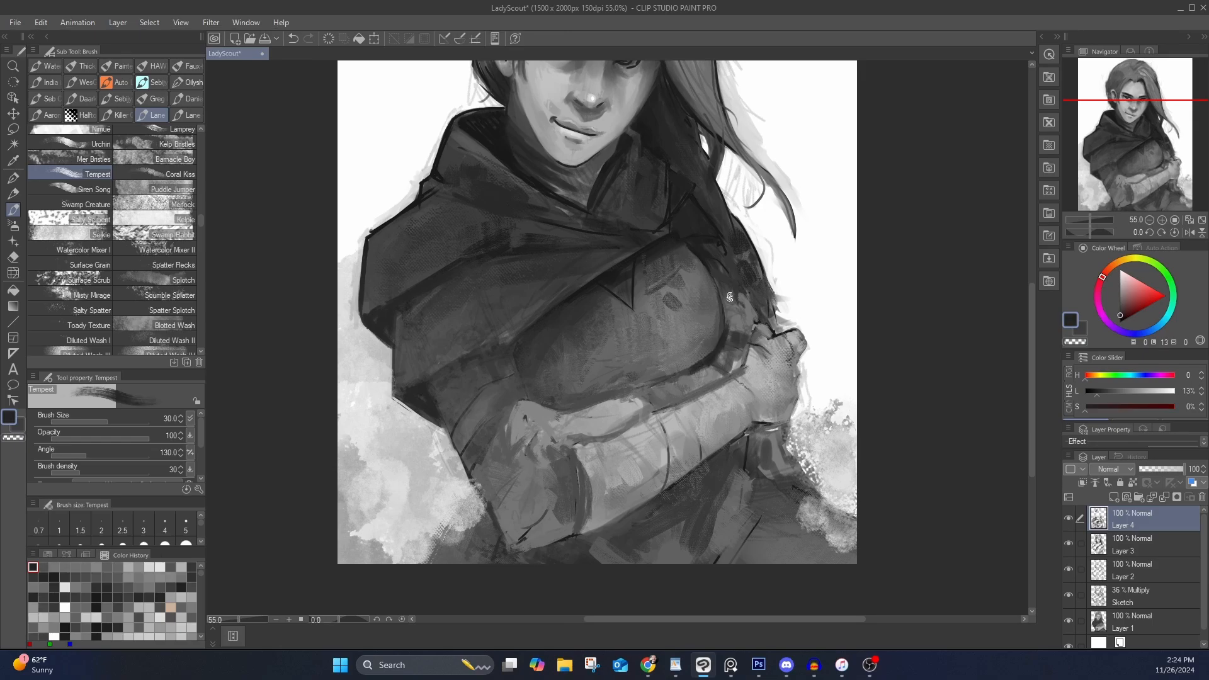
Soften the forearm's top edge and refine the cloak's folds over the shoulder with sampled dark greys
{"action": "left_click_drag", "start_coordinate": [621, 398], "coordinate": [549, 409]}
{"action": "left_click", "coordinate": [681, 211], "text": "alt"}
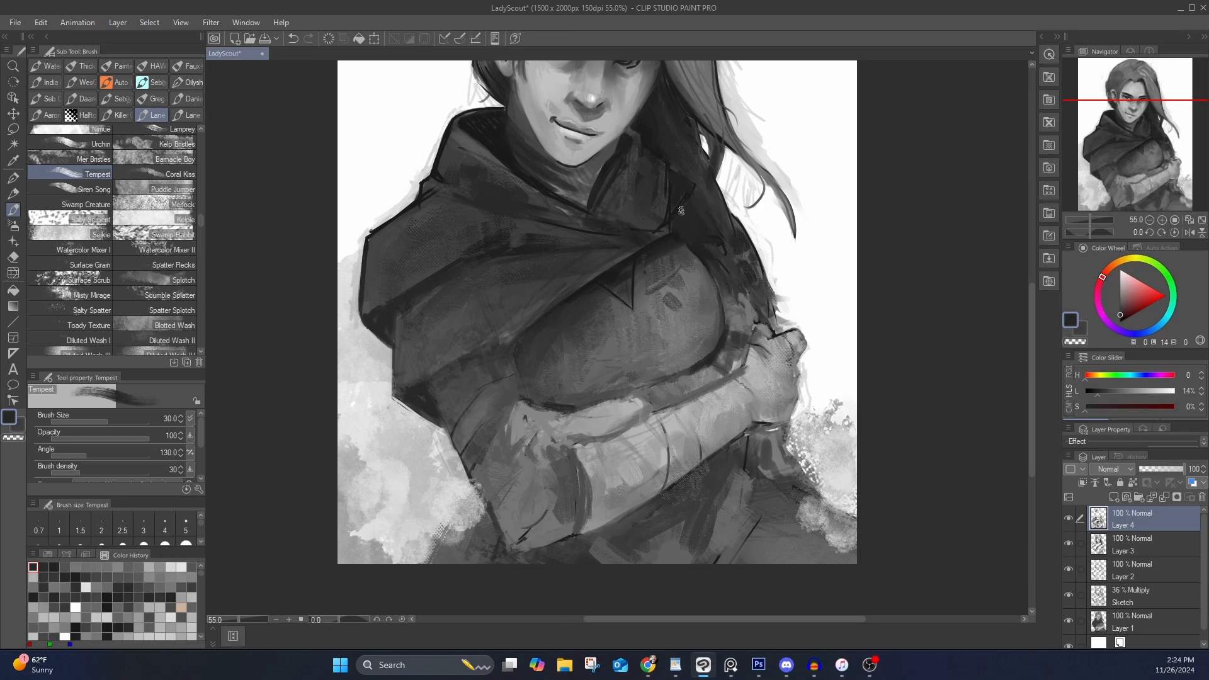
{"action": "left_click_drag", "start_coordinate": [465, 256], "coordinate": [441, 267]}
{"action": "left_click", "coordinate": [442, 252], "text": "alt"}
{"action": "mouse_move", "coordinate": [434, 194]}
{"action": "left_mouse_down"}
{"action": "mouse_move", "coordinate": [377, 228]}
{"action": "mouse_move", "coordinate": [361, 370]}
{"action": "mouse_move", "coordinate": [430, 313]}
{"action": "left_mouse_up"}
{"action": "left_click", "coordinate": [442, 336], "text": "alt"}
{"action": "left_click", "coordinate": [441, 336], "text": "alt"}
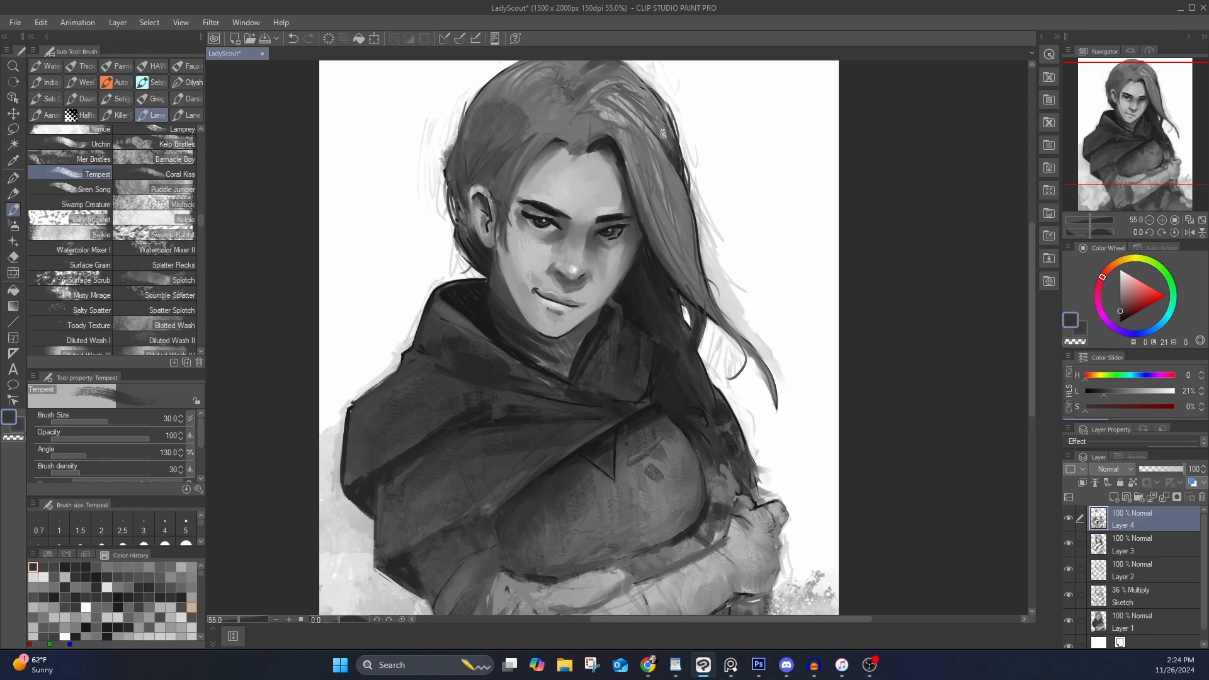
Cover the tucked hand with dark sleeve greys down towards the elbow
{"action": "scroll", "coordinate": [689, 363], "scroll_direction": "down", "scroll_amount": 5}
{"action": "scroll", "coordinate": [661, 378], "scroll_direction": "up", "scroll_amount": 2}
{"action": "scroll", "coordinate": [626, 379], "scroll_direction": "up", "scroll_amount": 1}
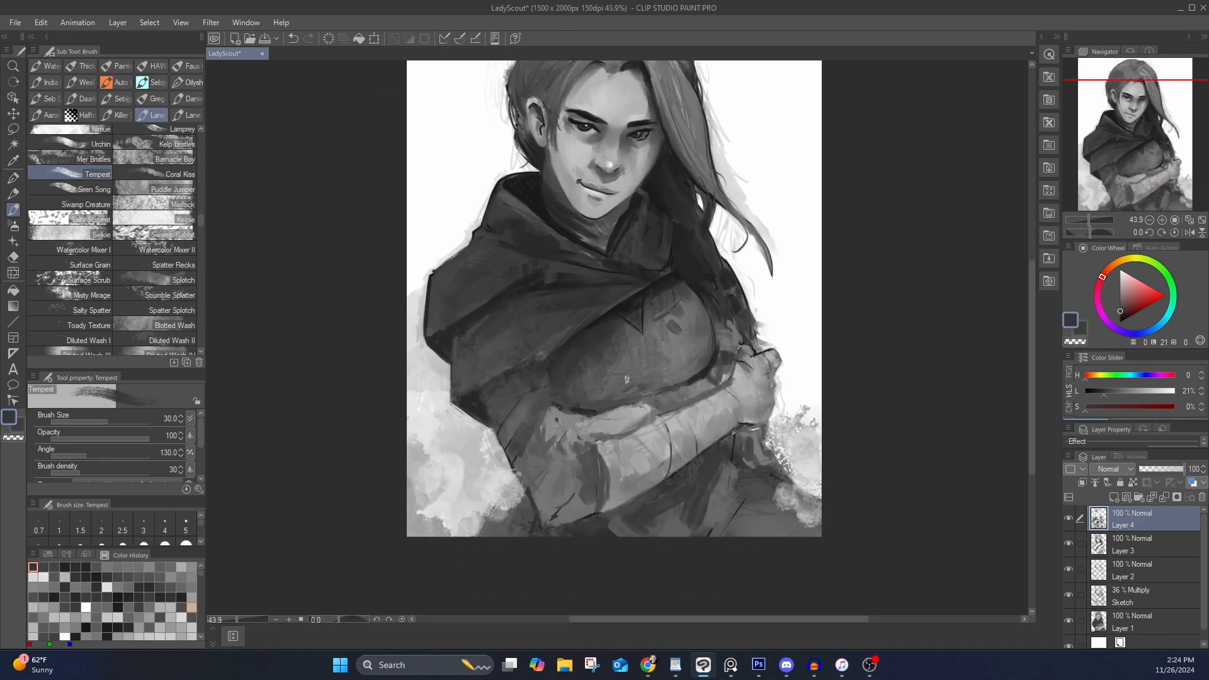
{"action": "left_click", "coordinate": [582, 438], "text": "alt"}
{"action": "left_click", "coordinate": [550, 385], "text": "alt"}
{"action": "mouse_move", "coordinate": [556, 409]}
{"action": "left_mouse_down"}
{"action": "mouse_move", "coordinate": [531, 442]}
{"action": "mouse_move", "coordinate": [533, 490]}
{"action": "left_mouse_up"}
{"action": "left_click_drag", "start_coordinate": [576, 443], "coordinate": [535, 488]}
{"action": "left_click", "coordinate": [559, 501], "text": "alt"}
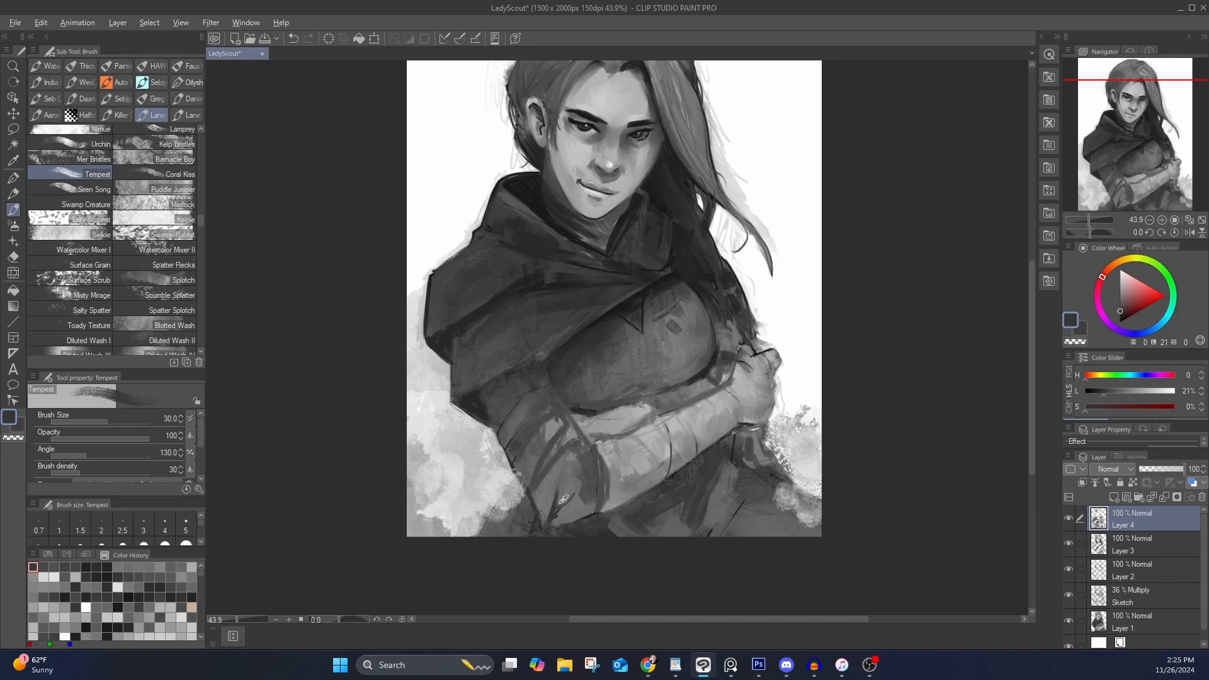
Refine the elbow and the edge between the sleeve and the forearm wrap with sampled greys
{"action": "left_click", "coordinate": [560, 502], "text": "alt"}
{"action": "left_click", "coordinate": [585, 448], "text": "alt"}
{"action": "left_click_drag", "start_coordinate": [595, 451], "coordinate": [605, 509]}
{"action": "left_click", "coordinate": [538, 438], "text": "alt"}
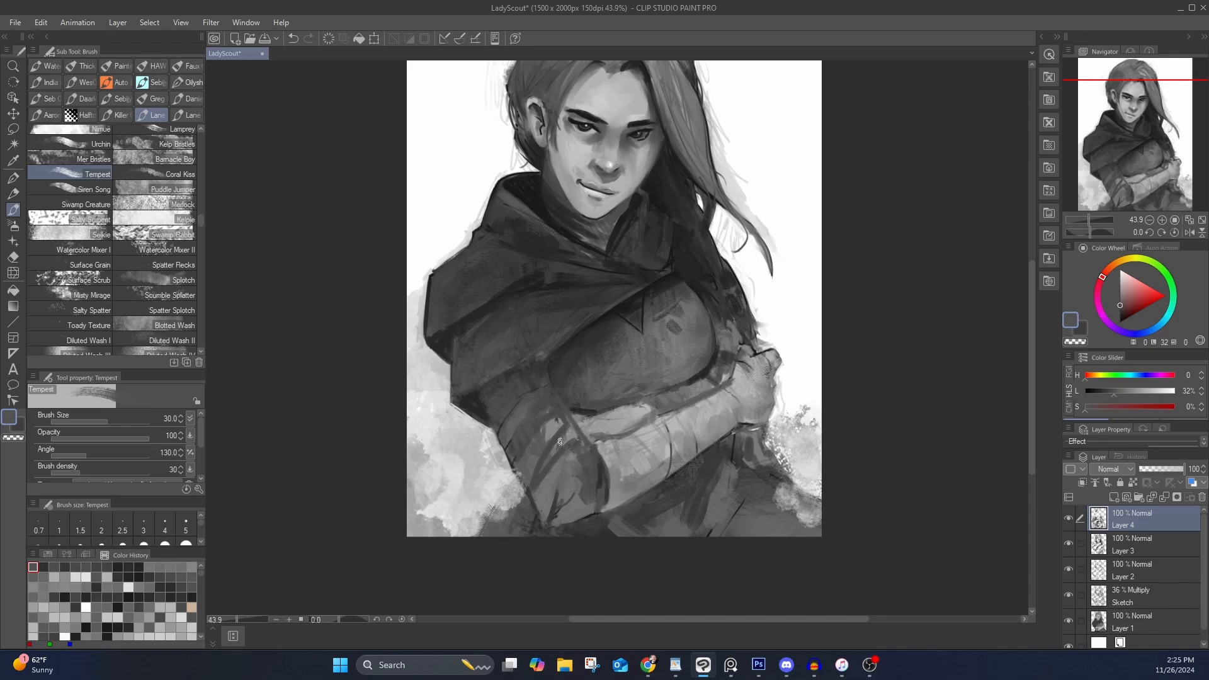
{"action": "left_click", "coordinate": [559, 443], "text": "alt"}
Choose the Blotted Wash brush and extend the grey wash over the forearm and the background beside the fist
{"action": "left_click", "coordinate": [170, 325]}
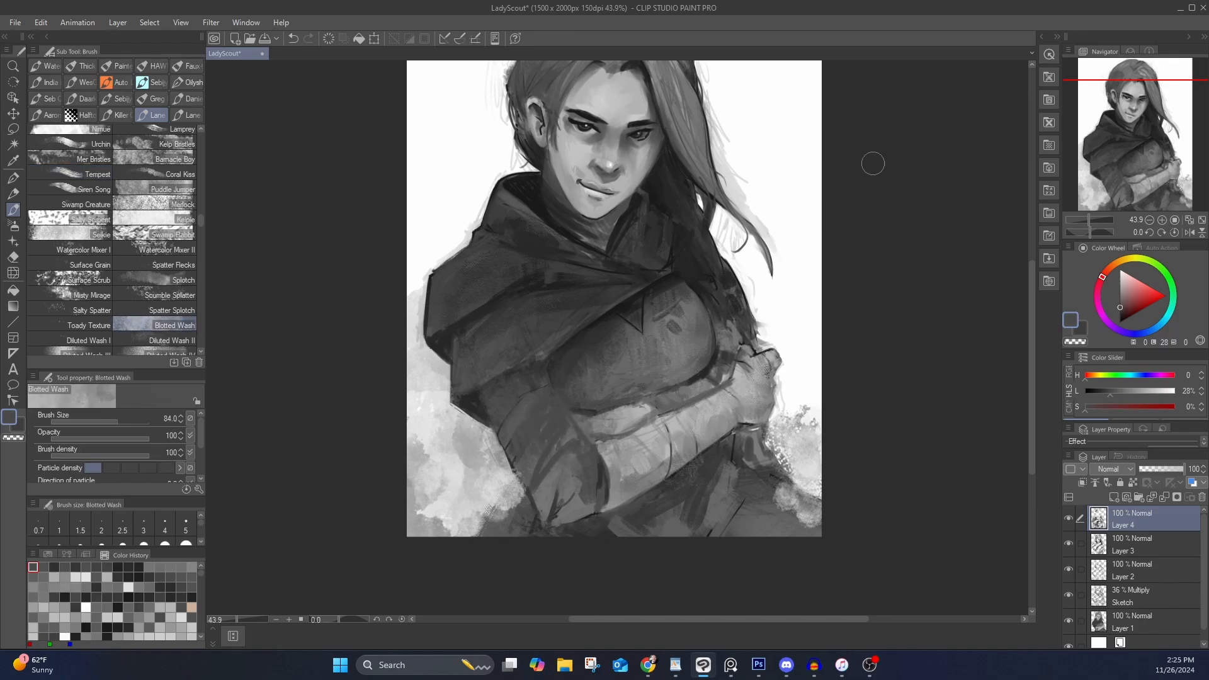
{"action": "left_click_drag", "start_coordinate": [616, 419], "coordinate": [584, 434]}
{"action": "mouse_move", "coordinate": [806, 233]}
{"action": "left_mouse_down"}
{"action": "mouse_move", "coordinate": [777, 340]}
{"action": "mouse_move", "coordinate": [746, 260]}
{"action": "left_mouse_up"}
{"action": "left_click", "coordinate": [735, 448], "text": "alt"}
{"action": "left_click_drag", "start_coordinate": [718, 457], "coordinate": [750, 405]}
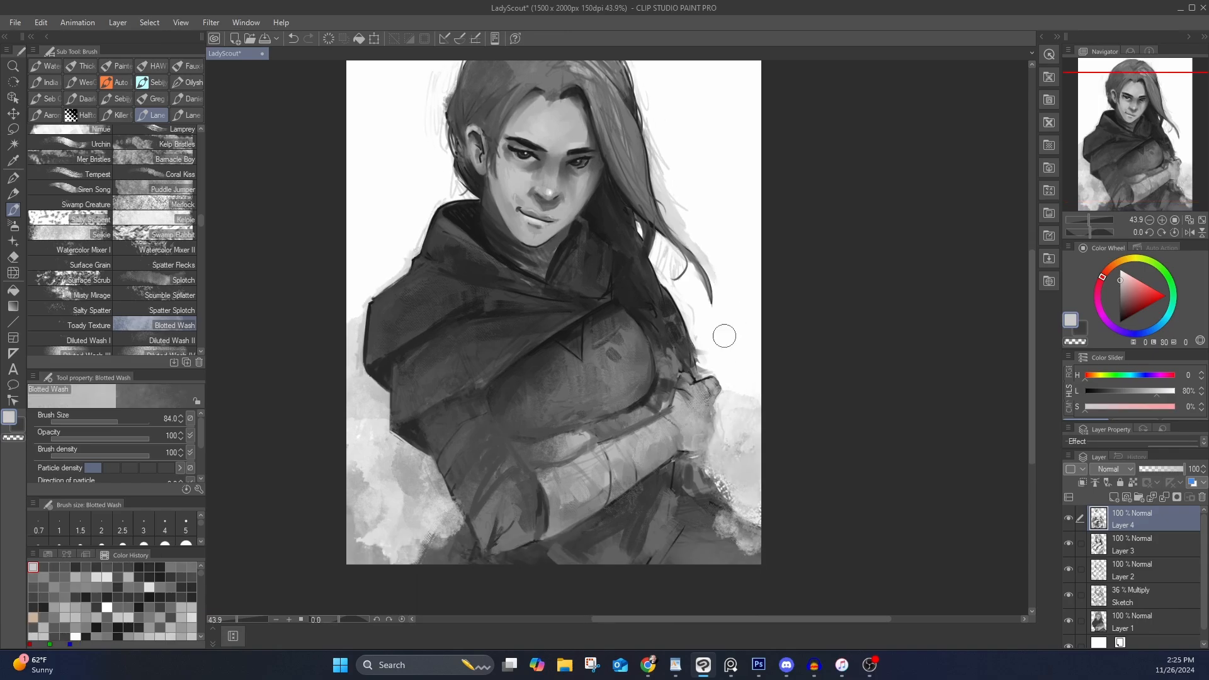
{"action": "left_click", "coordinate": [358, 450], "text": "alt"}
Hide Layer 4, select Layer 3, and choose the Faux-toshop brush with a grey sampled near the tucked hand
{"action": "left_click", "coordinate": [1068, 517]}
{"action": "left_click", "coordinate": [1118, 532]}
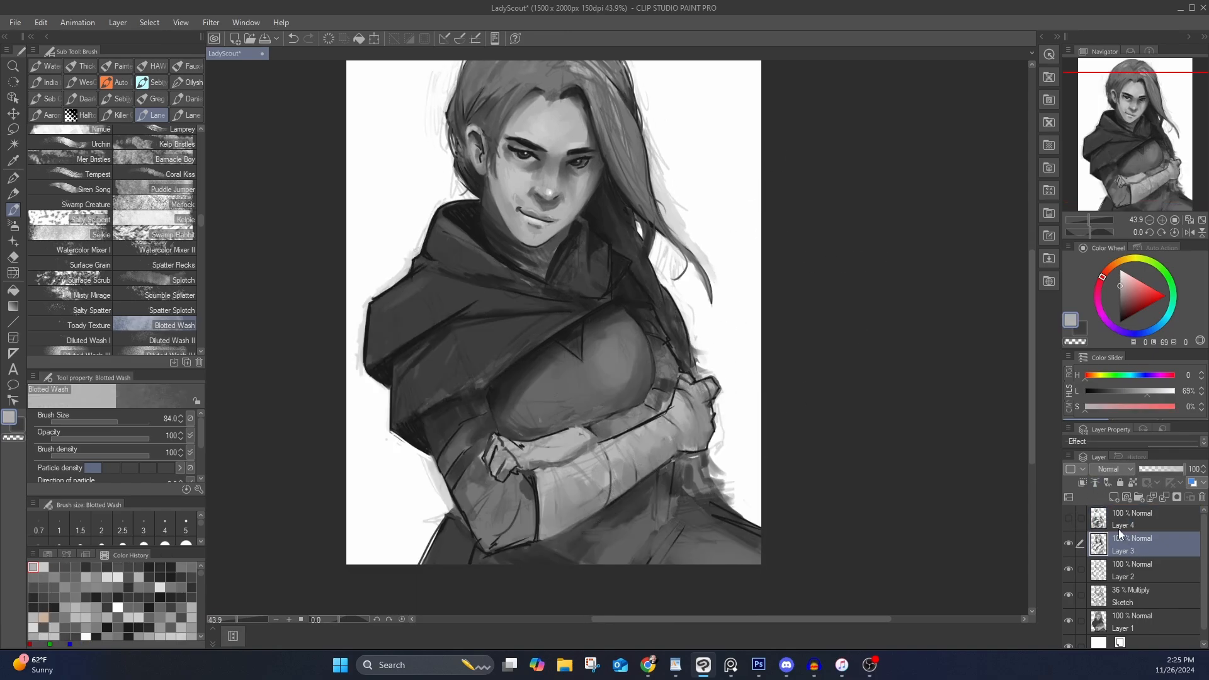
{"action": "left_click", "coordinate": [186, 65]}
{"action": "left_click", "coordinate": [495, 435], "text": "alt"}
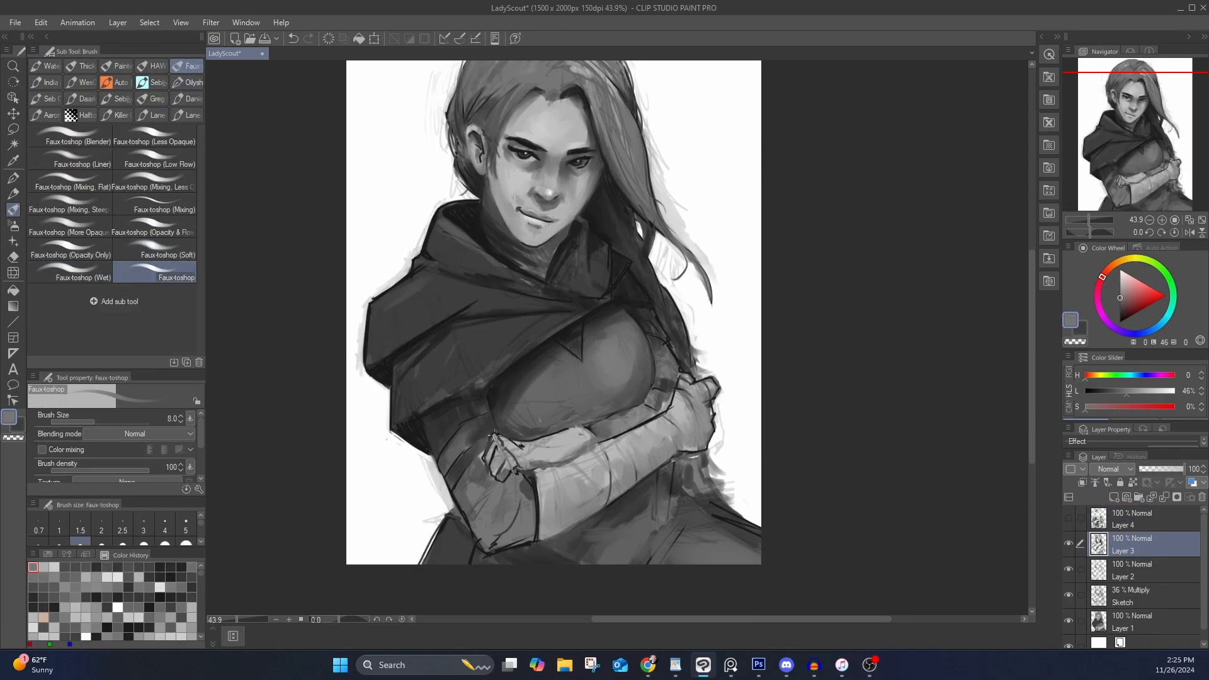
{"action": "left_click", "coordinate": [493, 430], "text": "alt"}
Enlarge the brush to 17 and paint over the tucked hand and its outlines on Layer 3 with sampled sleeve greys
{"action": "mouse_move", "coordinate": [495, 429]}
{"action": "left_mouse_down"}
{"action": "mouse_move", "coordinate": [510, 474]}
{"action": "mouse_move", "coordinate": [484, 457]}
{"action": "mouse_move", "coordinate": [498, 451]}
{"action": "left_mouse_up"}
{"action": "key", "text": "bracketright"}
{"action": "key", "text": "bracketright"}
{"action": "key", "text": "bracketright"}
{"action": "key", "text": "bracketright"}
{"action": "left_click", "coordinate": [478, 472], "text": "alt"}
{"action": "left_click_drag", "start_coordinate": [491, 456], "coordinate": [513, 481]}
{"action": "left_click", "coordinate": [498, 459], "text": "alt"}
{"action": "left_click_drag", "start_coordinate": [522, 474], "coordinate": [528, 496]}
{"action": "left_click", "coordinate": [493, 432], "text": "alt"}
{"action": "left_click_drag", "start_coordinate": [512, 443], "coordinate": [509, 450]}
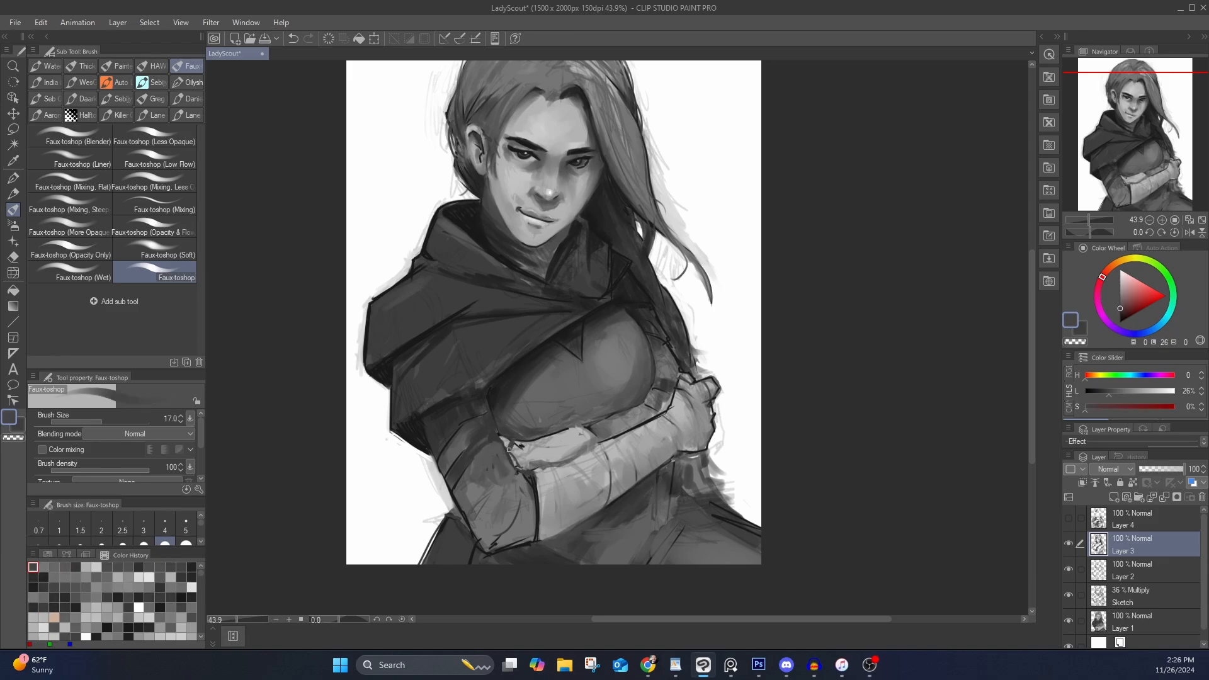
{"action": "left_click", "coordinate": [493, 426], "text": "alt"}
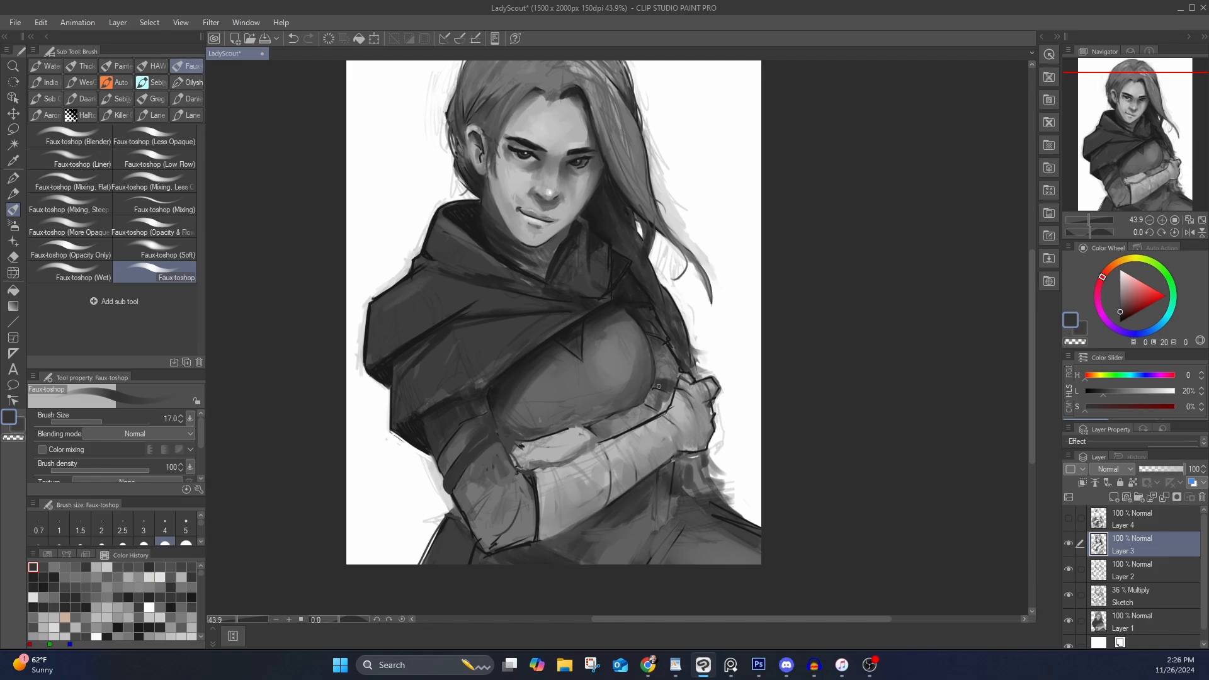
Paint over the sketch lines around the far sleeve and the upper arm on Layer 3 with dark greys
{"action": "left_click_drag", "start_coordinate": [659, 387], "coordinate": [687, 437]}
{"action": "left_click", "coordinate": [474, 452], "text": "alt"}
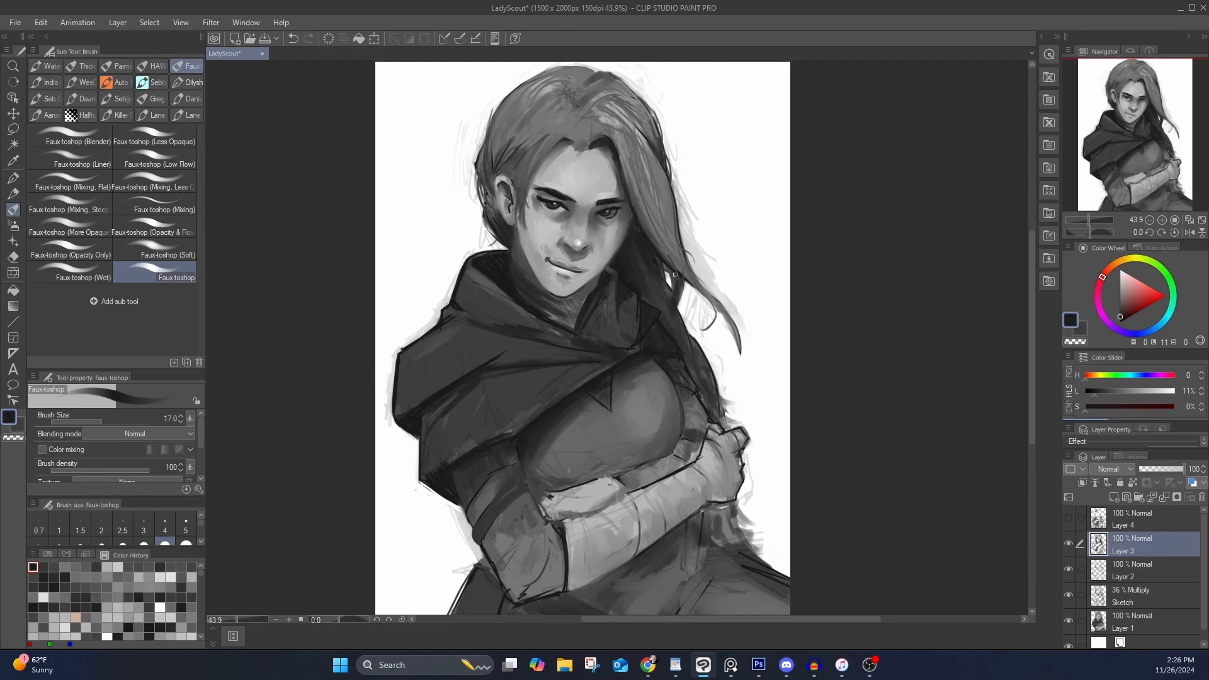
{"action": "scroll", "coordinate": [675, 275], "scroll_direction": "down", "scroll_amount": 1}
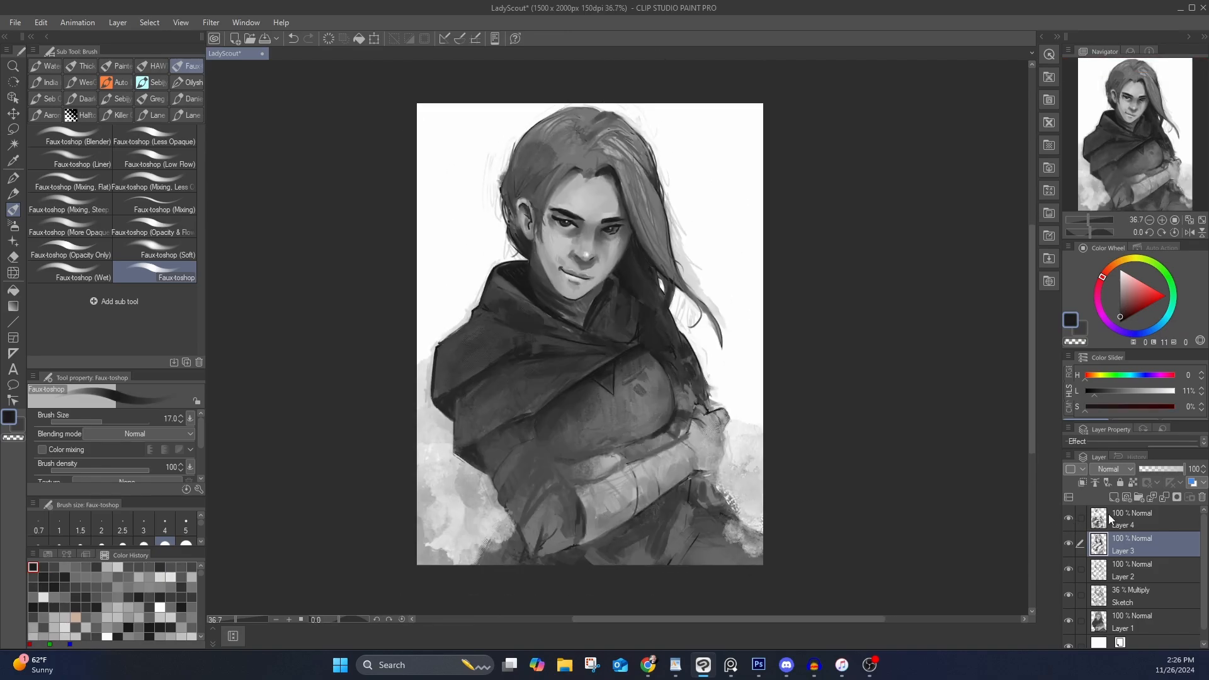
Add a layer mask to Layer 4 and fade its texture over the torso and near arm with the Soft eraser
{"action": "left_click", "coordinate": [1108, 514]}
{"action": "left_click", "coordinate": [1177, 498]}
{"action": "key", "text": "e"}
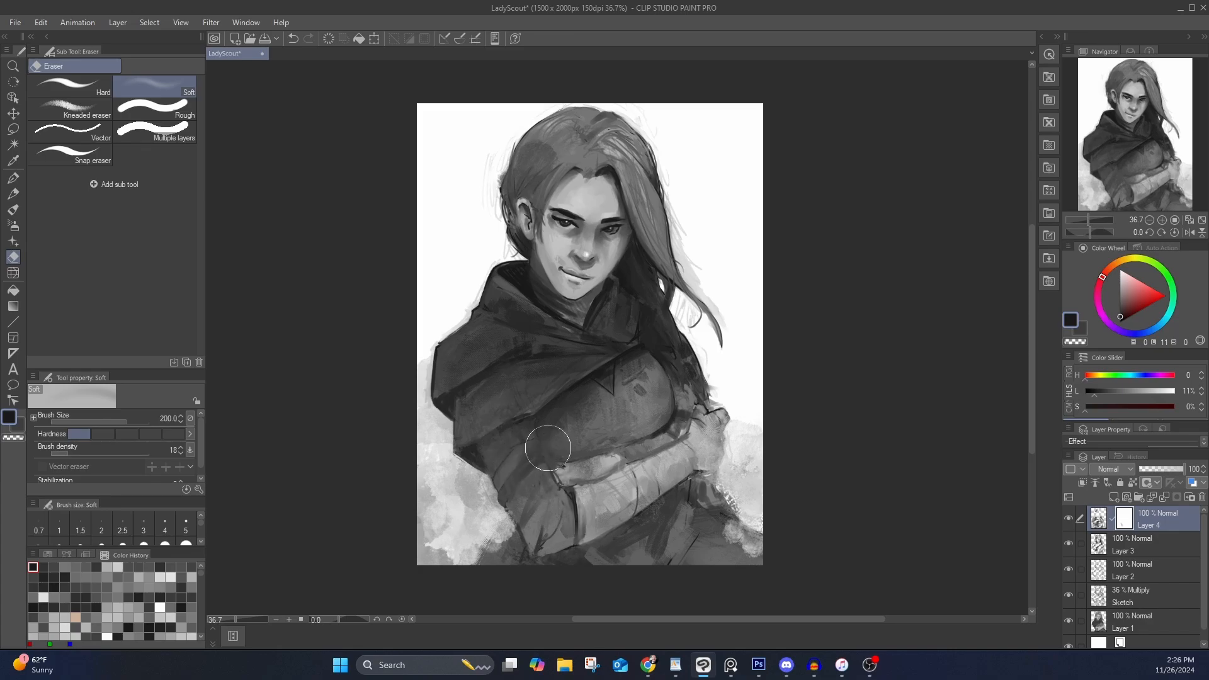
{"action": "mouse_move", "coordinate": [548, 449]}
{"action": "left_mouse_down"}
{"action": "mouse_move", "coordinate": [516, 504]}
{"action": "mouse_move", "coordinate": [547, 554]}
{"action": "left_mouse_up"}
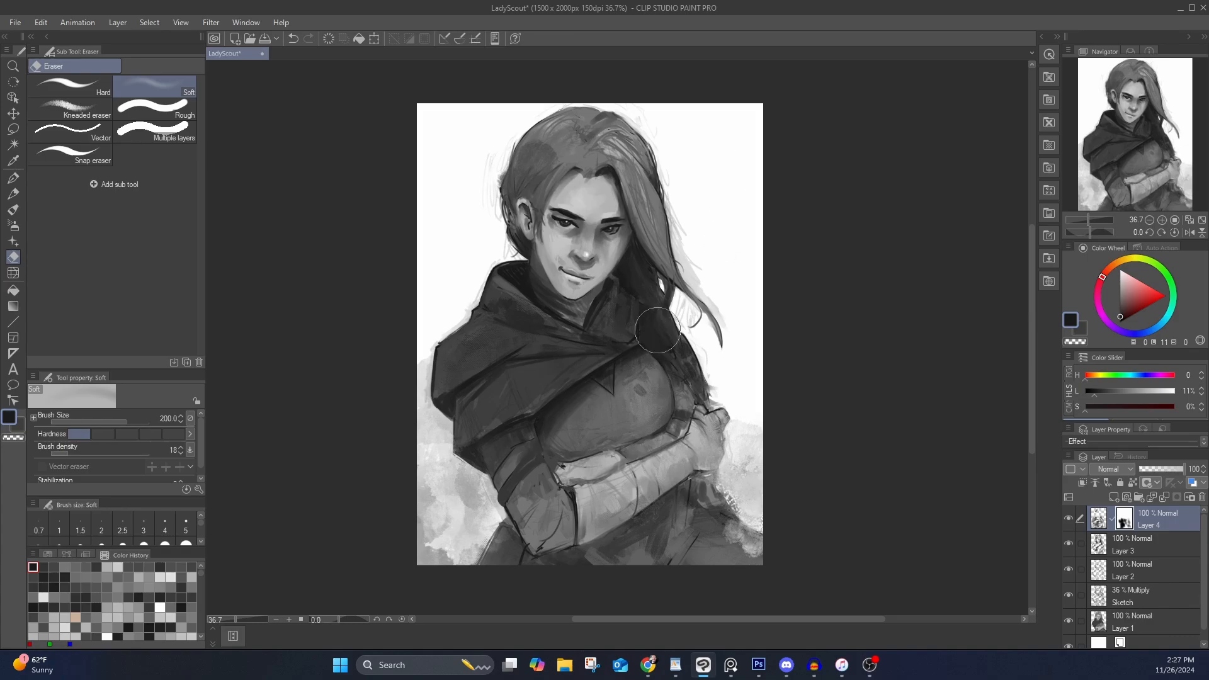
{"action": "scroll", "coordinate": [658, 145], "scroll_direction": "up", "scroll_amount": 1}
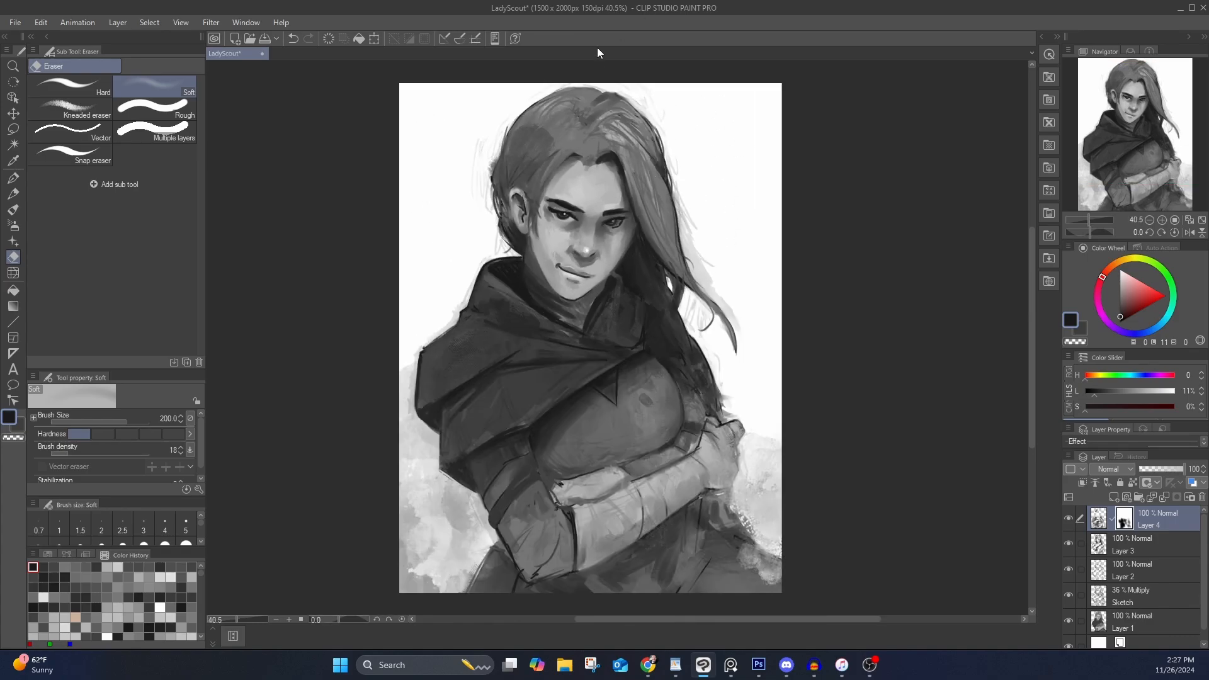
{"action": "scroll", "coordinate": [589, 143], "scroll_direction": "up", "scroll_amount": 6}
{"action": "scroll", "coordinate": [717, 389], "scroll_direction": "down", "scroll_amount": 7}
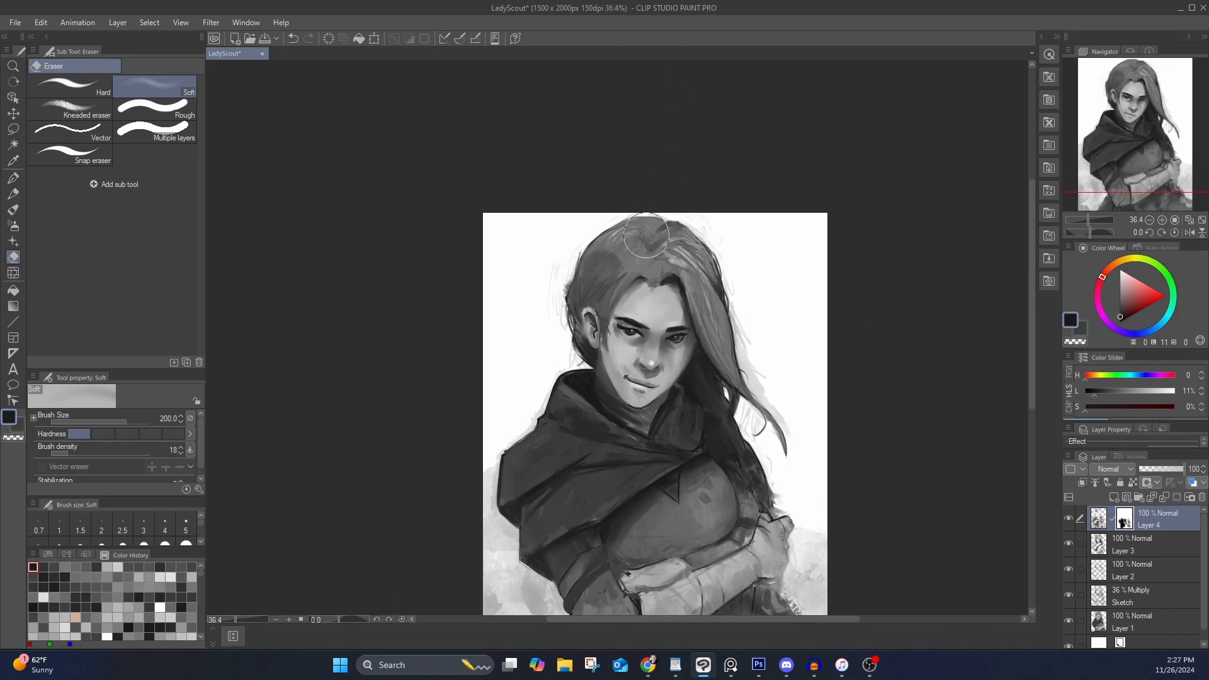
{"action": "key", "text": "Tab"}
{"action": "left_click_drag", "start_coordinate": [646, 234], "coordinate": [612, 145]}
{"action": "scroll", "coordinate": [629, 323], "scroll_direction": "up", "scroll_amount": 1}
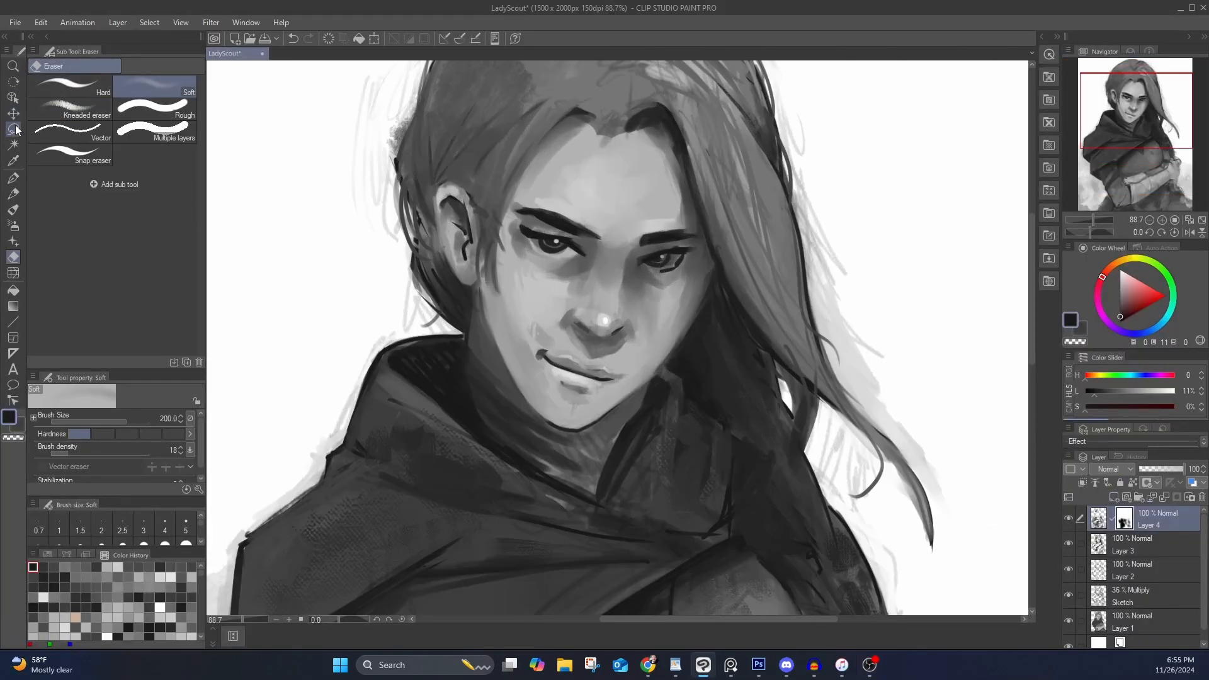
Create a merged copy of the visible layers on a new layer and choose the Liquify tool
{"action": "left_click", "coordinate": [118, 22]}
{"action": "left_click", "coordinate": [161, 334]}
{"action": "left_click", "coordinate": [16, 277]}
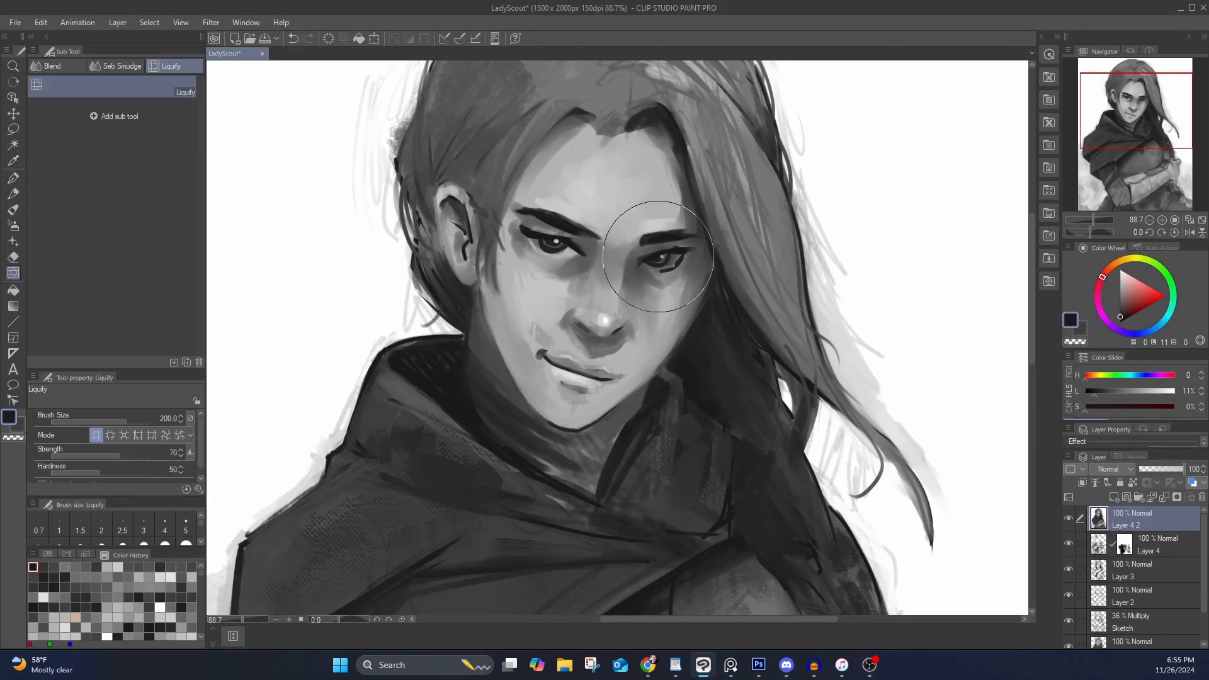
Set Liquify to size 120, strength 41 and hardness 49, and reshape both eyes
{"action": "key", "text": "bracketleft"}
{"action": "key", "text": "bracketleft"}
{"action": "key", "text": "bracketleft"}
{"action": "left_click_drag", "start_coordinate": [658, 257], "coordinate": [658, 257]}
{"action": "key", "text": "ctrl+z"}
{"action": "left_click", "coordinate": [91, 455]}
{"action": "left_click", "coordinate": [99, 473]}
{"action": "mouse_move", "coordinate": [688, 251]}
{"action": "left_mouse_down"}
{"action": "mouse_move", "coordinate": [656, 254]}
{"action": "mouse_move", "coordinate": [675, 269]}
{"action": "left_mouse_up"}
{"action": "mouse_move", "coordinate": [540, 239]}
{"action": "left_mouse_down"}
{"action": "mouse_move", "coordinate": [533, 230]}
{"action": "mouse_move", "coordinate": [581, 250]}
{"action": "left_mouse_up"}
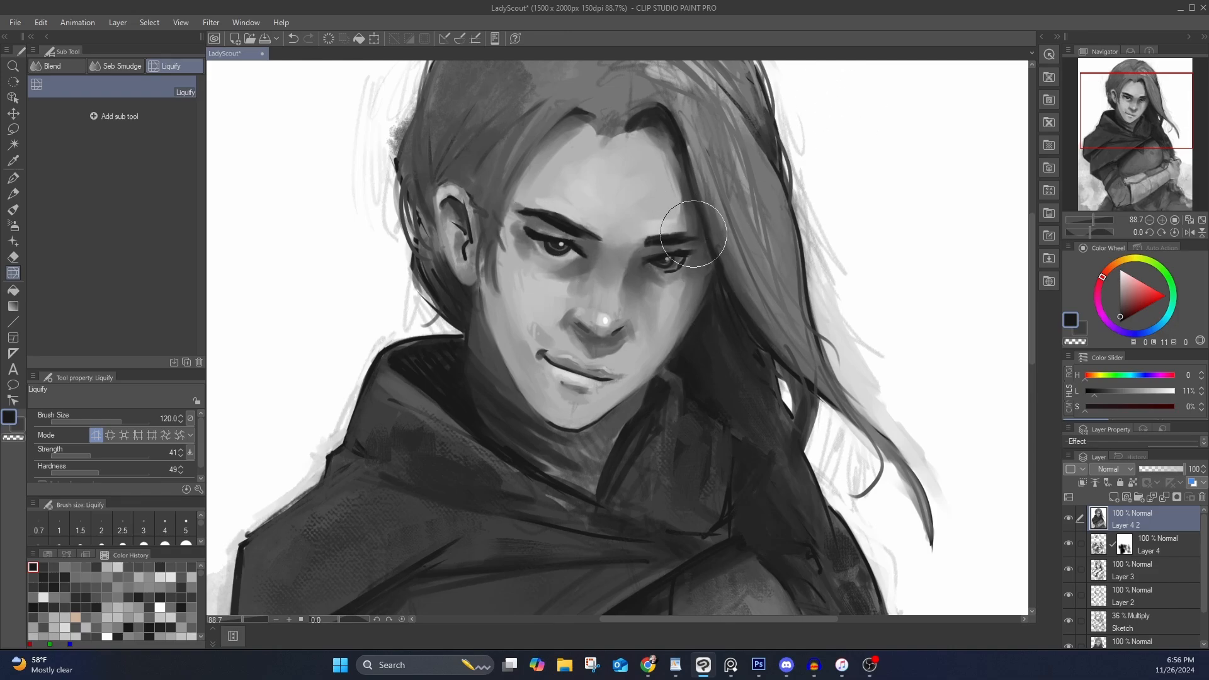
Switch to the Faux-toshop brush at size 7 and refine both eyes with sampled dark greys
{"action": "key", "text": "b"}
{"action": "key", "text": "bracketleft"}
{"action": "key", "text": "bracketleft"}
{"action": "key", "text": "bracketleft"}
{"action": "key", "text": "bracketleft"}
{"action": "key", "text": "bracketleft"}
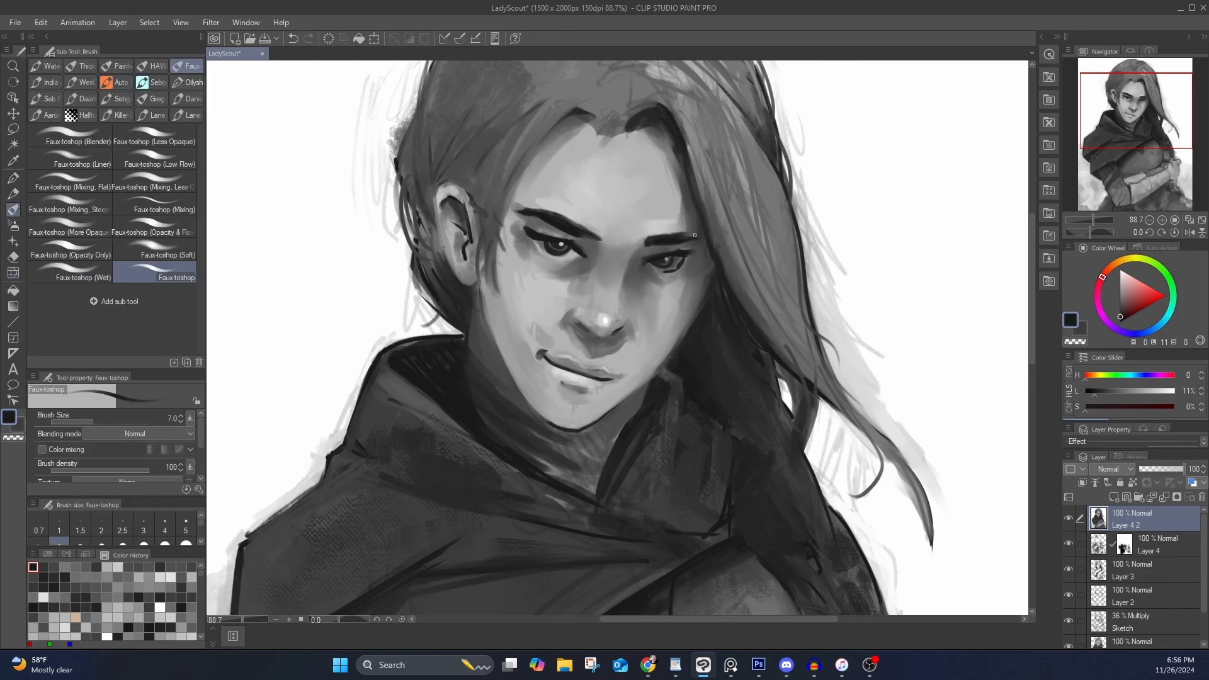
{"action": "left_click", "coordinate": [667, 267], "text": "alt"}
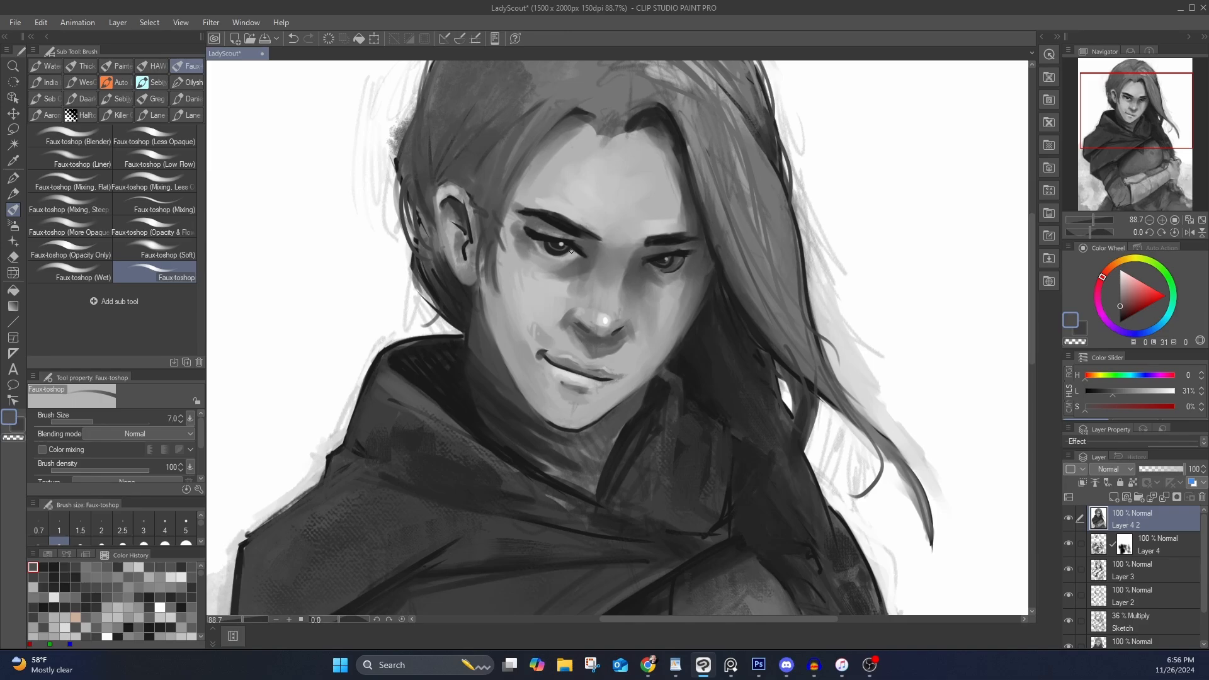
{"action": "left_click", "coordinate": [550, 250], "text": "alt"}
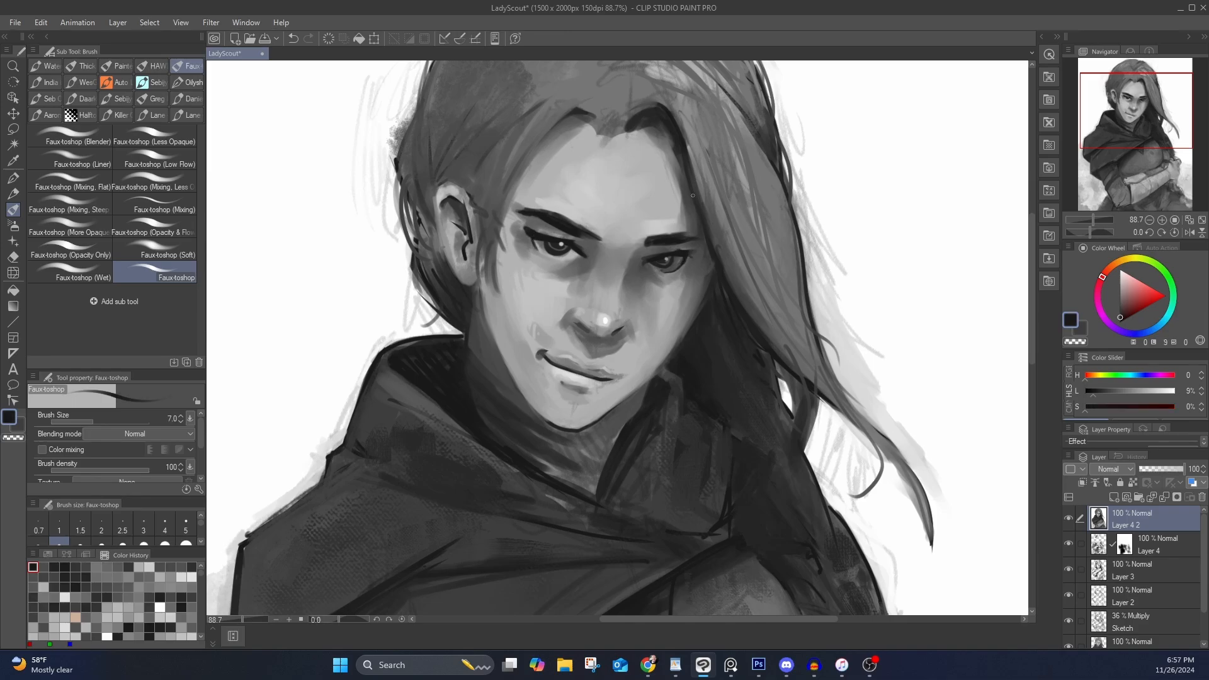
Darken the jaw and neck edge below the ear and sharpen the brow and eye details with sampled greys
{"action": "left_click", "coordinate": [649, 381], "text": "alt"}
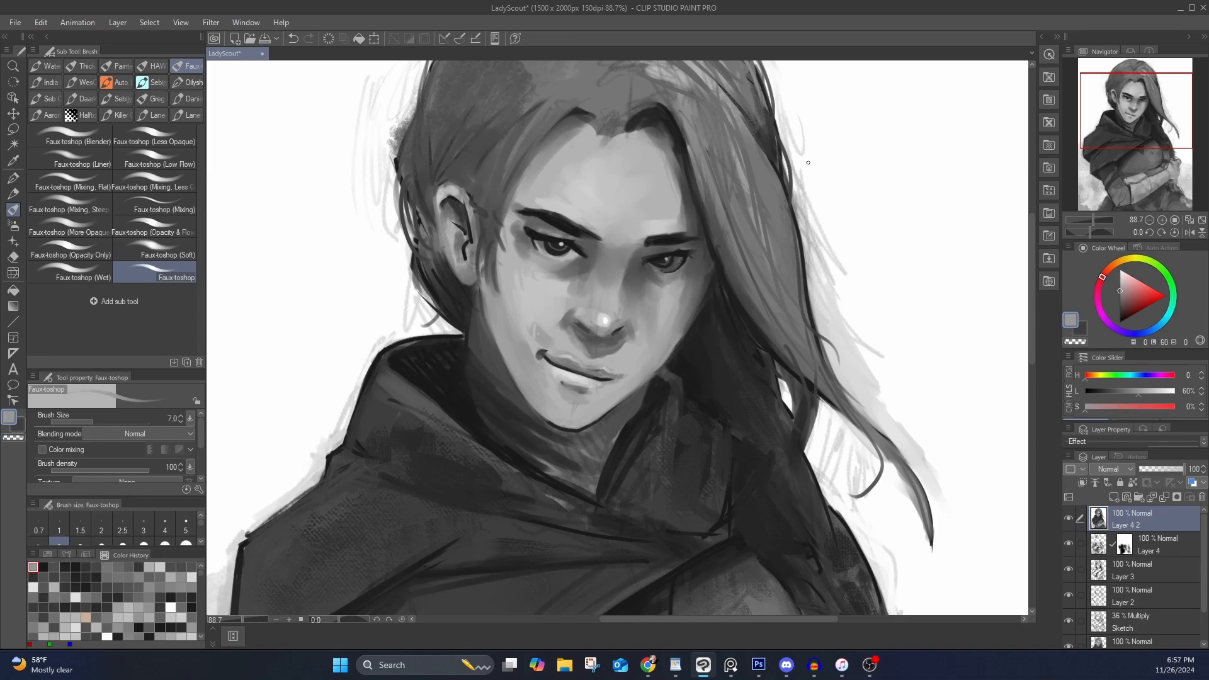
{"action": "left_click", "coordinate": [478, 294], "text": "alt"}
{"action": "left_click_drag", "start_coordinate": [475, 291], "coordinate": [472, 345]}
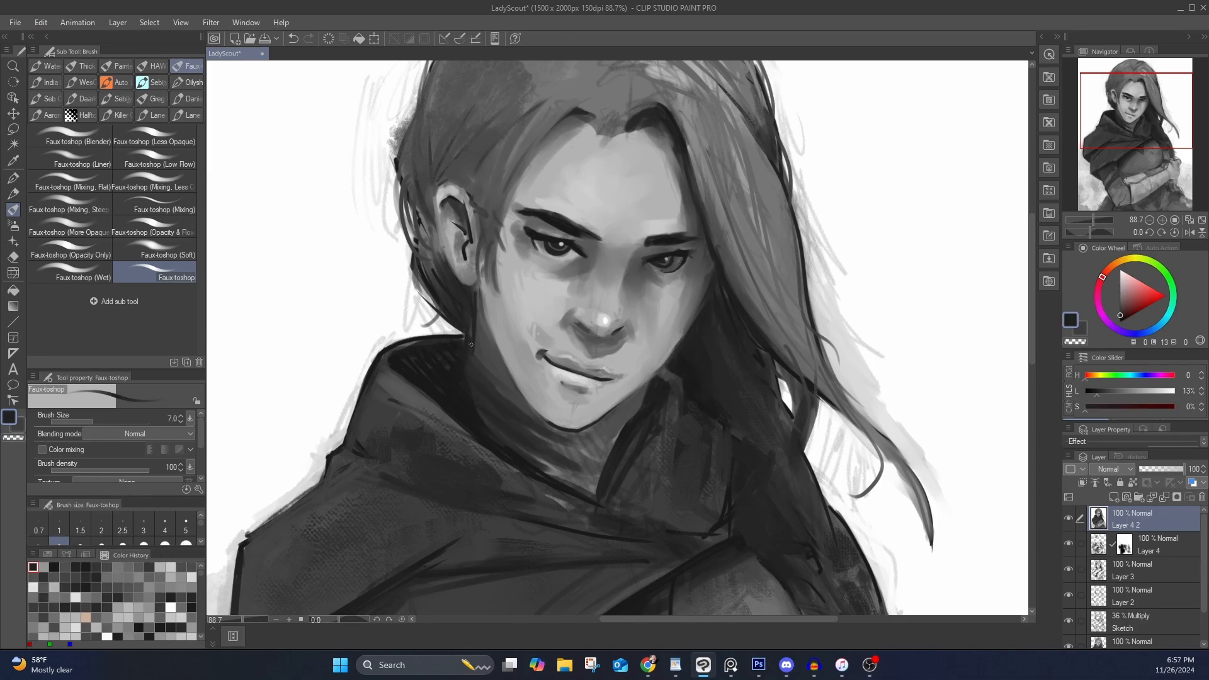
{"action": "left_click", "coordinate": [706, 220], "text": "alt"}
{"action": "left_click", "coordinate": [689, 251], "text": "alt"}
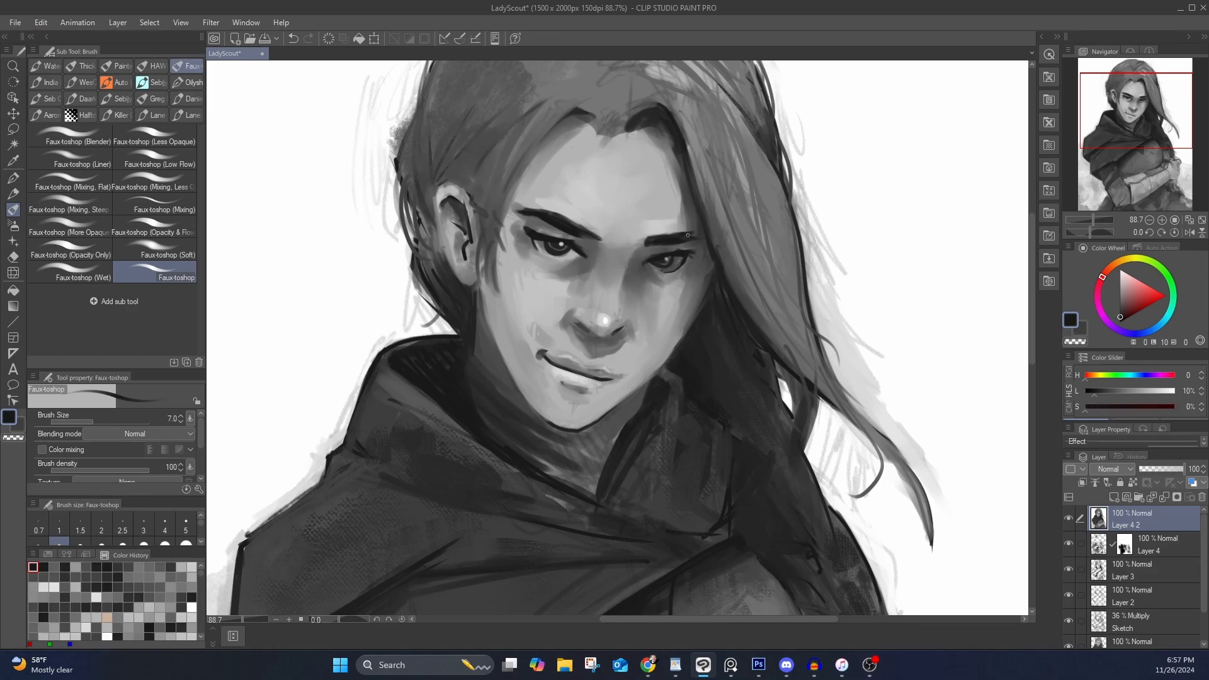
{"action": "left_click", "coordinate": [575, 248], "text": "alt"}
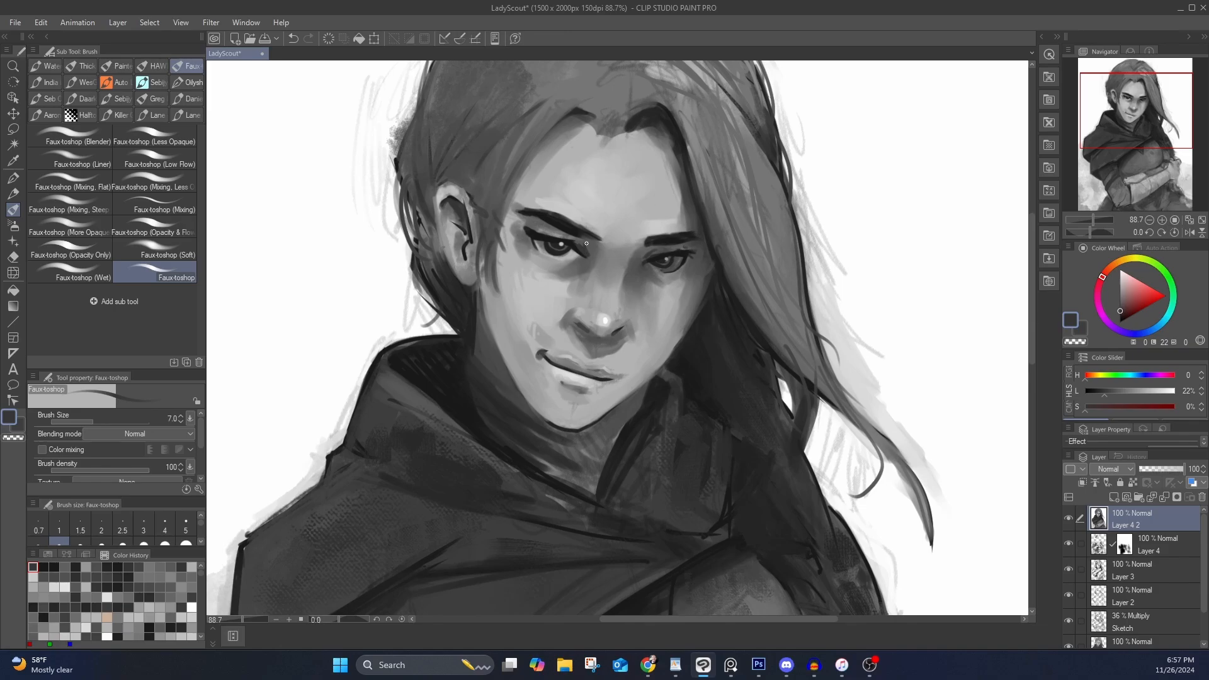
Refine the shading along the nose and its bridge with sampled midtone greys
{"action": "left_click", "coordinate": [585, 308], "text": "alt"}
{"action": "left_click", "coordinate": [583, 291], "text": "alt"}
{"action": "left_click", "coordinate": [585, 272], "text": "alt"}
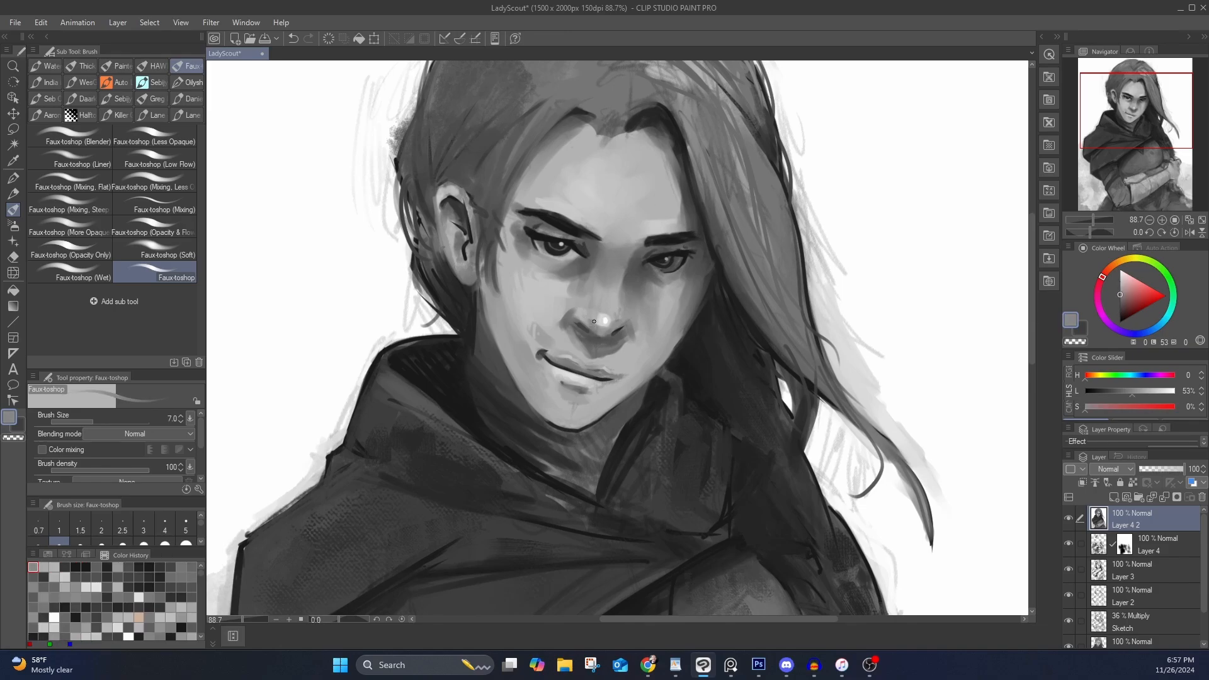
{"action": "left_click", "coordinate": [592, 257], "text": "alt"}
{"action": "left_click", "coordinate": [597, 257], "text": "alt"}
Switch to the Faux-toshop (Wet) brush at size 20 and soften the shading on the cheek, temple and nose bridge with sampled greys
{"action": "key", "text": "comma"}
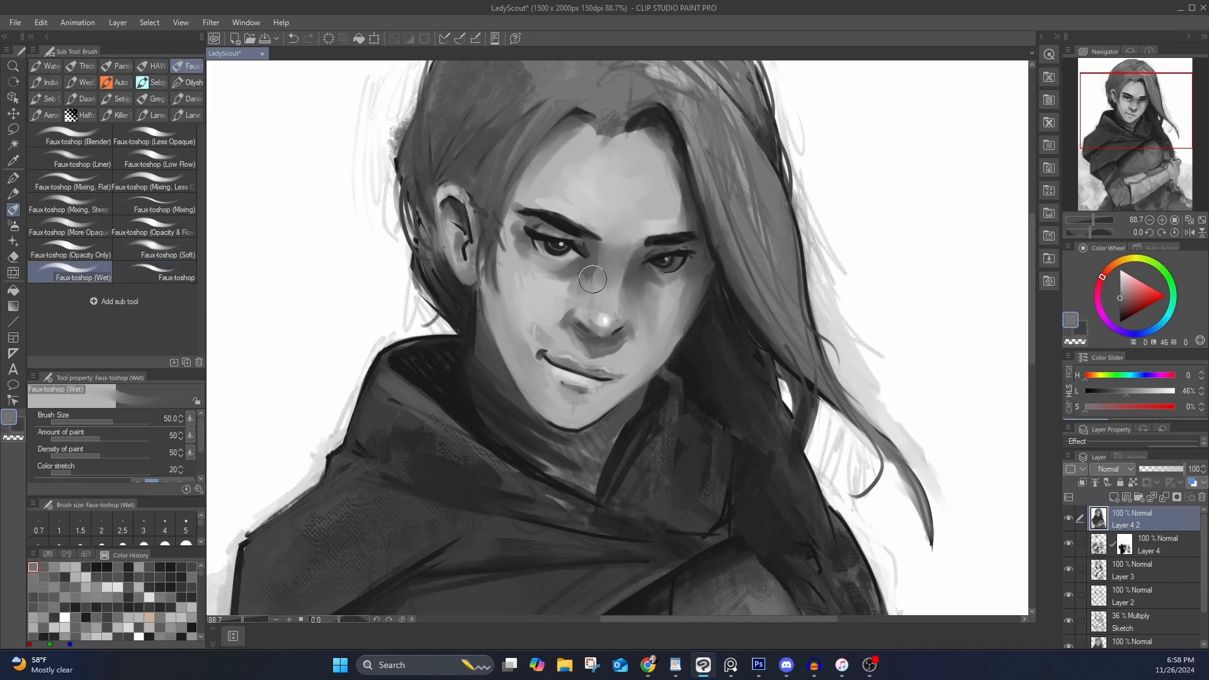
{"action": "left_click", "coordinate": [599, 274], "text": "alt"}
{"action": "left_click", "coordinate": [534, 316], "text": "alt"}
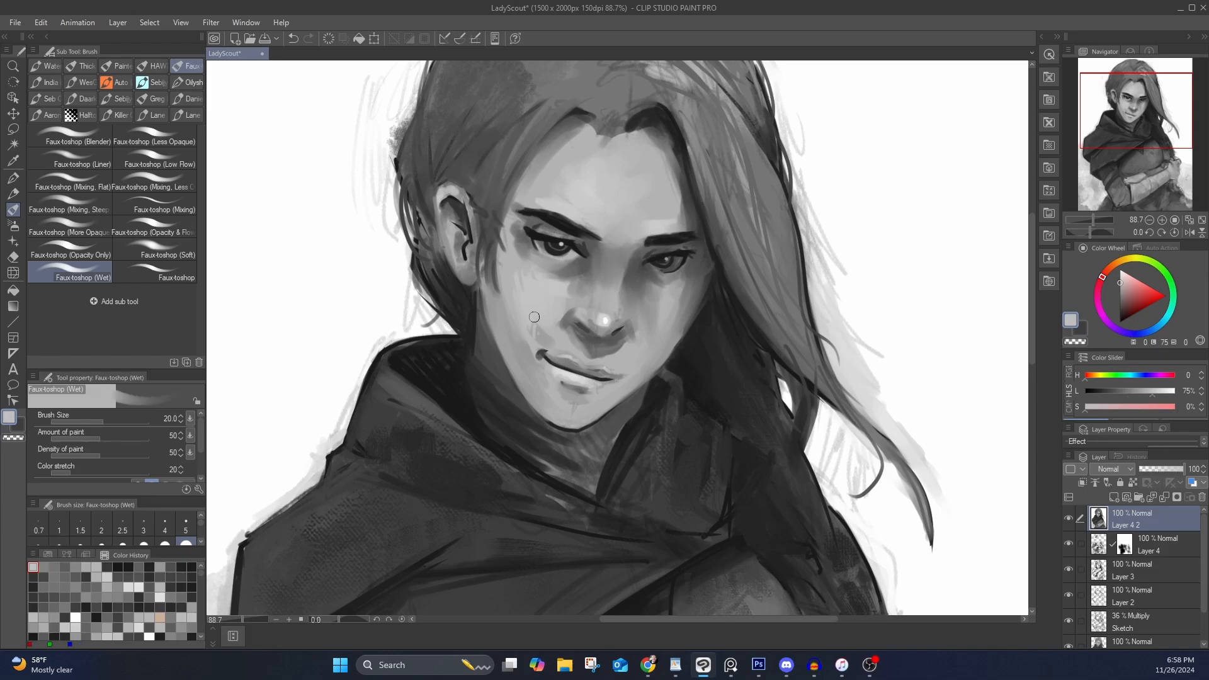
{"action": "left_click", "coordinate": [529, 326], "text": "alt"}
{"action": "left_click", "coordinate": [707, 153], "text": "alt"}
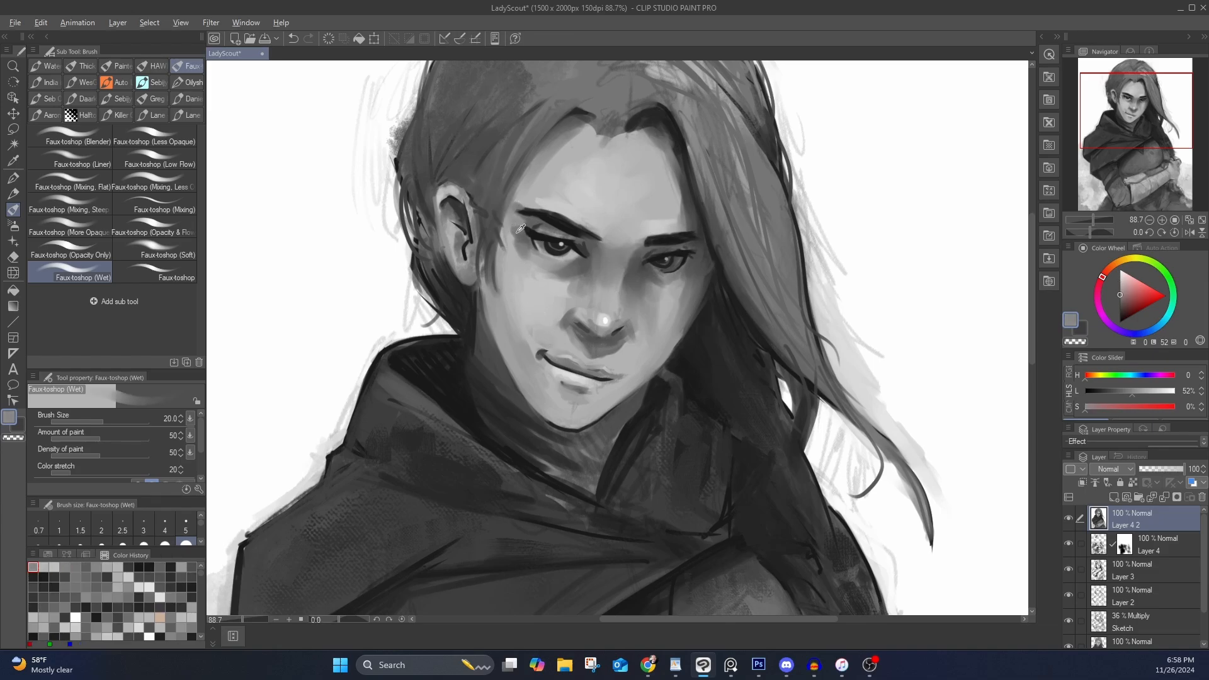
{"action": "left_click", "coordinate": [510, 213], "text": "alt"}
{"action": "left_click", "coordinate": [499, 275], "text": "alt"}
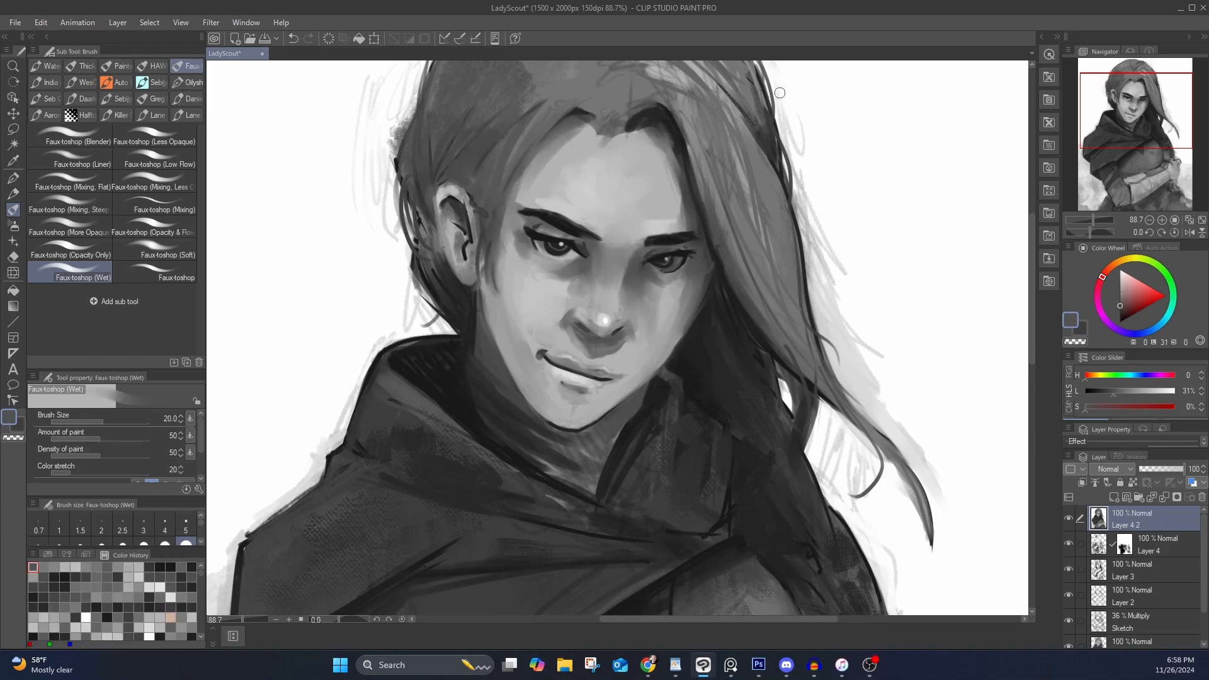
{"action": "left_click", "coordinate": [687, 272], "text": "alt"}
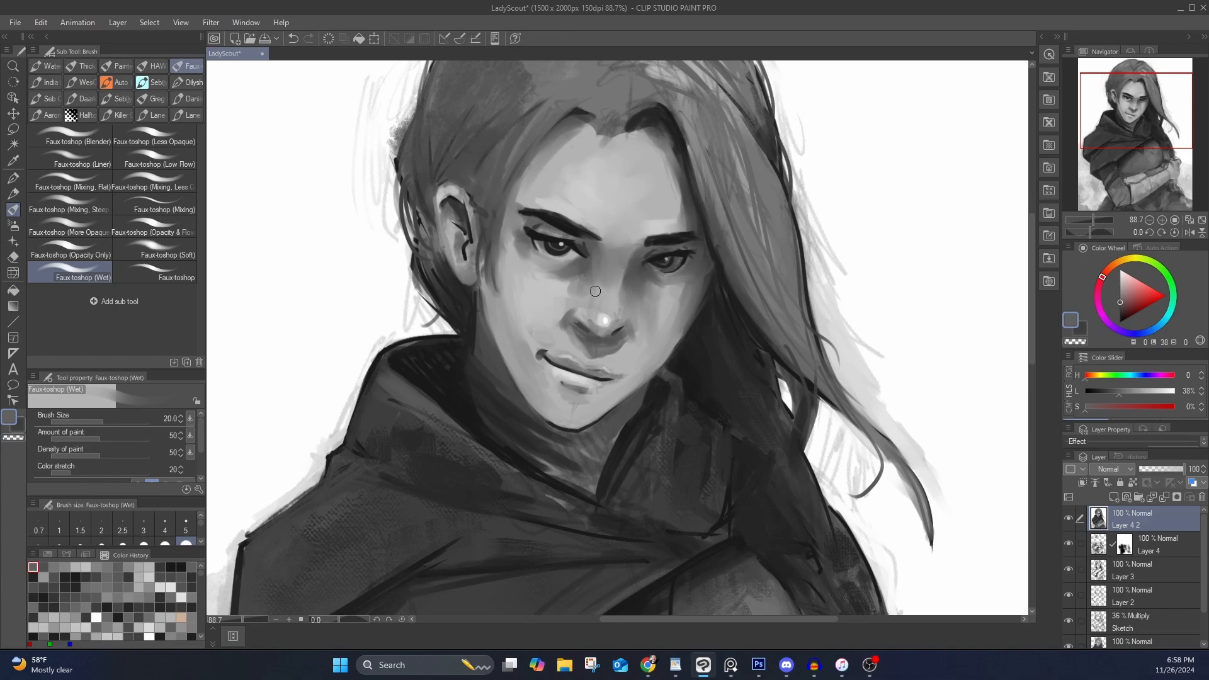
Switch to the Faux-toshop brush at size 7 and dot freckles across the nose bridge and both cheeks with sampled greys
{"action": "left_click", "coordinate": [689, 255], "text": "alt"}
{"action": "key", "text": "["}
{"action": "key", "text": "["}
{"action": "key", "text": "["}
{"action": "key", "text": "["}
{"action": "key", "text": "["}
{"action": "key", "text": "["}
{"action": "left_click", "coordinate": [155, 272]}
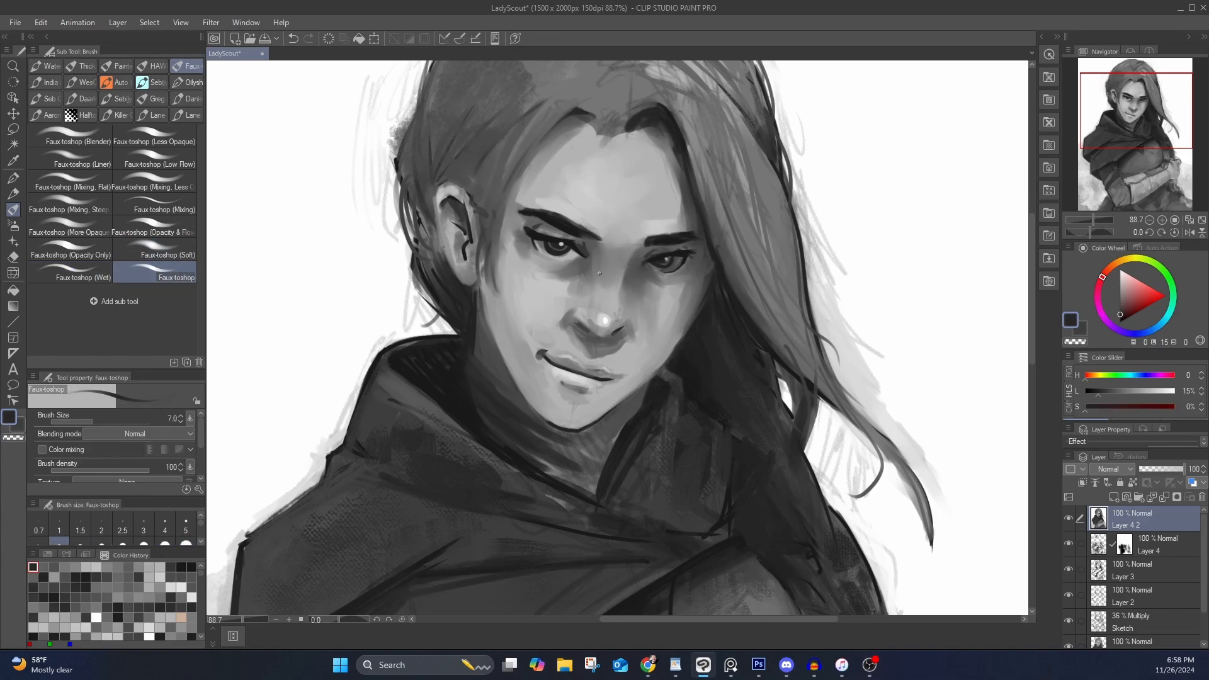
{"action": "left_click", "coordinate": [540, 276], "text": "alt"}
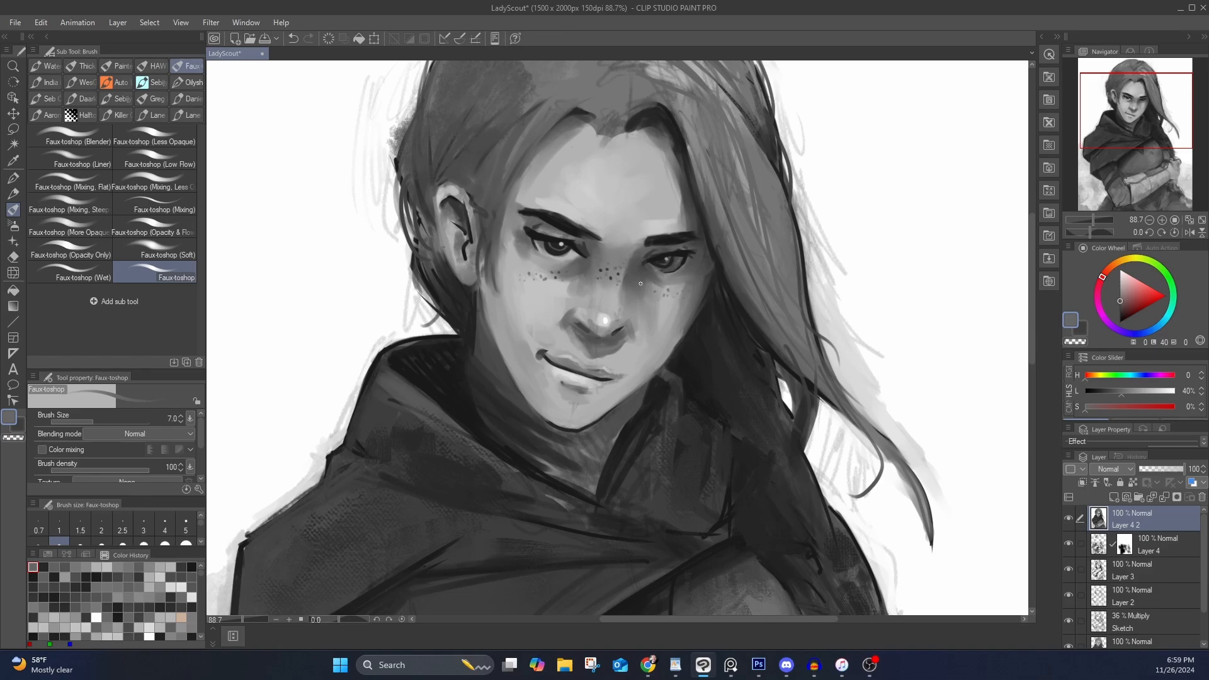
Touch up the lower lid of the eye beside the long hair and the freckled nose bridge with sampled midtone greys
{"action": "left_click", "coordinate": [676, 267], "text": "alt"}
{"action": "left_click", "coordinate": [677, 270], "text": "alt"}
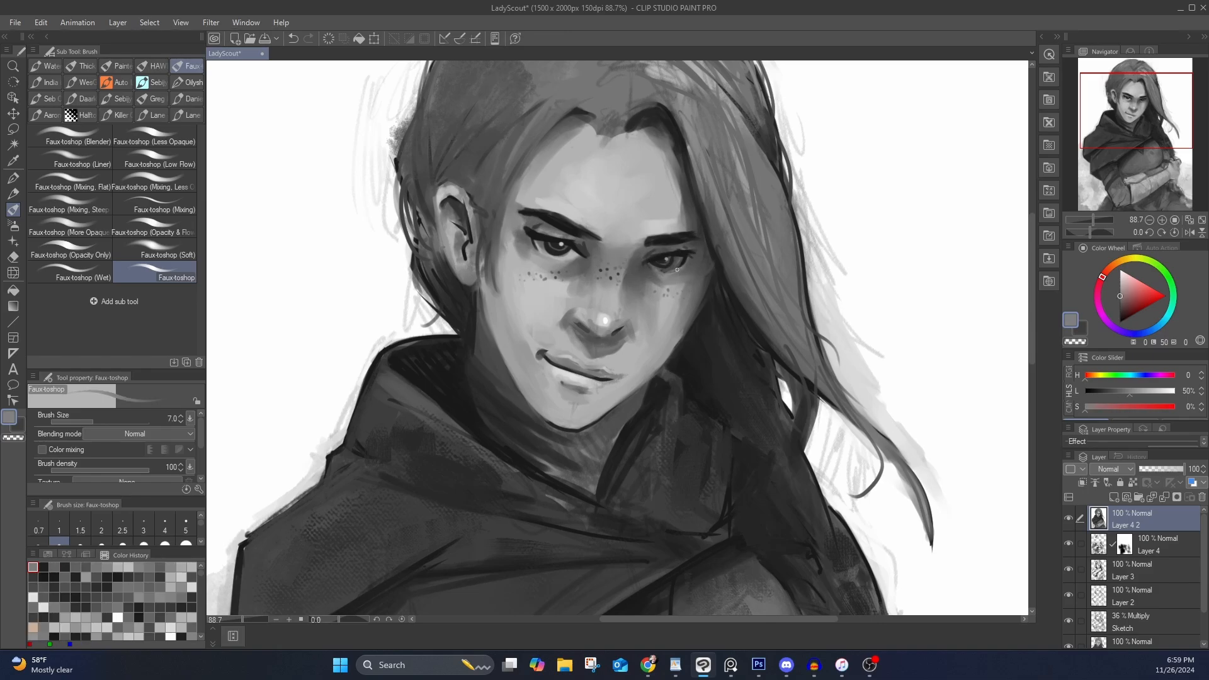
{"action": "left_click", "coordinate": [596, 270], "text": "alt"}
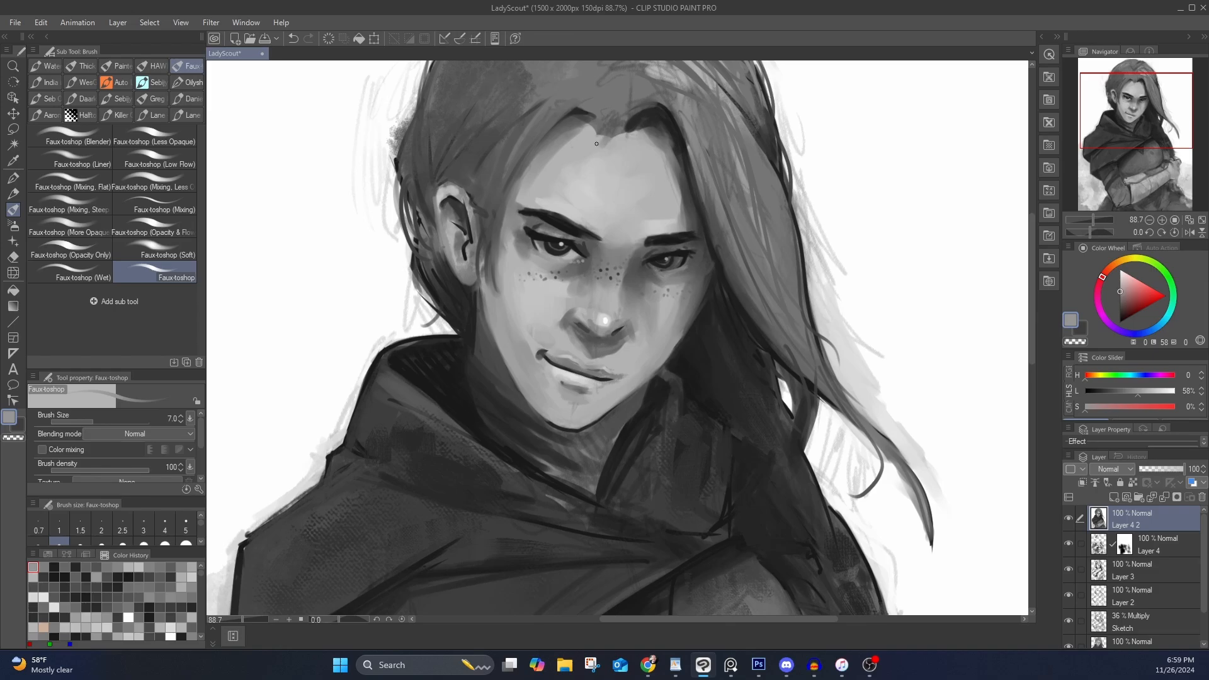
{"action": "left_click", "coordinate": [648, 269], "text": "alt"}
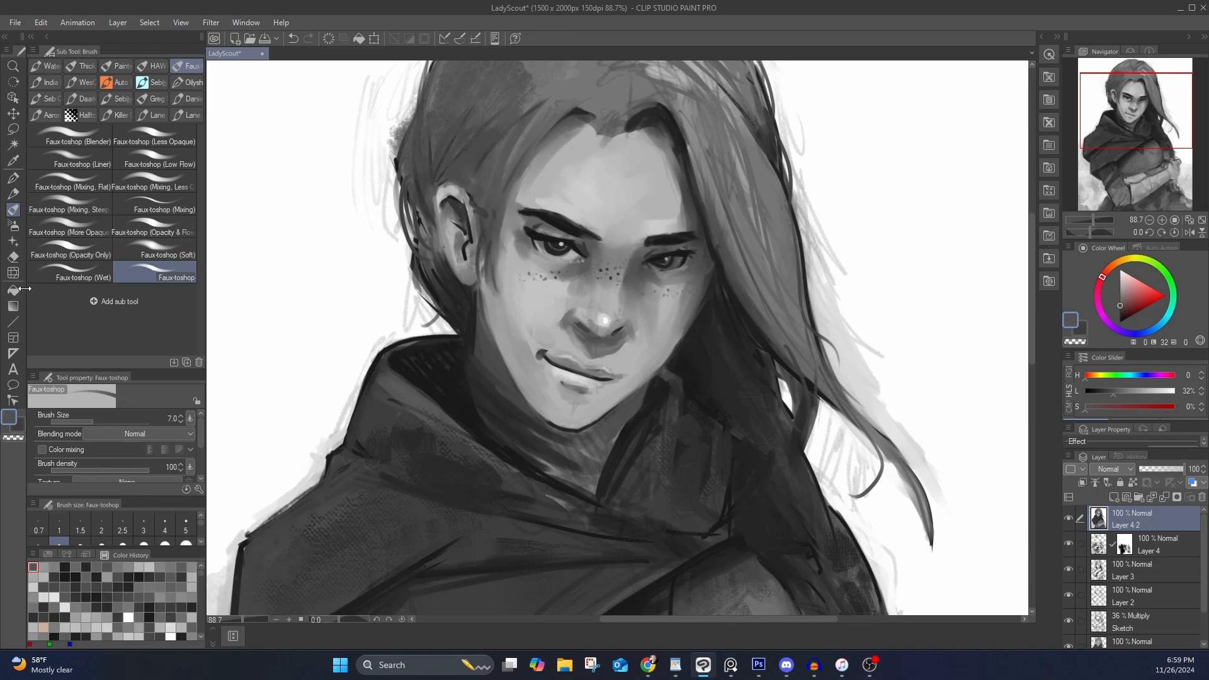
Try Liquify near the eye beside the long hair, return to the Faux-toshop brush and repaint its lids with sampled dark greys
{"action": "left_click", "coordinate": [12, 273]}
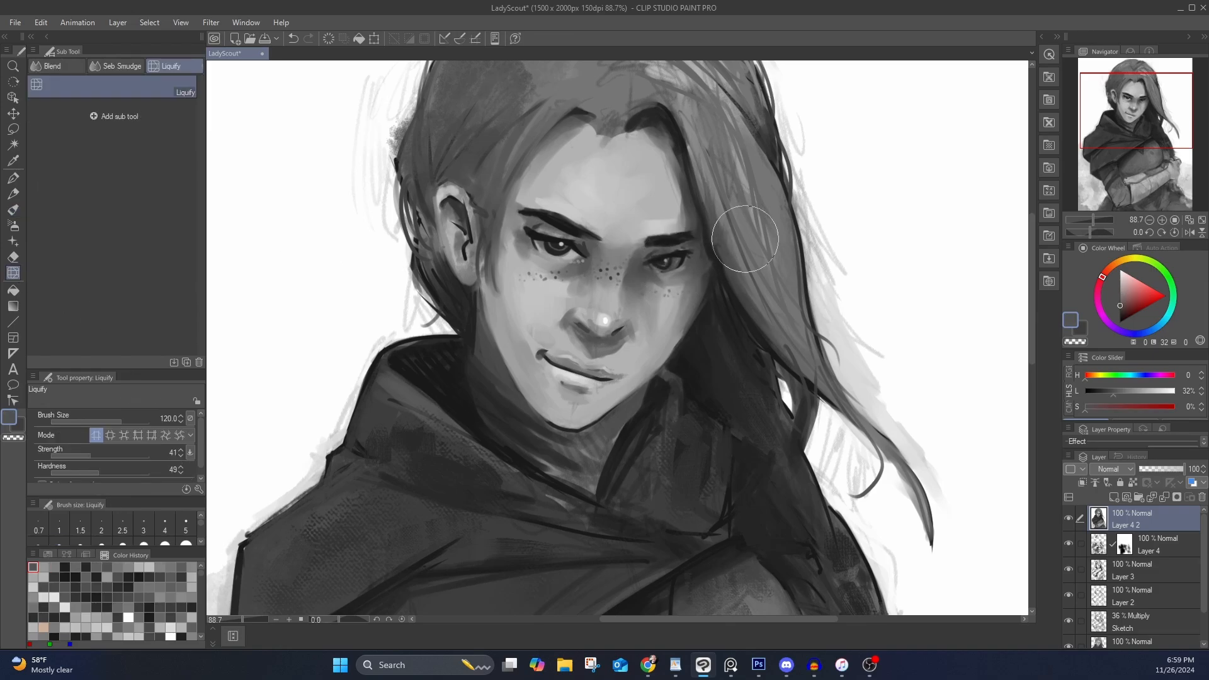
{"action": "key", "text": "b"}
{"action": "left_click", "coordinate": [669, 241], "text": "alt"}
{"action": "left_click", "coordinate": [660, 249], "text": "alt"}
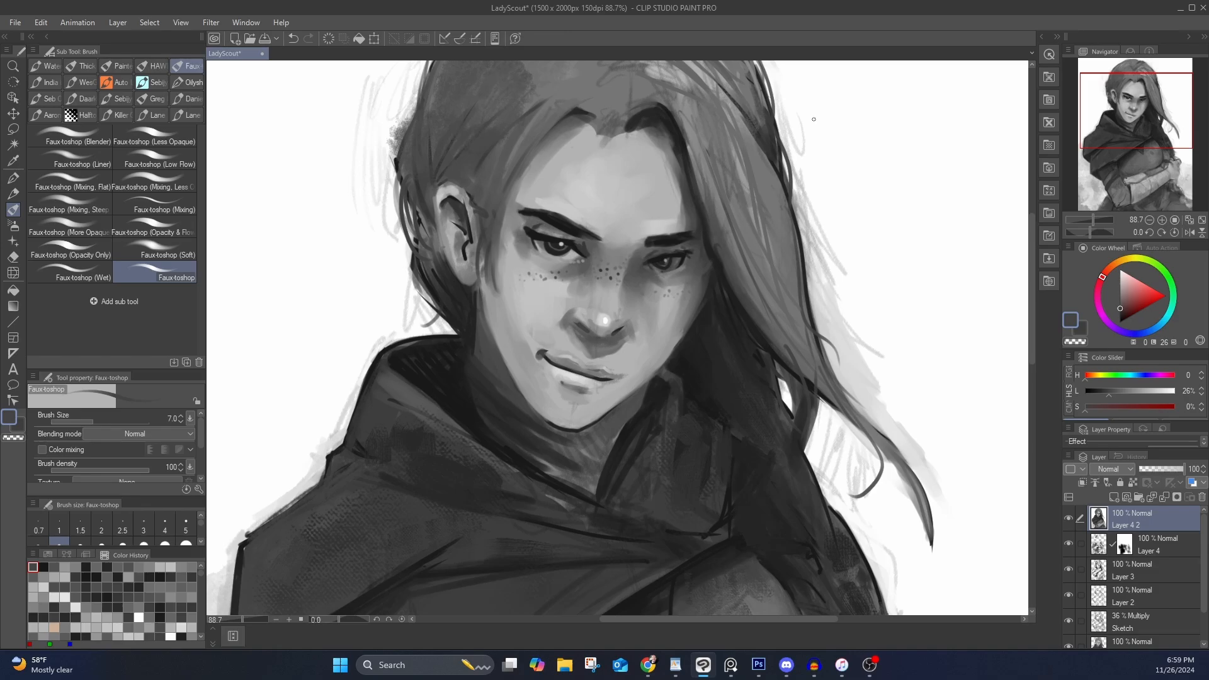
{"action": "left_click", "coordinate": [648, 257], "text": "alt"}
{"action": "left_click", "coordinate": [651, 261], "text": "alt"}
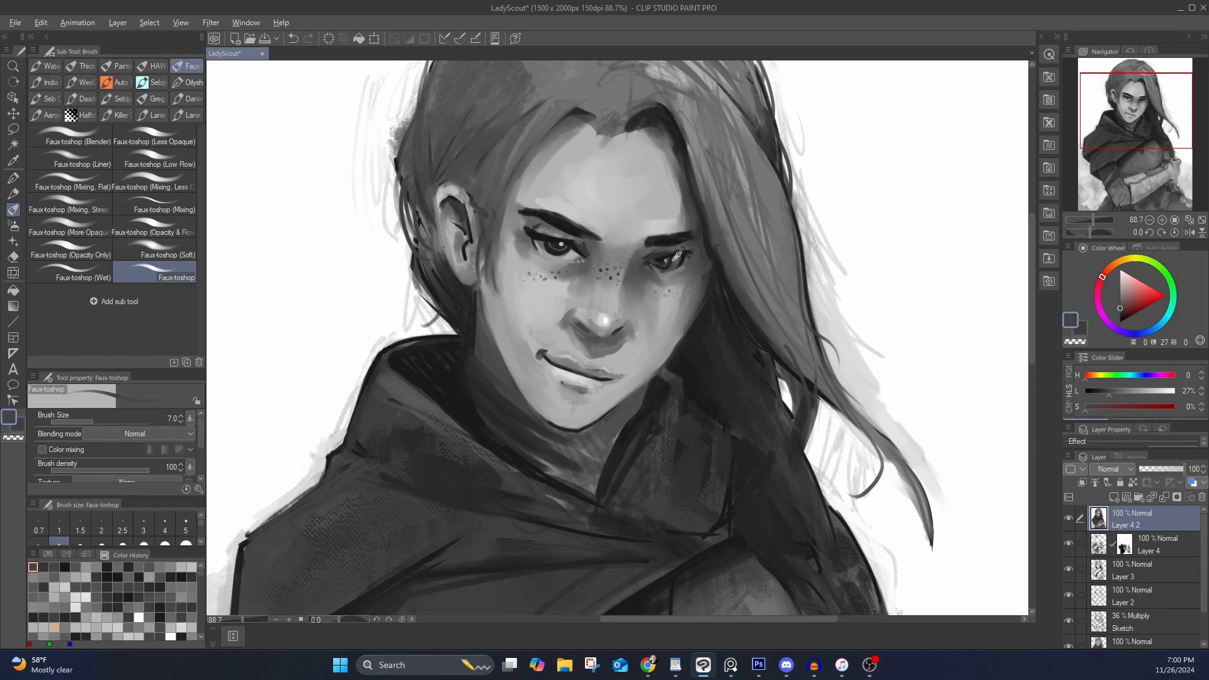
Sharpen the iris, pupil and upper lash line of the eye beside the long hair with sampled near-black and dark greys
{"action": "left_click", "coordinate": [677, 256], "text": "alt"}
{"action": "left_click", "coordinate": [679, 253], "text": "alt"}
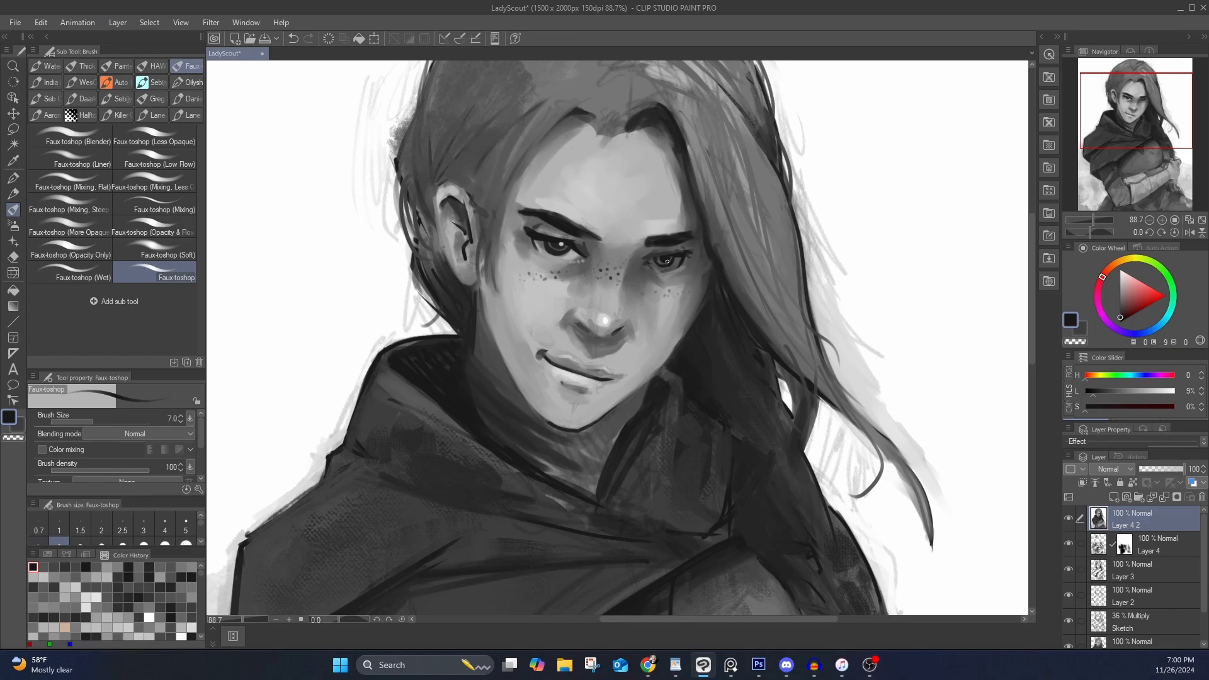
{"action": "left_click", "coordinate": [677, 263], "text": "alt"}
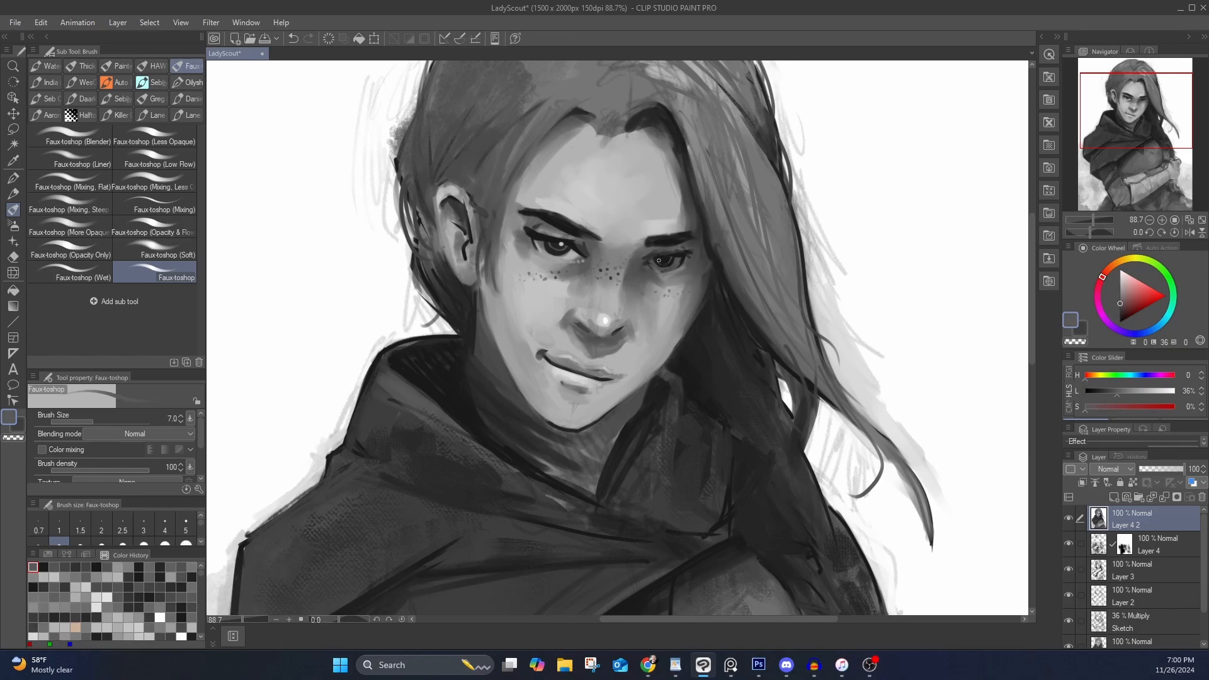
{"action": "left_click", "coordinate": [665, 244], "text": "alt"}
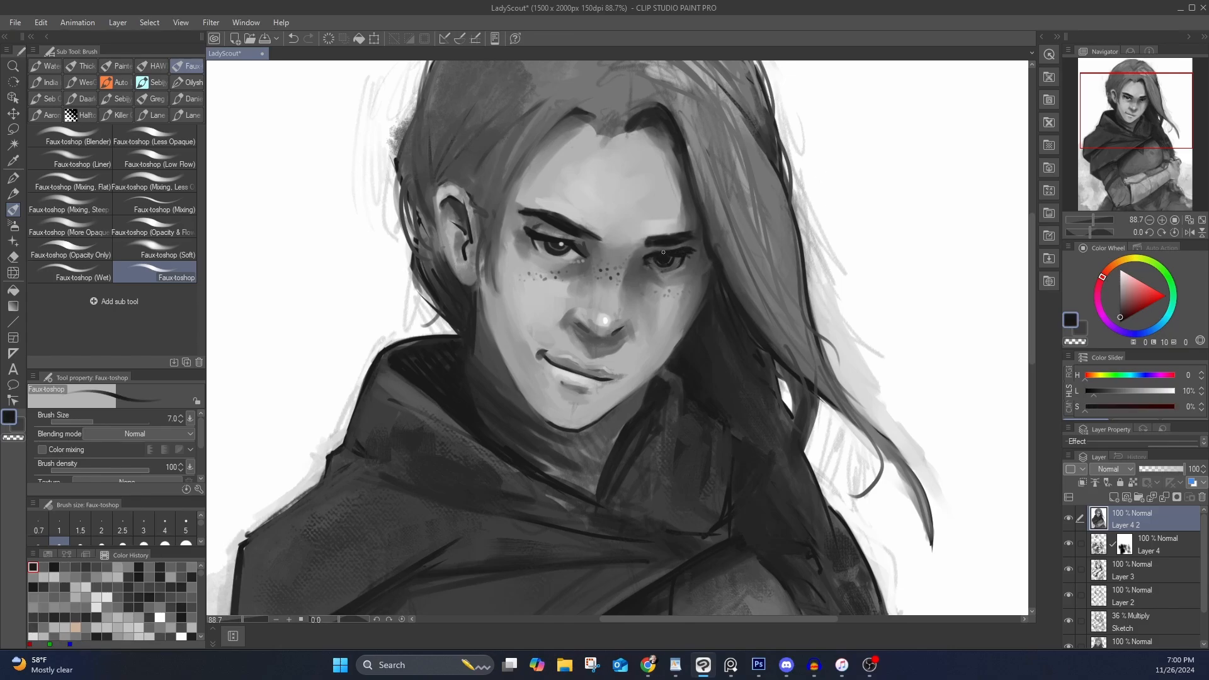
{"action": "left_click", "coordinate": [641, 255], "text": "alt"}
{"action": "left_click", "coordinate": [669, 260], "text": "alt"}
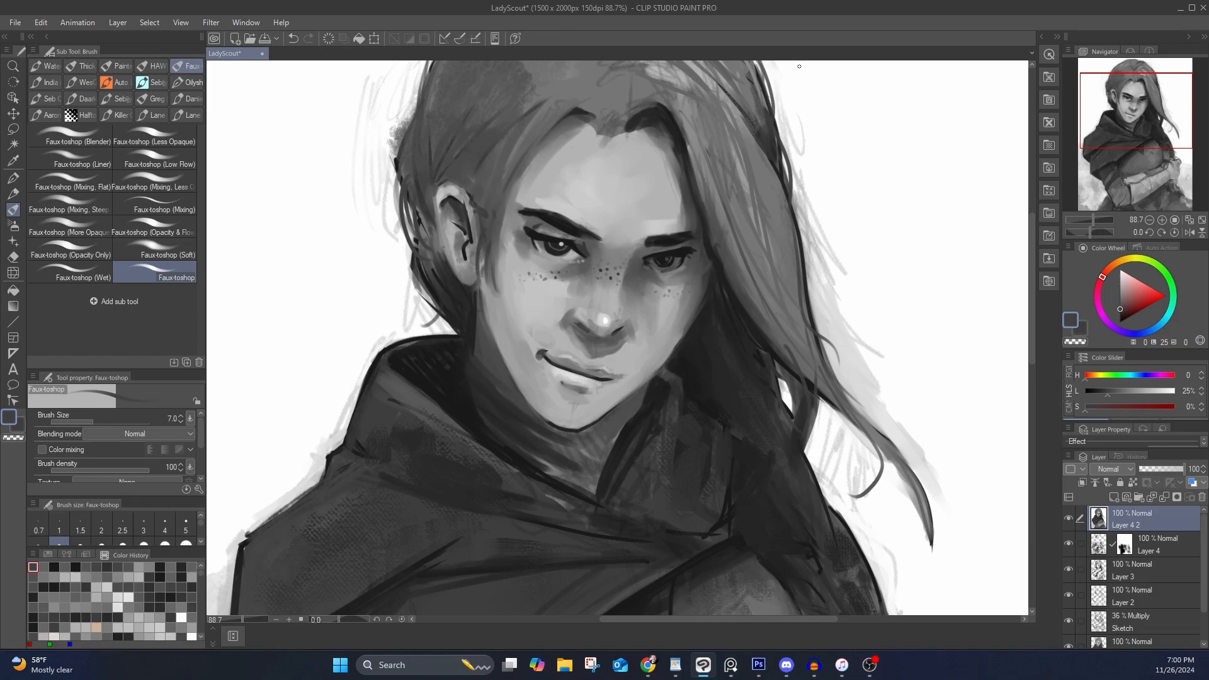
{"action": "left_click", "coordinate": [666, 259], "text": "alt"}
Extend the dark lash wing on the eye nearest the ear and touch up the mouth and chin with sampled greys
{"action": "left_click", "coordinate": [518, 222], "text": "alt"}
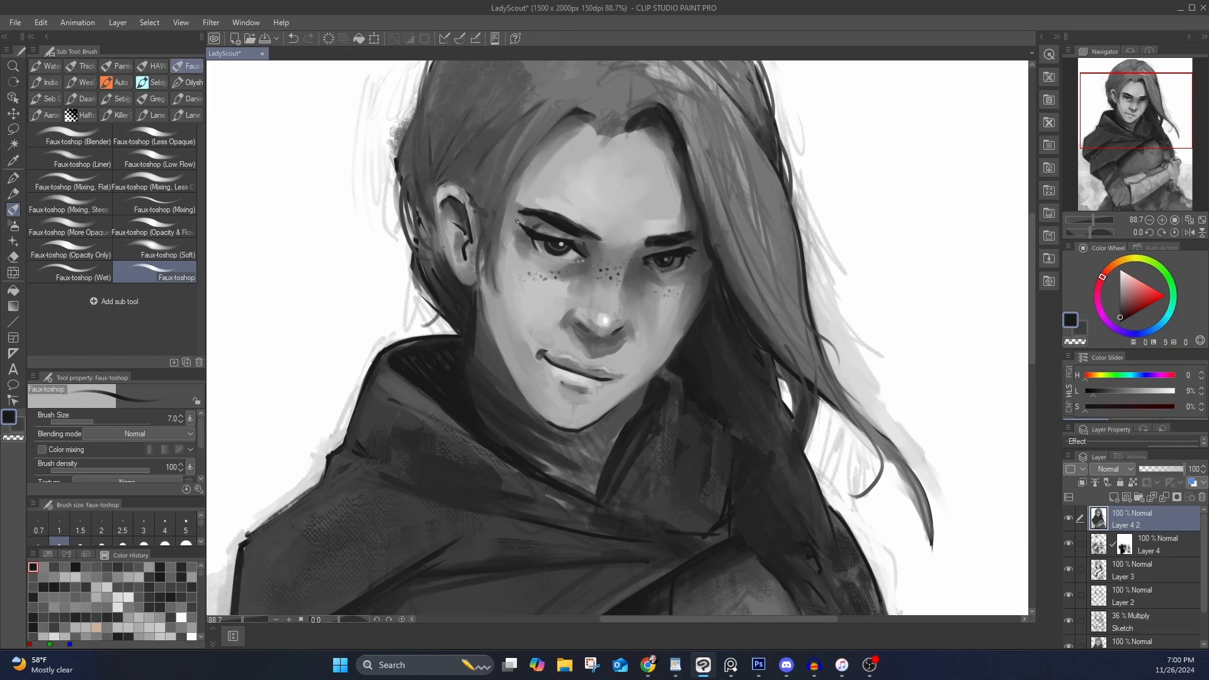
{"action": "left_click", "coordinate": [518, 188], "text": "alt"}
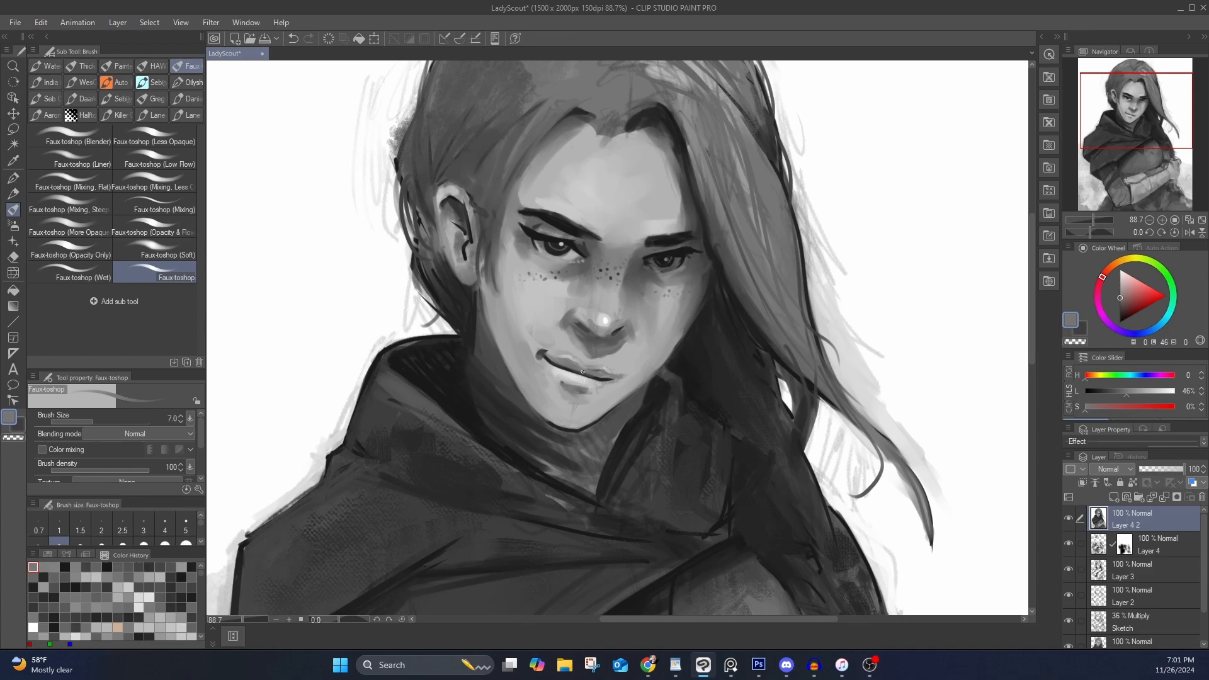
{"action": "left_click", "coordinate": [551, 422], "text": "alt"}
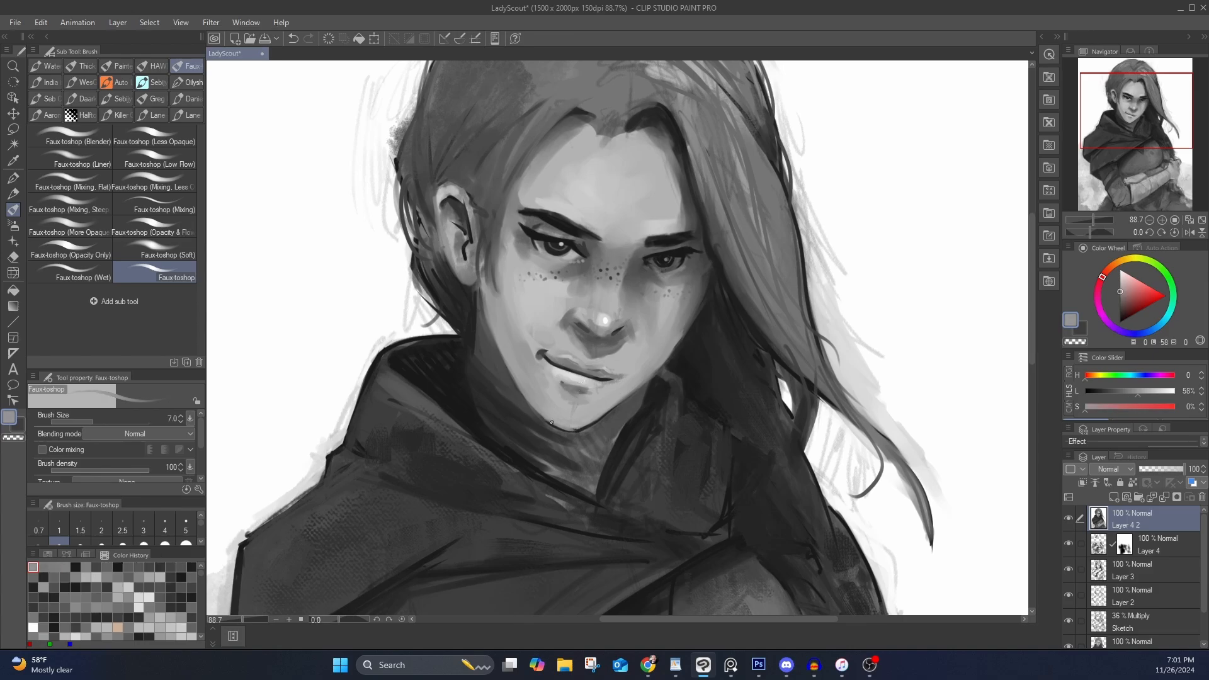
Refine the cheek and jaw edge against the dark hair, switching to the Faux-toshop (Wet) brush at size 7 with sampled greys
{"action": "left_click", "coordinate": [668, 372], "text": "alt"}
{"action": "mouse_move", "coordinate": [692, 325]}
{"action": "left_mouse_down"}
{"action": "mouse_move", "coordinate": [710, 262]}
{"action": "mouse_move", "coordinate": [709, 274]}
{"action": "left_mouse_up"}
{"action": "left_click", "coordinate": [706, 277], "text": "alt"}
{"action": "left_click", "coordinate": [102, 272]}
{"action": "left_click", "coordinate": [698, 296], "text": "alt"}
{"action": "left_click", "coordinate": [710, 286], "text": "alt"}
{"action": "left_click", "coordinate": [717, 284], "text": "alt"}
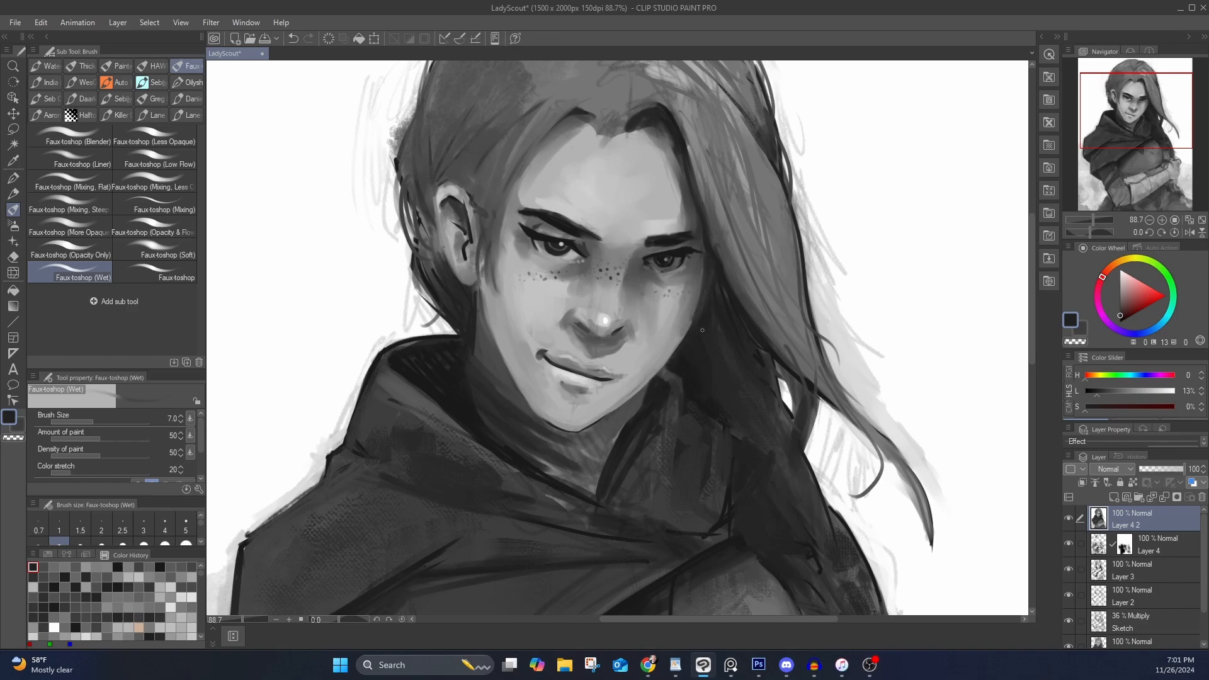
{"action": "left_click", "coordinate": [701, 287], "text": "alt"}
Repaint the shadow shapes inside the ear with sampled dark greys
{"action": "left_click", "coordinate": [467, 237], "text": "alt"}
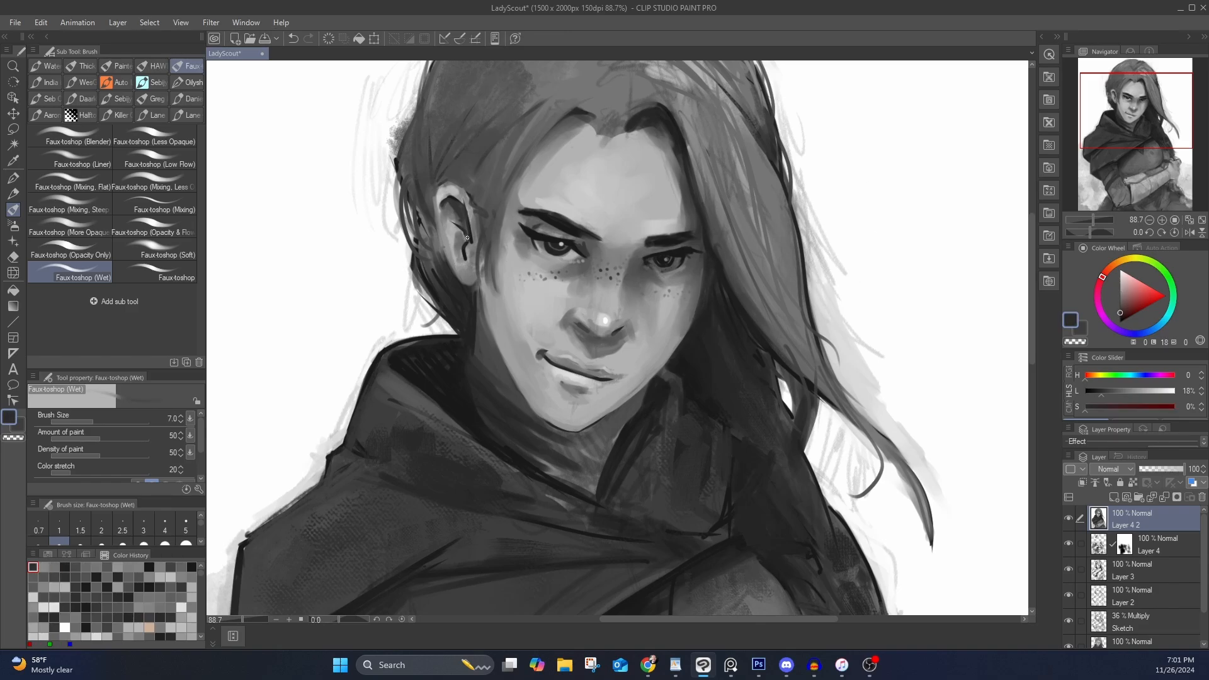
{"action": "left_click", "coordinate": [475, 217], "text": "alt"}
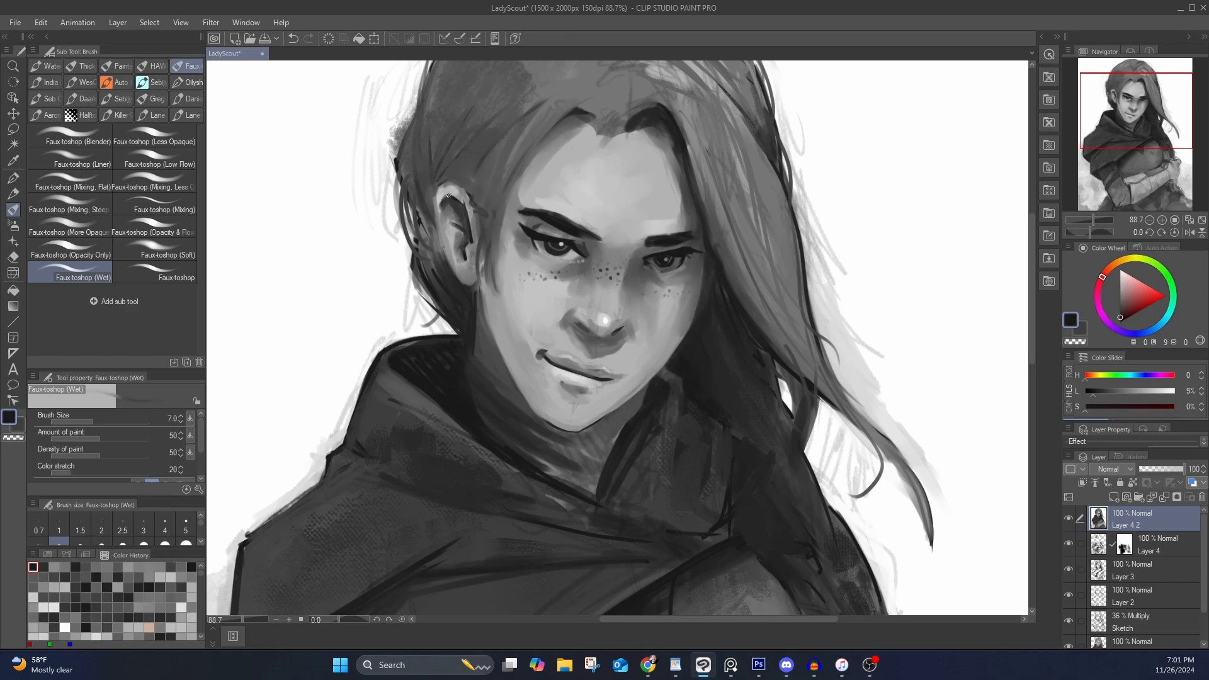
{"action": "left_click", "coordinate": [732, 227], "text": "alt"}
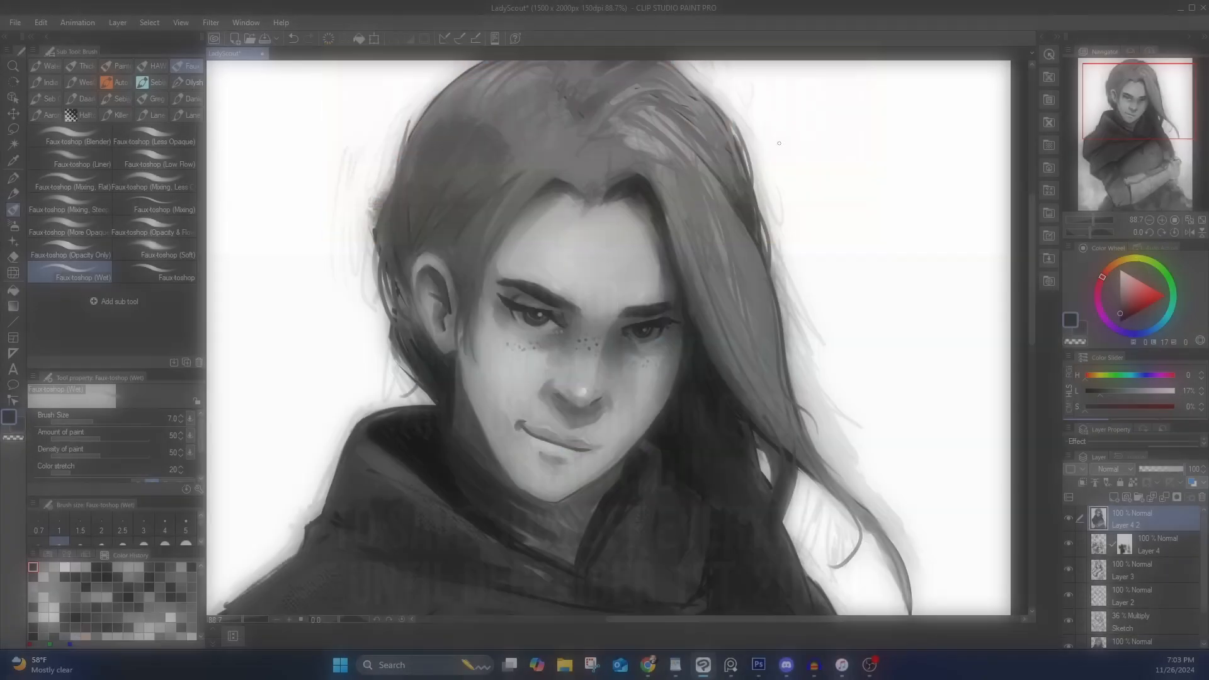
Define the hairline, the long hair lock and the outer contour of the head with thin dark grey strokes
{"action": "left_click", "coordinate": [646, 200], "text": "alt"}
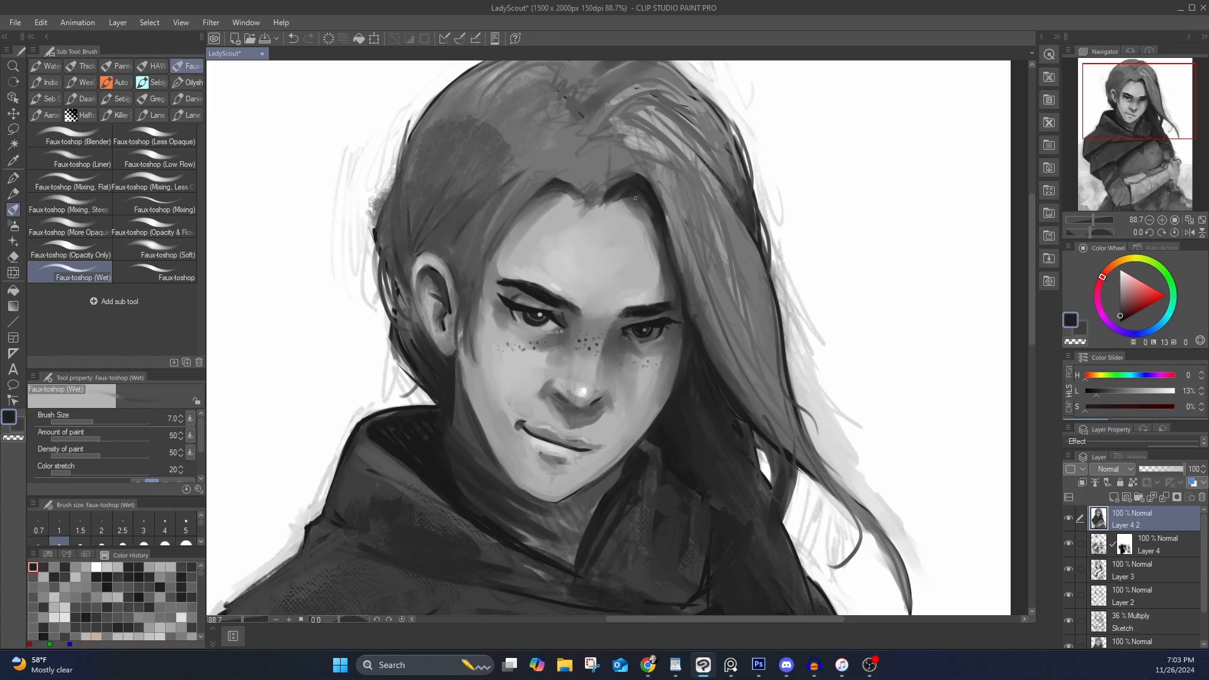
{"action": "left_click_drag", "start_coordinate": [688, 241], "coordinate": [797, 440]}
{"action": "left_click", "coordinate": [805, 439], "text": "alt"}
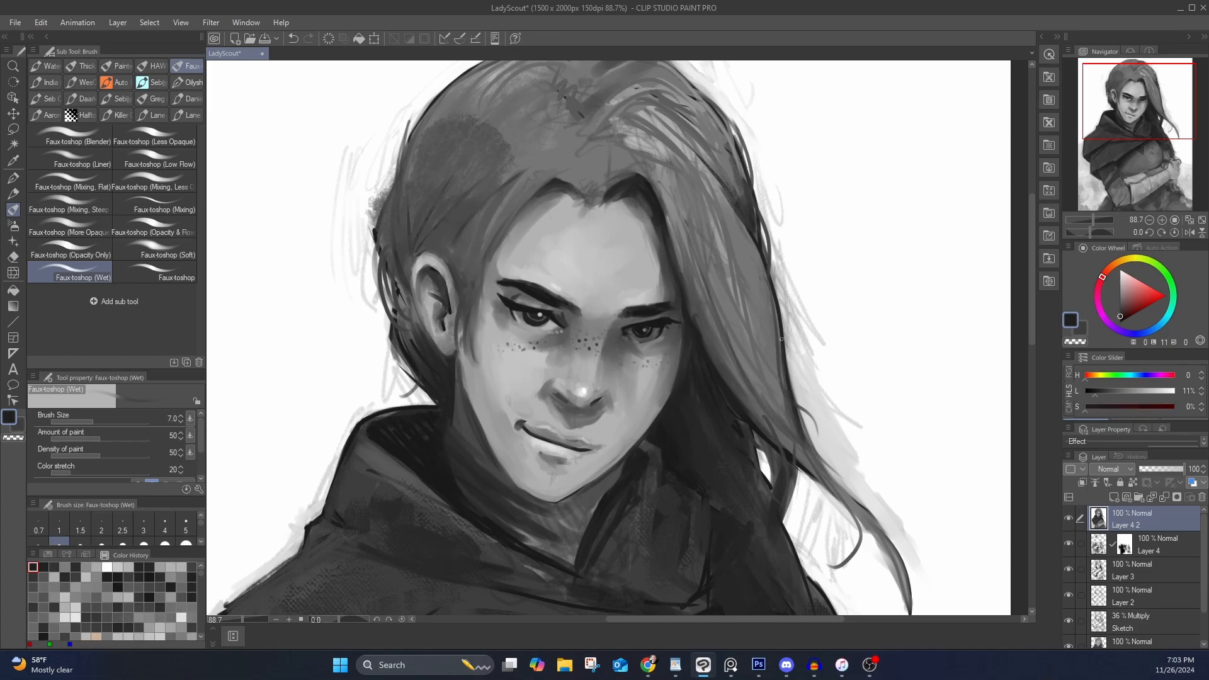
{"action": "scroll", "coordinate": [781, 339], "scroll_direction": "up", "scroll_amount": 5}
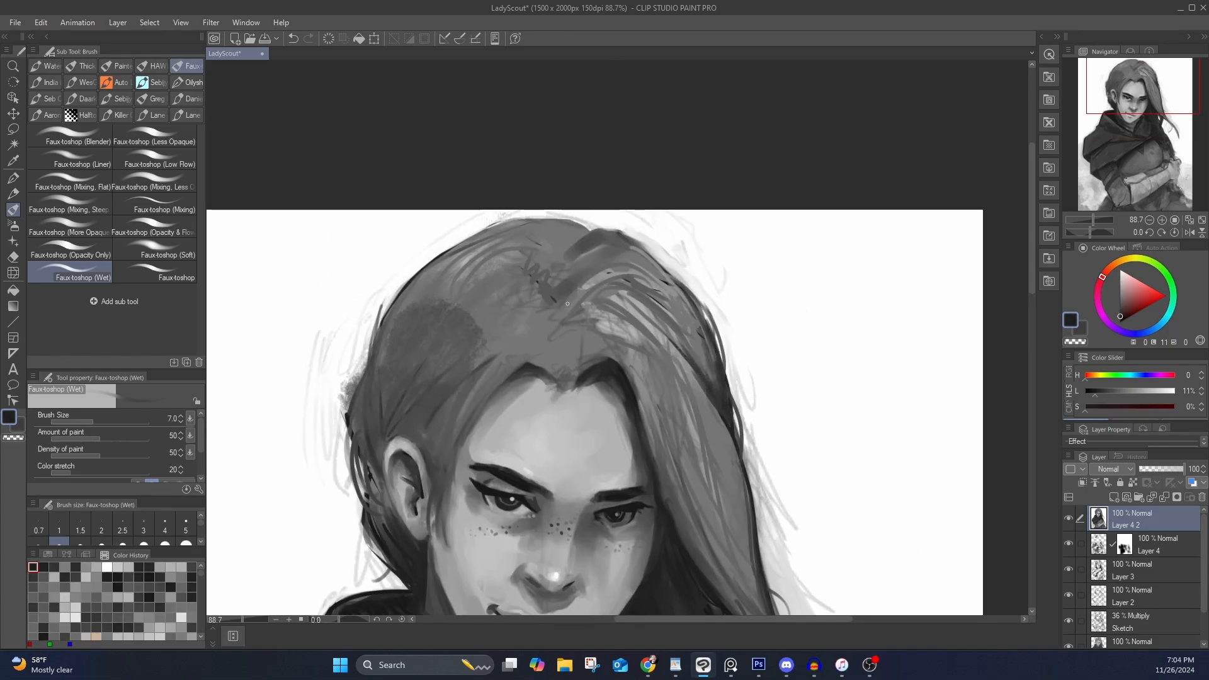
{"action": "left_click_drag", "start_coordinate": [349, 410], "coordinate": [452, 281]}
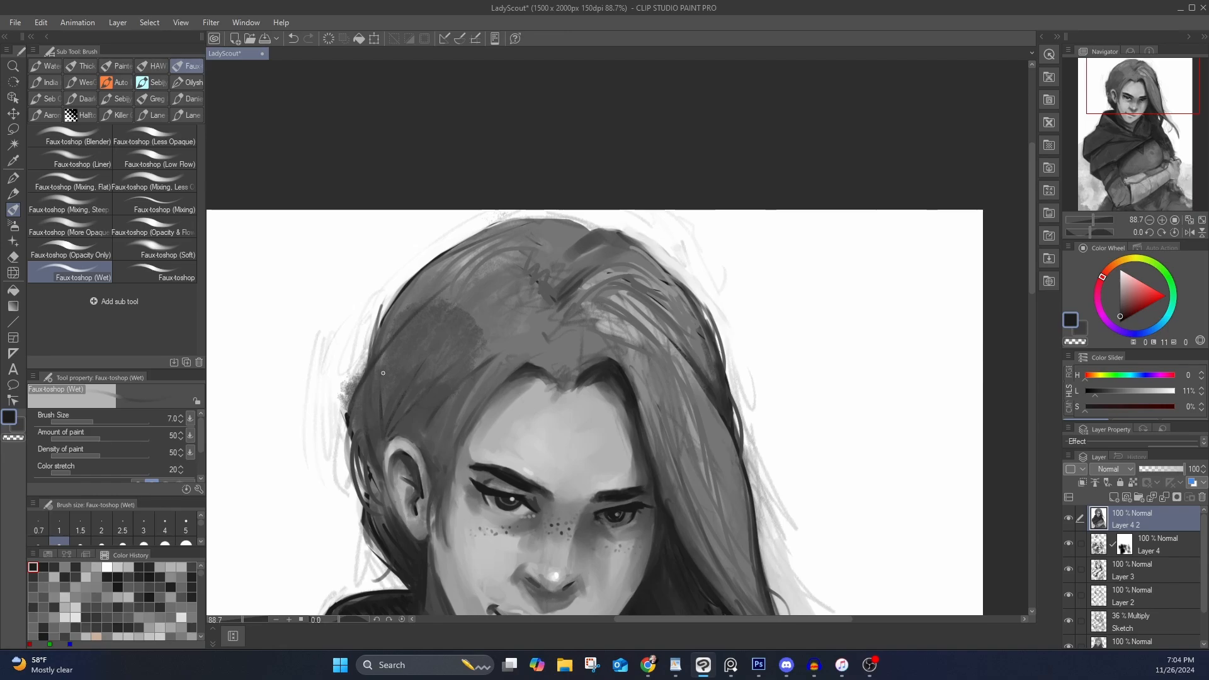
Clean up the edges where the crossed forearm meets the torso and sleeve with sampled dark and light greys
{"action": "left_click_drag", "start_coordinate": [734, 218], "coordinate": [878, 81]}
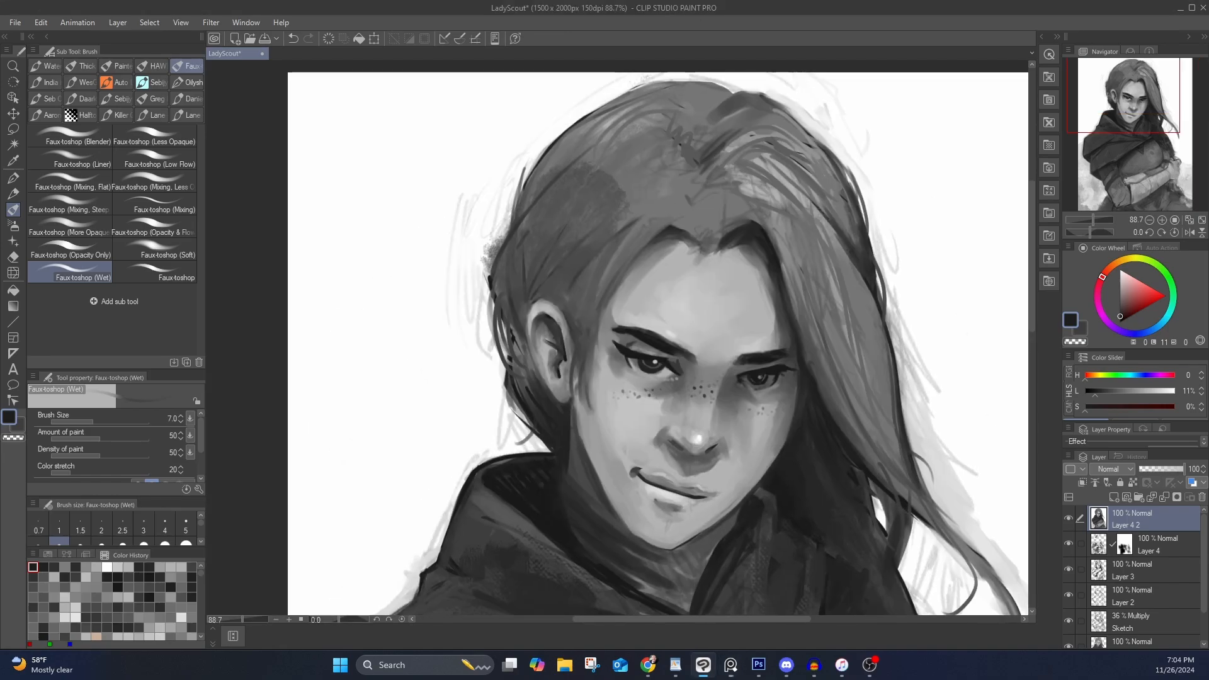
{"action": "scroll", "coordinate": [752, 214], "scroll_direction": "down", "scroll_amount": 5}
{"action": "scroll", "coordinate": [803, 372], "scroll_direction": "up", "scroll_amount": 3}
{"action": "scroll", "coordinate": [789, 471], "scroll_direction": "up", "scroll_amount": 1}
{"action": "left_click_drag", "start_coordinate": [789, 471], "coordinate": [646, 336]}
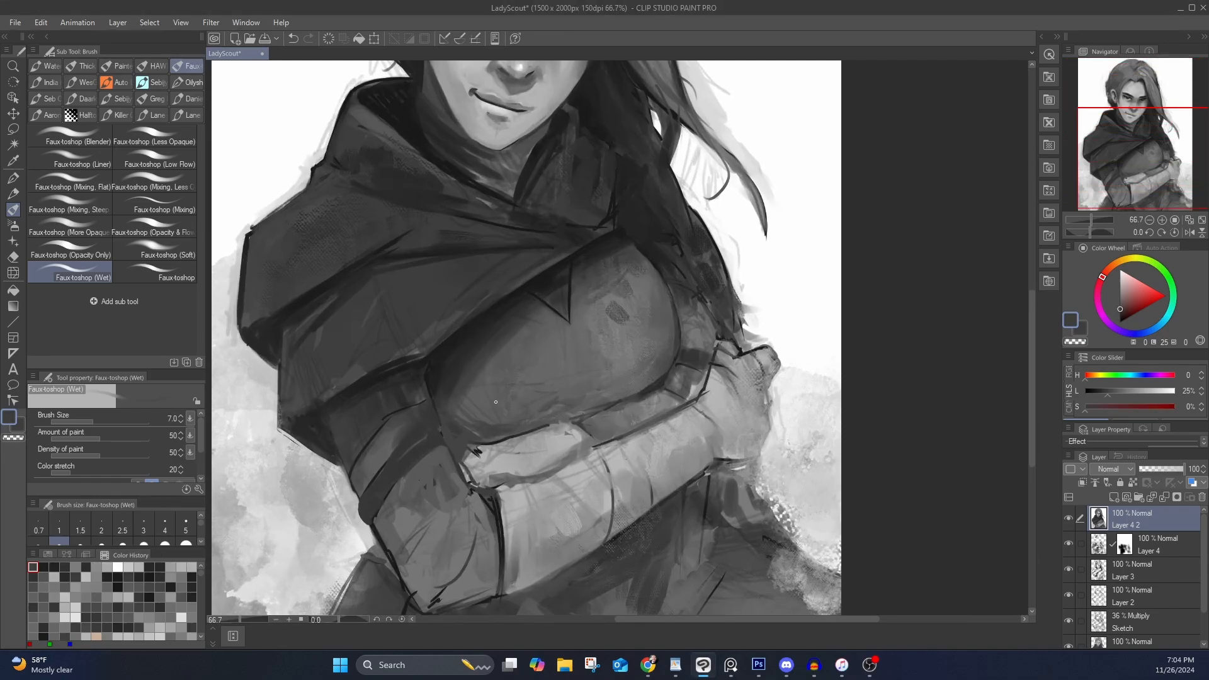
{"action": "mouse_move", "coordinate": [468, 459]}
{"action": "left_mouse_down"}
{"action": "mouse_move", "coordinate": [492, 479]}
{"action": "mouse_move", "coordinate": [562, 452]}
{"action": "mouse_move", "coordinate": [480, 453]}
{"action": "left_mouse_up"}
{"action": "mouse_move", "coordinate": [565, 459]}
{"action": "left_mouse_down"}
{"action": "mouse_move", "coordinate": [515, 476]}
{"action": "mouse_move", "coordinate": [656, 425]}
{"action": "mouse_move", "coordinate": [536, 481]}
{"action": "left_mouse_up"}
{"action": "left_click", "coordinate": [527, 494], "text": "alt"}
{"action": "left_click", "coordinate": [667, 350], "text": "alt"}
{"action": "mouse_move", "coordinate": [517, 437]}
{"action": "left_mouse_down"}
{"action": "mouse_move", "coordinate": [467, 452]}
{"action": "mouse_move", "coordinate": [471, 478]}
{"action": "left_mouse_up"}
{"action": "left_click_drag", "start_coordinate": [448, 466], "coordinate": [457, 388]}
Darken the elbow edge and the band around the upper sleeve with near-black, using the Faux-toshop (Wet) brush at size 17
{"action": "left_click", "coordinate": [450, 522], "text": "alt"}
{"action": "left_click_drag", "start_coordinate": [448, 522], "coordinate": [420, 504]}
{"action": "mouse_move", "coordinate": [410, 494]}
{"action": "left_mouse_down"}
{"action": "mouse_move", "coordinate": [435, 428]}
{"action": "mouse_move", "coordinate": [481, 411]}
{"action": "left_mouse_up"}
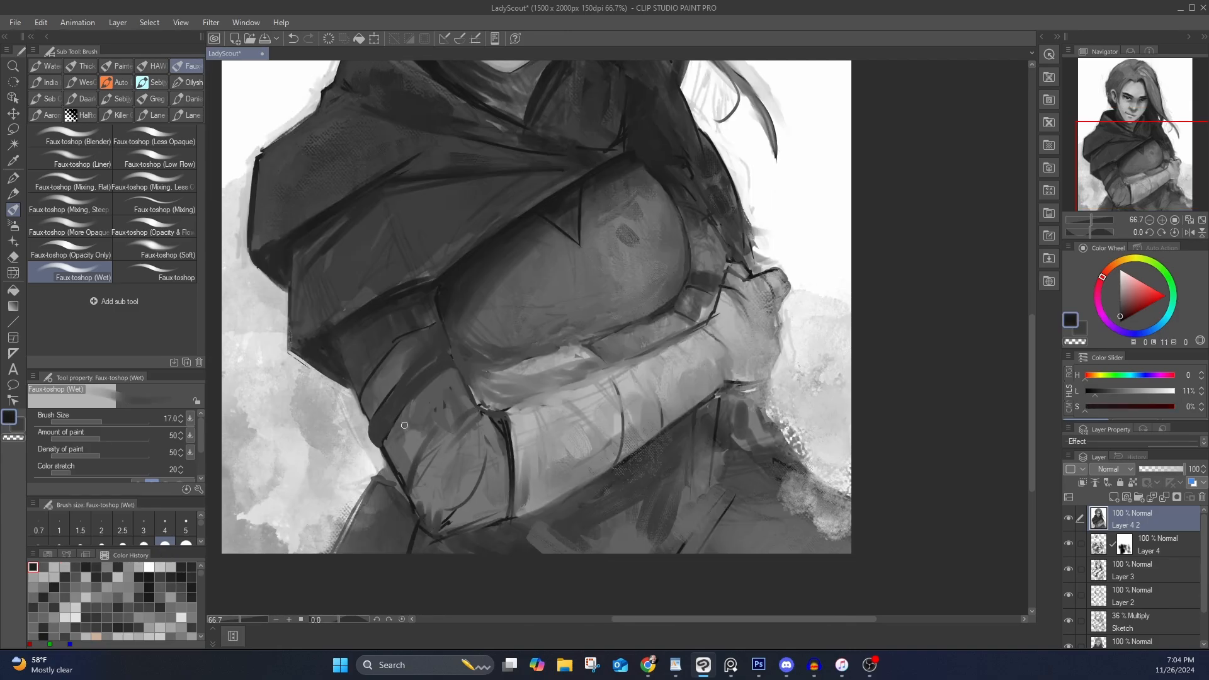
{"action": "mouse_move", "coordinate": [384, 421]}
{"action": "left_mouse_down"}
{"action": "mouse_move", "coordinate": [418, 378]}
{"action": "mouse_move", "coordinate": [403, 382]}
{"action": "mouse_move", "coordinate": [449, 347]}
{"action": "mouse_move", "coordinate": [456, 364]}
{"action": "mouse_move", "coordinate": [382, 442]}
{"action": "mouse_move", "coordinate": [374, 430]}
{"action": "mouse_move", "coordinate": [451, 357]}
{"action": "left_mouse_up"}
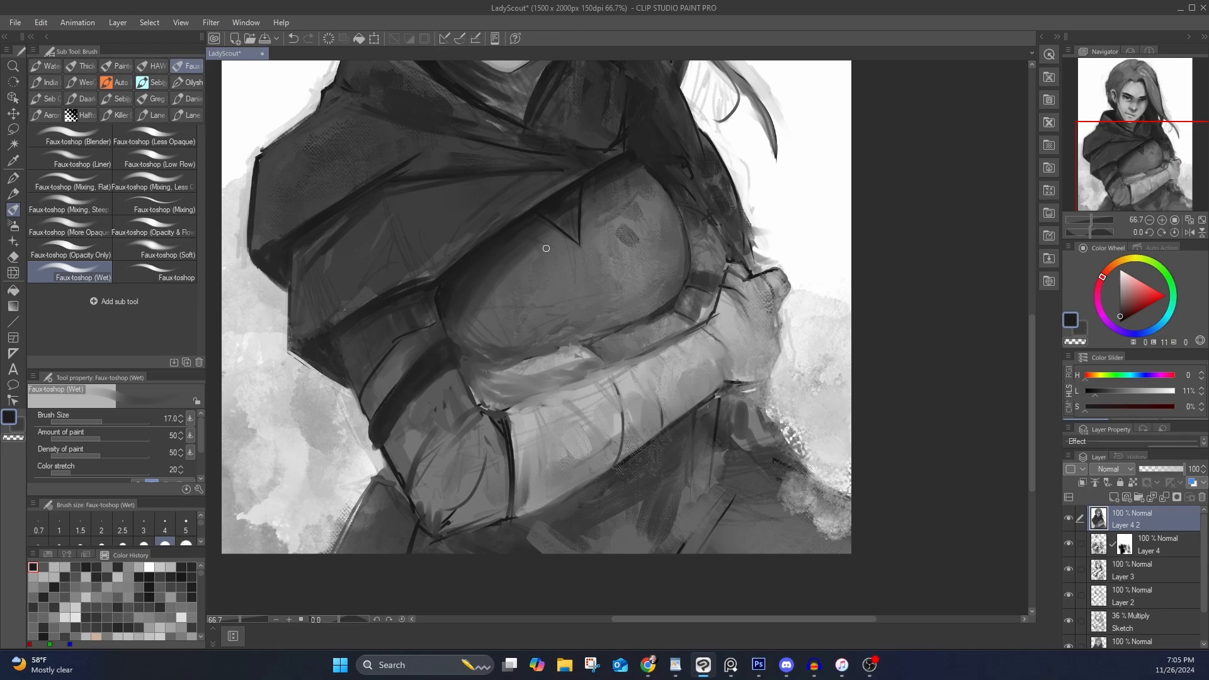
Shade the far sleeve cuff and the shadow between the torso and crossed forearms with sampled dark greys
{"action": "left_click", "coordinate": [698, 277], "text": "alt"}
{"action": "mouse_move", "coordinate": [716, 296]}
{"action": "left_mouse_down"}
{"action": "mouse_move", "coordinate": [721, 275]}
{"action": "mouse_move", "coordinate": [698, 321]}
{"action": "left_mouse_up"}
{"action": "left_click", "coordinate": [569, 352], "text": "alt"}
{"action": "left_click_drag", "start_coordinate": [567, 350], "coordinate": [579, 357]}
{"action": "mouse_move", "coordinate": [587, 361]}
{"action": "left_mouse_down"}
{"action": "mouse_move", "coordinate": [637, 343]}
{"action": "mouse_move", "coordinate": [681, 320]}
{"action": "mouse_move", "coordinate": [678, 295]}
{"action": "left_mouse_up"}
{"action": "left_click", "coordinate": [640, 324], "text": "alt"}
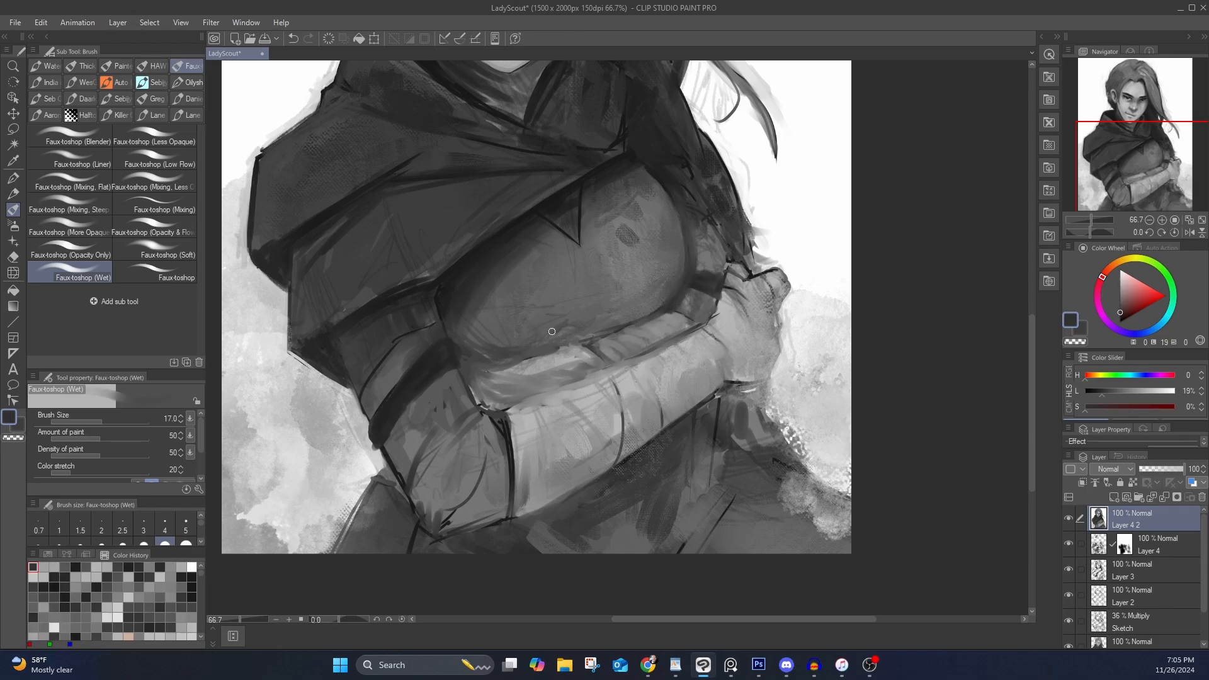
{"action": "left_click", "coordinate": [522, 308], "text": "alt"}
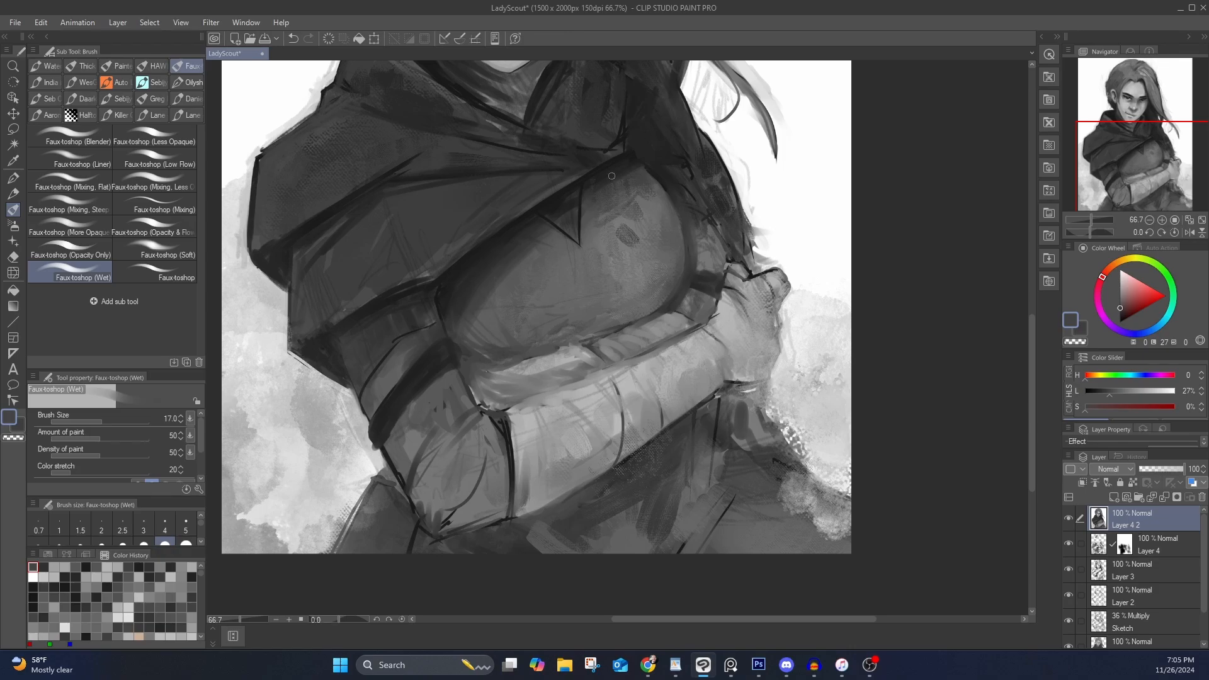
Fill the triangular notch on the chest below the cloak's edge with sampled near-black
{"action": "left_click", "coordinate": [573, 185], "text": "alt"}
{"action": "left_click_drag", "start_coordinate": [572, 226], "coordinate": [562, 217]}
{"action": "left_click_drag", "start_coordinate": [626, 217], "coordinate": [617, 399]}
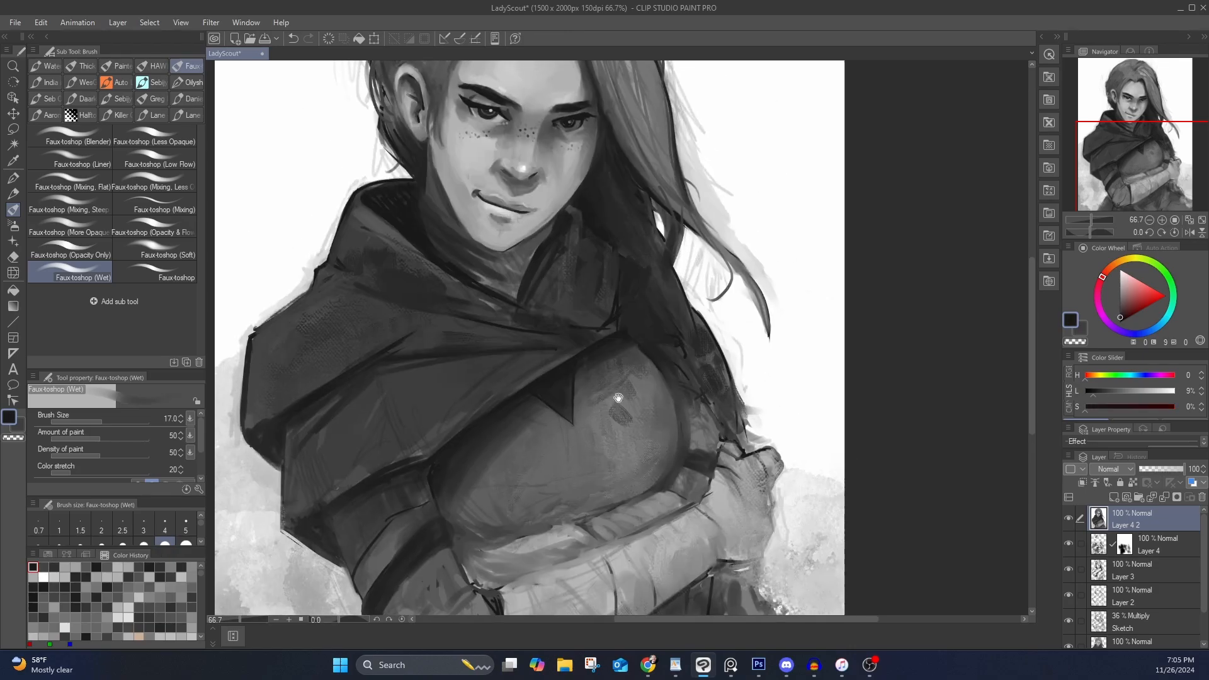
Blend the scarf folds below the chin and the shadowed side of the neck with sampled dark greys
{"action": "left_click", "coordinate": [473, 301], "text": "alt"}
{"action": "left_click_drag", "start_coordinate": [476, 294], "coordinate": [516, 311]}
{"action": "left_click", "coordinate": [480, 255], "text": "alt"}
{"action": "left_click_drag", "start_coordinate": [477, 259], "coordinate": [492, 269]}
{"action": "left_click", "coordinate": [458, 223], "text": "alt"}
{"action": "left_click_drag", "start_coordinate": [457, 223], "coordinate": [448, 208]}
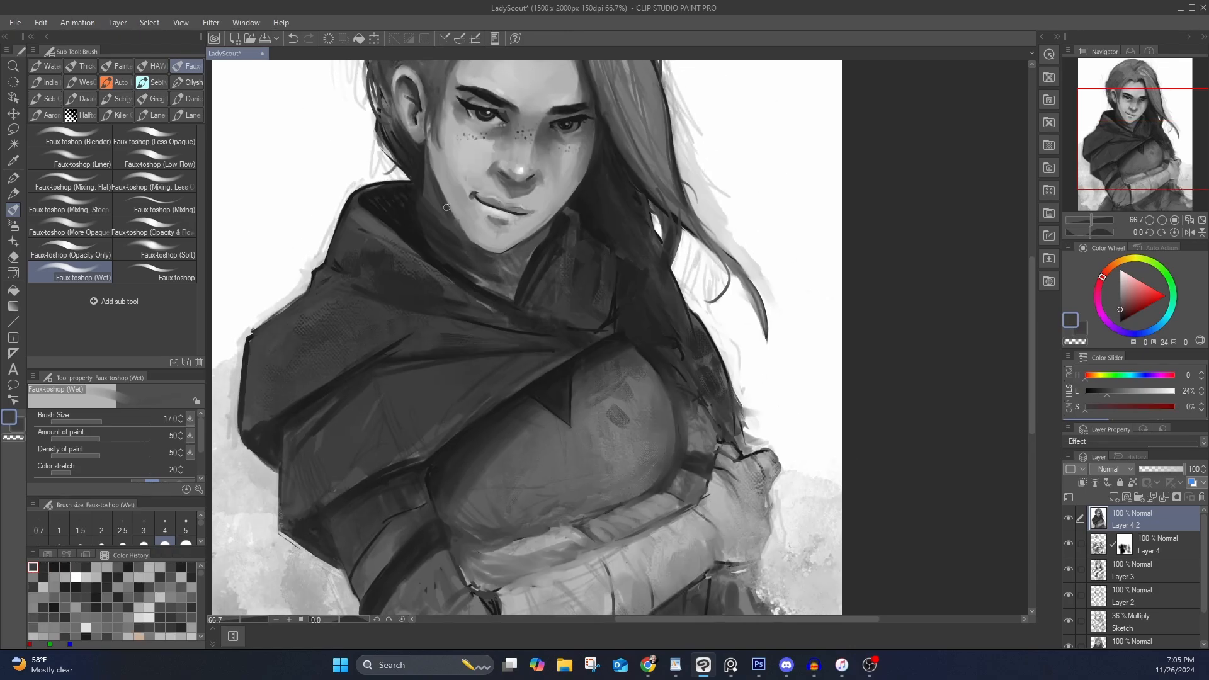
Darken the inside and fold of the cloak's collar beneath the ear with sampled near-black
{"action": "left_click", "coordinate": [465, 208], "text": "alt"}
{"action": "left_click_drag", "start_coordinate": [628, 225], "coordinate": [652, 324]}
{"action": "left_click", "coordinate": [444, 308], "text": "alt"}
{"action": "left_click", "coordinate": [438, 298], "text": "alt"}
{"action": "left_click_drag", "start_coordinate": [399, 306], "coordinate": [415, 358]}
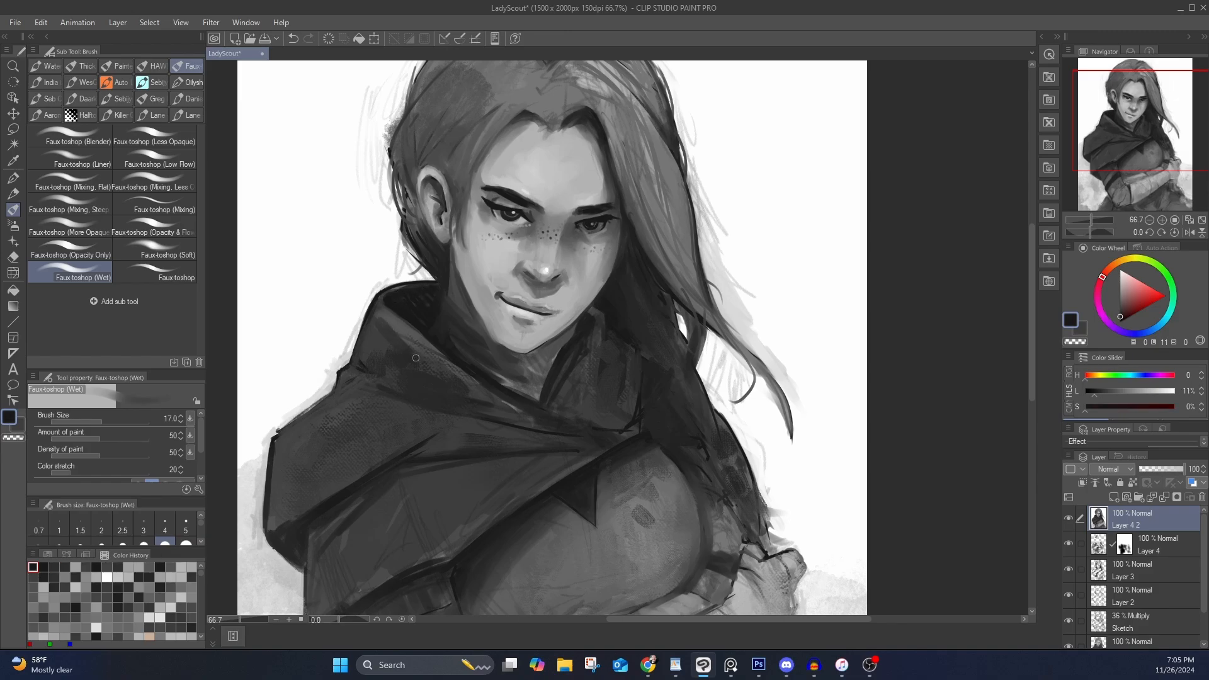
Deepen the dark hair strands falling beside the cloak over the far shoulder with near-black strokes
{"action": "mouse_move", "coordinate": [729, 402]}
{"action": "left_mouse_down"}
{"action": "mouse_move", "coordinate": [684, 305]}
{"action": "mouse_move", "coordinate": [717, 405]}
{"action": "left_mouse_up"}
{"action": "left_click_drag", "start_coordinate": [700, 353], "coordinate": [723, 436]}
{"action": "left_click_drag", "start_coordinate": [668, 309], "coordinate": [645, 265]}
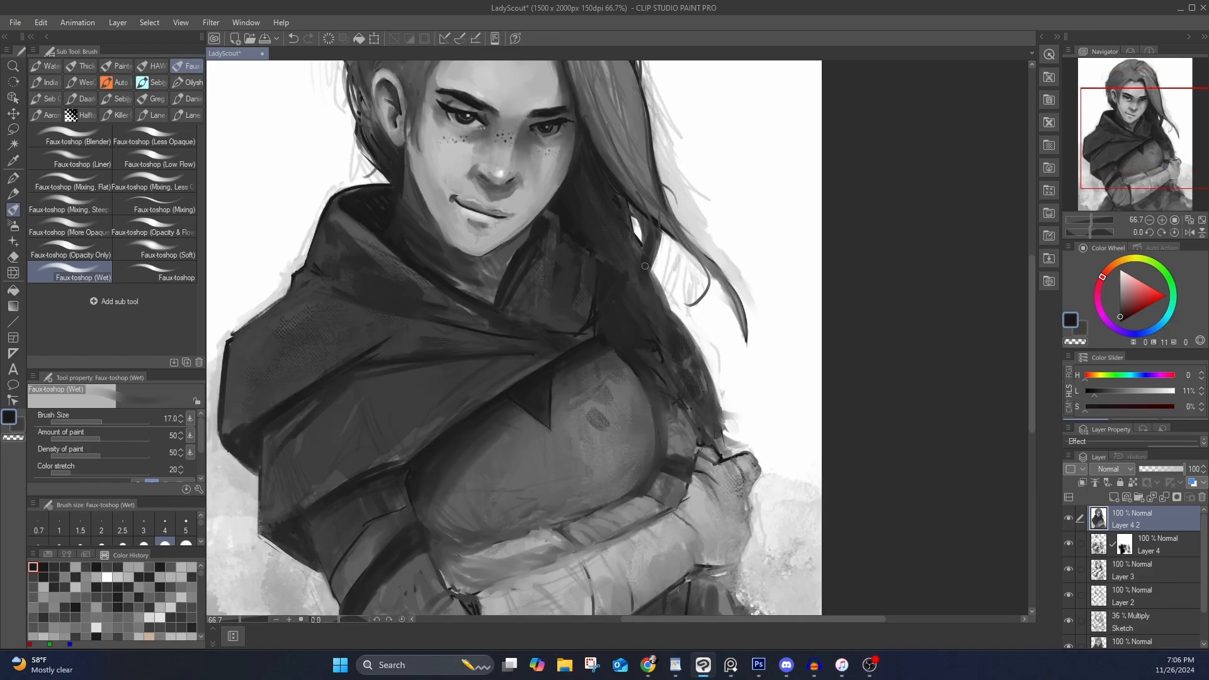
Touch up the edge where the torso meets the crossed forearm and the clenched hand with sampled greys
{"action": "left_click_drag", "start_coordinate": [617, 319], "coordinate": [752, 113]}
{"action": "left_click", "coordinate": [547, 350], "text": "alt"}
{"action": "left_click_drag", "start_coordinate": [549, 353], "coordinate": [529, 371]}
{"action": "left_click", "coordinate": [542, 365], "text": "alt"}
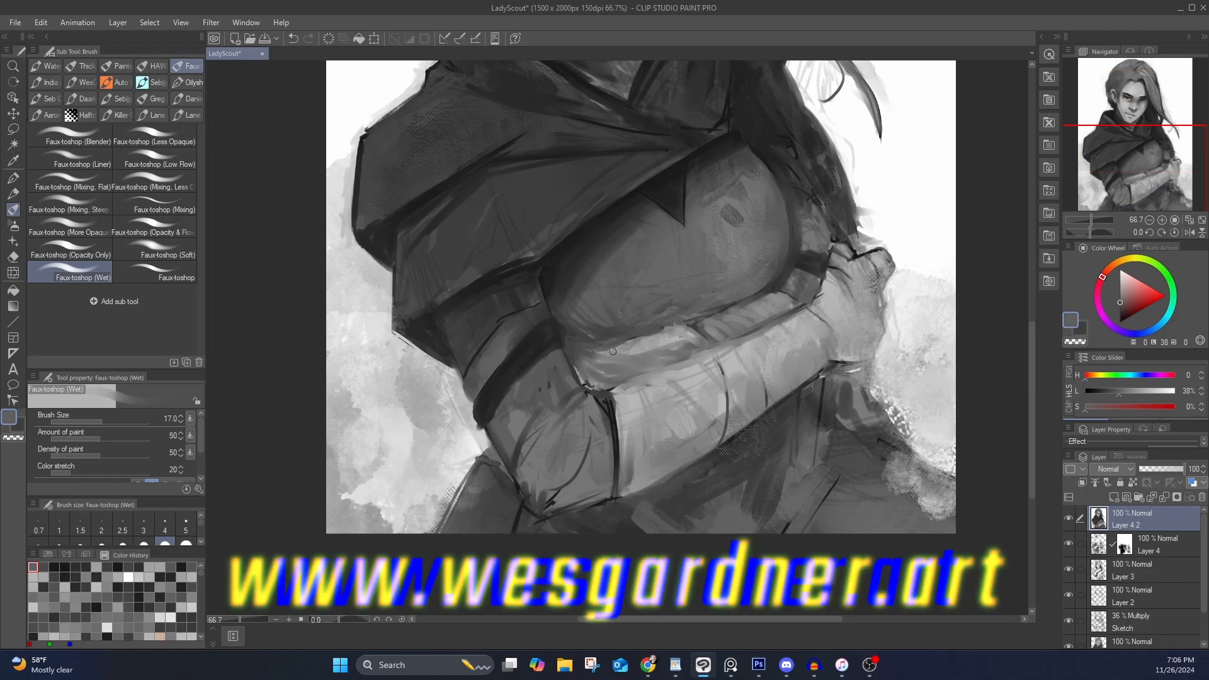
{"action": "left_click", "coordinate": [585, 386], "text": "alt"}
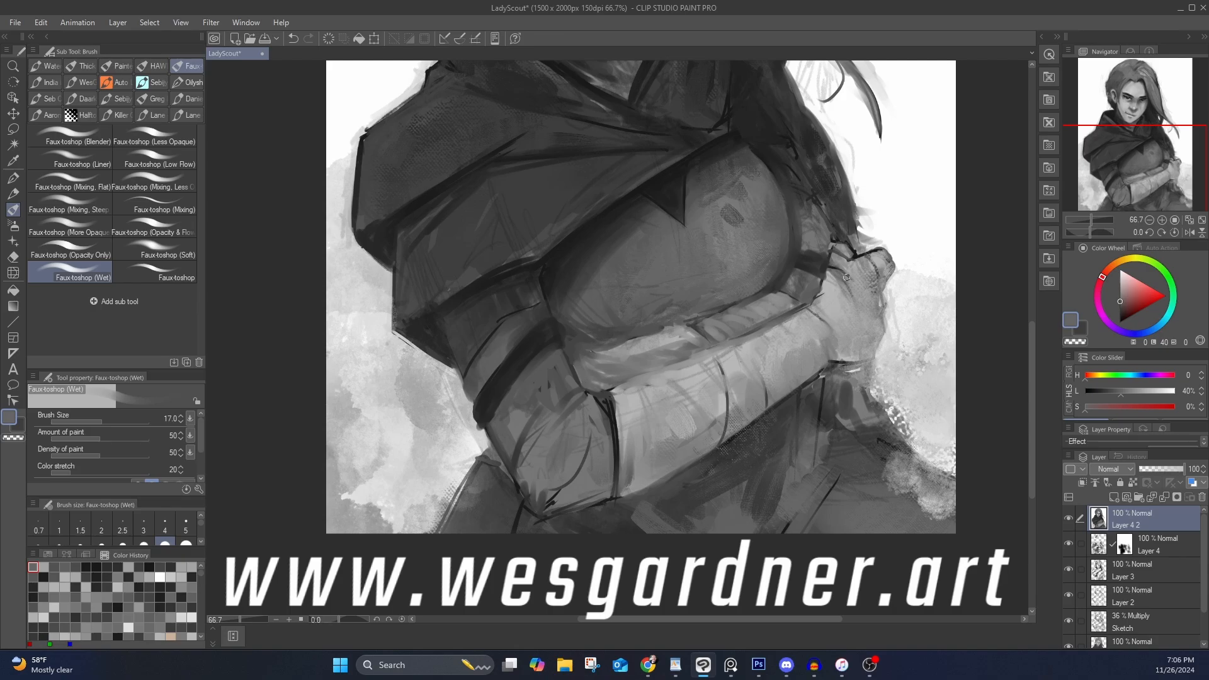
{"action": "left_click", "coordinate": [850, 258], "text": "alt"}
{"action": "mouse_move", "coordinate": [865, 260]}
{"action": "left_mouse_down"}
{"action": "mouse_move", "coordinate": [877, 282]}
{"action": "mouse_move", "coordinate": [754, 301]}
{"action": "left_mouse_up"}
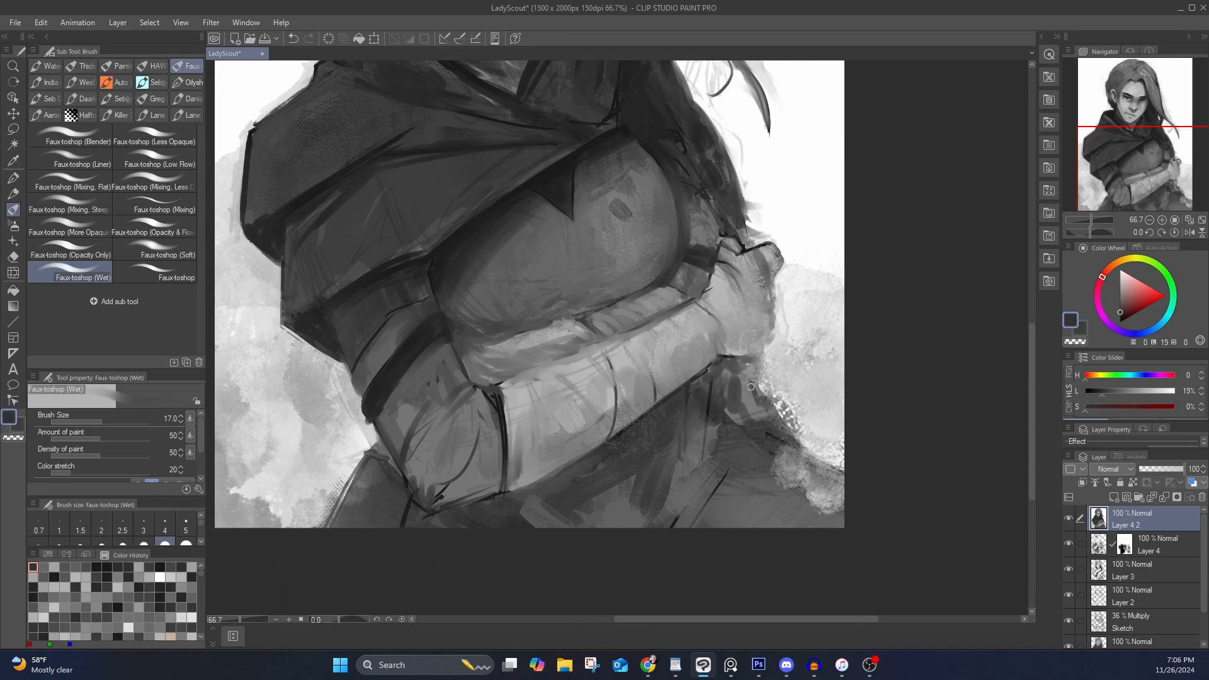
Clean up the outer outline of the cloak's near shoulder with sampled background white
{"action": "mouse_move", "coordinate": [762, 441]}
{"action": "left_mouse_down"}
{"action": "mouse_move", "coordinate": [796, 367]}
{"action": "mouse_move", "coordinate": [867, 600]}
{"action": "left_mouse_up"}
{"action": "left_click", "coordinate": [377, 247], "text": "alt"}
{"action": "left_click_drag", "start_coordinate": [358, 289], "coordinate": [401, 248]}
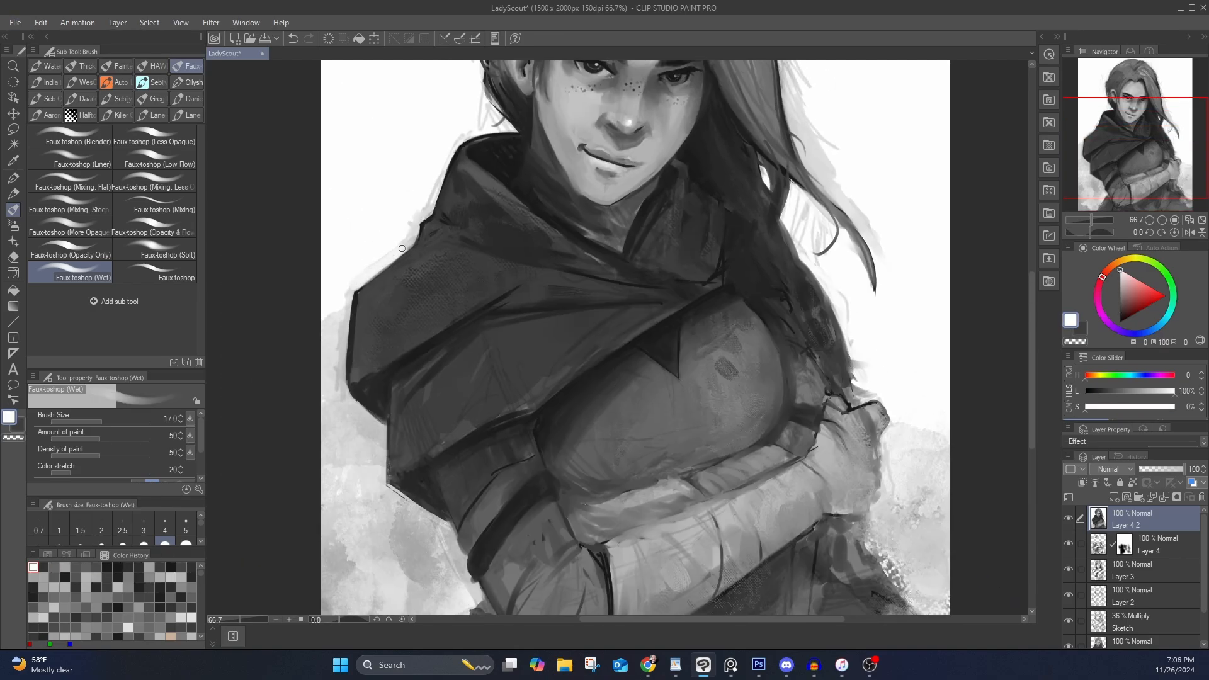
Refine the far side of the collar and its lower edge above the chest with sampled dark greys
{"action": "left_click", "coordinate": [509, 216], "text": "alt"}
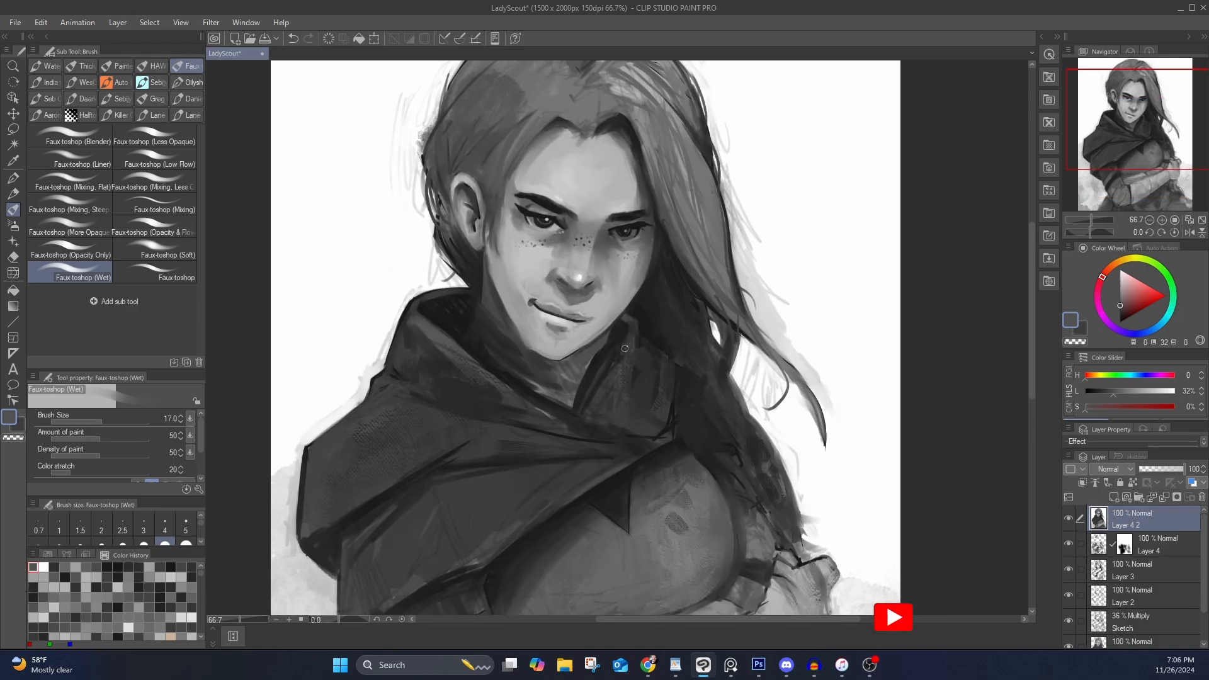
{"action": "mouse_move", "coordinate": [688, 214]}
{"action": "left_mouse_down"}
{"action": "mouse_move", "coordinate": [638, 369]}
{"action": "mouse_move", "coordinate": [674, 421]}
{"action": "left_mouse_up"}
{"action": "left_click", "coordinate": [686, 368], "text": "alt"}
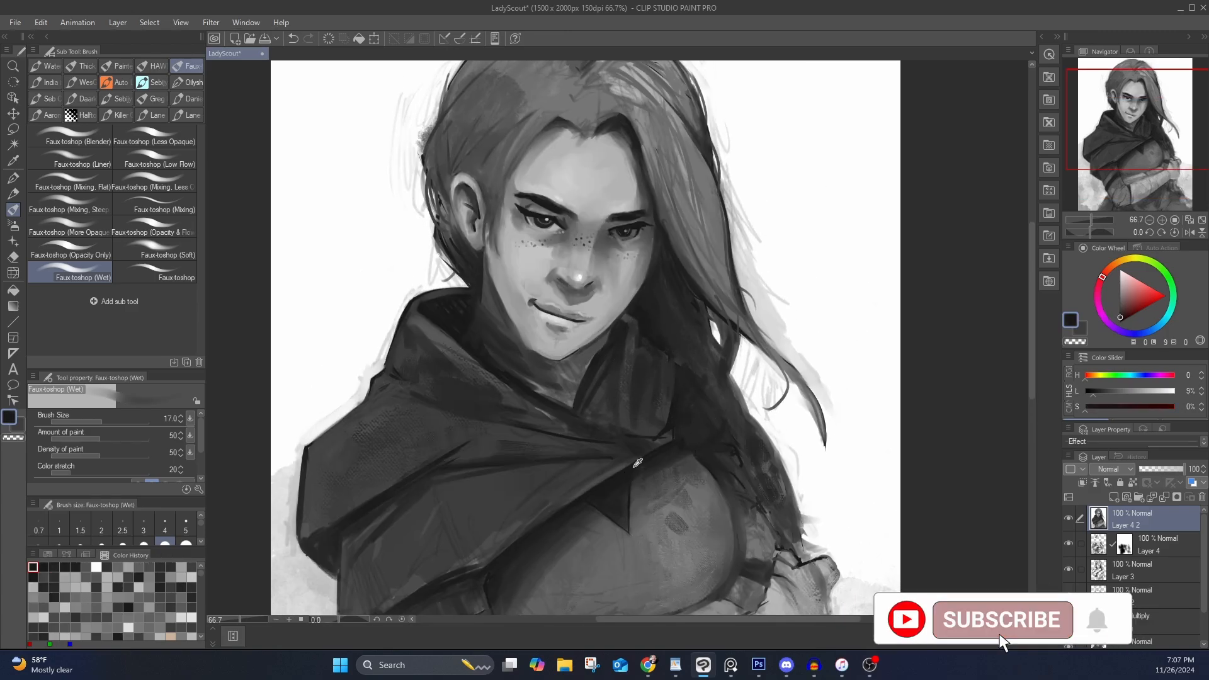
{"action": "left_click", "coordinate": [677, 387], "text": "alt"}
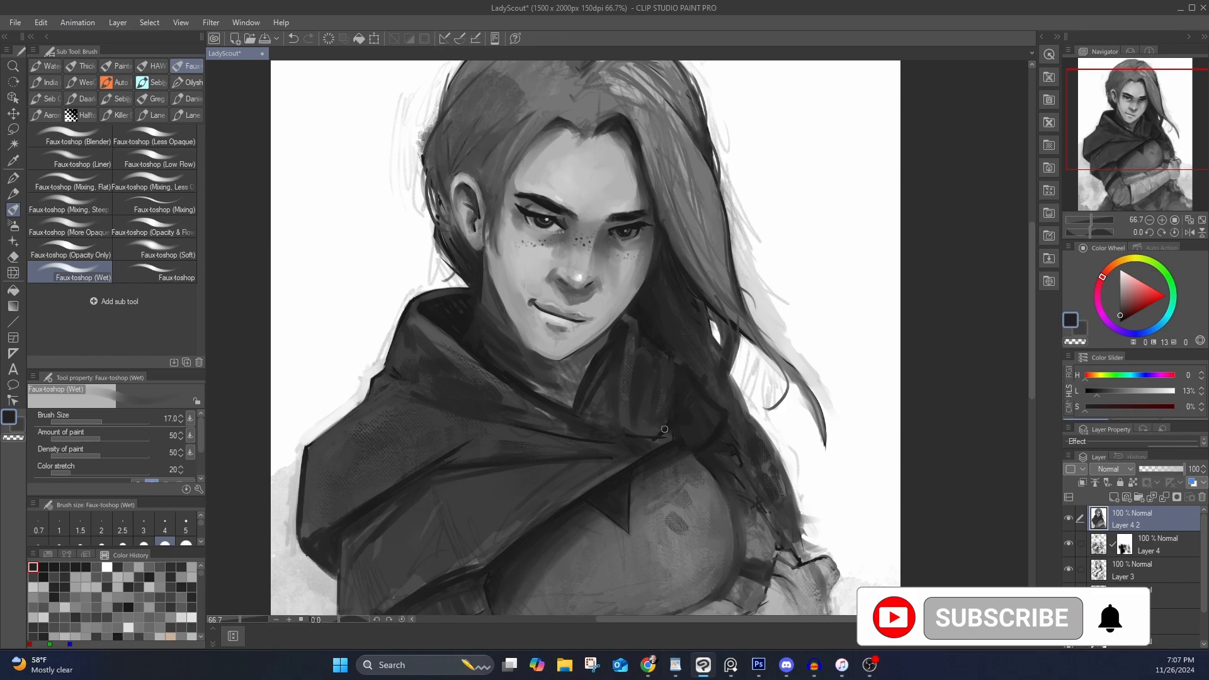
{"action": "left_click_drag", "start_coordinate": [664, 429], "coordinate": [633, 432]}
Define the neckline between the chin and the collar opening with sampled near-black
{"action": "left_click", "coordinate": [525, 391], "text": "alt"}
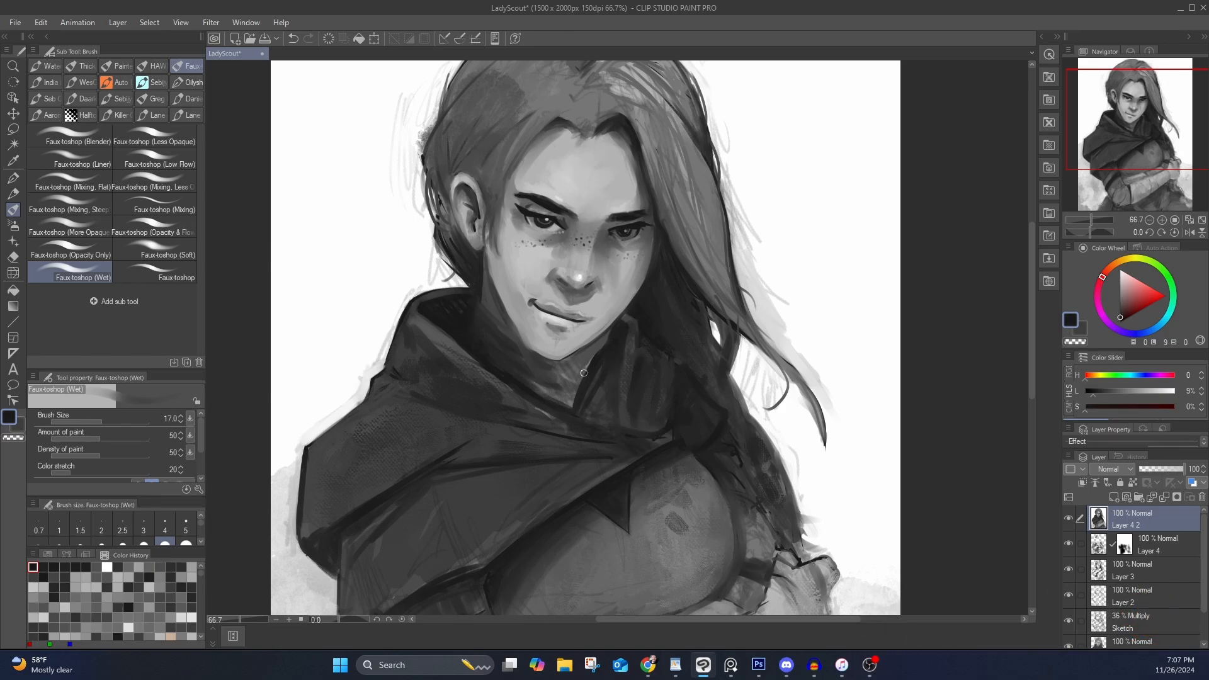
{"action": "left_click_drag", "start_coordinate": [584, 373], "coordinate": [586, 380]}
{"action": "left_click", "coordinate": [537, 417], "text": "alt"}
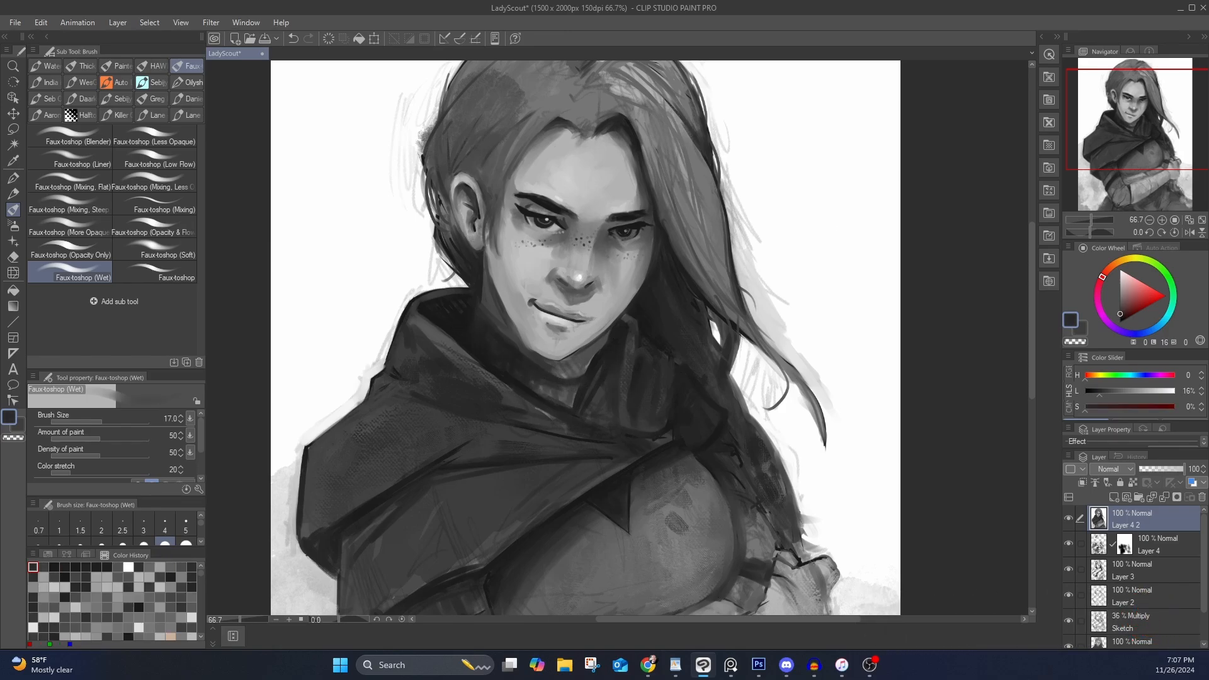
Review the whole portrait at reduced zoom and save the file
{"action": "scroll", "coordinate": [418, 335], "scroll_direction": "down", "scroll_amount": 3}
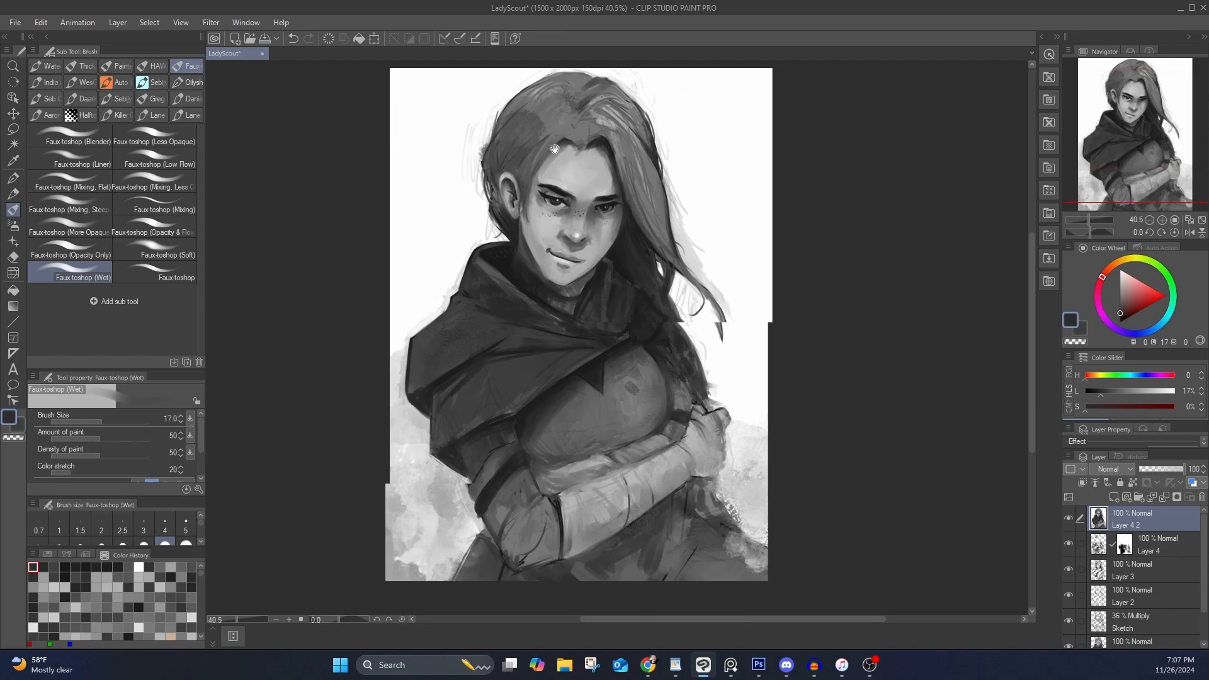
{"action": "left_click", "coordinate": [14, 22]}
{"action": "left_click", "coordinate": [45, 118]}
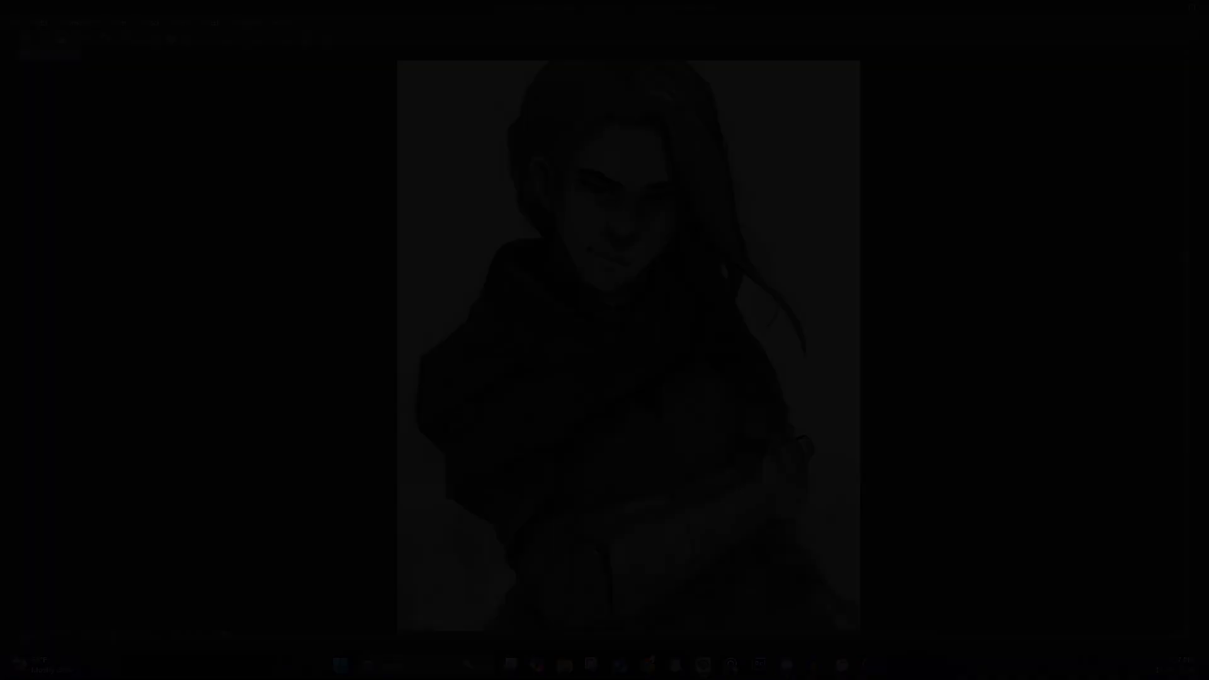